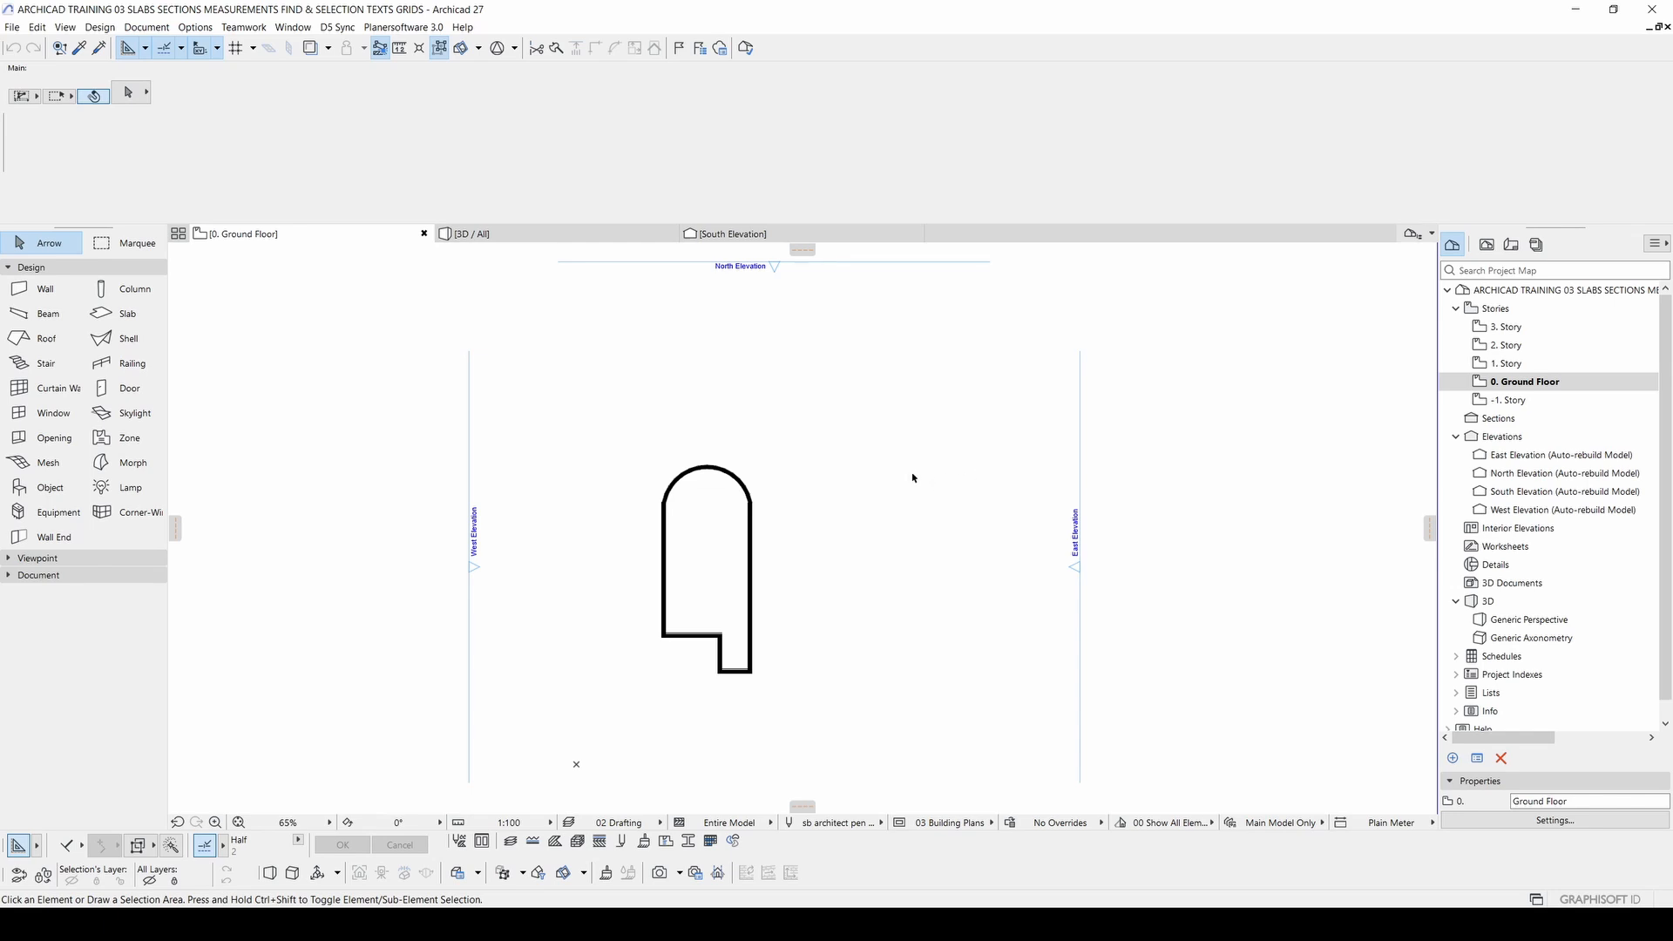
Step: Start a slab and set its structure to basic, using a single building material instead of a composite
{"action": "scroll", "coordinate": [784, 530], "scroll_direction": "up", "scroll_amount": 1}
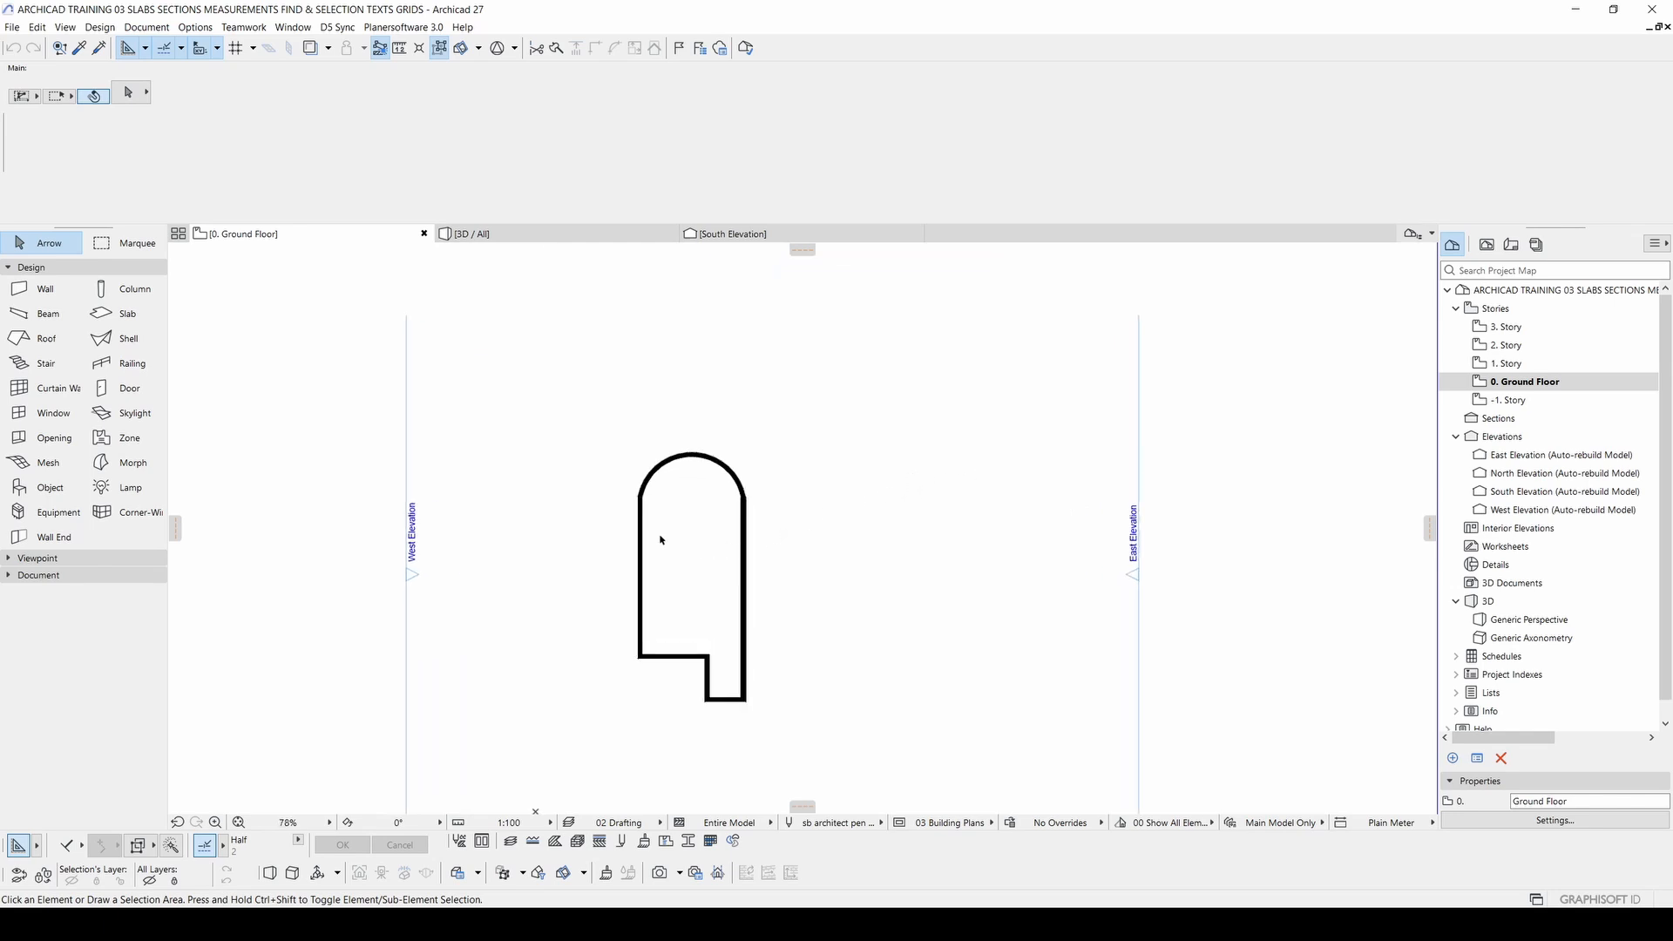
{"action": "scroll", "coordinate": [712, 529], "scroll_direction": "up", "scroll_amount": 3}
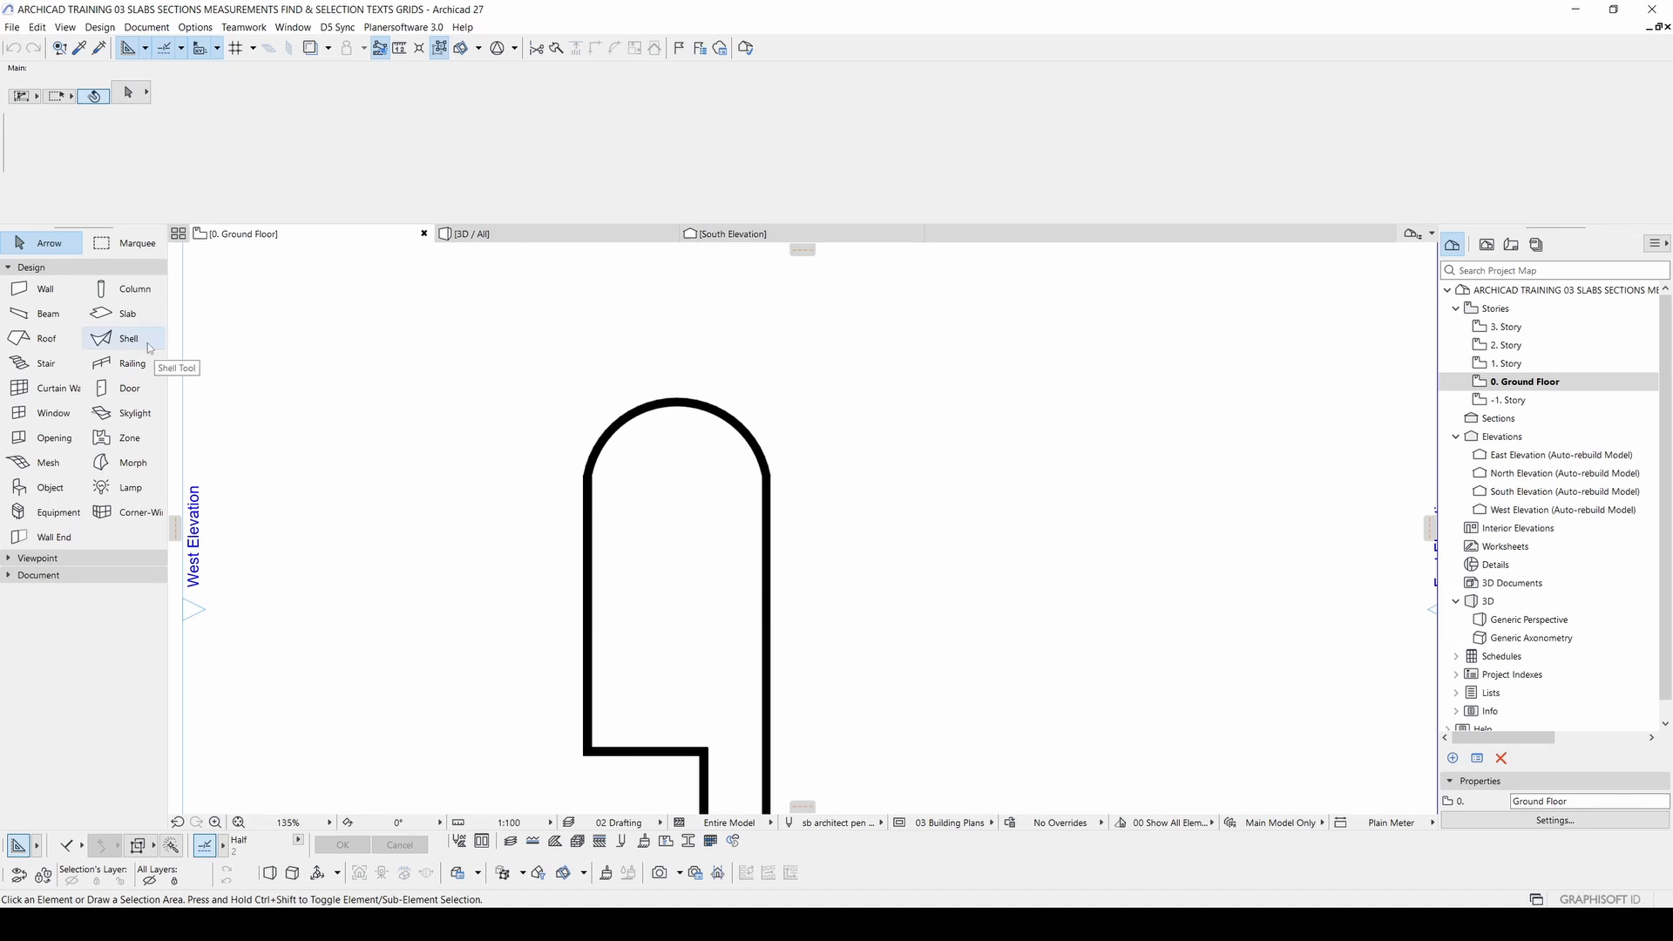
{"action": "left_click", "coordinate": [122, 314]}
{"action": "middle_click_drag", "start_coordinate": [1208, 620], "coordinate": [1060, 611]}
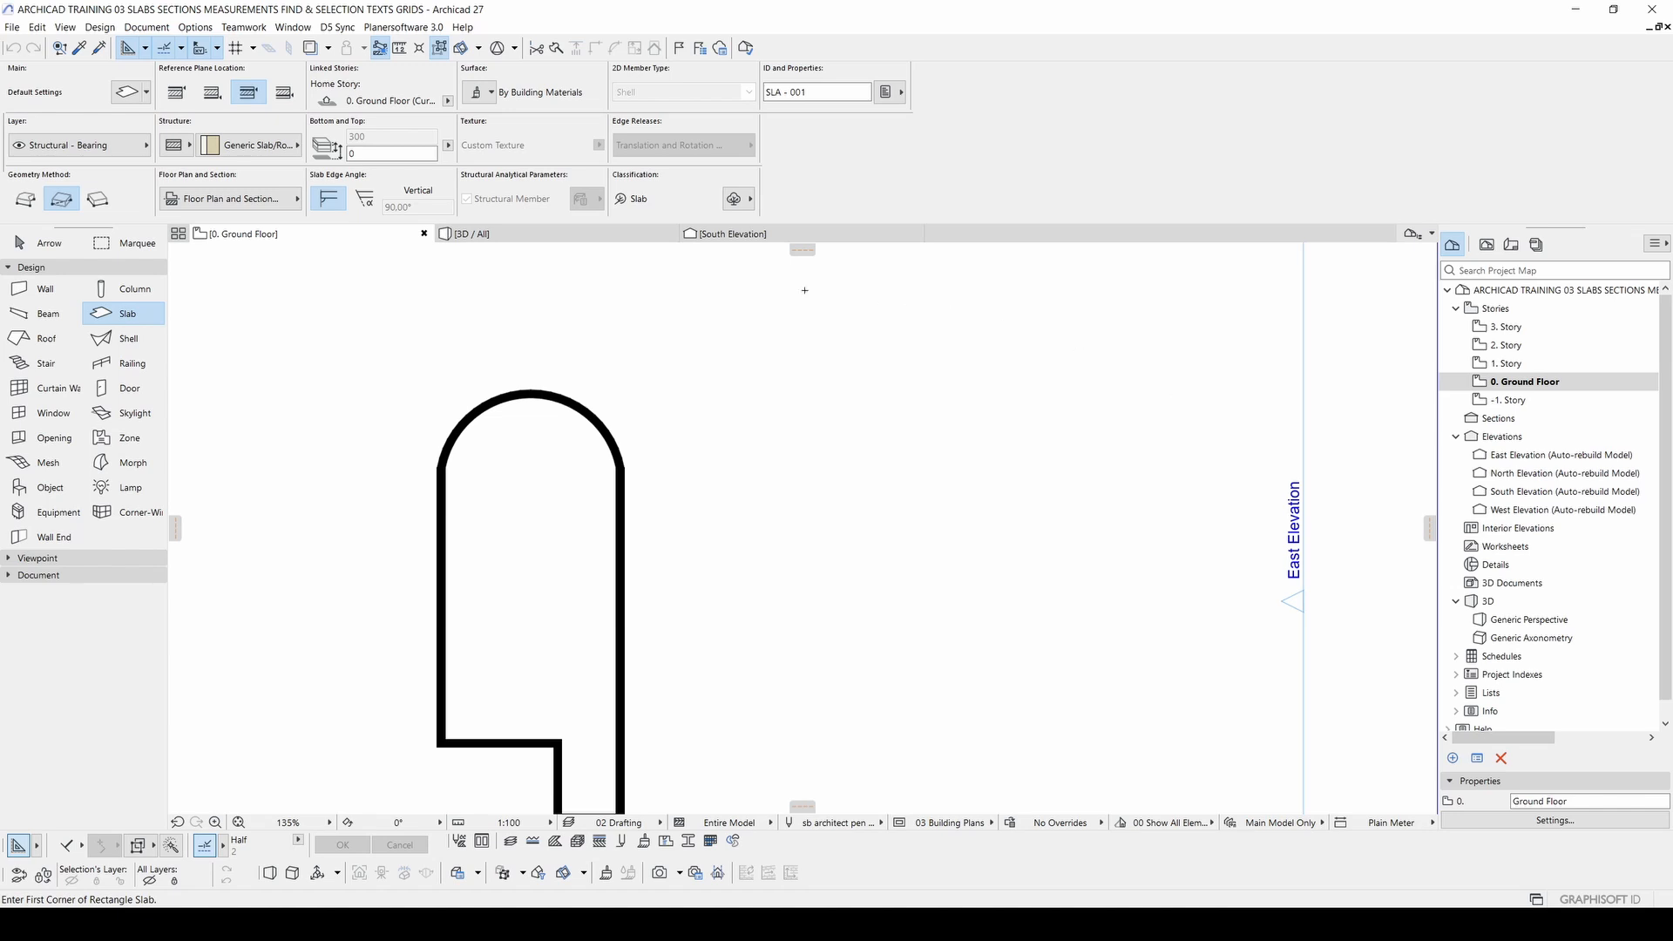
{"action": "left_click", "coordinate": [179, 95]}
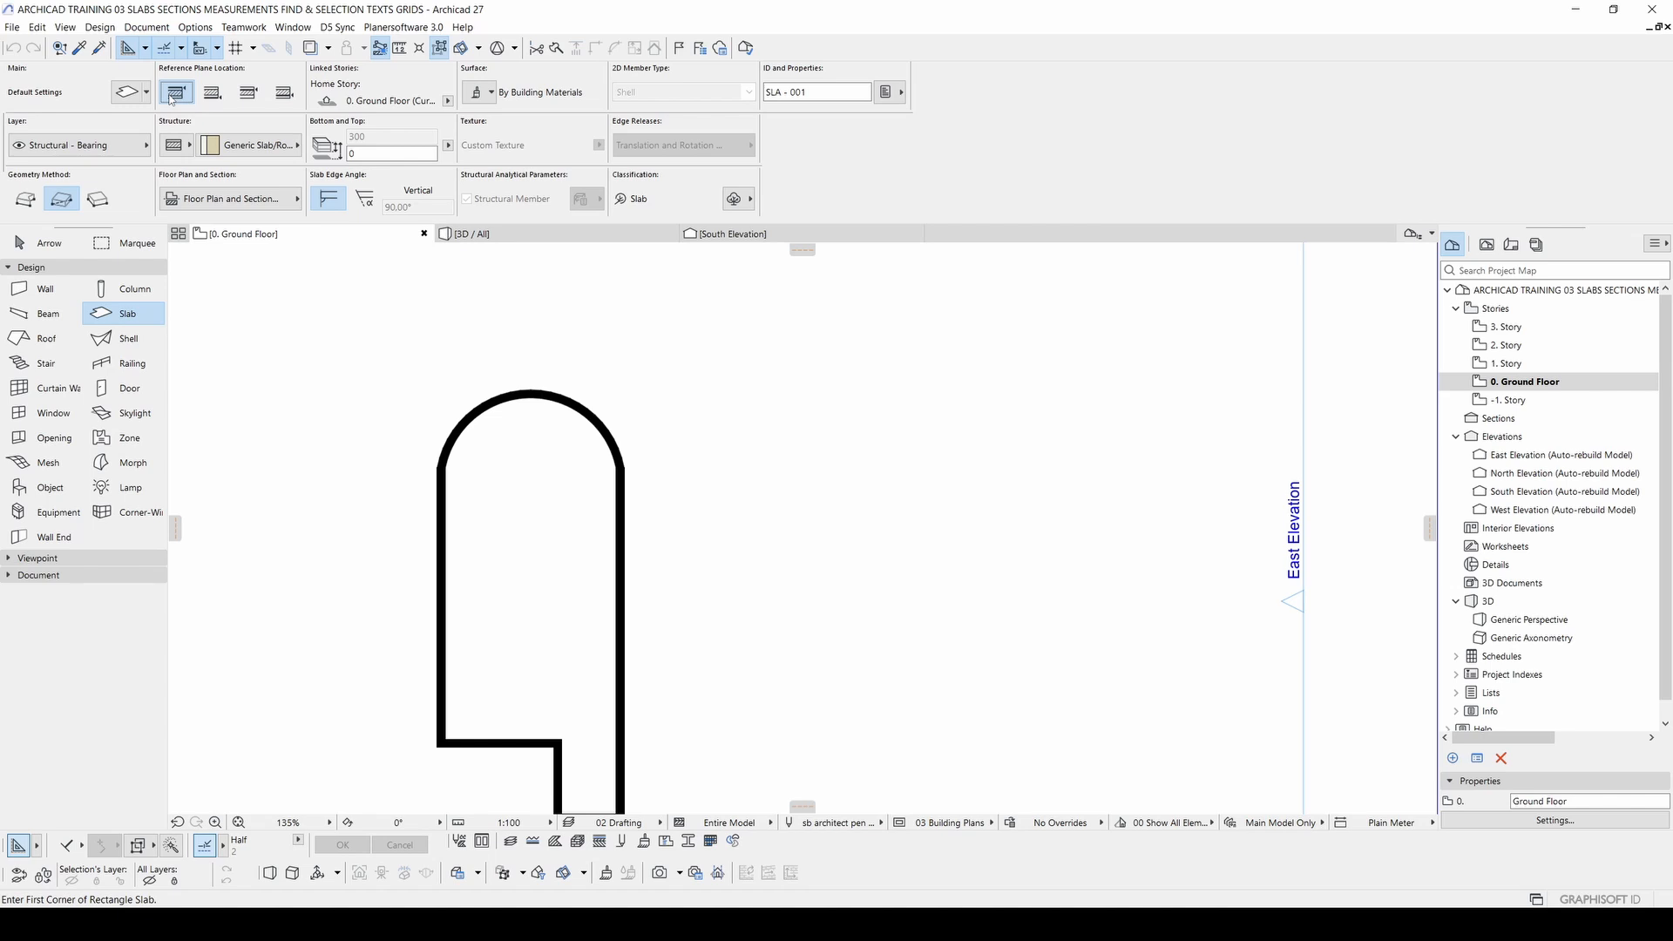
{"action": "left_click", "coordinate": [242, 98]}
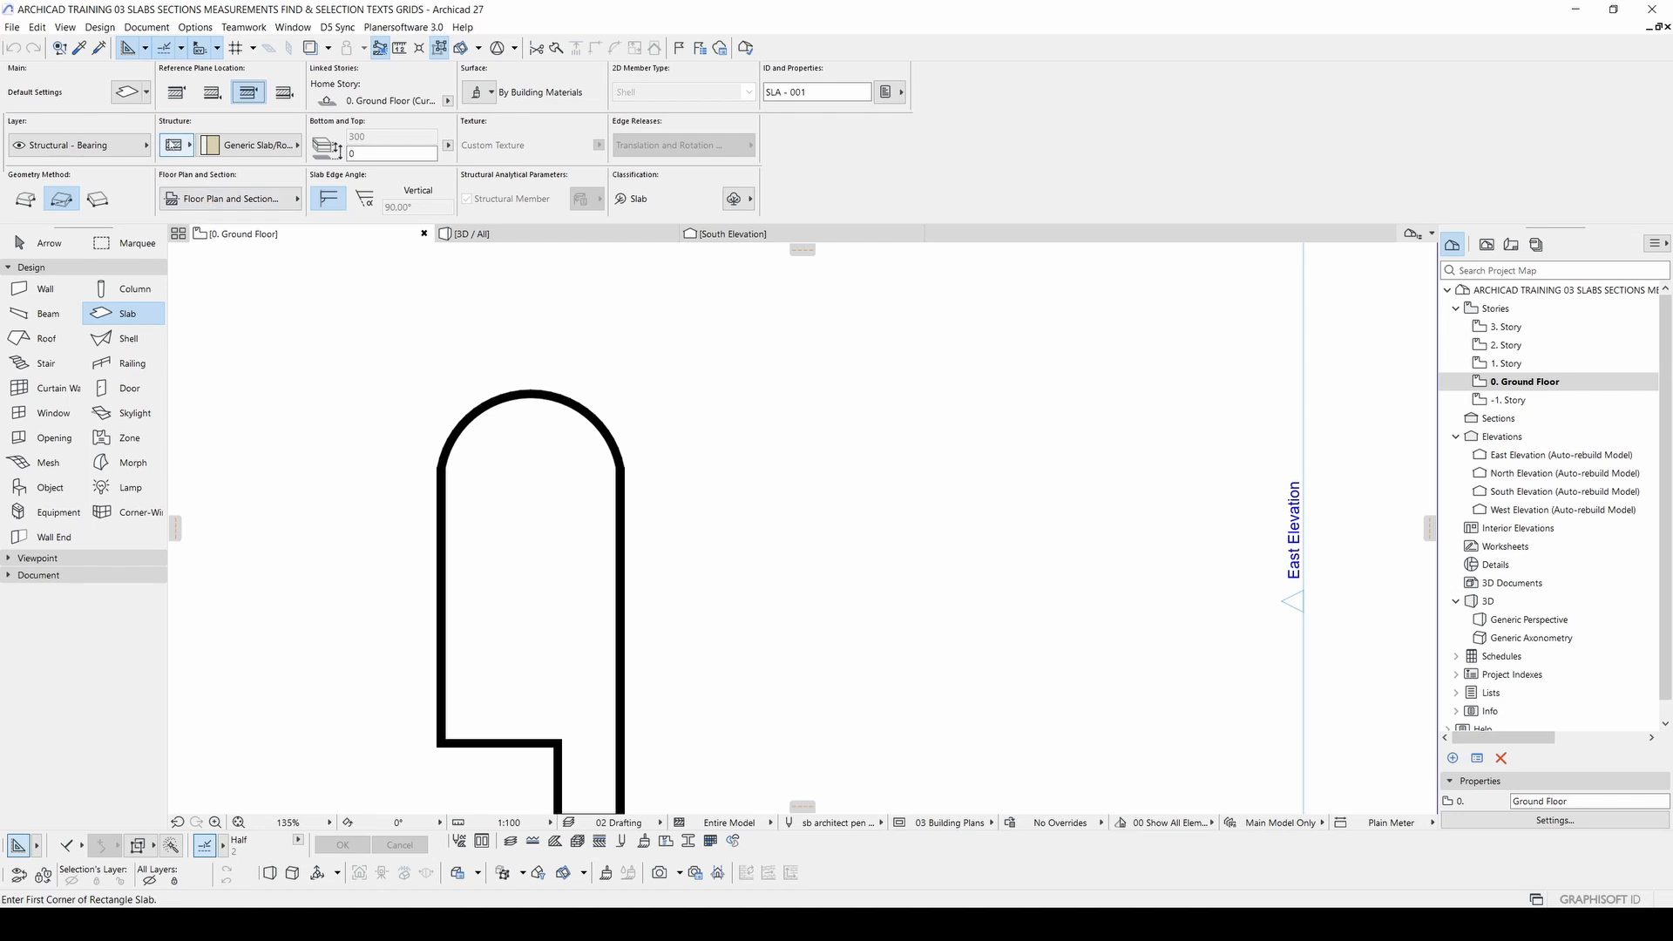
{"action": "left_click", "coordinate": [181, 153]}
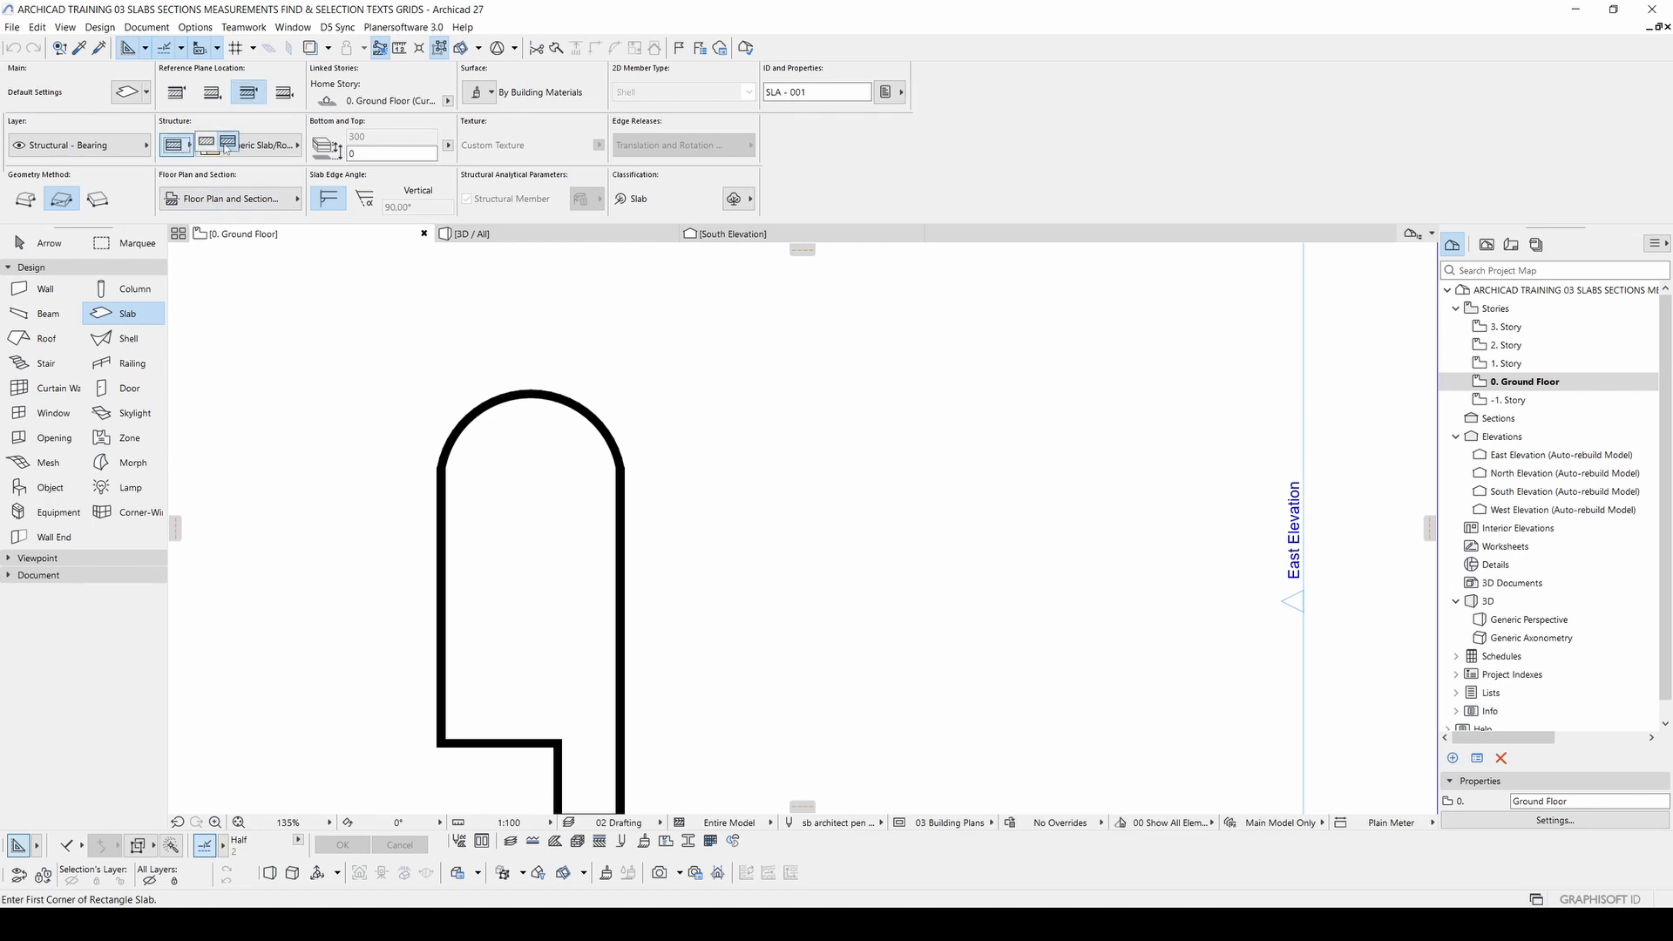
{"action": "left_click", "coordinate": [209, 143]}
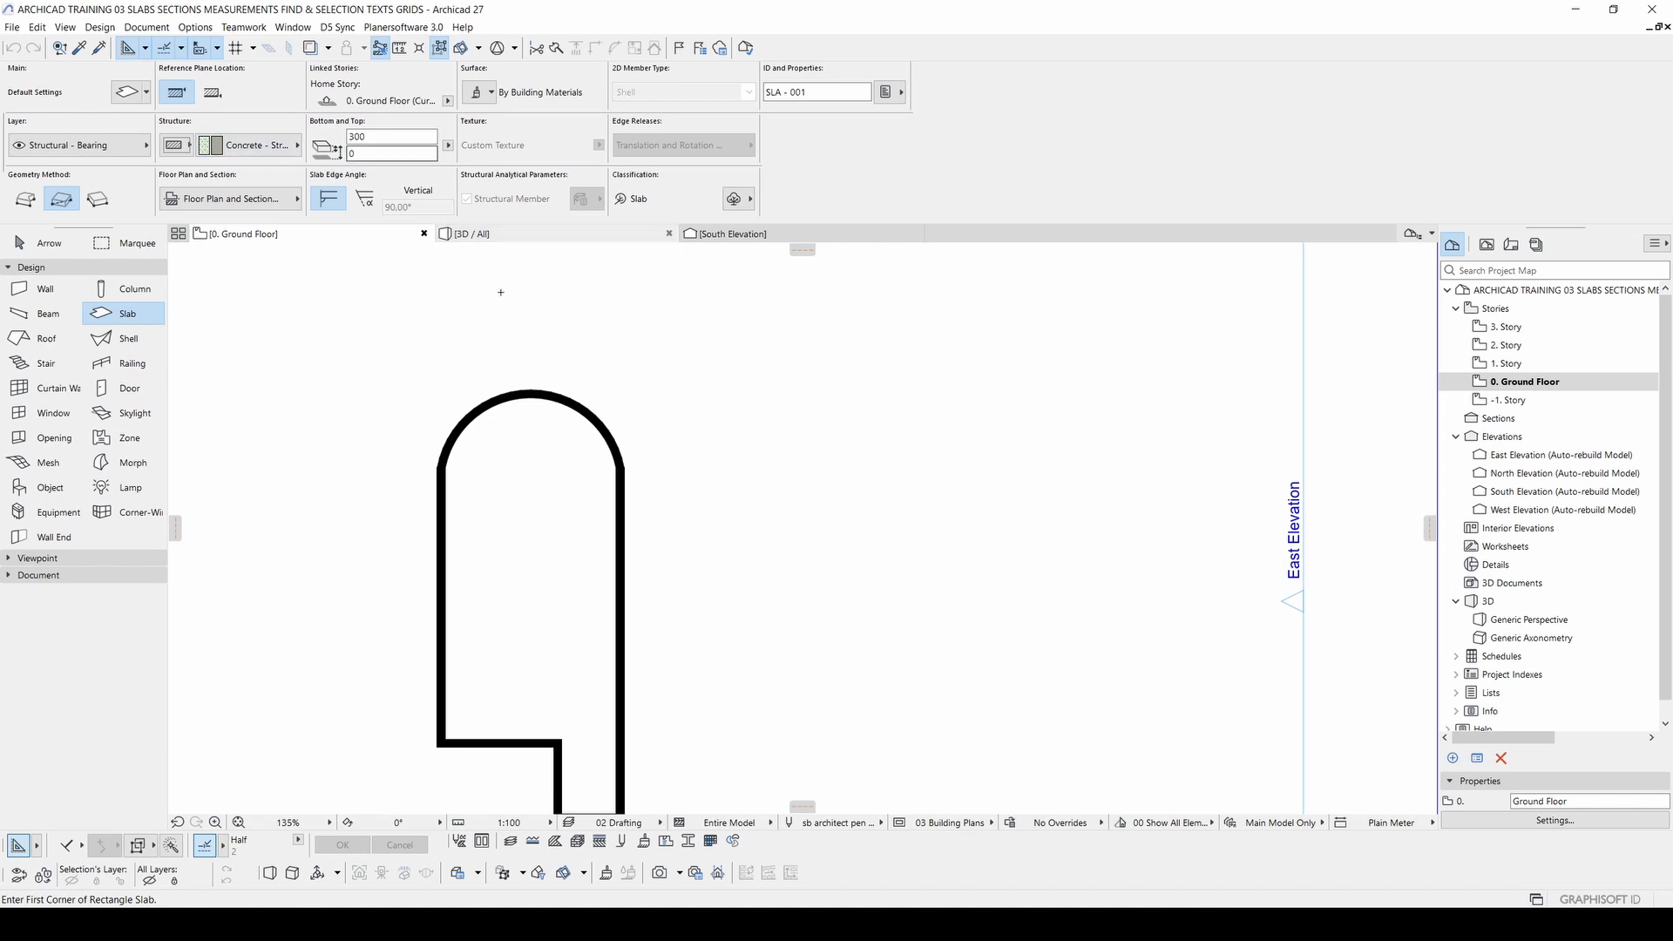
Step: Look through the building materials available for the slab, keeping Concrete - Structural
{"action": "middle_click_drag", "start_coordinate": [602, 501], "coordinate": [563, 462]}
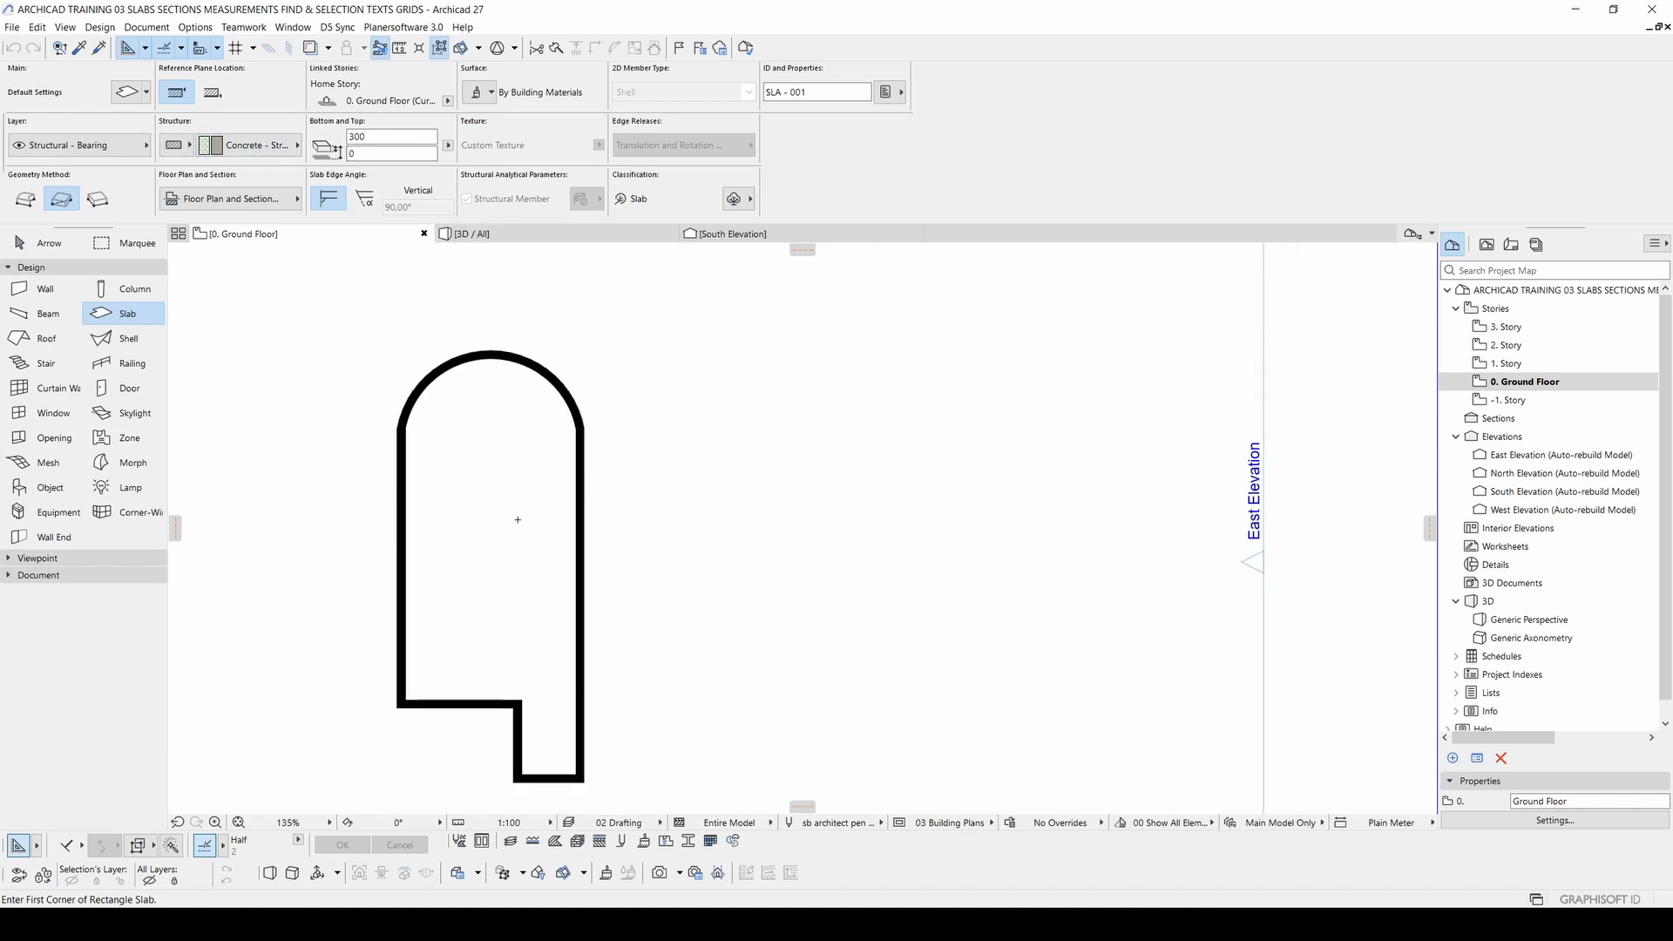
{"action": "left_click", "coordinate": [243, 146]}
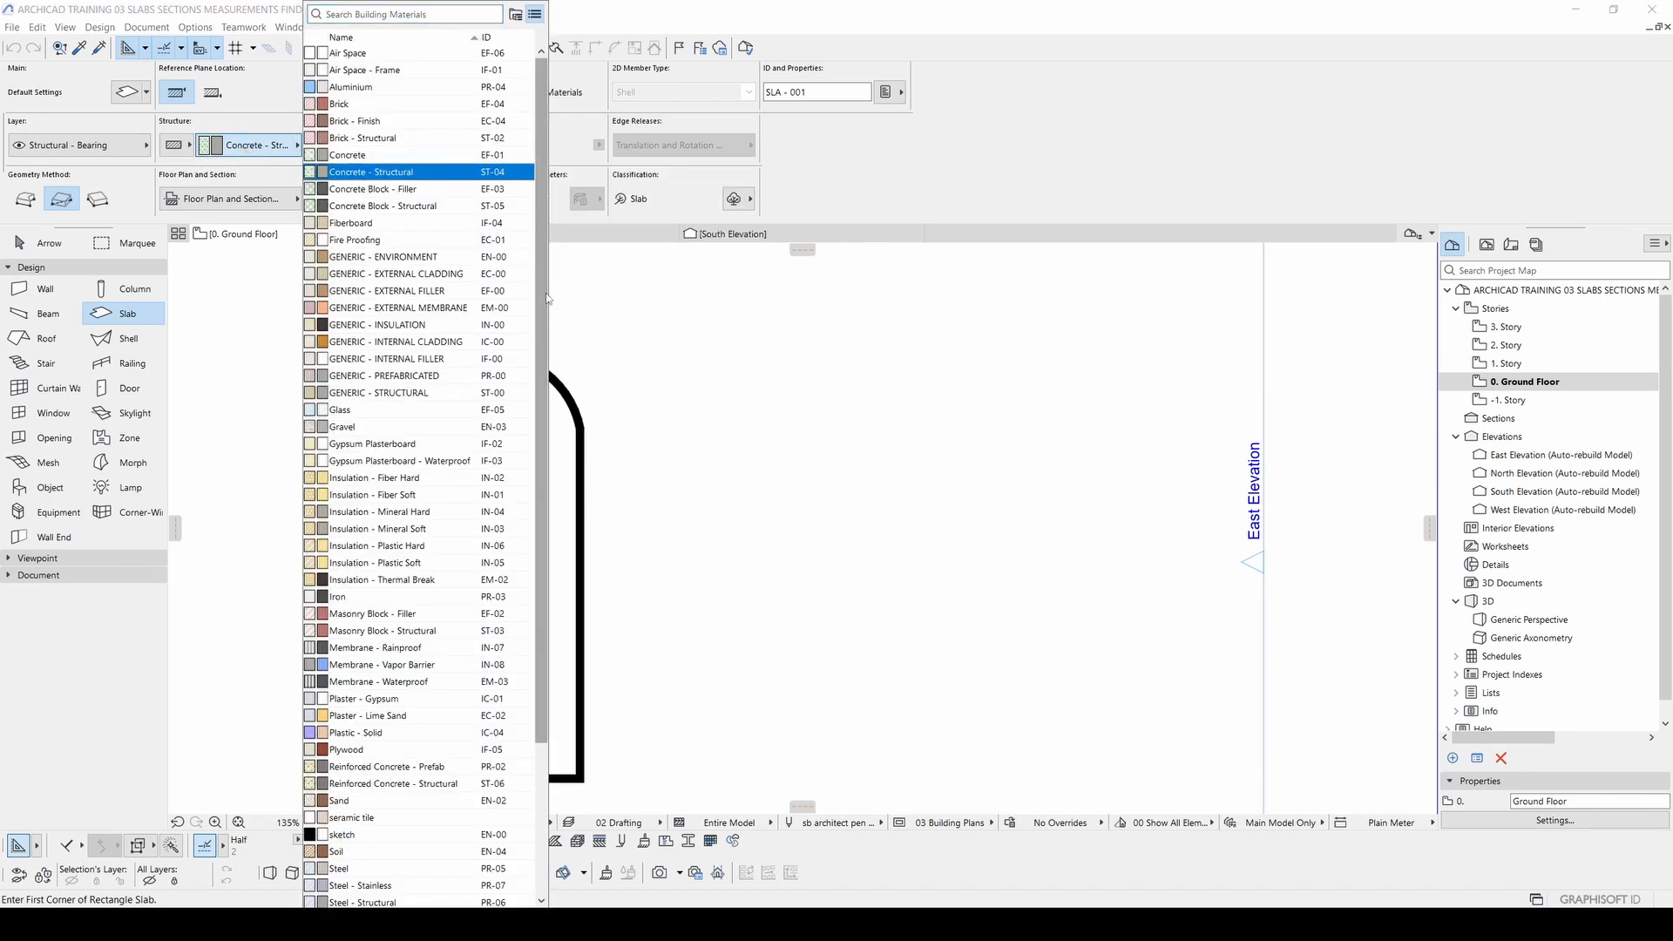
{"action": "mouse_move", "coordinate": [336, 178]}
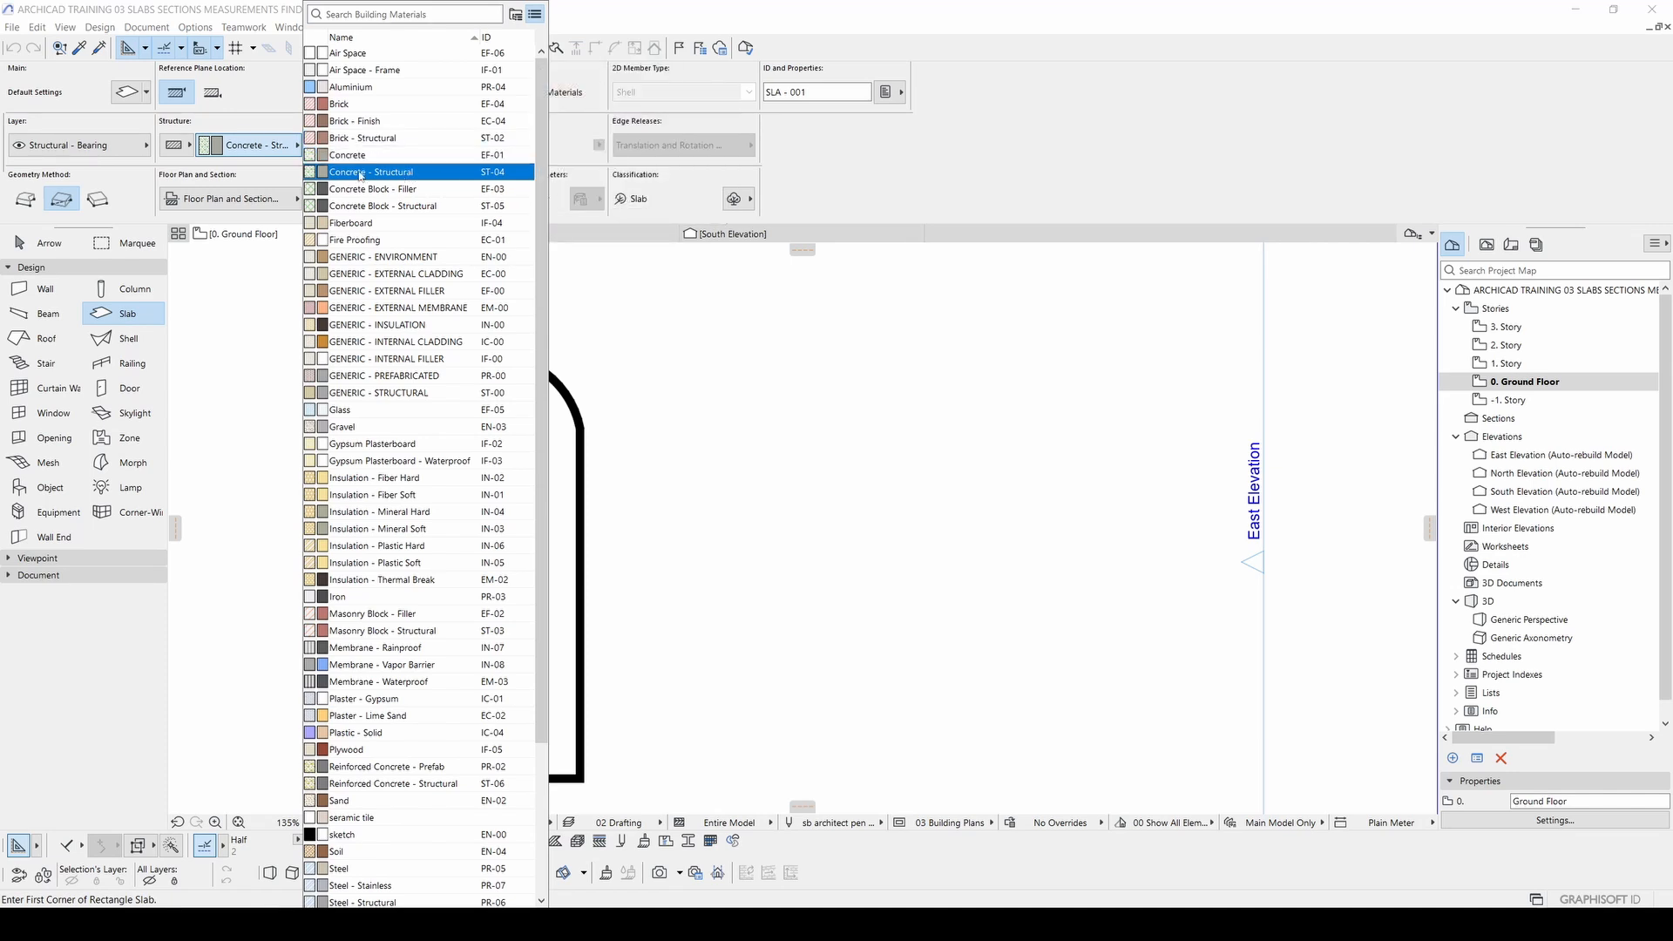
{"action": "mouse_move", "coordinate": [413, 179]}
{"action": "left_click", "coordinate": [394, 188]}
{"action": "key", "text": "Escape"}
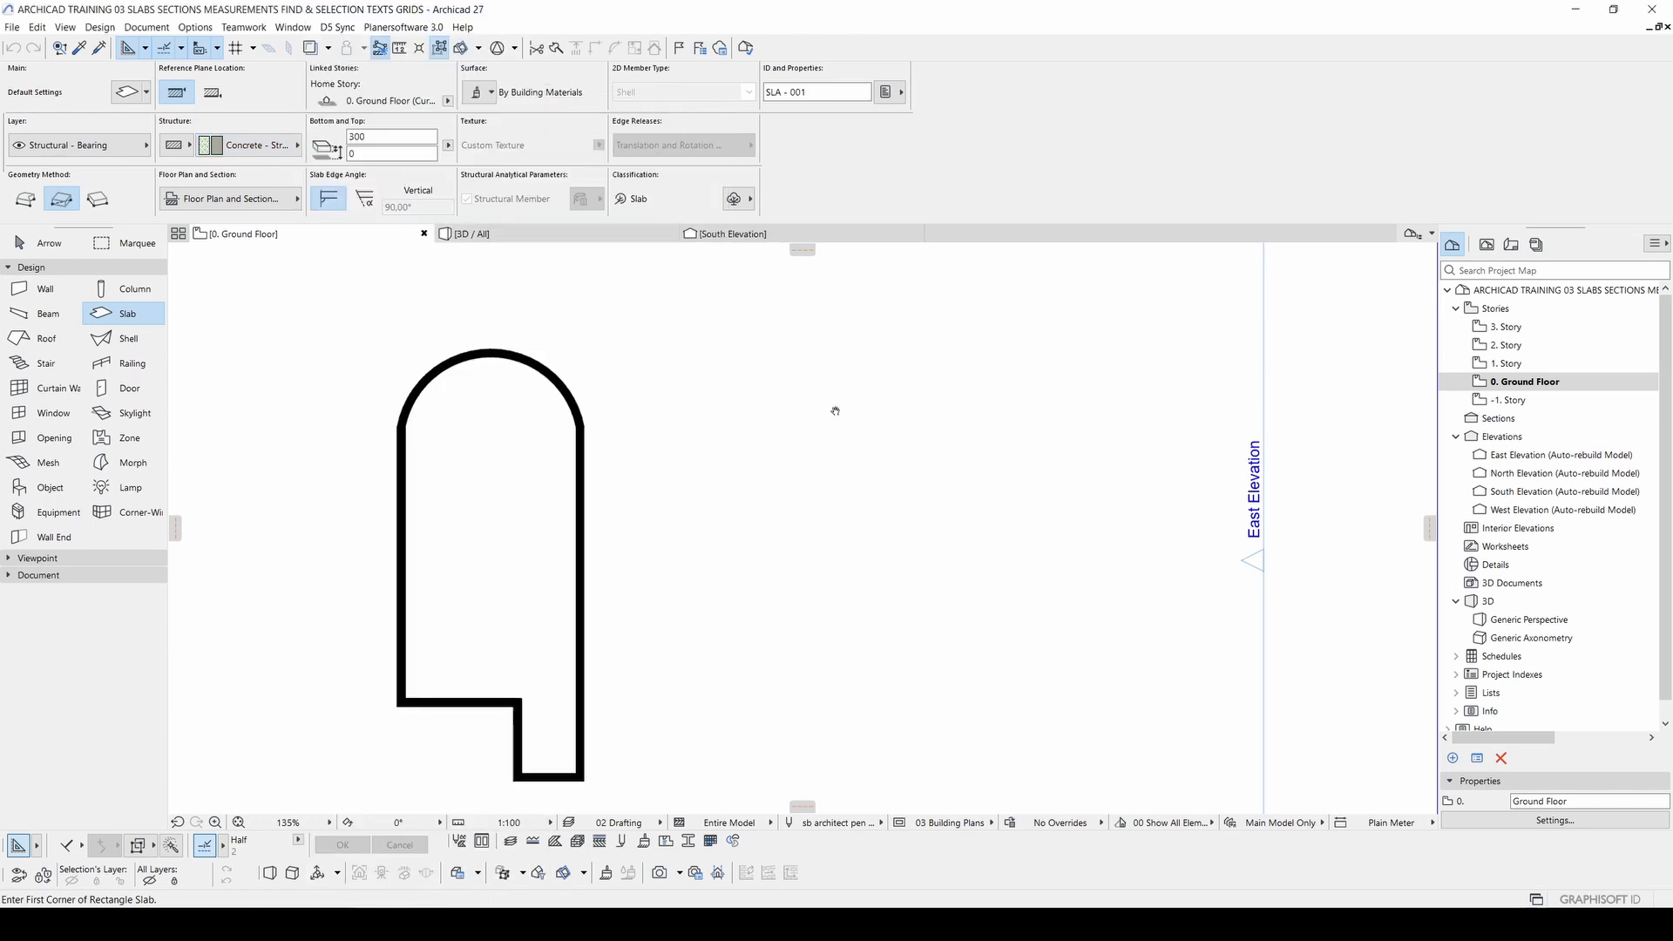
Step: Set the project's working length unit to centimeter for entering the slab thickness
{"action": "middle_click_drag", "start_coordinate": [835, 414], "coordinate": [723, 391]}
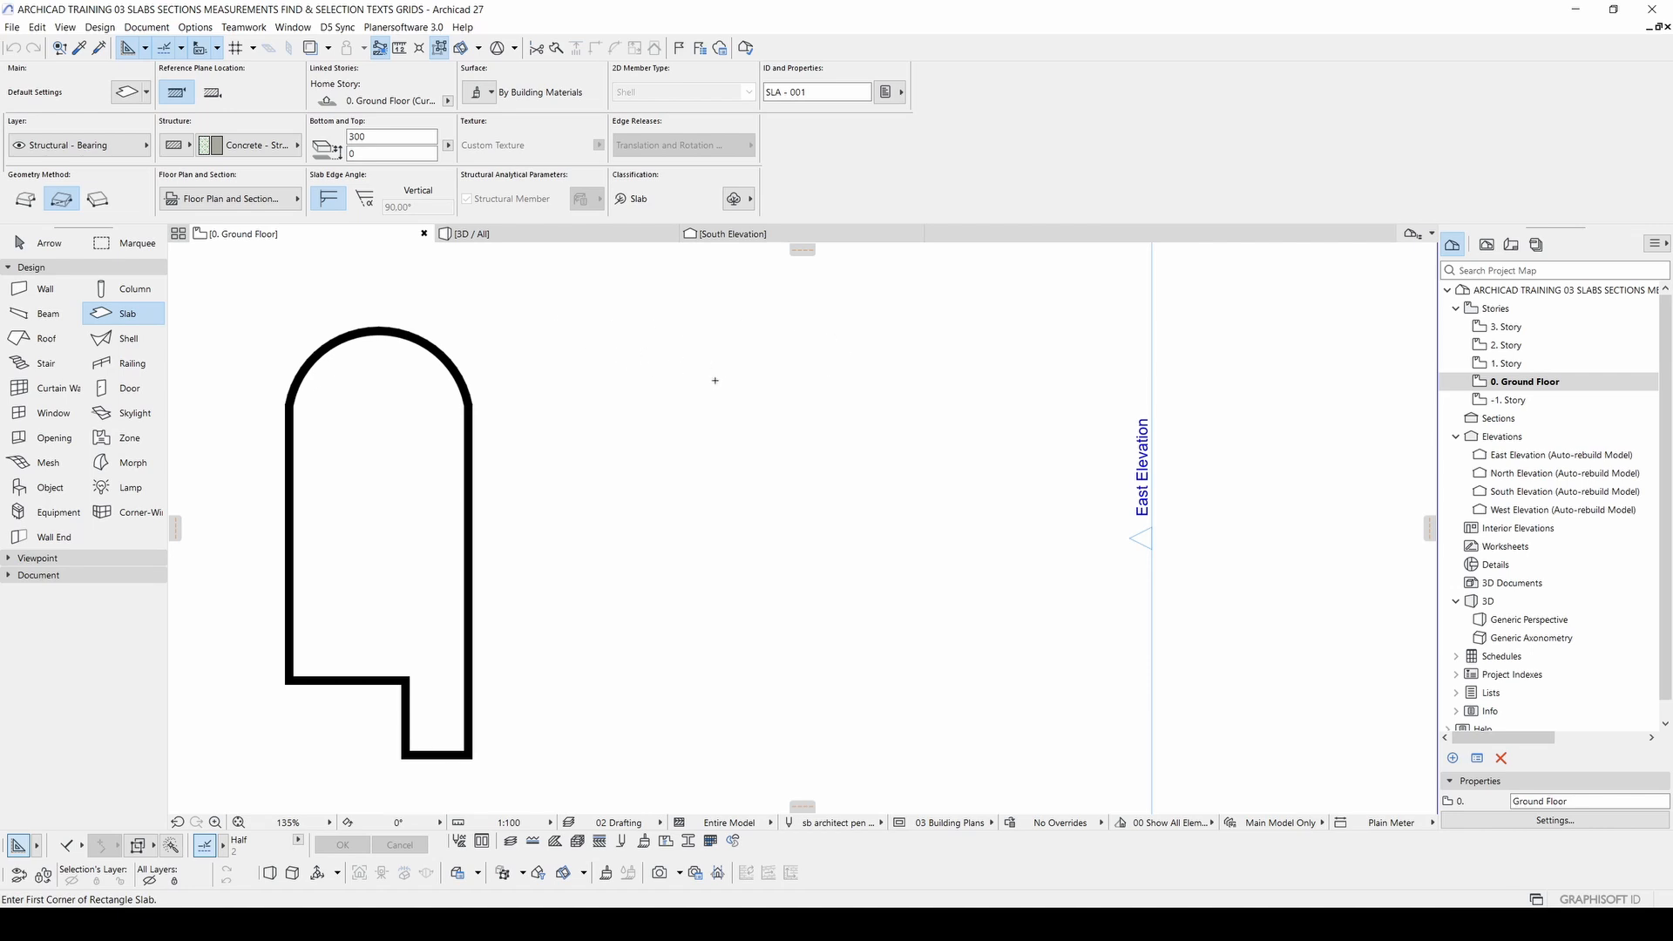
{"action": "mouse_move", "coordinate": [721, 390]}
{"action": "middle_mouse_down"}
{"action": "mouse_move", "coordinate": [646, 407]}
{"action": "mouse_move", "coordinate": [706, 364]}
{"action": "middle_mouse_up"}
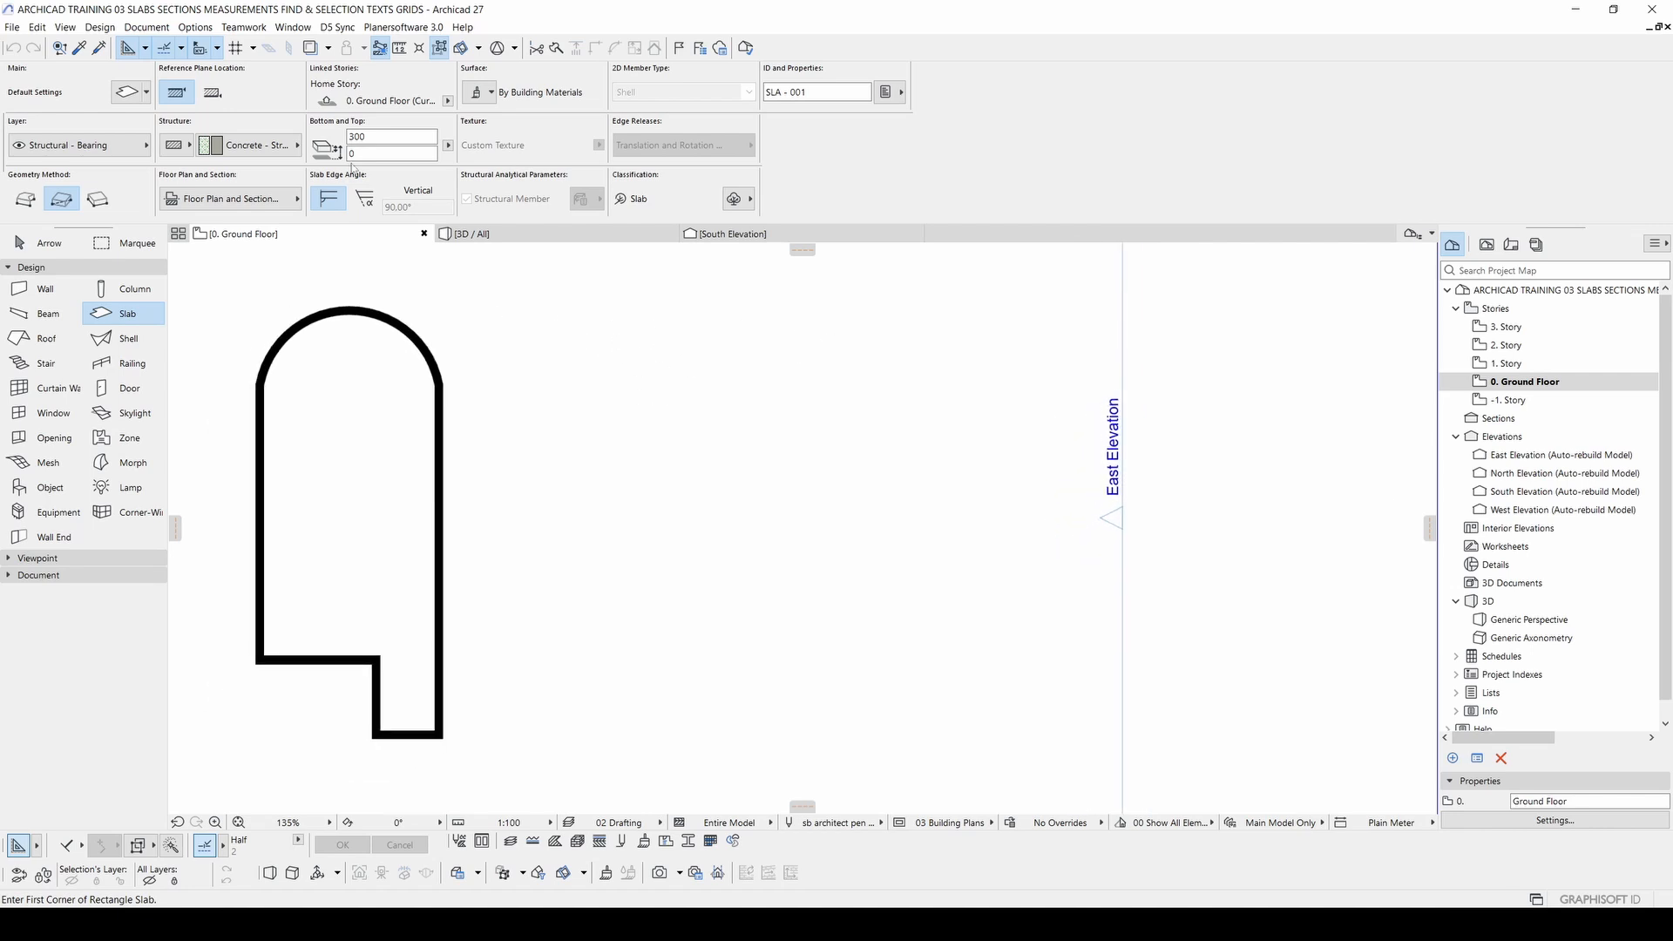
{"action": "left_click", "coordinate": [357, 136]}
{"action": "left_click", "coordinate": [195, 35]}
{"action": "mouse_move", "coordinate": [249, 299]}
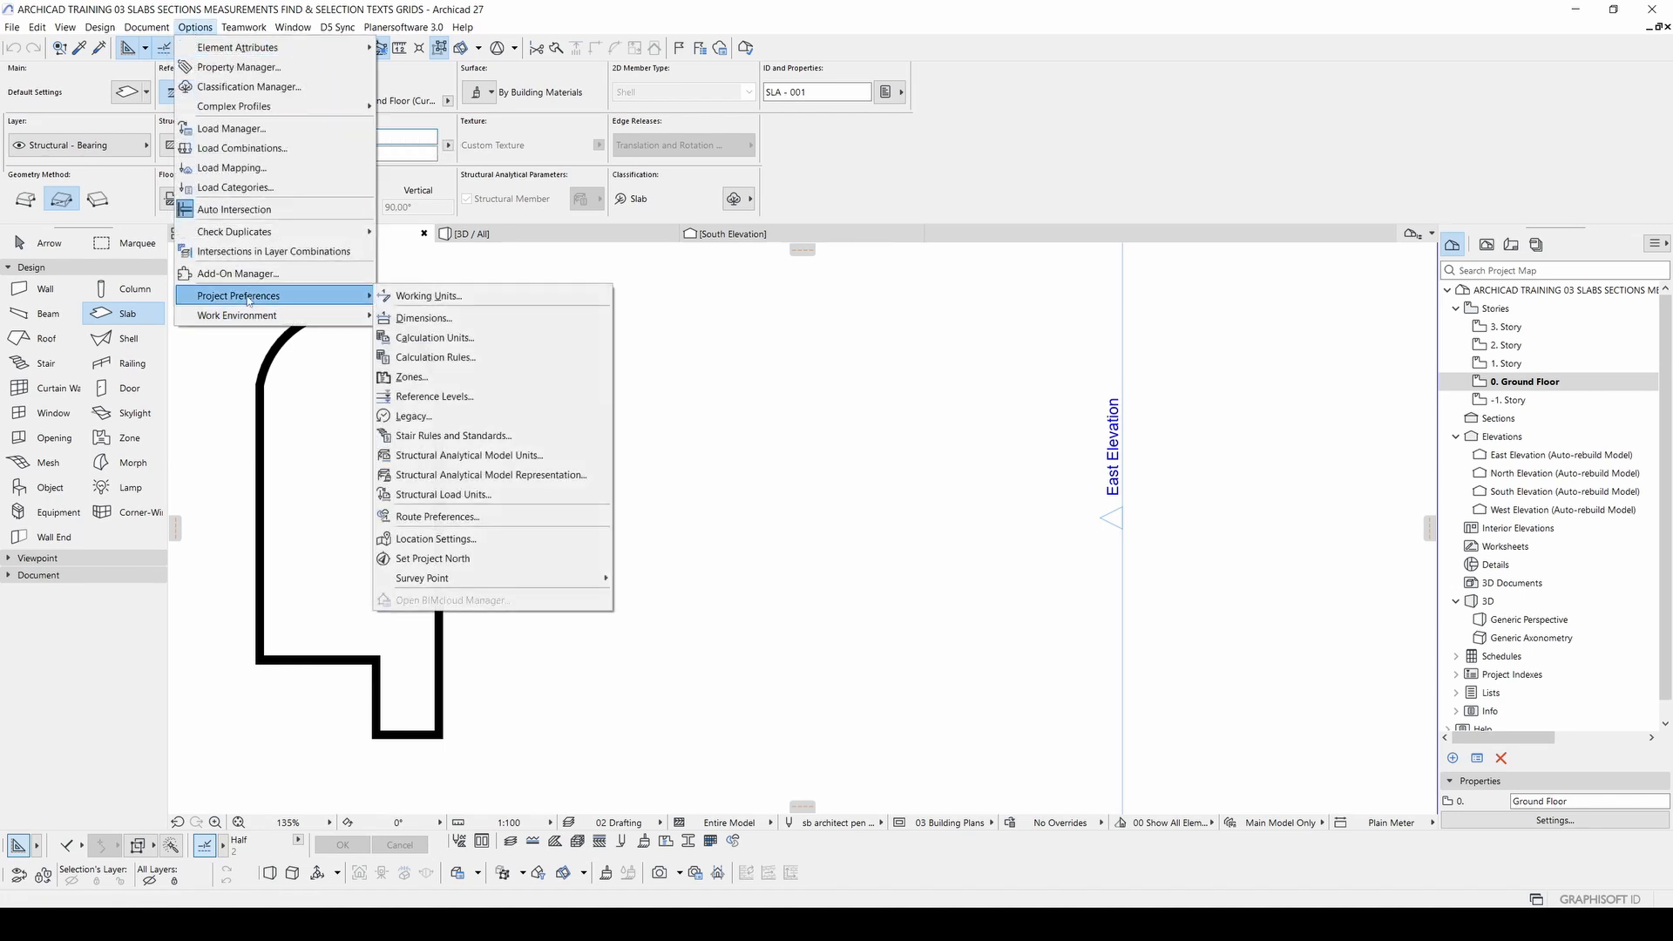
{"action": "left_click", "coordinate": [427, 296]}
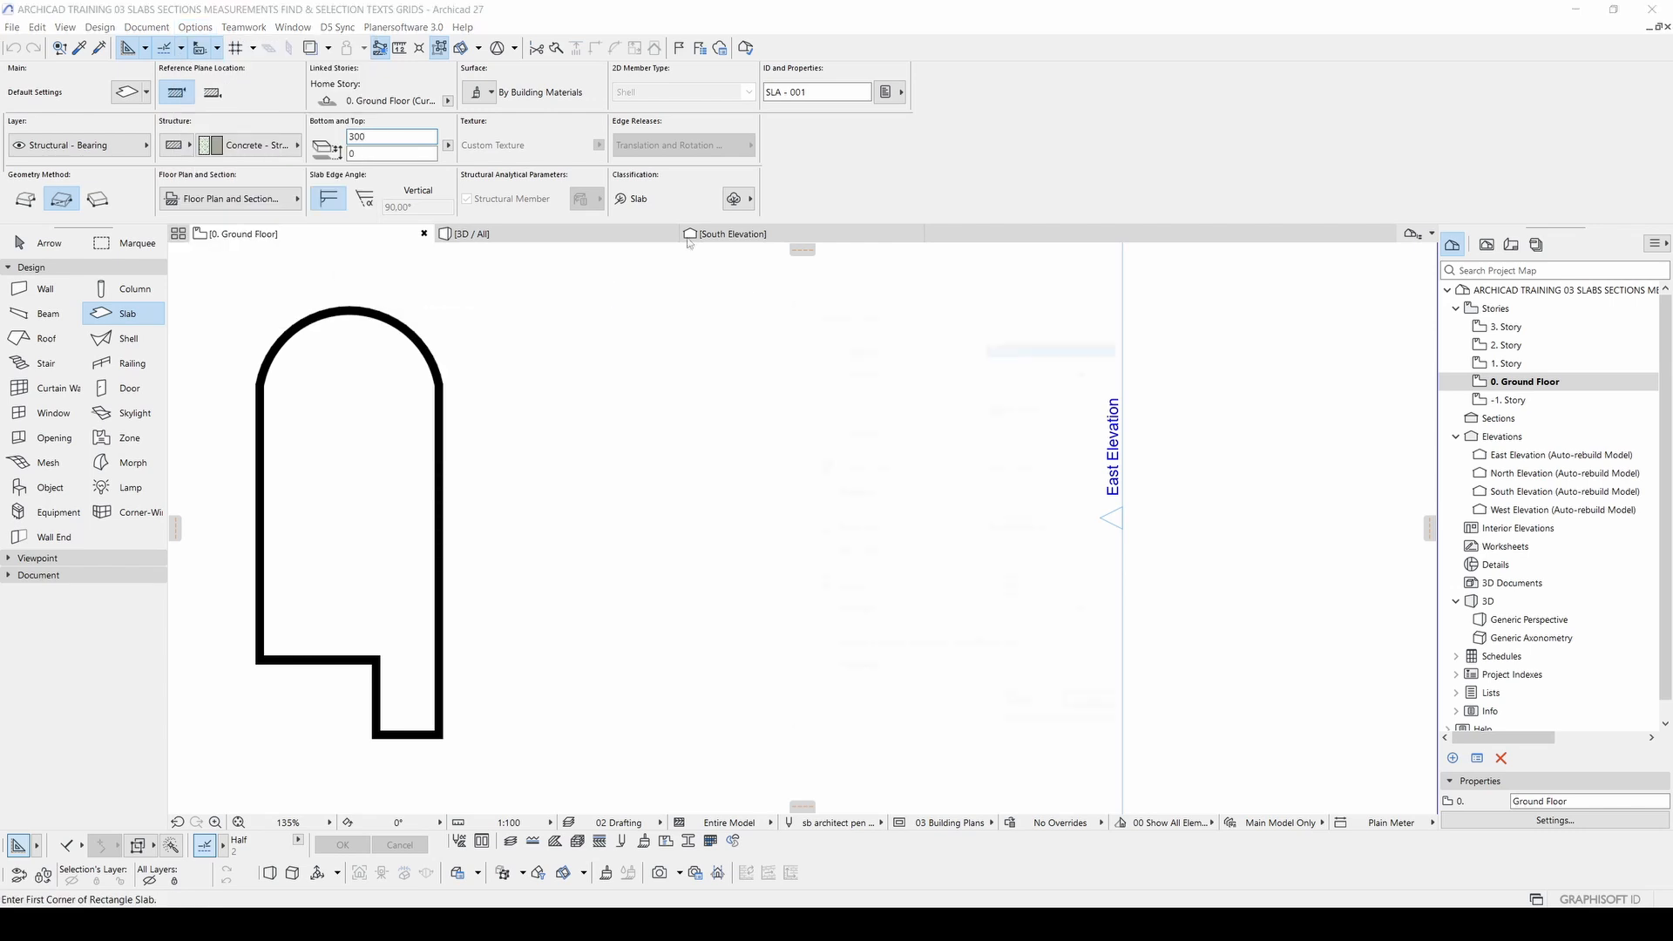
{"action": "left_click_drag", "start_coordinate": [893, 311], "coordinate": [828, 285]}
{"action": "left_click", "coordinate": [993, 317]}
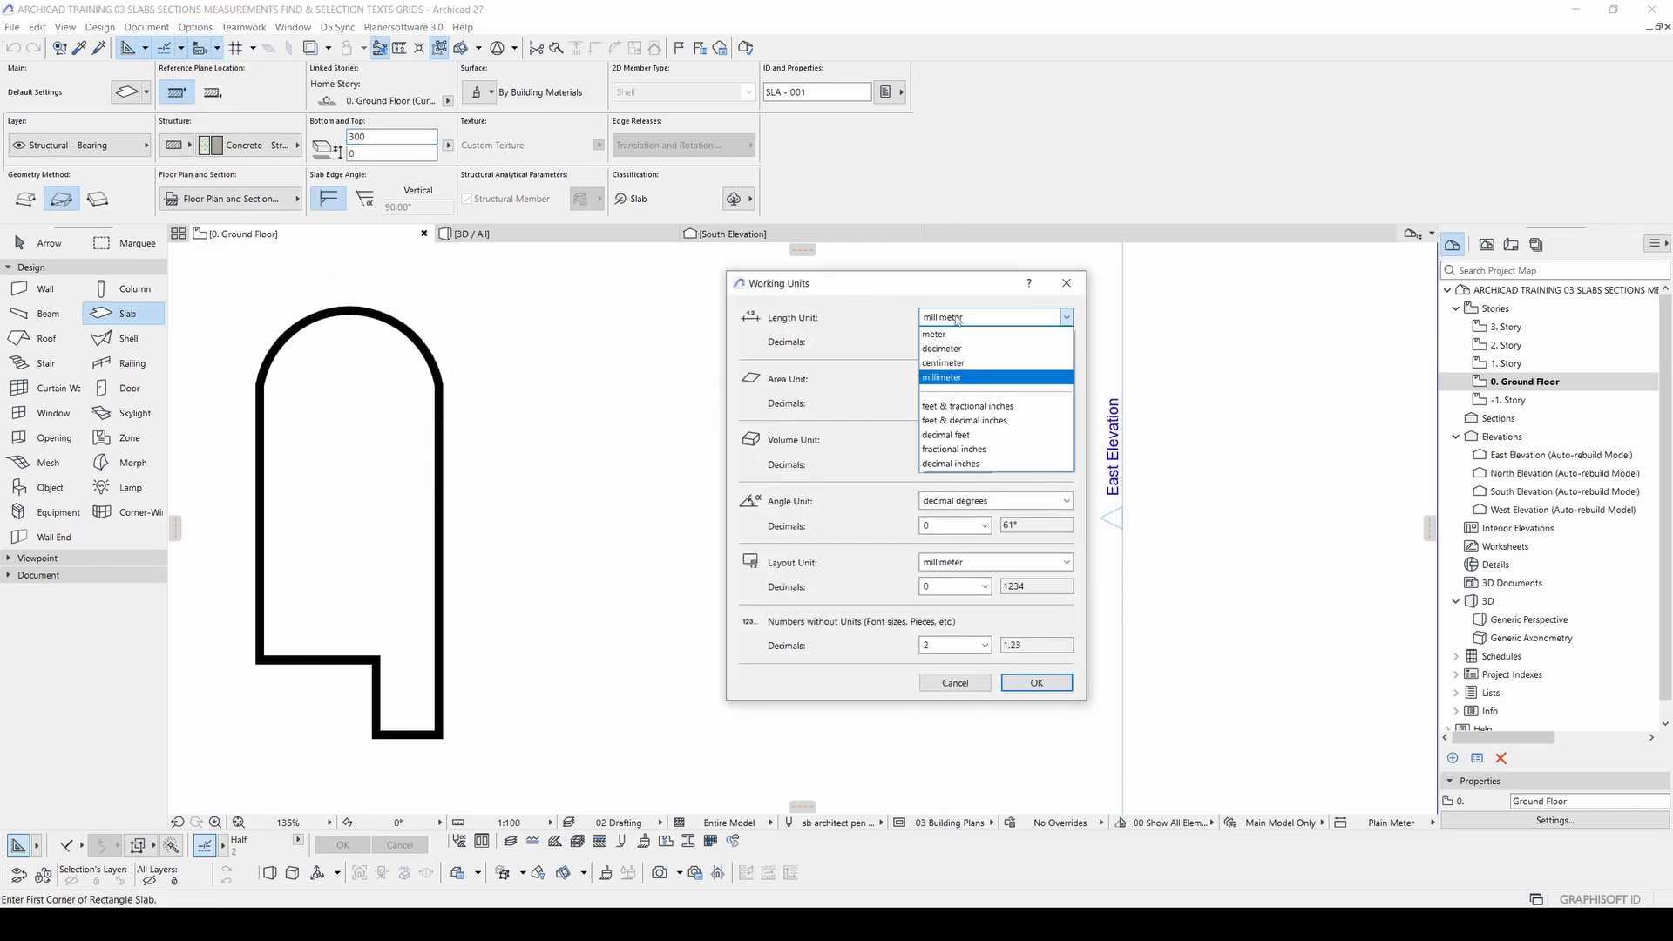
{"action": "left_click", "coordinate": [955, 364]}
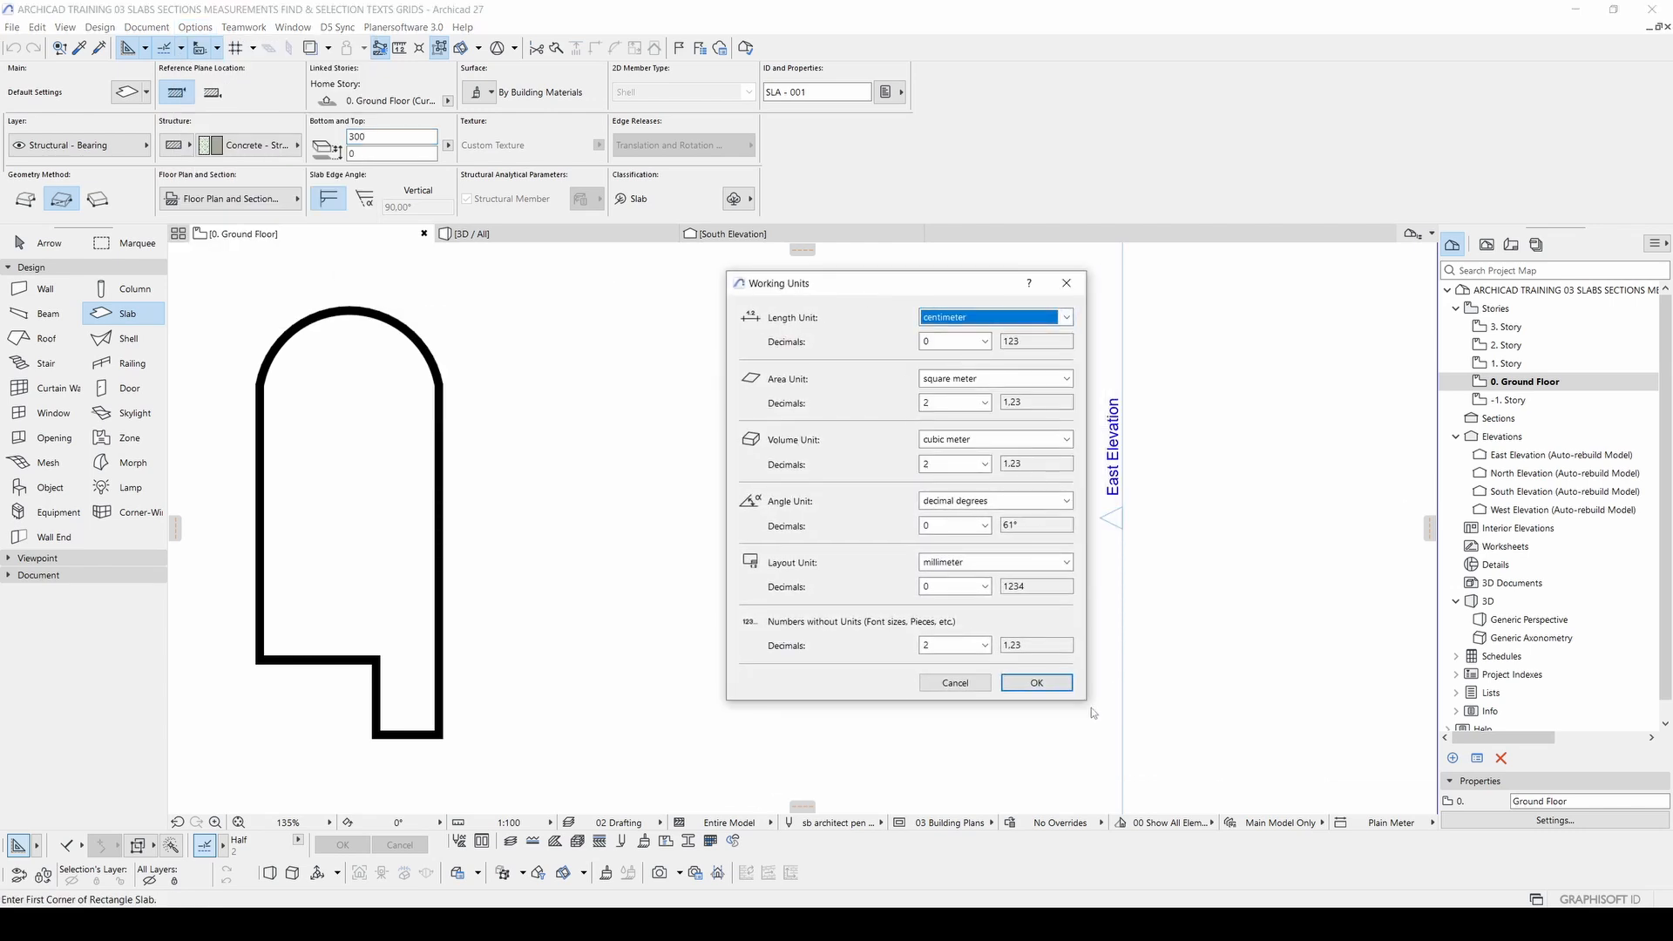
{"action": "left_click", "coordinate": [1037, 683]}
{"action": "left_click", "coordinate": [372, 137]}
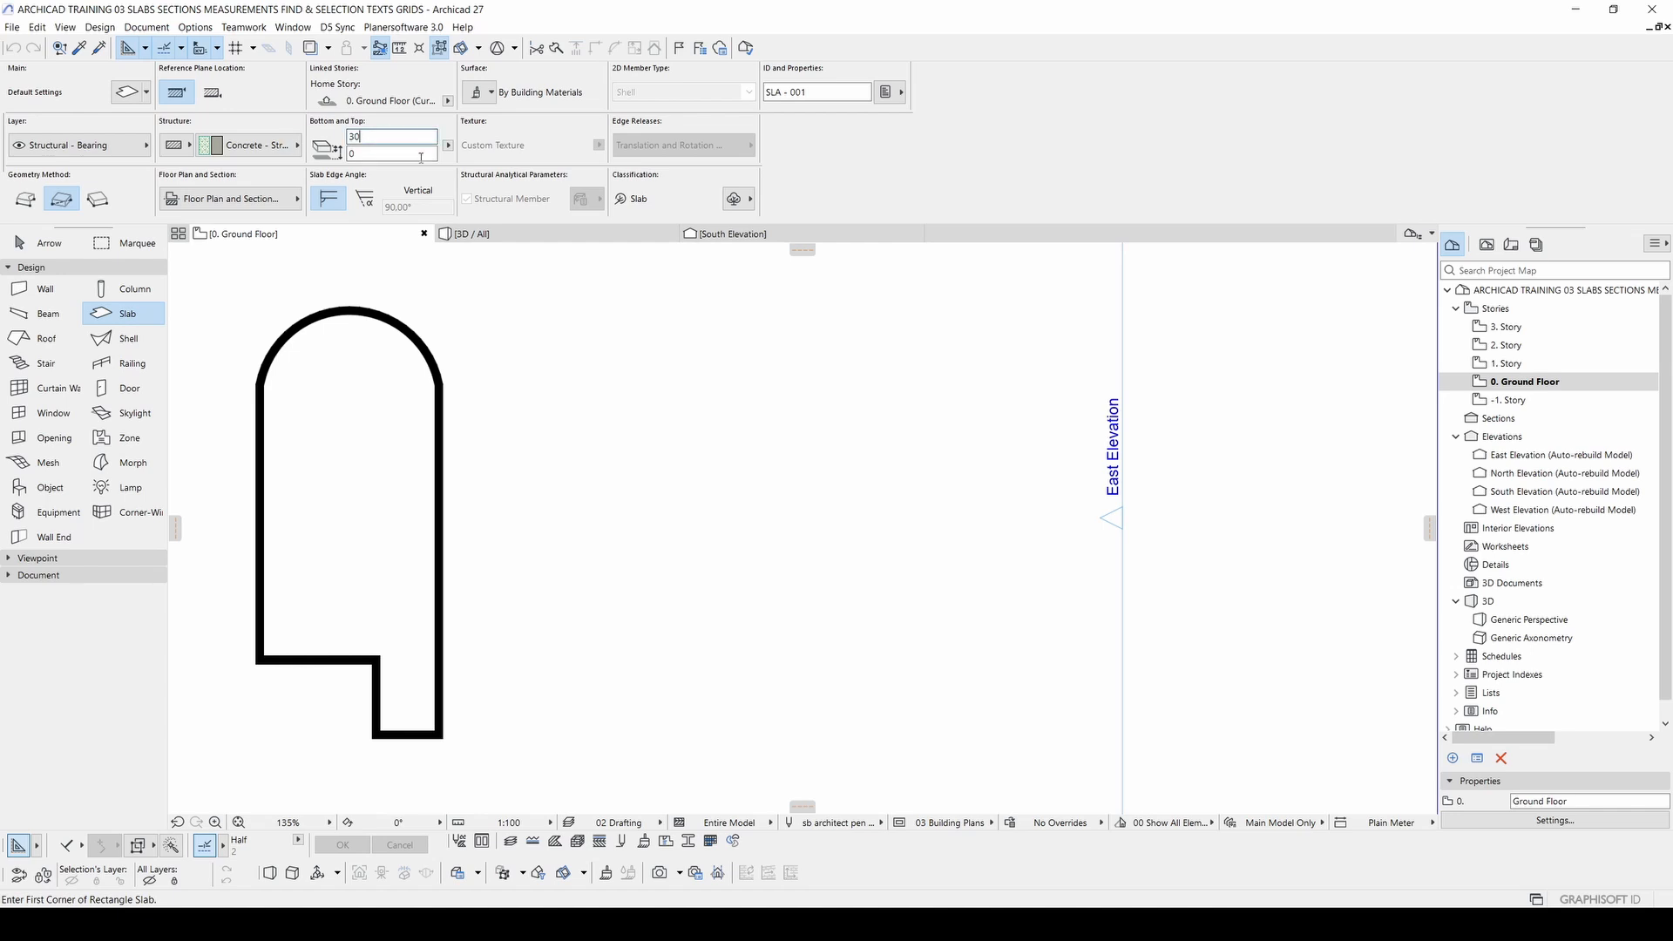
Step: Begin a polygonal slab at the inner lower-left wall corner and draw its left edge up to where the arch starts
{"action": "middle_click_drag", "start_coordinate": [705, 403], "coordinate": [649, 383]}
{"action": "scroll", "coordinate": [649, 382], "scroll_direction": "down", "scroll_amount": 2}
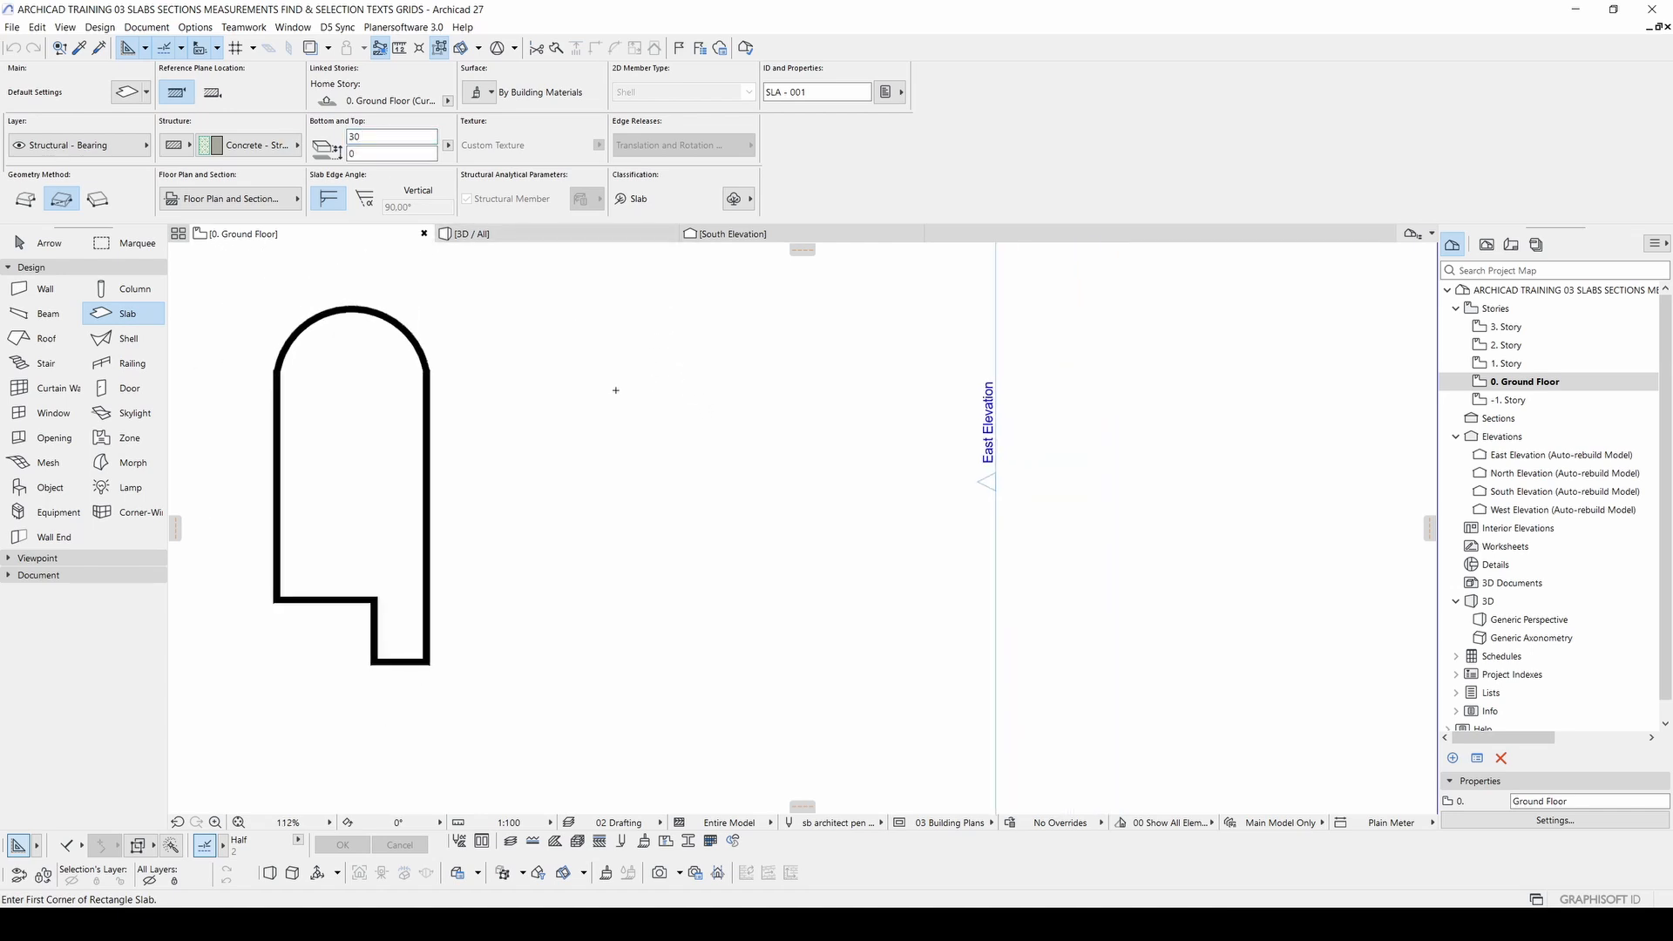
{"action": "middle_click_drag", "start_coordinate": [507, 403], "coordinate": [764, 406]}
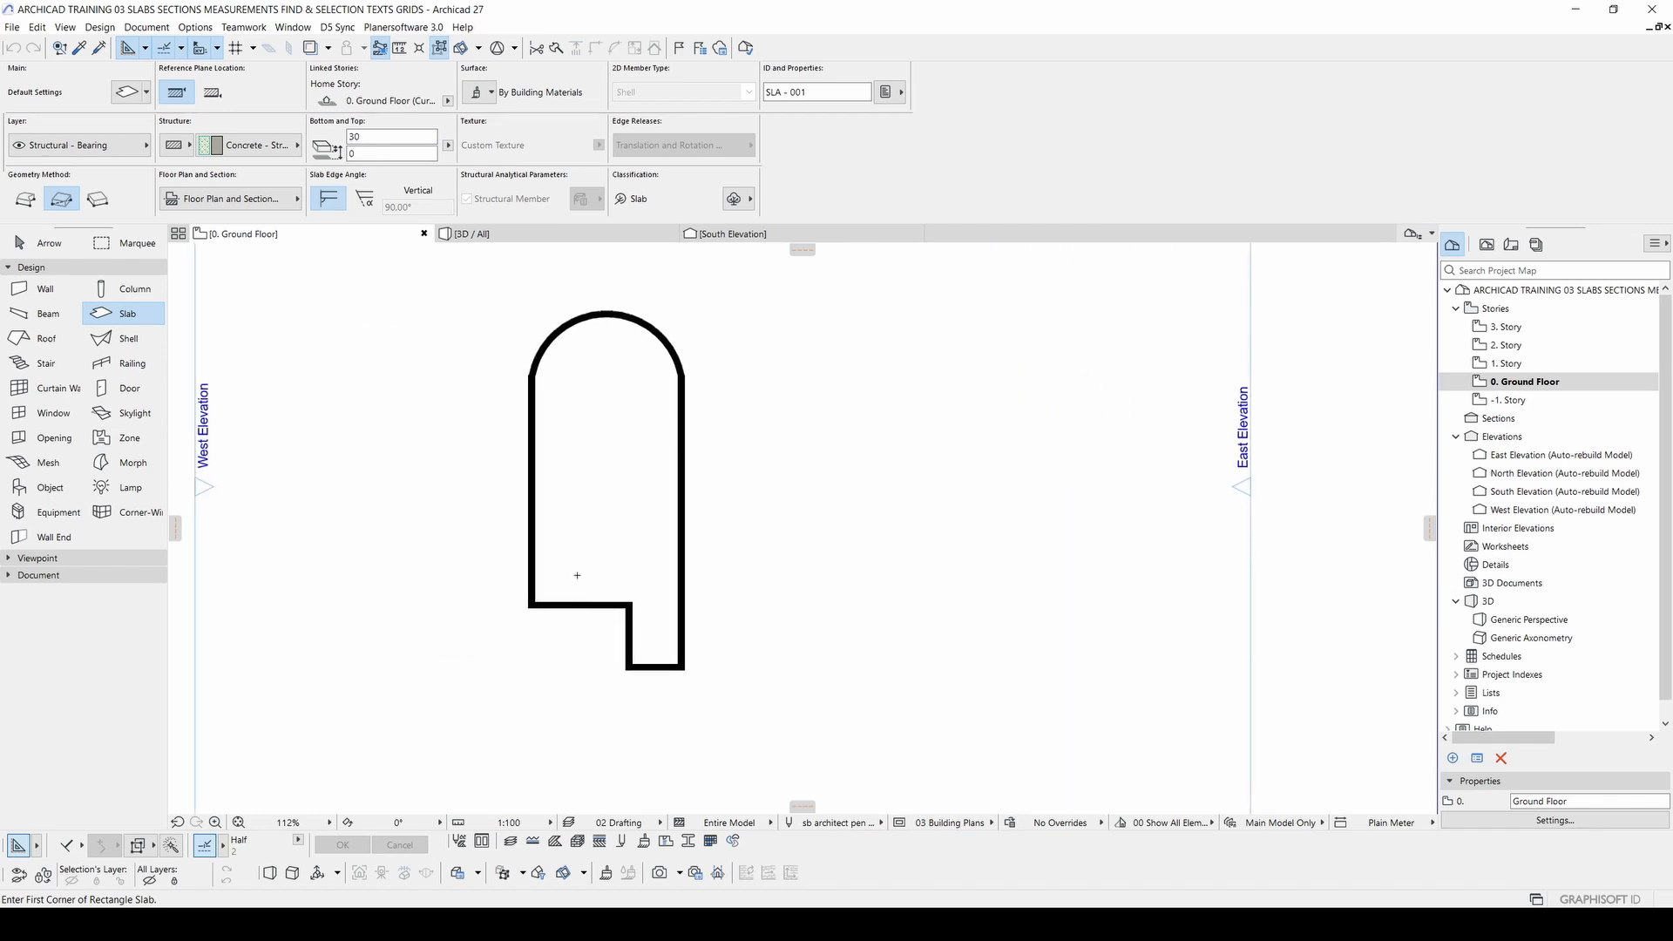
{"action": "scroll", "coordinate": [578, 576], "scroll_direction": "up", "scroll_amount": 5}
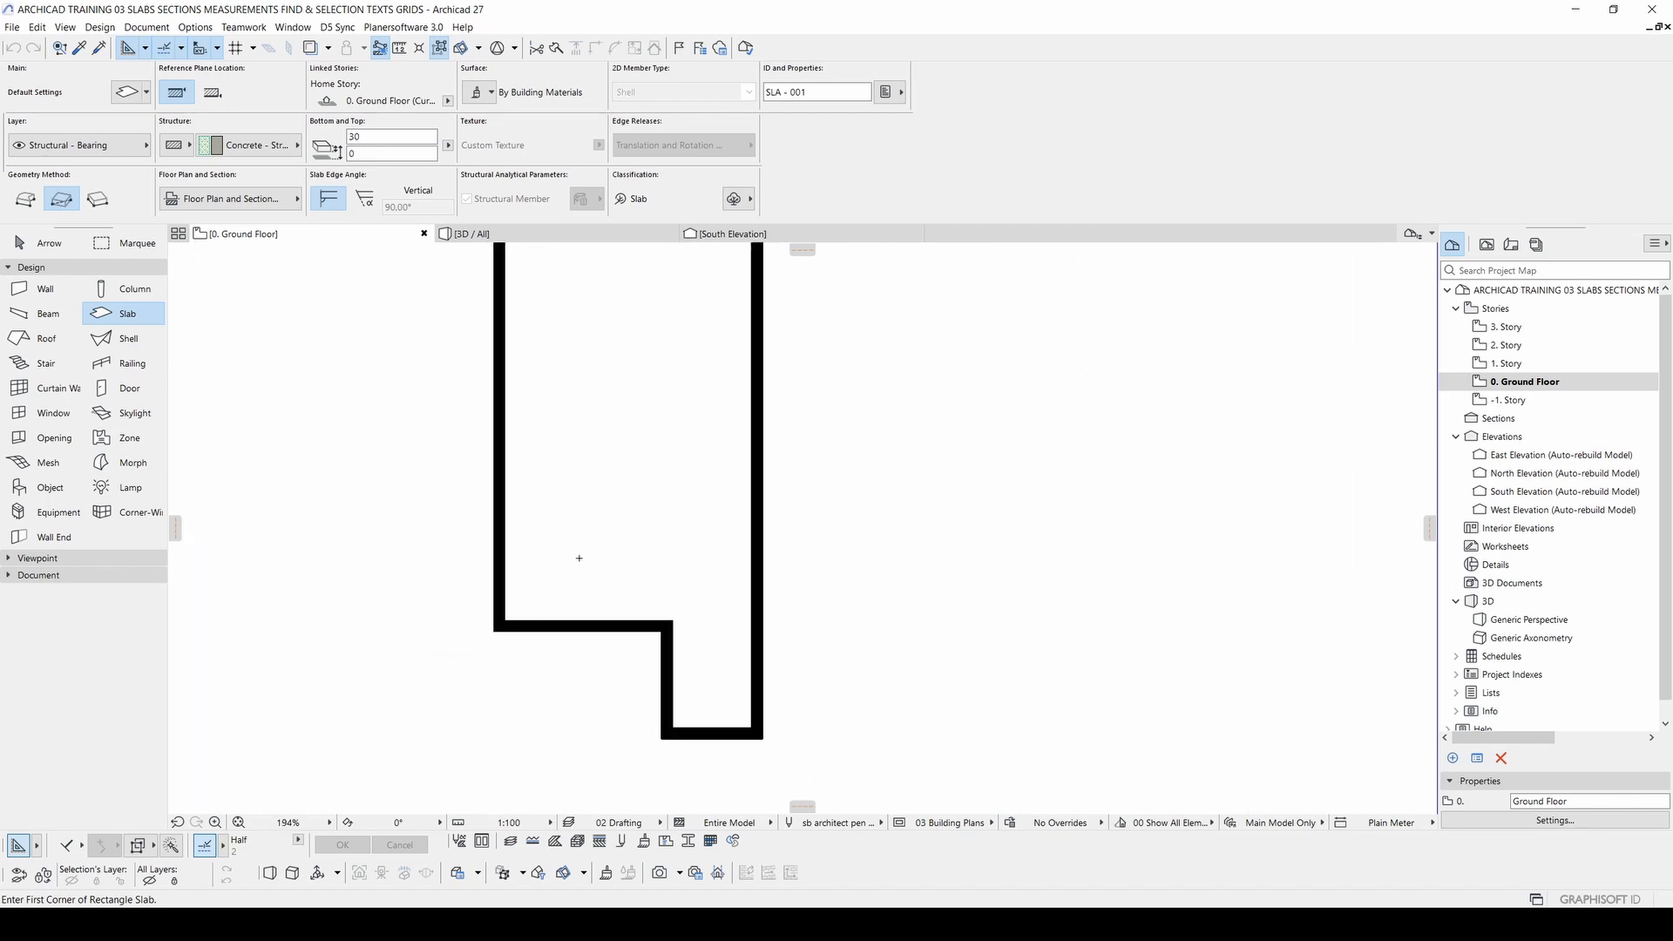
{"action": "left_click", "coordinate": [506, 620]}
{"action": "middle_click_drag", "start_coordinate": [539, 442], "coordinate": [570, 643]}
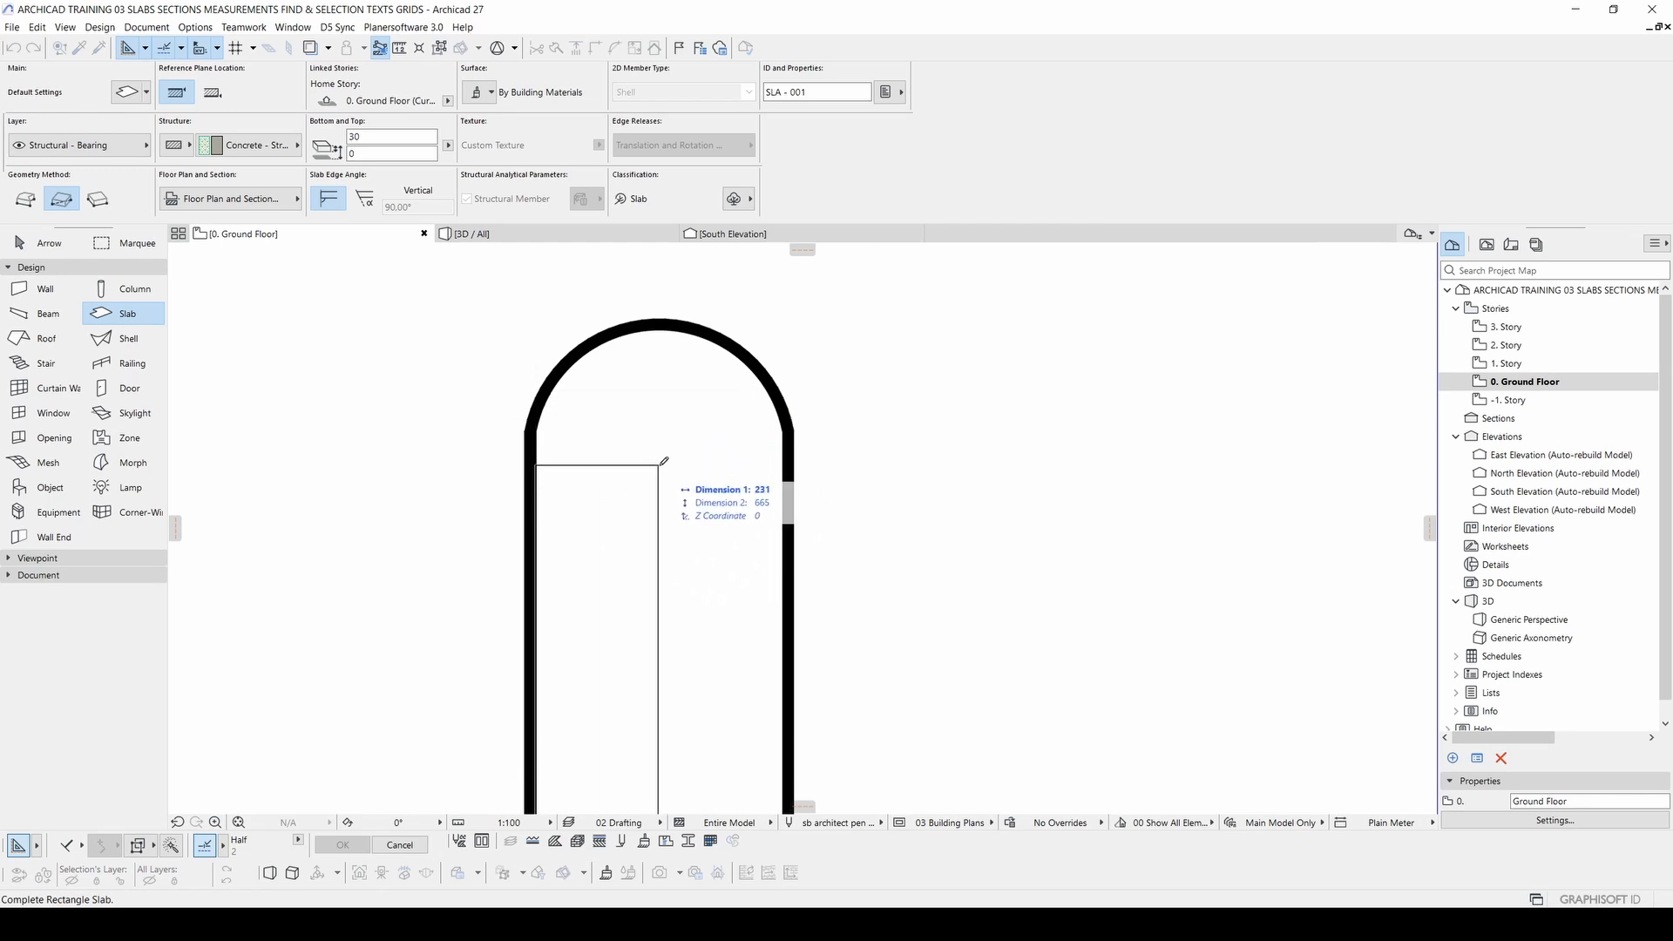
{"action": "left_click", "coordinate": [24, 202]}
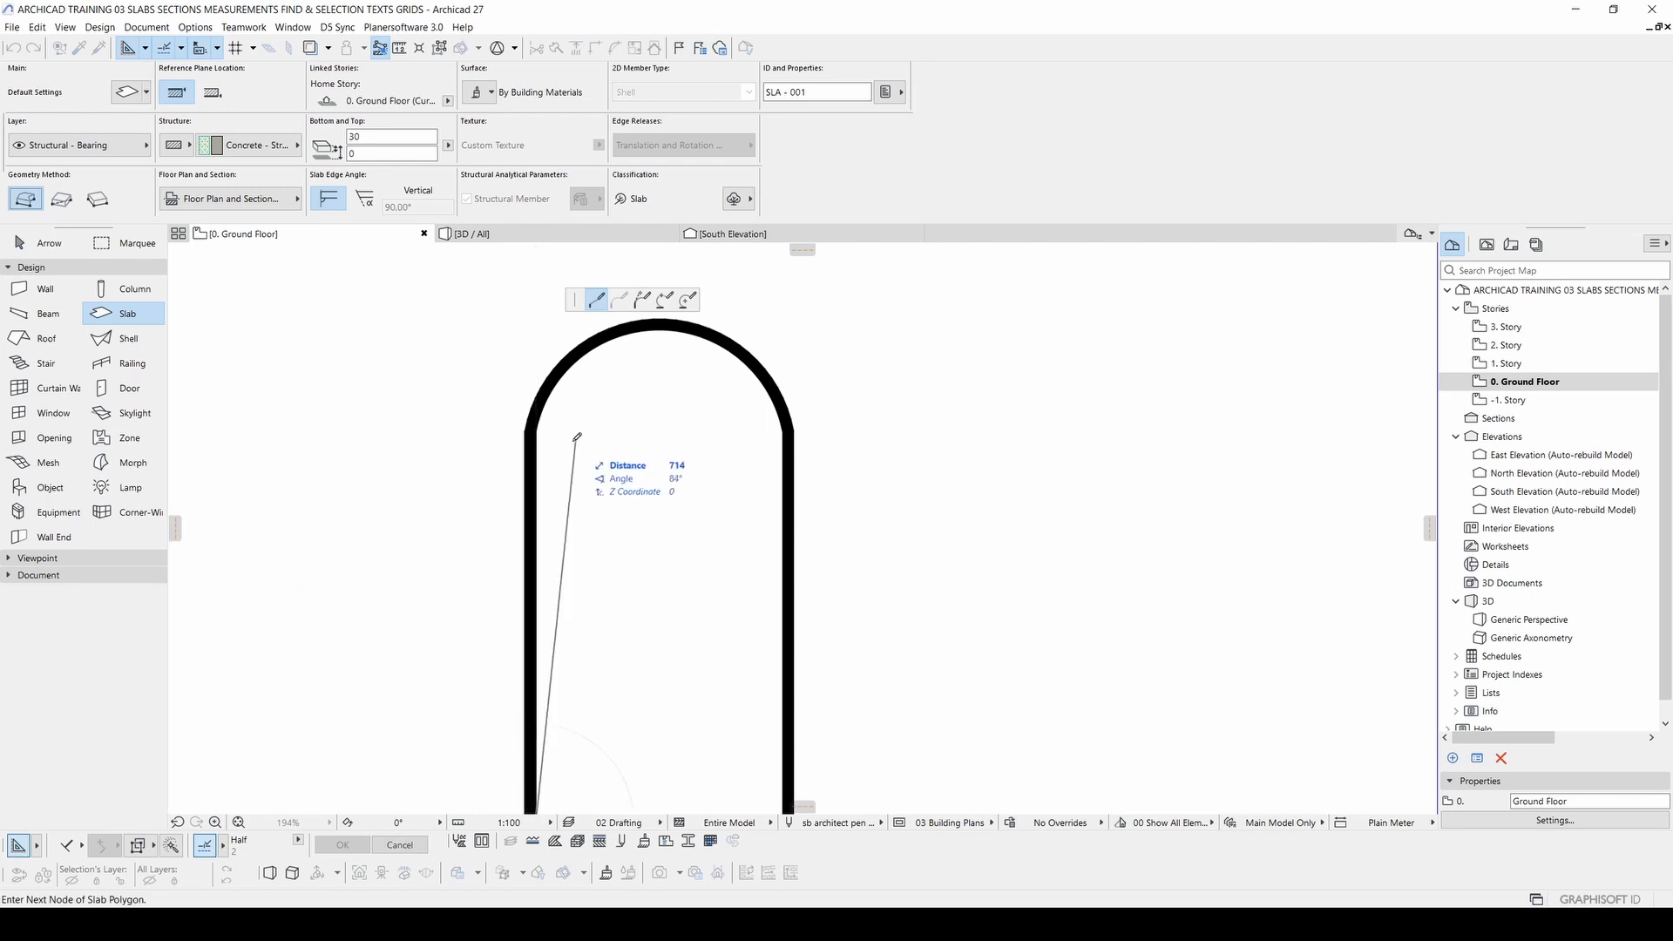
{"action": "left_click", "coordinate": [536, 430]}
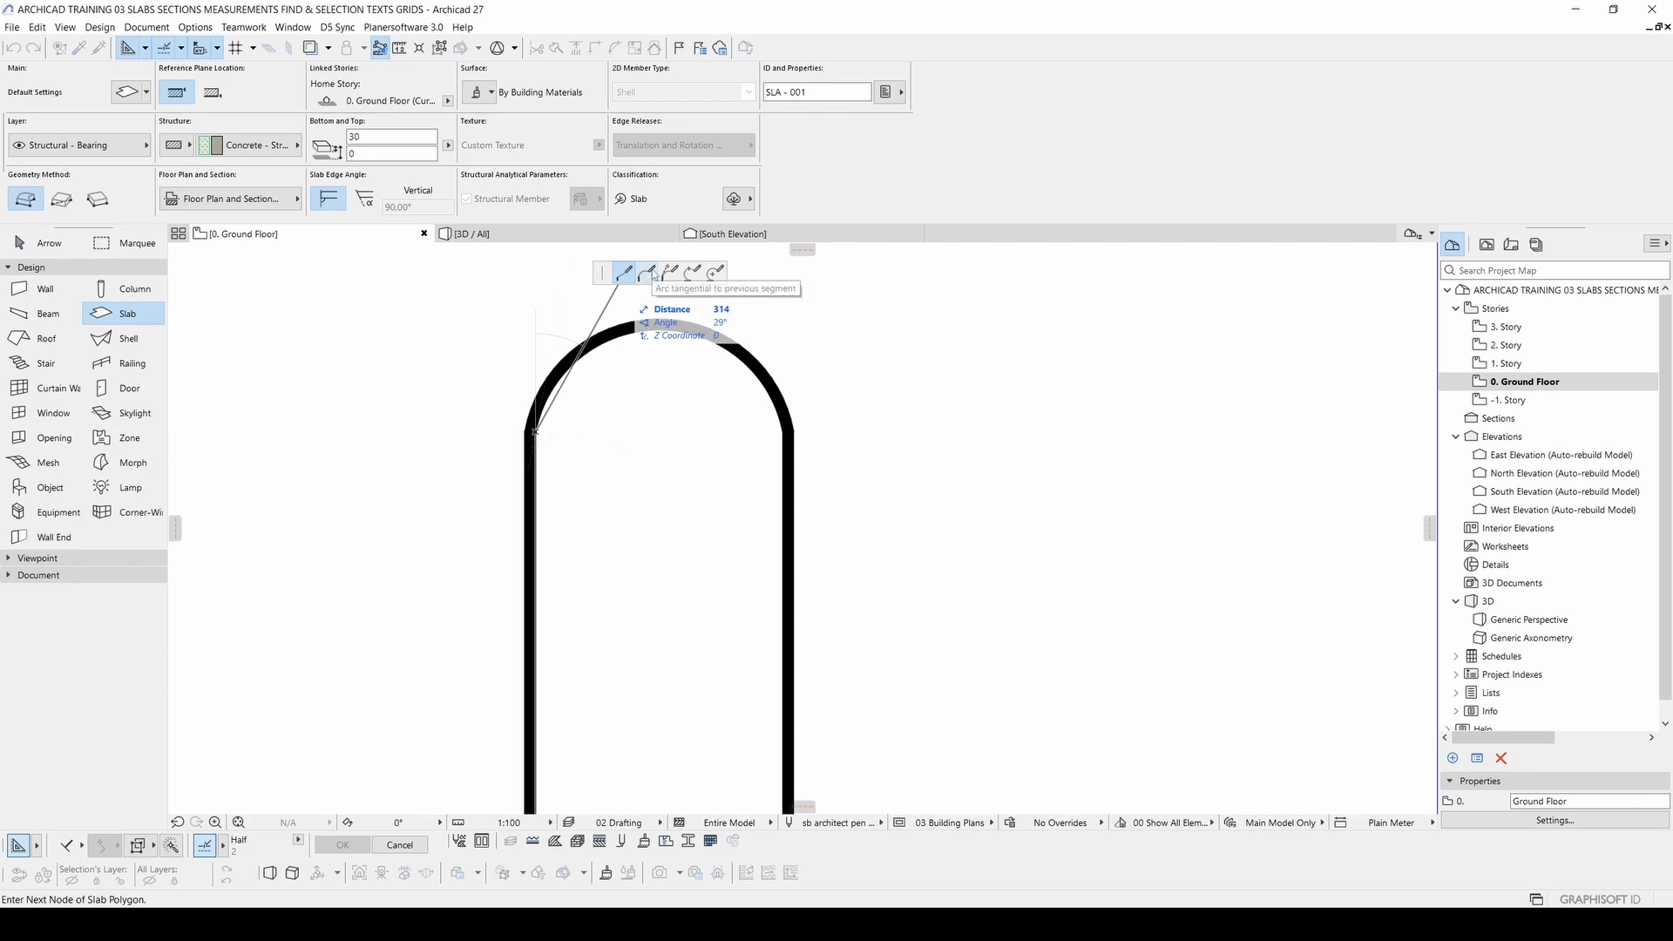
{"action": "left_click", "coordinate": [646, 274]}
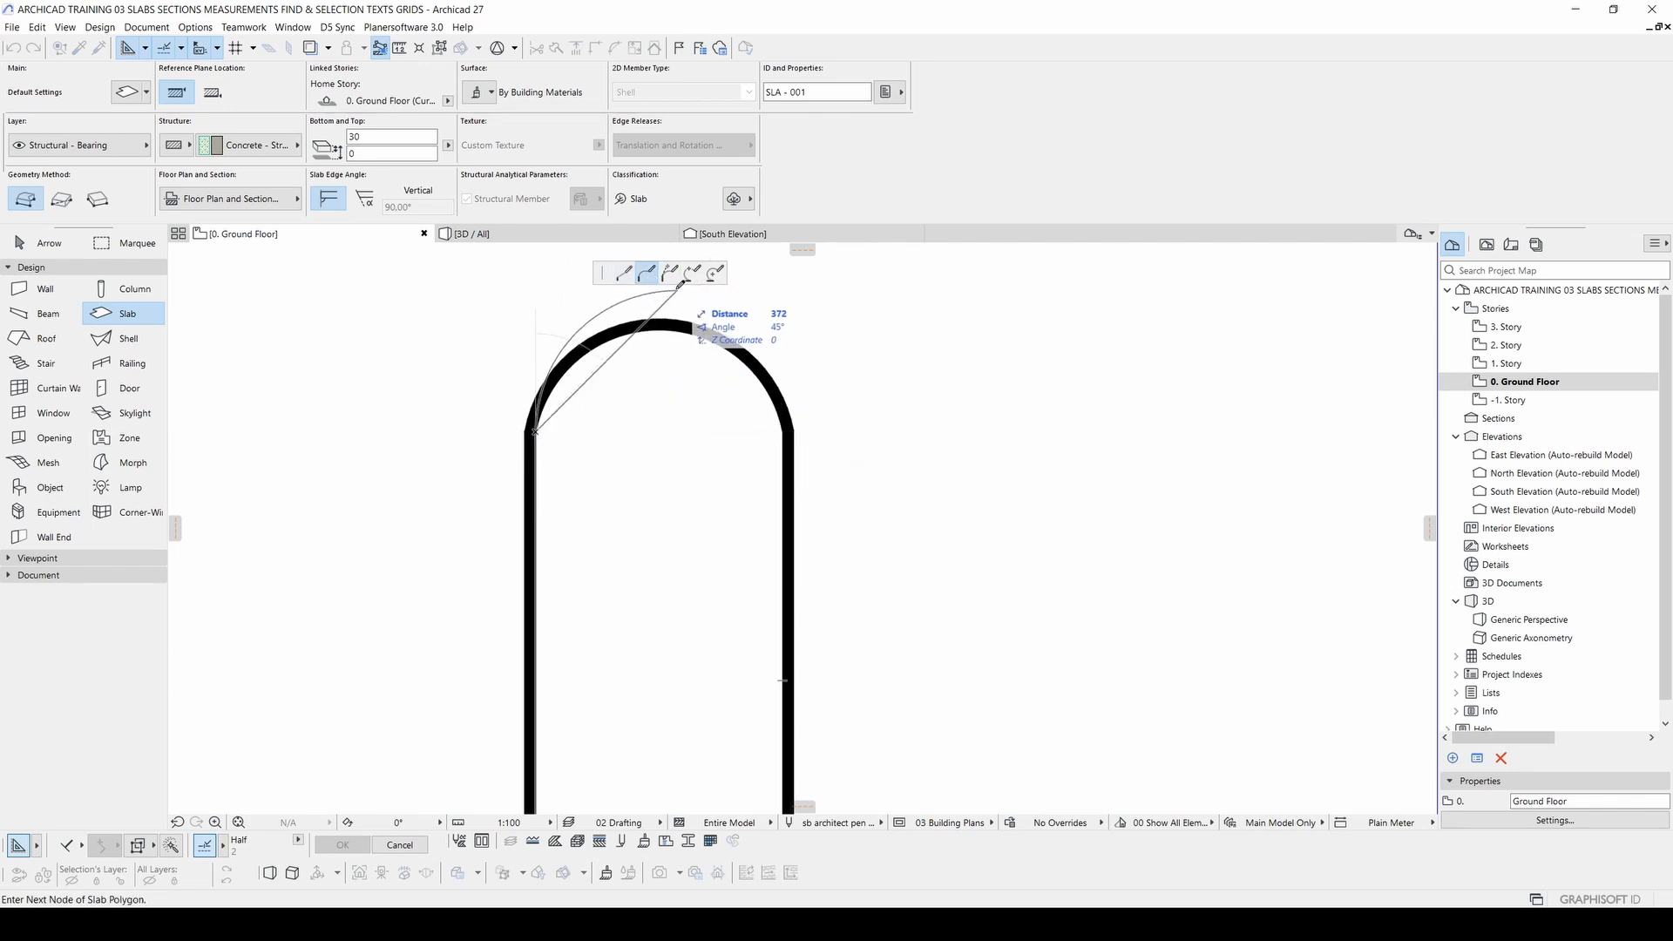
{"action": "left_click", "coordinate": [624, 273]}
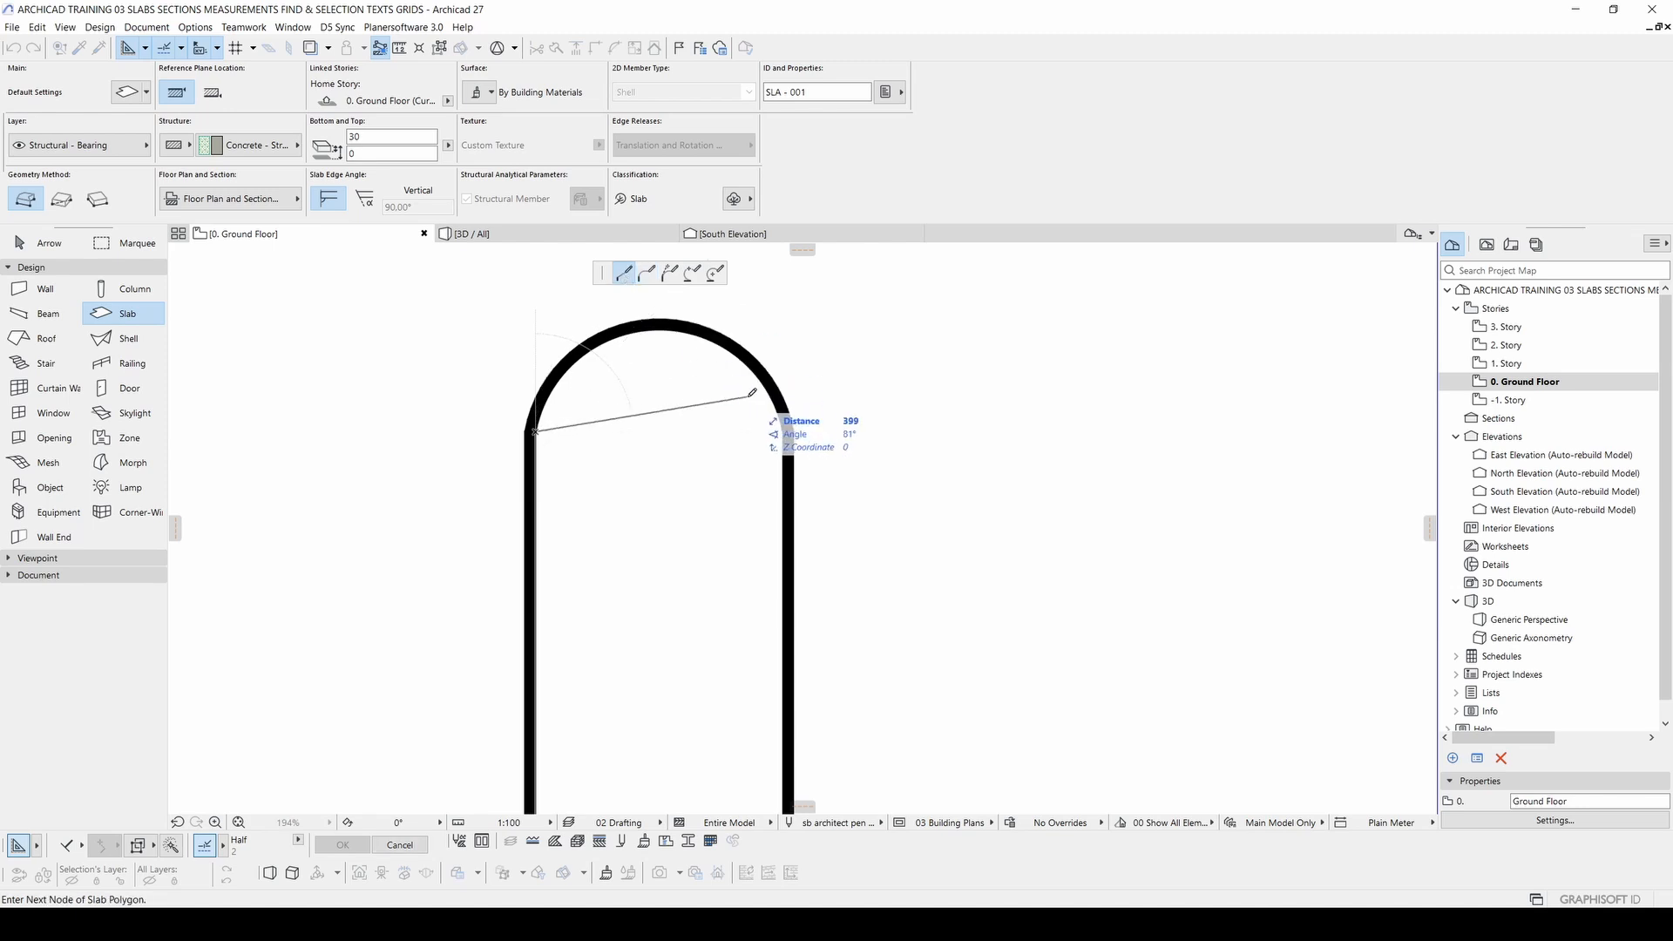
{"action": "left_click", "coordinate": [787, 427]}
{"action": "scroll", "coordinate": [758, 343], "scroll_direction": "down", "scroll_amount": 3}
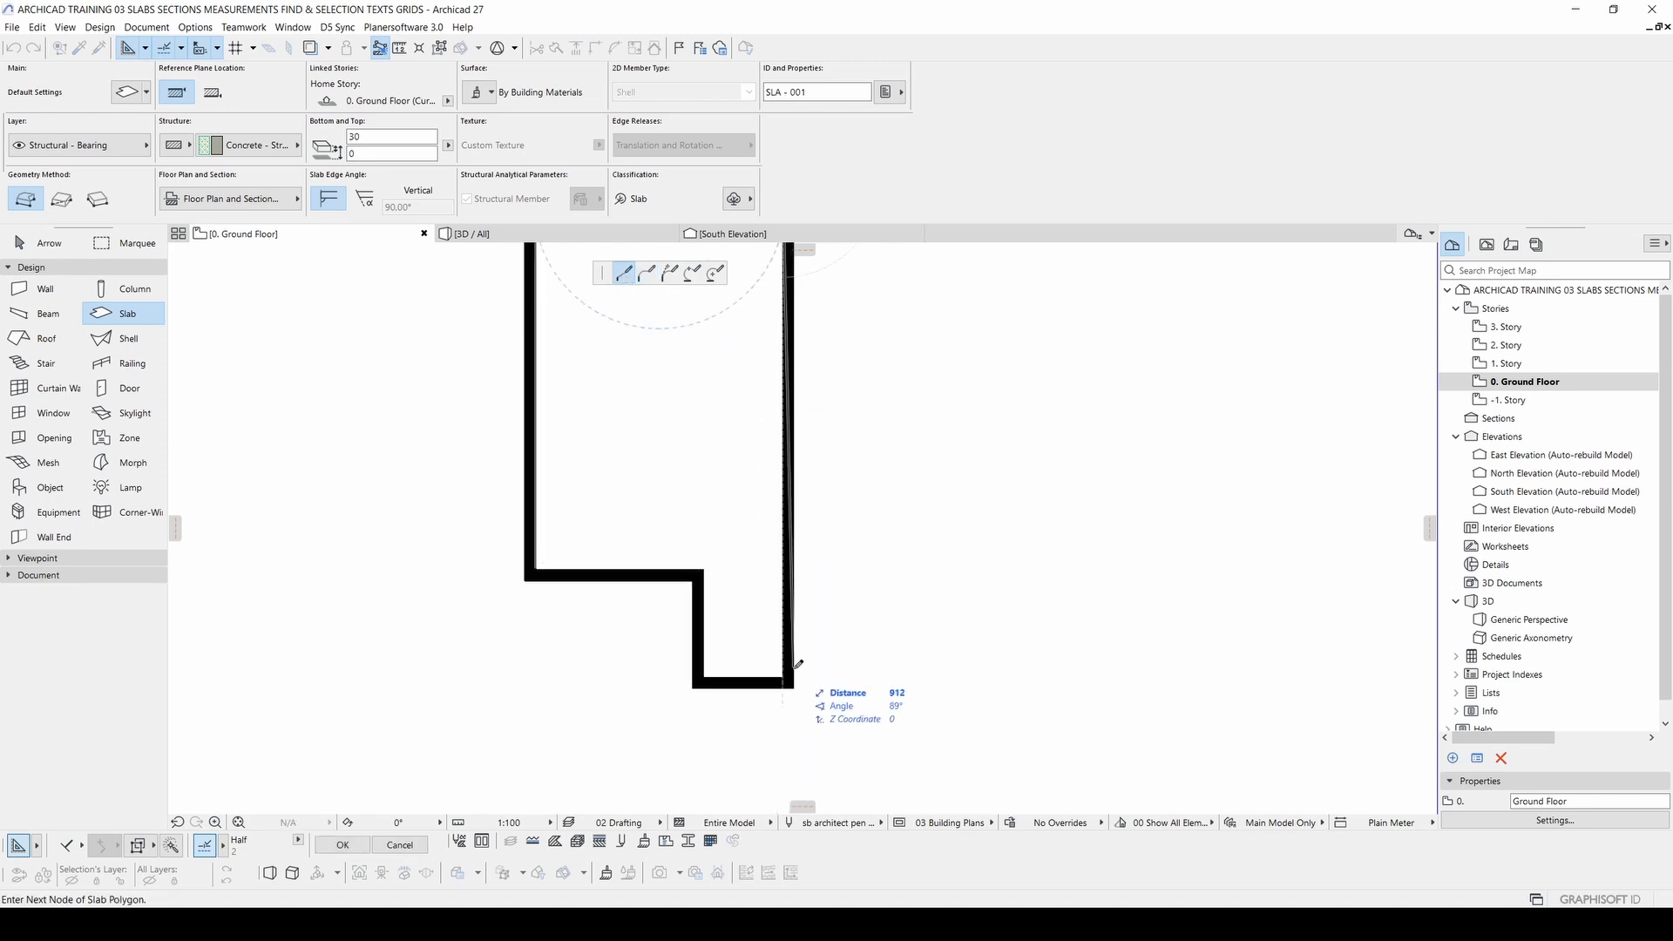
{"action": "middle_click_drag", "start_coordinate": [770, 344], "coordinate": [767, 626]}
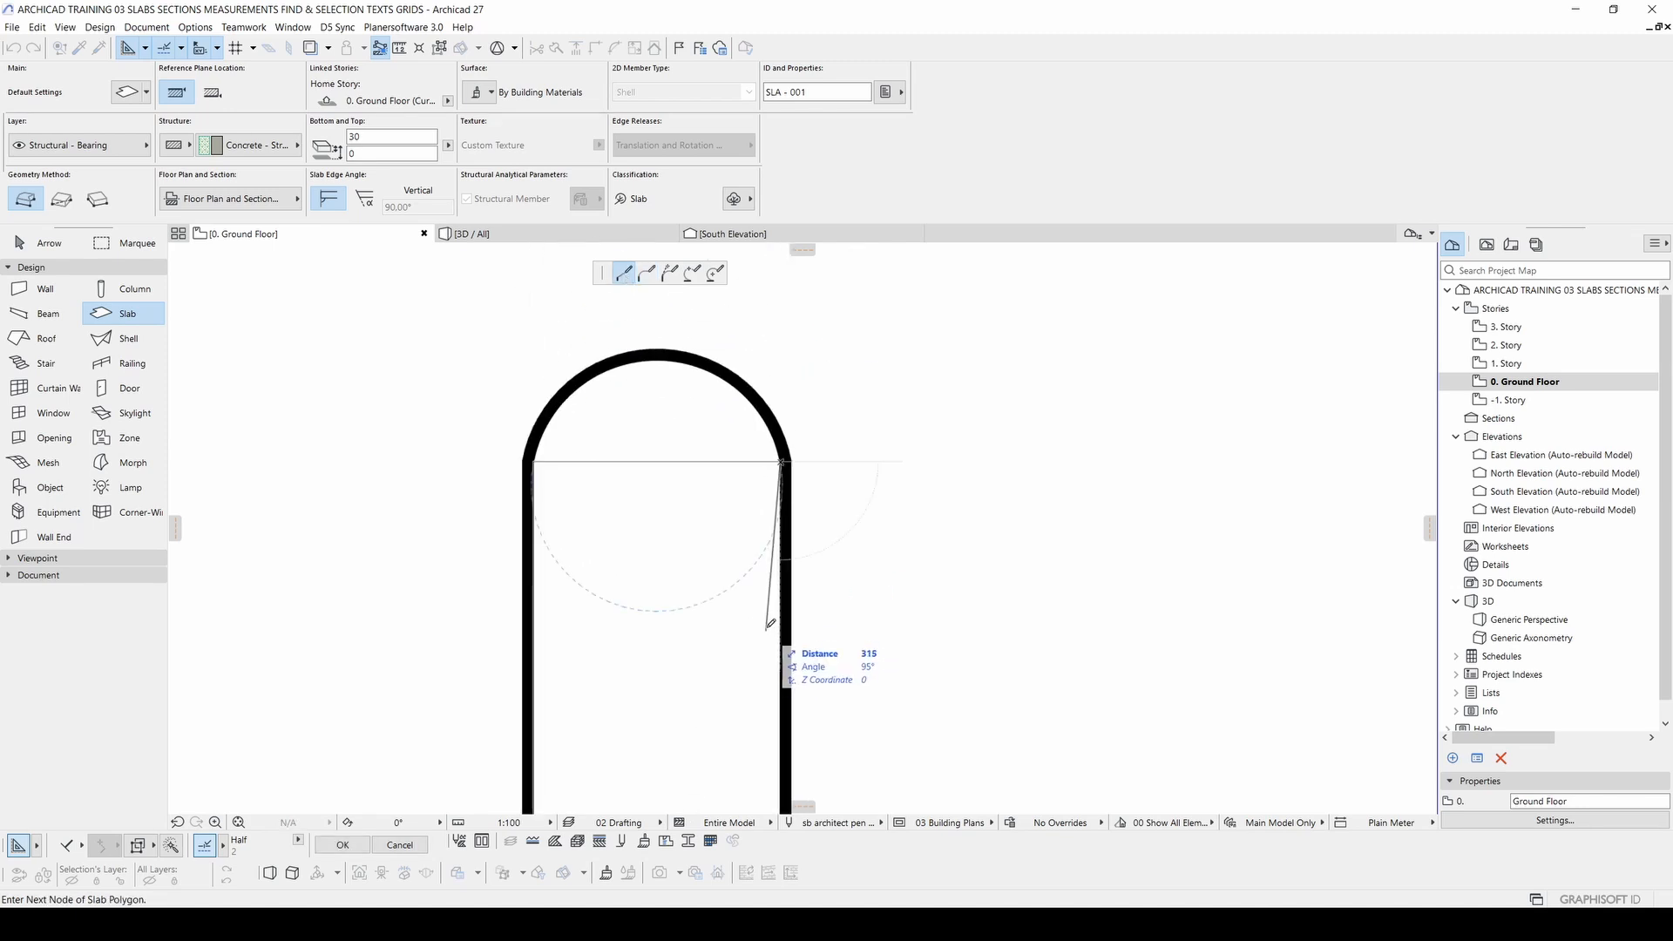
{"action": "key", "text": "BackSpace"}
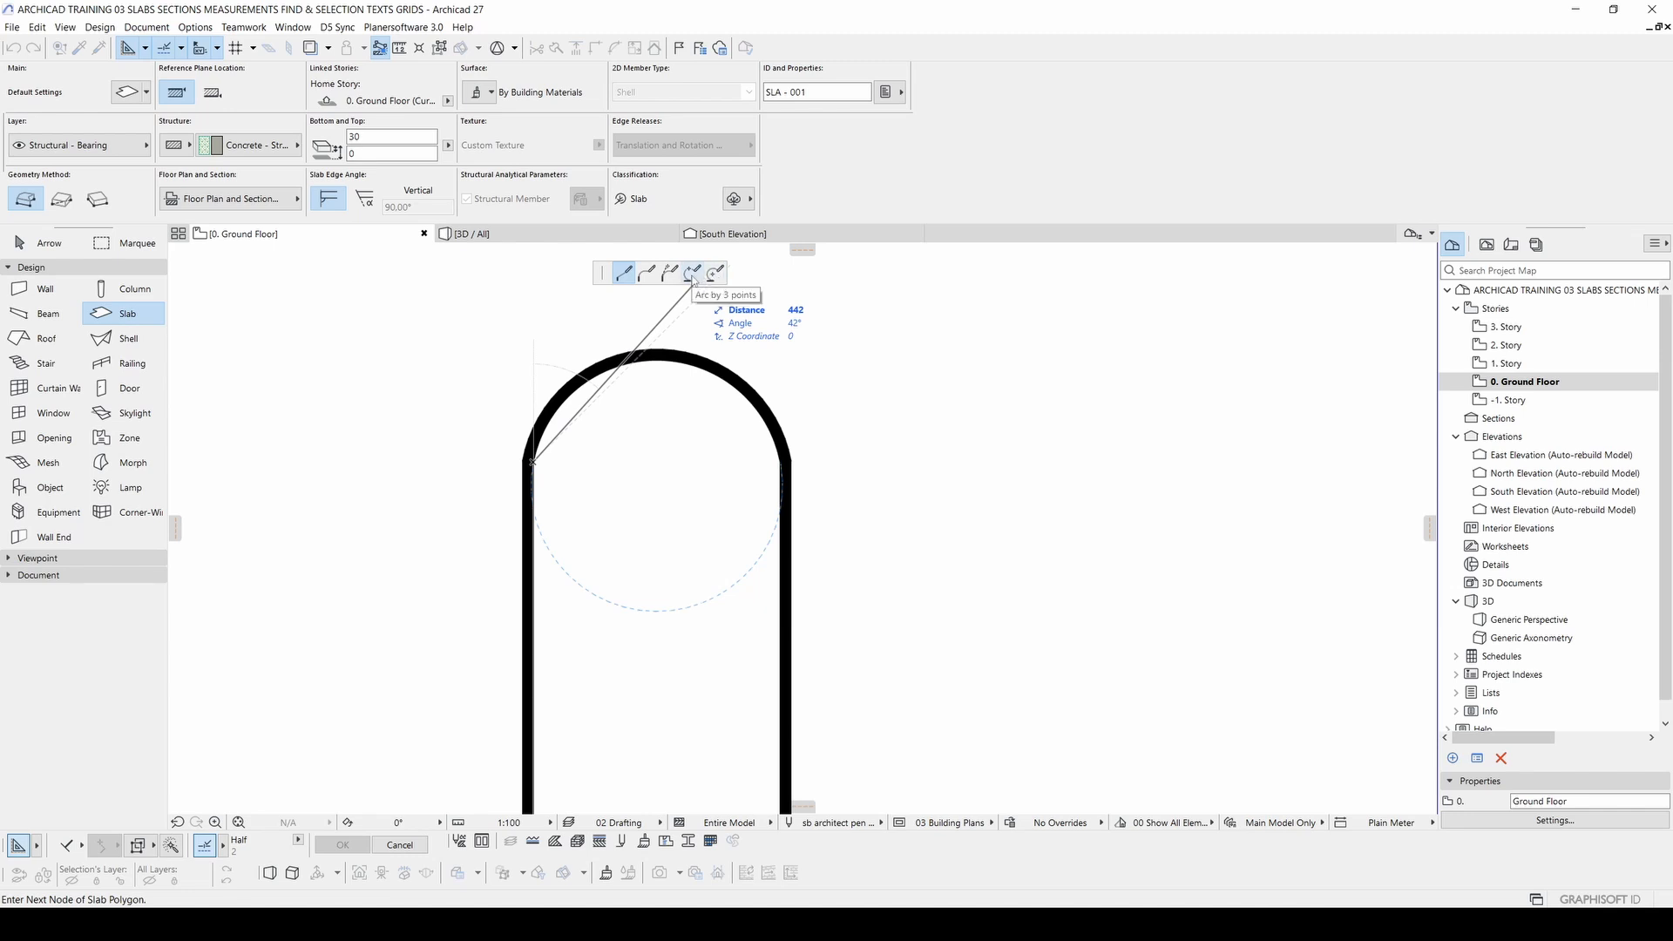
Step: Trace the inner face of the arched wall with a 3-point arc, ending at the top of the right wall
{"action": "left_click", "coordinate": [694, 276]}
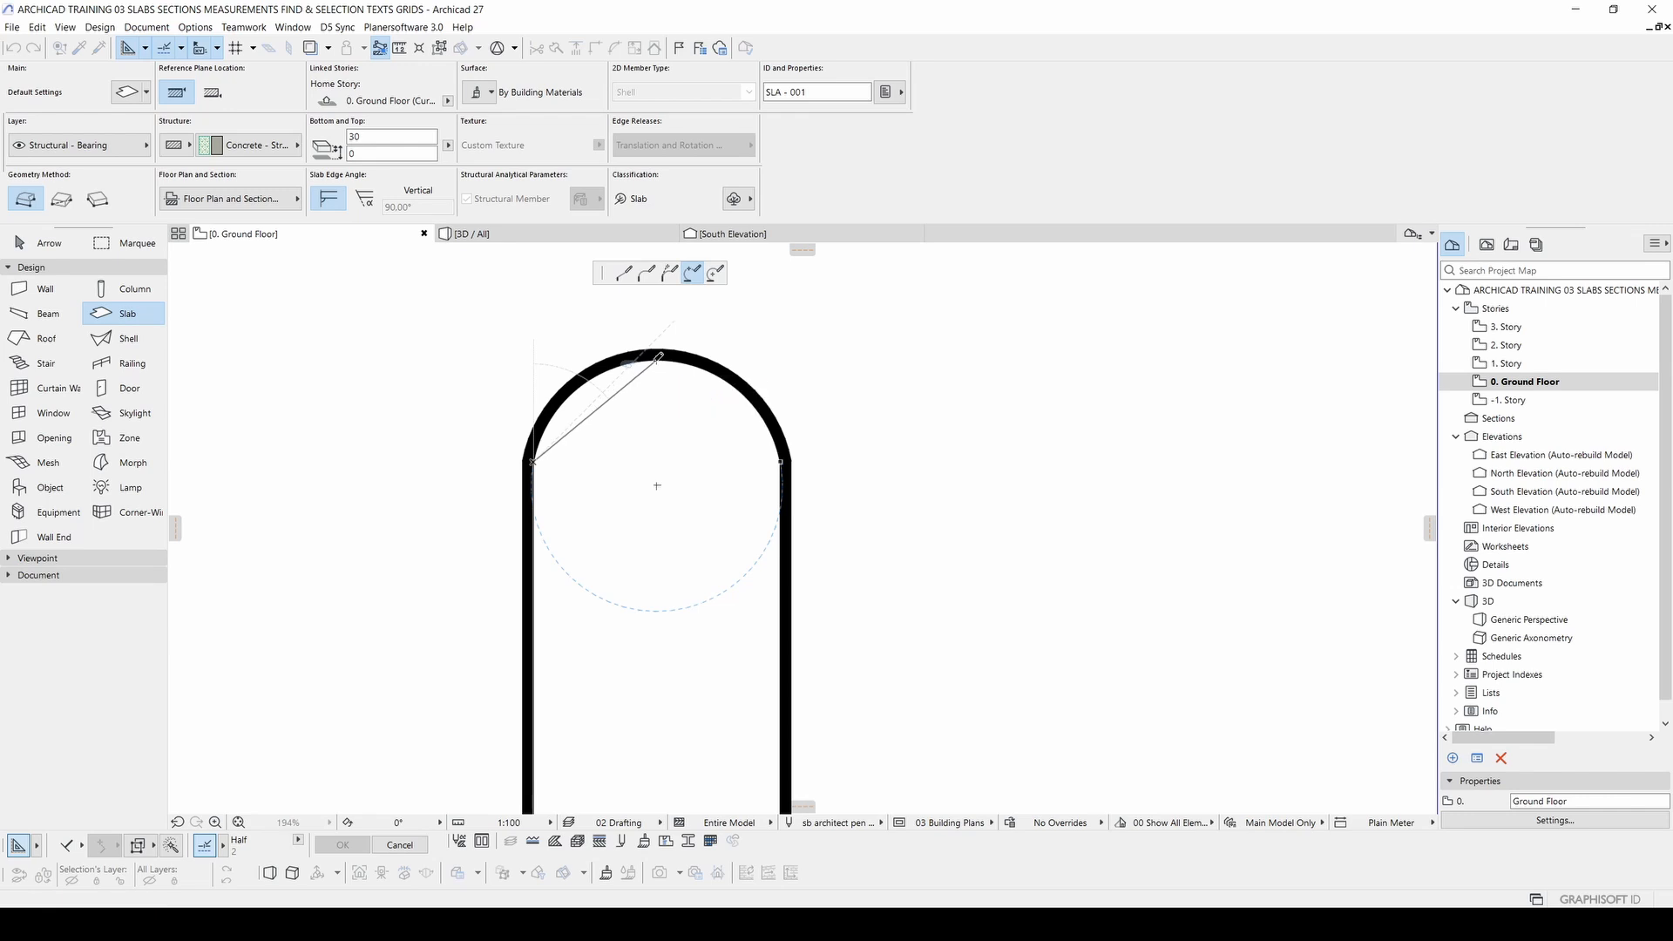
{"action": "left_click", "coordinate": [659, 358]}
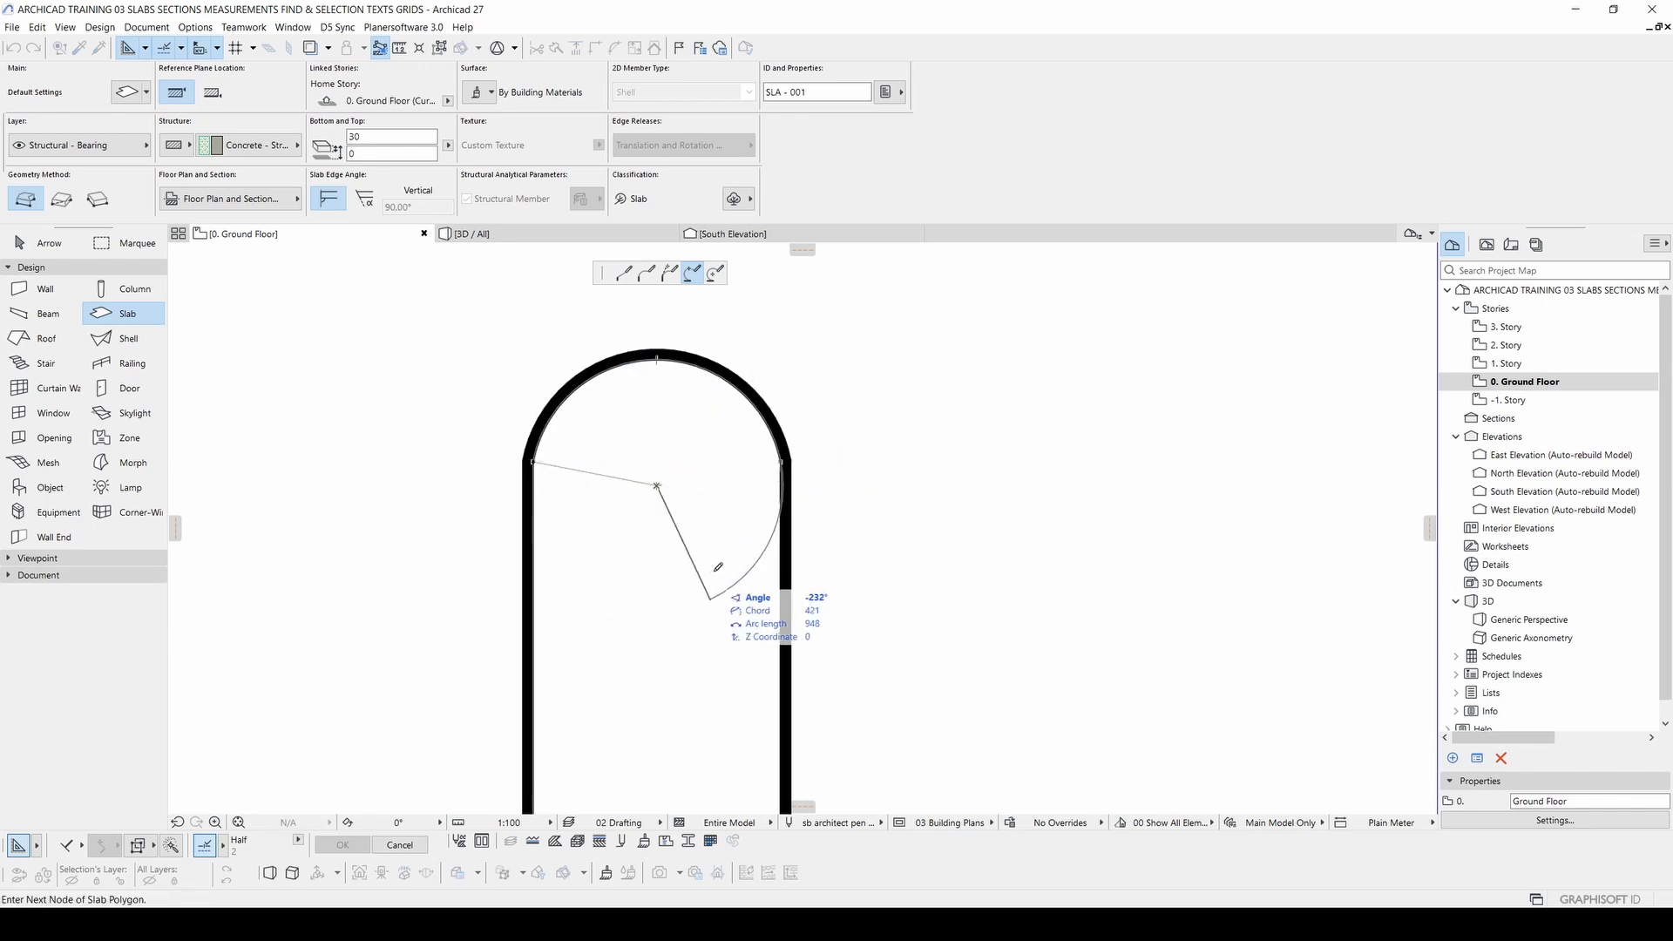
{"action": "left_click", "coordinate": [782, 462]}
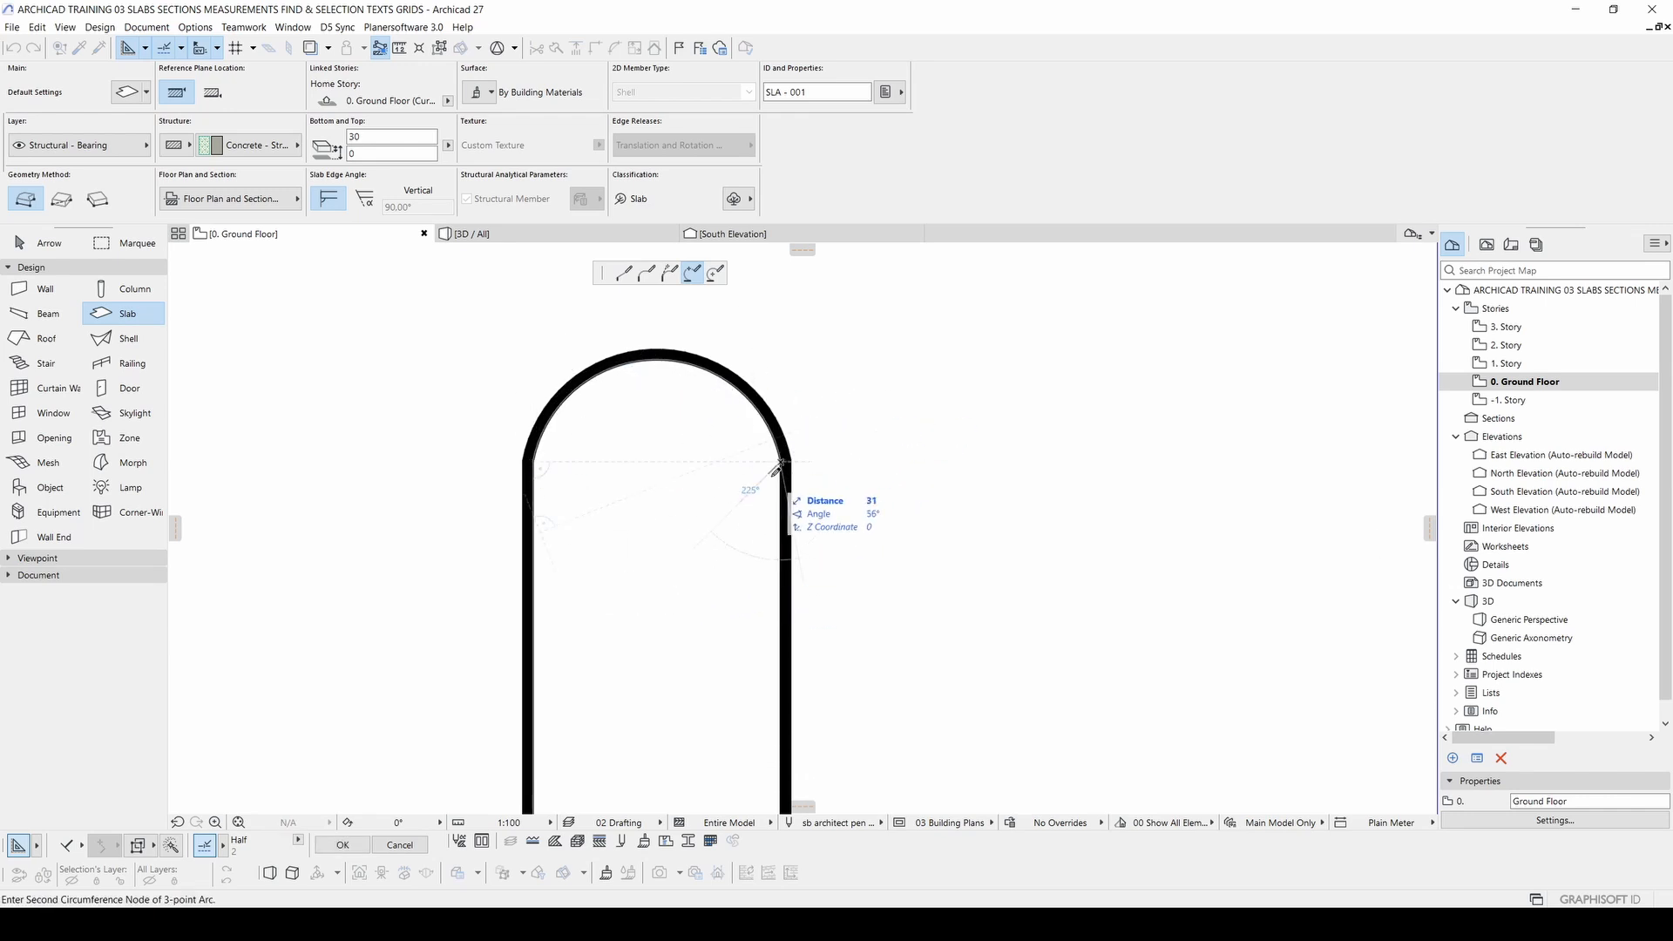
{"action": "scroll", "coordinate": [778, 471], "scroll_direction": "up", "scroll_amount": 3}
{"action": "scroll", "coordinate": [781, 475], "scroll_direction": "down", "scroll_amount": 2}
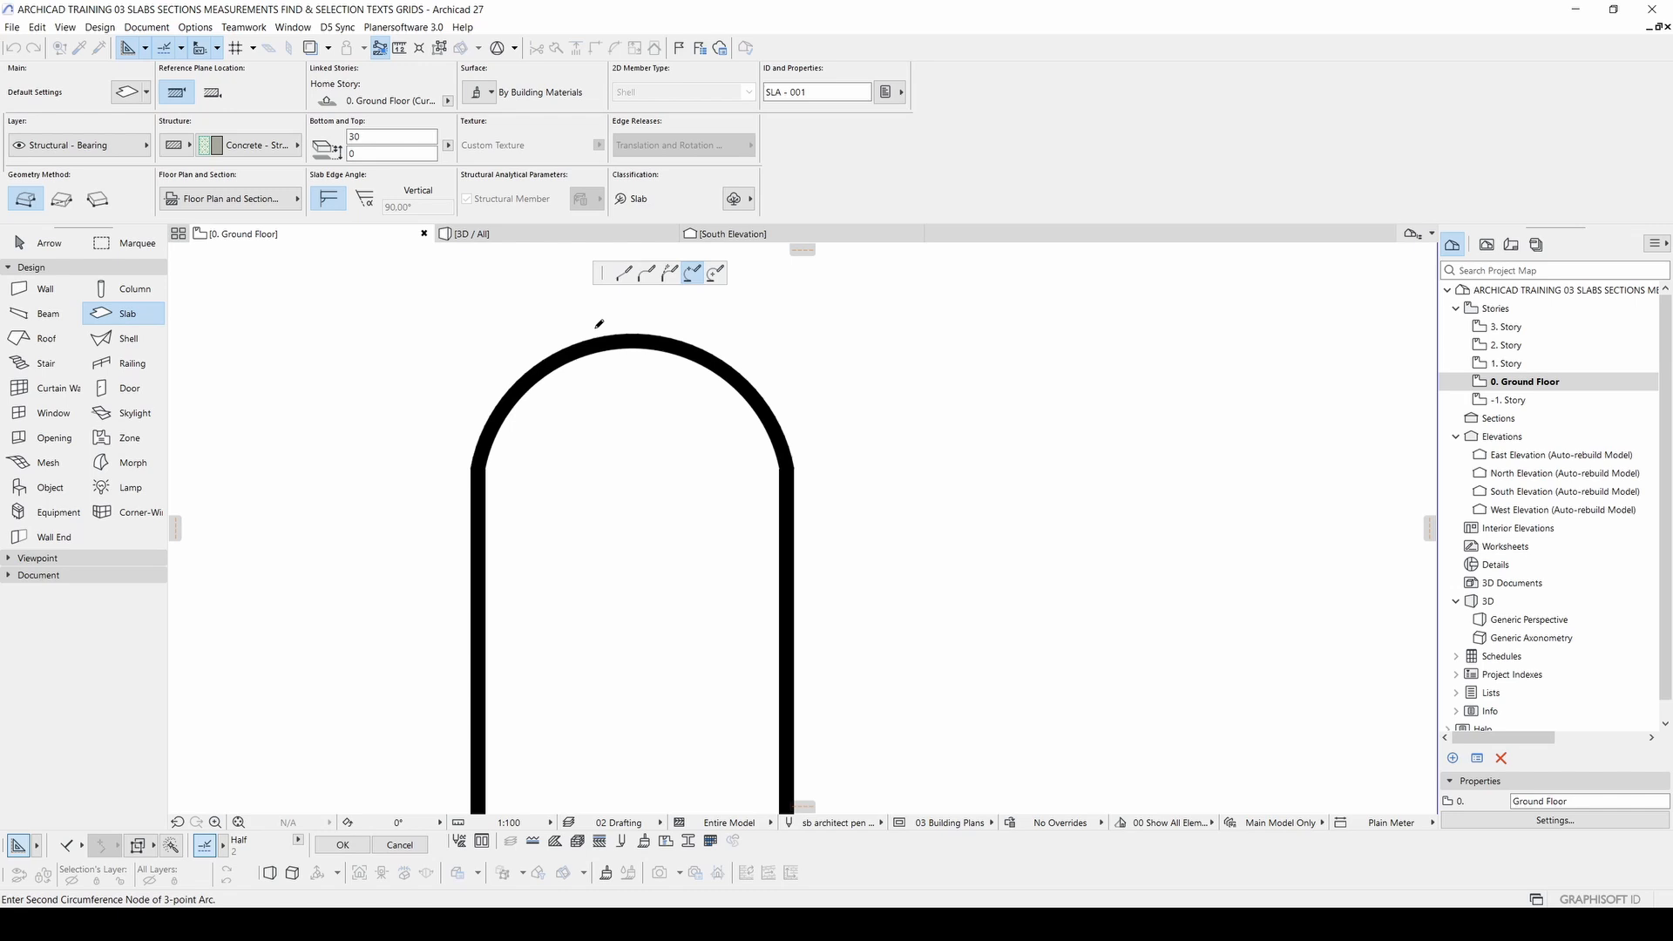
Step: Complete the slab outline with straight segments through the lower-right wall corner and the stepped notch, closing it at the starting corner
{"action": "left_click", "coordinate": [624, 274]}
{"action": "scroll", "coordinate": [717, 568], "scroll_direction": "down", "scroll_amount": 5}
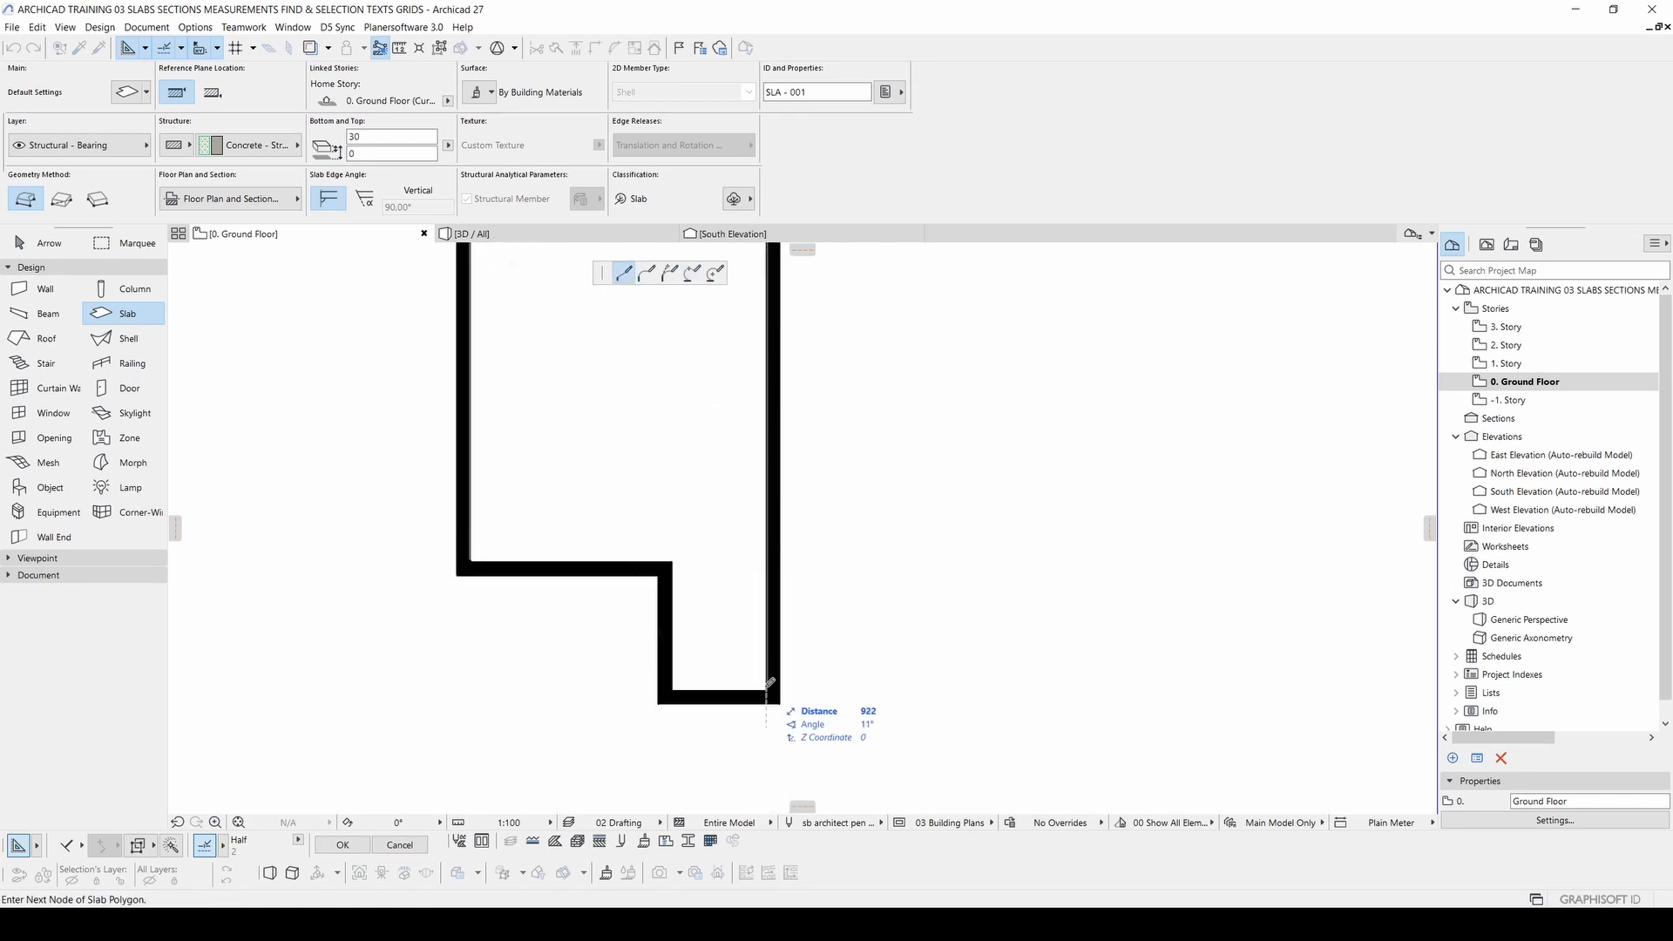
{"action": "left_click", "coordinate": [671, 691]}
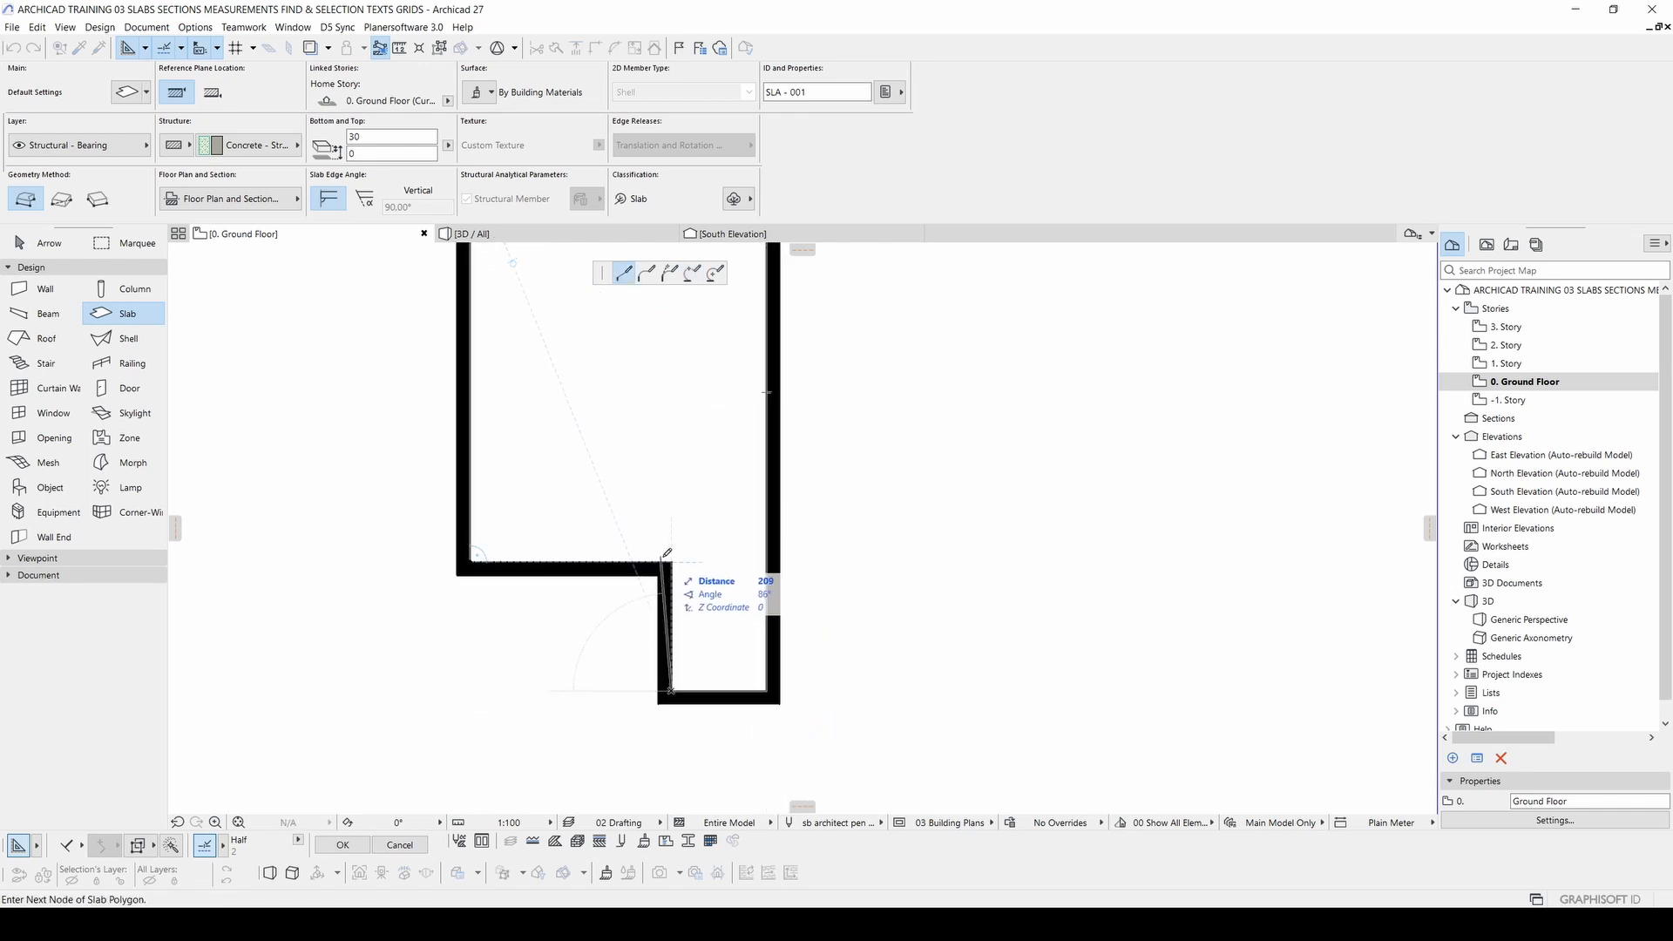
{"action": "left_click", "coordinate": [671, 562]}
{"action": "left_click", "coordinate": [472, 562]}
{"action": "scroll", "coordinate": [494, 530], "scroll_direction": "down", "scroll_amount": 2}
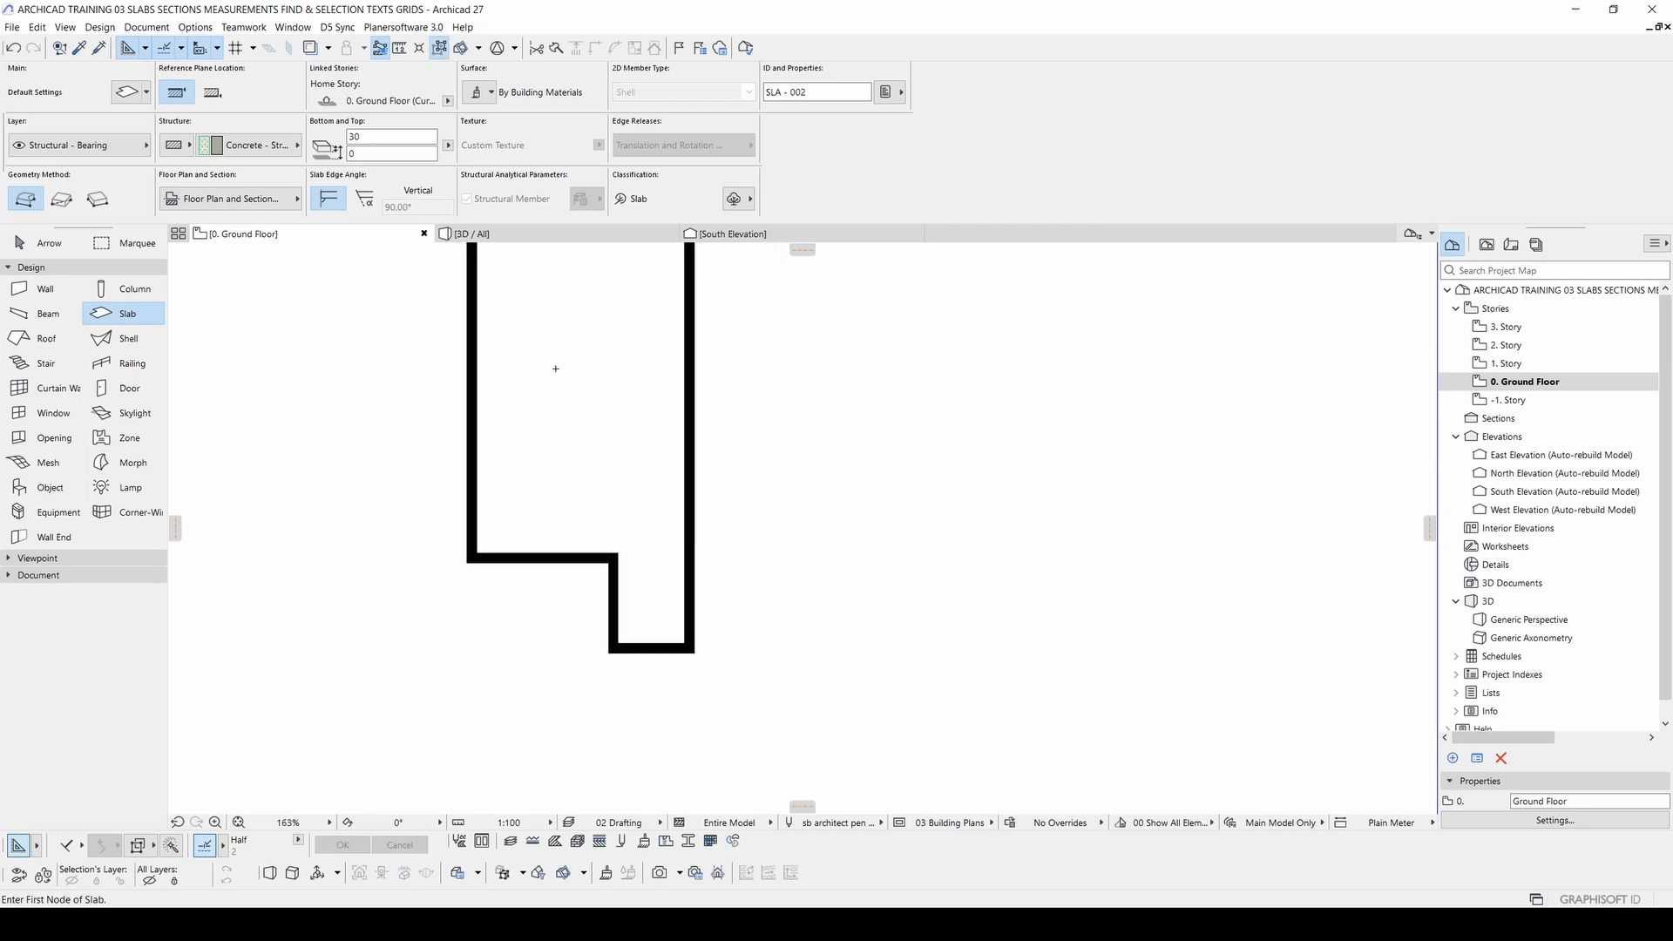
{"action": "middle_click_drag", "start_coordinate": [520, 427], "coordinate": [622, 624]}
{"action": "key", "text": "Escape"}
Step: Move the slab horizontally out of the walls by about 800 cm toward the East Elevation marker
{"action": "left_click", "coordinate": [663, 495]}
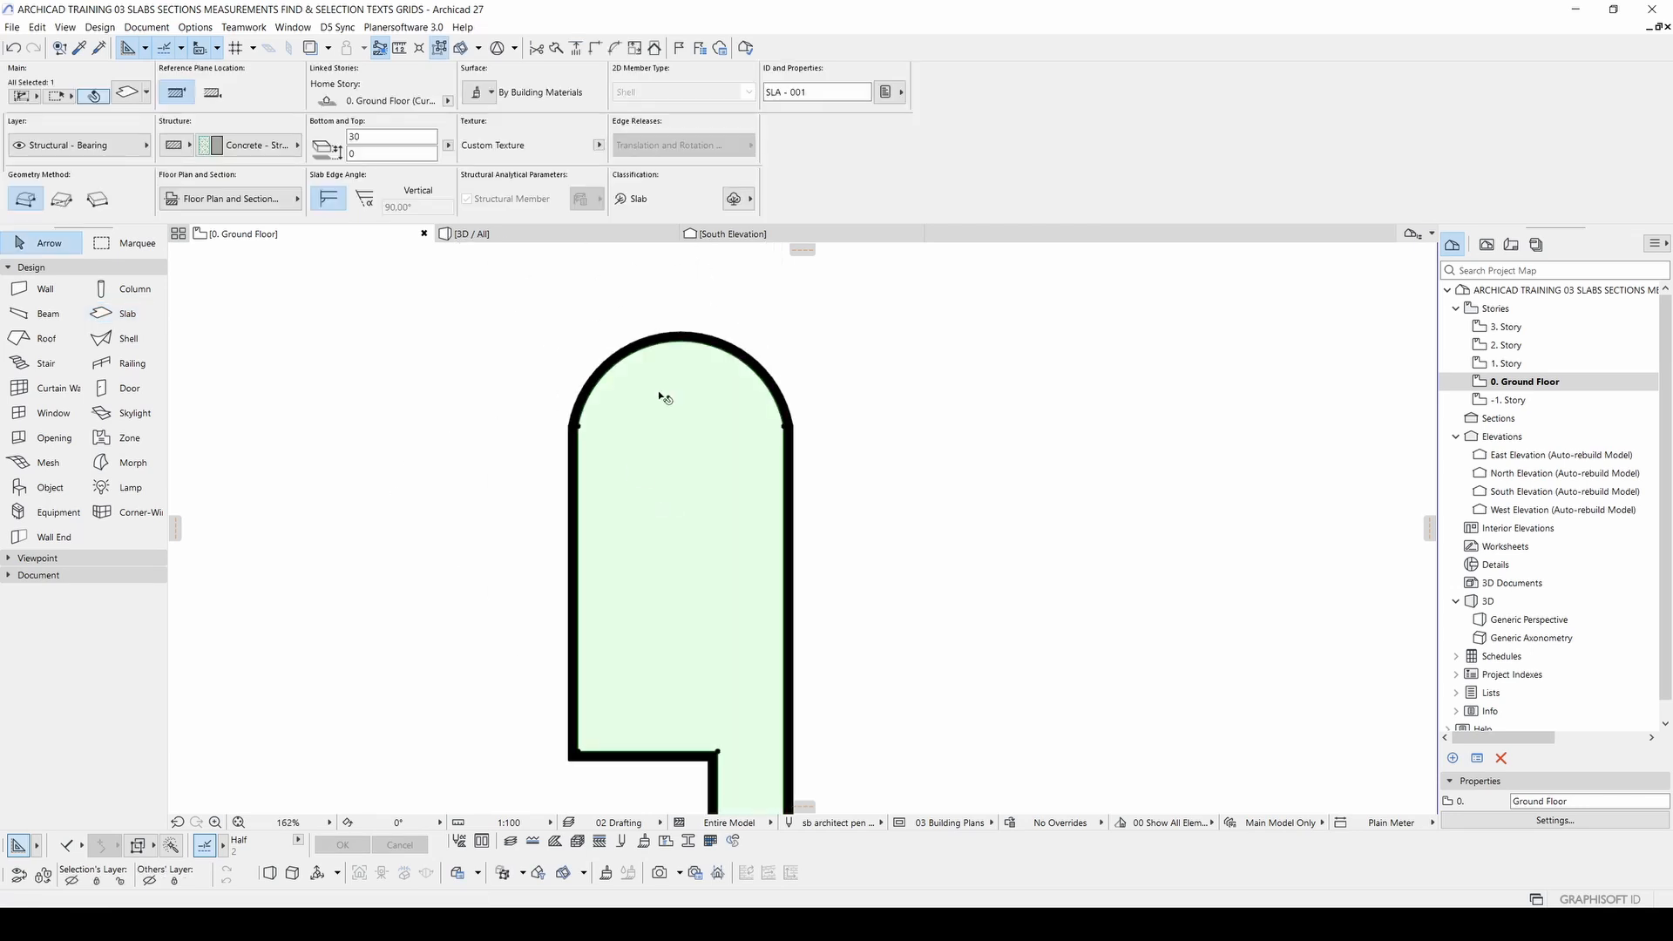
{"action": "scroll", "coordinate": [701, 458], "scroll_direction": "down", "scroll_amount": 2}
{"action": "key", "text": "ctrl+d"}
{"action": "left_click", "coordinate": [672, 538]}
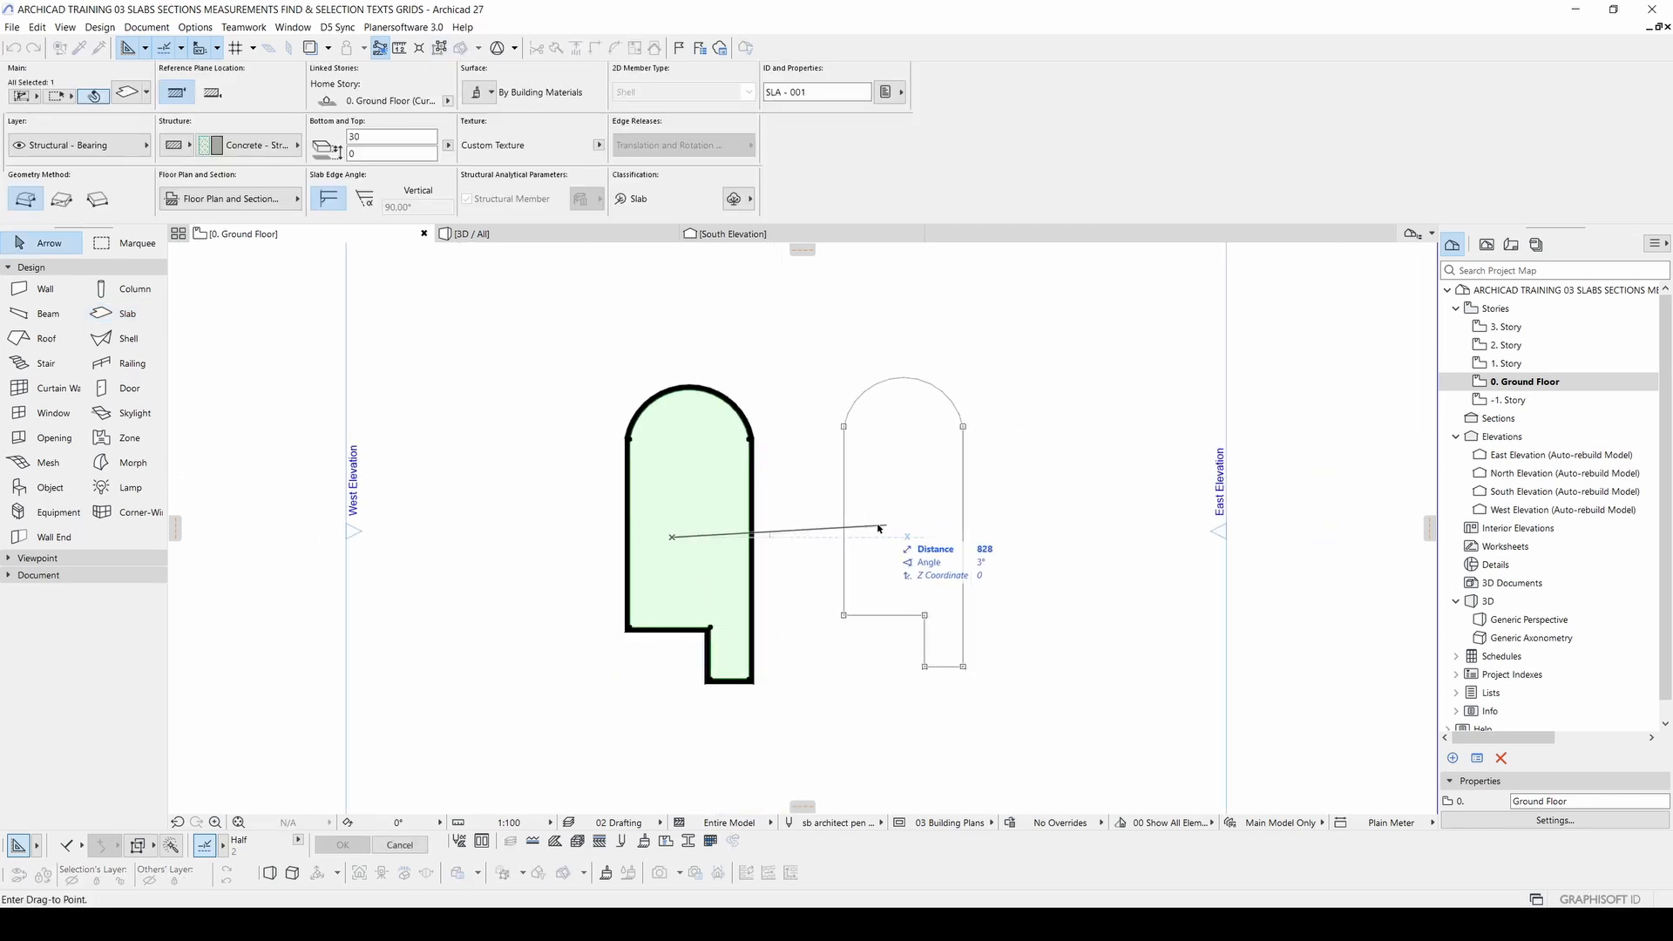
{"action": "left_click", "coordinate": [873, 534]}
{"action": "key", "text": "Escape"}
Step: Create a second slab inside the empty wall enclosure by tracing its inner outline with the Magic Wand
{"action": "scroll", "coordinate": [660, 474], "scroll_direction": "up", "scroll_amount": 1}
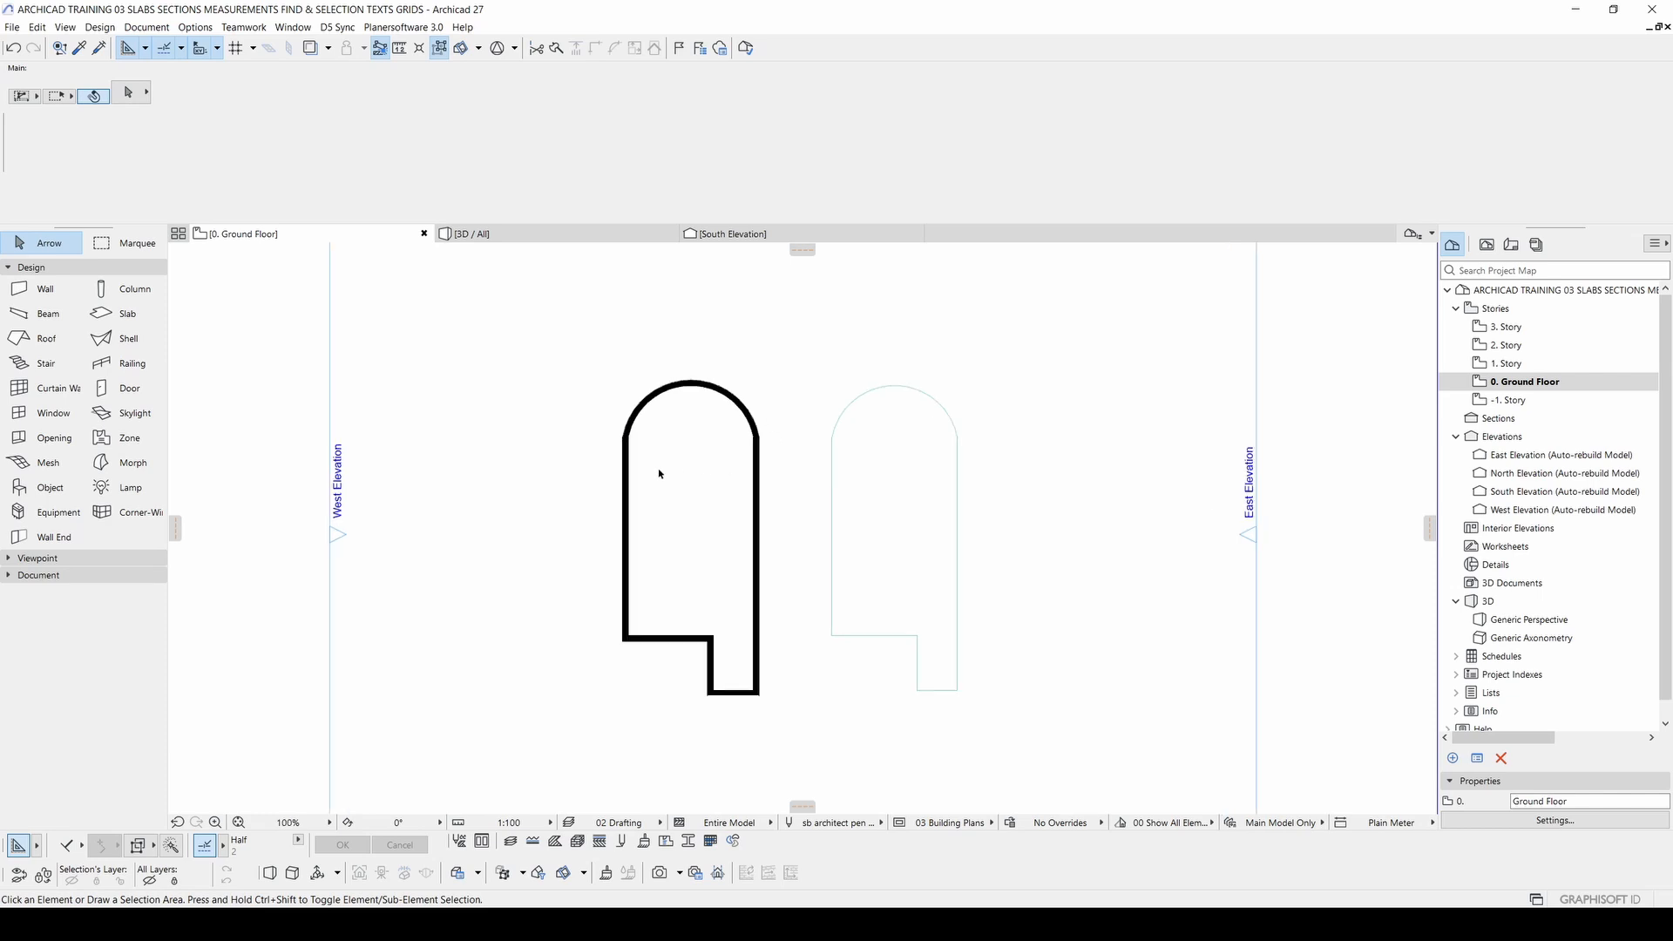
{"action": "scroll", "coordinate": [660, 474], "scroll_direction": "up", "scroll_amount": 1}
{"action": "middle_click_drag", "start_coordinate": [672, 466], "coordinate": [704, 500]}
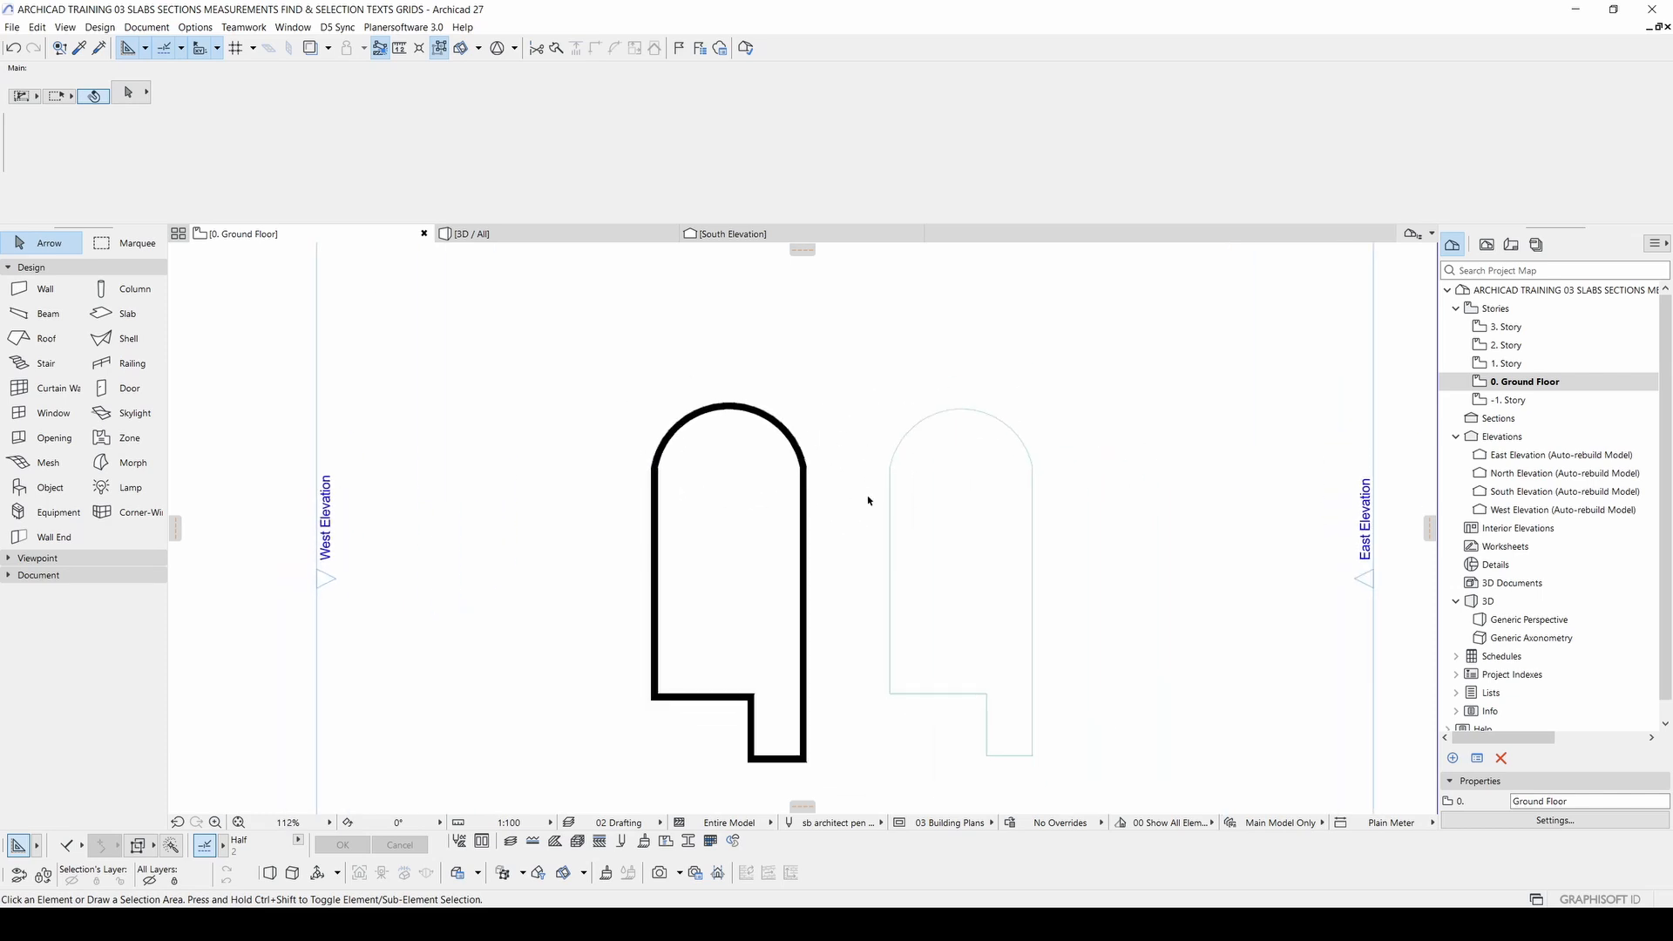
{"action": "middle_click_drag", "start_coordinate": [892, 515], "coordinate": [877, 532]}
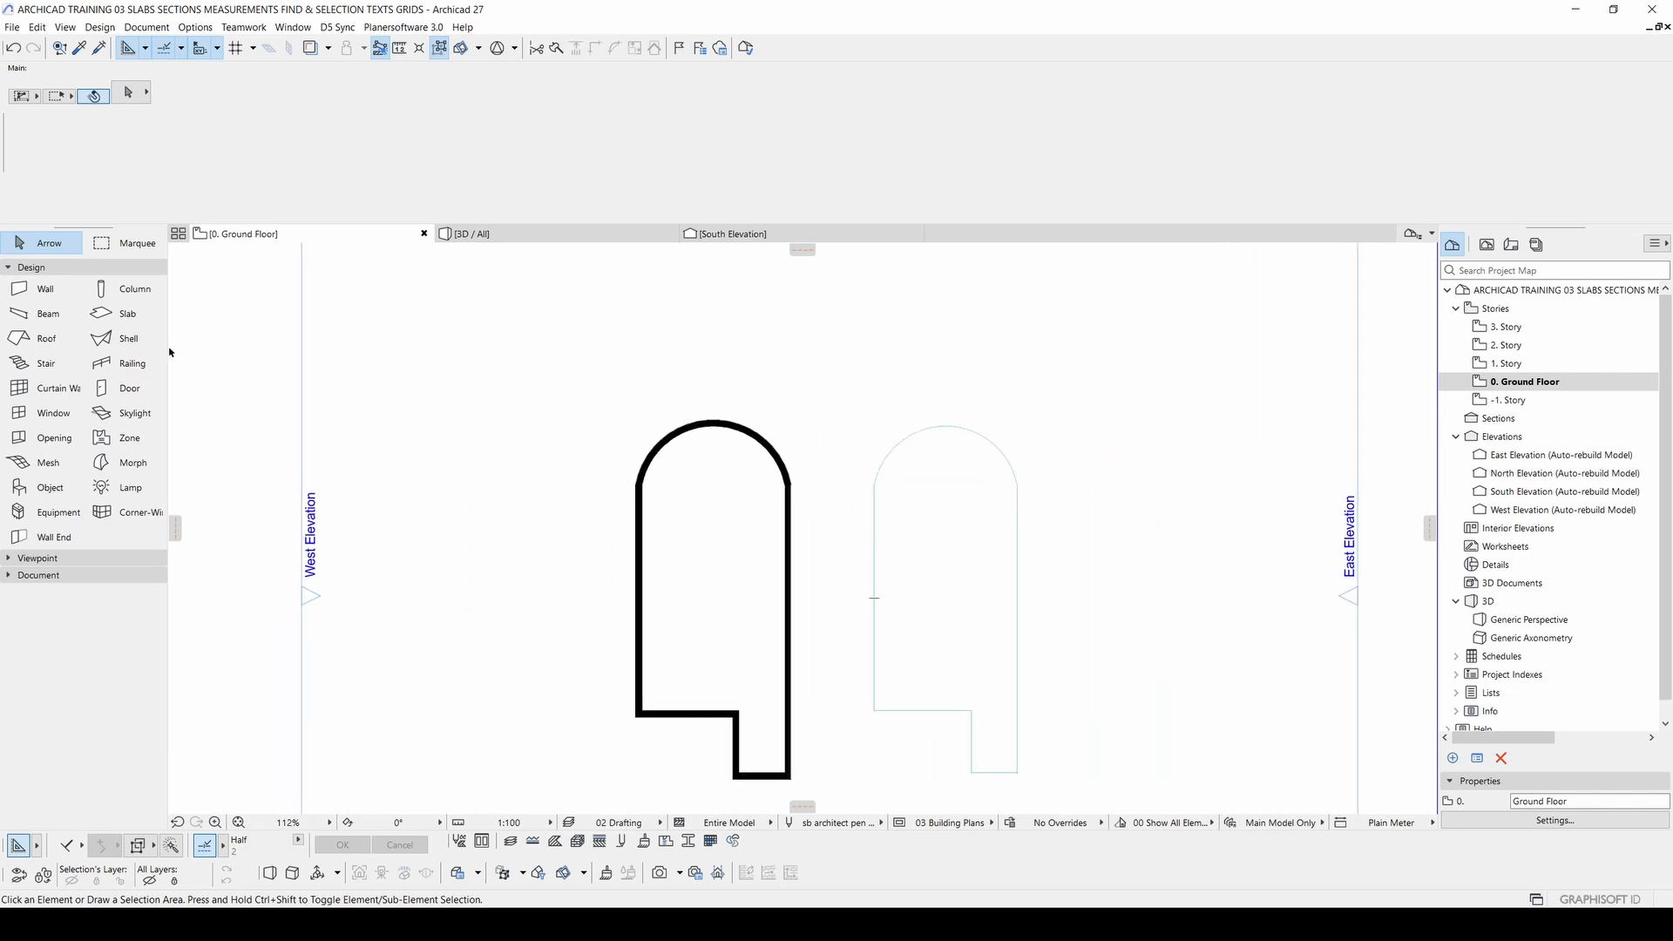
{"action": "left_click", "coordinate": [128, 315]}
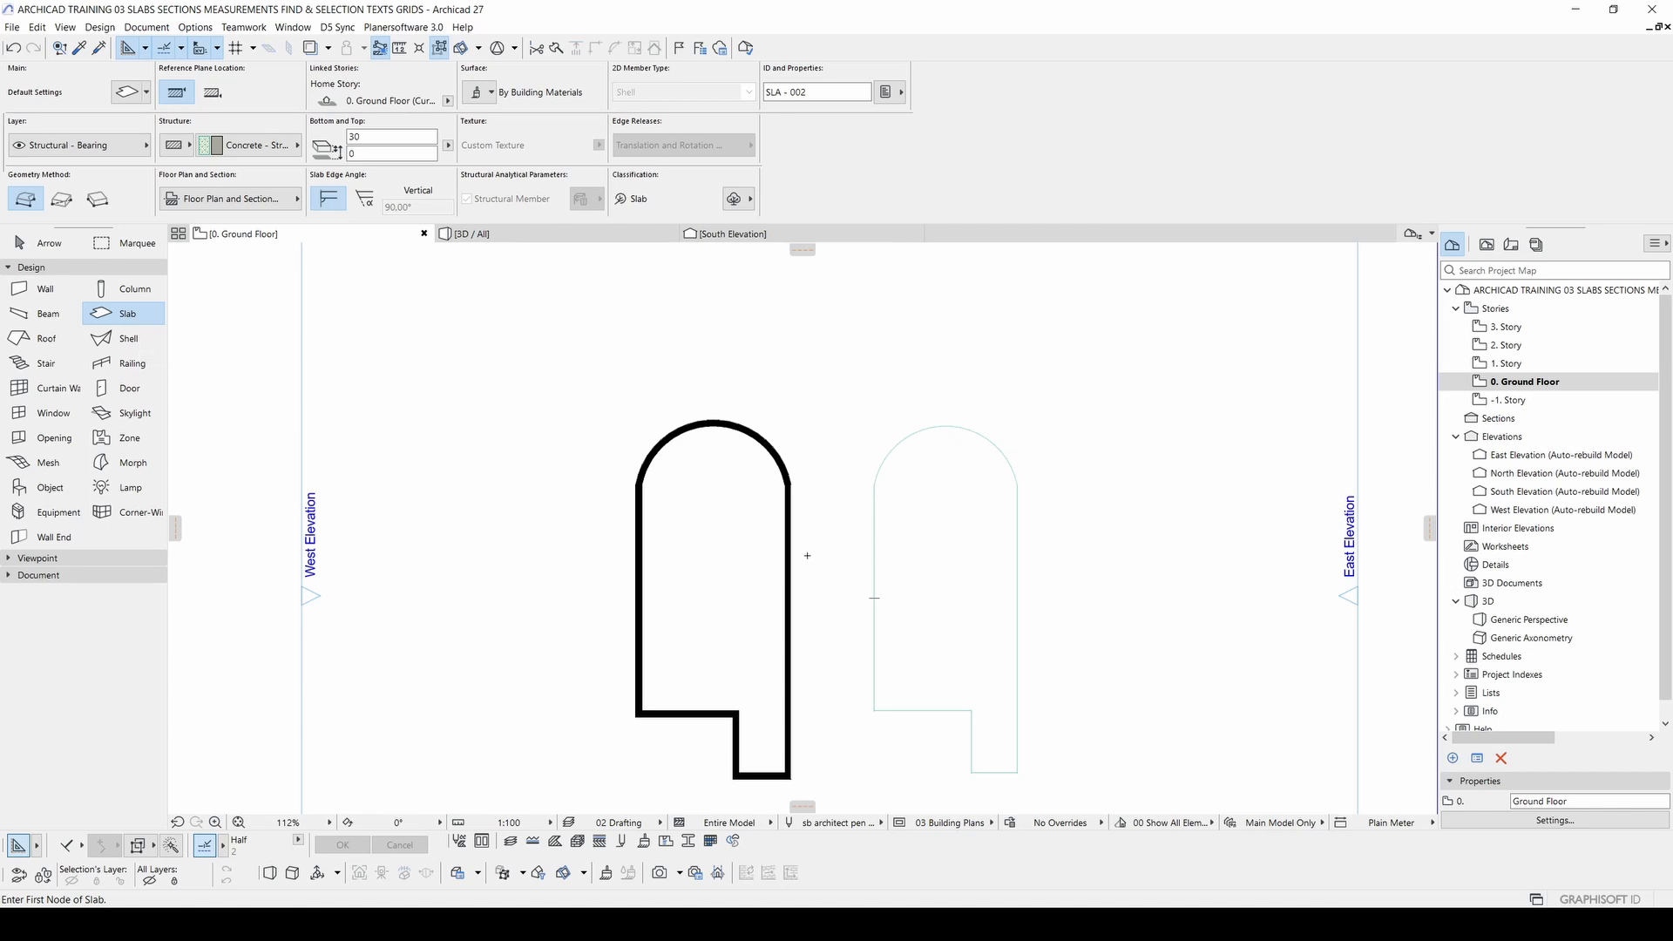
{"action": "key", "text": "space"}
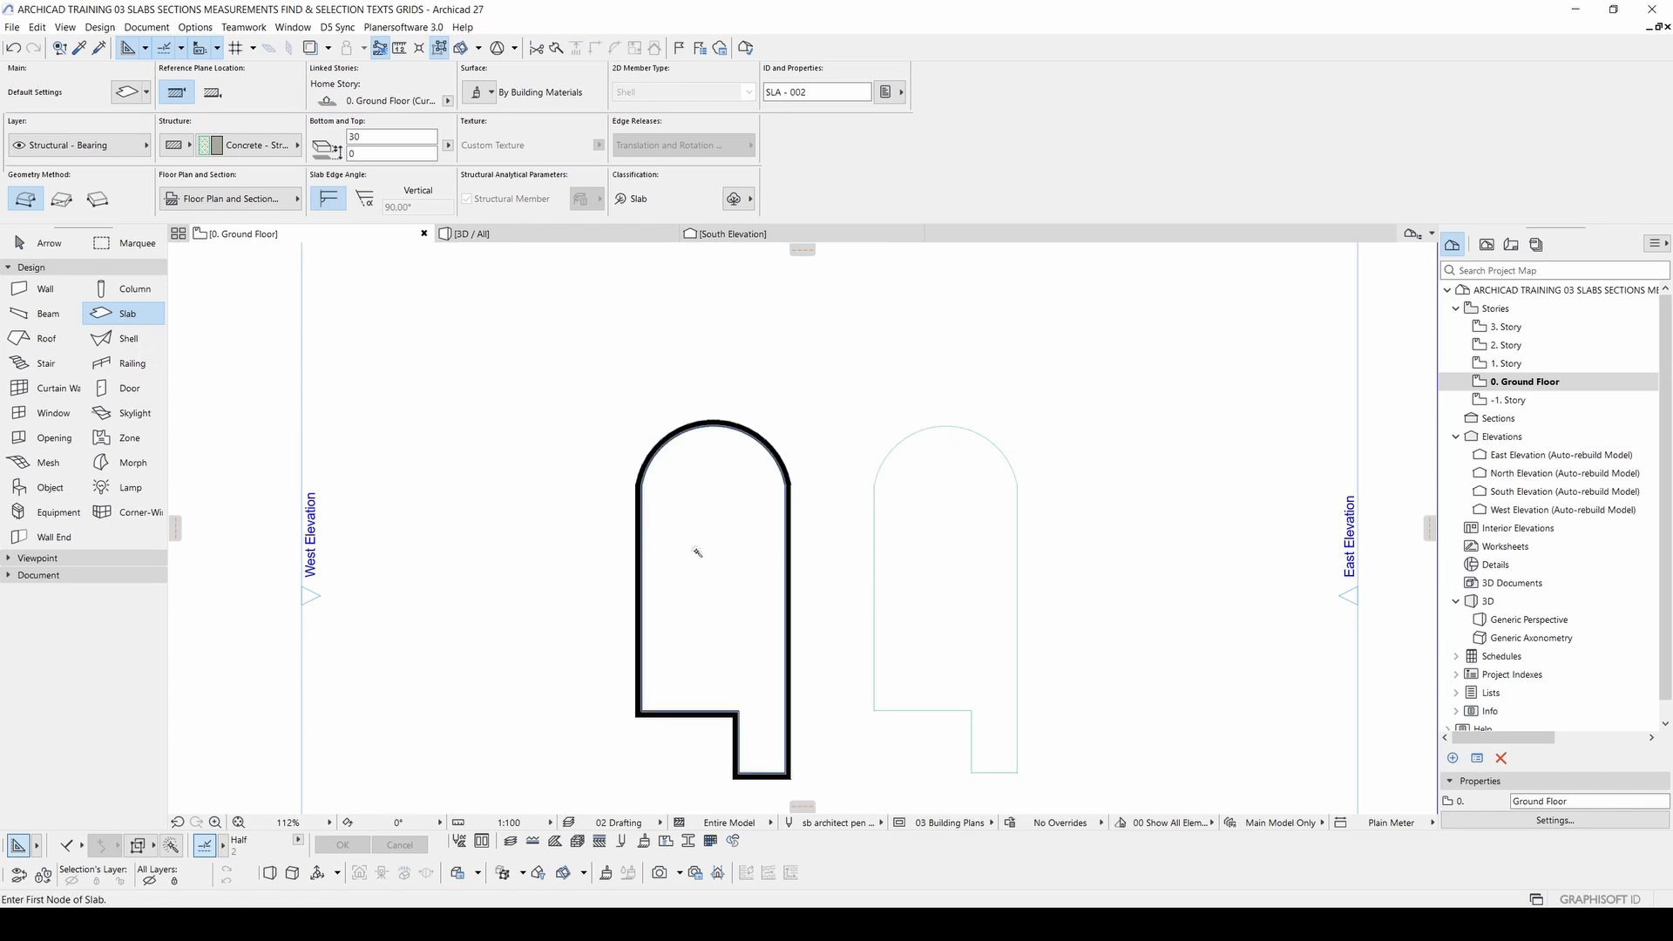
{"action": "left_click", "coordinate": [697, 552]}
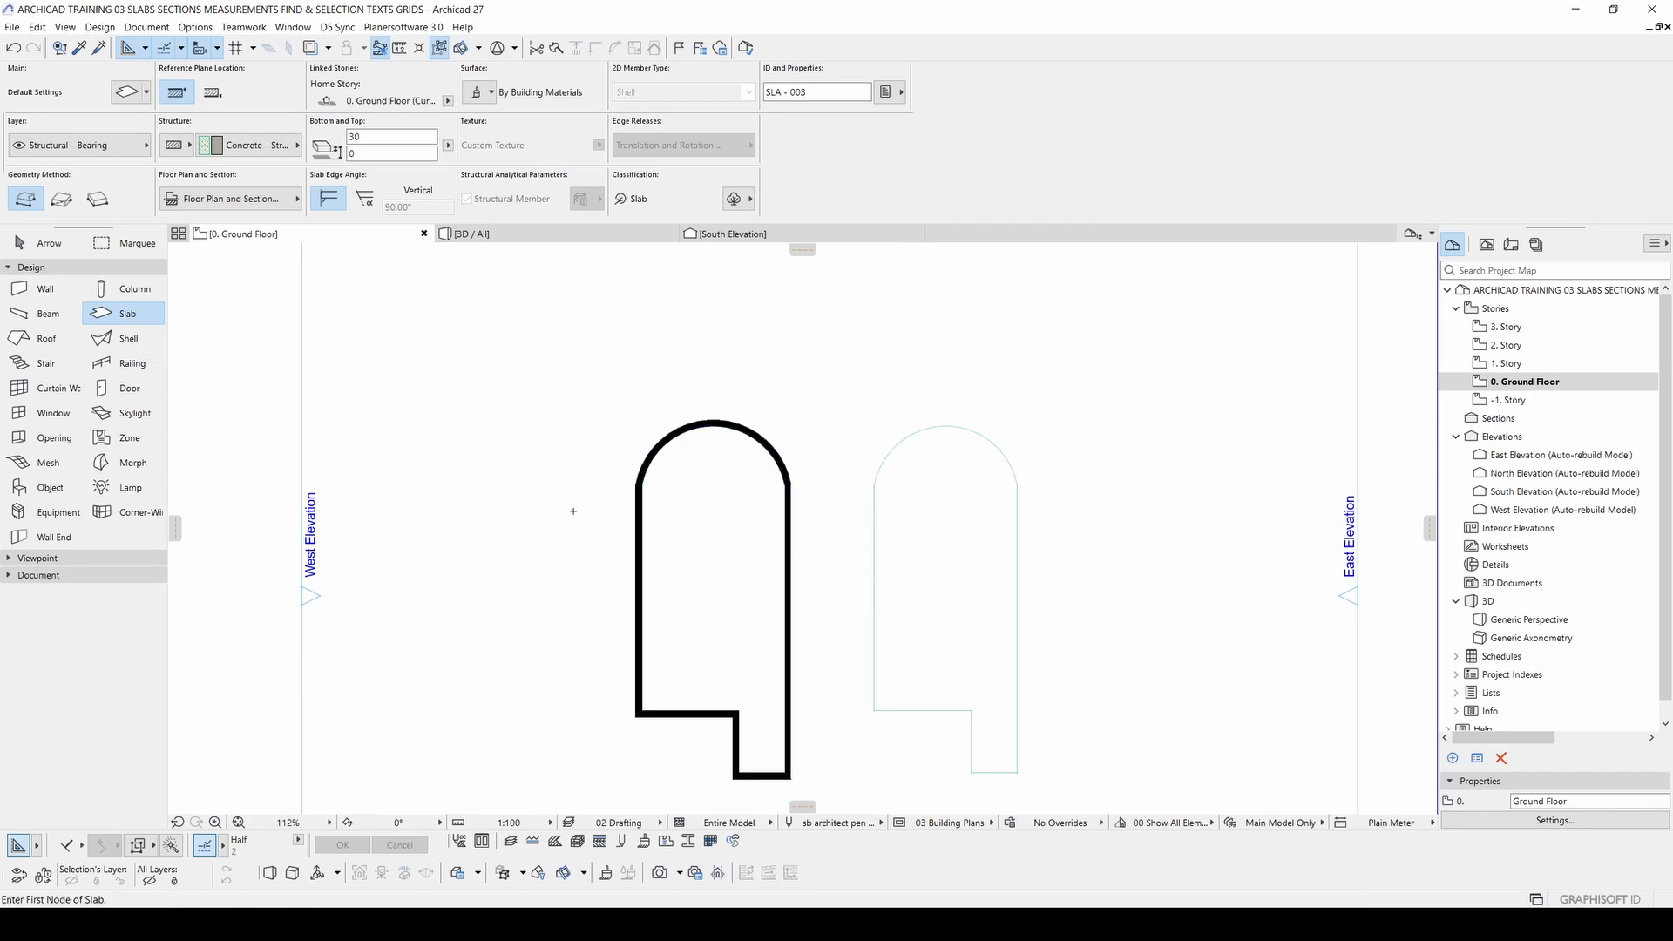
Step: Select the new slab inside the walls and turn its arched edge into a straight line between the arch ends
{"action": "left_click", "coordinate": [35, 243]}
{"action": "left_click", "coordinate": [710, 470]}
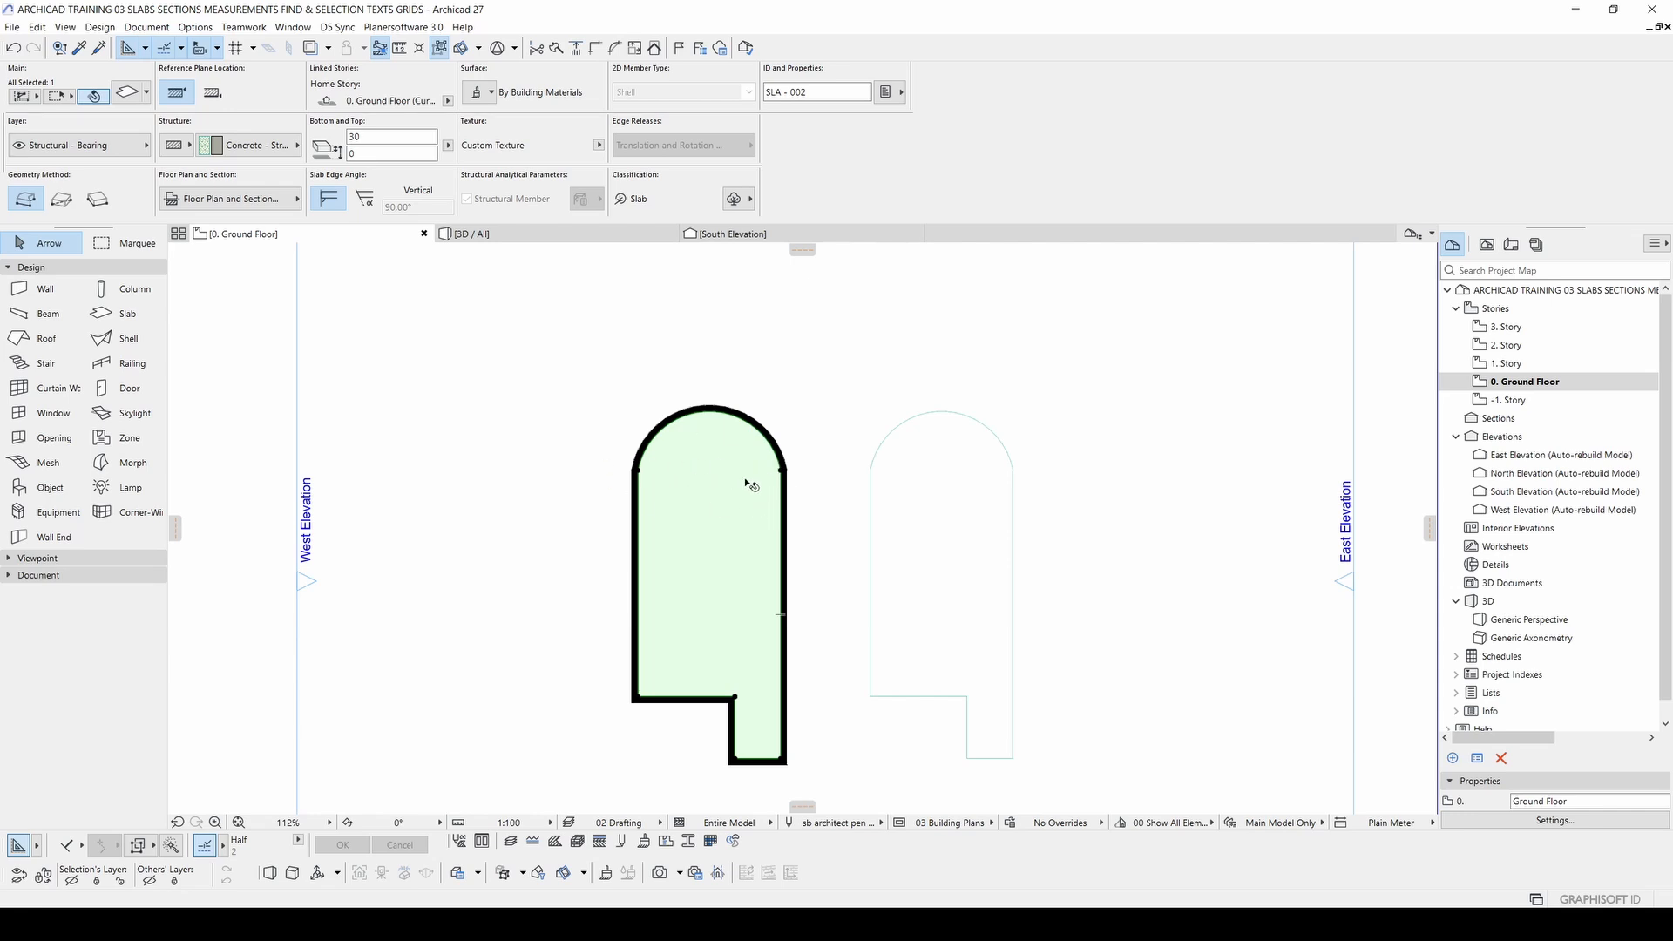
{"action": "middle_click_drag", "start_coordinate": [748, 485], "coordinate": [678, 449]}
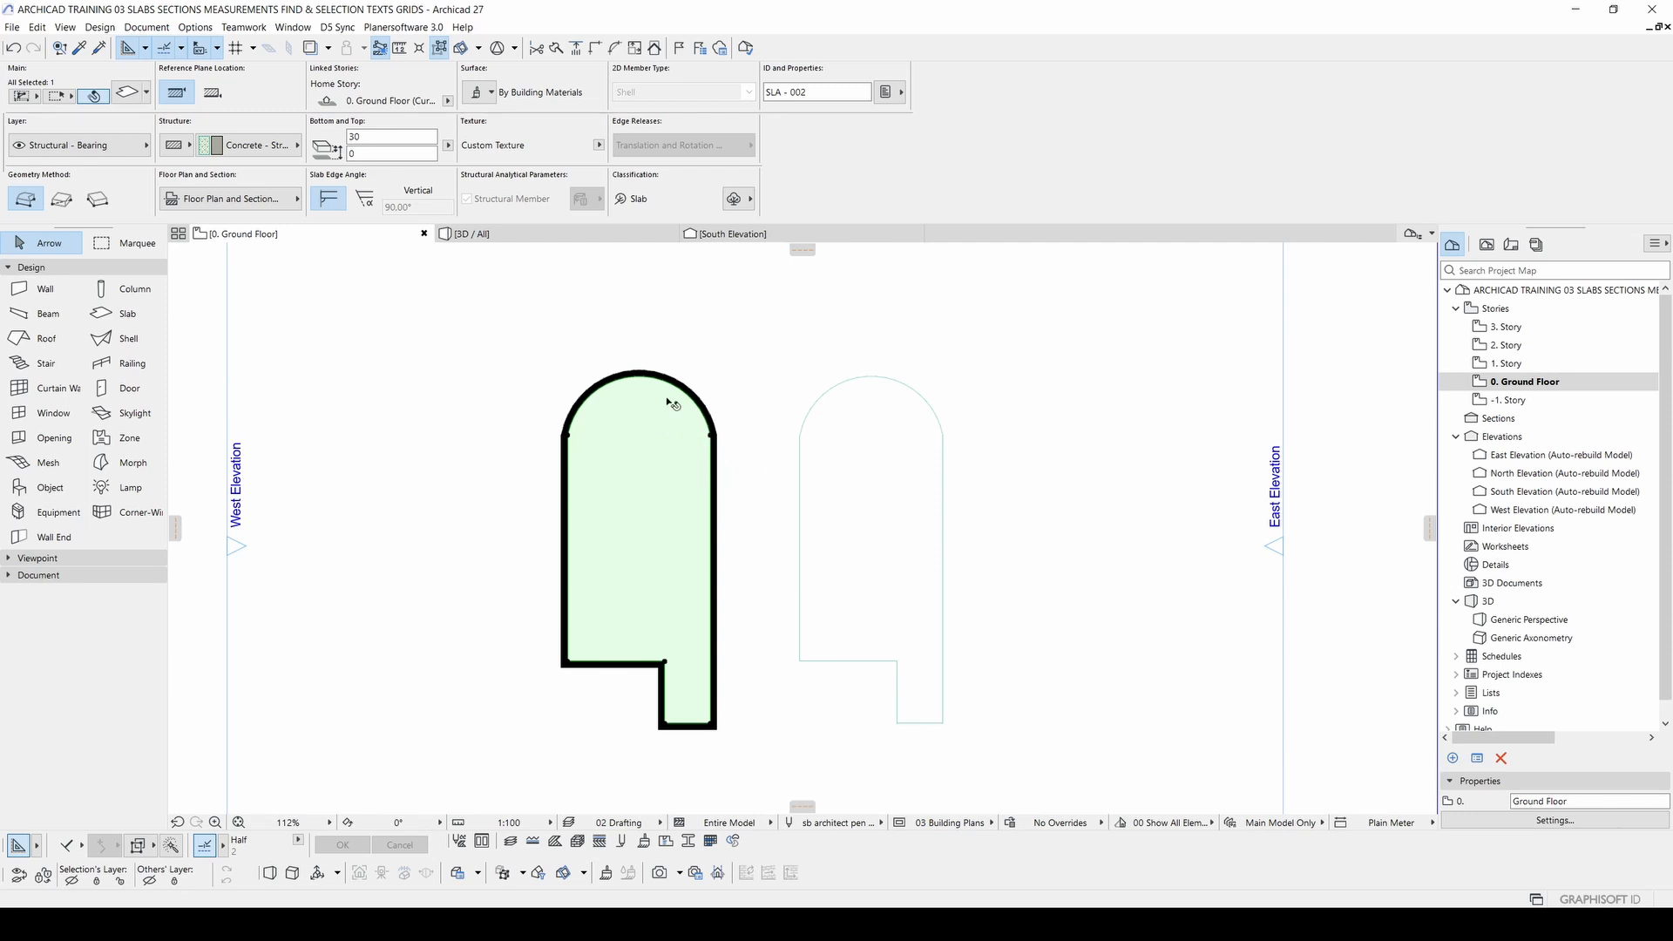
{"action": "left_click", "coordinate": [778, 483]}
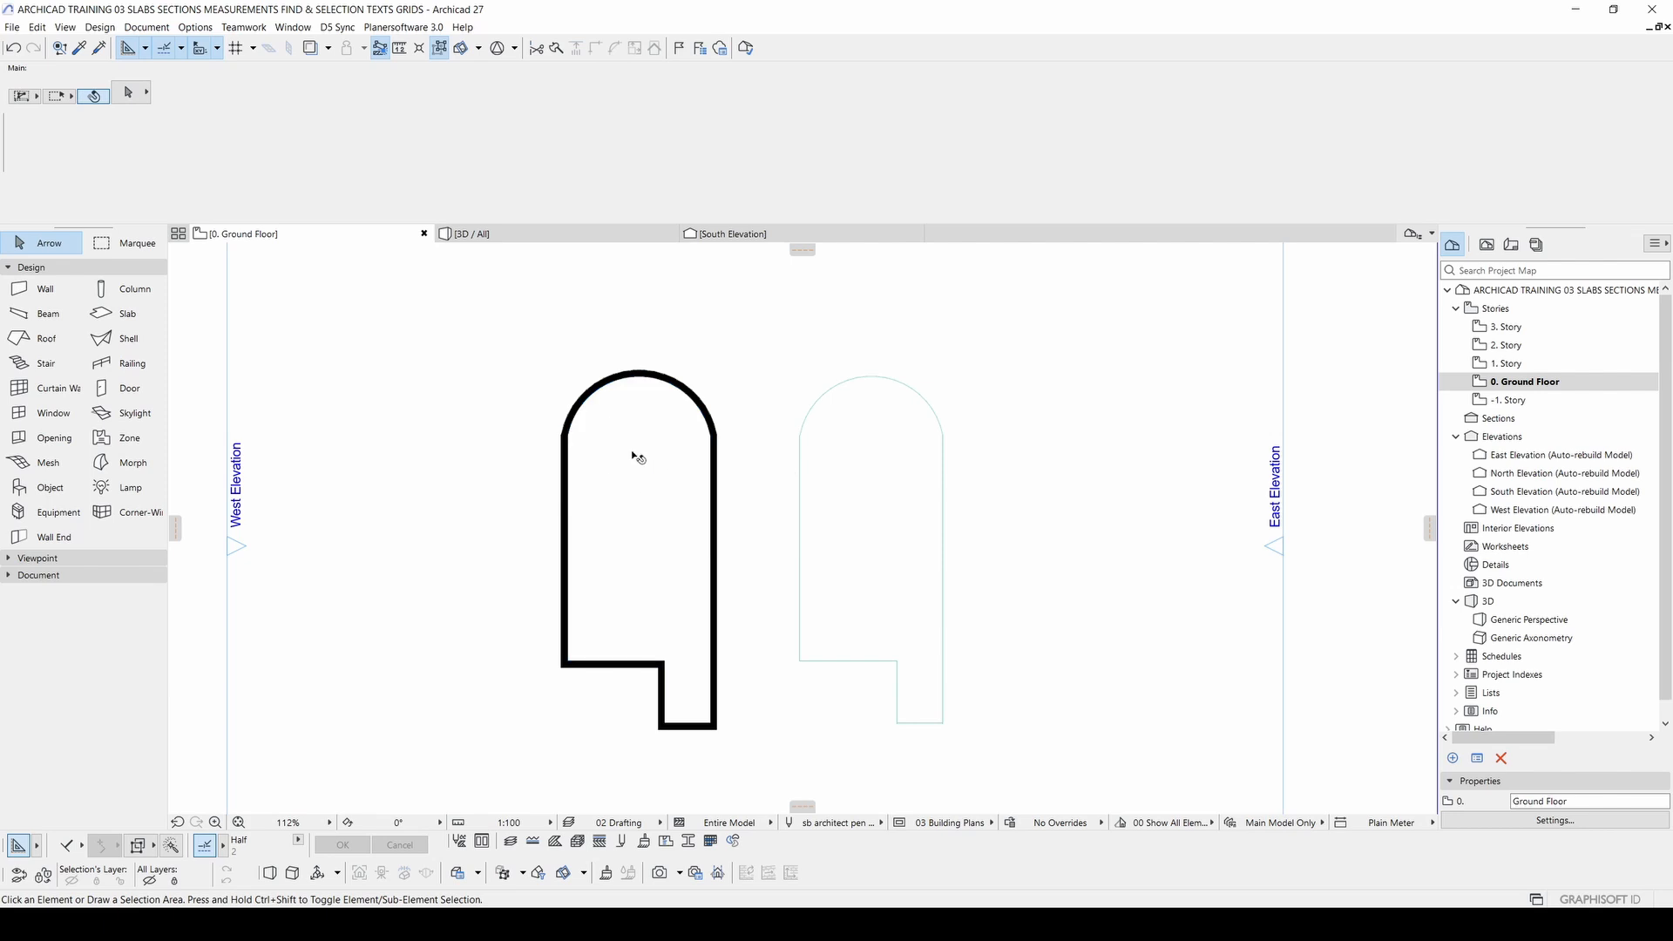
{"action": "left_click", "coordinate": [645, 489]}
{"action": "scroll", "coordinate": [627, 404], "scroll_direction": "up", "scroll_amount": 3}
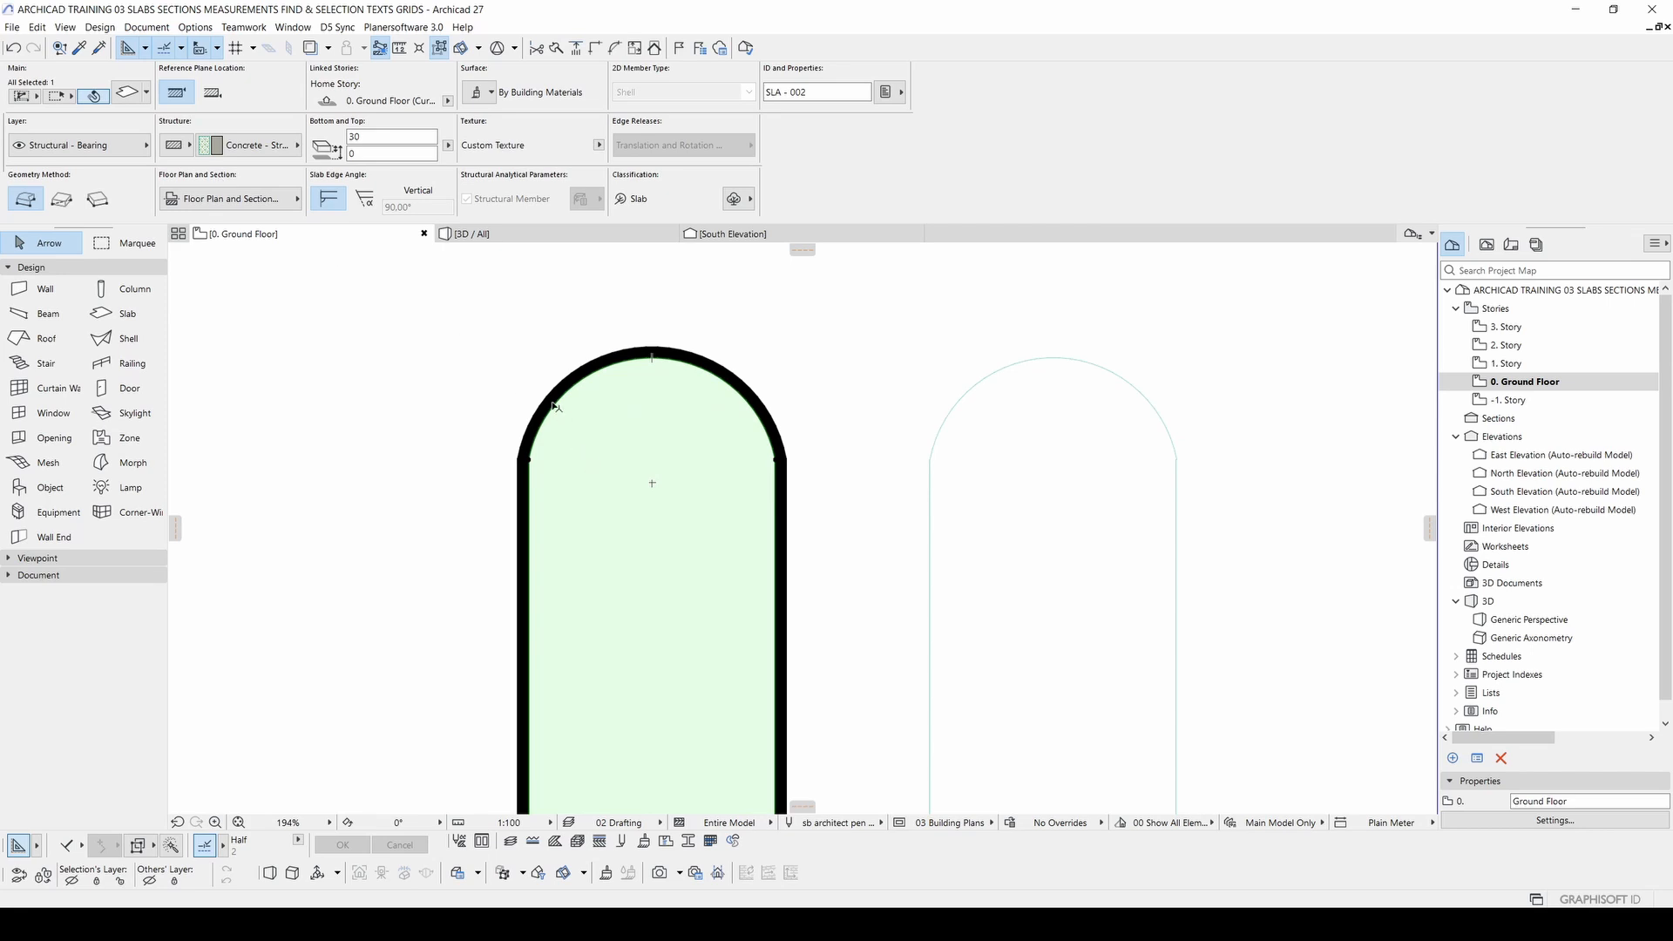
{"action": "left_click", "coordinate": [568, 398]}
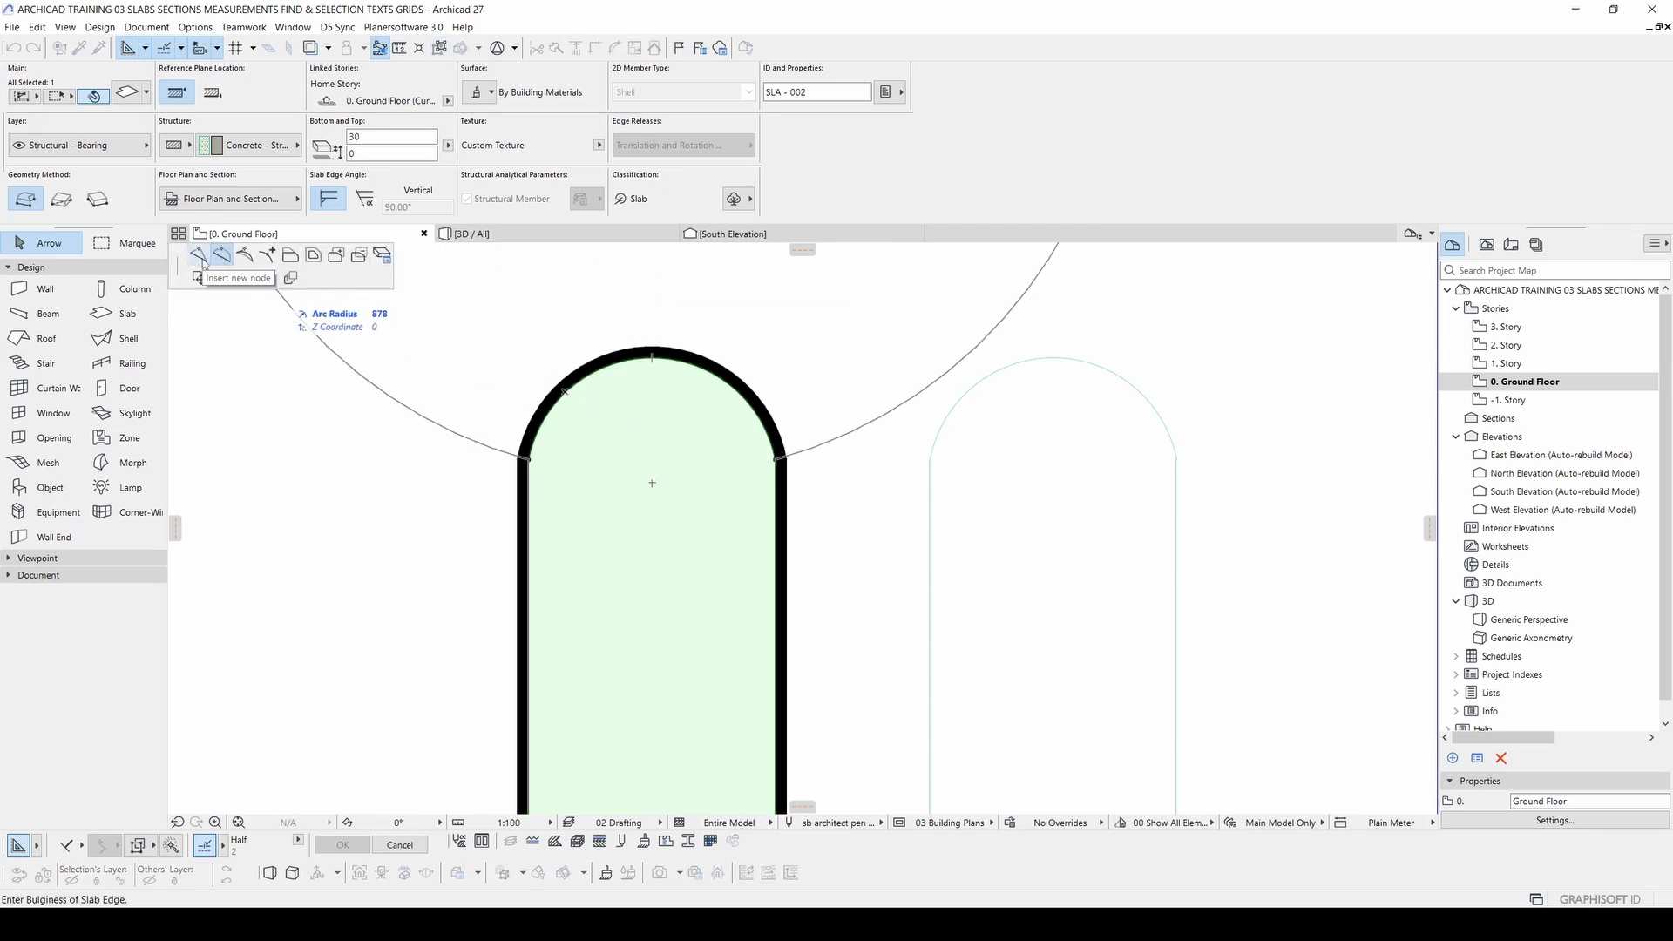
{"action": "left_click_drag", "start_coordinate": [176, 257], "coordinate": [198, 289]}
{"action": "left_click", "coordinate": [225, 291]}
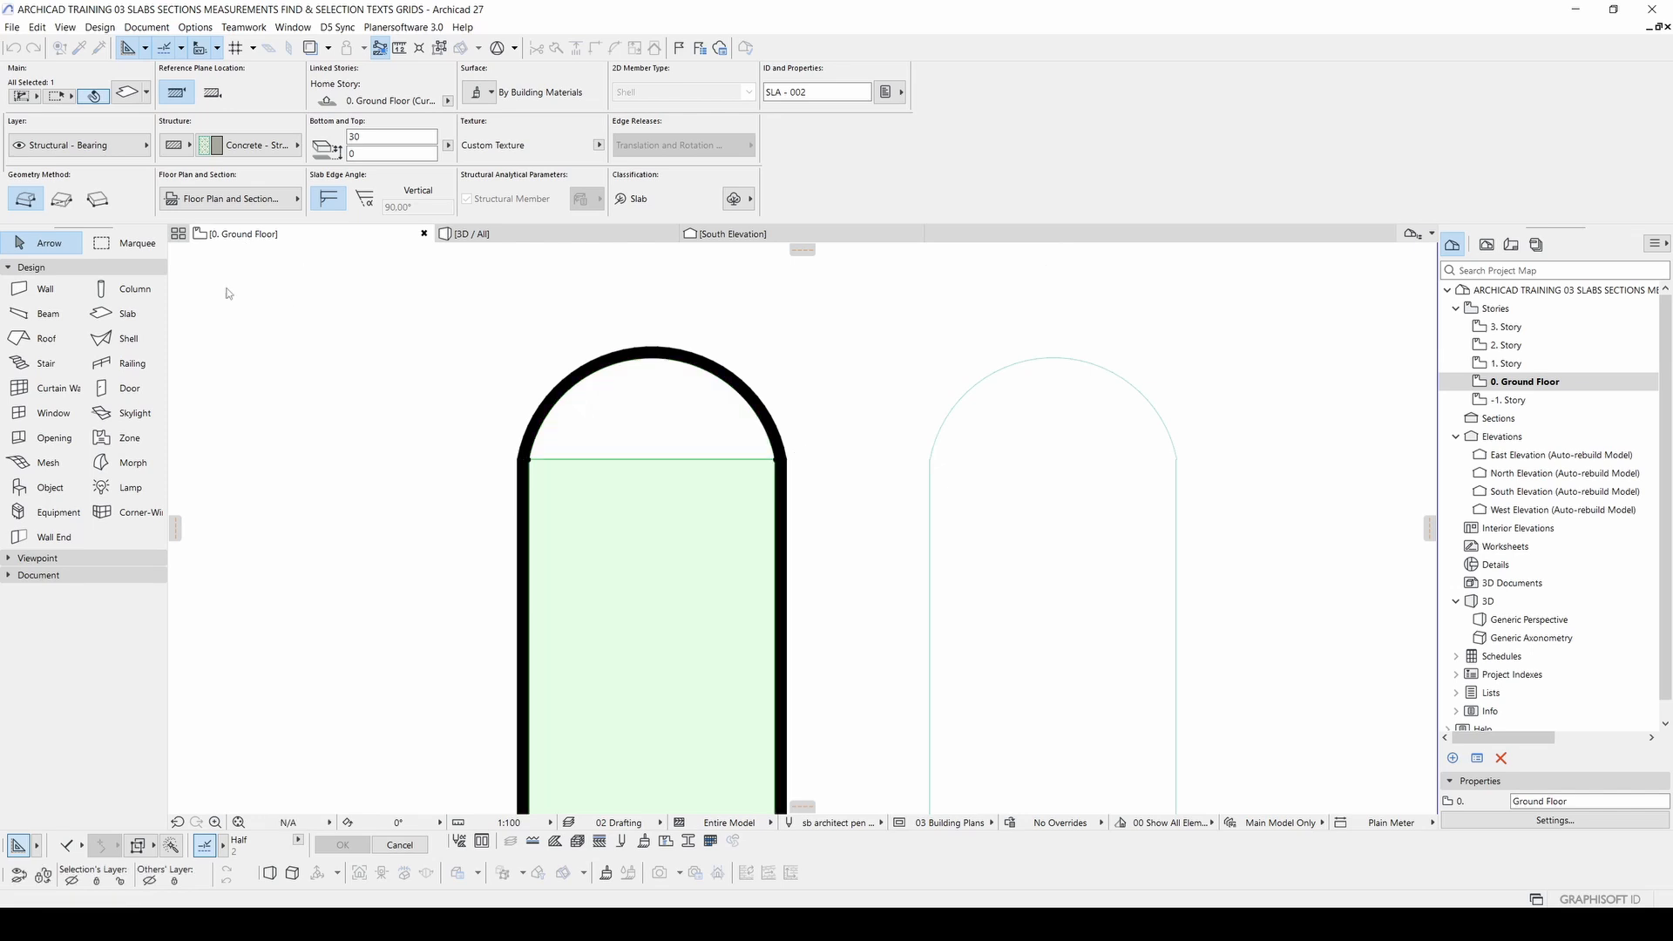
Step: Try inserting a new node just above the slab's straight upper edge and undo it
{"action": "left_click", "coordinate": [584, 460]}
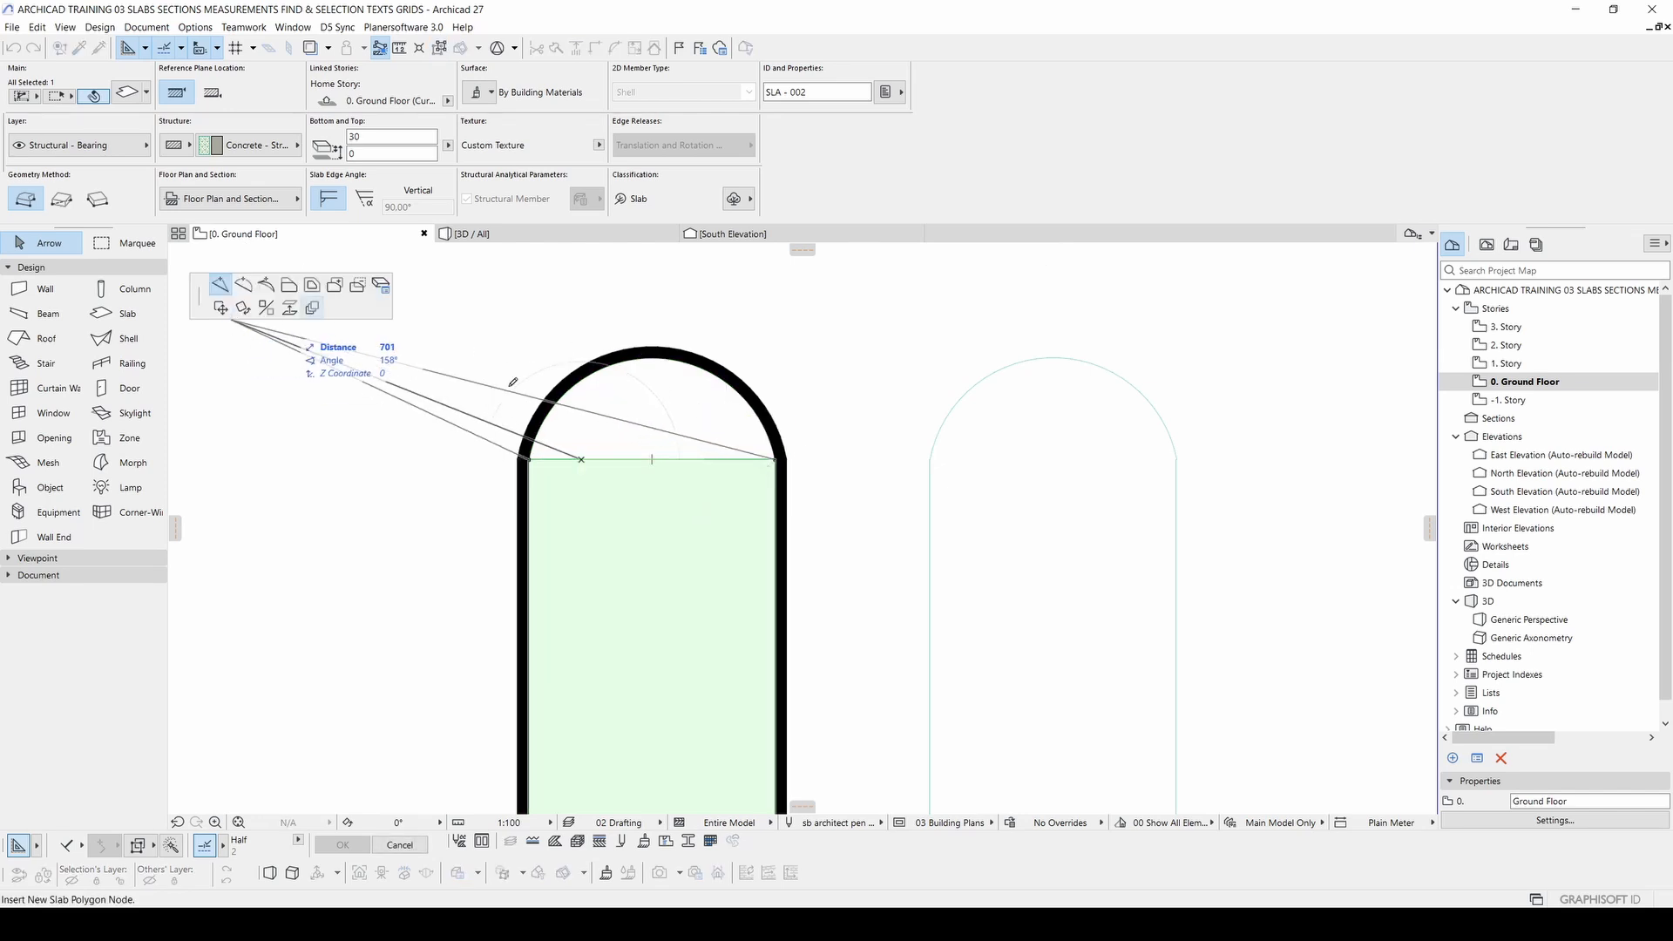
{"action": "left_click", "coordinate": [611, 447]}
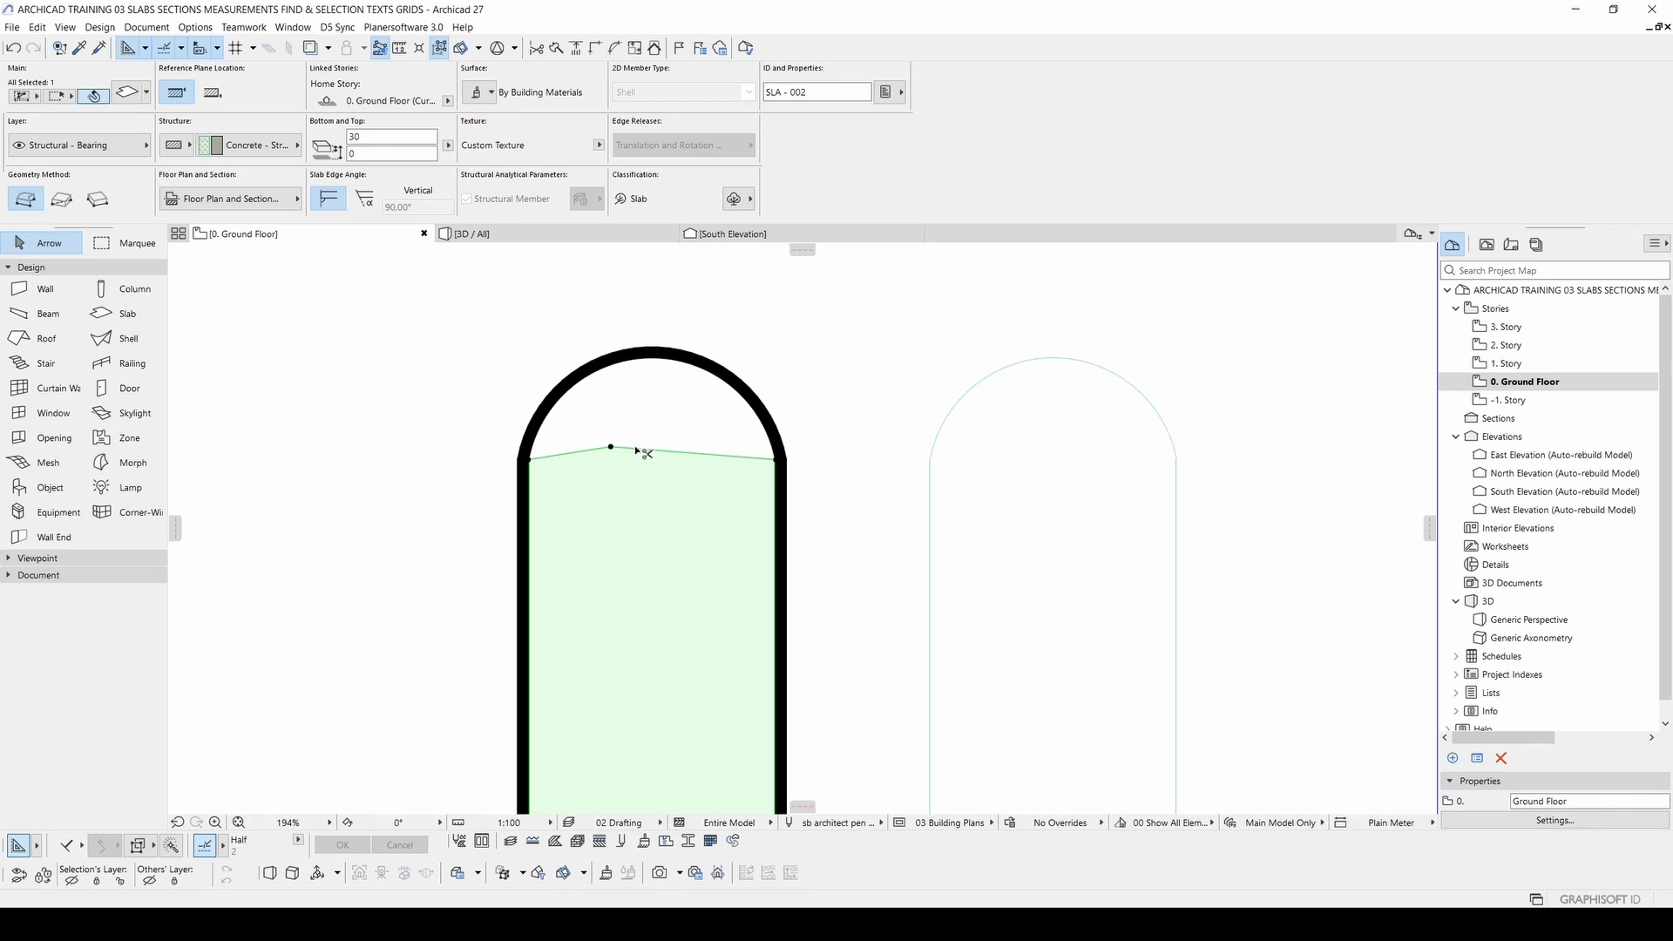
{"action": "key", "text": "ctrl+z"}
Step: Try adding a triangular area to the slab across its straight upper edge and undo it
{"action": "left_click", "coordinate": [584, 460]}
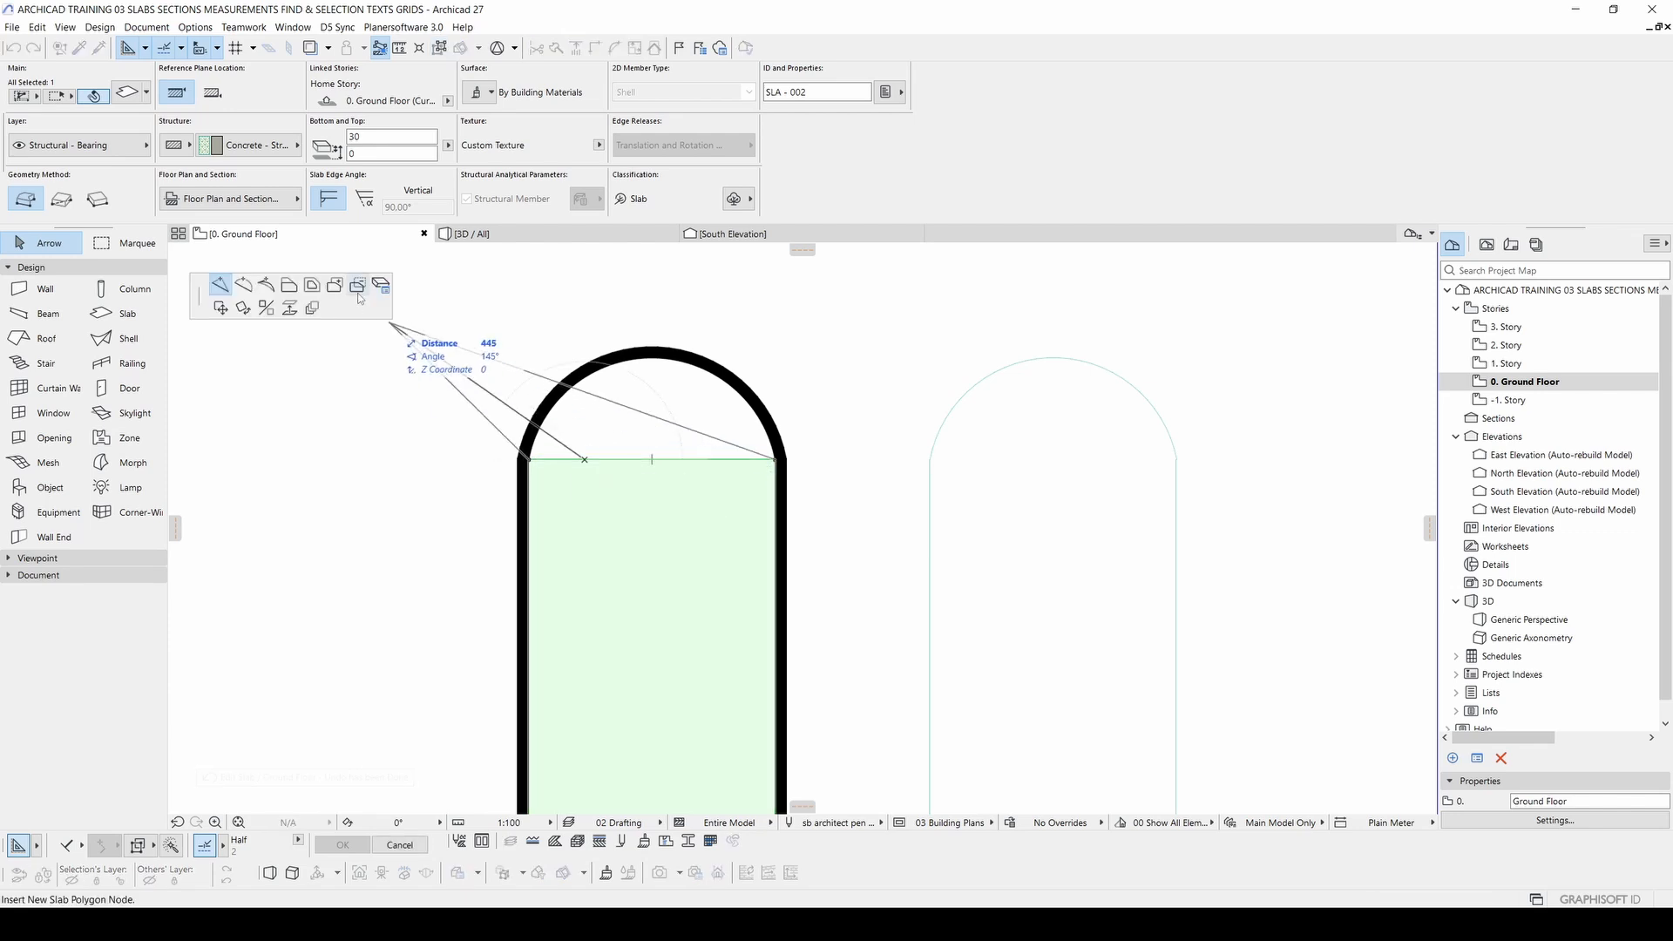
{"action": "left_click", "coordinate": [360, 296]}
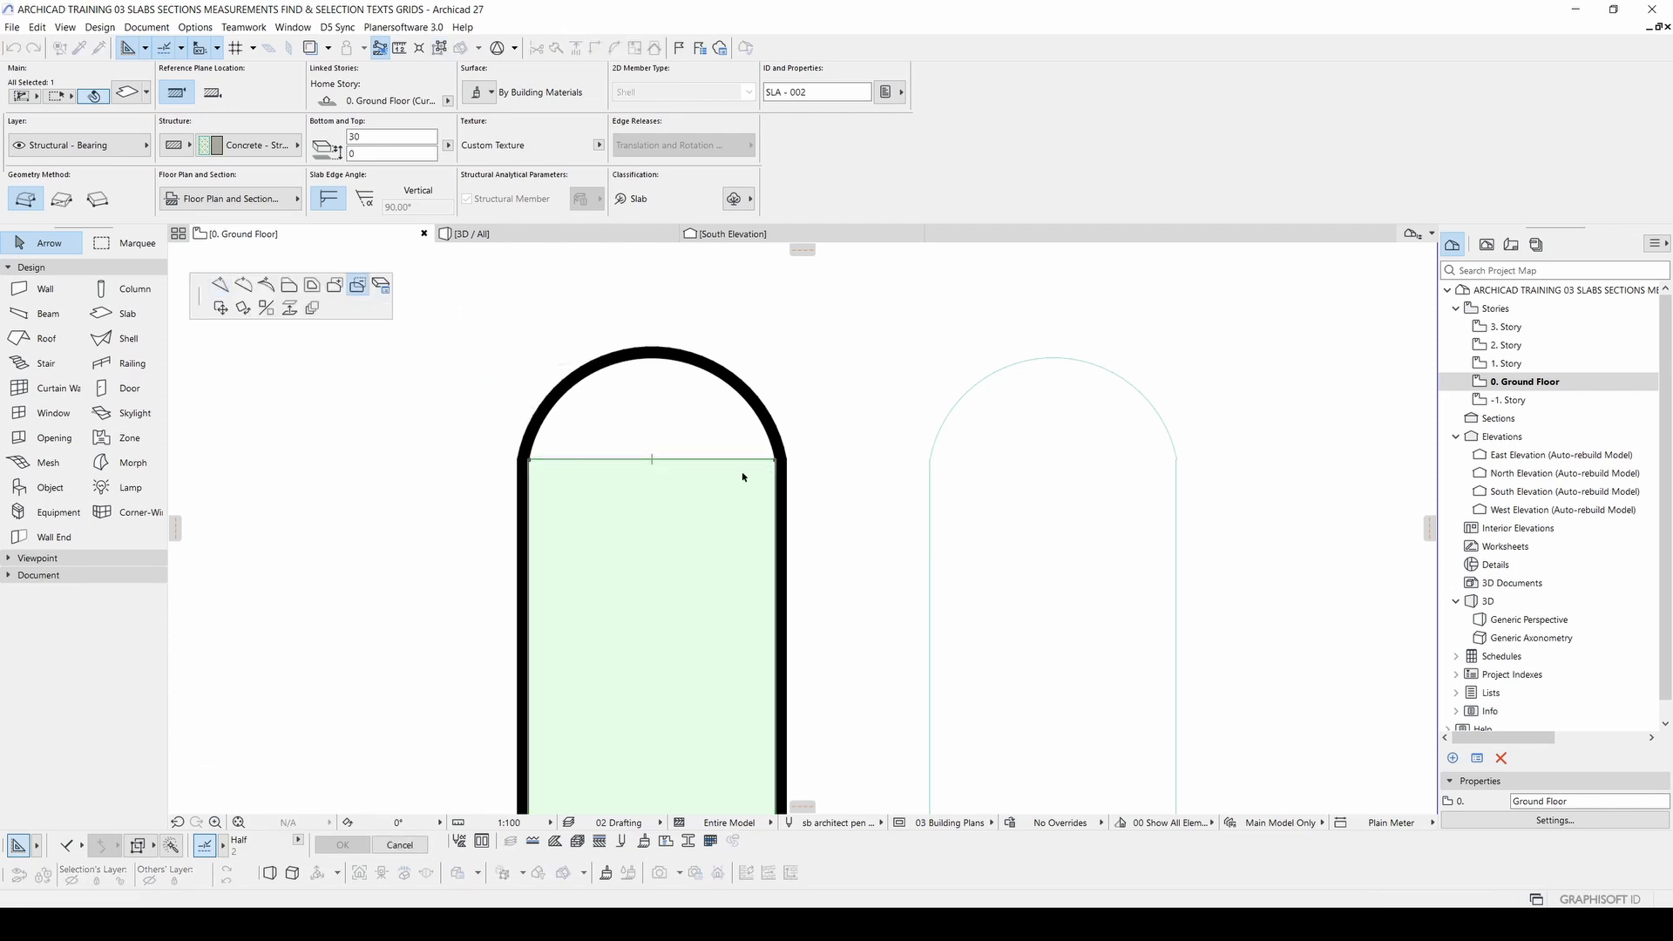
{"action": "left_click", "coordinate": [682, 436]}
{"action": "left_click", "coordinate": [694, 547]}
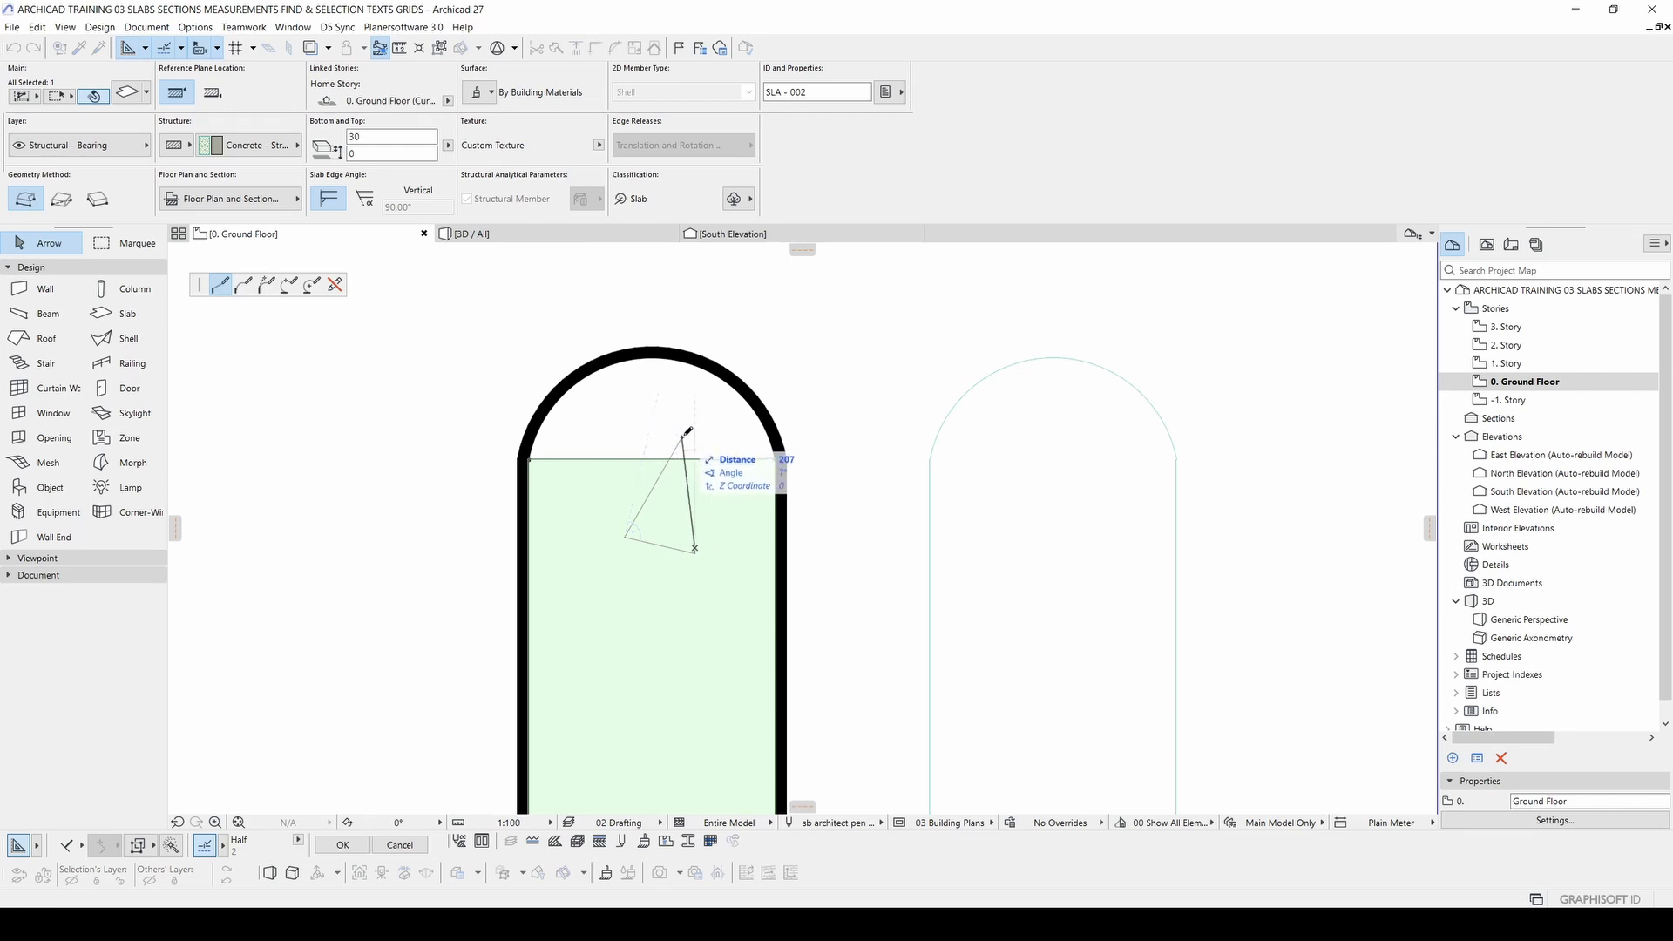
{"action": "left_click", "coordinate": [683, 437]}
{"action": "key", "text": "ctrl+z"}
Step: Add a rectangular extension about 145 cm wide and 95 cm deep to the slab's straight upper edge, inside the arch
{"action": "left_click", "coordinate": [651, 456]}
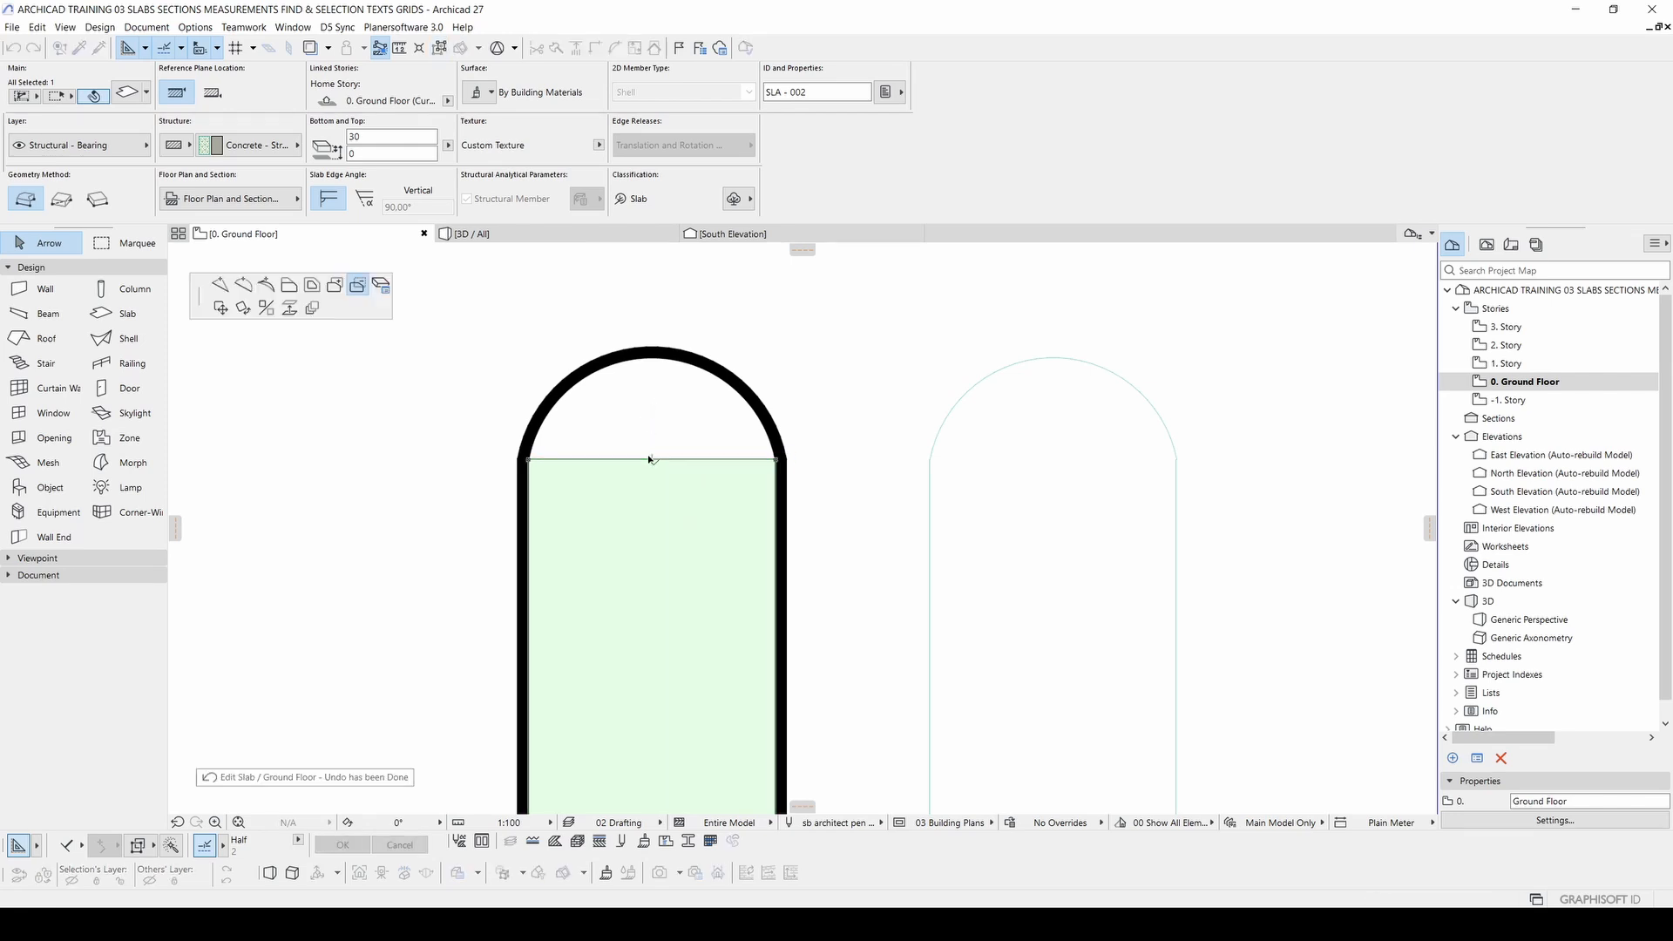
{"action": "left_click", "coordinate": [611, 459]}
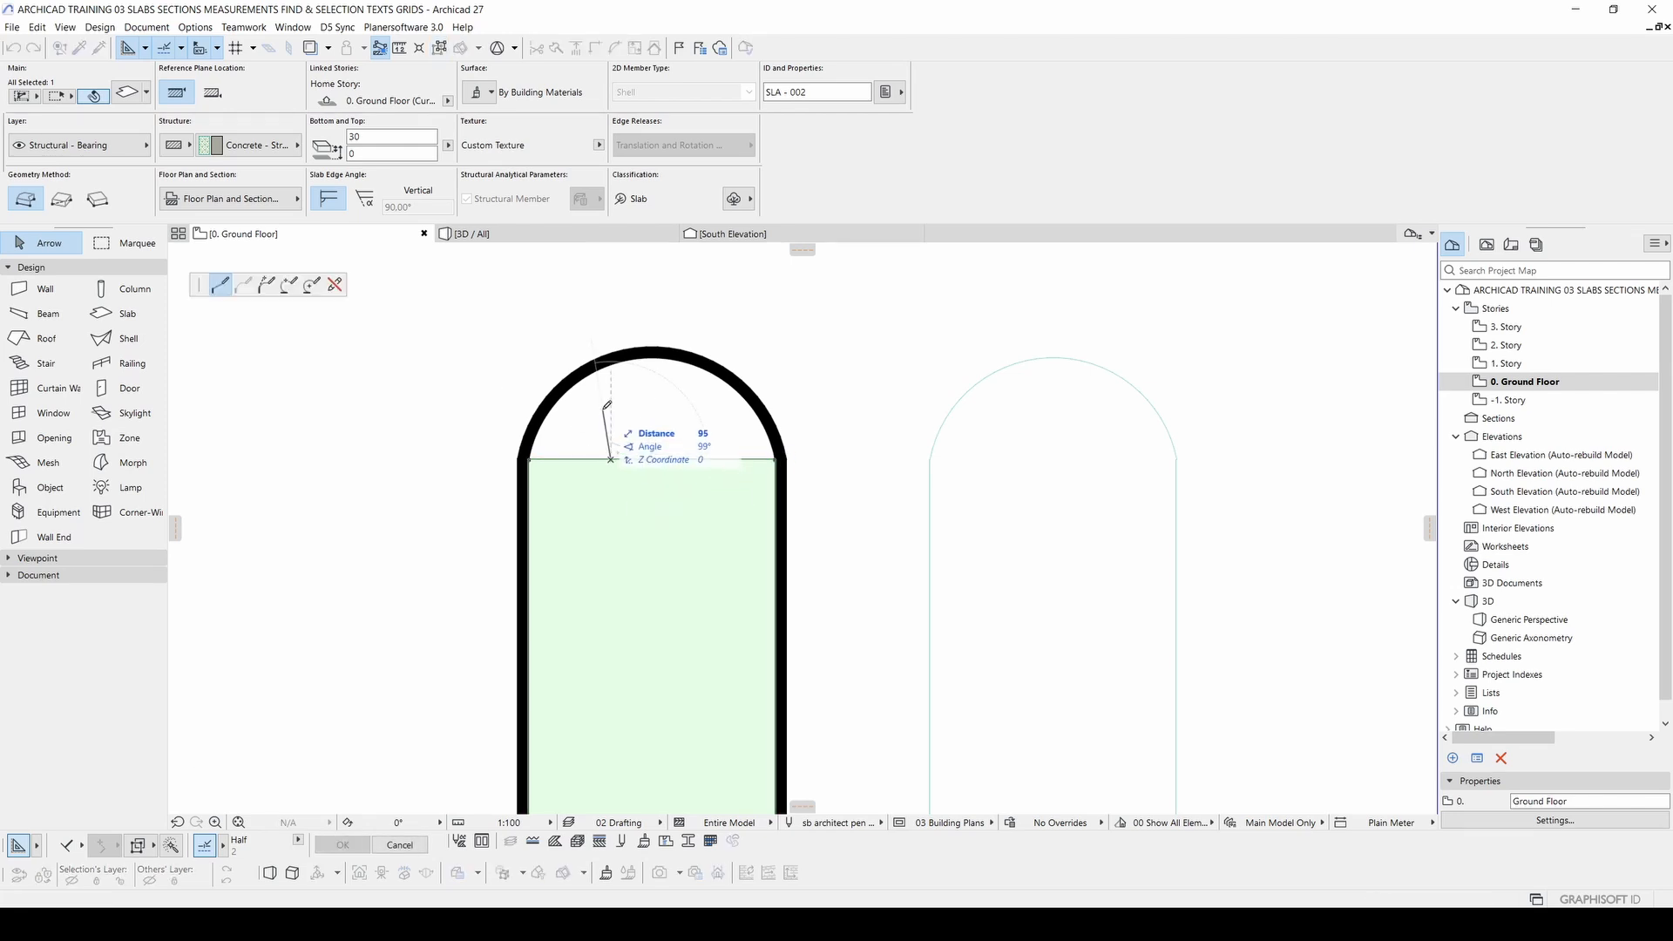
{"action": "left_click", "coordinate": [611, 410]}
{"action": "left_click", "coordinate": [690, 410]}
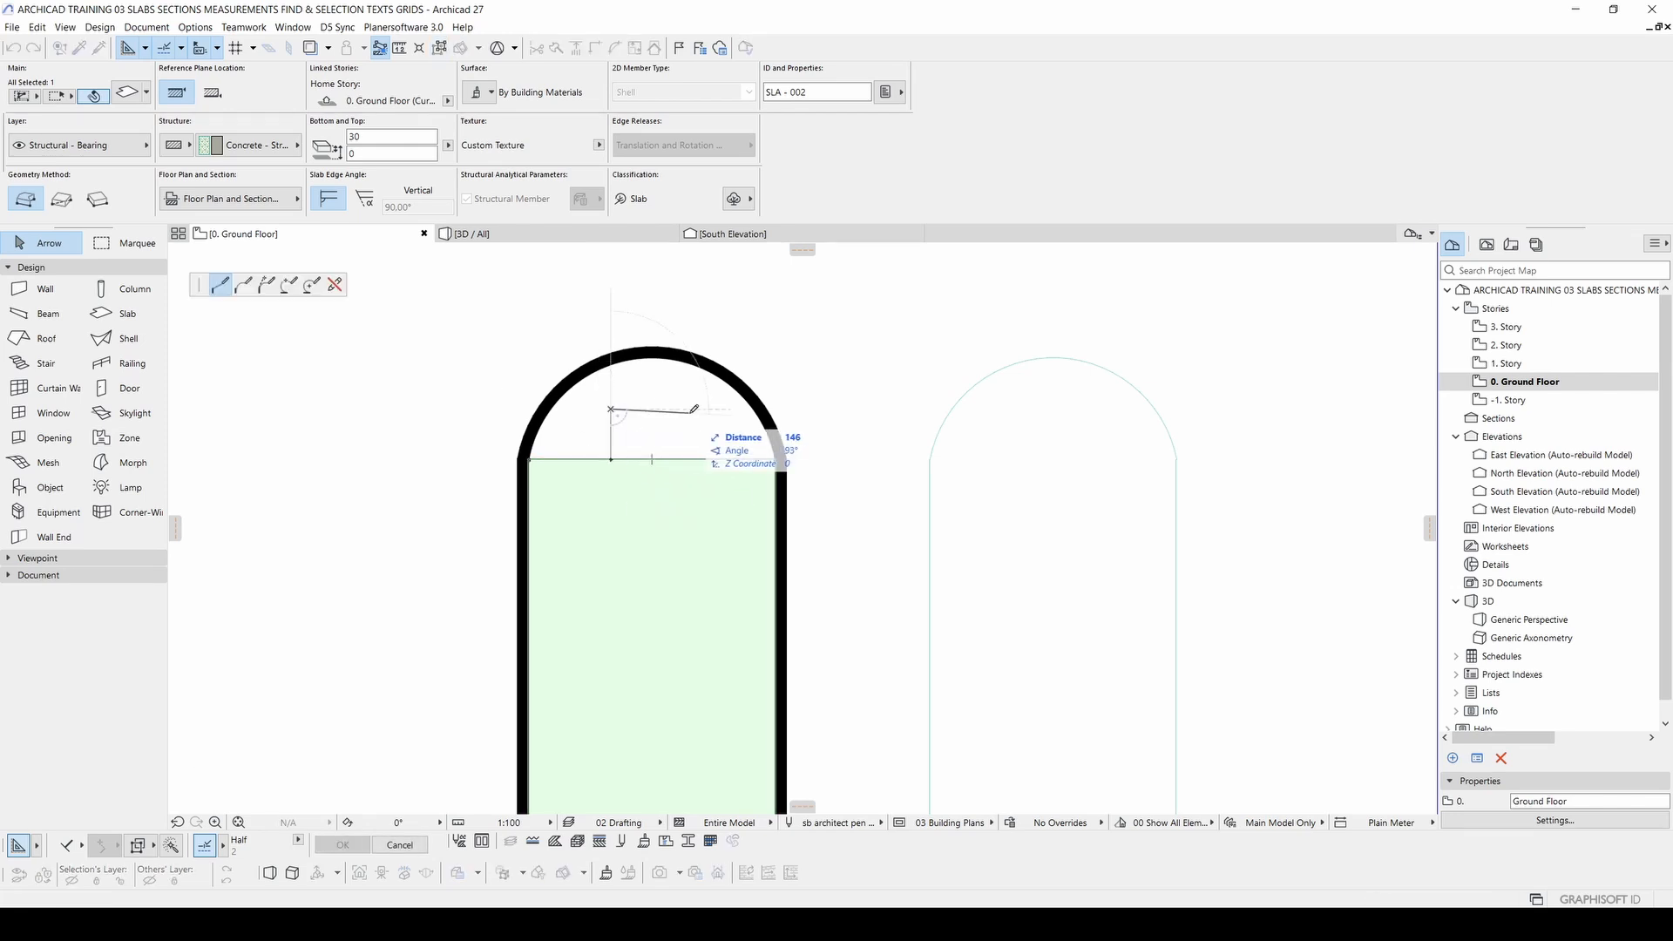
{"action": "double_click", "coordinate": [690, 460]}
{"action": "scroll", "coordinate": [690, 461], "scroll_direction": "down", "scroll_amount": 1}
{"action": "scroll", "coordinate": [765, 471], "scroll_direction": "down", "scroll_amount": 1}
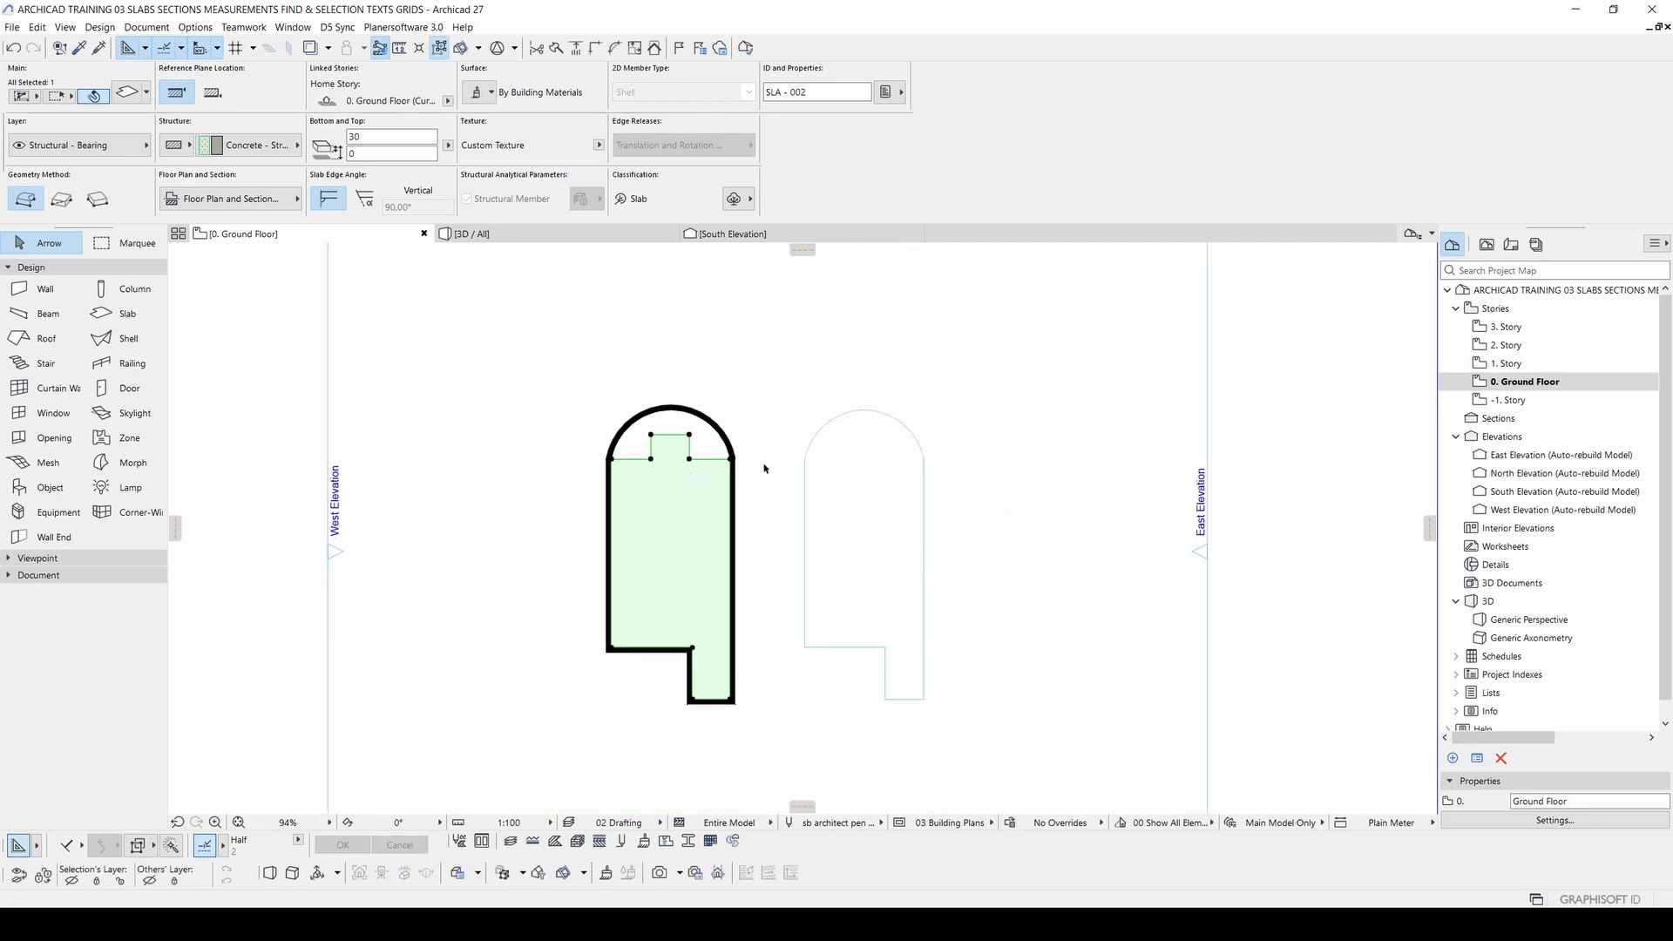
{"action": "left_click", "coordinate": [777, 463]}
Step: Open the 3D view and select the slab inside the walls, looking closely at its rectangular extension
{"action": "key", "text": "F3"}
{"action": "scroll", "coordinate": [850, 497], "scroll_direction": "down", "scroll_amount": 1}
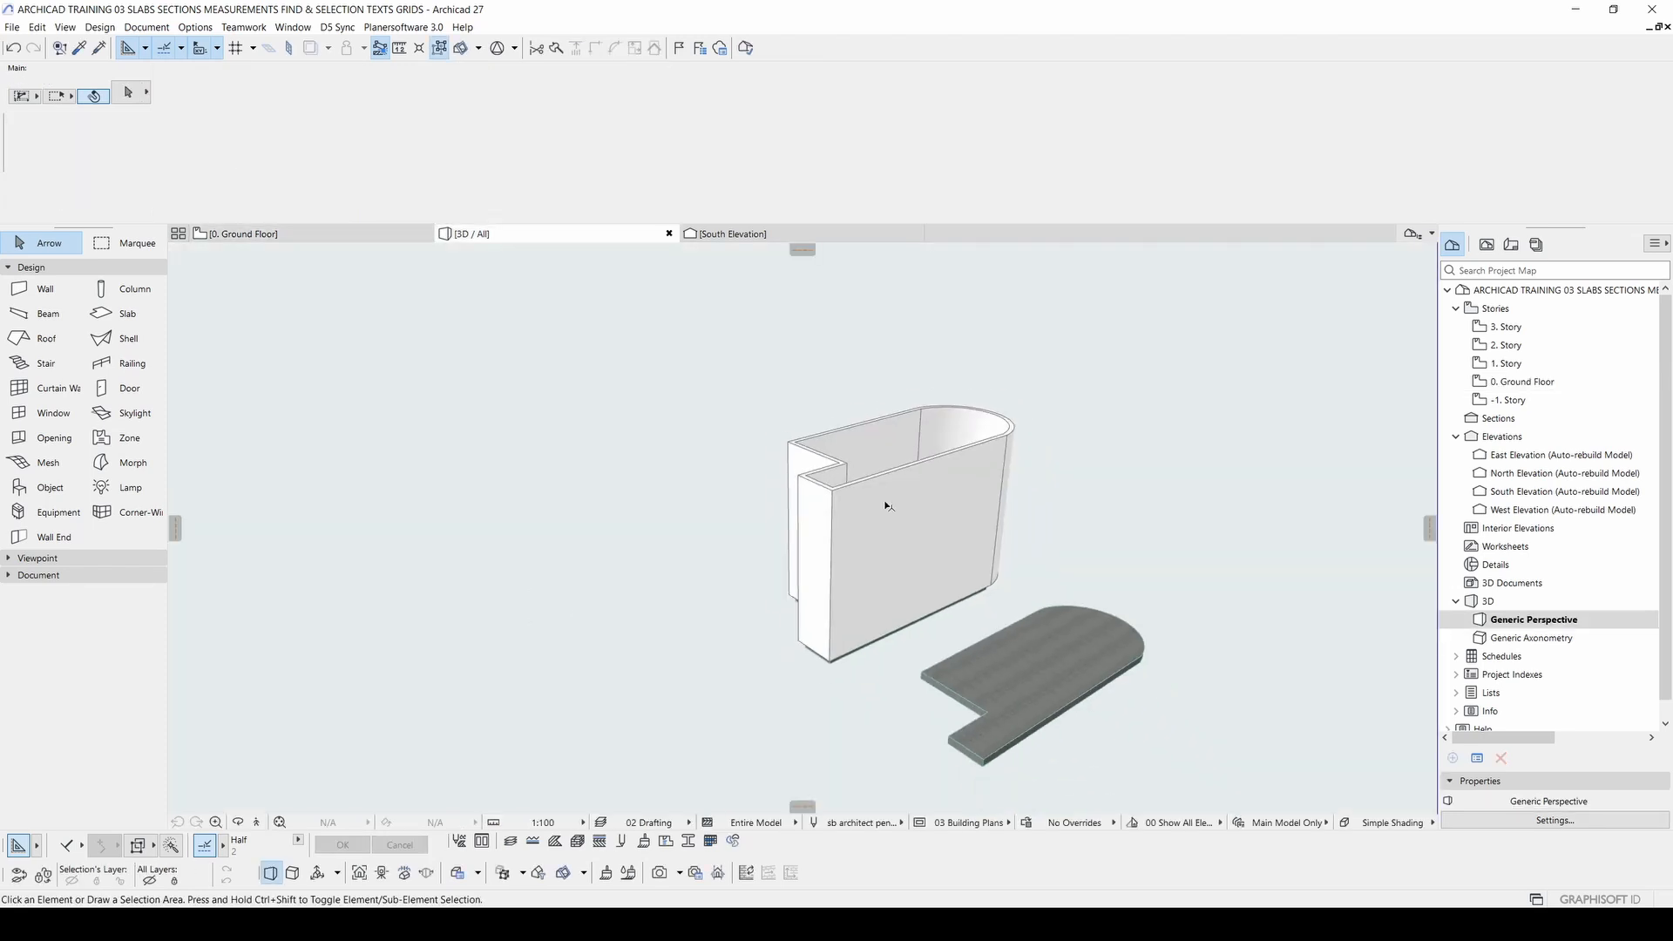
{"action": "middle_click_drag", "start_coordinate": [923, 518], "coordinate": [1024, 679]}
{"action": "scroll", "coordinate": [769, 385], "scroll_direction": "up", "scroll_amount": 3}
{"action": "scroll", "coordinate": [768, 383], "scroll_direction": "up", "scroll_amount": 3}
{"action": "middle_click_drag", "start_coordinate": [769, 384], "coordinate": [542, 516], "text": "shift"}
{"action": "left_click", "coordinate": [783, 510]}
{"action": "scroll", "coordinate": [782, 510], "scroll_direction": "down", "scroll_amount": 1}
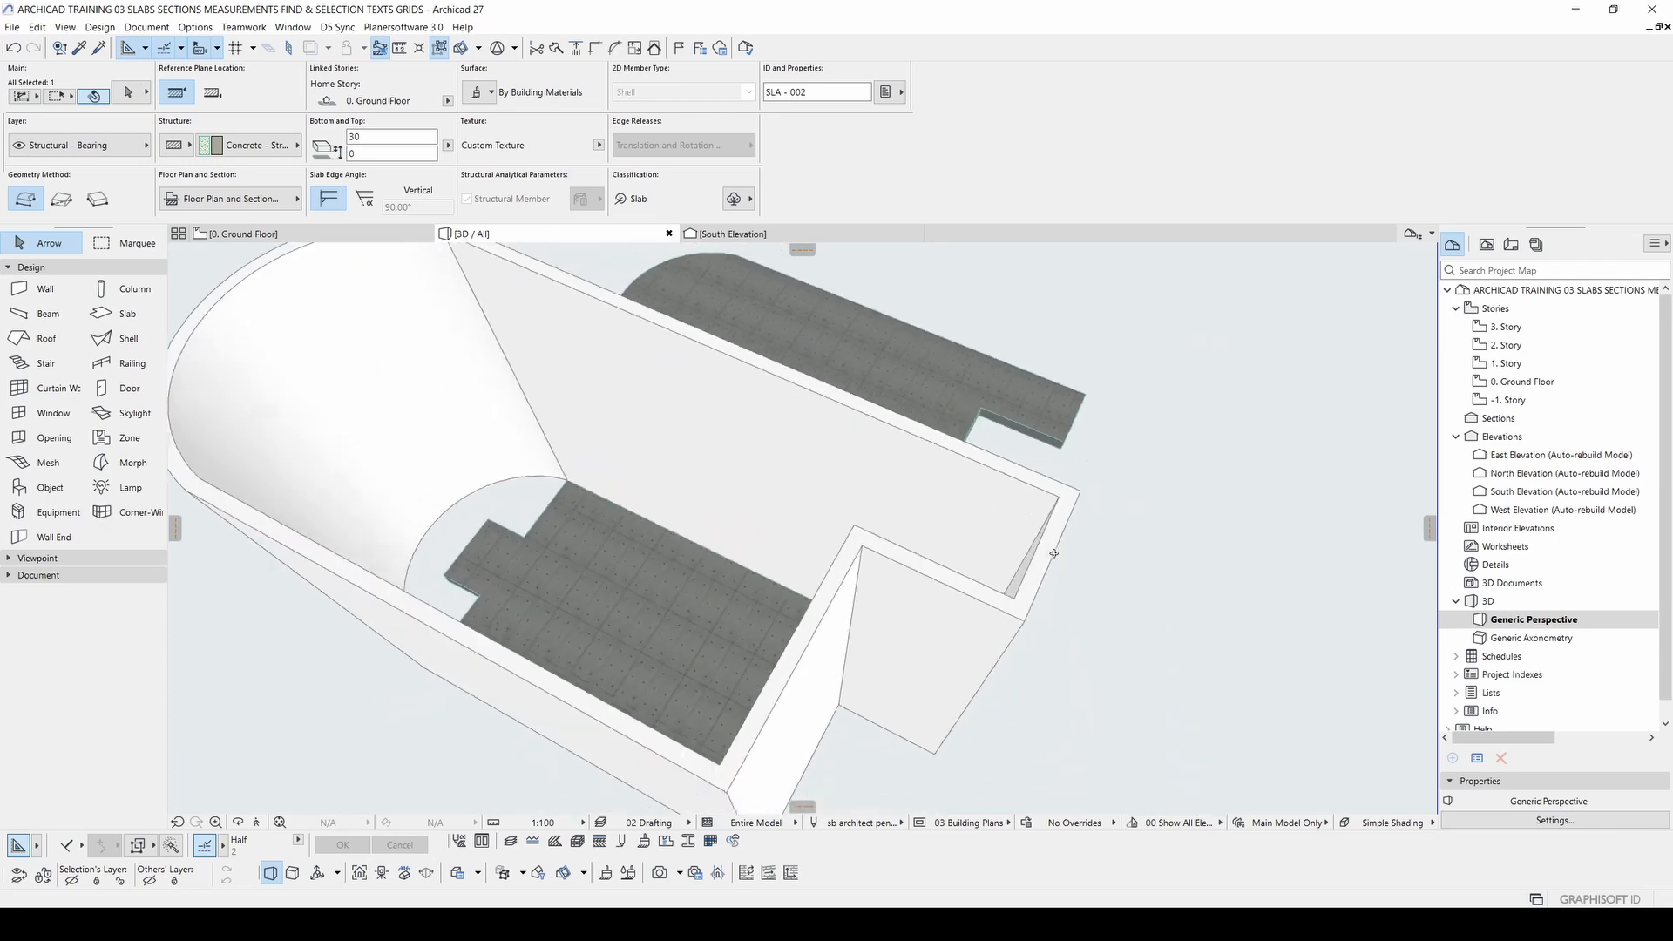
{"action": "scroll", "coordinate": [542, 516], "scroll_direction": "up", "scroll_amount": 5}
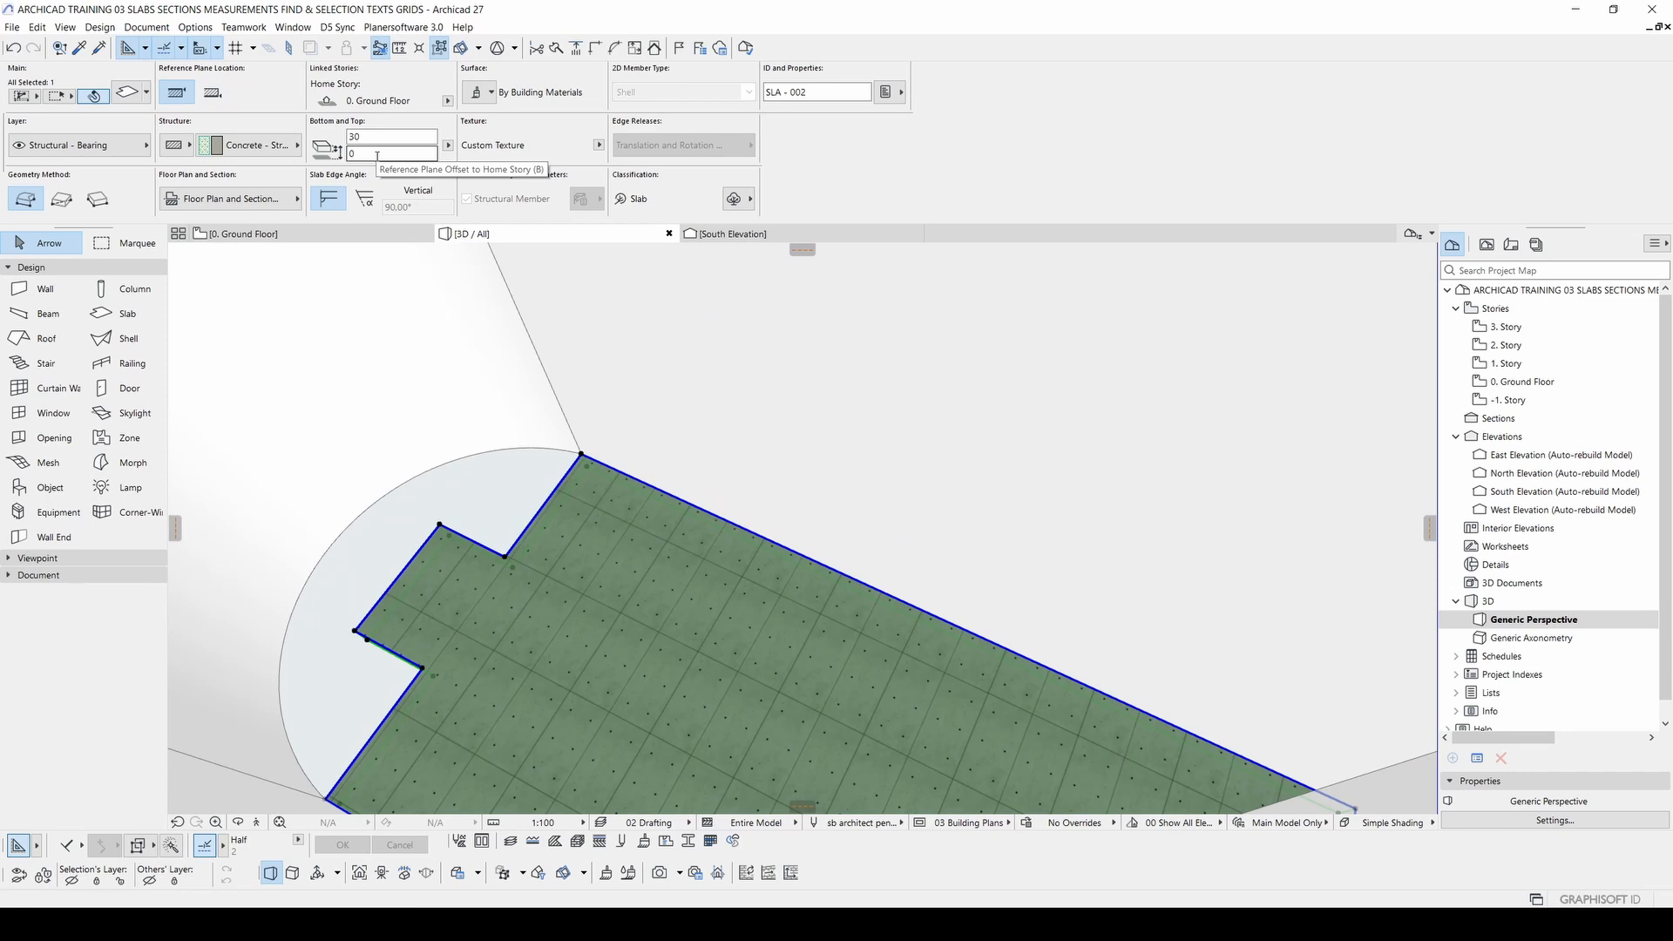
Step: Set the selected slab's reference plane offset to its home story to 100 cm
{"action": "left_click", "coordinate": [378, 155]}
{"action": "key", "text": "Return"}
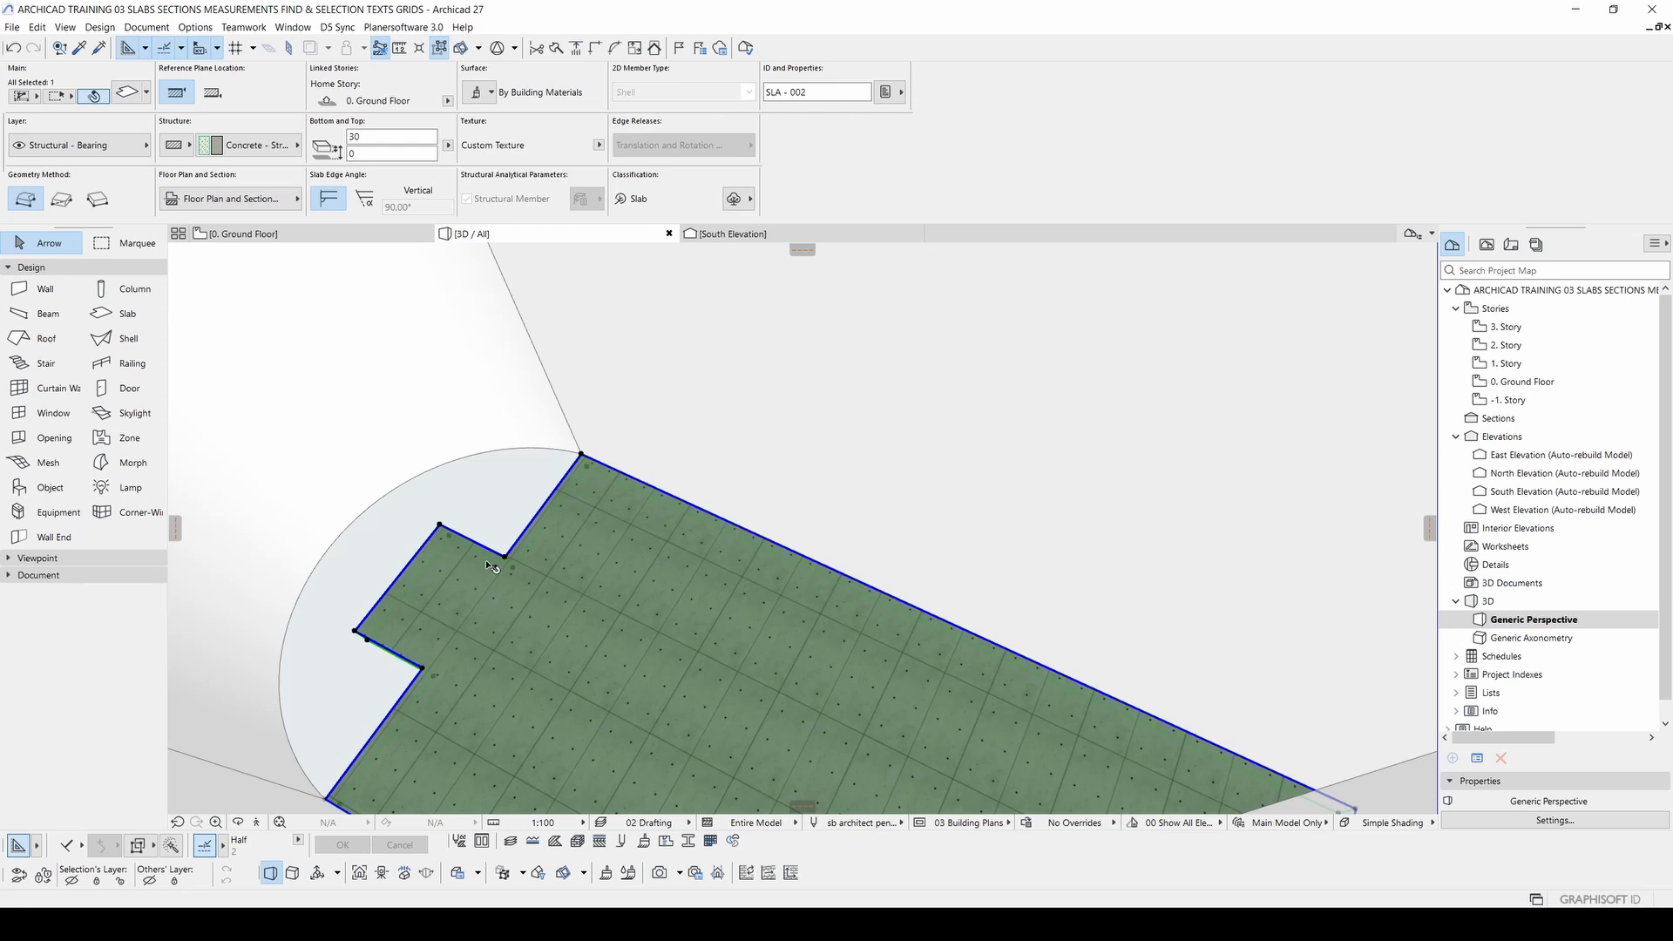
{"action": "middle_click_drag", "start_coordinate": [414, 545], "coordinate": [560, 582]}
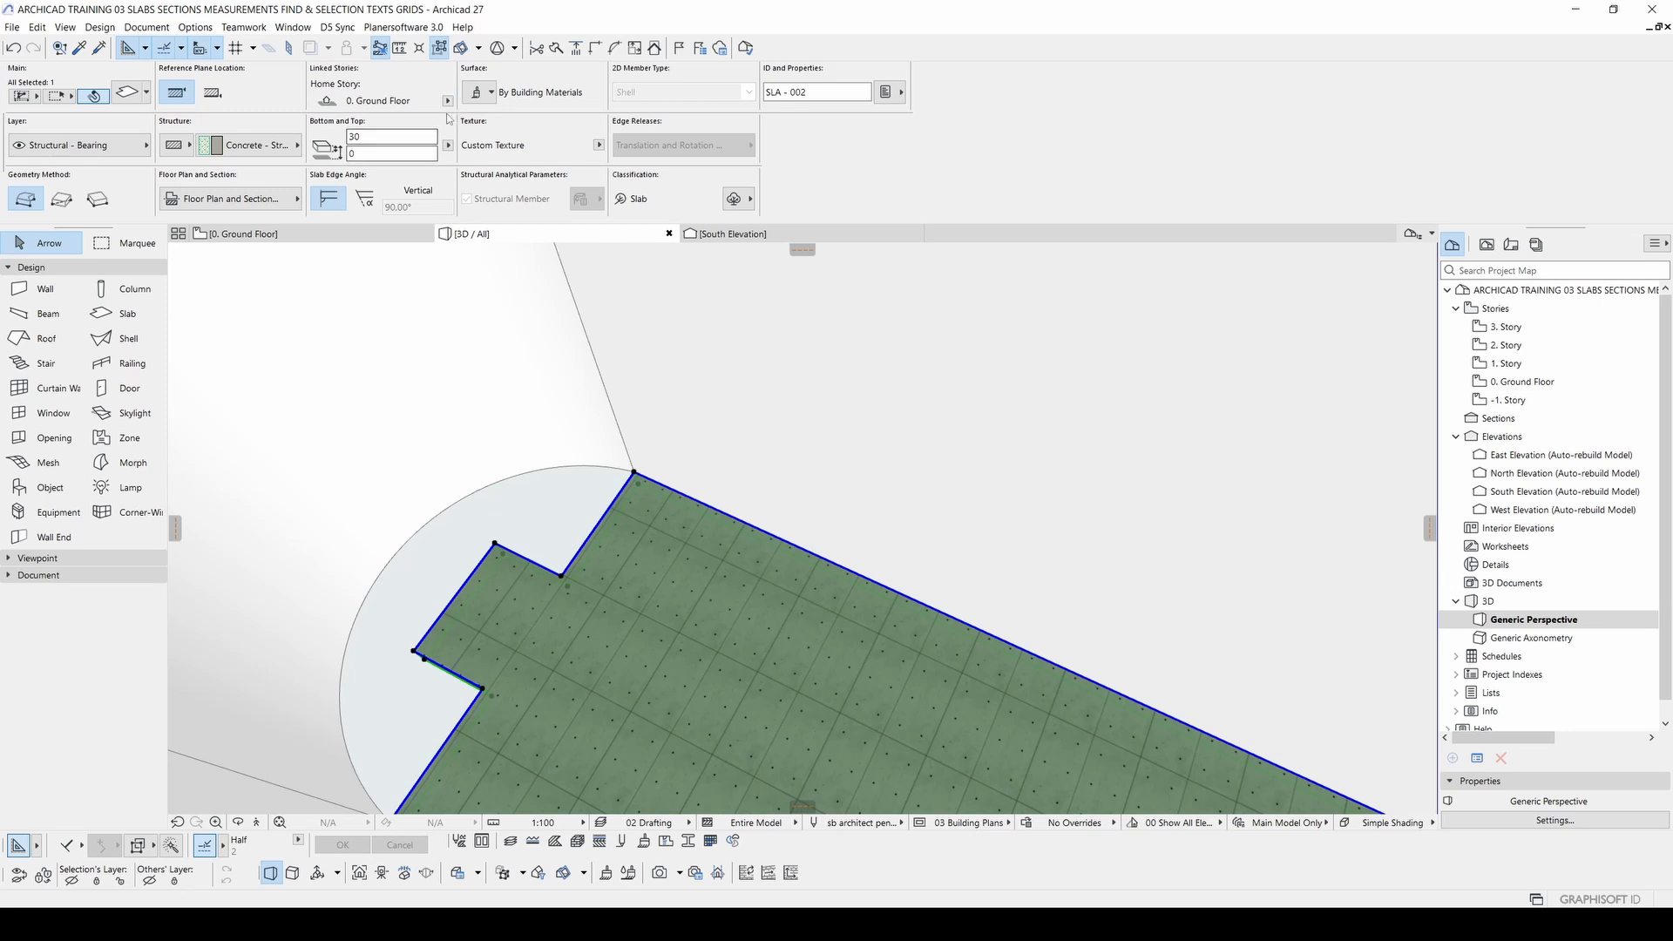
{"action": "left_click", "coordinate": [448, 146]}
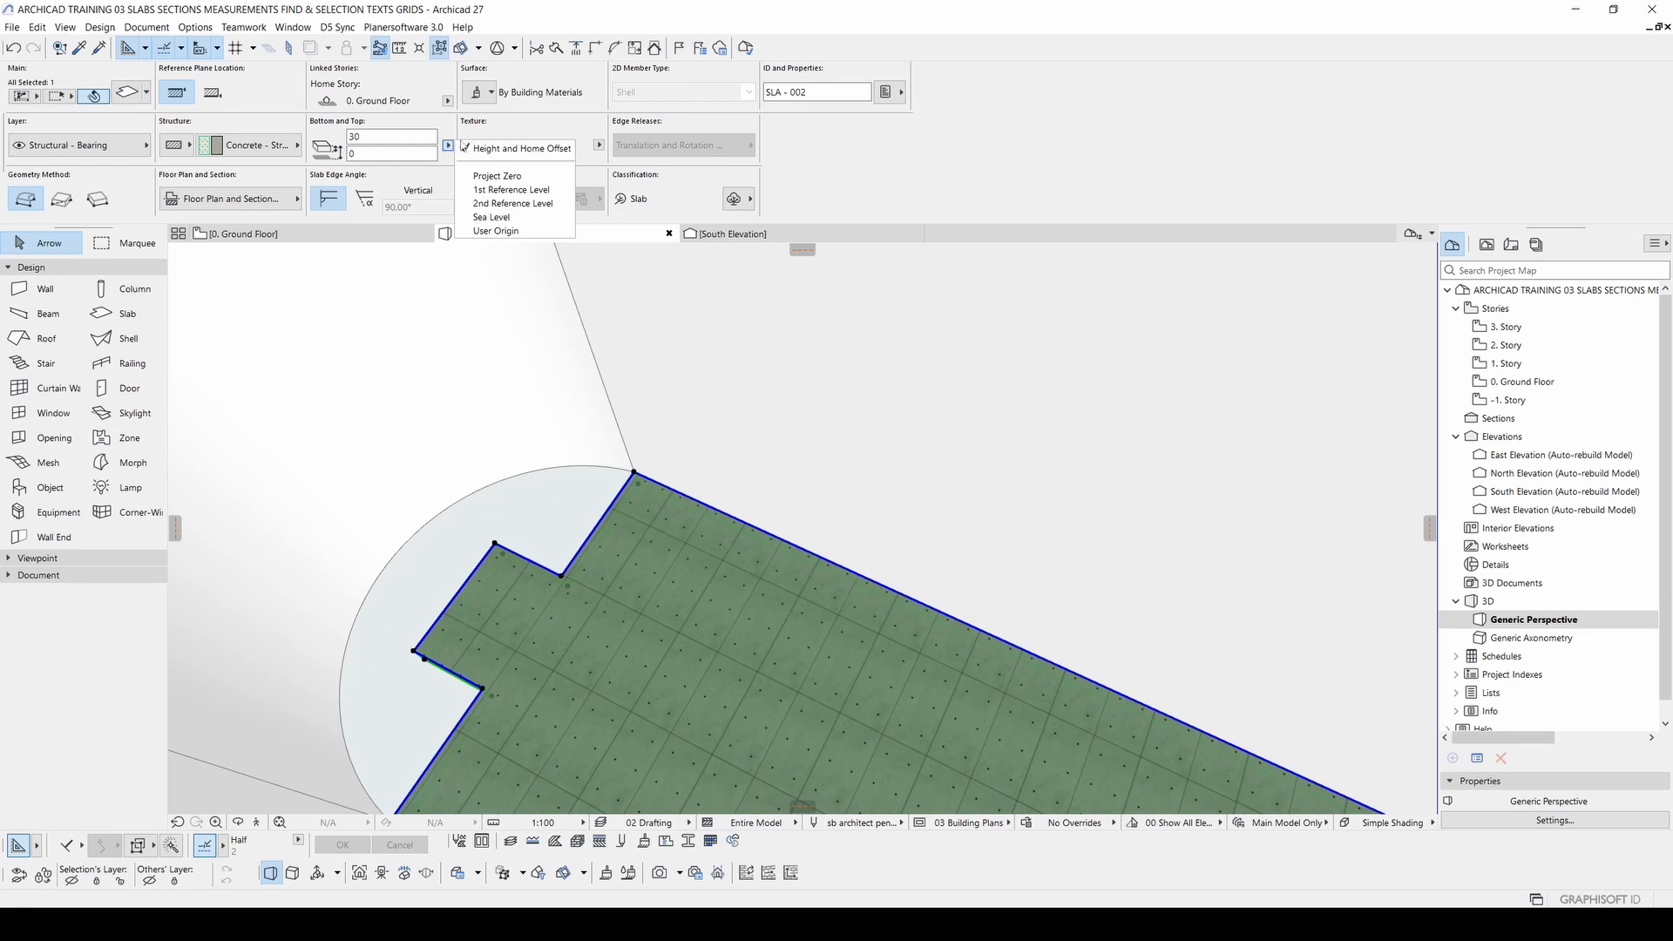
{"action": "left_click", "coordinate": [406, 157]}
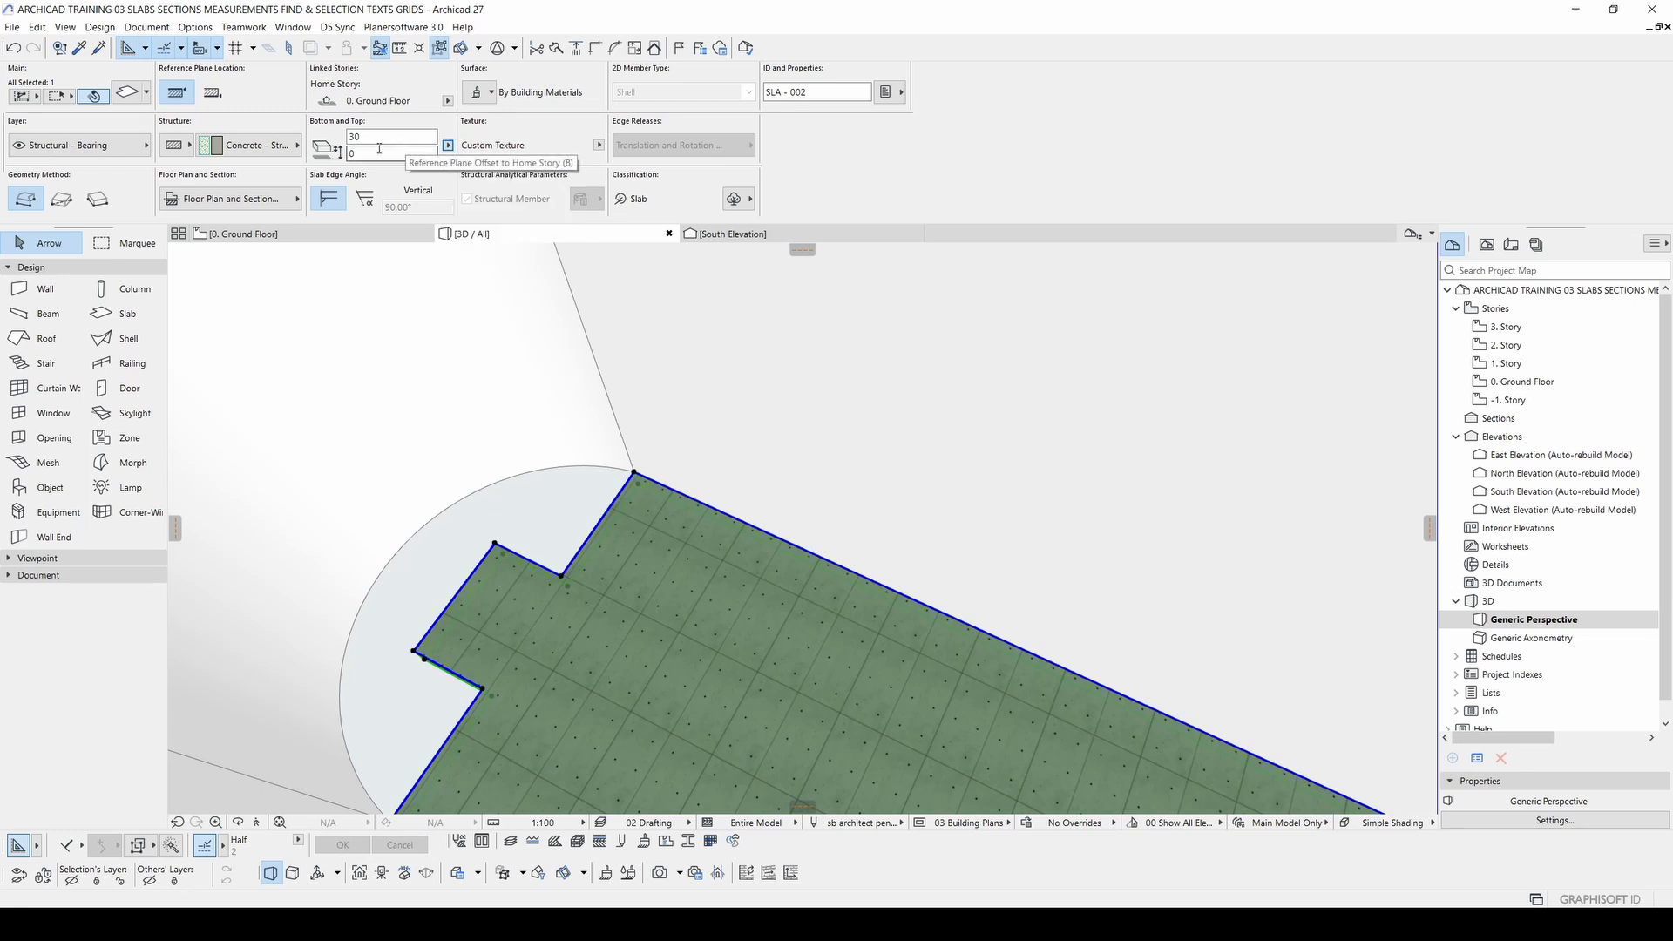
{"action": "left_click", "coordinate": [372, 153]}
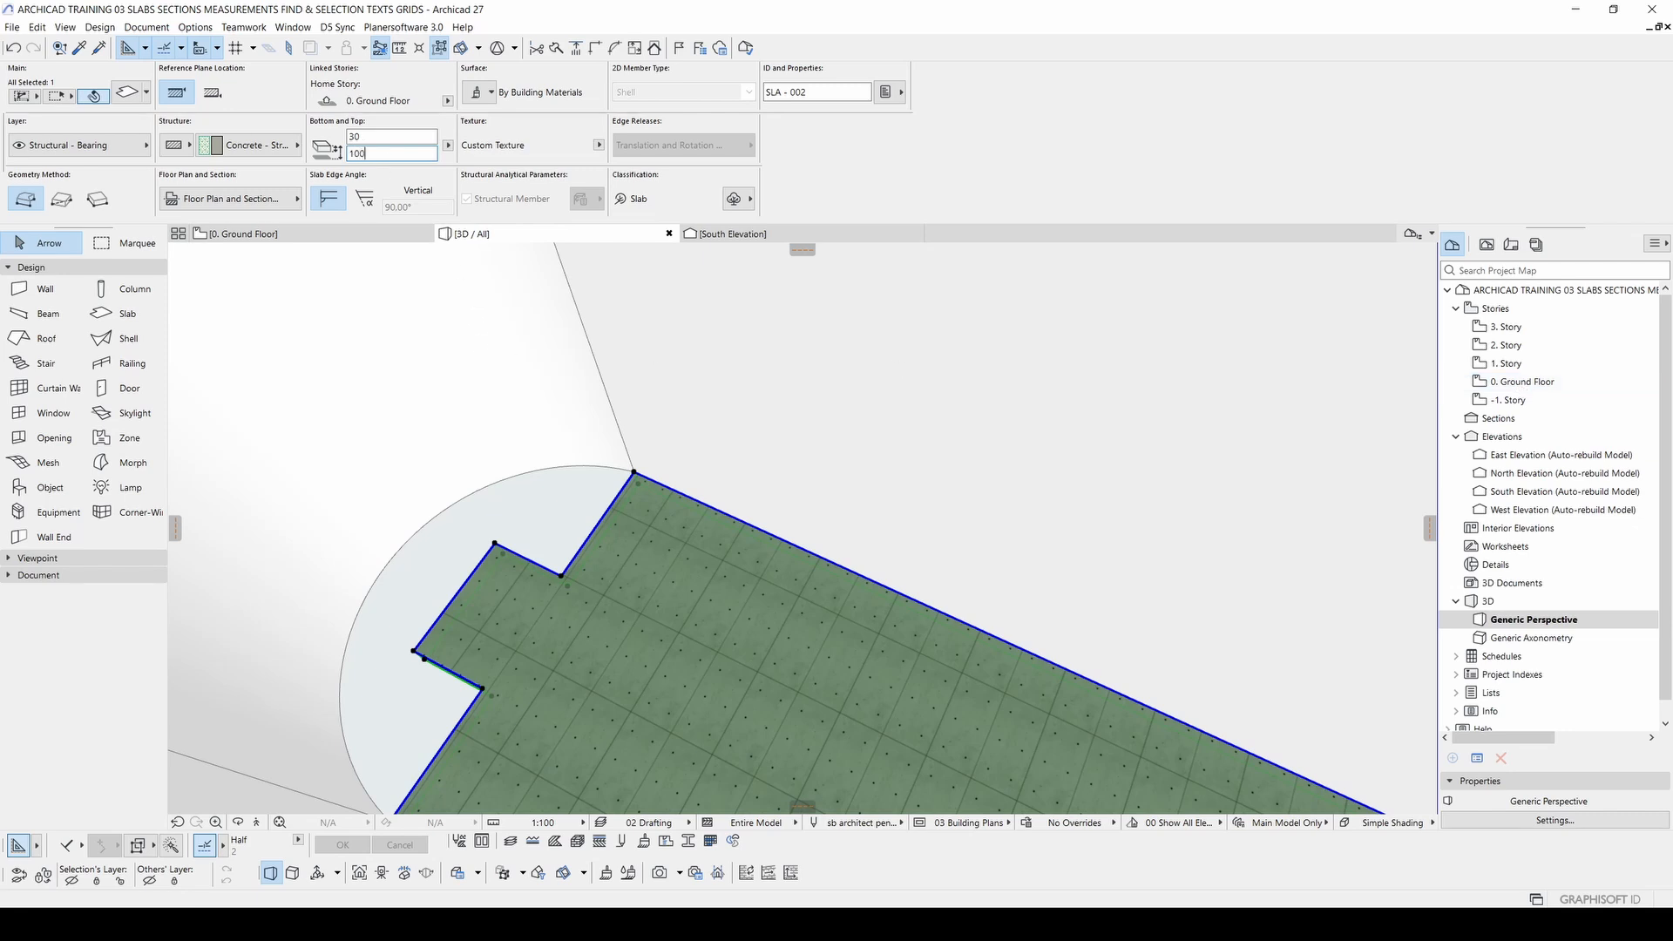
{"action": "key", "text": "Return"}
{"action": "scroll", "coordinate": [634, 544], "scroll_direction": "down", "scroll_amount": 6}
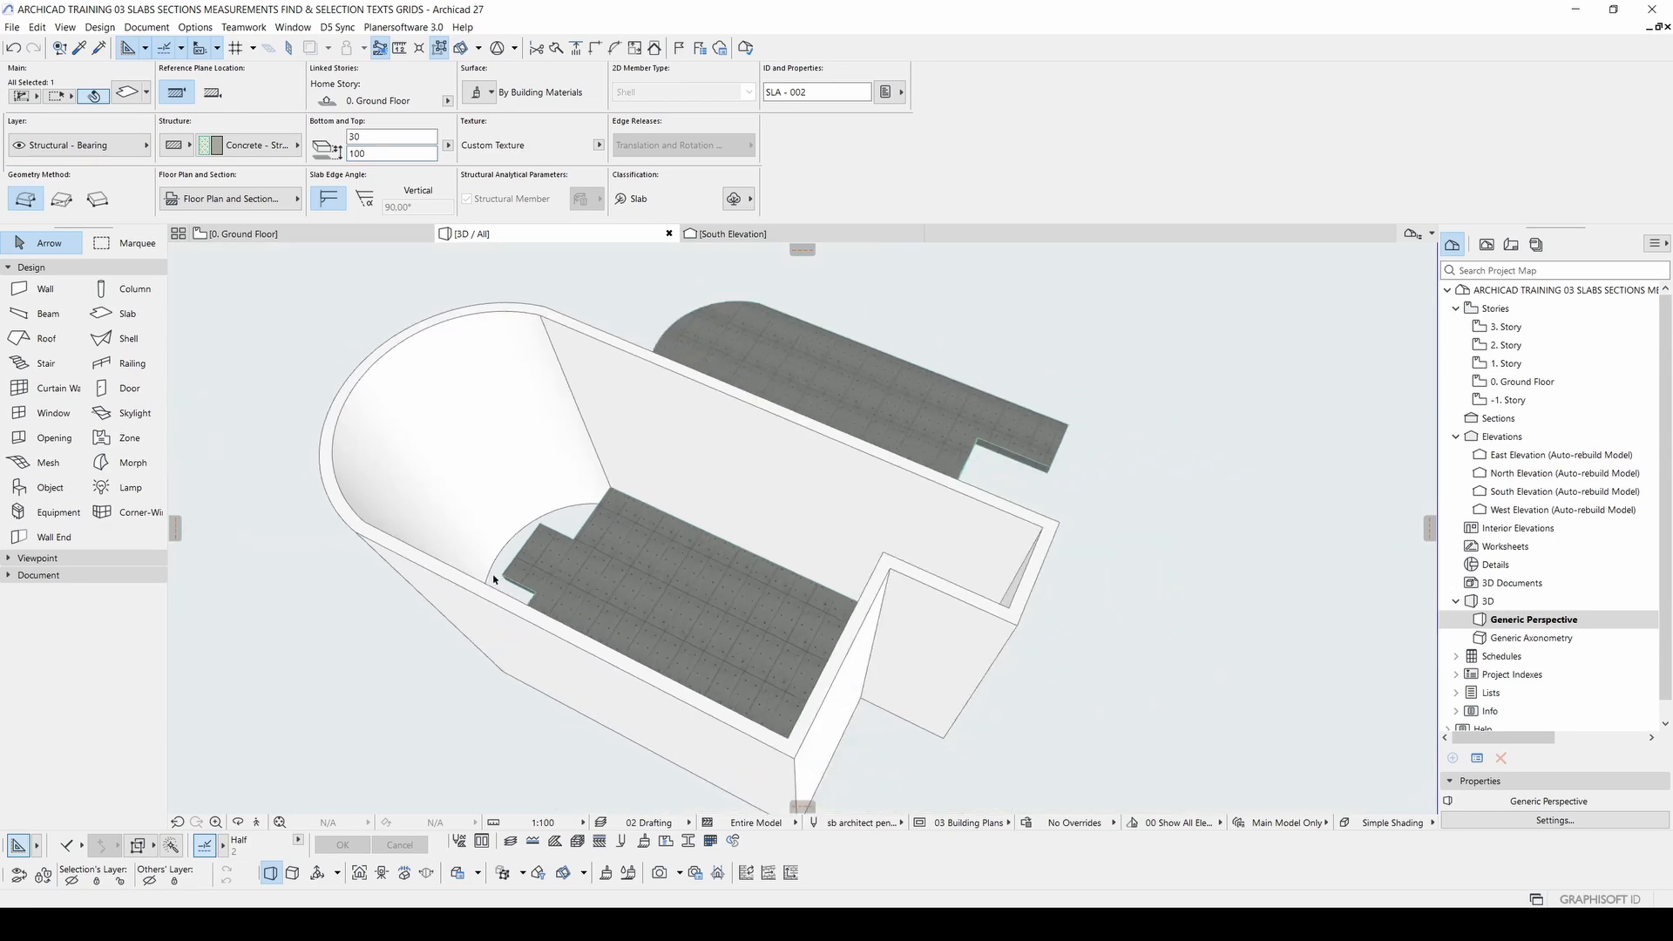
Step: On the ground floor plan, draw a vertical section line through the whole walled building, including the slab extension, looking west
{"action": "middle_click_drag", "start_coordinate": [491, 579], "coordinate": [255, 600], "text": "shift"}
{"action": "key", "text": "Escape"}
{"action": "key", "text": "F2"}
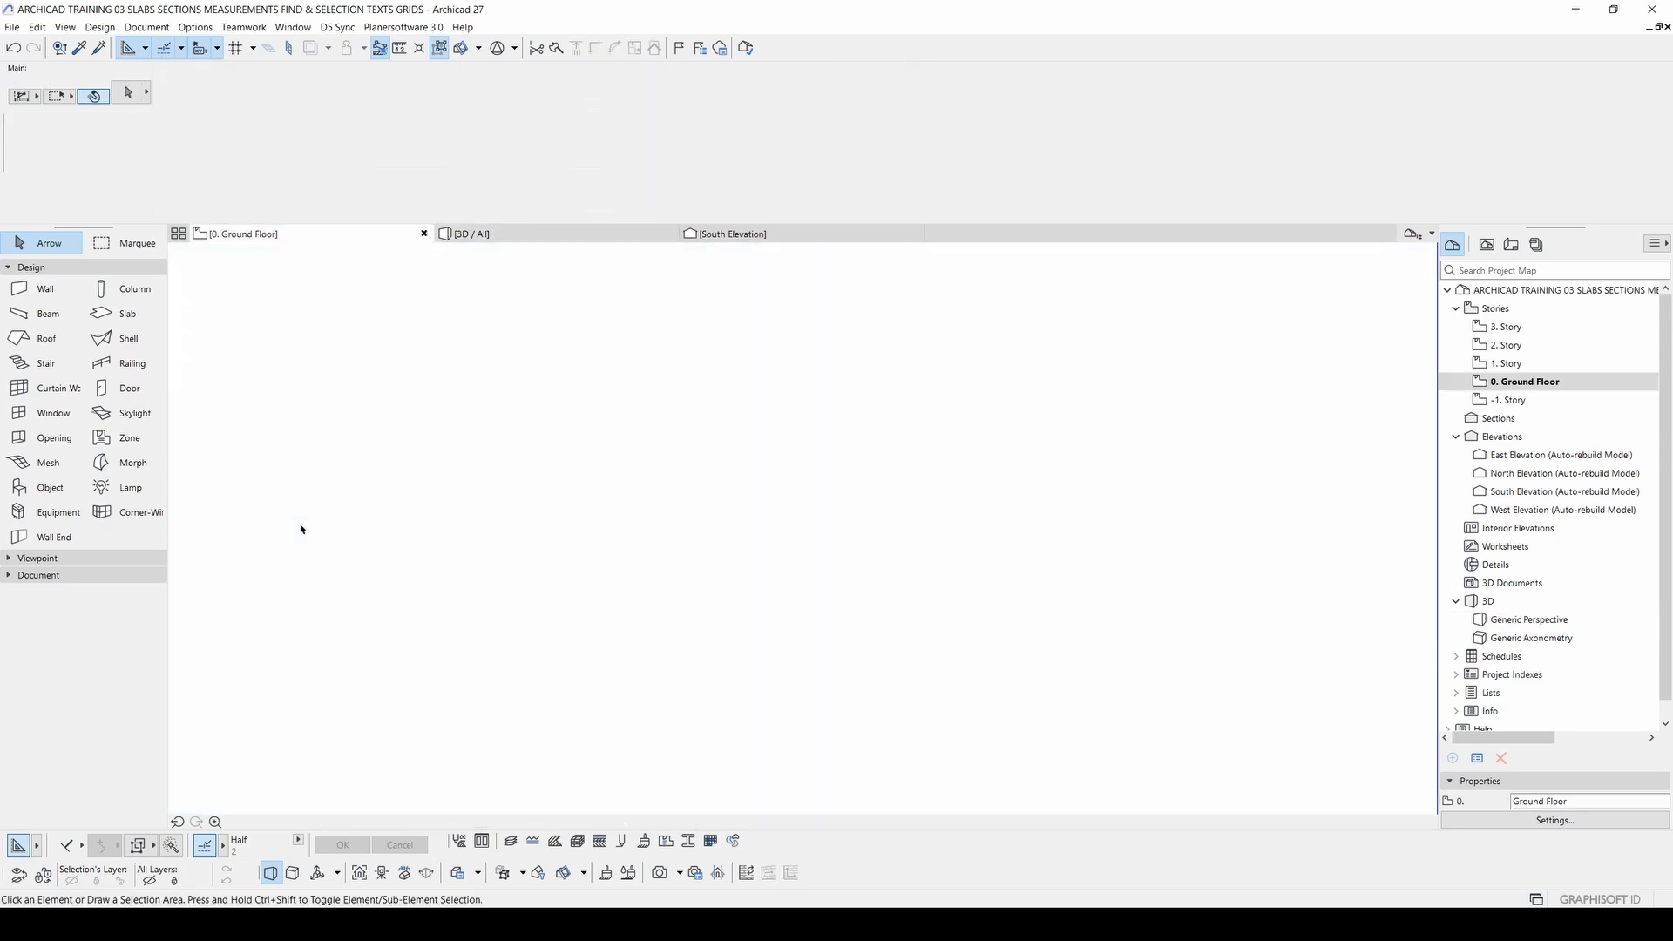
{"action": "left_click", "coordinate": [38, 577]}
{"action": "left_click", "coordinate": [33, 560]}
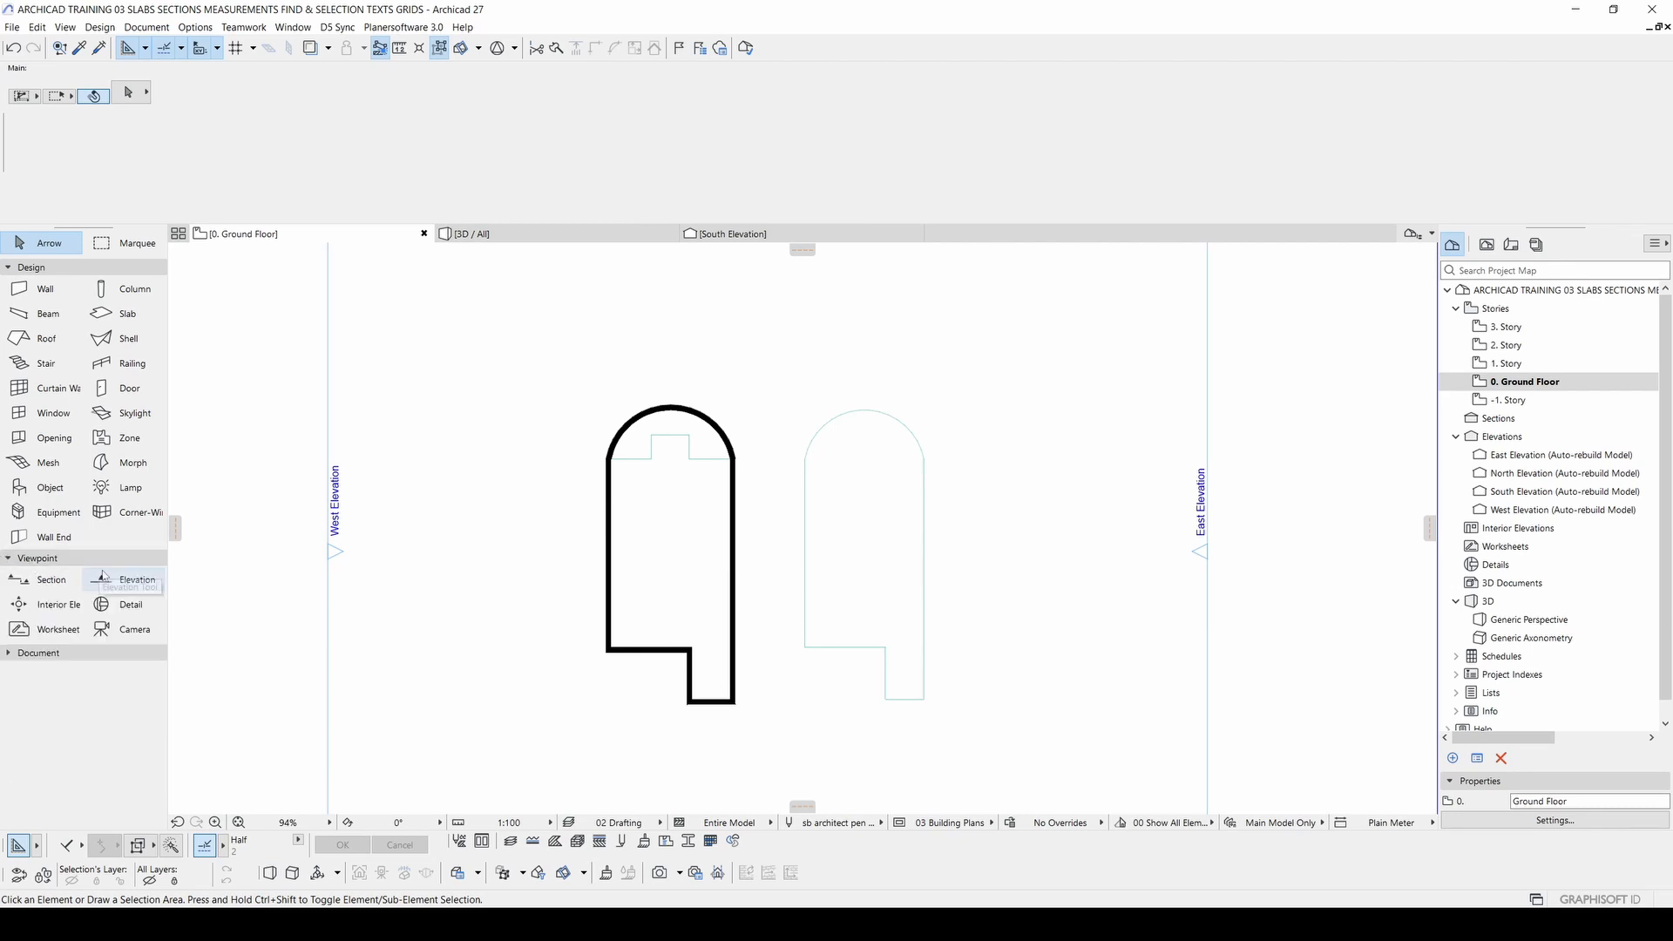
{"action": "left_click", "coordinate": [38, 583]}
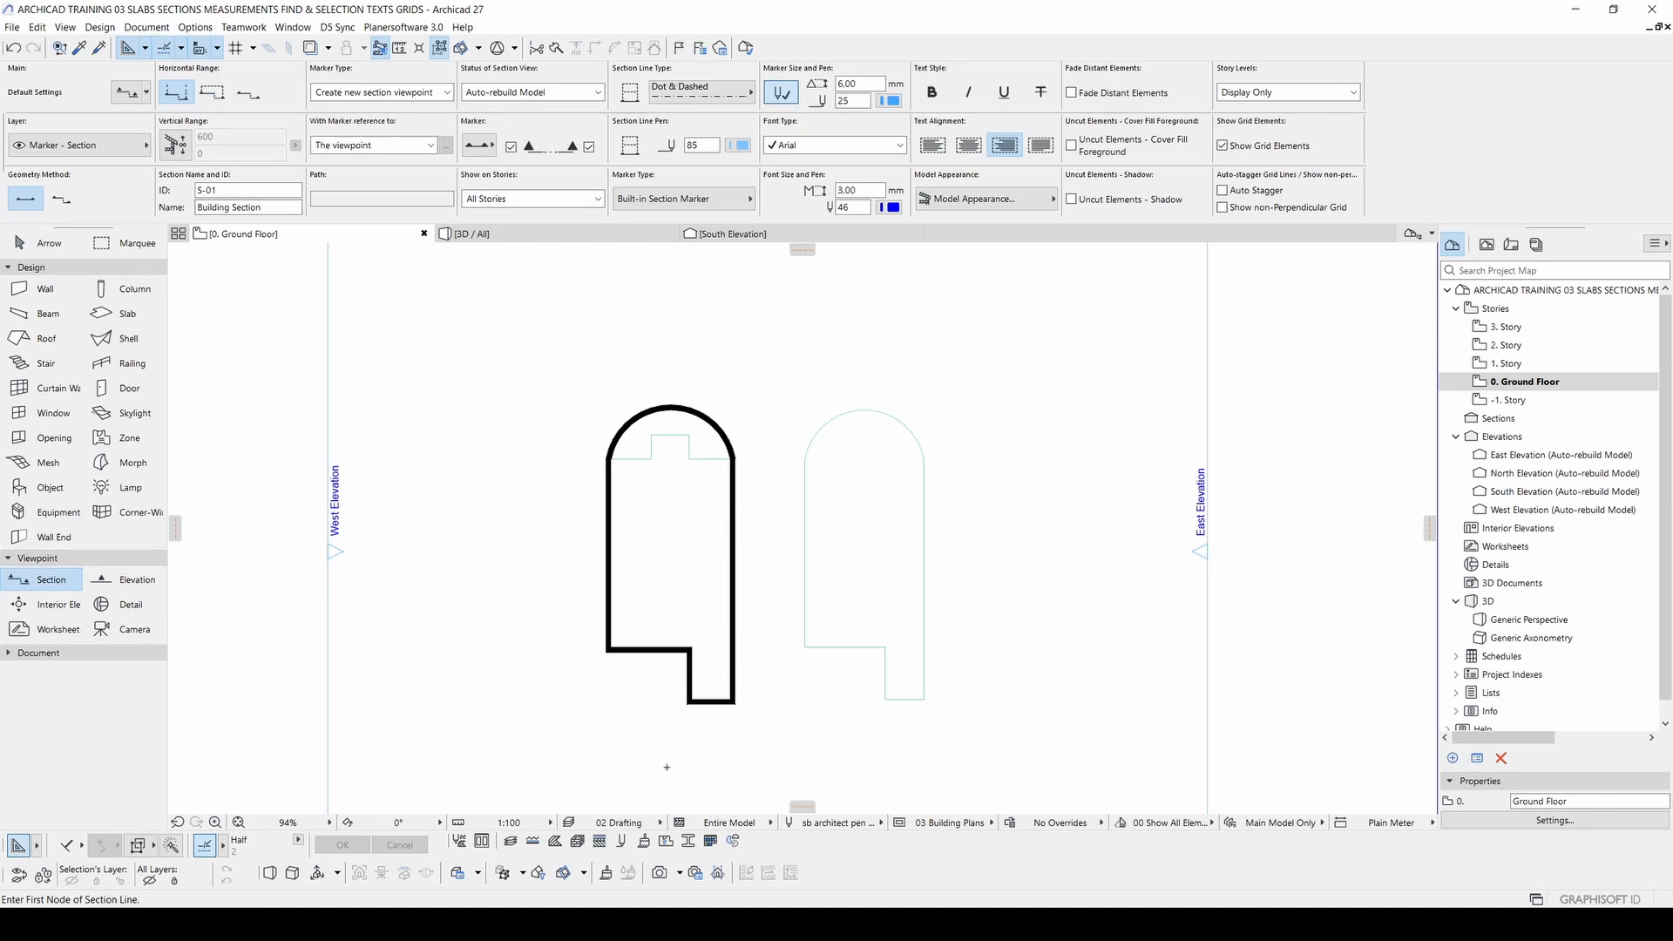
{"action": "left_click", "coordinate": [667, 767]}
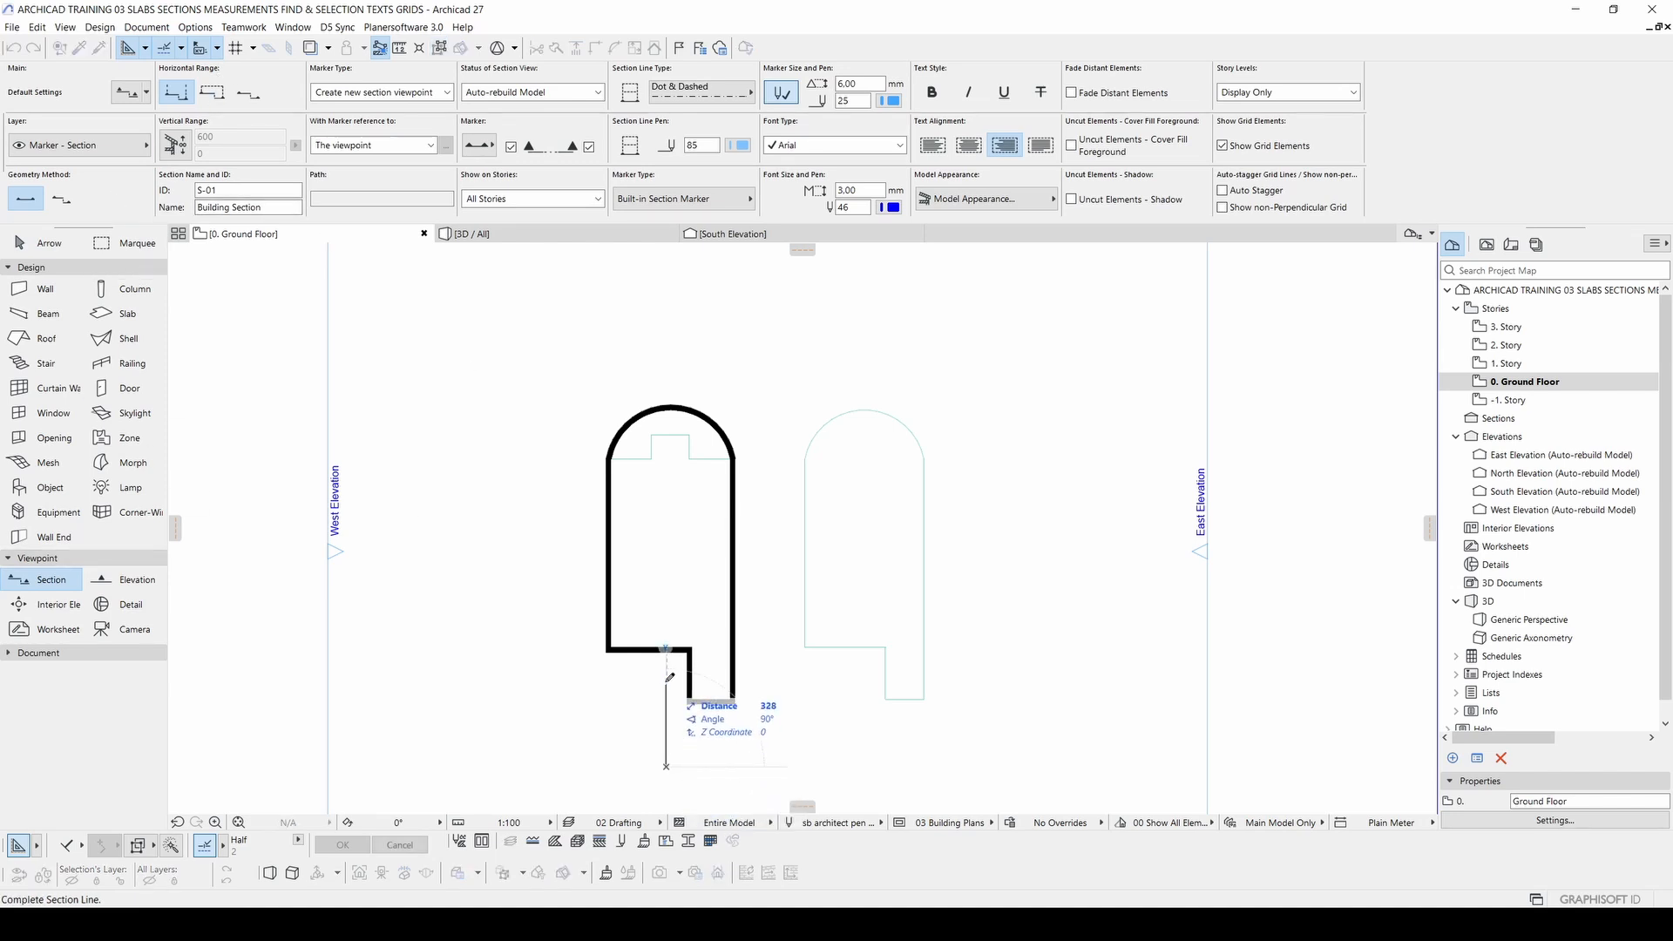
{"action": "left_click", "coordinate": [667, 344]}
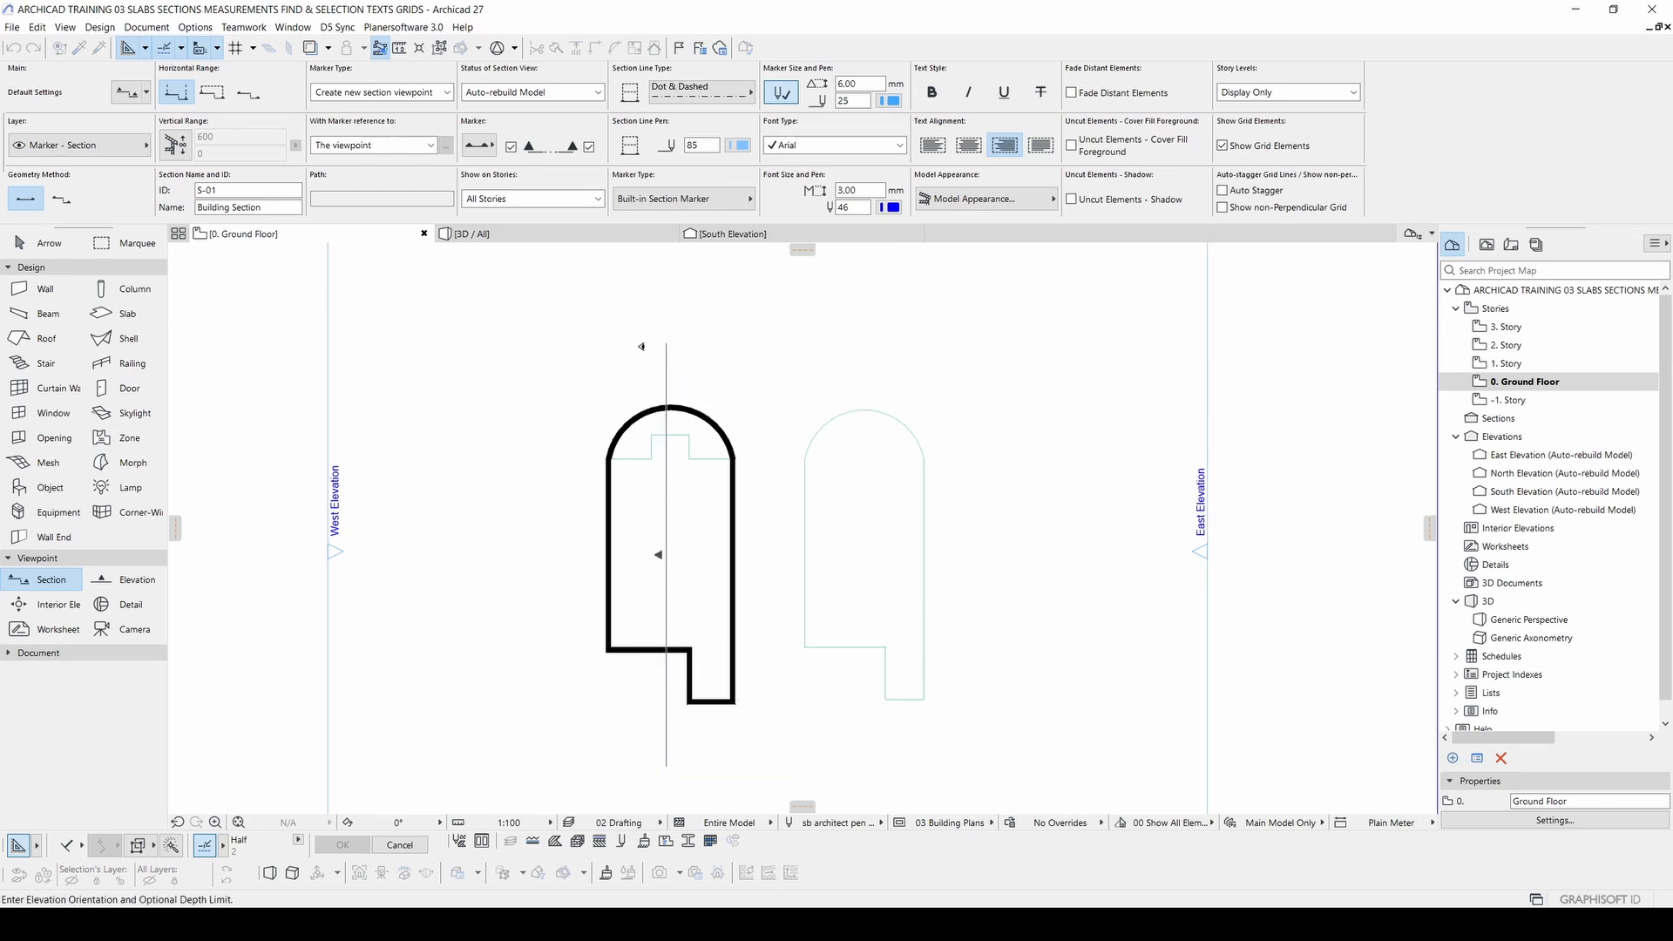
{"action": "left_click", "coordinate": [517, 359]}
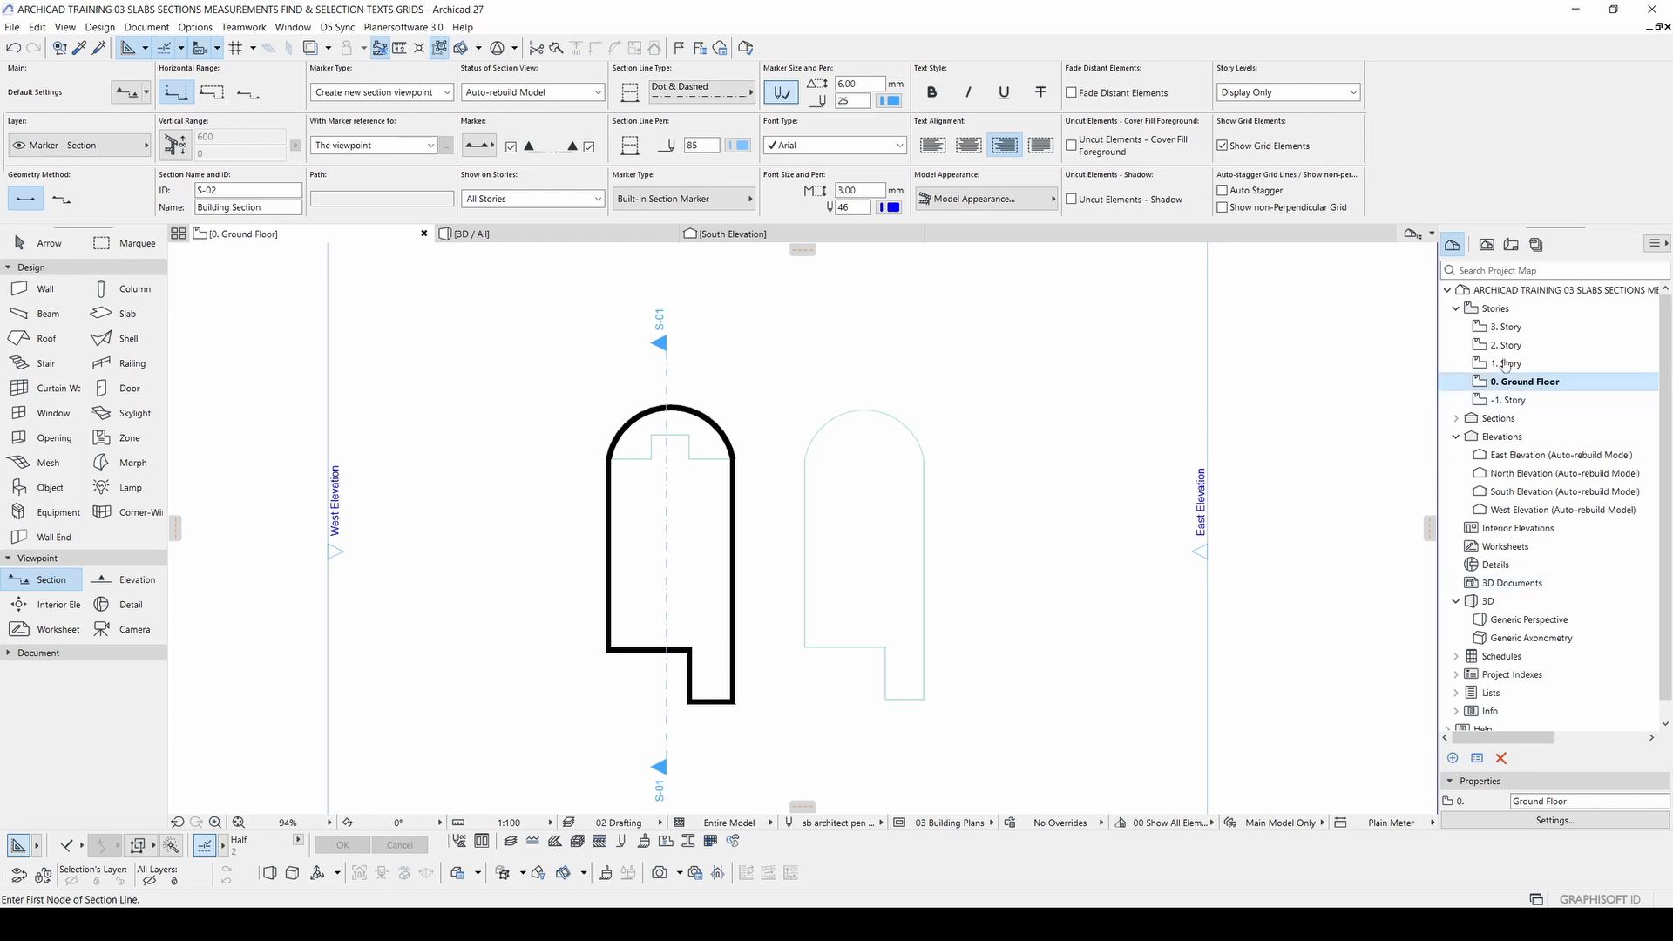
Step: List the project's sections, then open the new section line's view with the current view settings
{"action": "left_click", "coordinate": [1462, 420]}
{"action": "left_click", "coordinate": [1456, 421]}
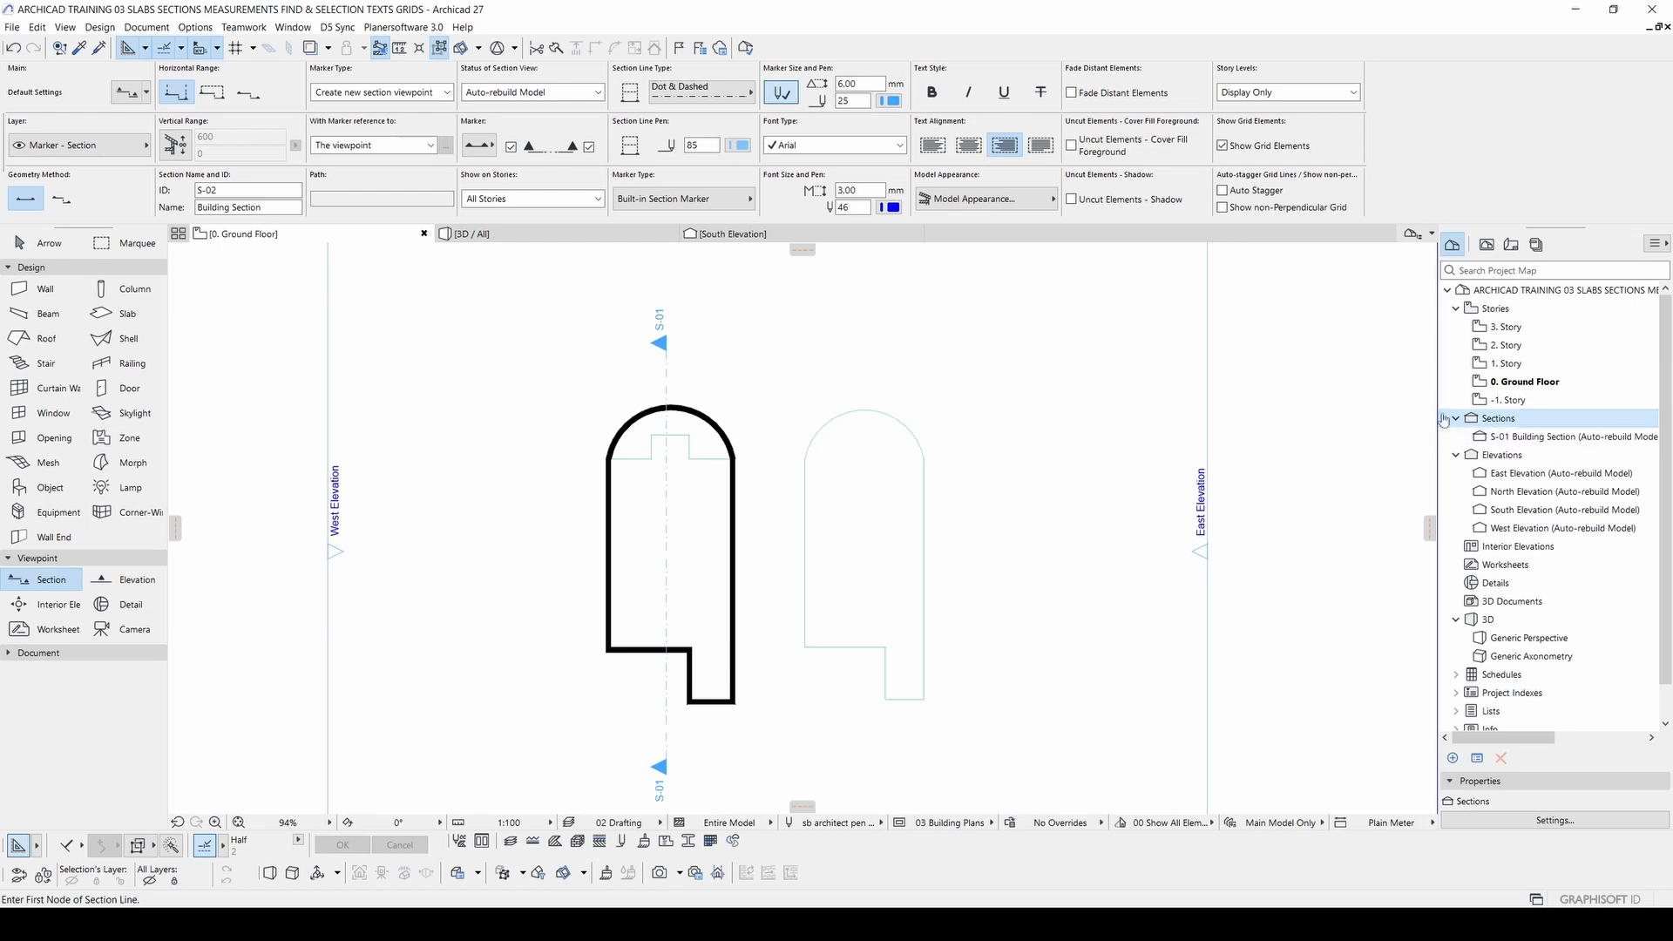
{"action": "left_click", "coordinate": [28, 246]}
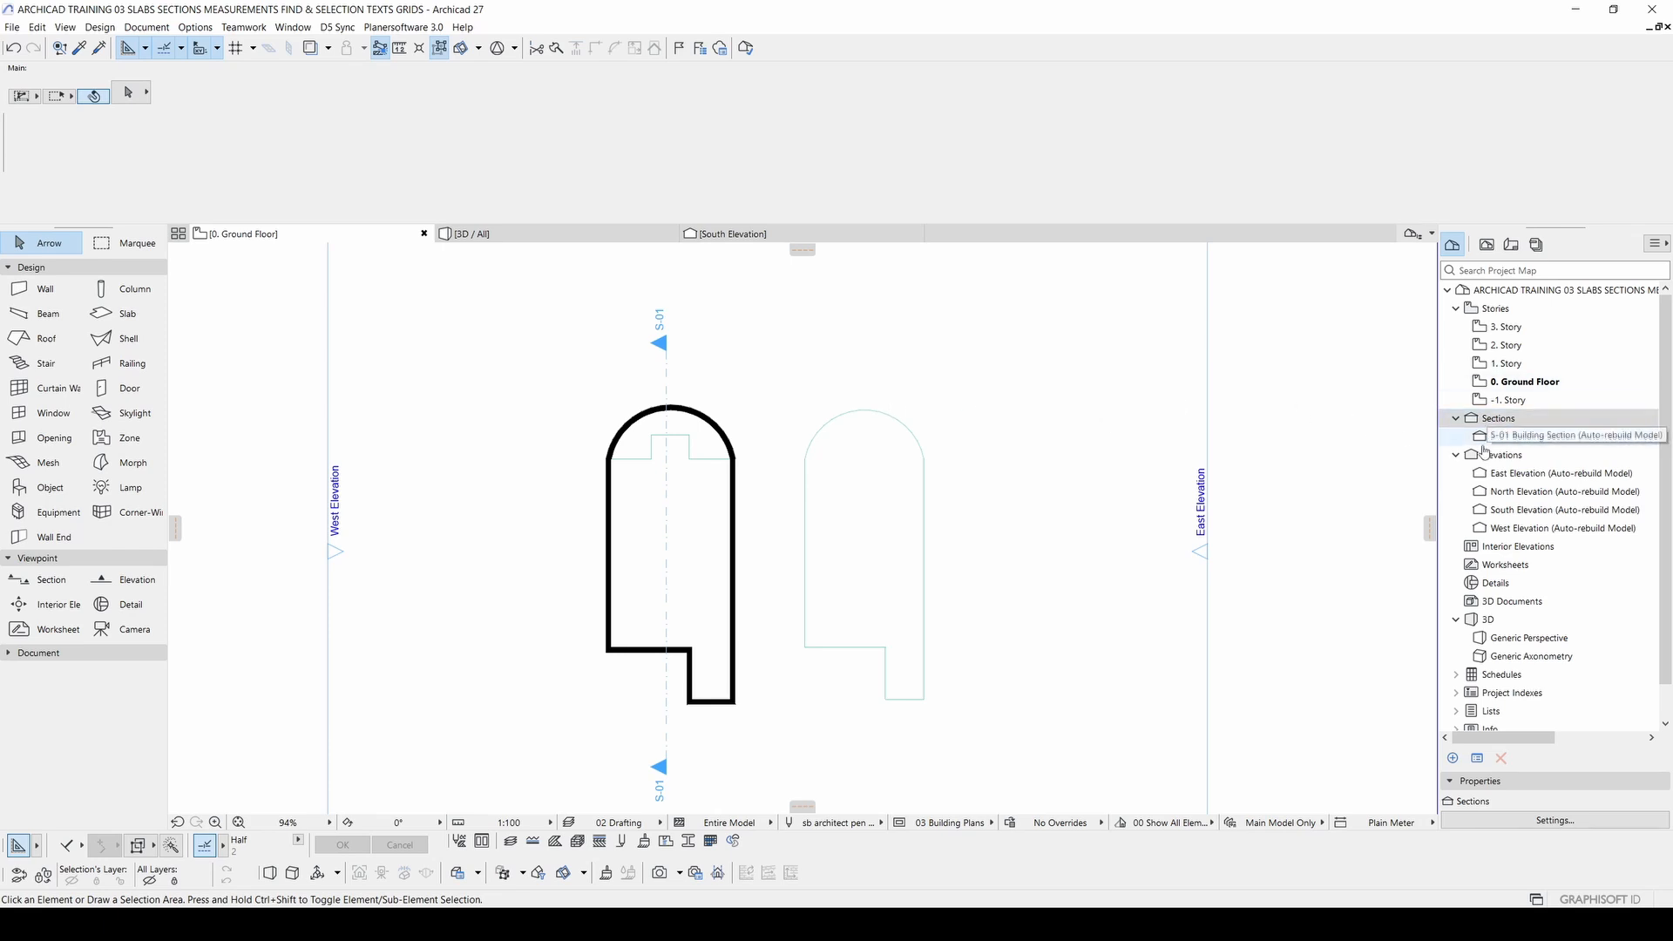
{"action": "left_click", "coordinate": [667, 380]}
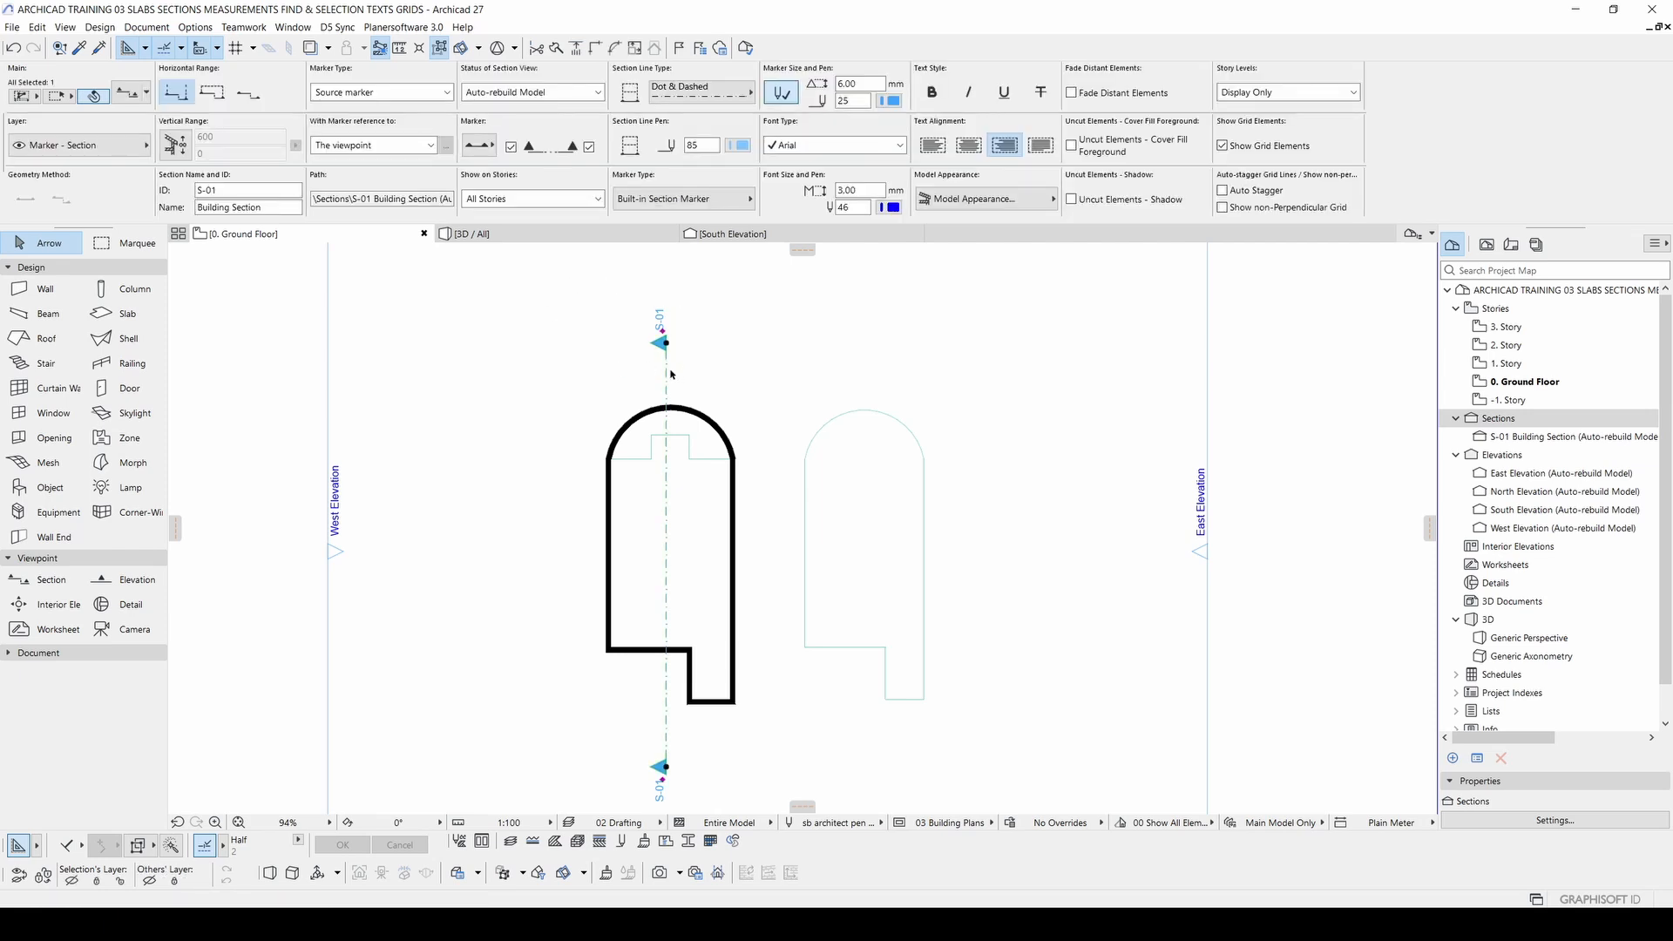
{"action": "right_click", "coordinate": [668, 376]}
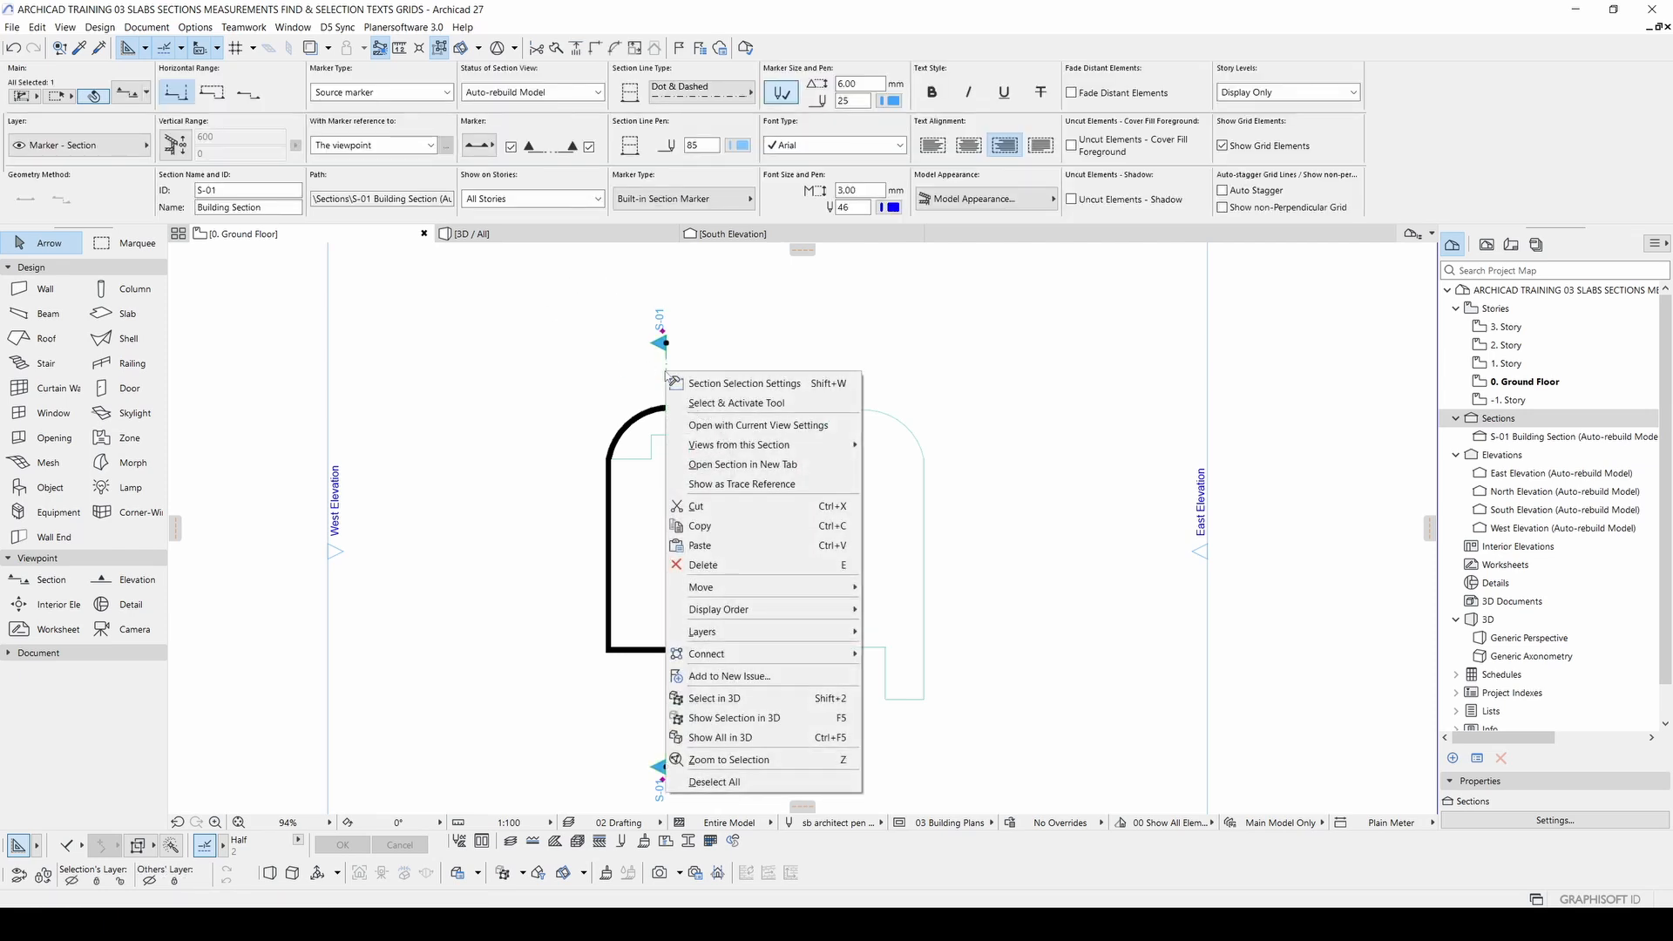
{"action": "left_click", "coordinate": [714, 427]}
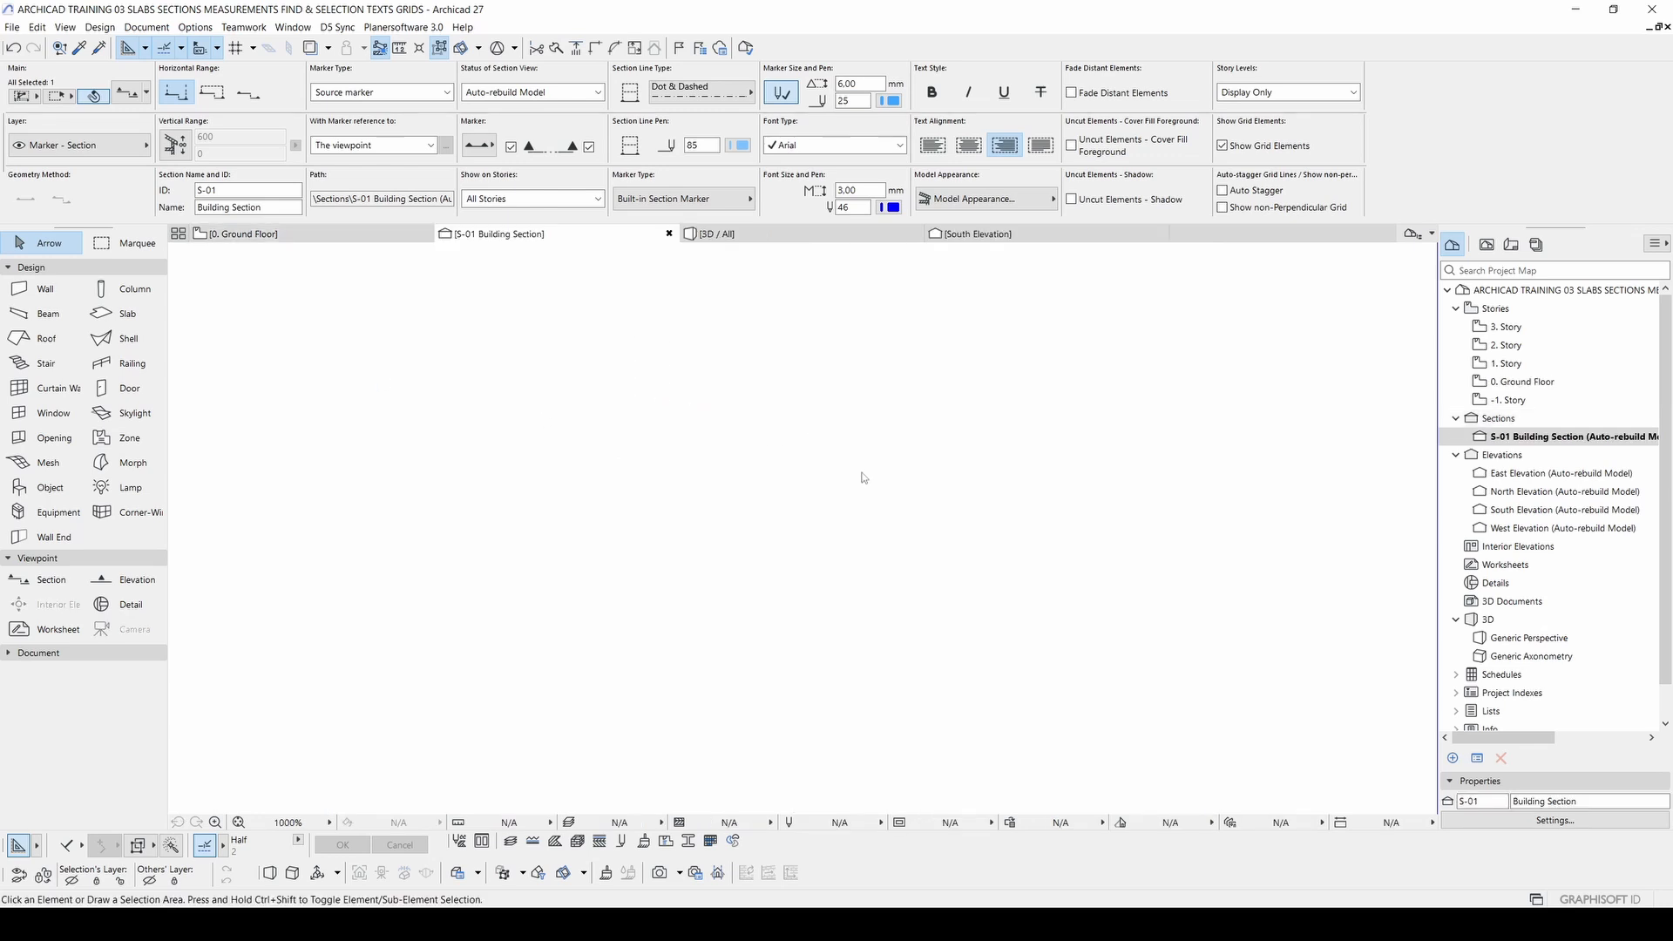
Step: Select the slab between the cut walls and examine its height in the section relative to the story levels
{"action": "scroll", "coordinate": [908, 636], "scroll_direction": "up", "scroll_amount": 5}
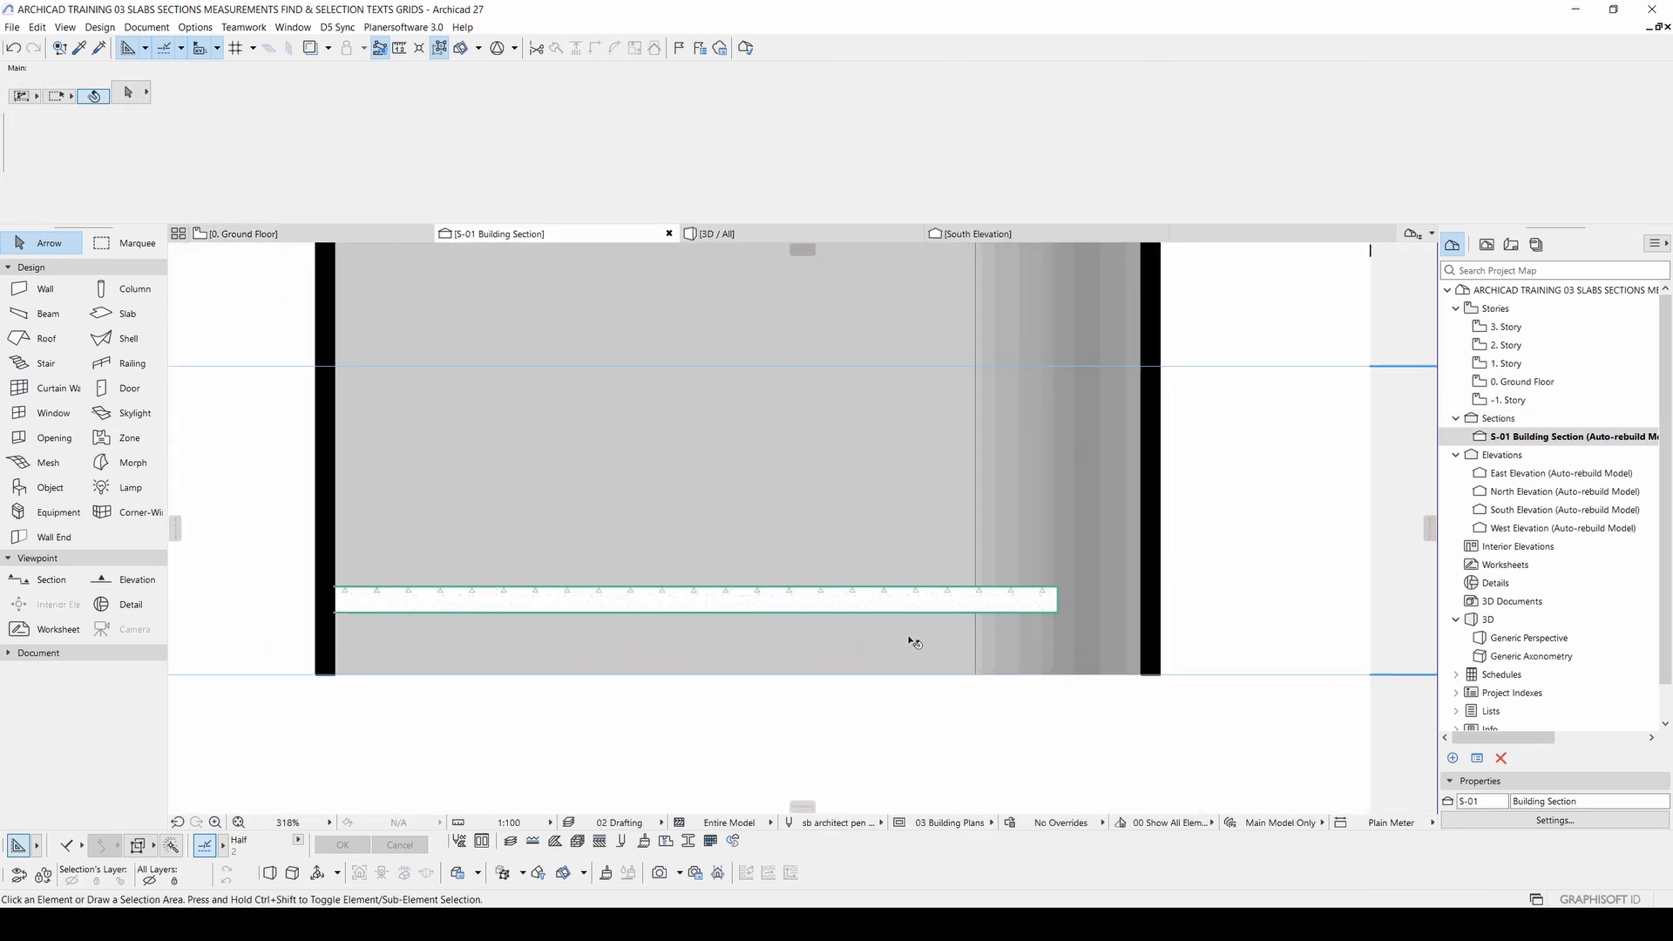
{"action": "left_click", "coordinate": [543, 610]}
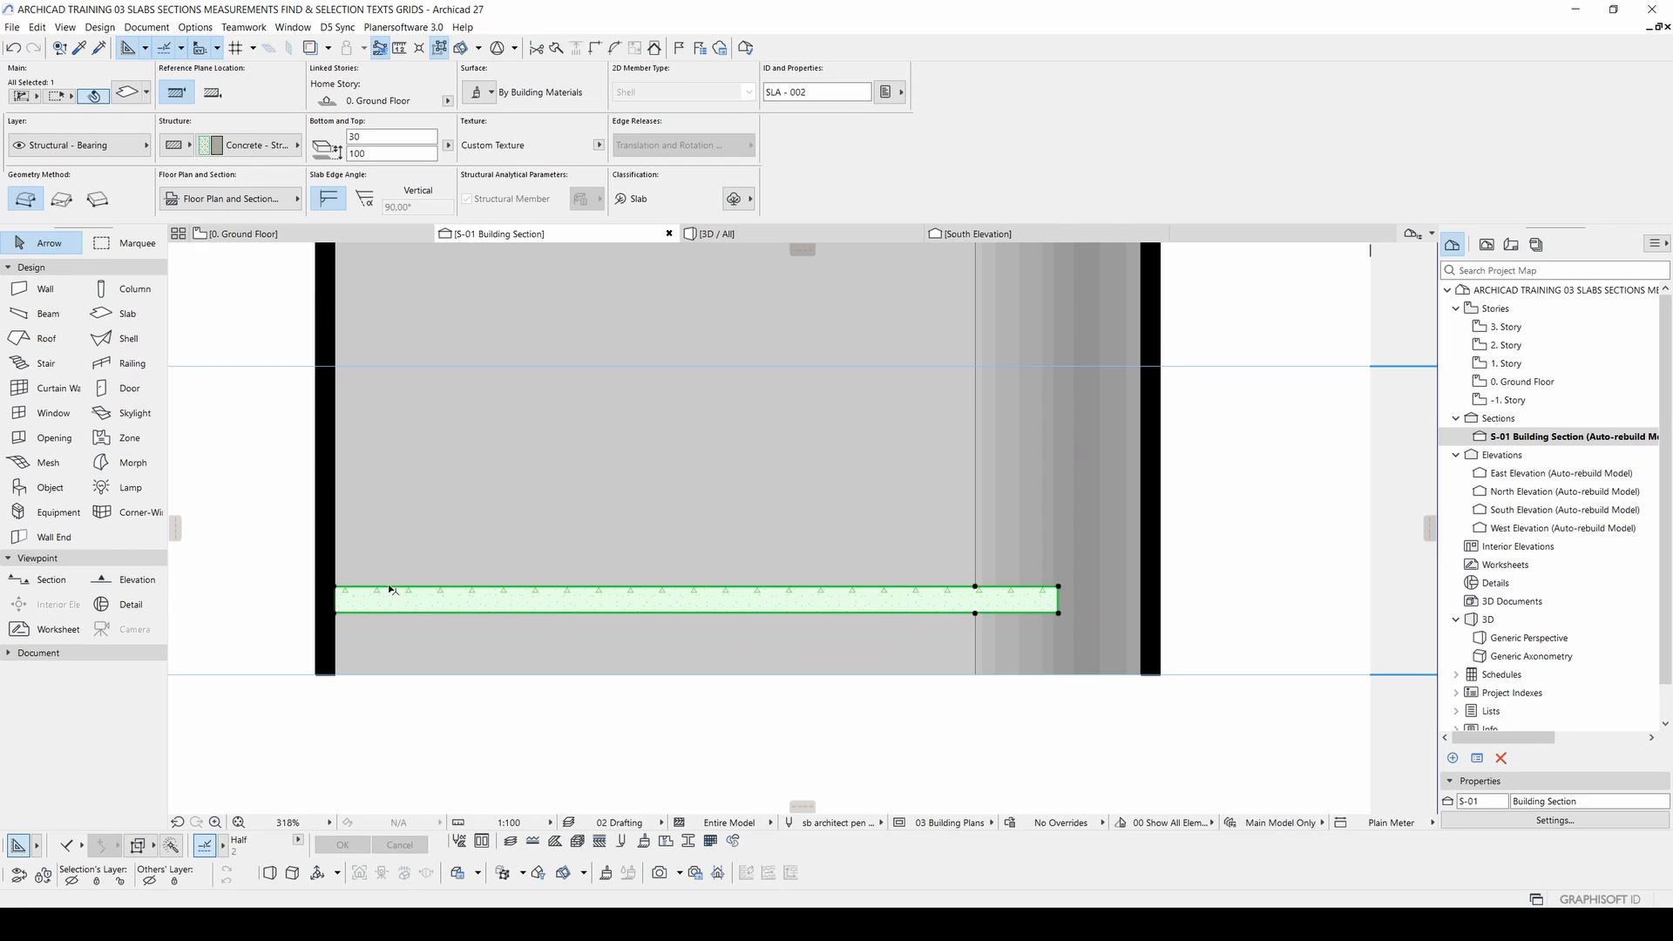
{"action": "scroll", "coordinate": [392, 590], "scroll_direction": "down", "scroll_amount": 3}
{"action": "middle_click_drag", "start_coordinate": [338, 559], "coordinate": [515, 577]}
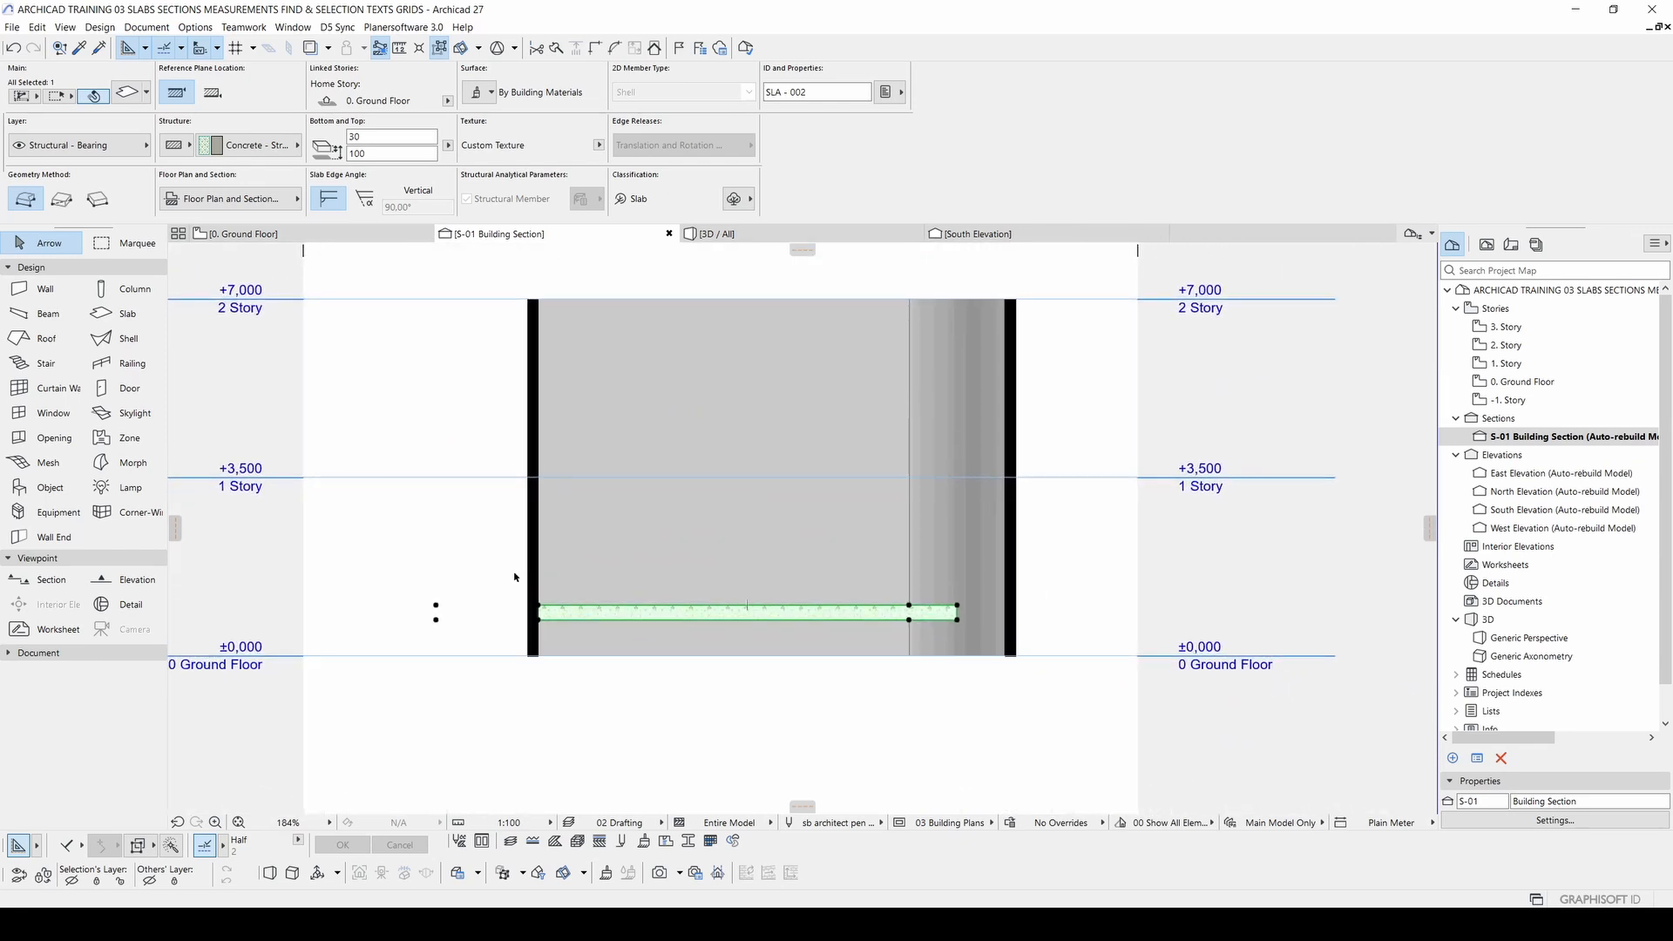
{"action": "left_click", "coordinate": [532, 370]}
{"action": "left_click", "coordinate": [598, 733]}
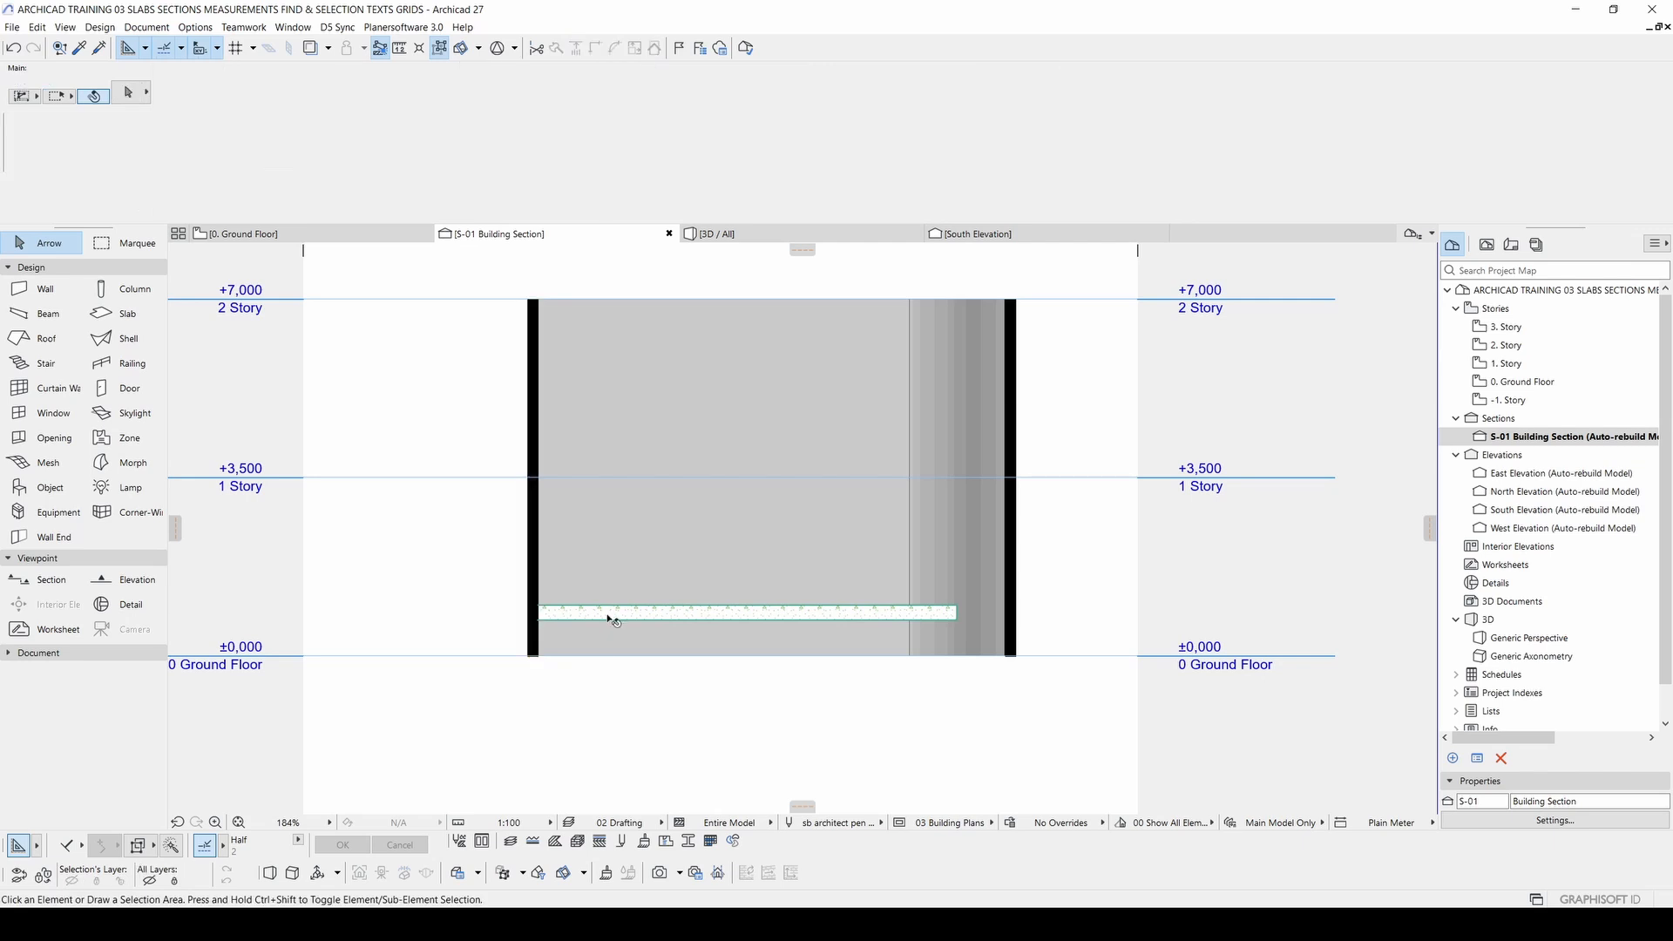
{"action": "left_click", "coordinate": [607, 616]}
{"action": "scroll", "coordinate": [592, 601], "scroll_direction": "up", "scroll_amount": 4}
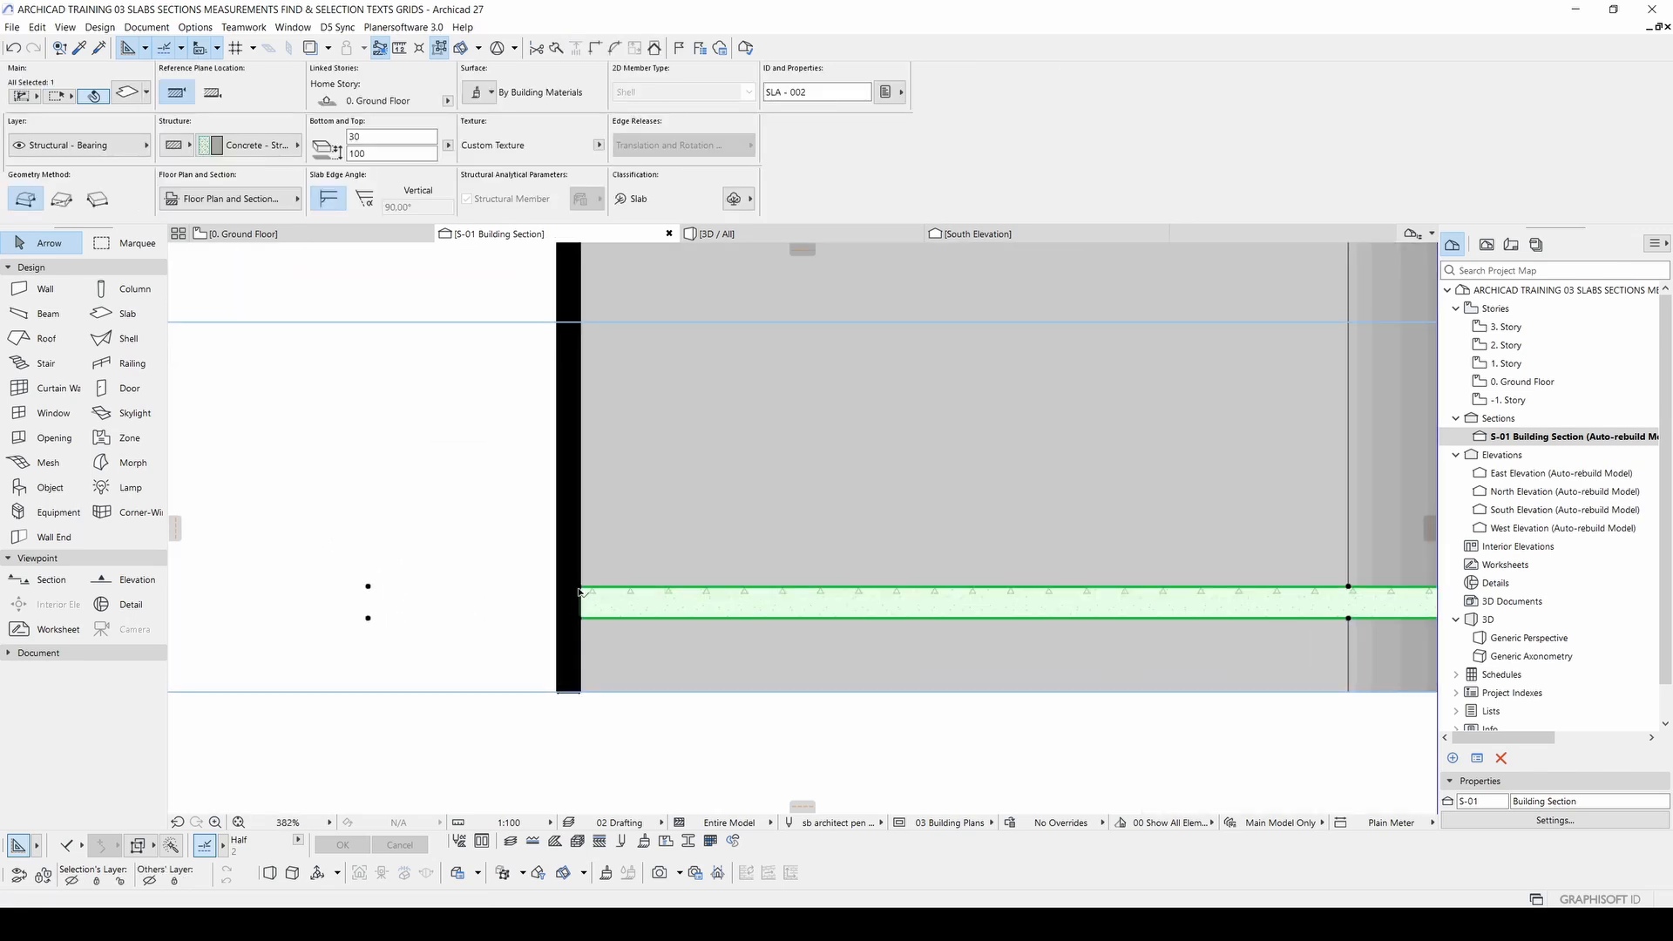
{"action": "scroll", "coordinate": [595, 591], "scroll_direction": "up", "scroll_amount": 2}
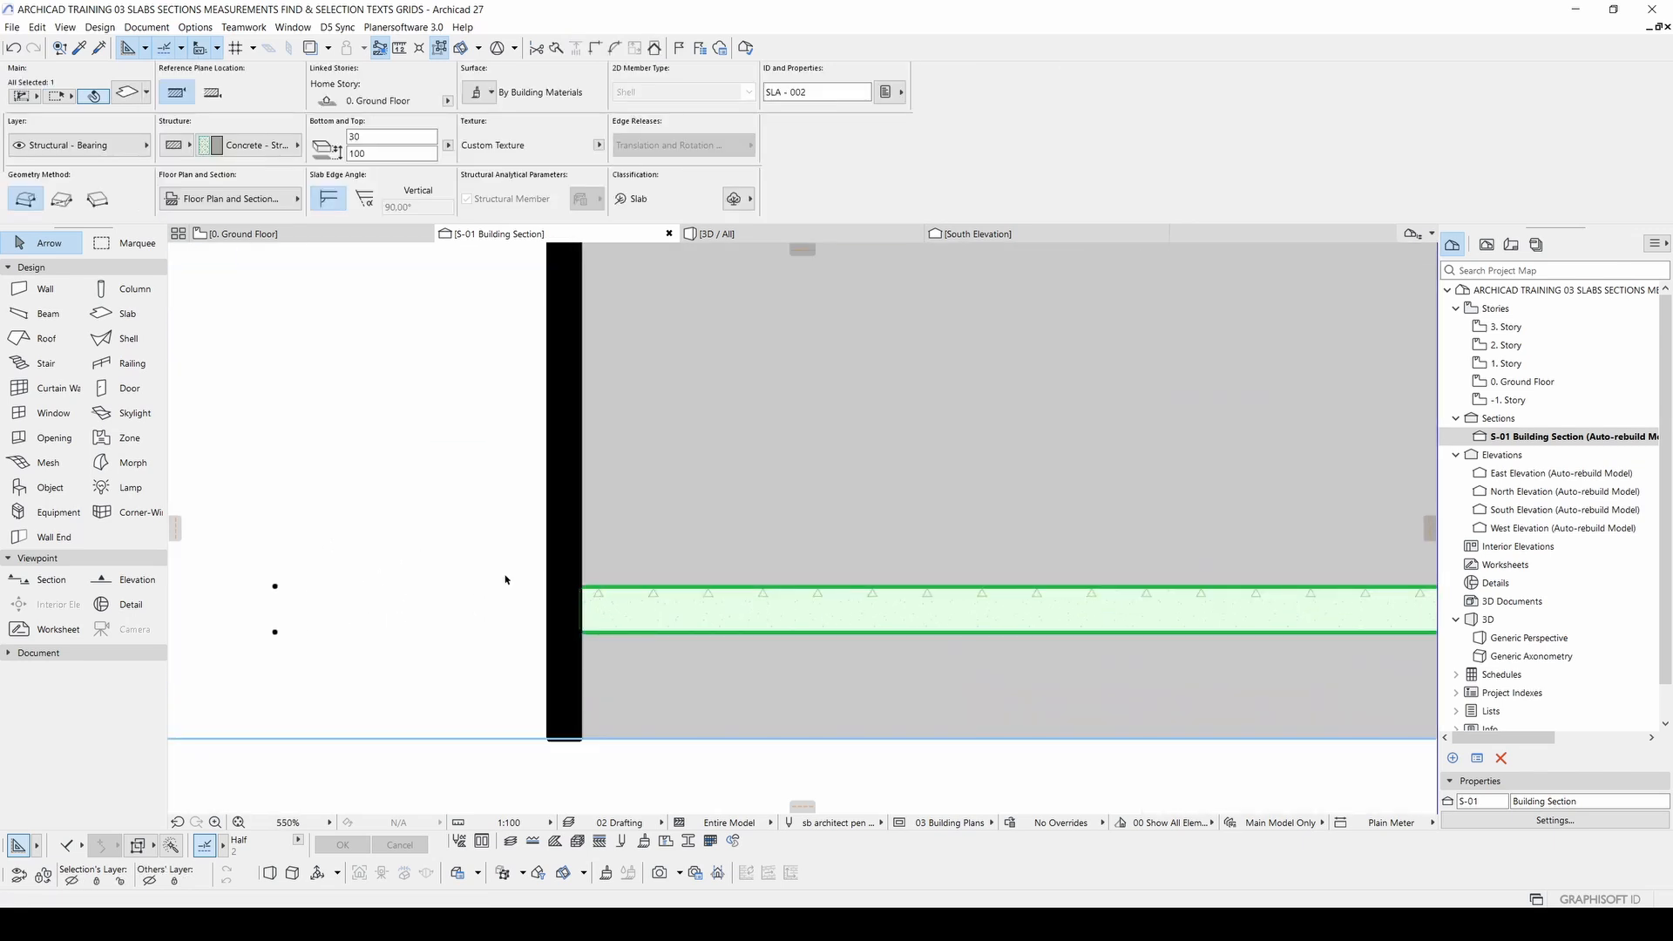
{"action": "scroll", "coordinate": [559, 582], "scroll_direction": "down", "scroll_amount": 2}
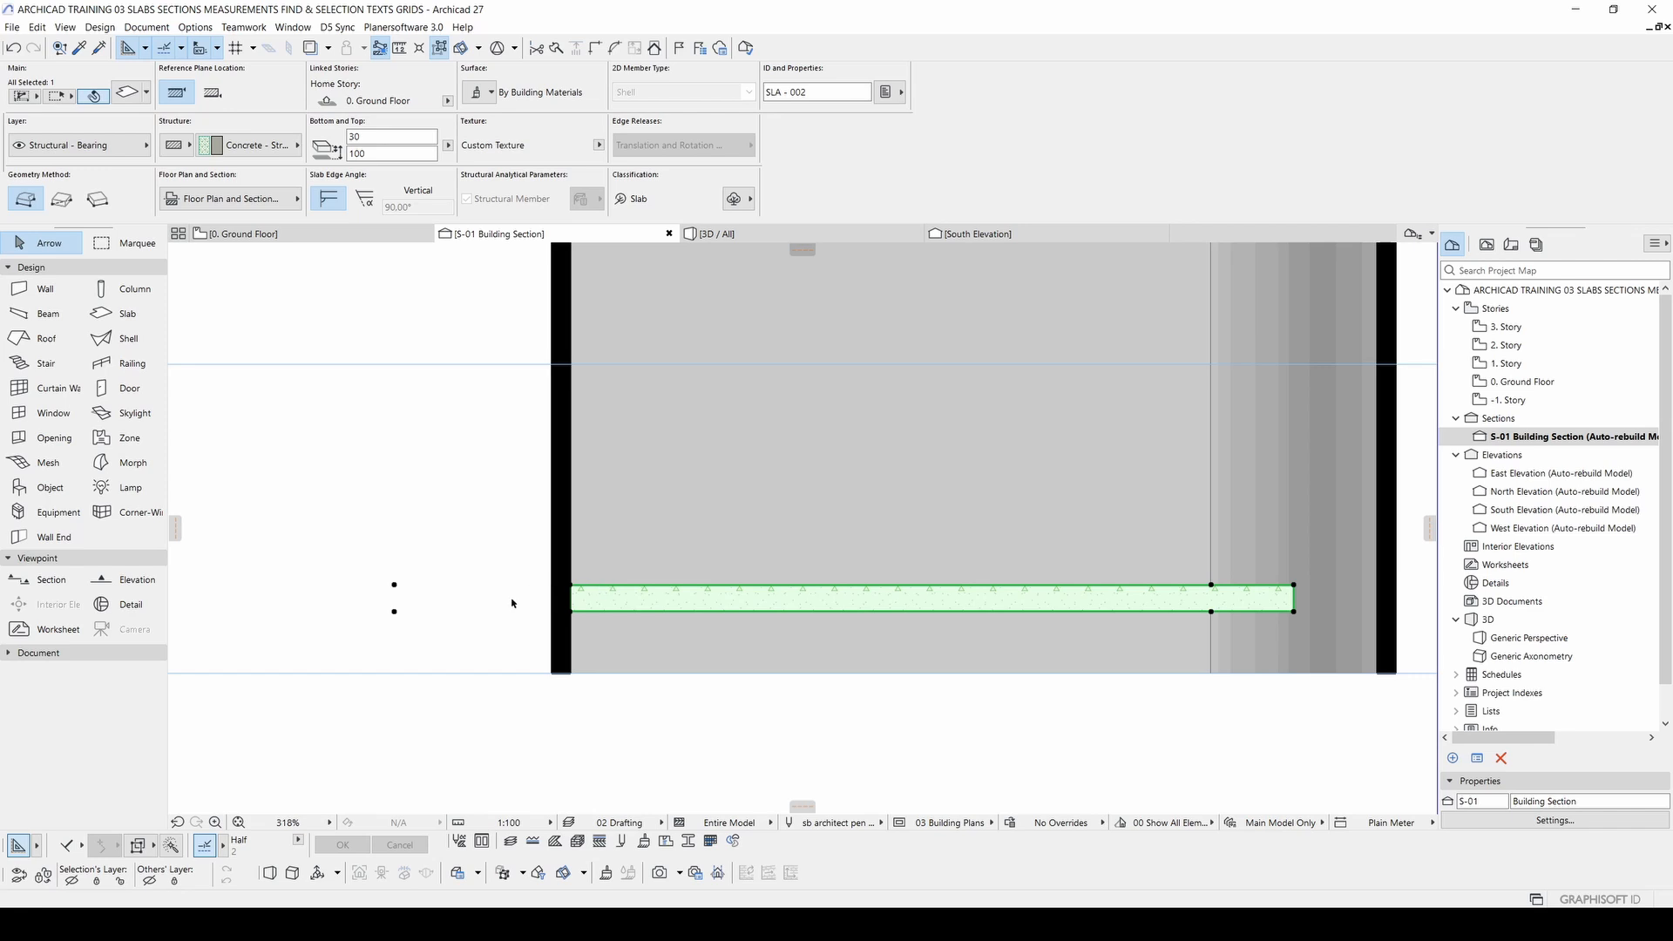
{"action": "scroll", "coordinate": [512, 603], "scroll_direction": "down", "scroll_amount": 1}
{"action": "middle_click_drag", "start_coordinate": [481, 608], "coordinate": [781, 624]}
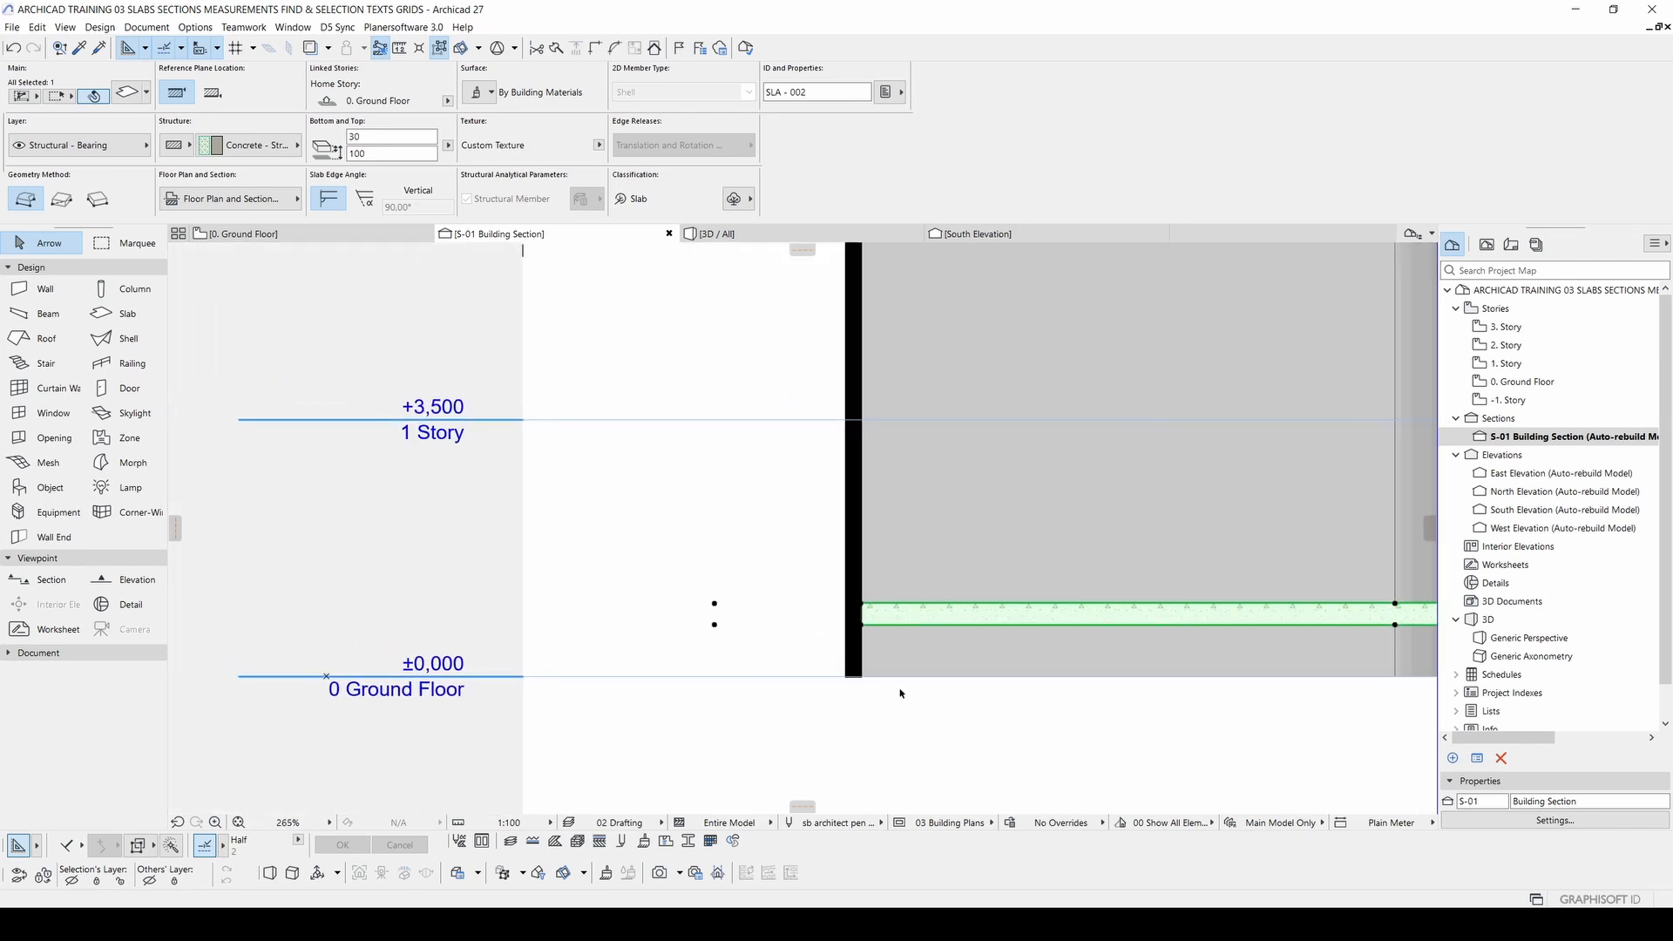
Step: Measure the vertical distance from the slab's top surface down to the ground floor level line
{"action": "key", "text": "m"}
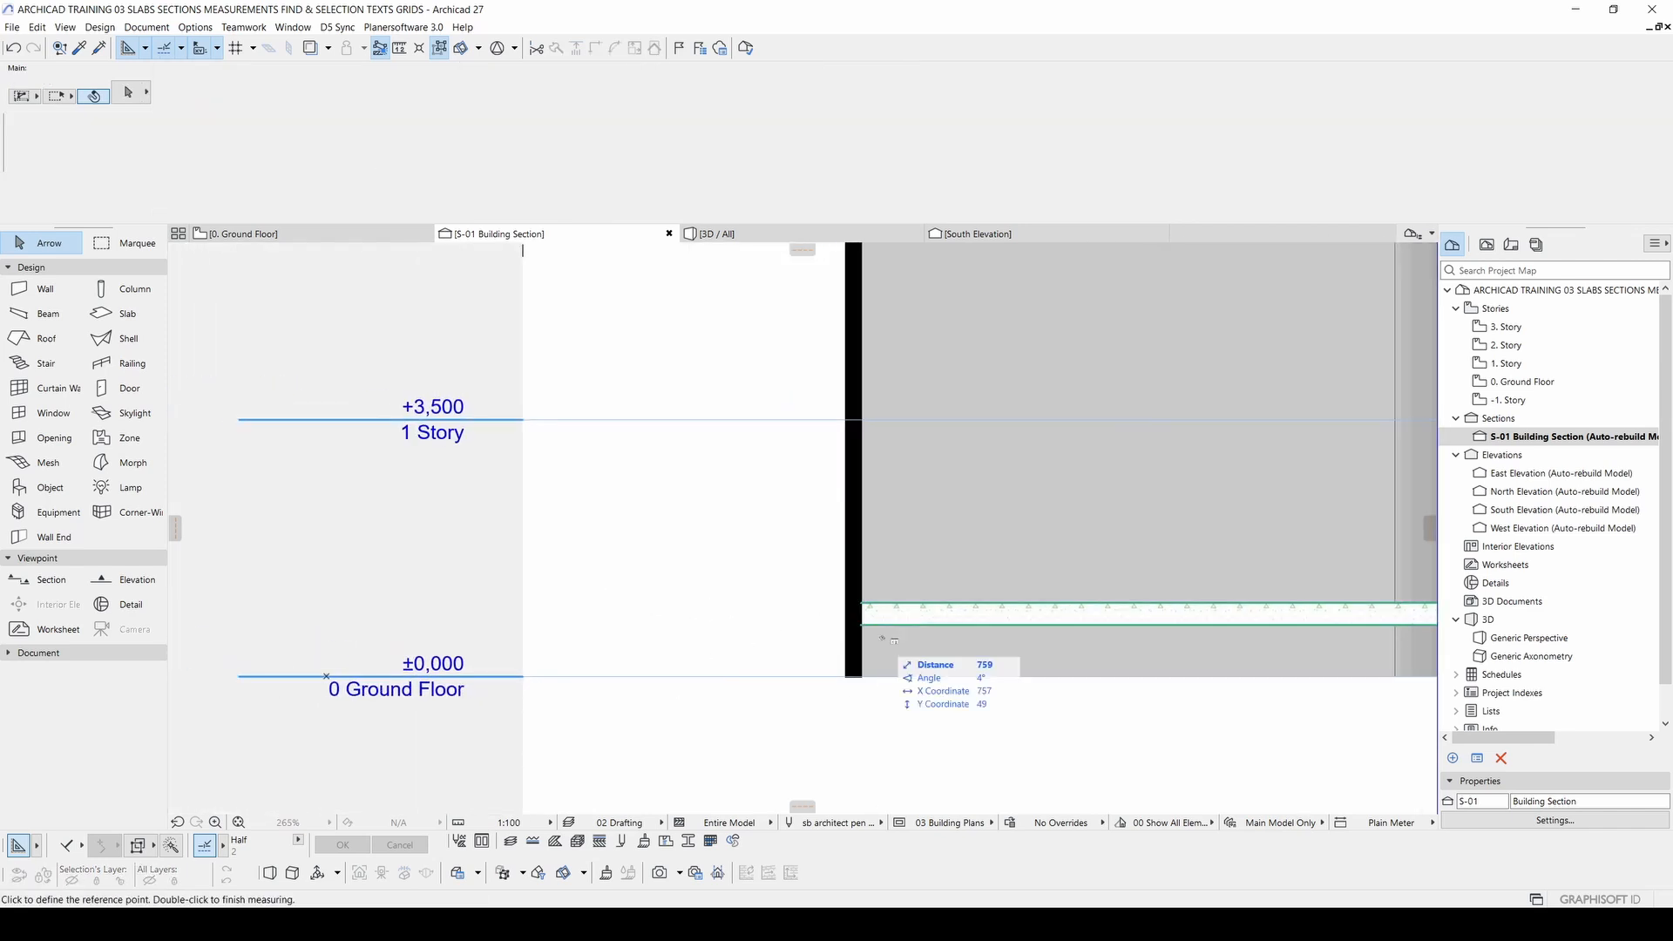
{"action": "left_click", "coordinate": [897, 603]}
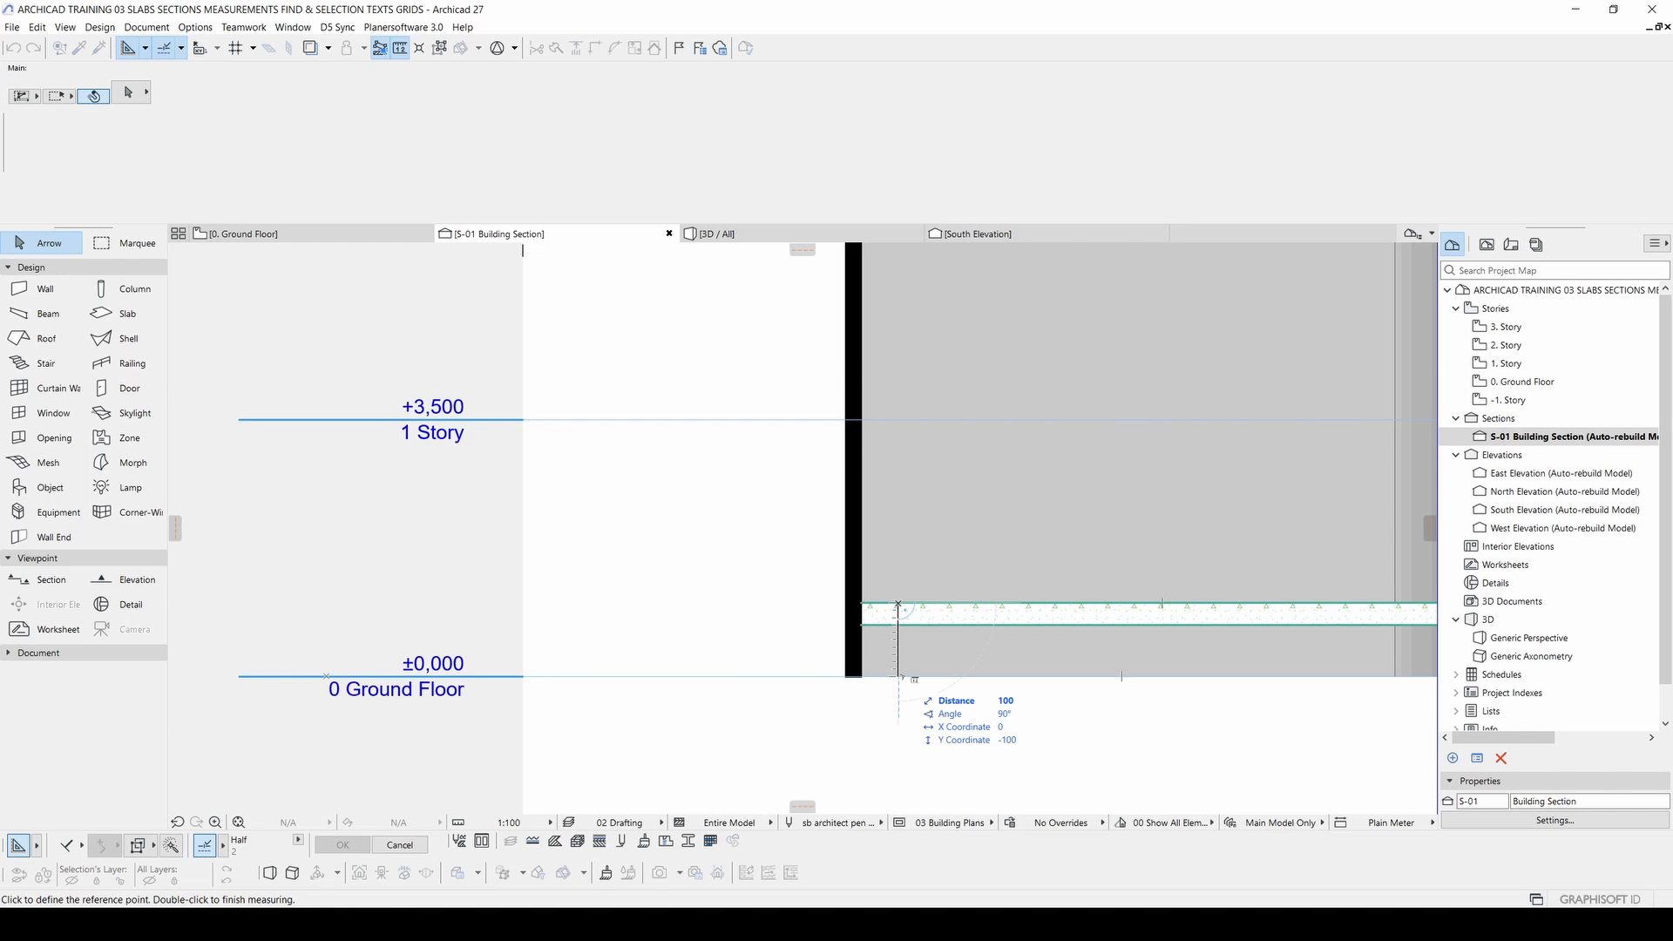
{"action": "key", "text": "Escape"}
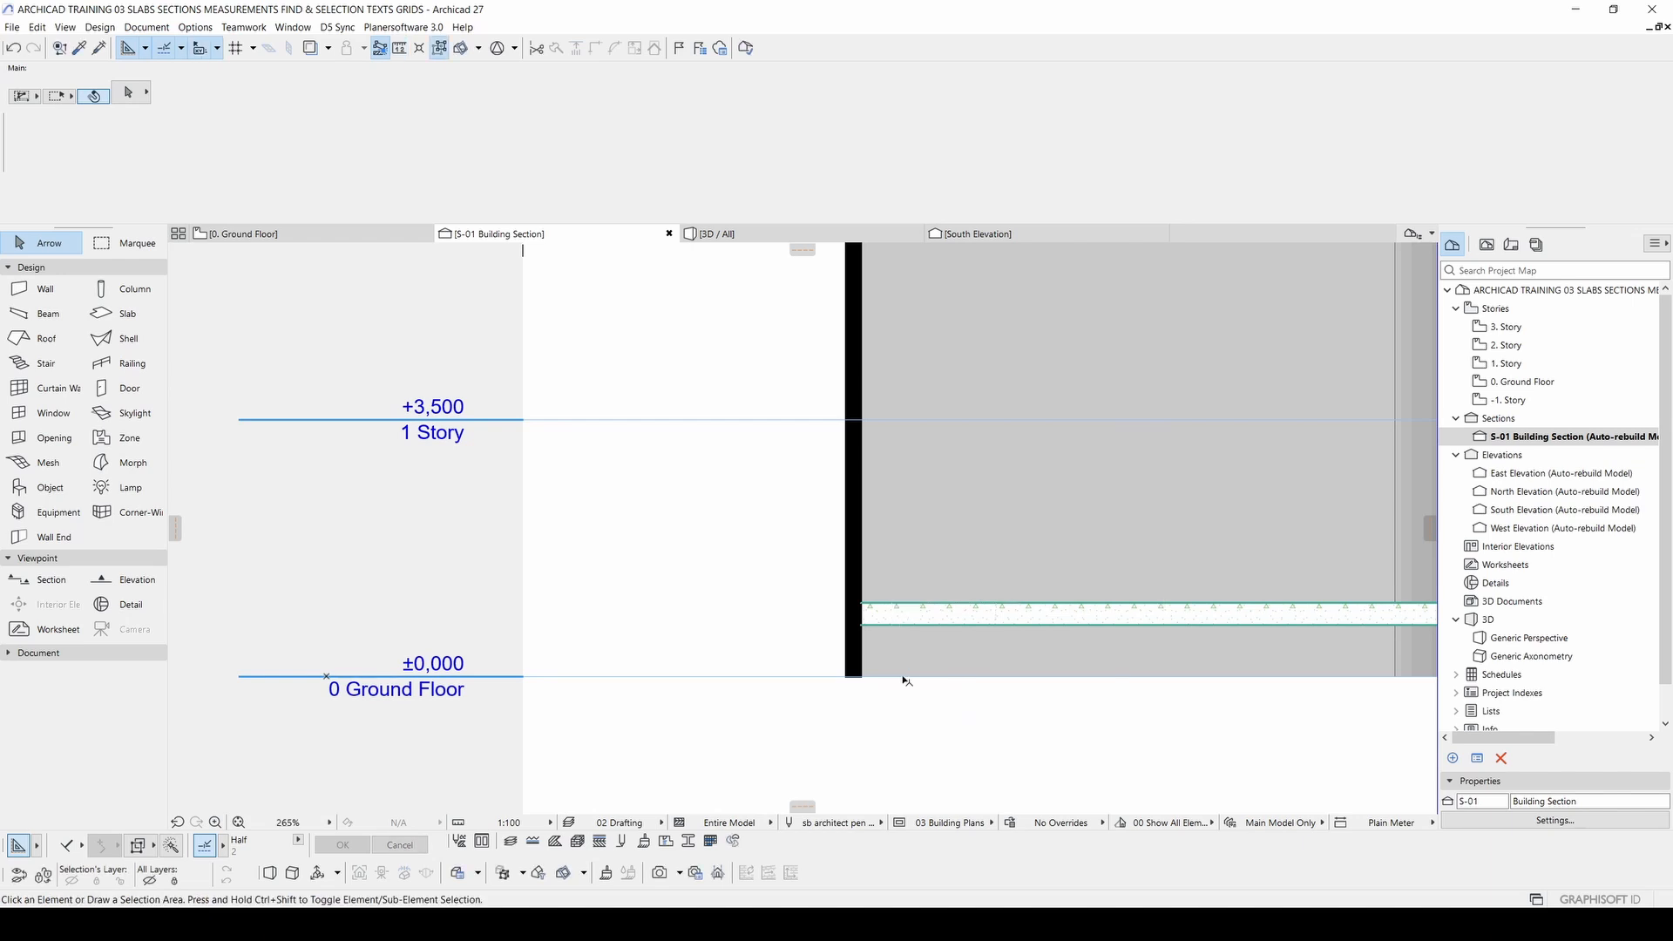
{"action": "middle_click_drag", "start_coordinate": [1129, 600], "coordinate": [859, 588]}
{"action": "scroll", "coordinate": [860, 587], "scroll_direction": "down", "scroll_amount": 1}
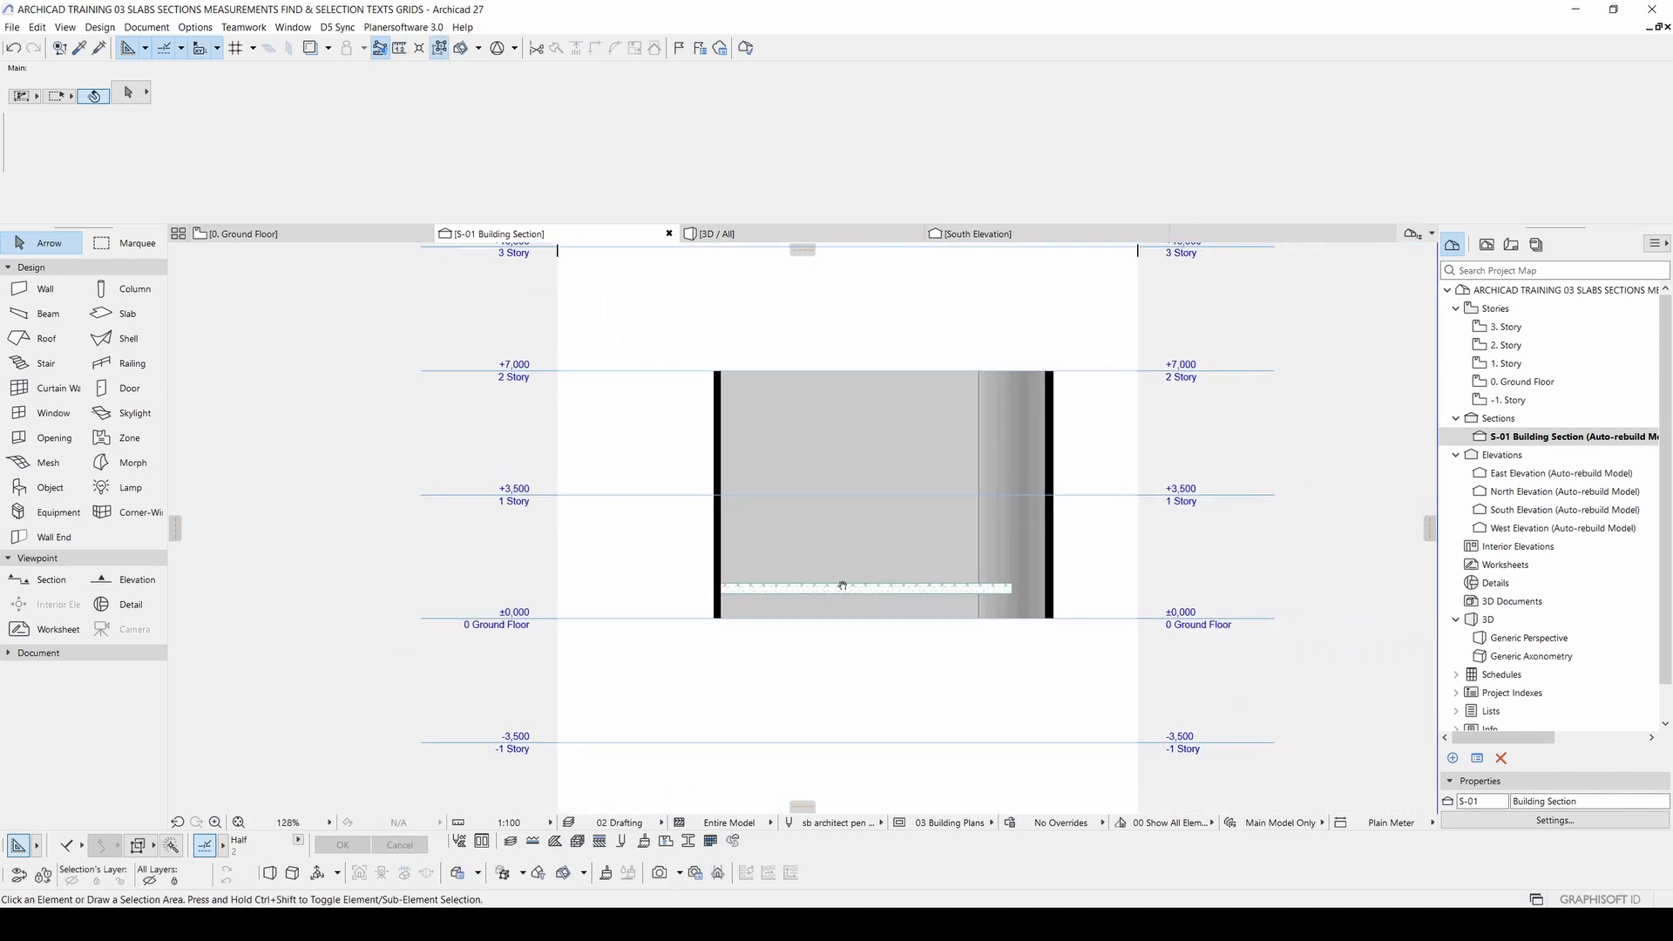
Step: On the ground floor plan, move the section line east of both slabs and open its view
{"action": "key", "text": "F2"}
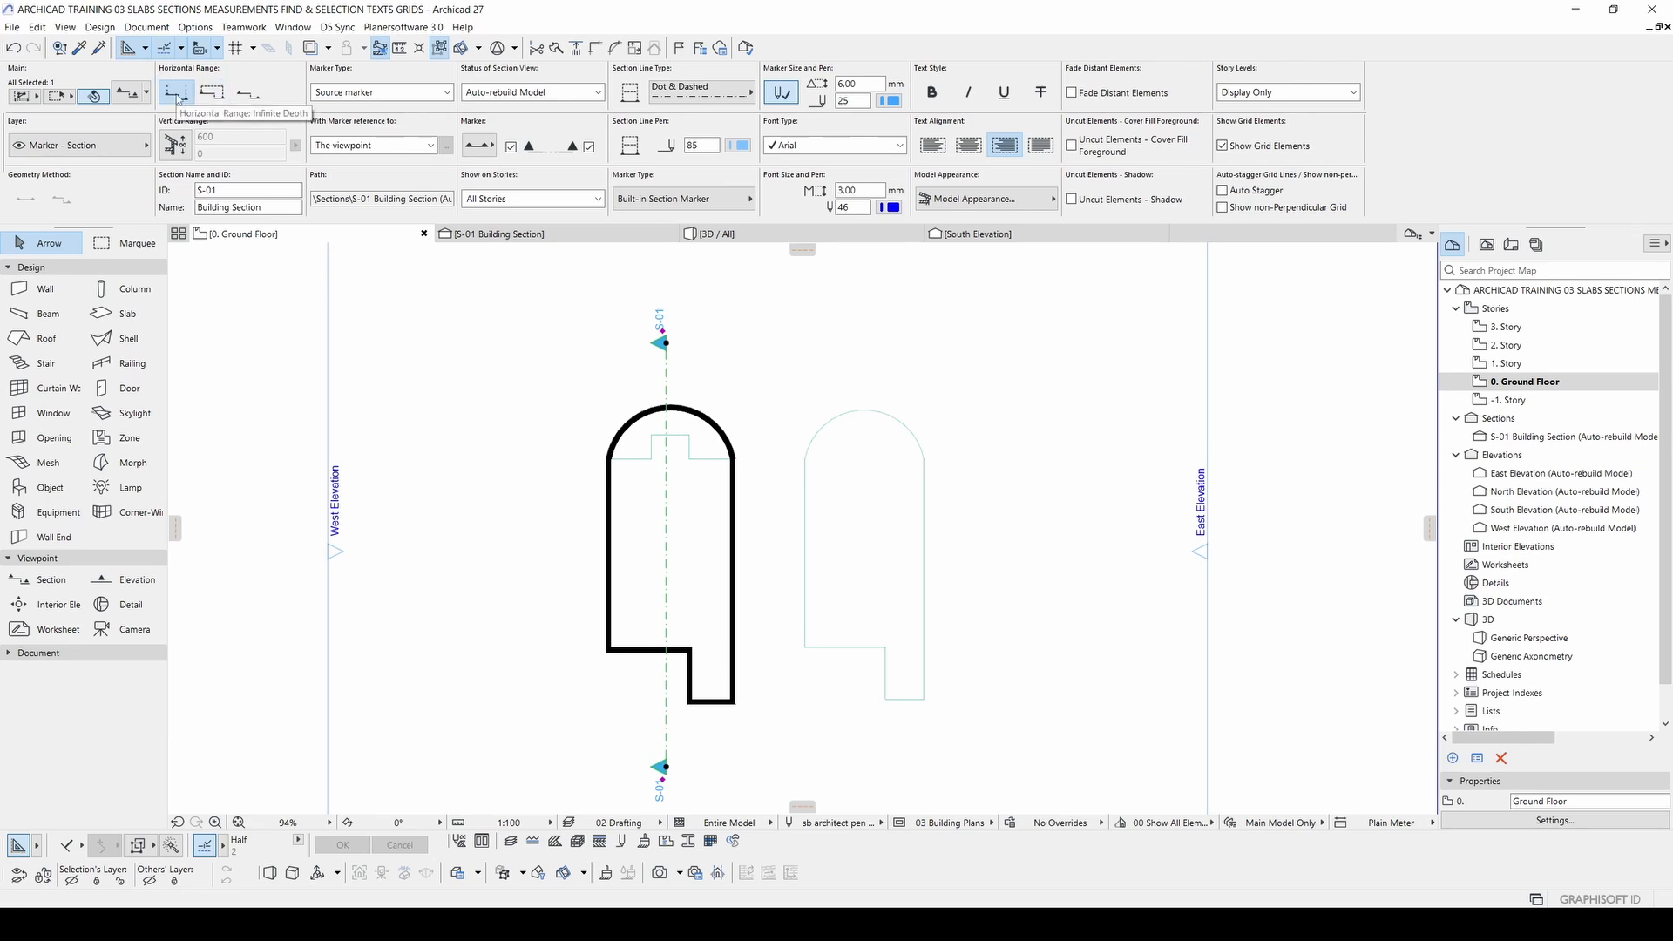
{"action": "left_click", "coordinate": [666, 384]}
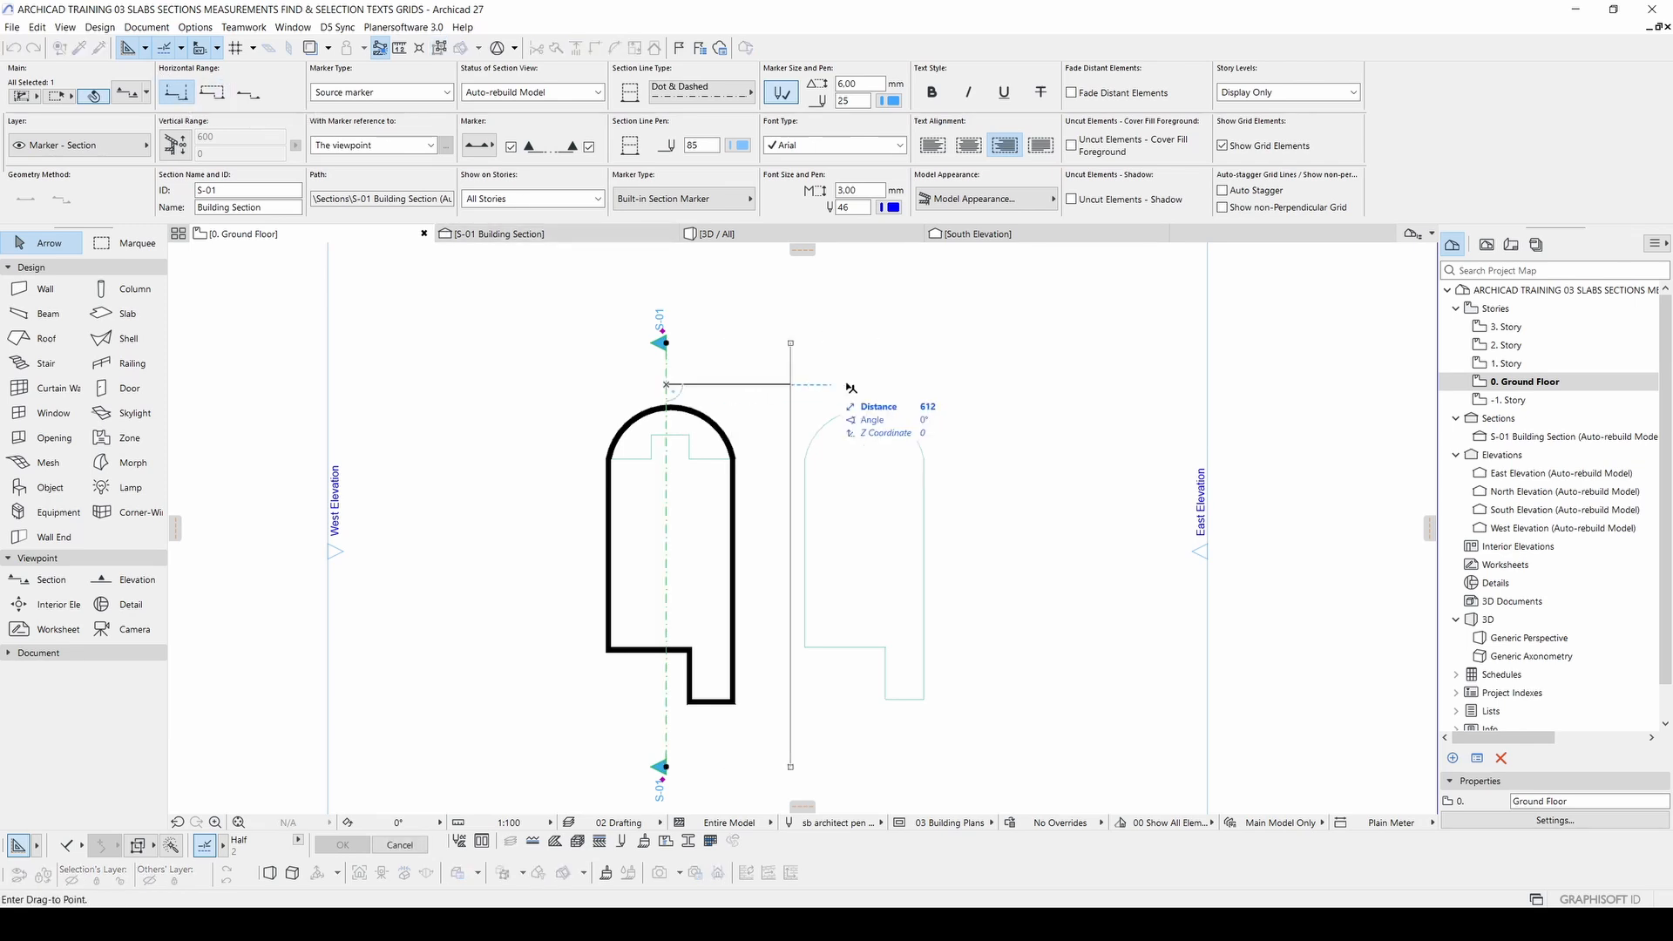
{"action": "left_click", "coordinate": [1090, 386]}
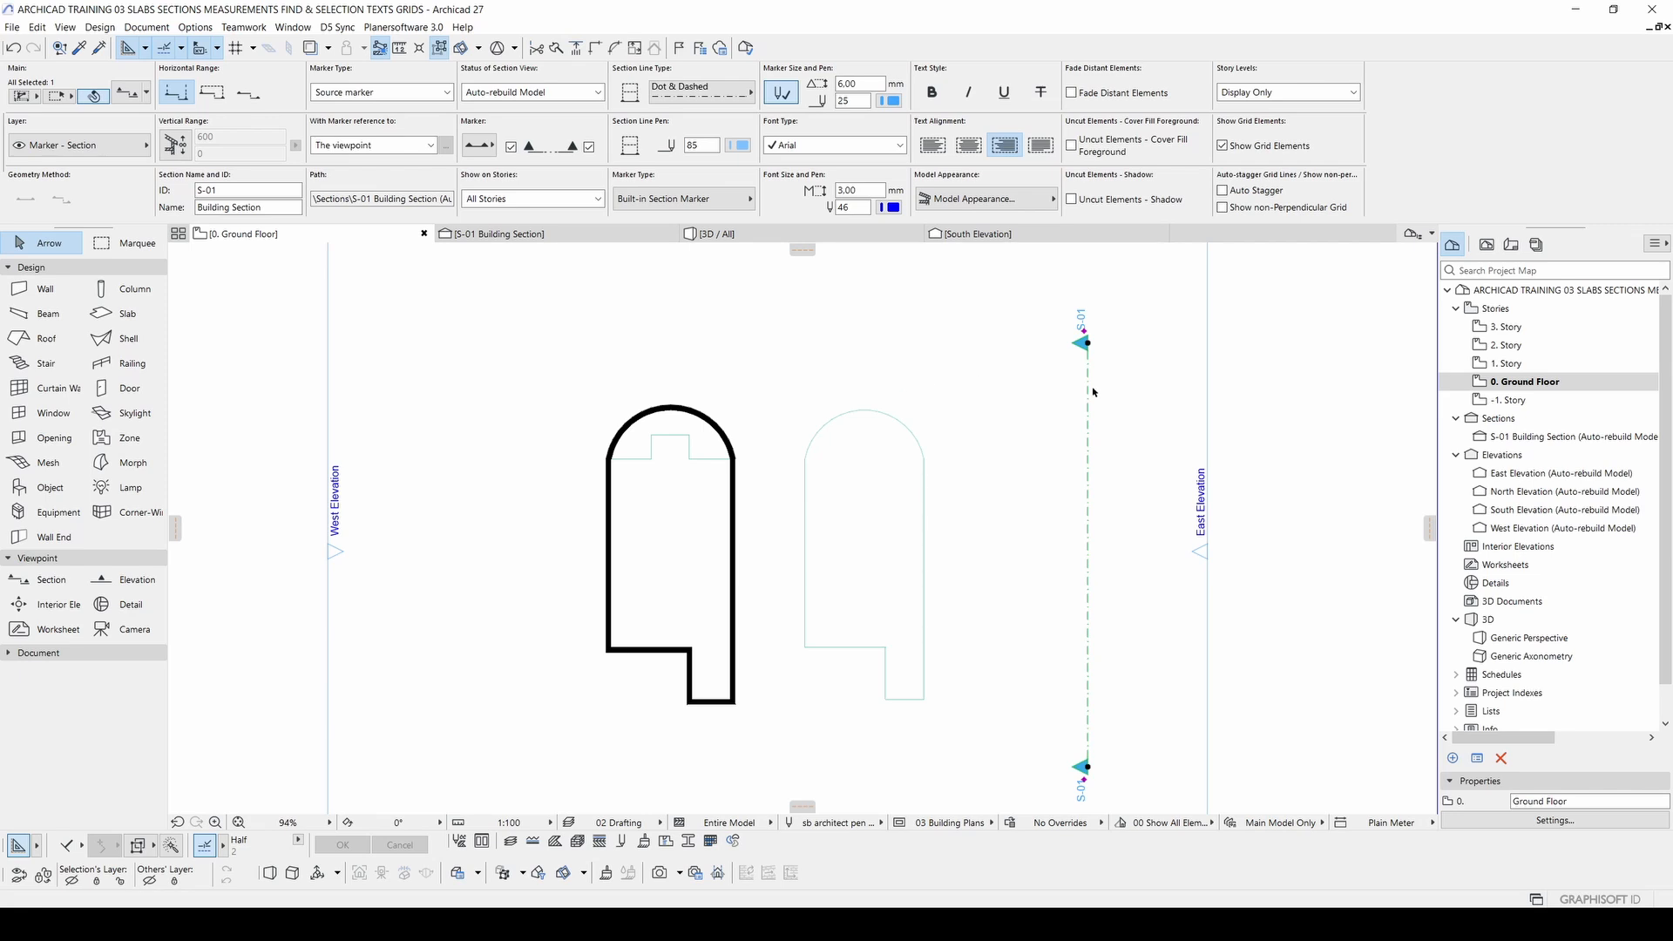
{"action": "right_click", "coordinate": [1093, 392]}
{"action": "left_click", "coordinate": [1142, 448]}
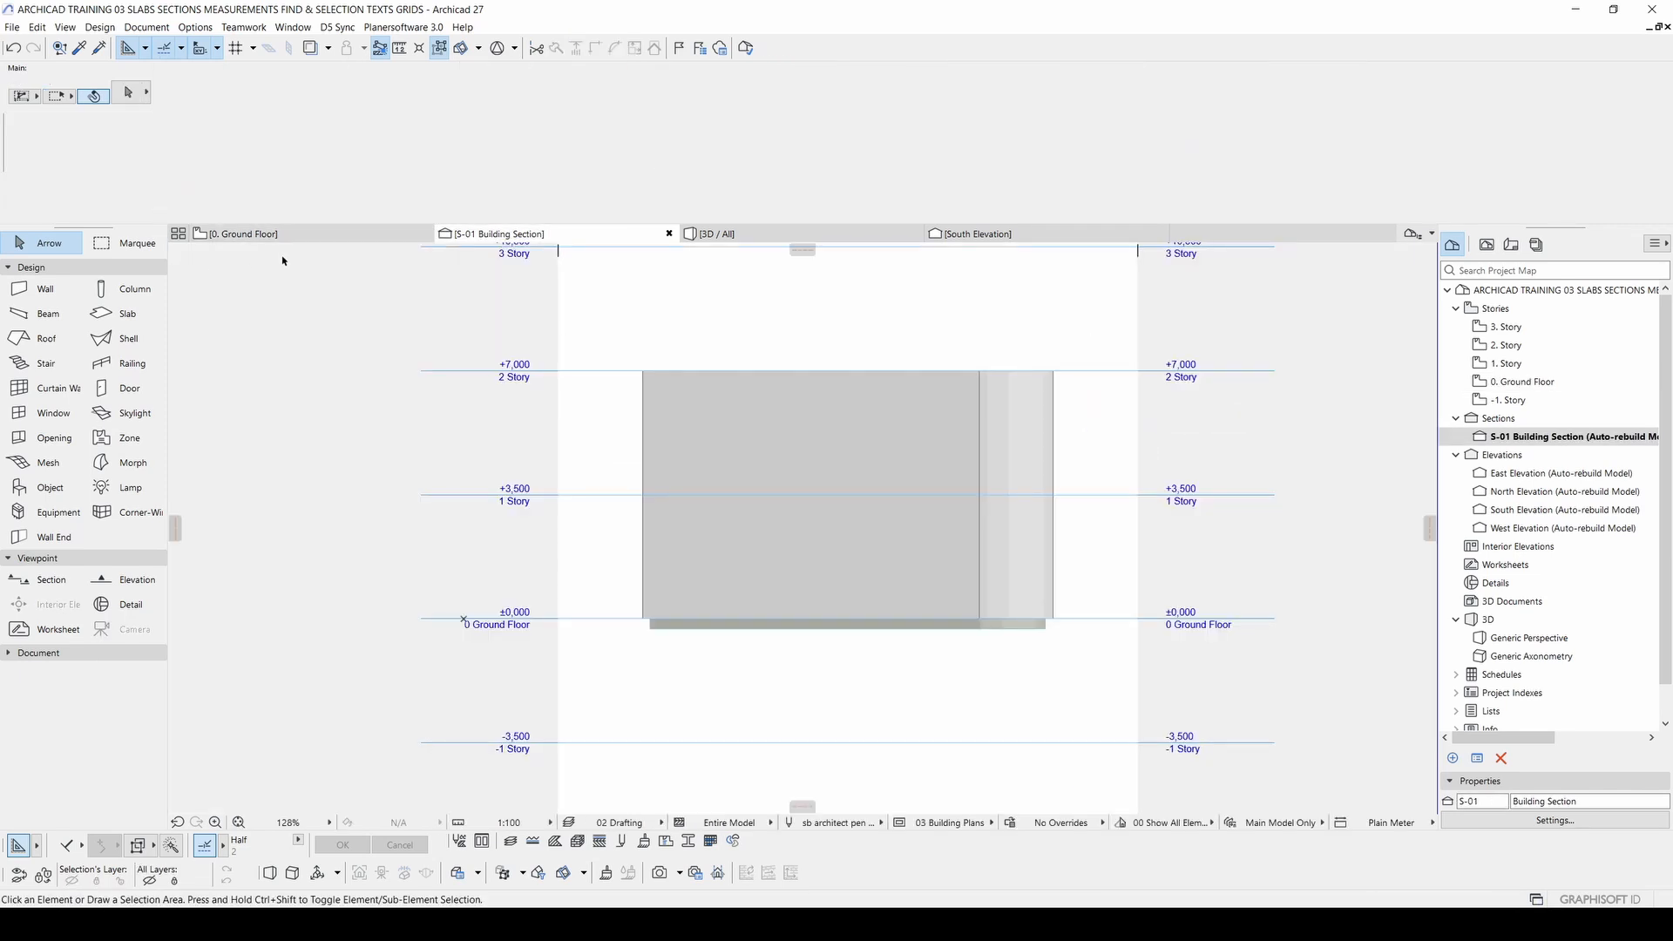
Step: Set the section's horizontal range to limited depth, ending between the walled building and the separate slab, and check its view
{"action": "left_click", "coordinate": [270, 234]}
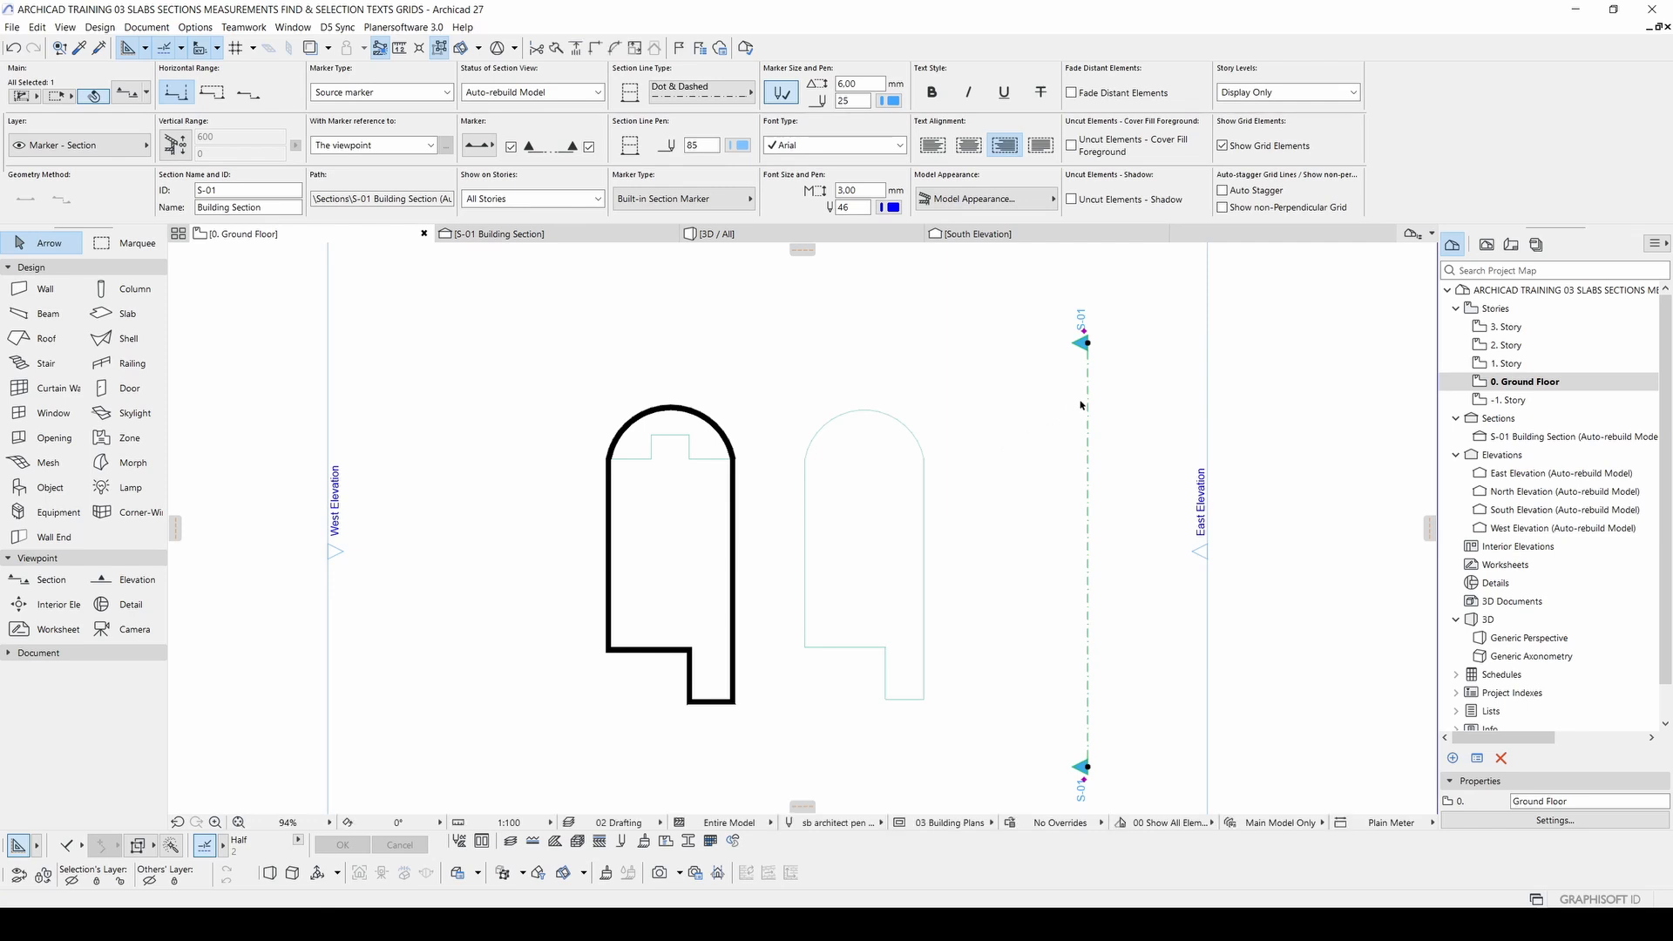
{"action": "left_click", "coordinate": [212, 92]}
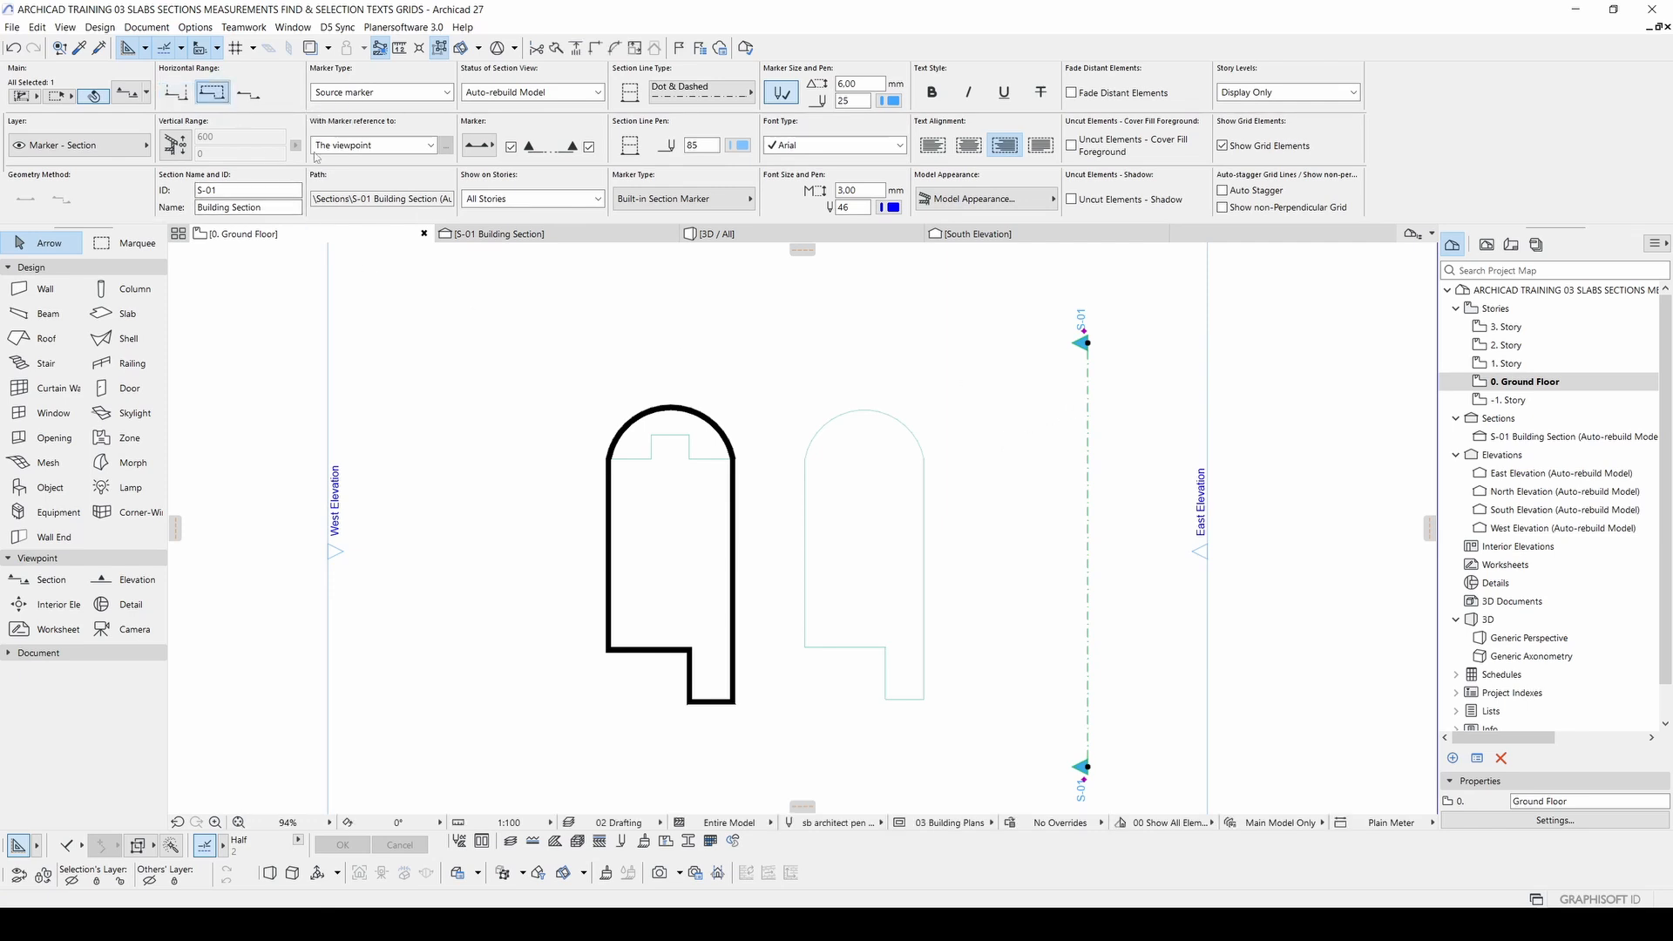
{"action": "left_click", "coordinate": [783, 370]}
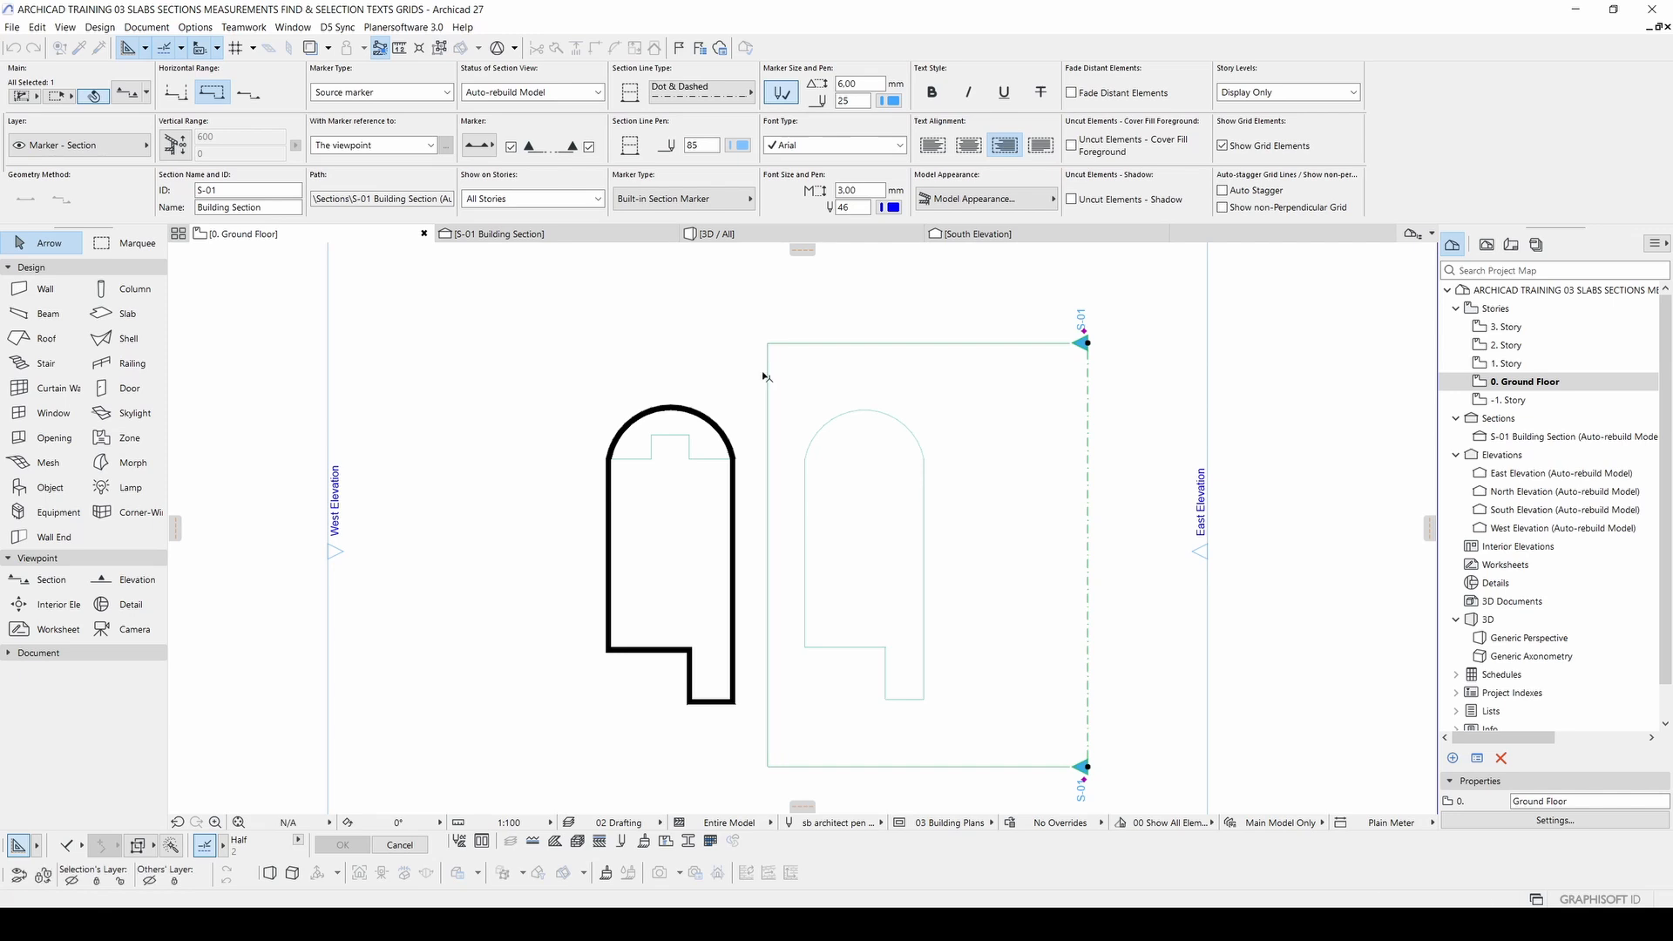
{"action": "left_click", "coordinate": [765, 377]}
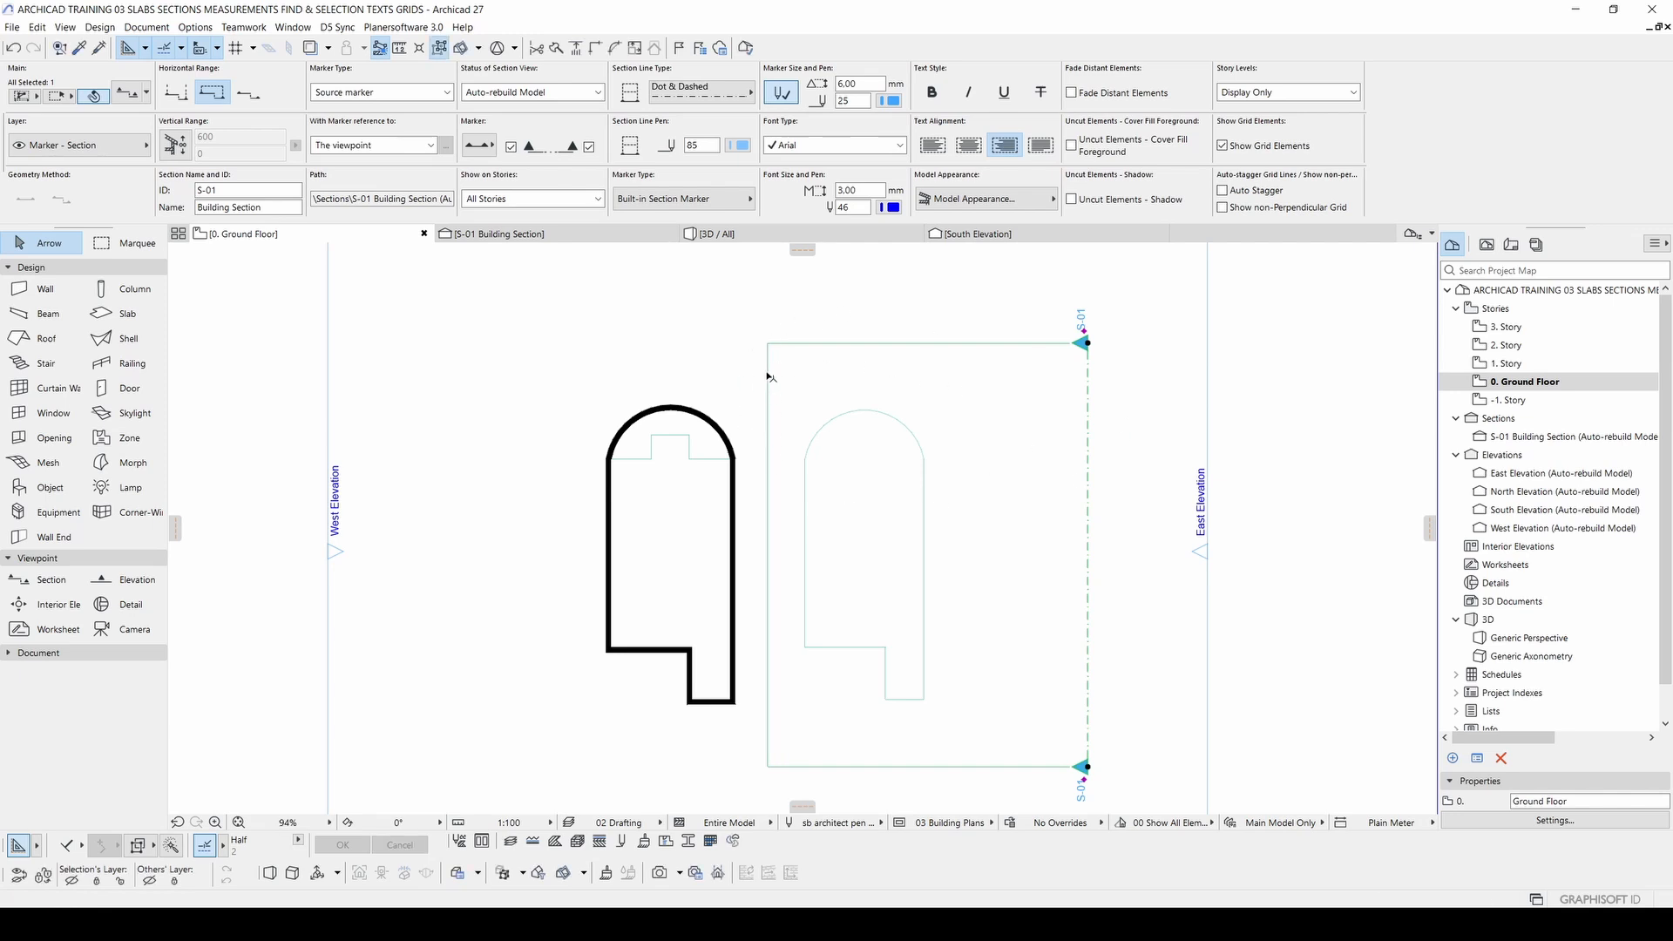
{"action": "left_click", "coordinate": [542, 228]}
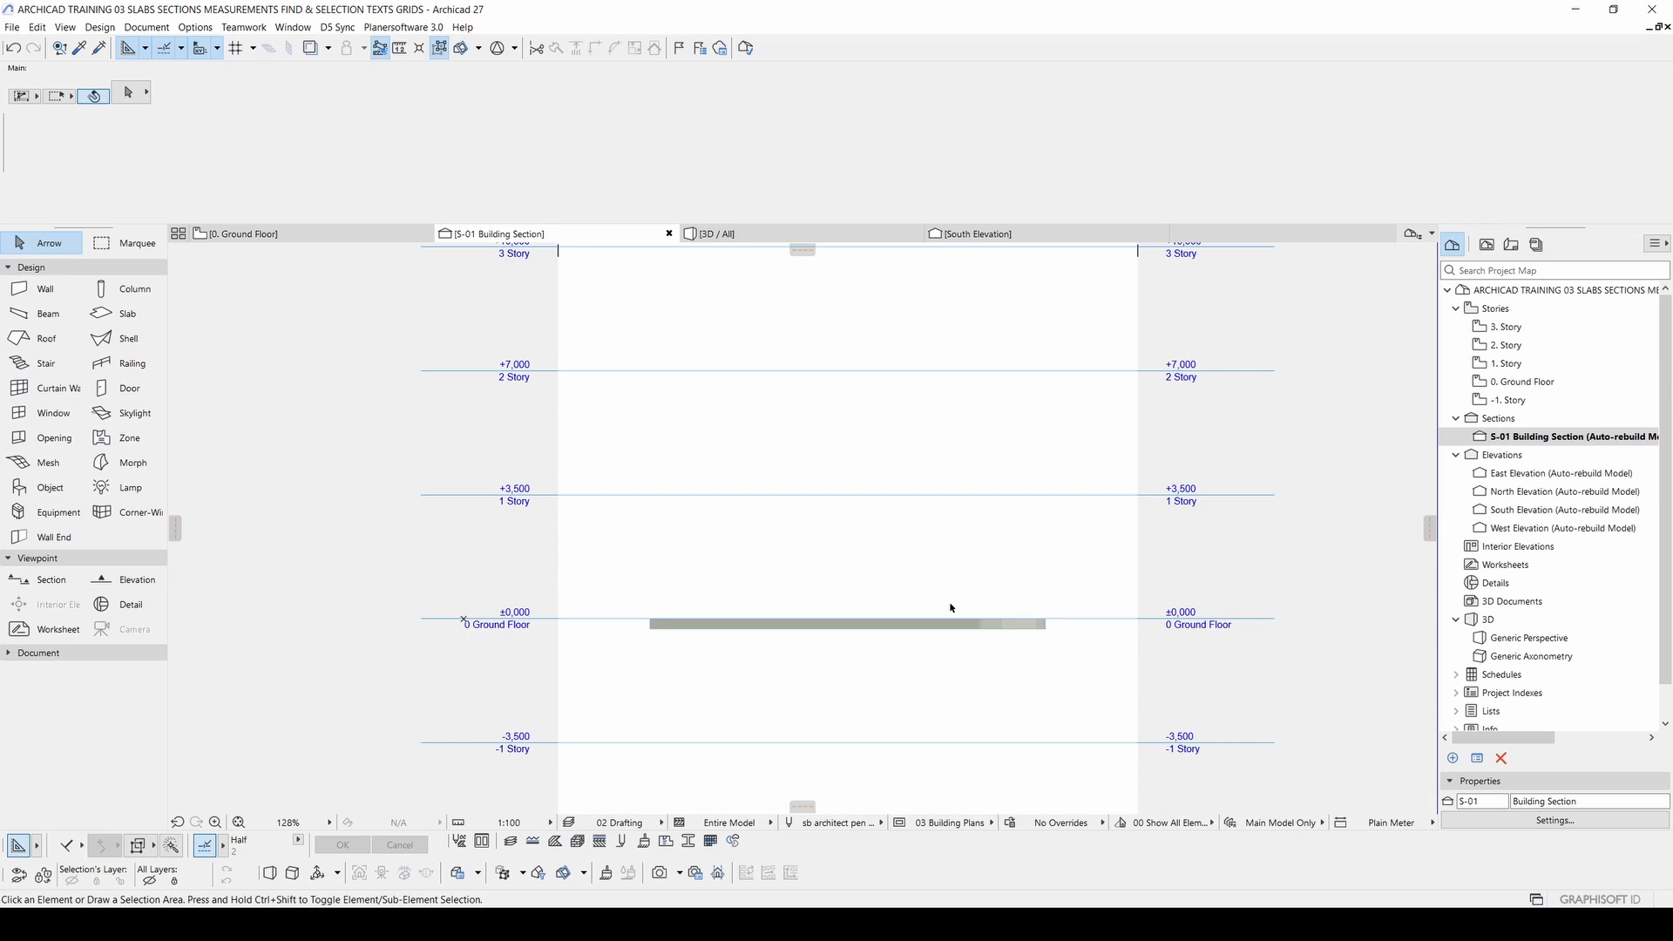
Step: Set the section's horizontal range to zero depth and move its line across the separate slab outside the walls
{"action": "left_click", "coordinate": [235, 233]}
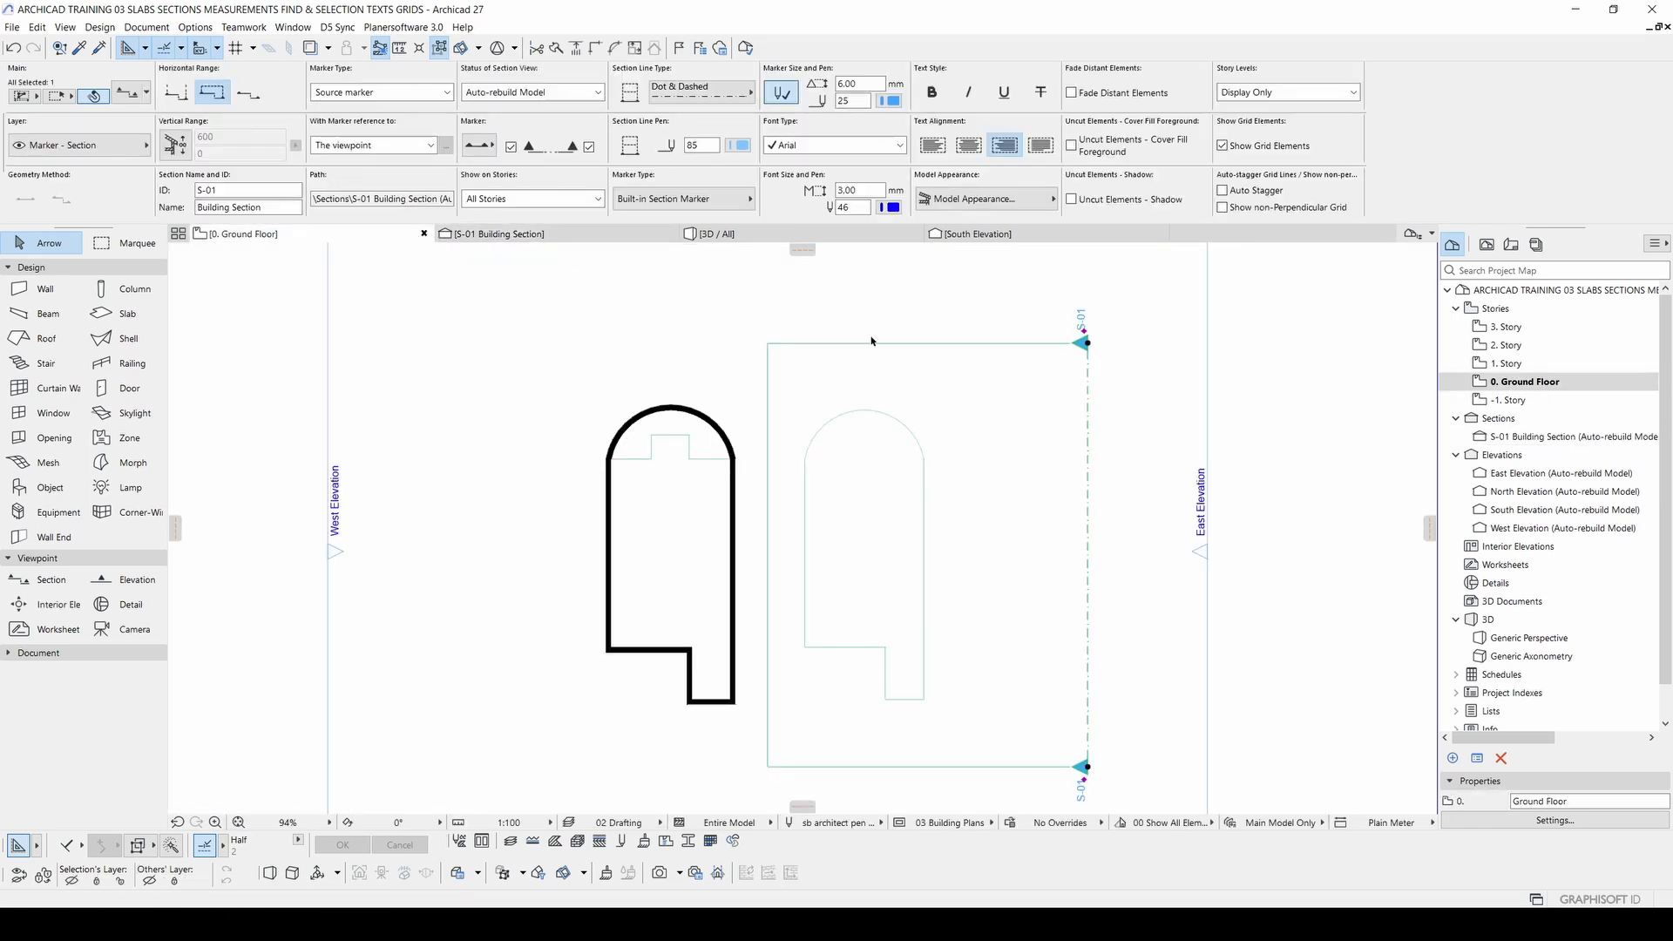
{"action": "left_click", "coordinate": [251, 97]}
{"action": "left_click", "coordinate": [494, 234]}
{"action": "left_click", "coordinate": [235, 233]}
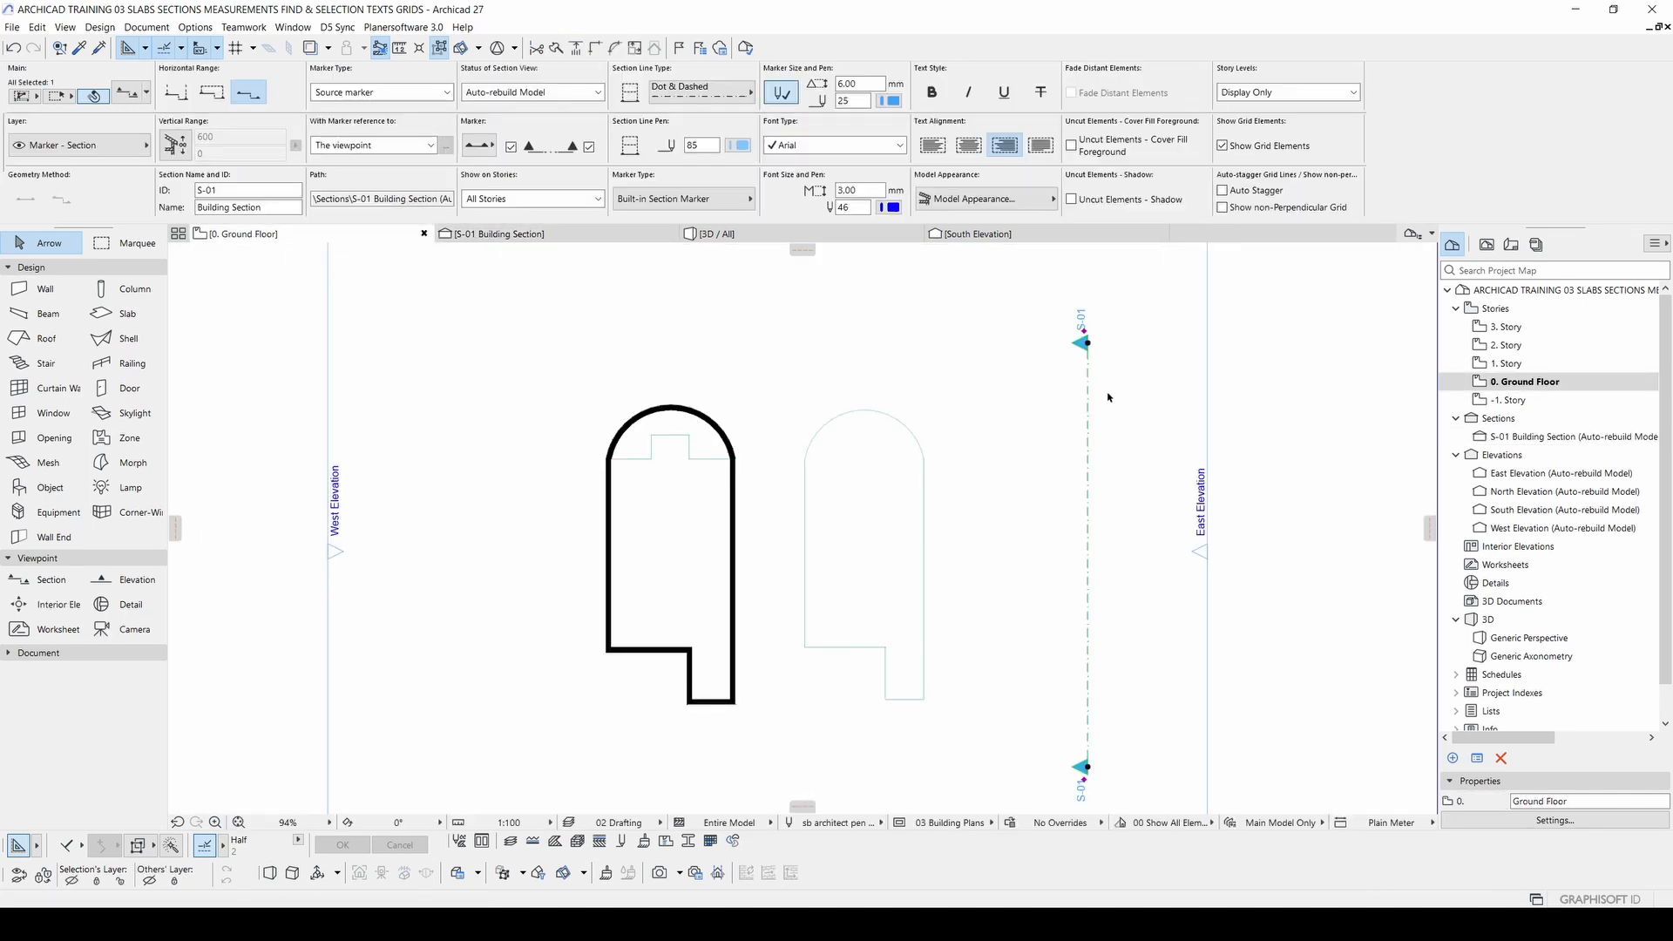
{"action": "left_click_drag", "start_coordinate": [1087, 412], "coordinate": [854, 409]}
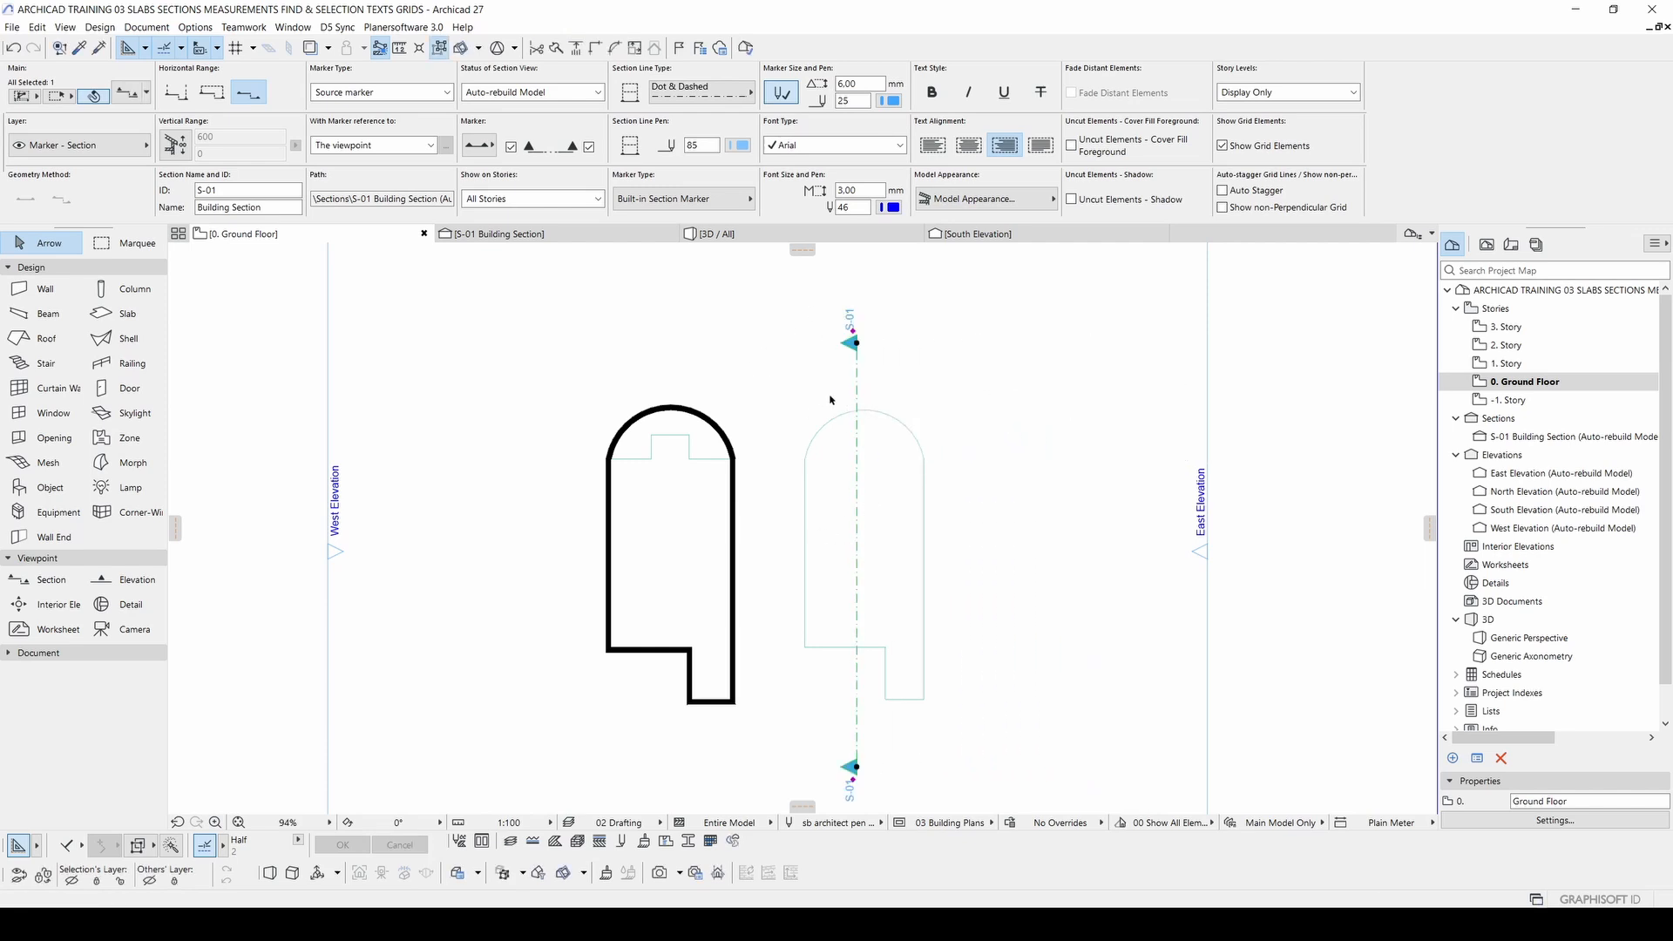
Step: Move the section line across the middle of the walled building and check the section view
{"action": "left_click_drag", "start_coordinate": [857, 409], "coordinate": [671, 402]}
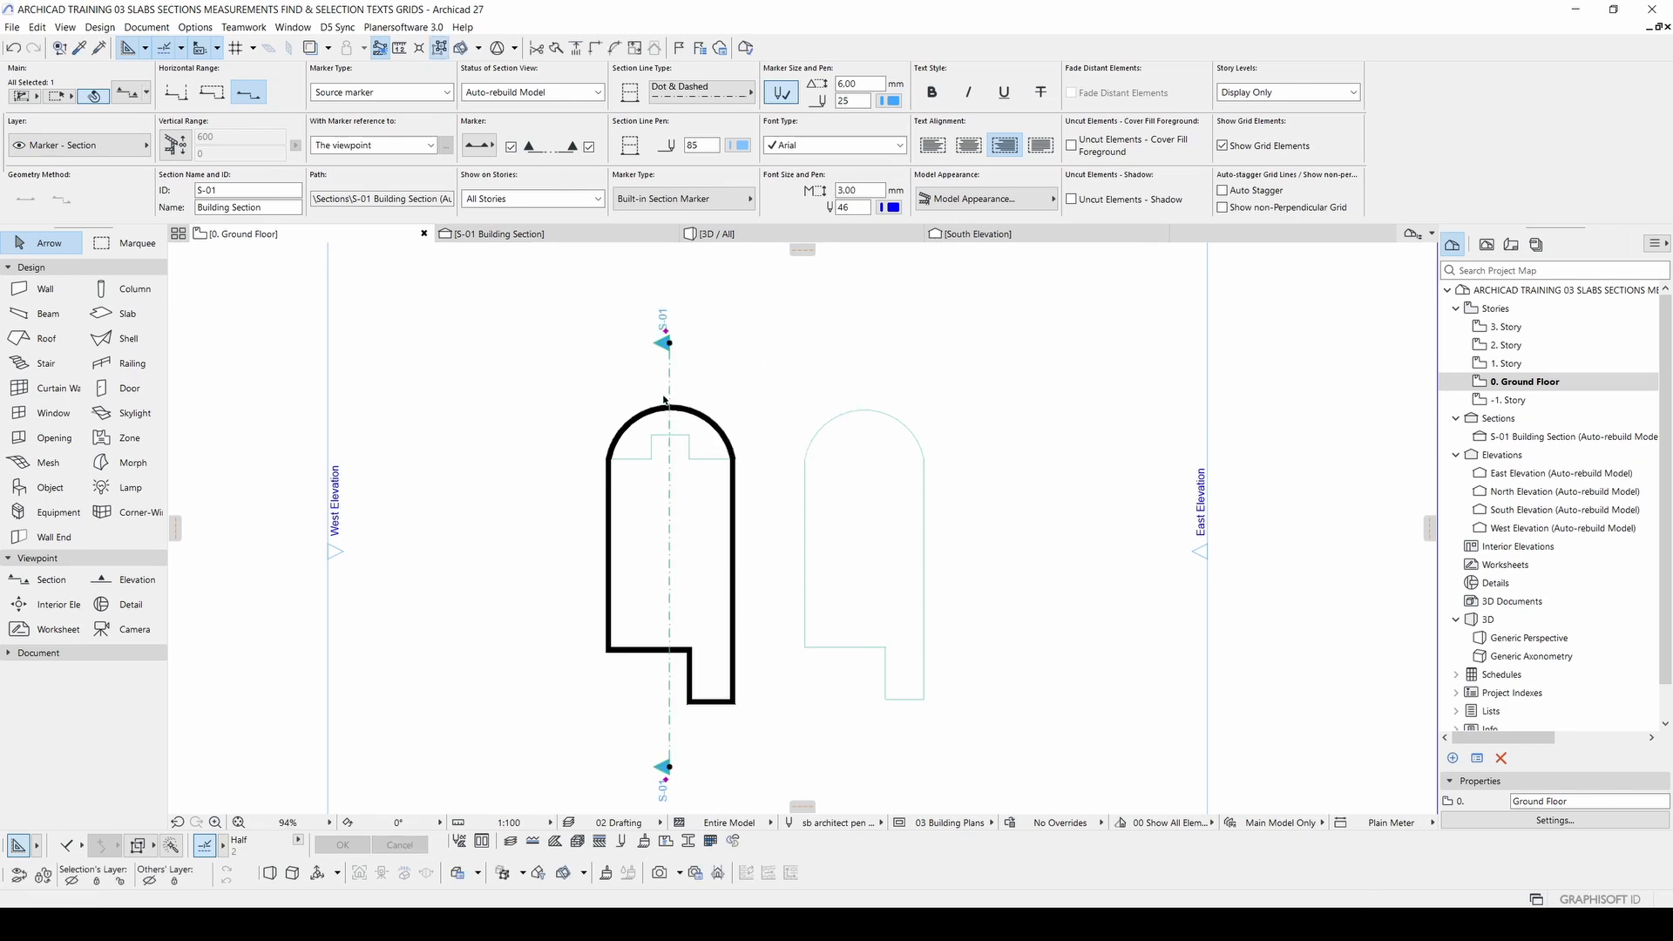
{"action": "scroll", "coordinate": [670, 410], "scroll_direction": "up", "scroll_amount": 1}
{"action": "scroll", "coordinate": [669, 410], "scroll_direction": "up", "scroll_amount": 5}
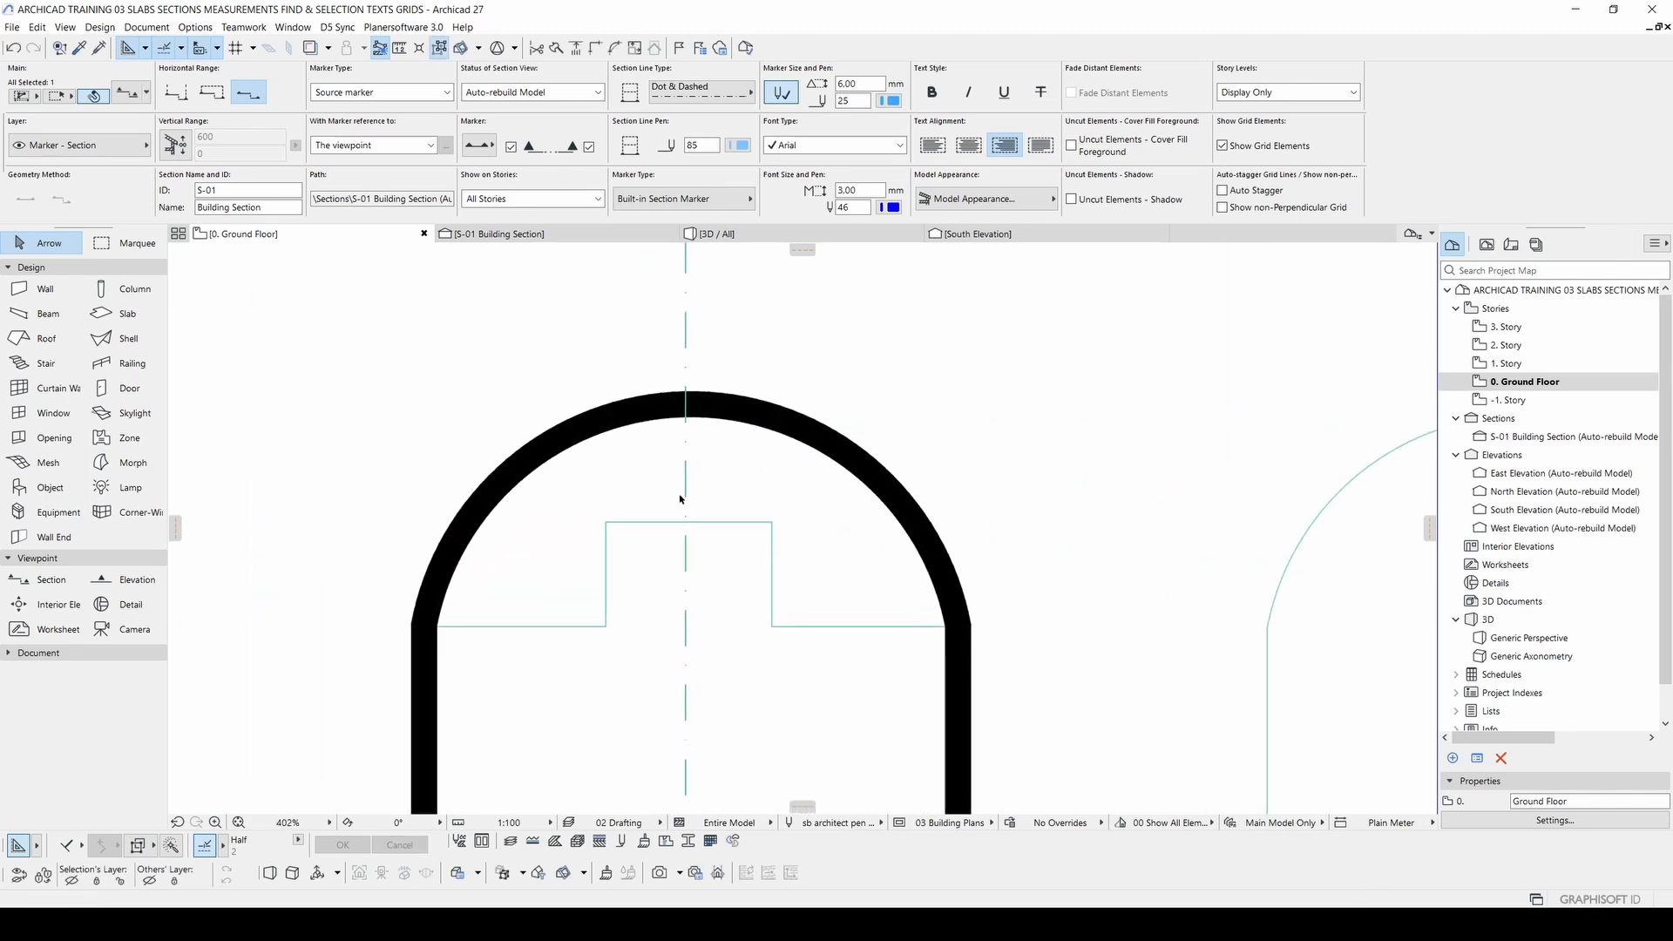
{"action": "scroll", "coordinate": [688, 394], "scroll_direction": "down", "scroll_amount": 3}
{"action": "middle_click_drag", "start_coordinate": [692, 606], "coordinate": [671, 366]}
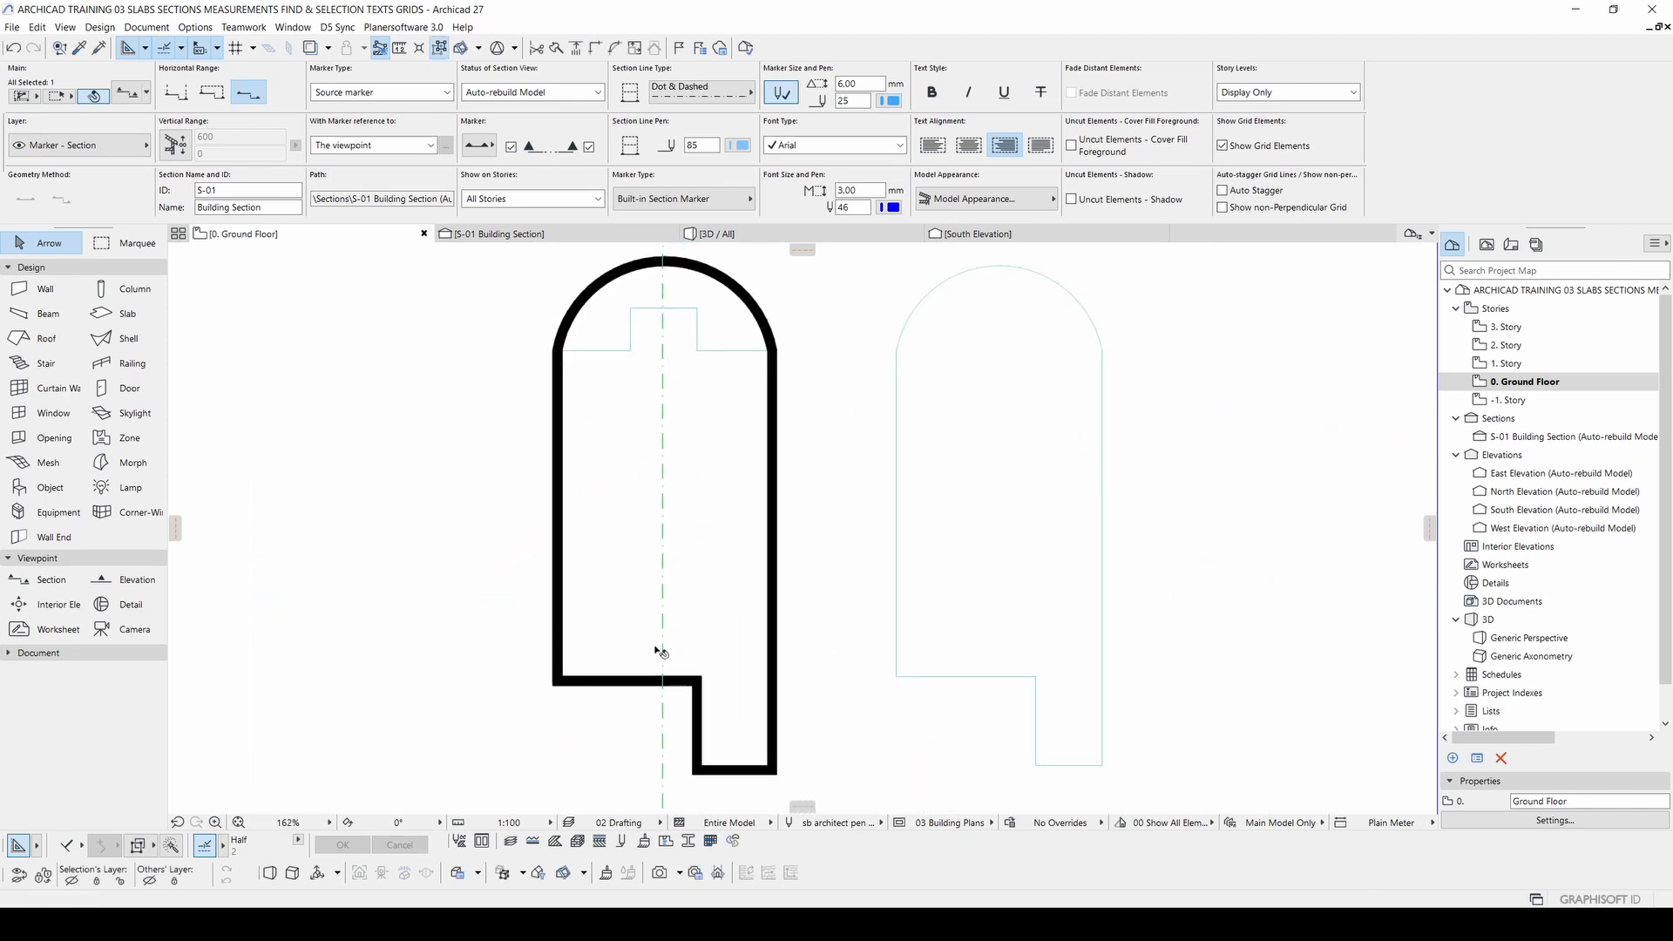
{"action": "left_click", "coordinate": [492, 233]}
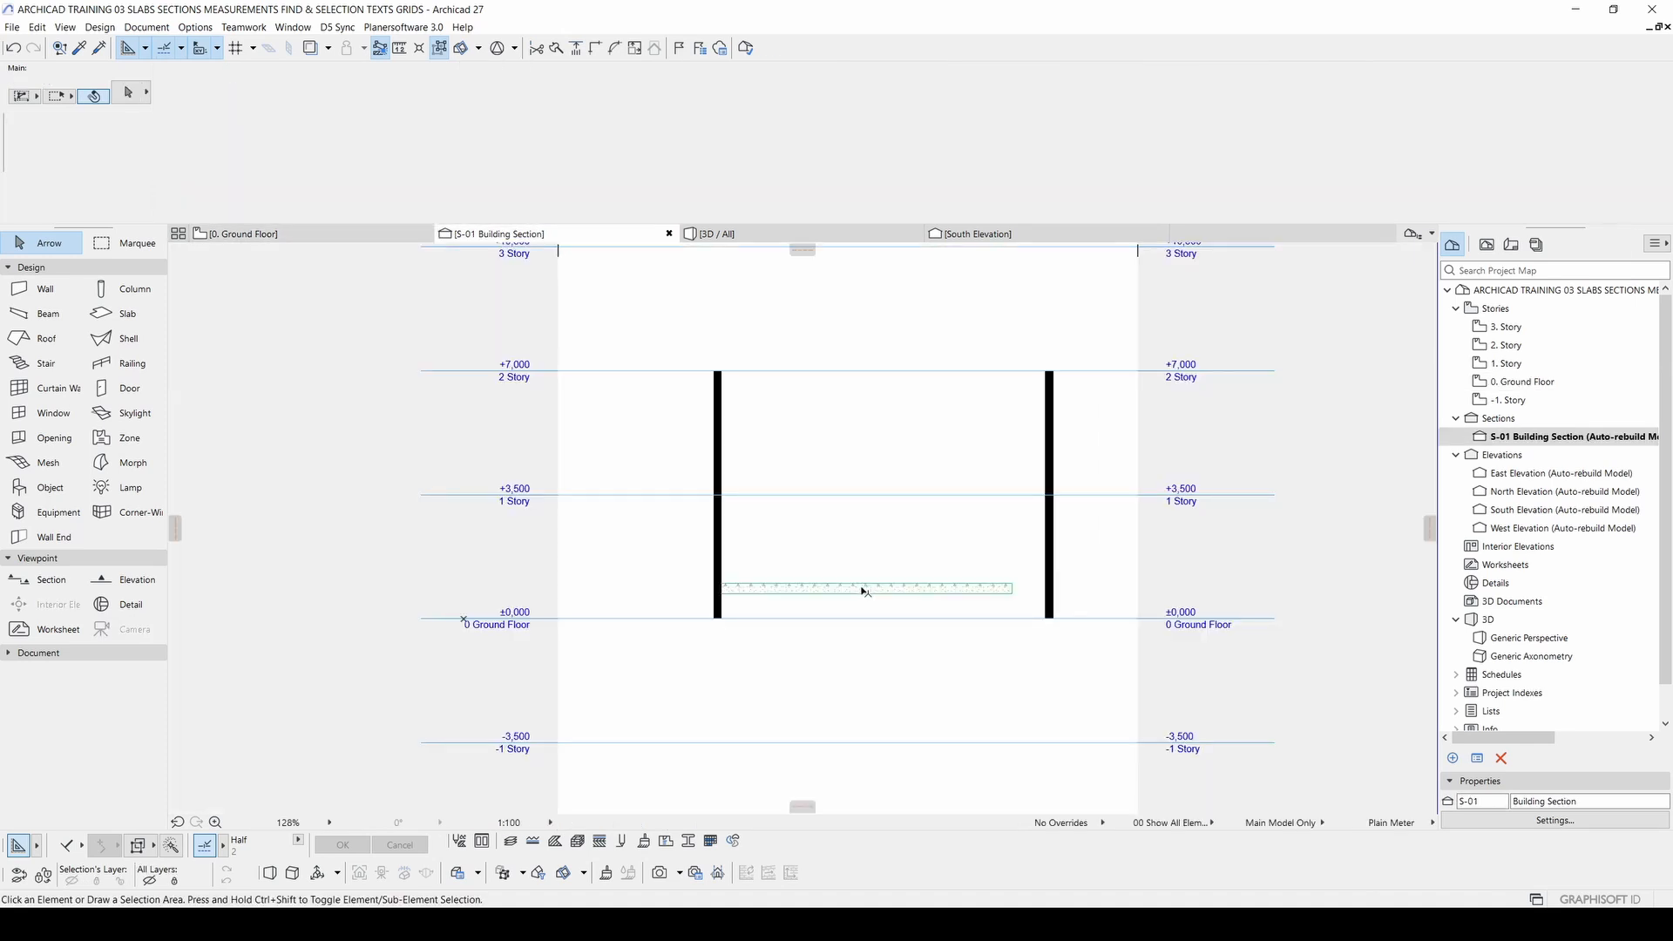
{"action": "scroll", "coordinate": [865, 591], "scroll_direction": "up", "scroll_amount": 3}
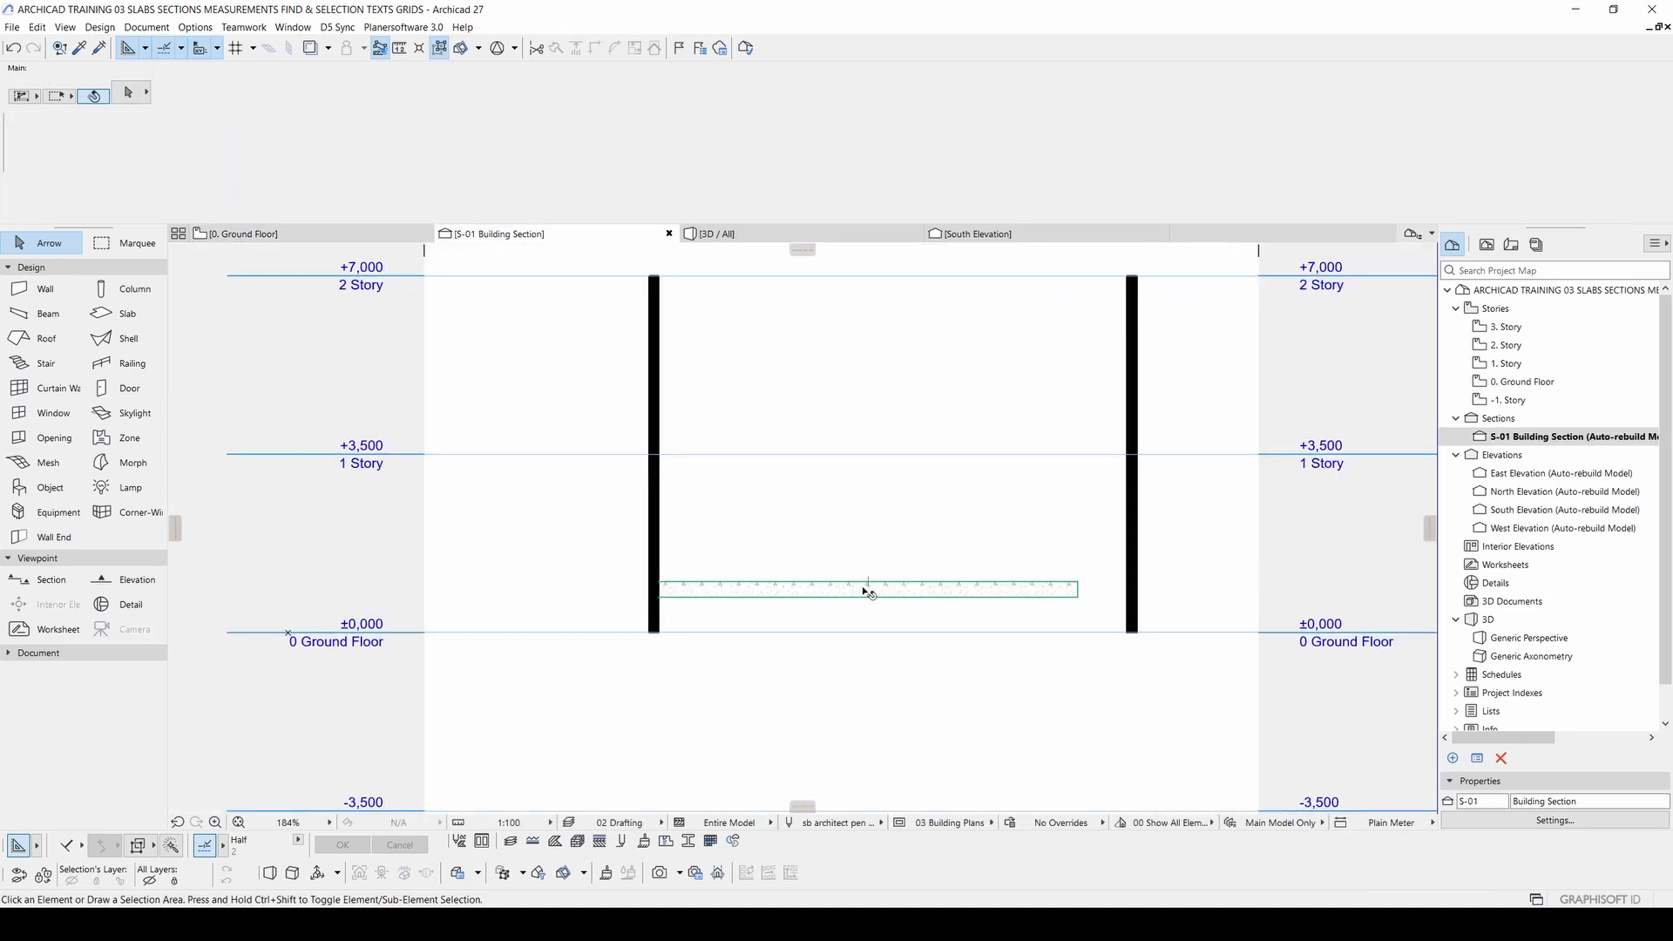
Step: On the ground floor plan, measure the inside width between the walled building's two long walls
{"action": "left_click", "coordinate": [286, 241]}
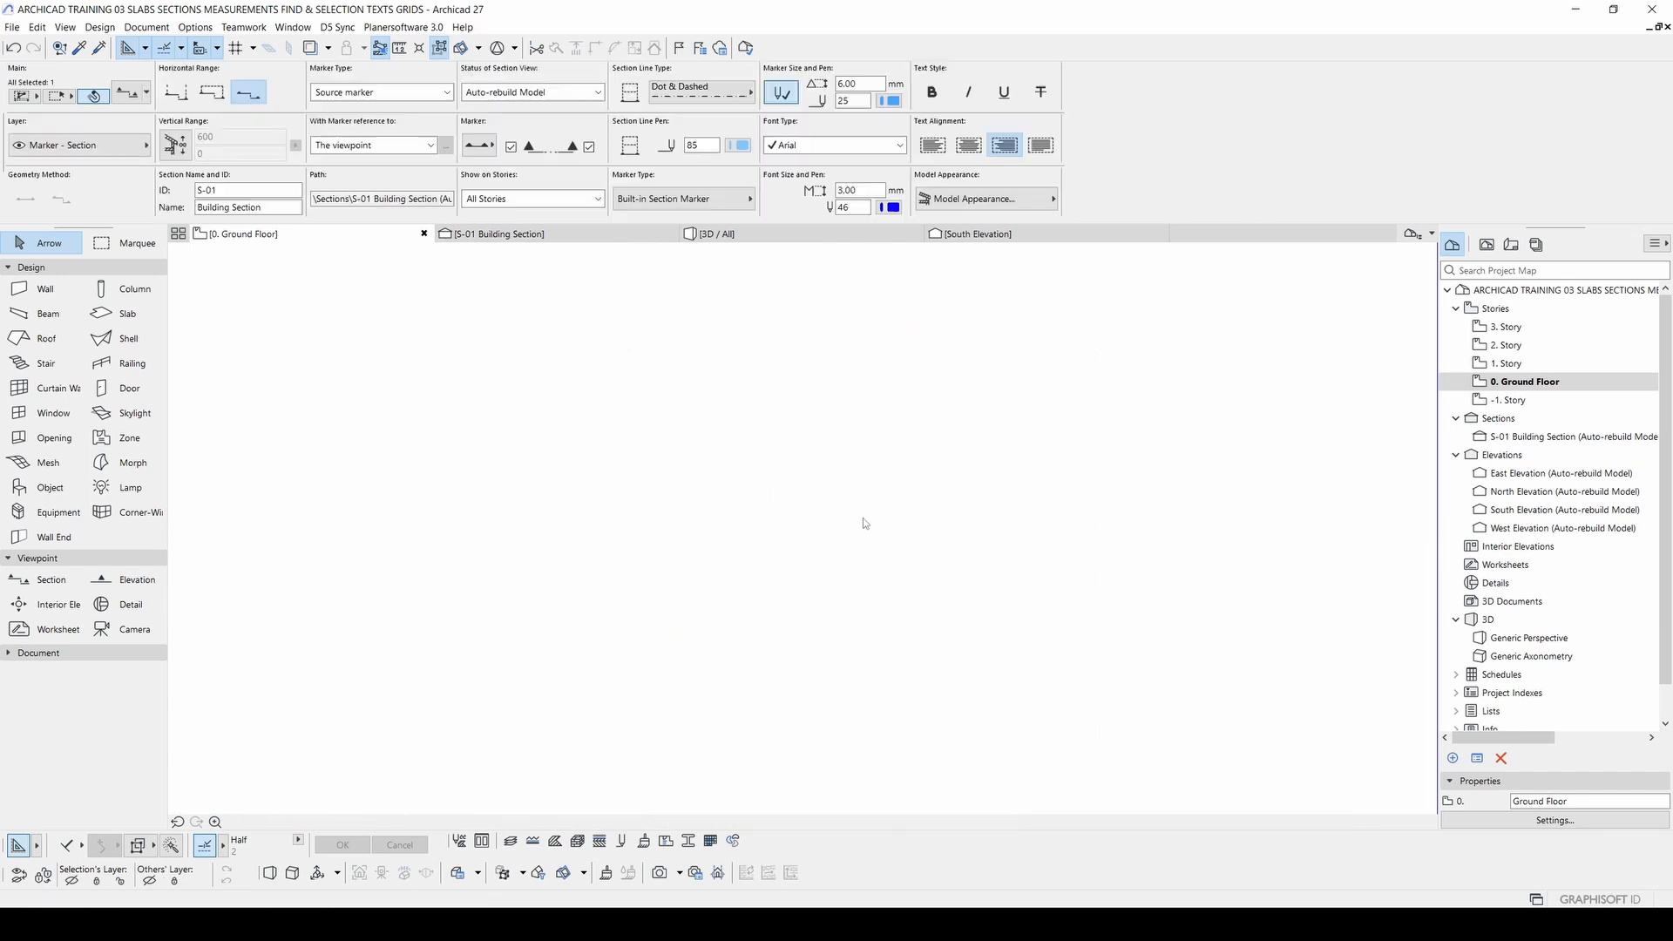
{"action": "scroll", "coordinate": [863, 521], "scroll_direction": "down", "scroll_amount": 2}
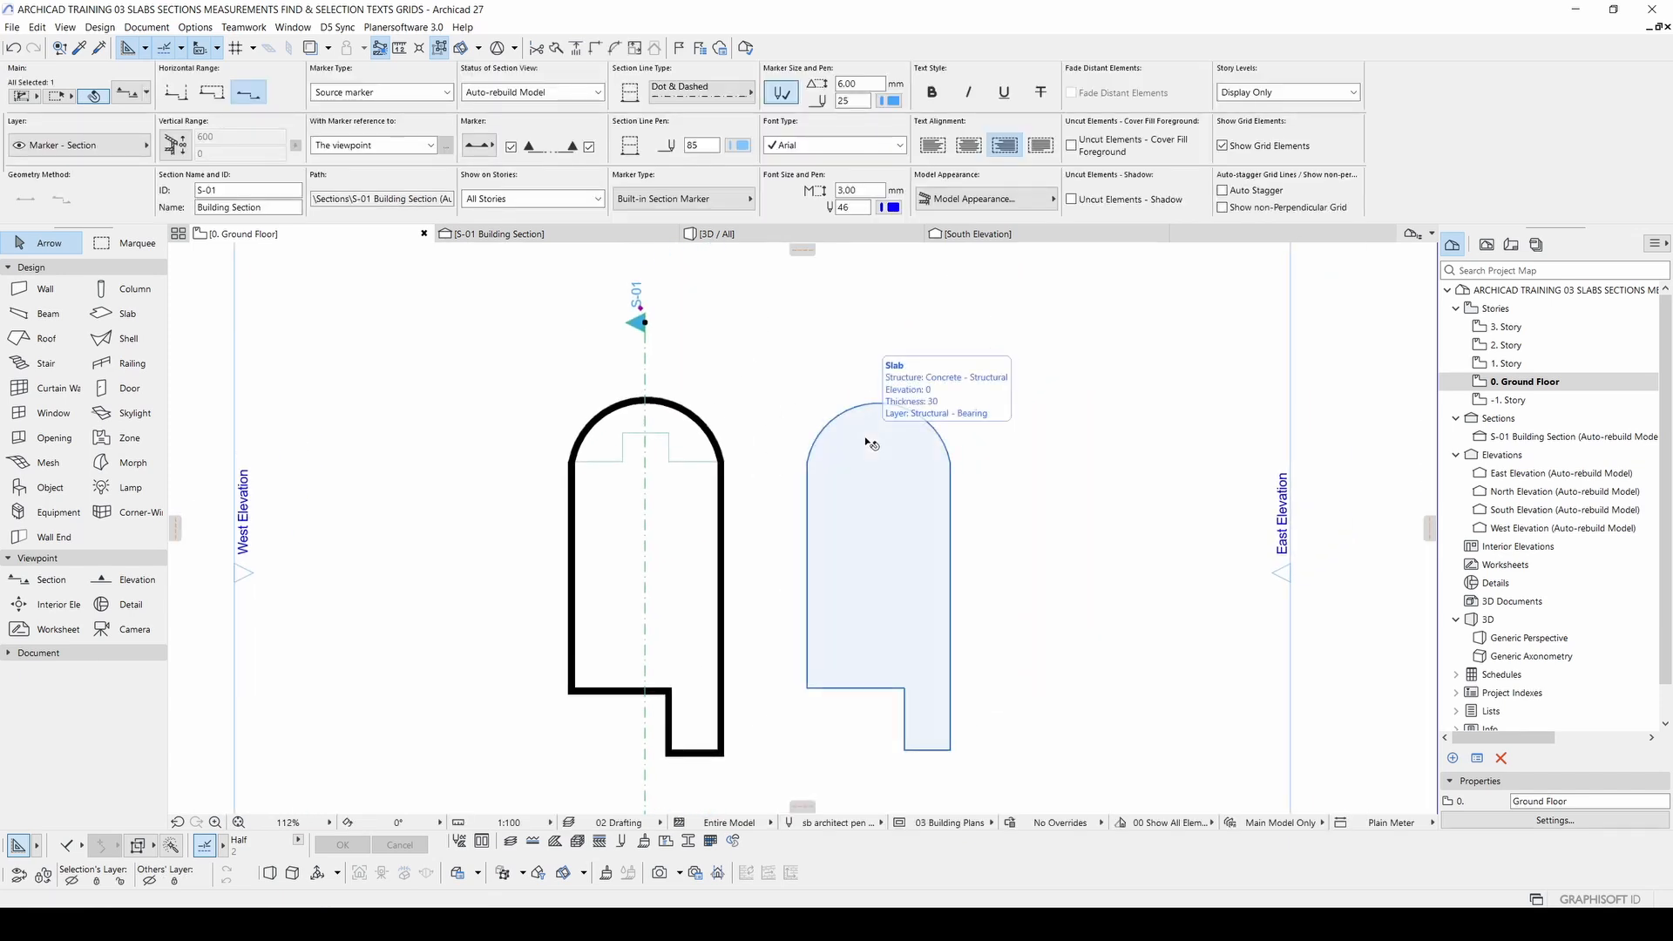
{"action": "key", "text": "m"}
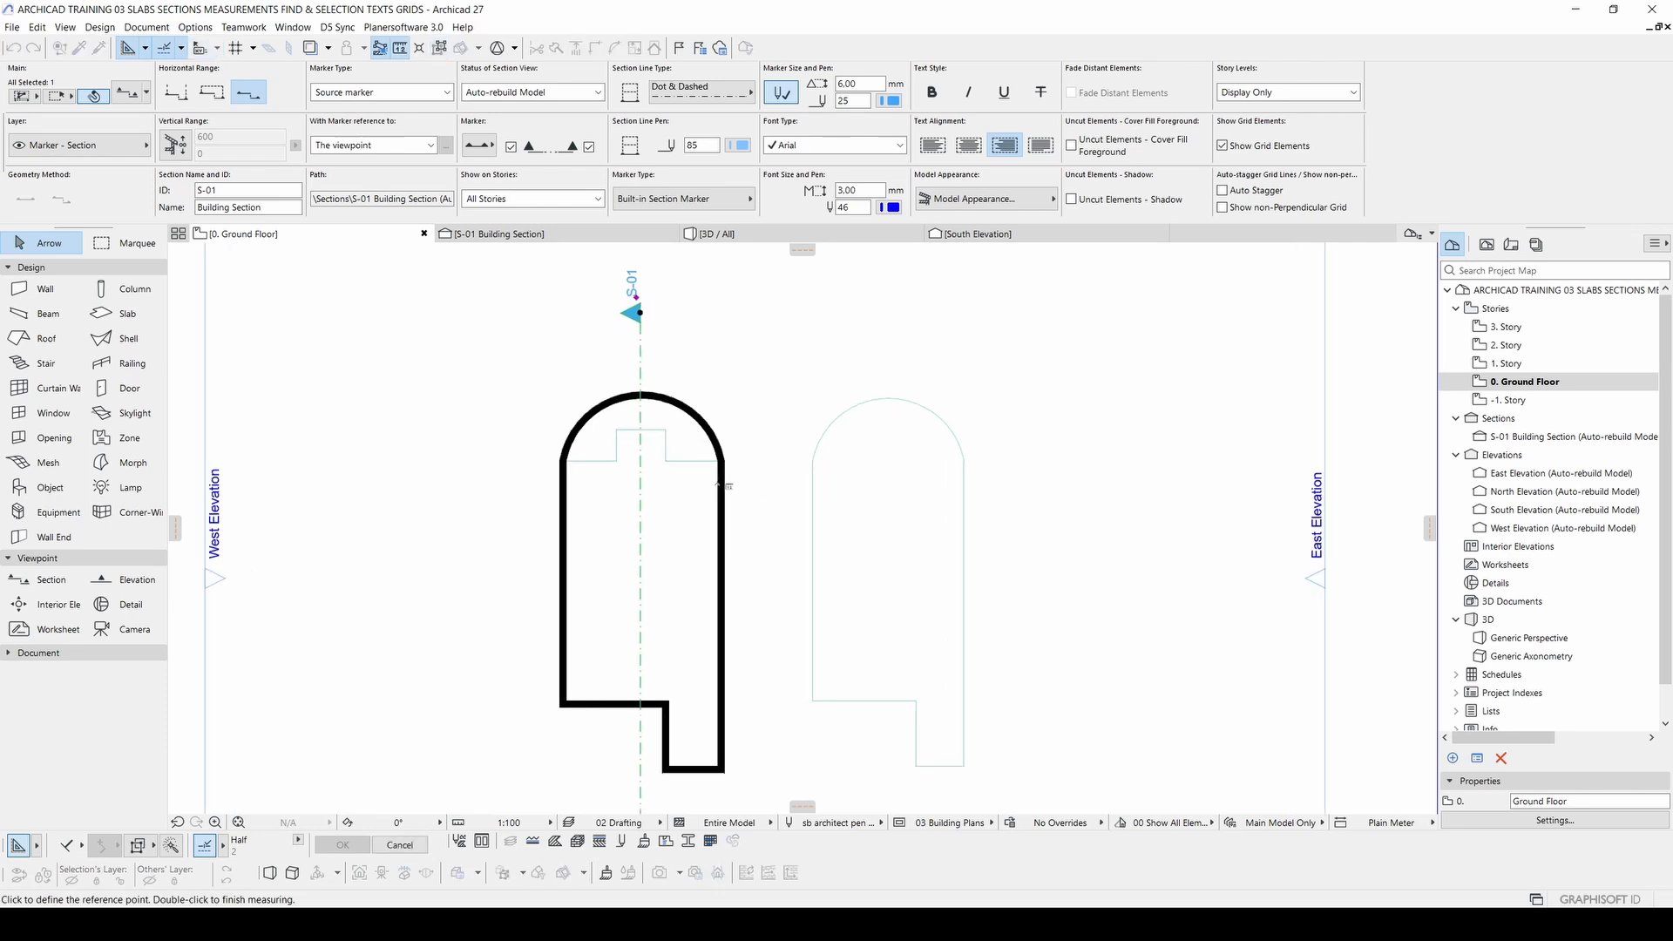
{"action": "scroll", "coordinate": [719, 484], "scroll_direction": "up", "scroll_amount": 4}
{"action": "left_click", "coordinate": [719, 482]}
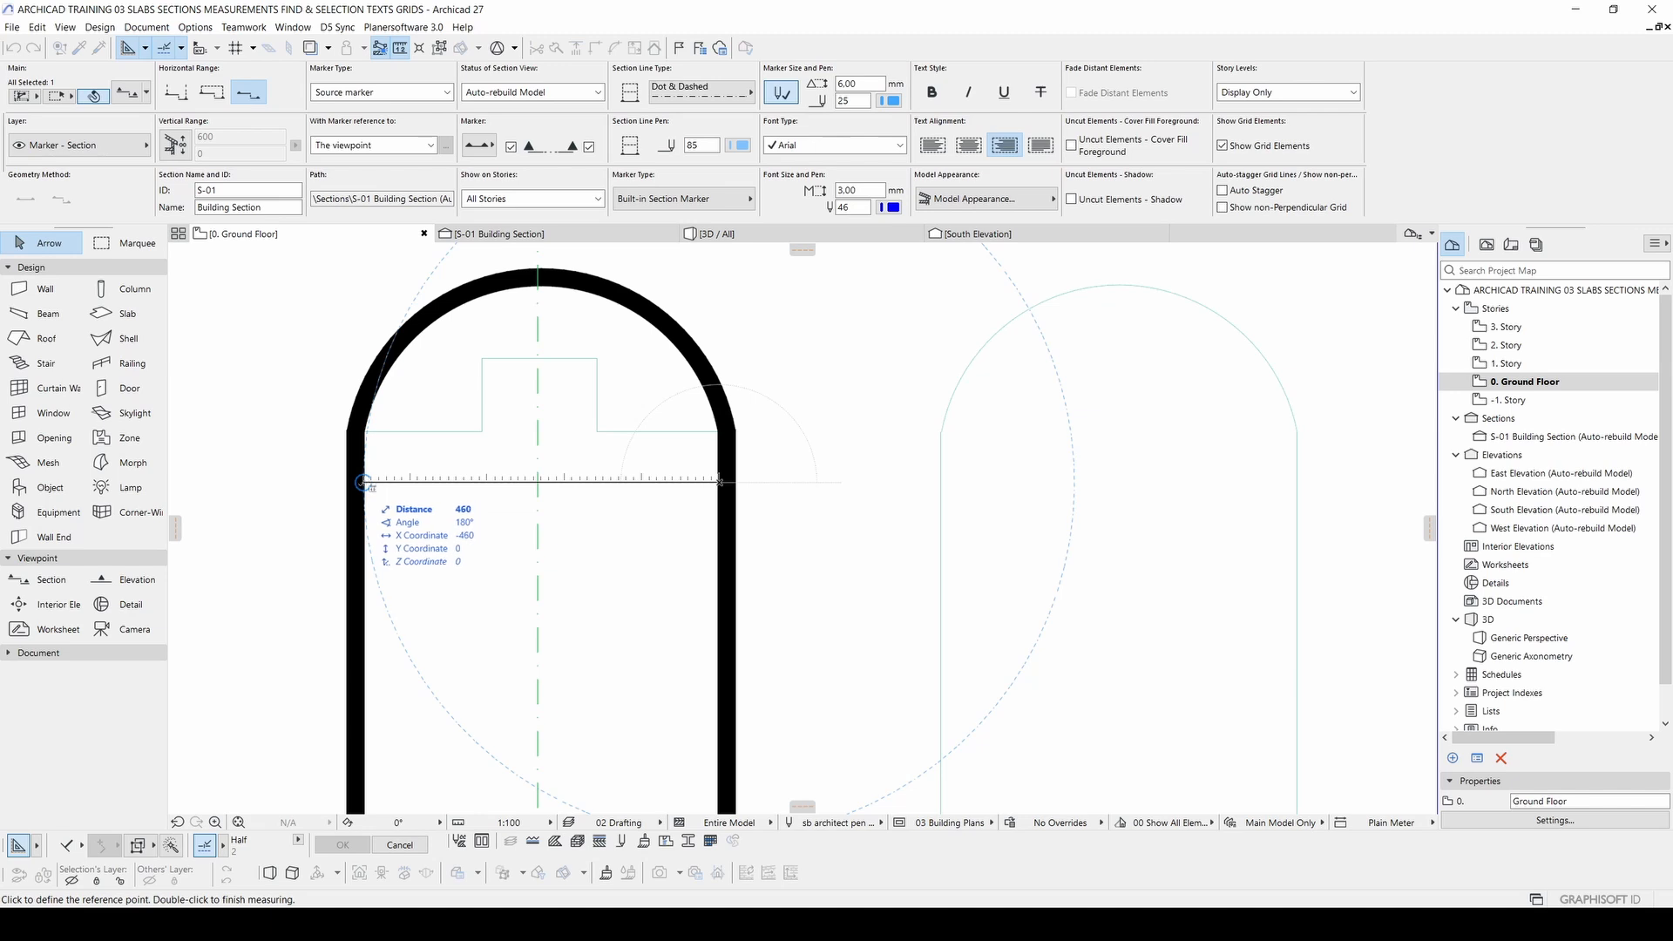
{"action": "key", "text": "Escape"}
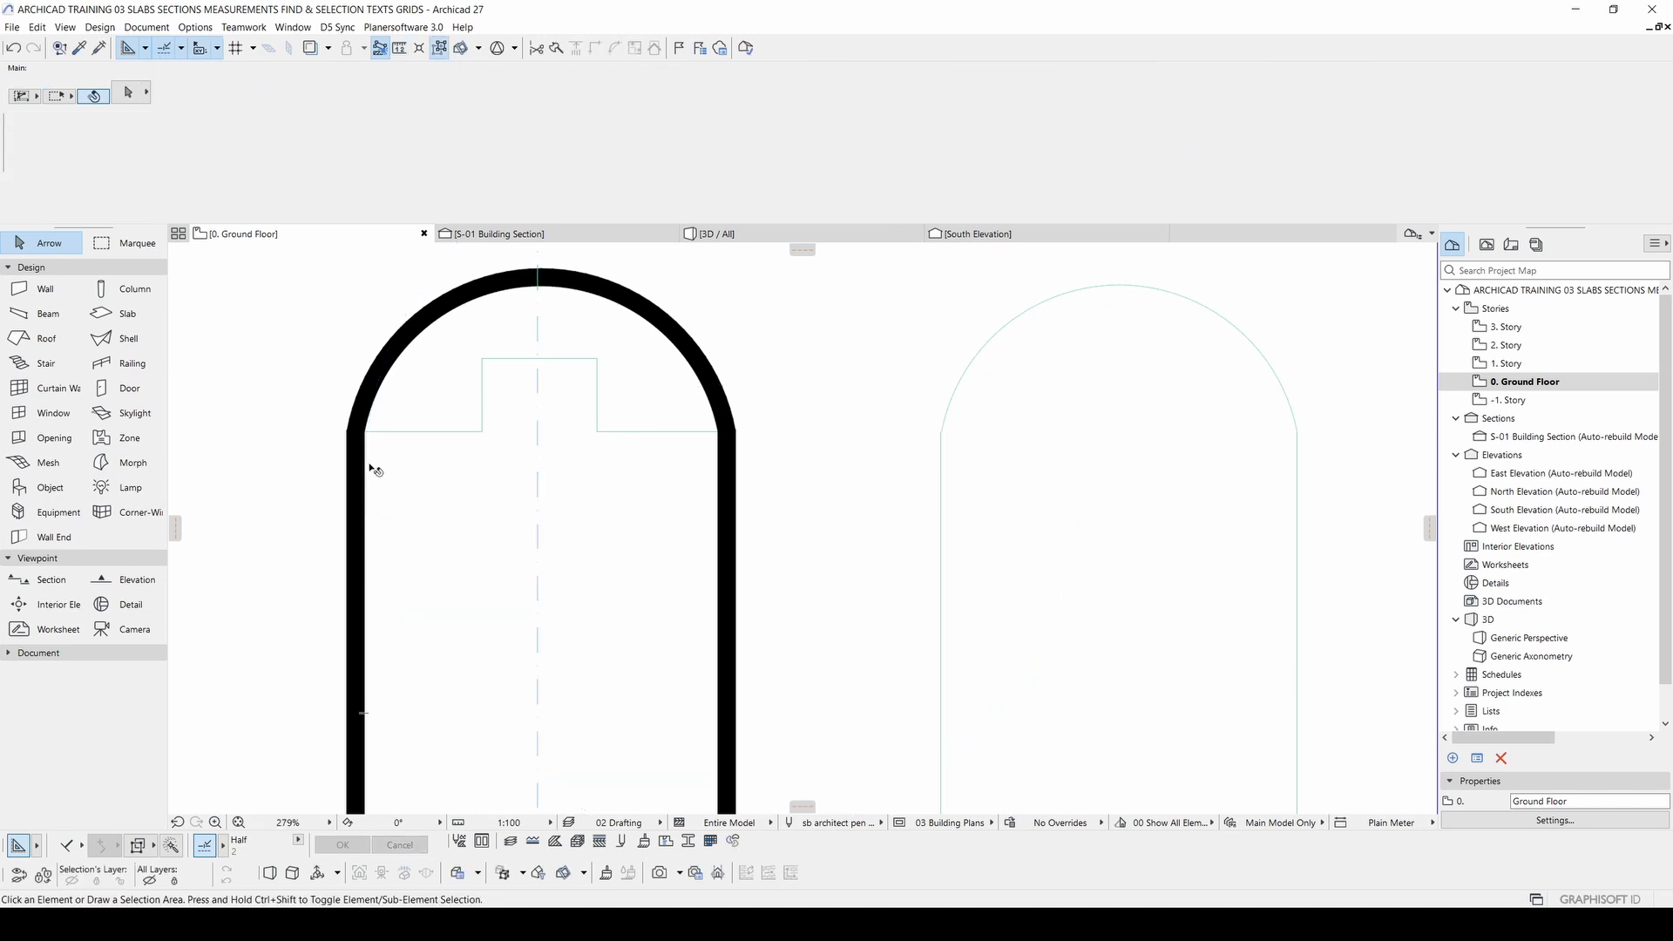
{"action": "left_click", "coordinate": [47, 654]}
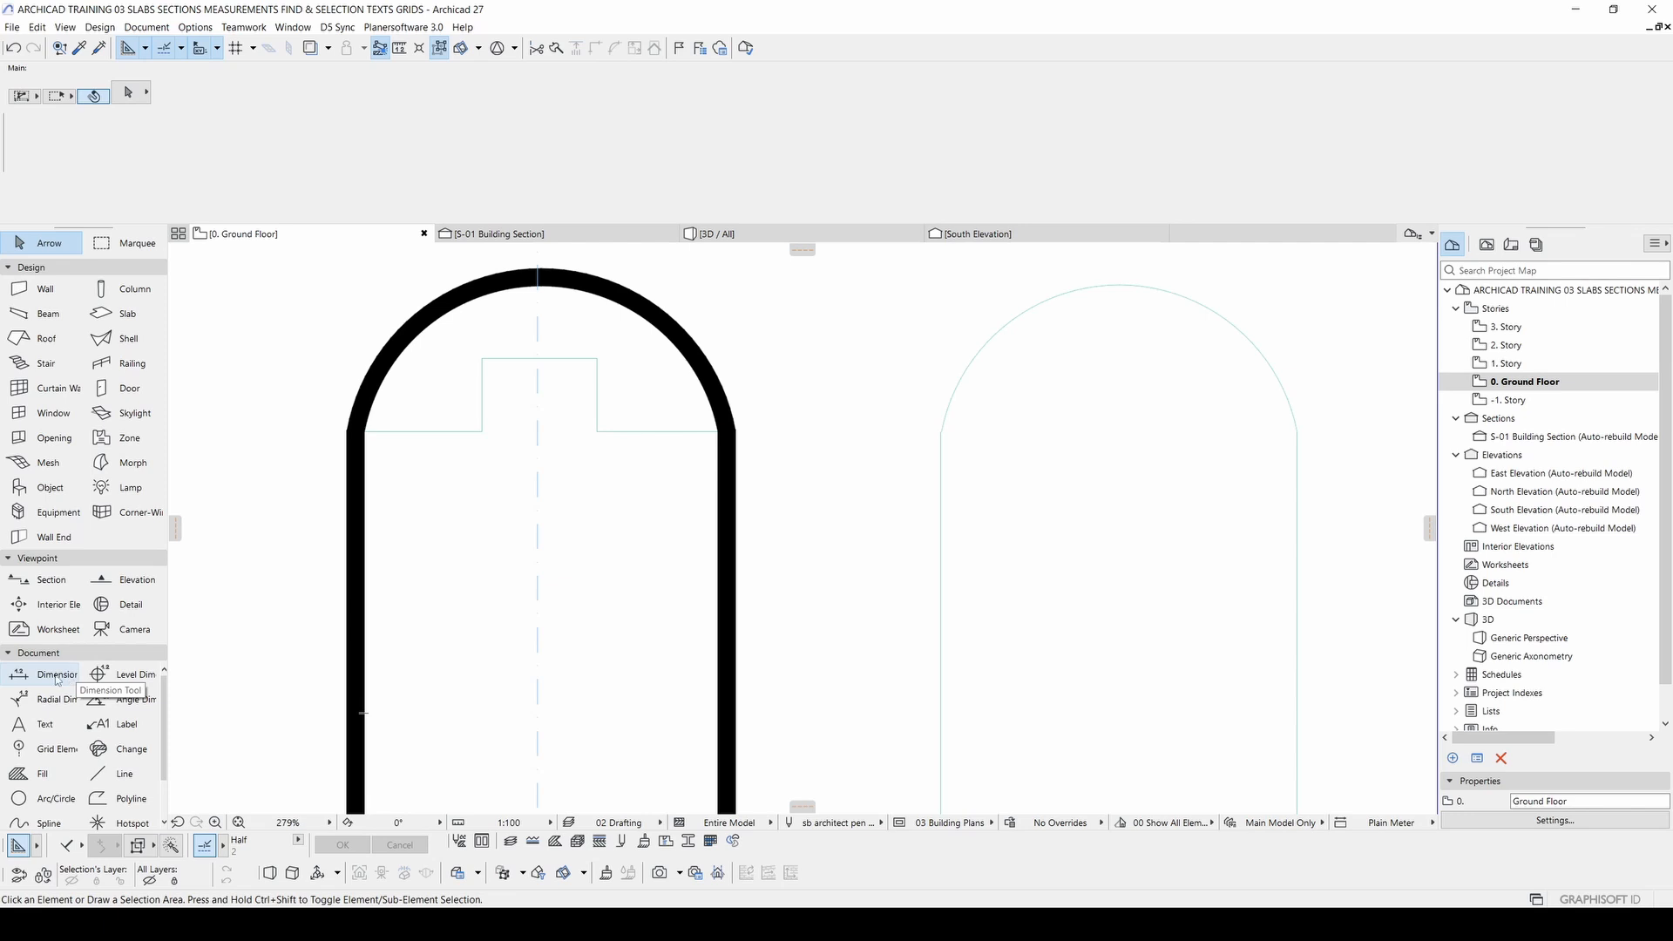
{"action": "left_click", "coordinate": [55, 676]}
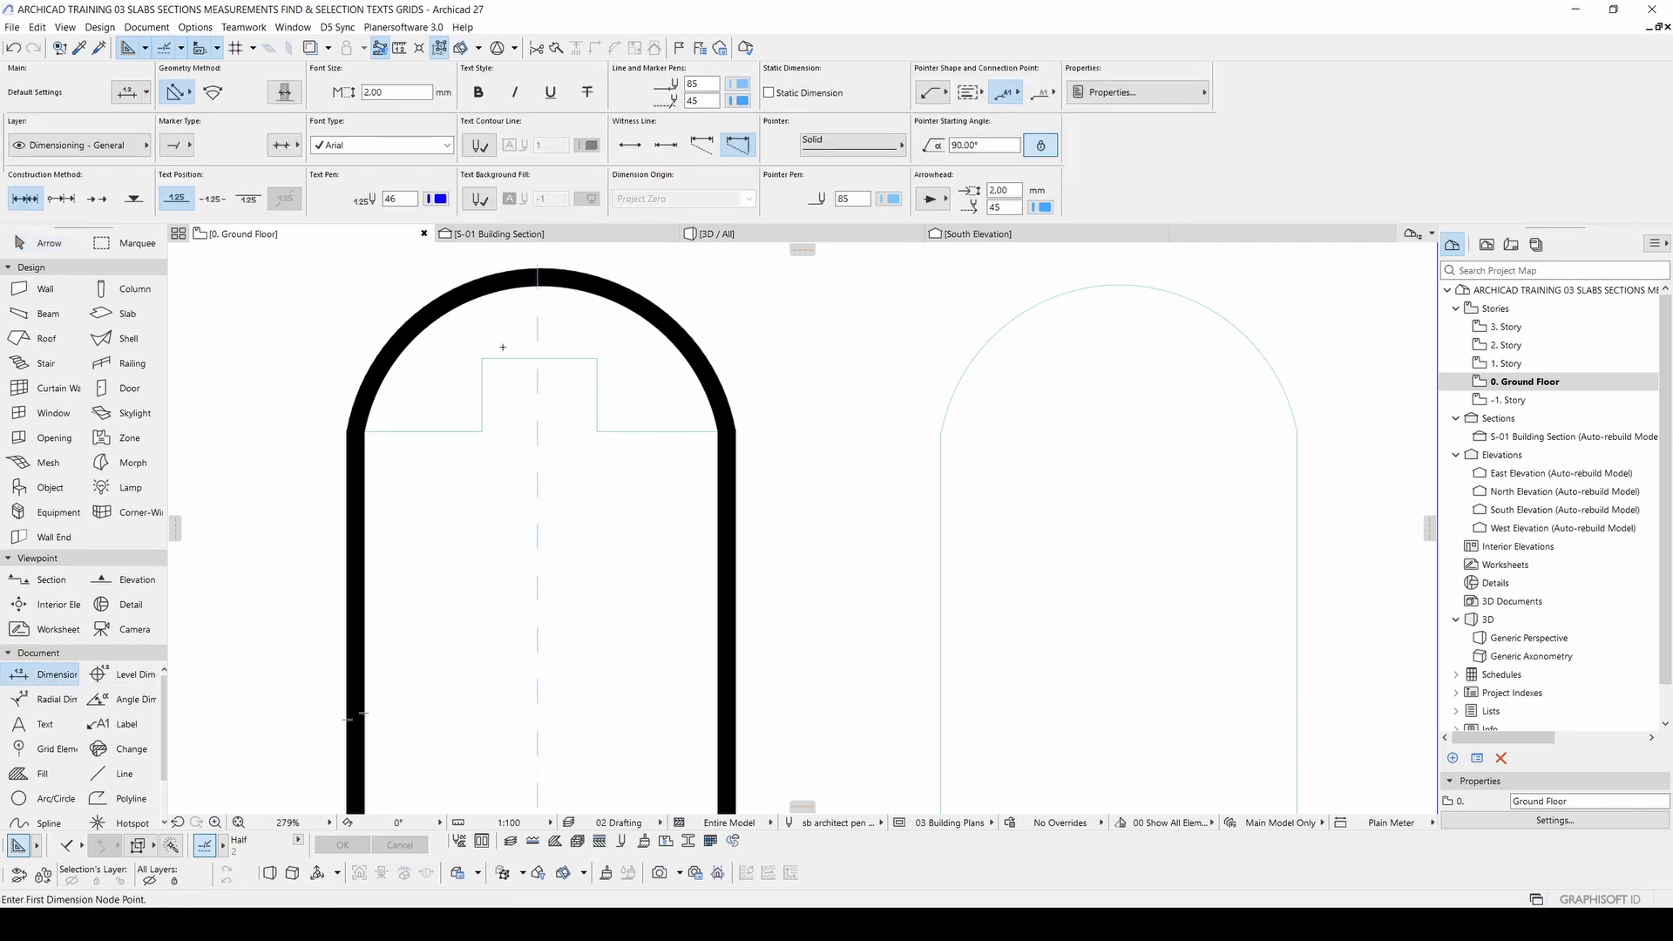
{"action": "key", "text": "Escape"}
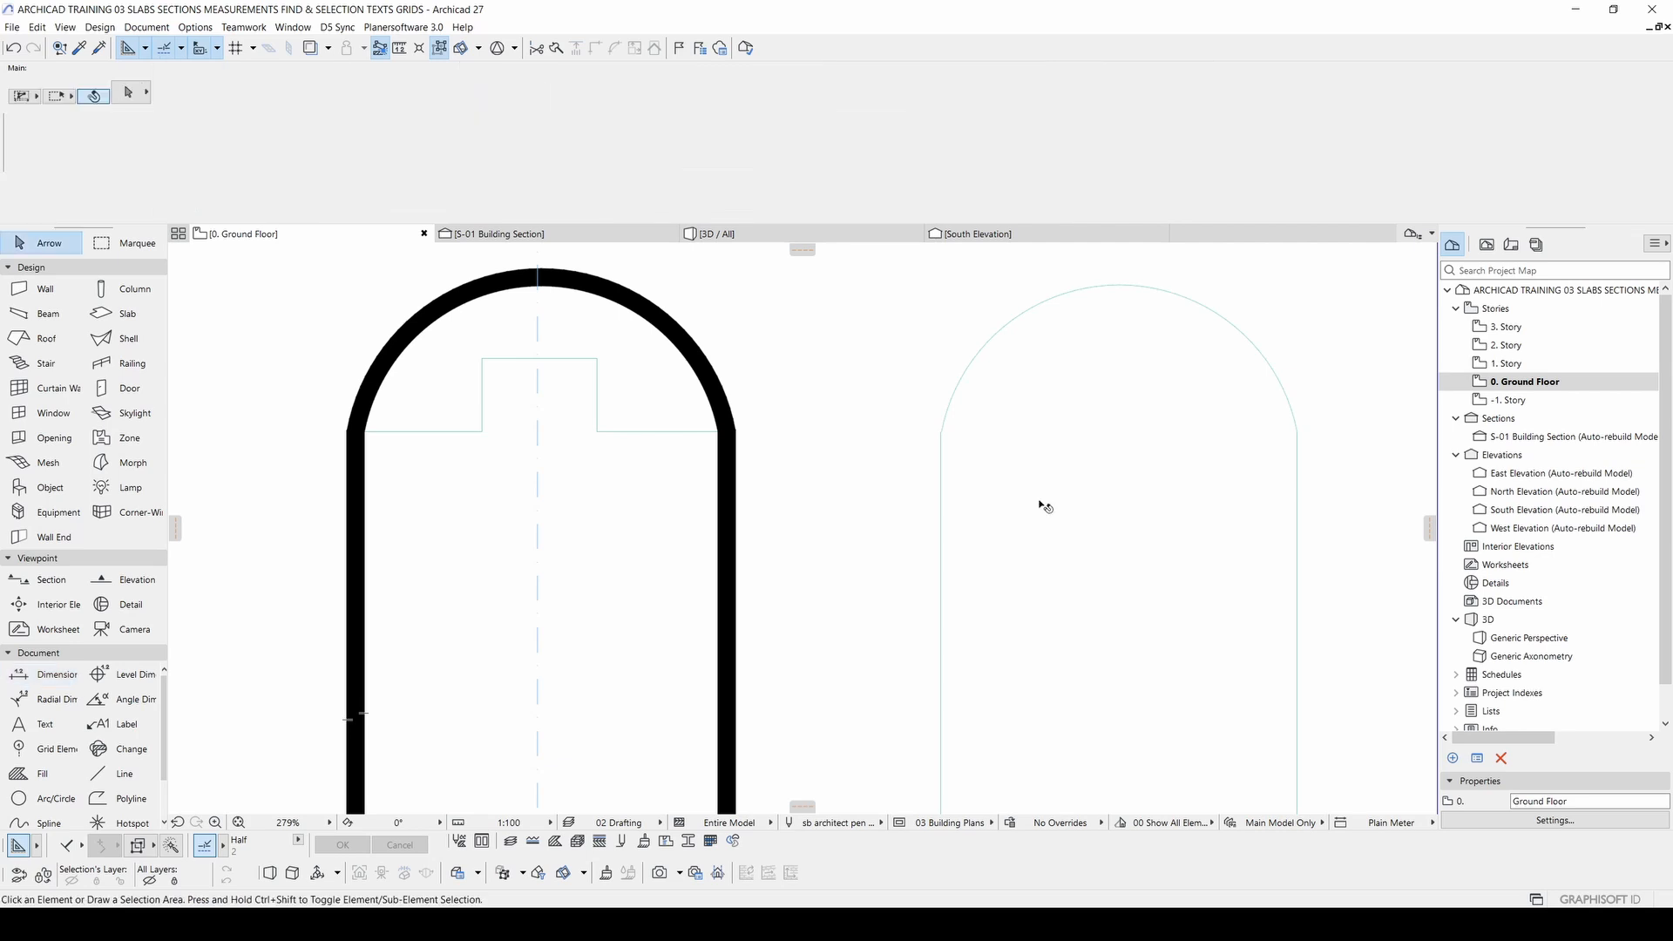
{"action": "scroll", "coordinate": [742, 506], "scroll_direction": "down", "scroll_amount": 5}
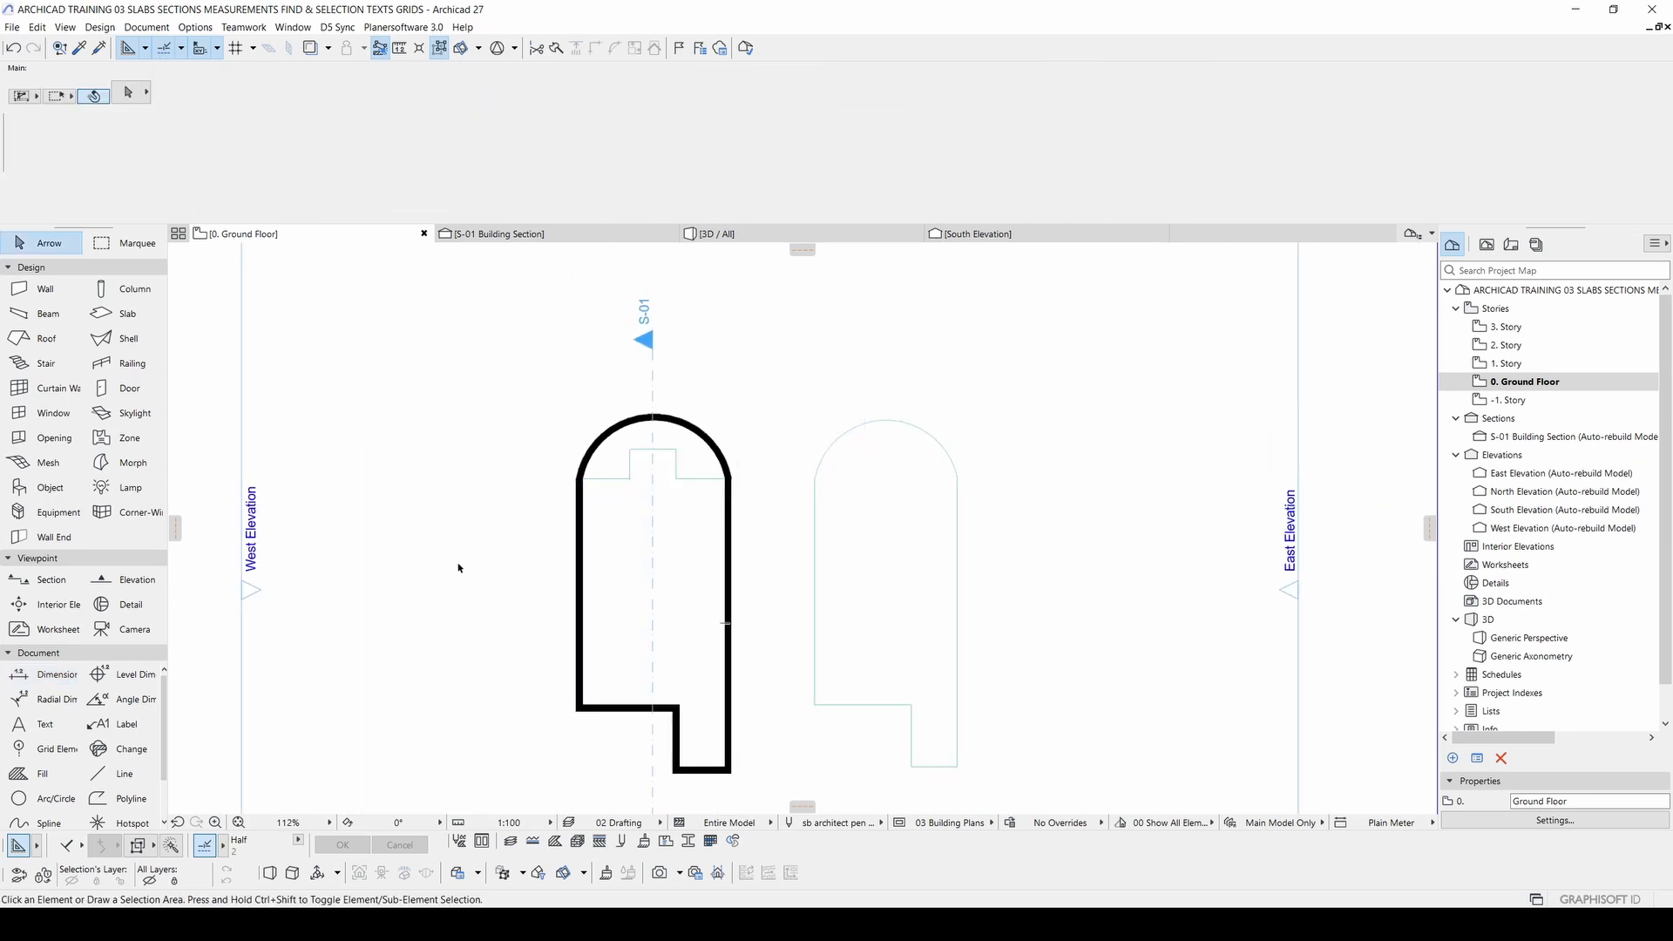
Step: Place a text block reading "kitchen" inside the upper part of the walled building, with 3 mm font size and pen 86
{"action": "left_click", "coordinate": [41, 727]}
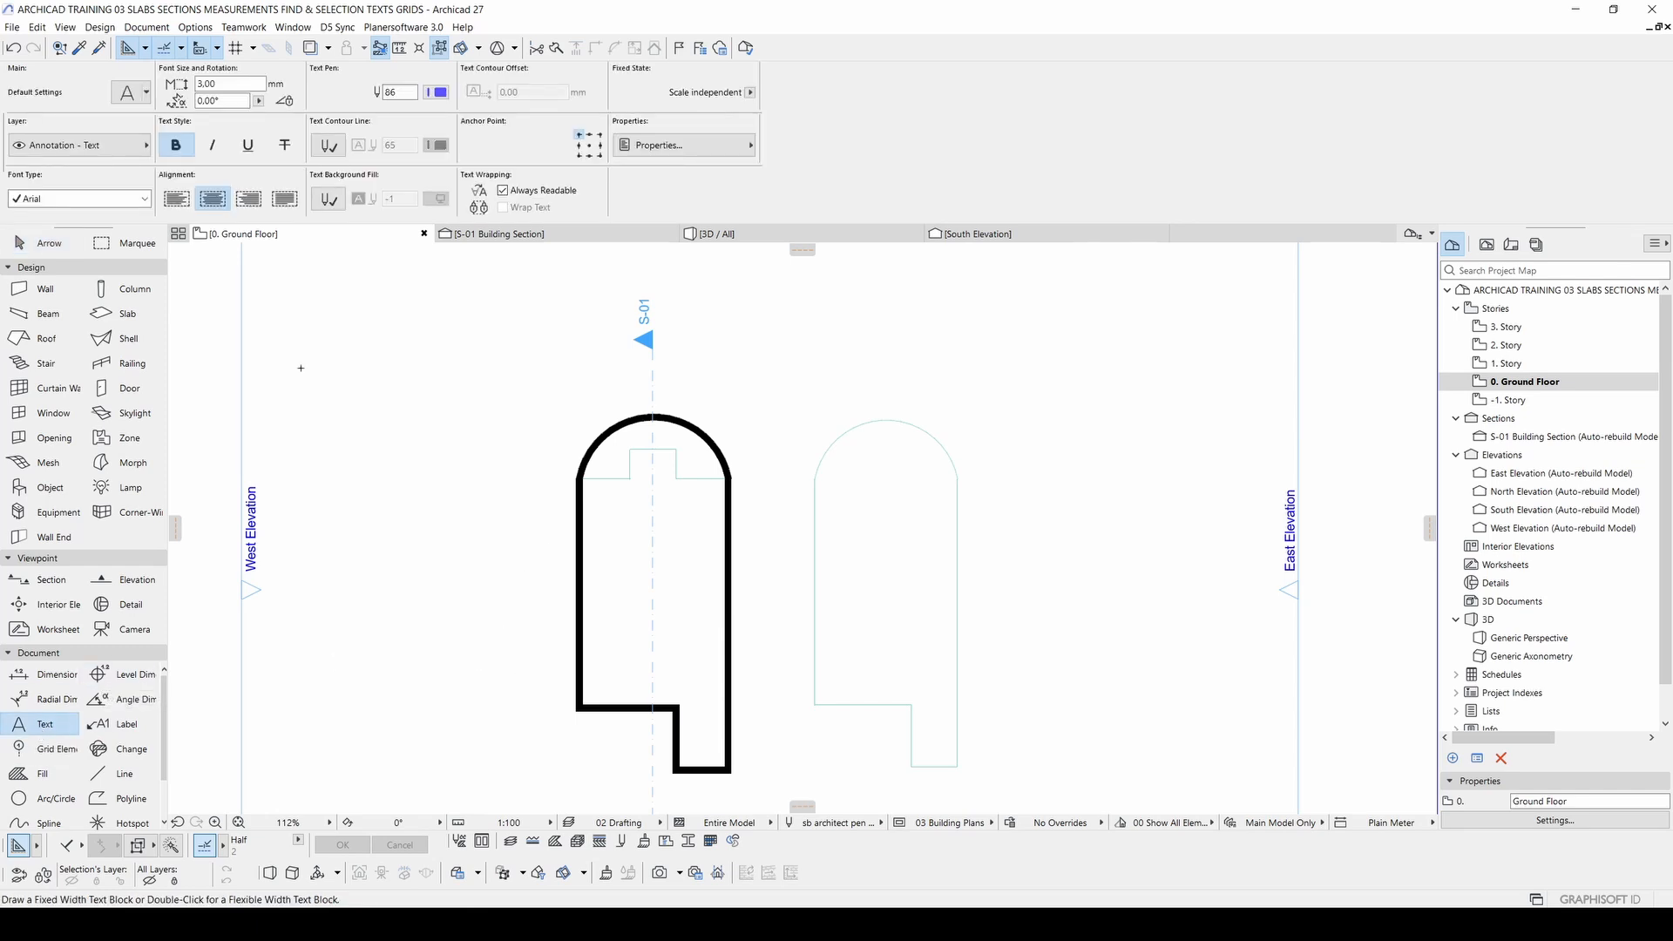
{"action": "left_click", "coordinate": [203, 84]}
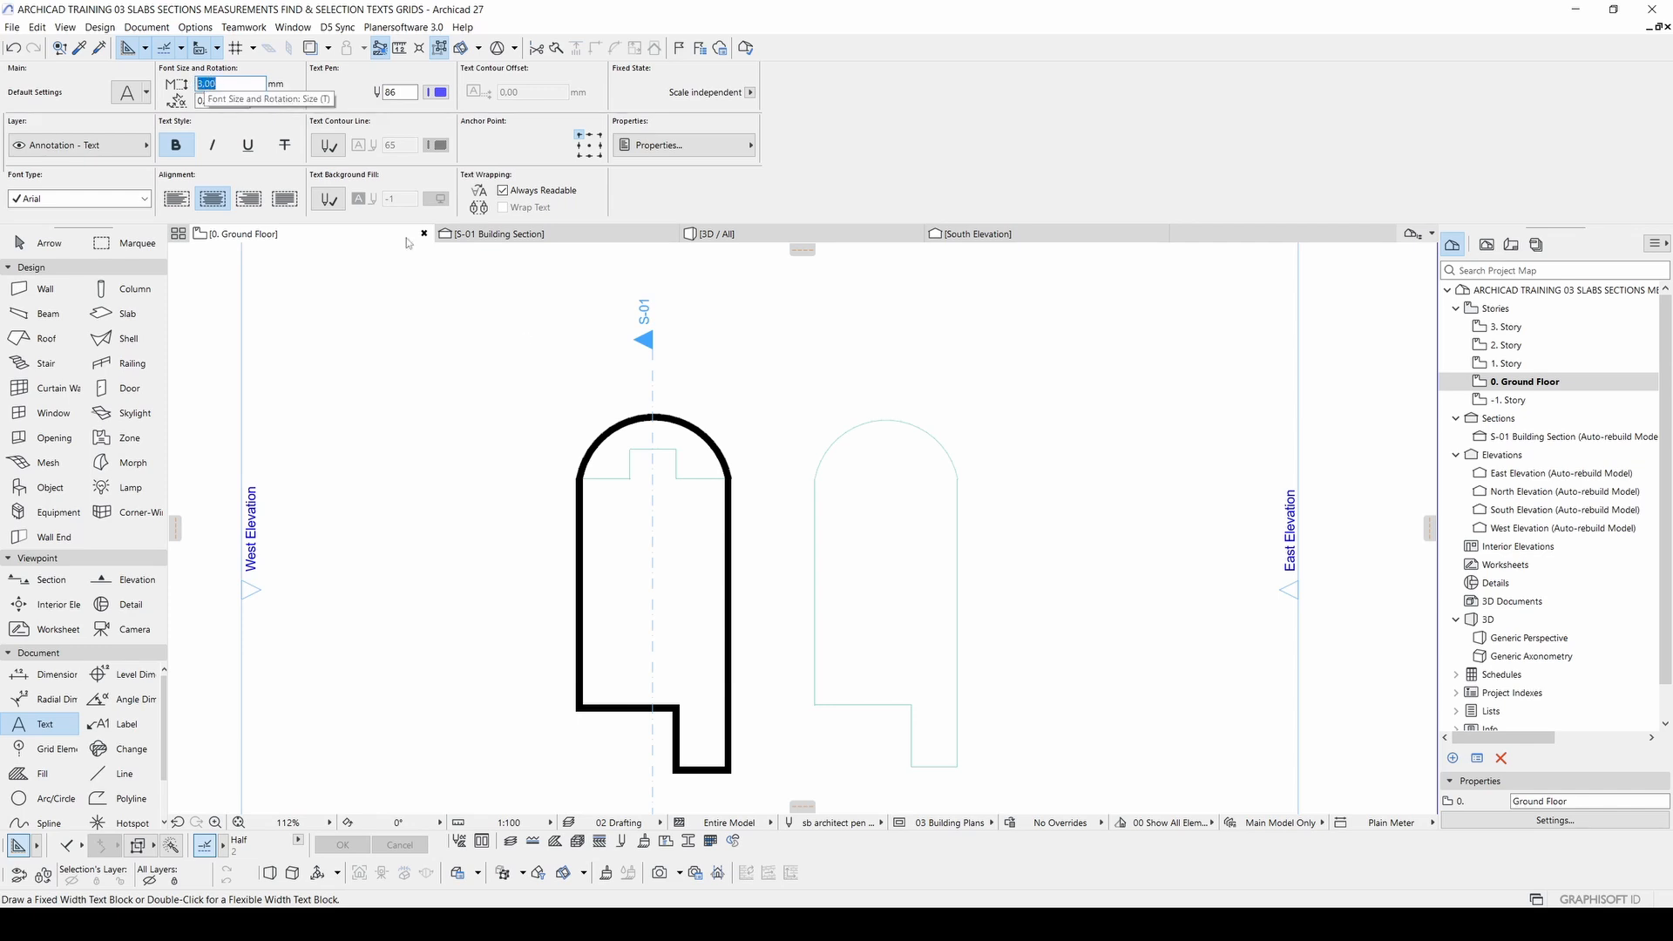
{"action": "middle_click_drag", "start_coordinate": [721, 518], "coordinate": [689, 459]}
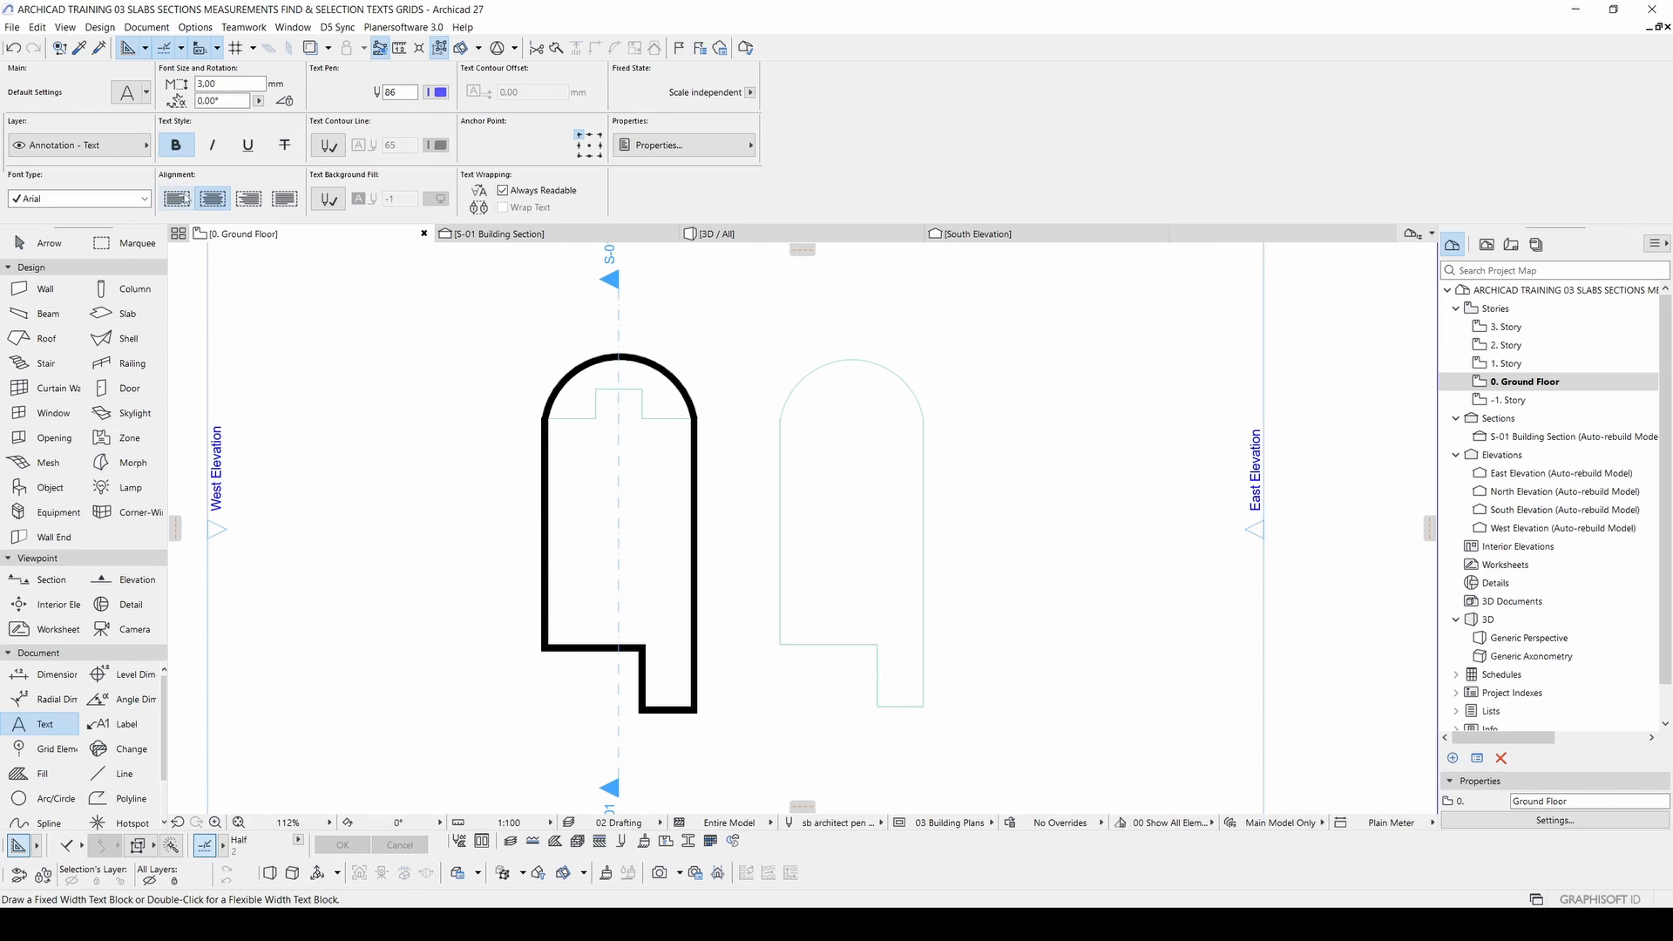
{"action": "left_click", "coordinate": [436, 92]}
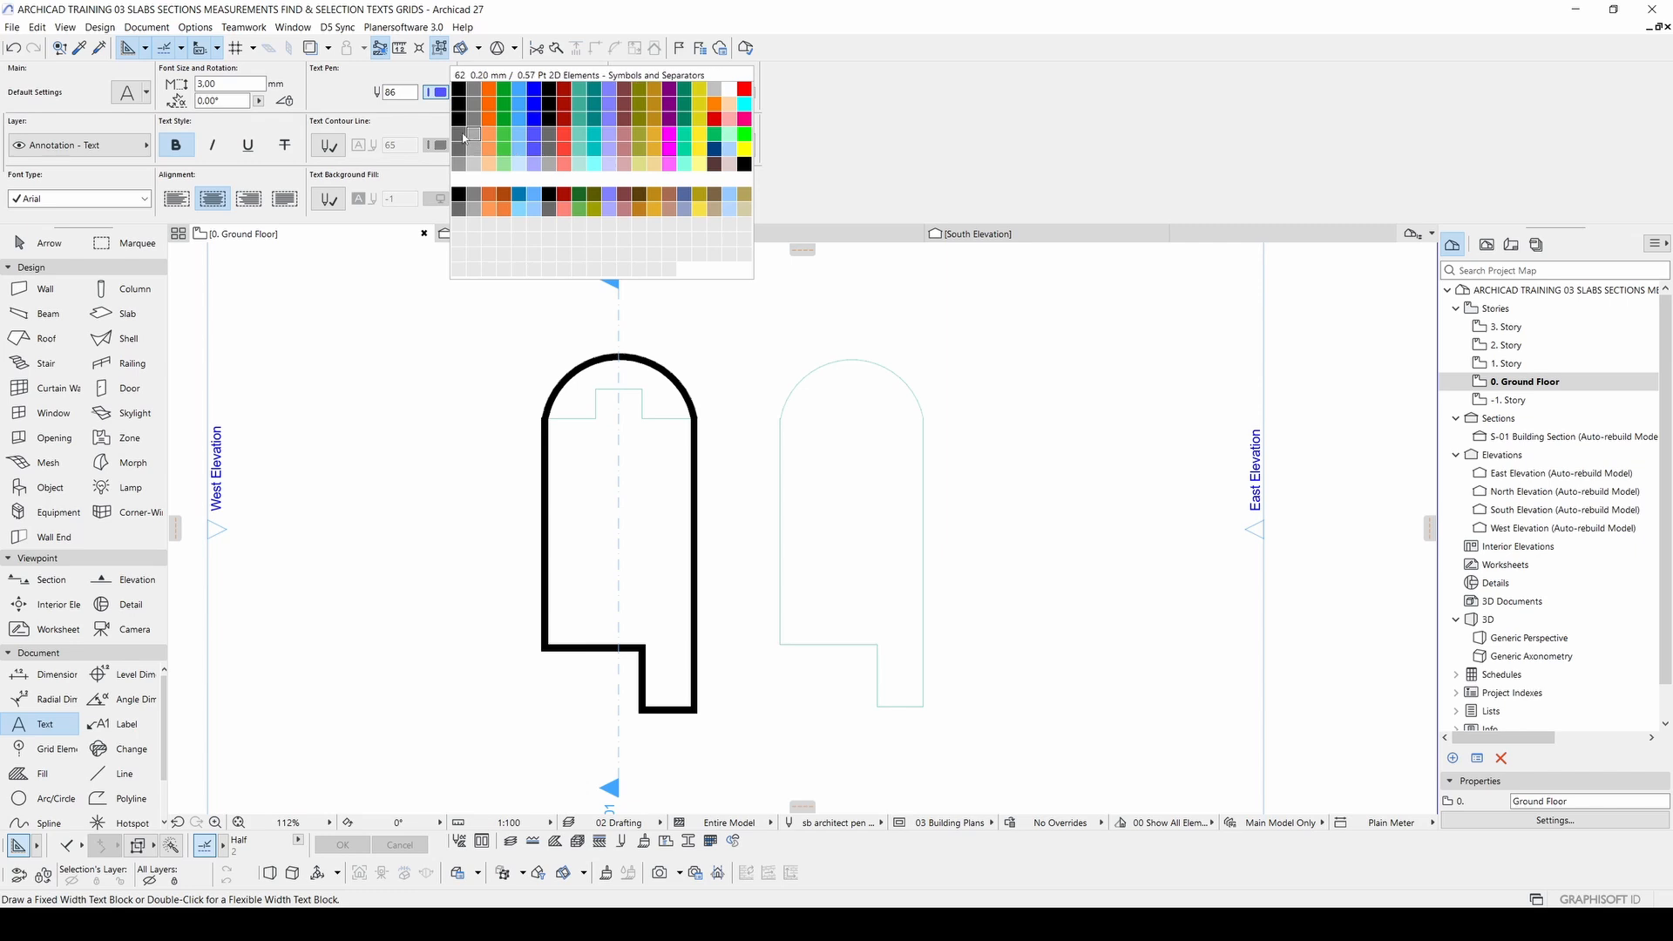
{"action": "left_click", "coordinate": [345, 103]}
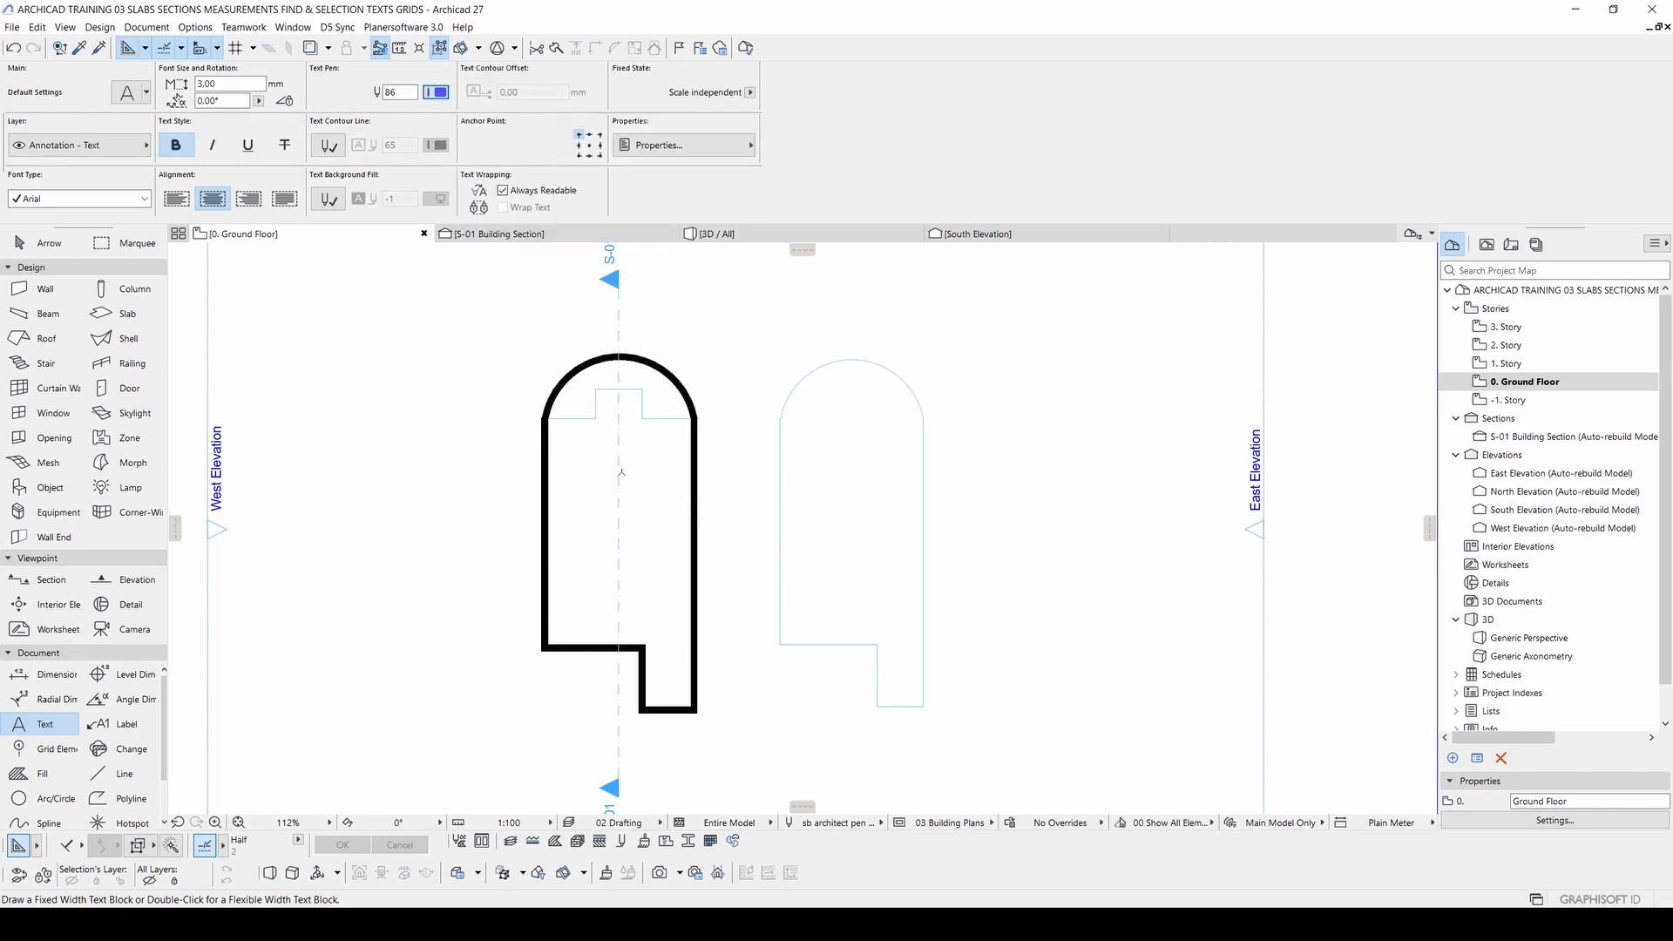
{"action": "scroll", "coordinate": [622, 474], "scroll_direction": "up", "scroll_amount": 3}
{"action": "left_click", "coordinate": [527, 460]}
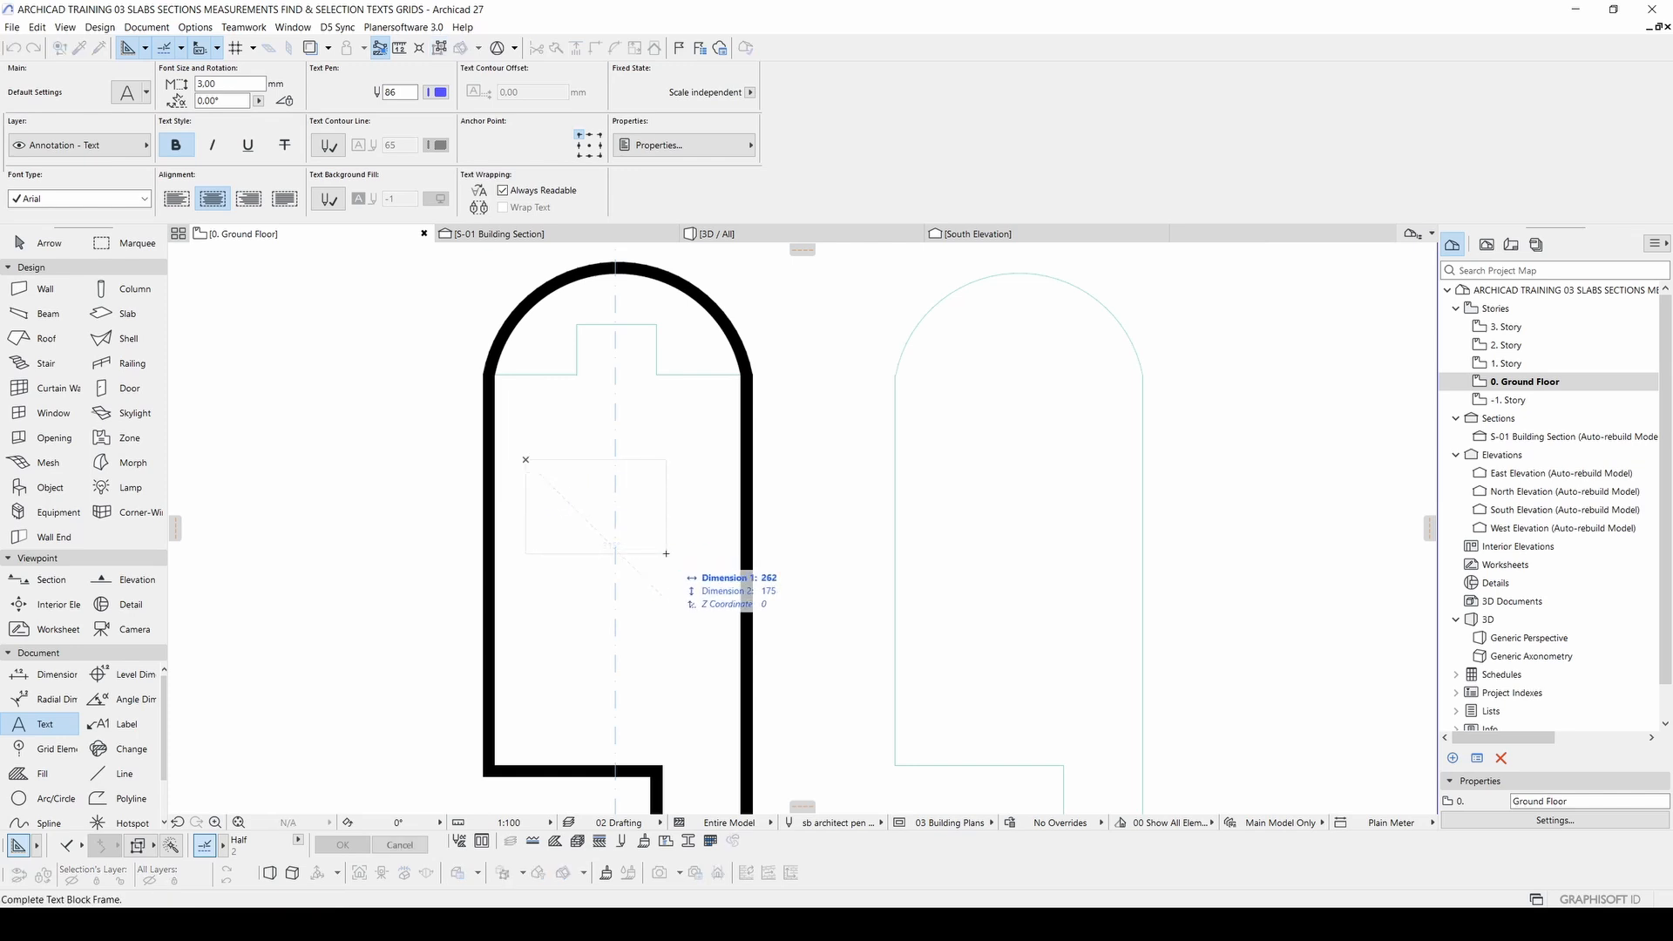
{"action": "left_click", "coordinate": [673, 577]}
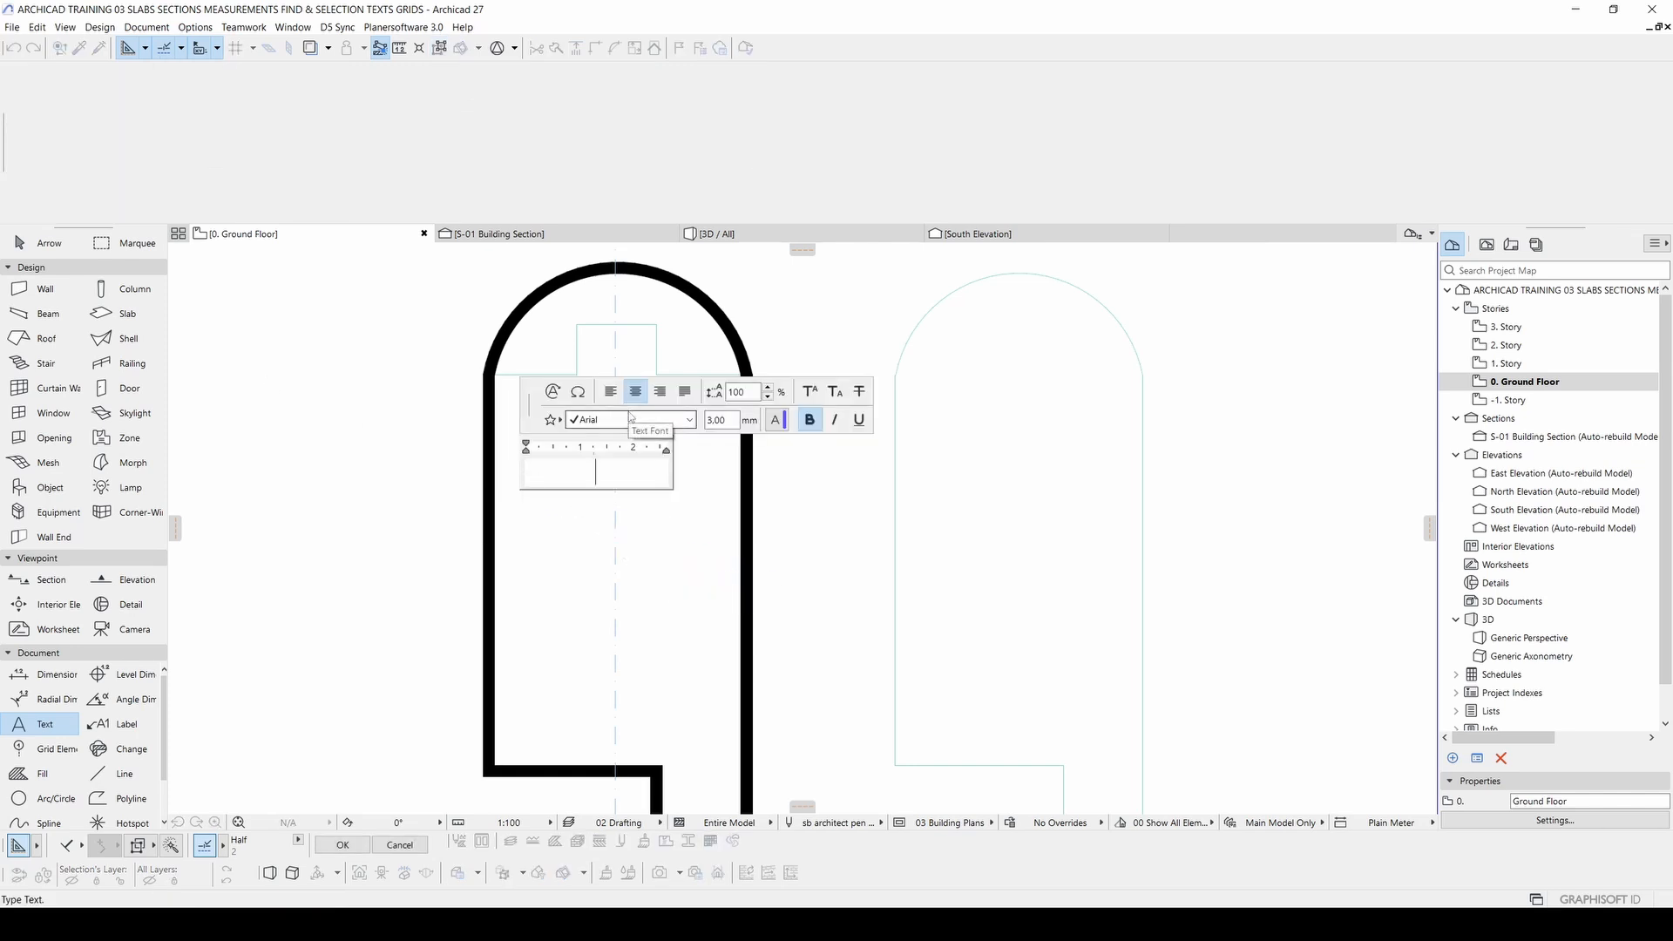
{"action": "type", "text": "kitchen"}
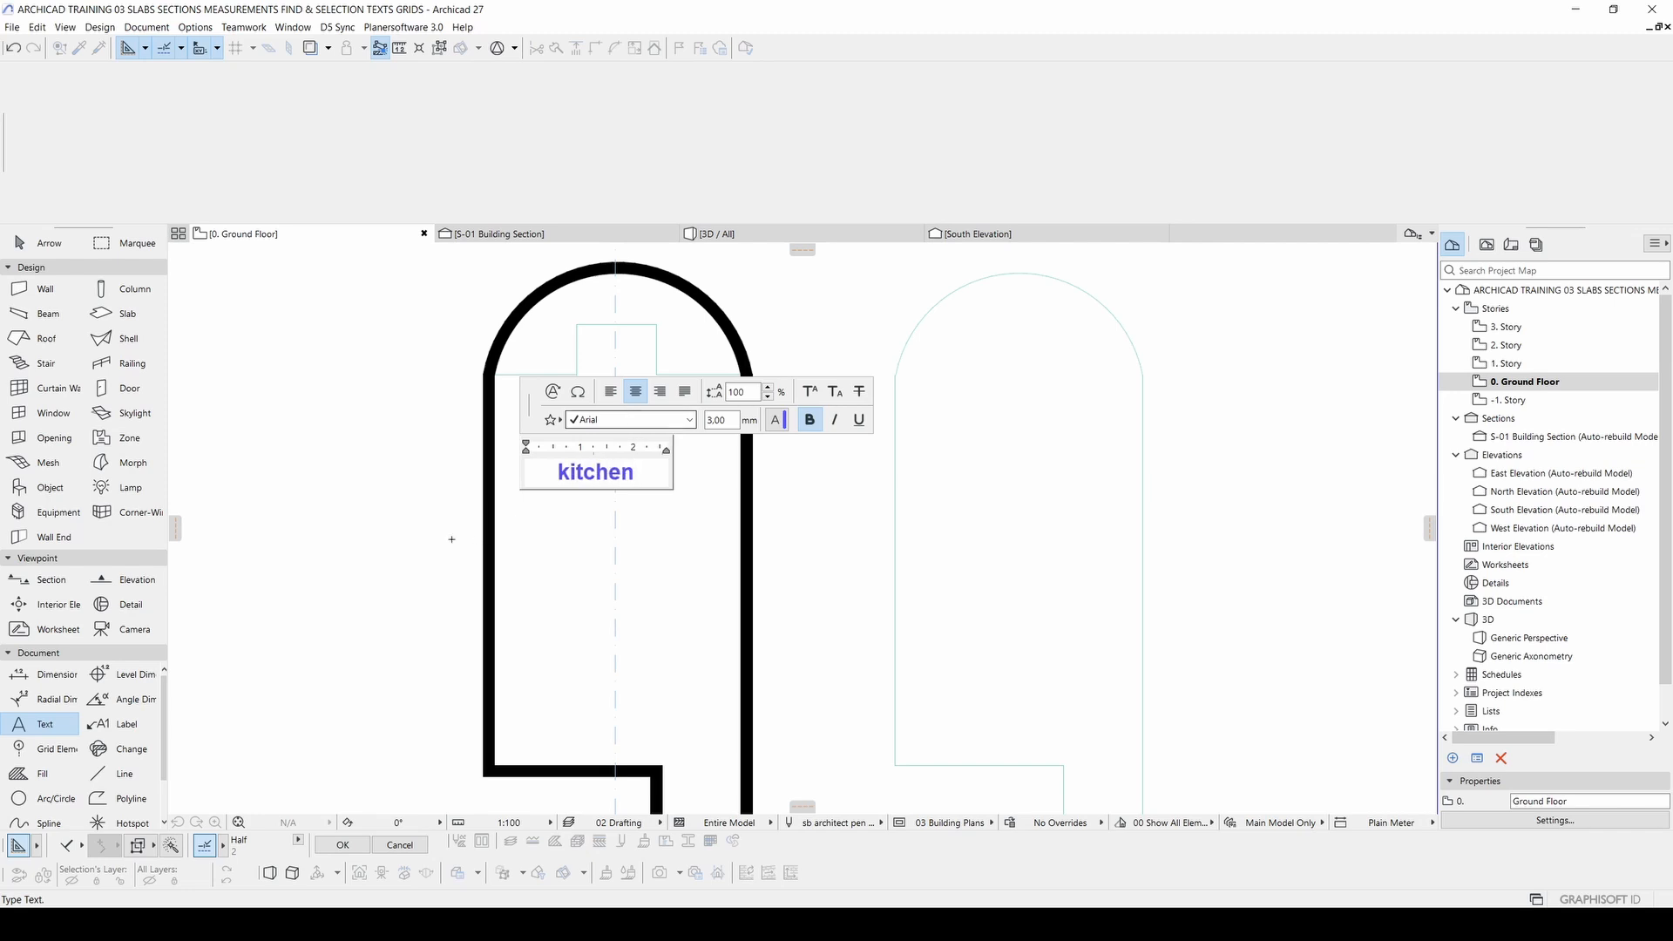
{"action": "left_click", "coordinate": [384, 512]}
{"action": "left_click", "coordinate": [43, 243]}
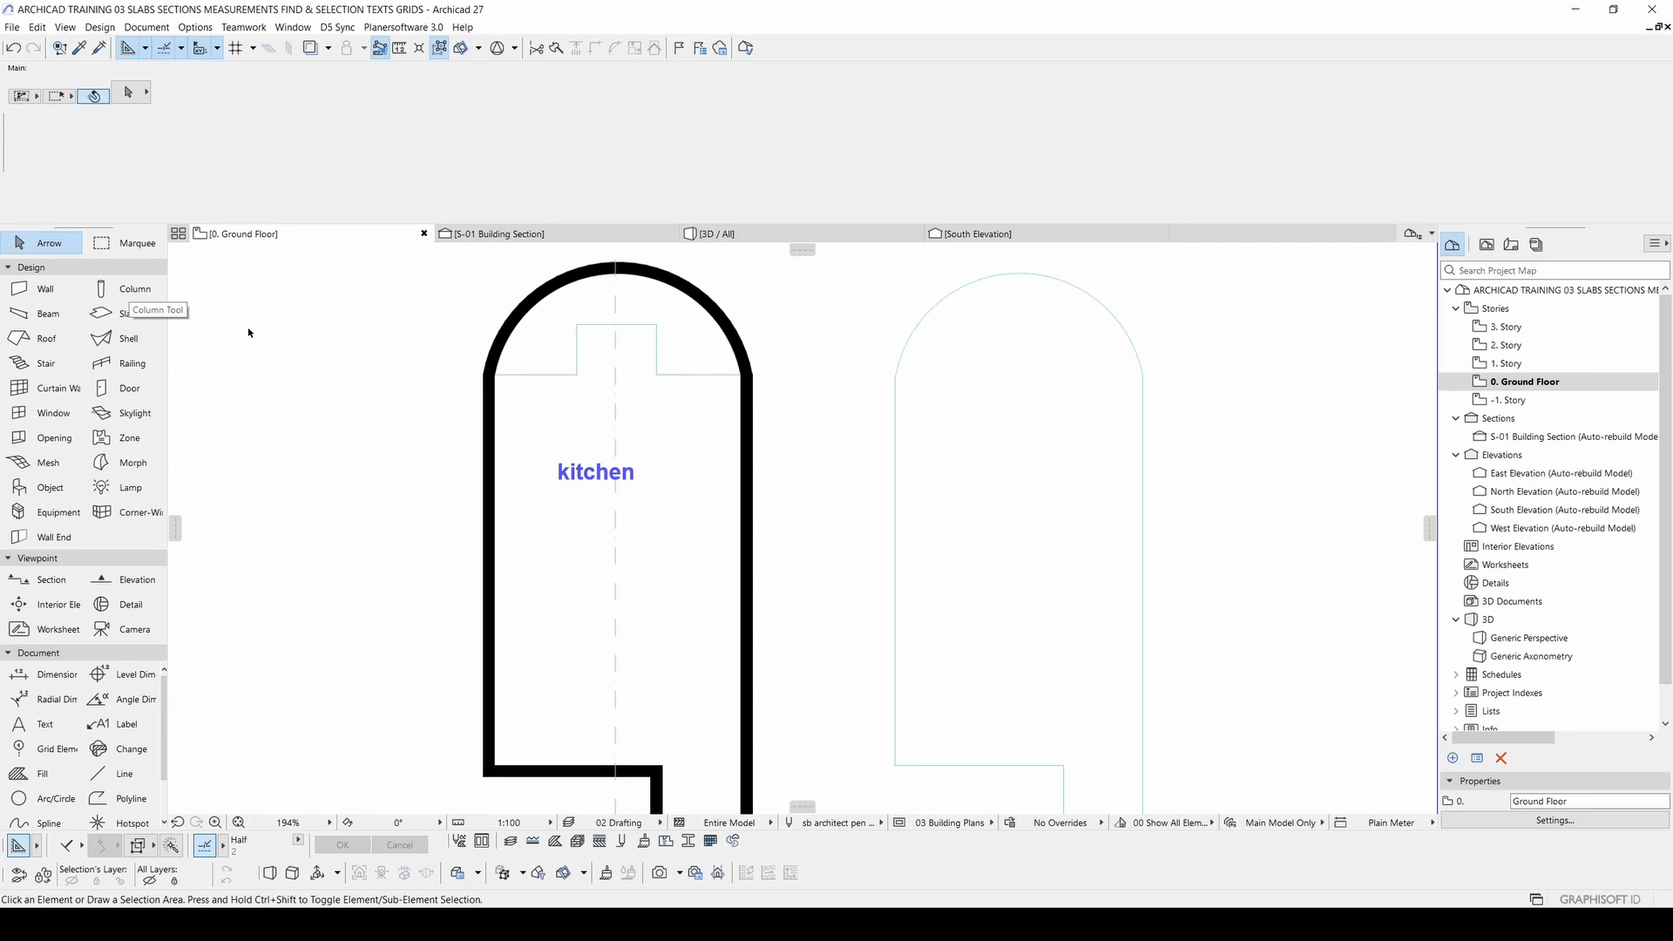
Step: Move the kitchen text slightly down and east so it is centred on the section line
{"action": "left_click", "coordinate": [596, 481]}
{"action": "left_click_drag", "start_coordinate": [595, 481], "coordinate": [619, 507]}
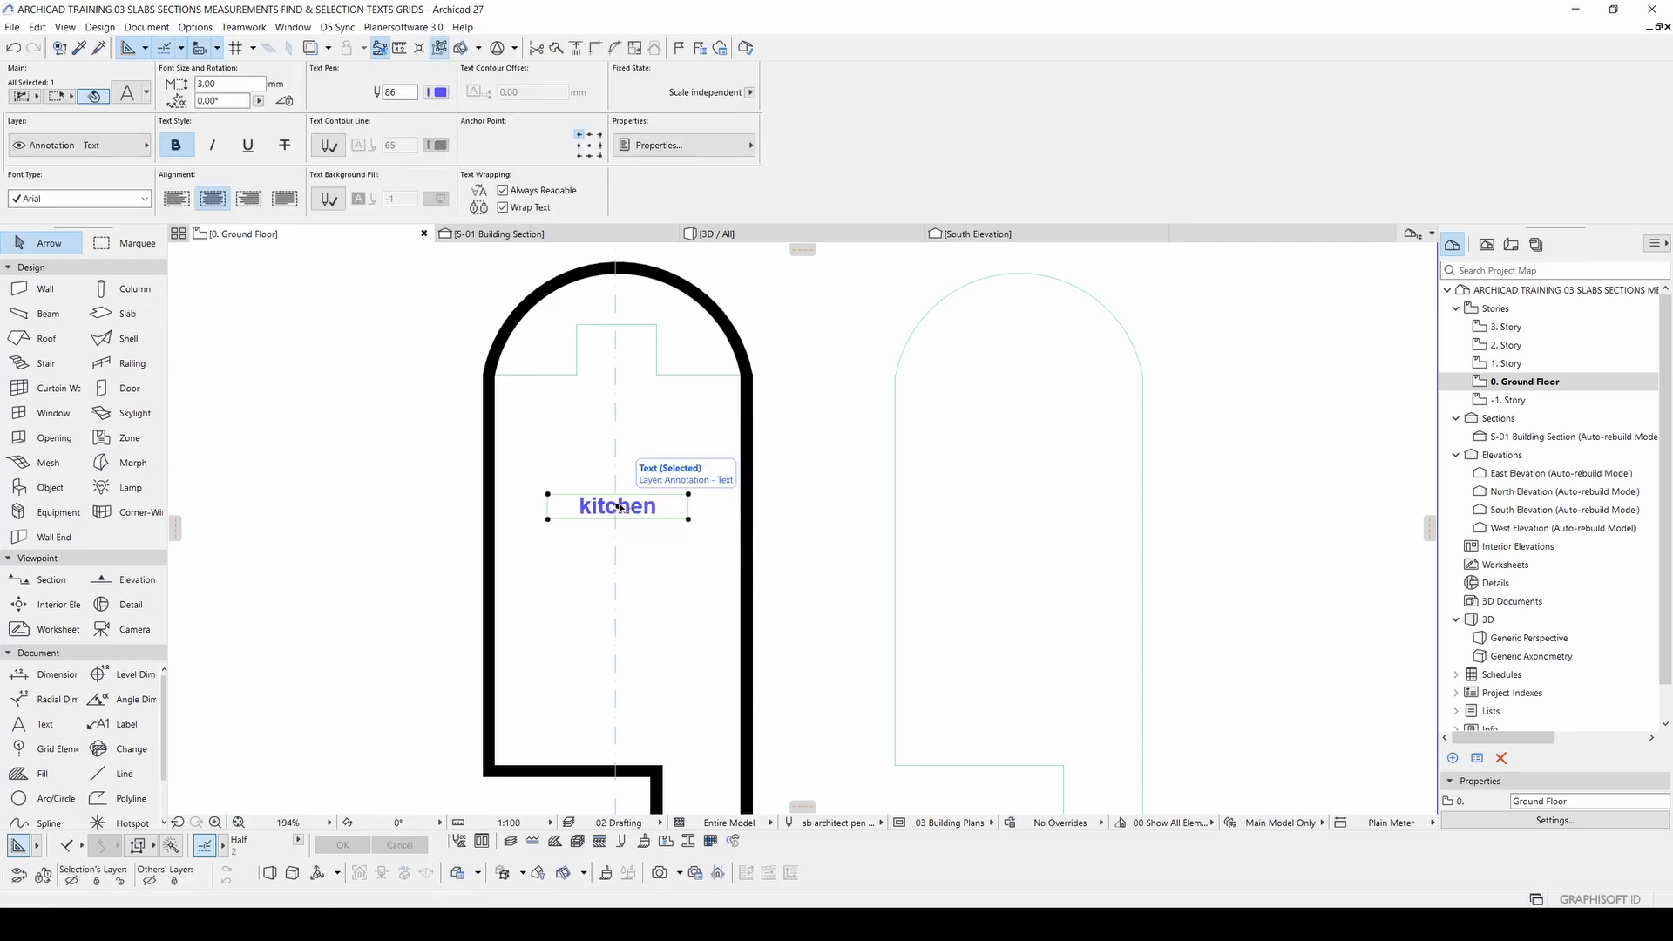
{"action": "scroll", "coordinate": [618, 510], "scroll_direction": "up", "scroll_amount": 3}
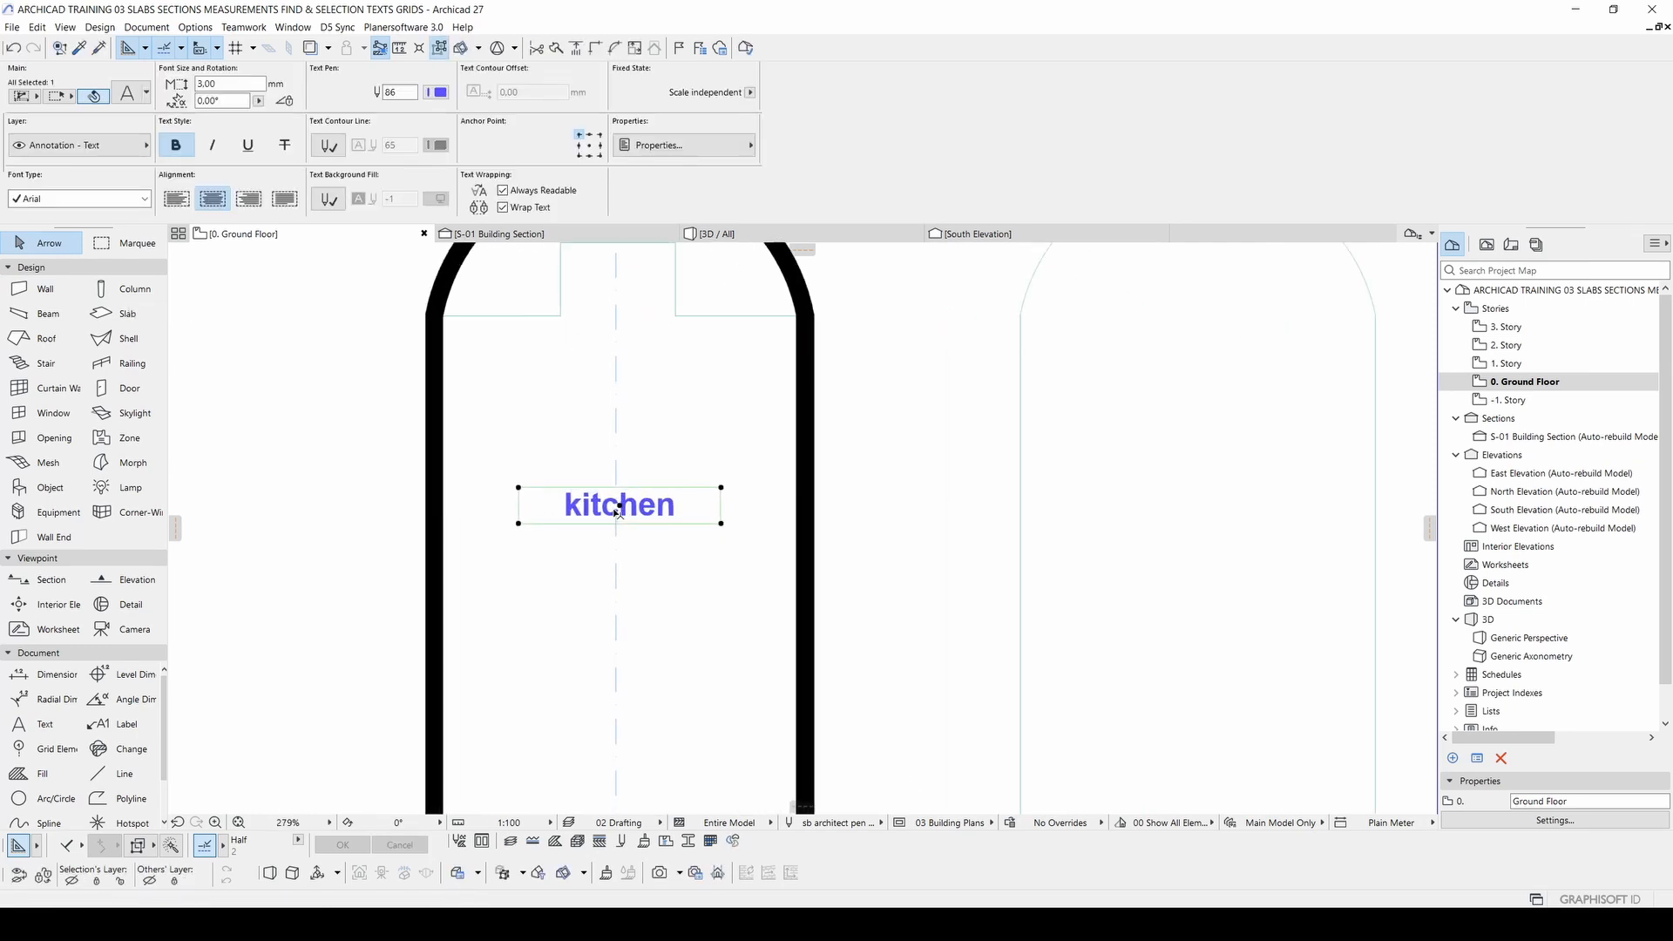
{"action": "scroll", "coordinate": [618, 513], "scroll_direction": "down", "scroll_amount": 3}
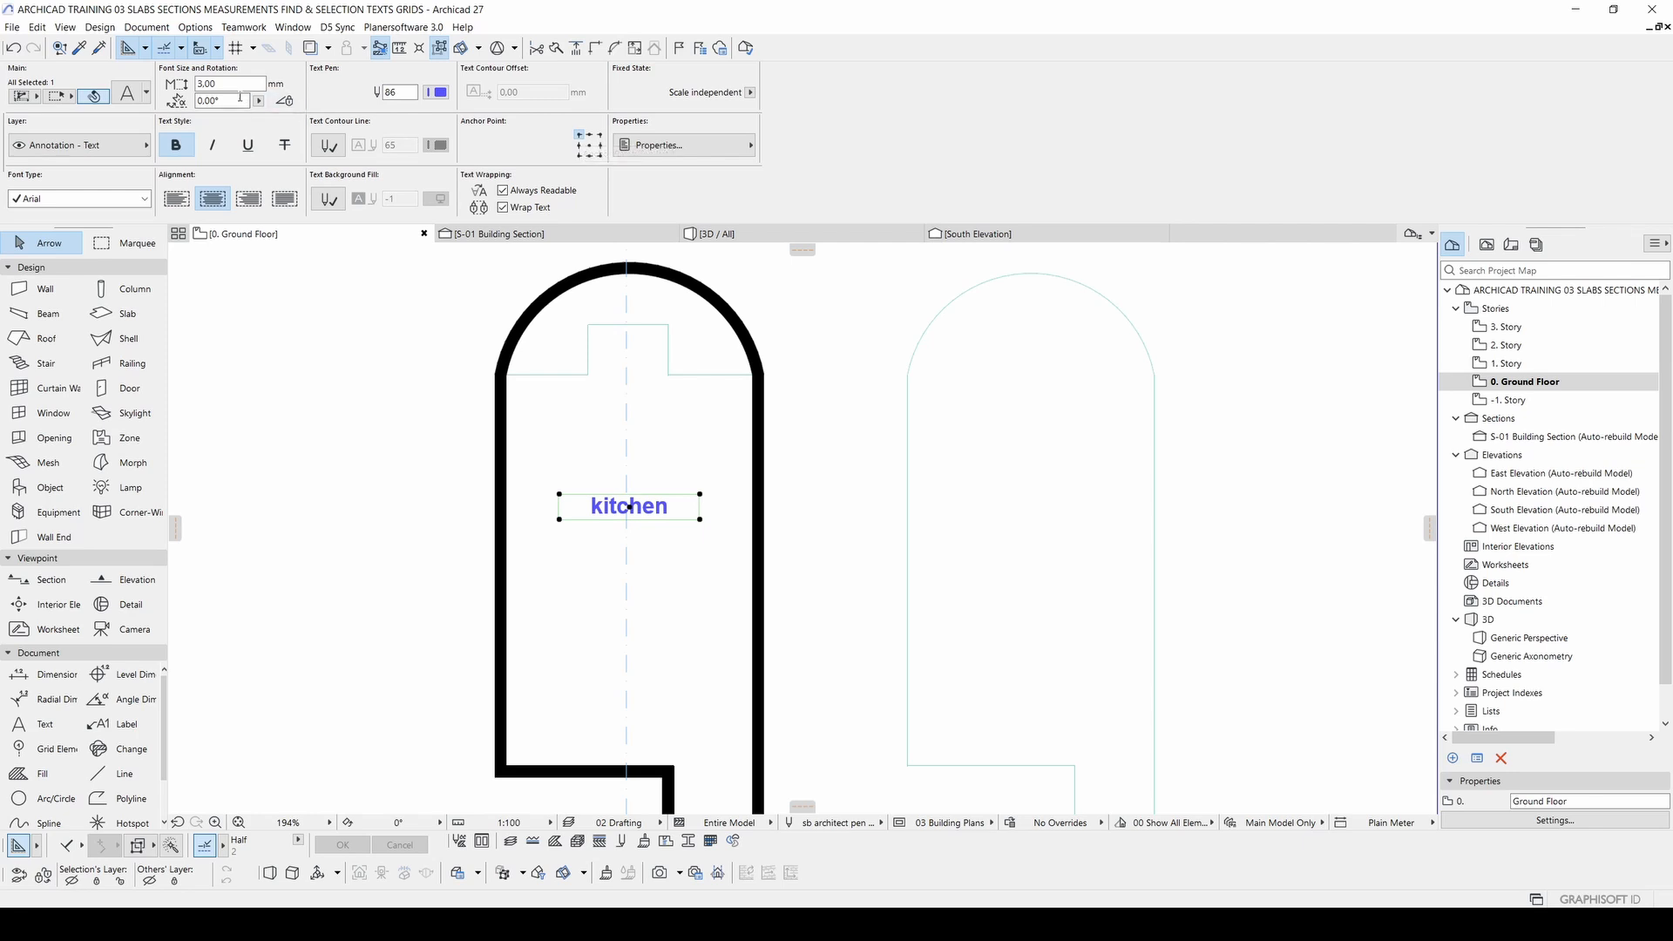
Step: Copy the kitchen text horizontally eastward and move the copy just beyond the separate slab's east edge
{"action": "middle_click_drag", "start_coordinate": [614, 463], "coordinate": [601, 483]}
{"action": "key", "text": "ctrl+shift+d"}
{"action": "left_click", "coordinate": [617, 529]}
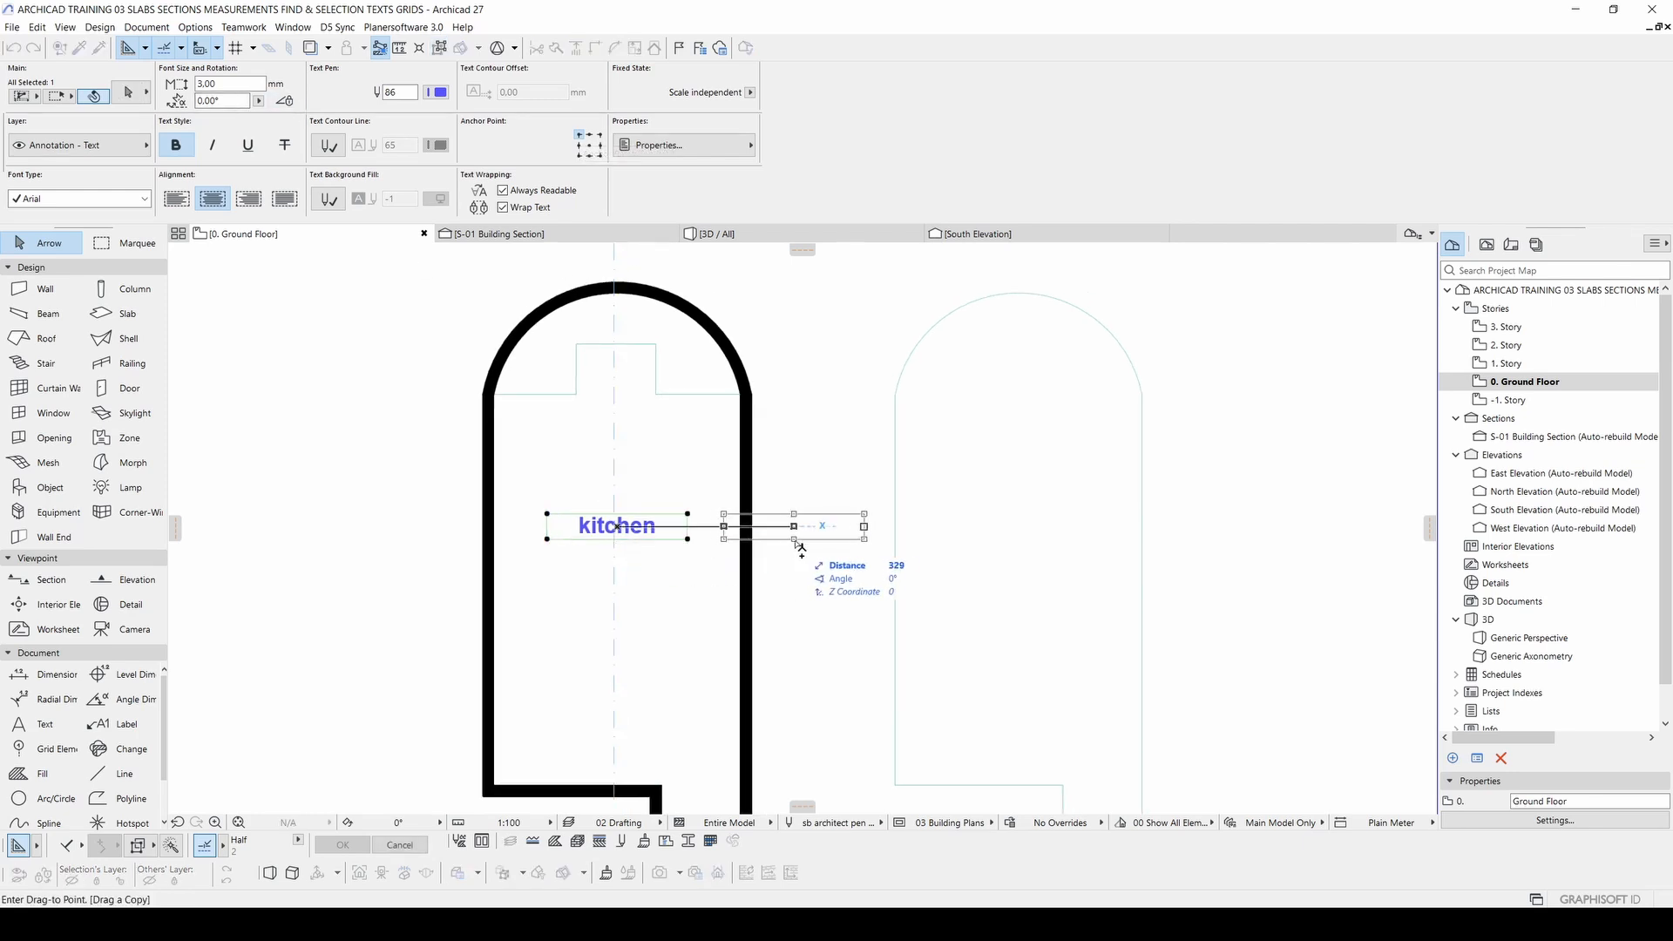
{"action": "left_click", "coordinate": [778, 529]}
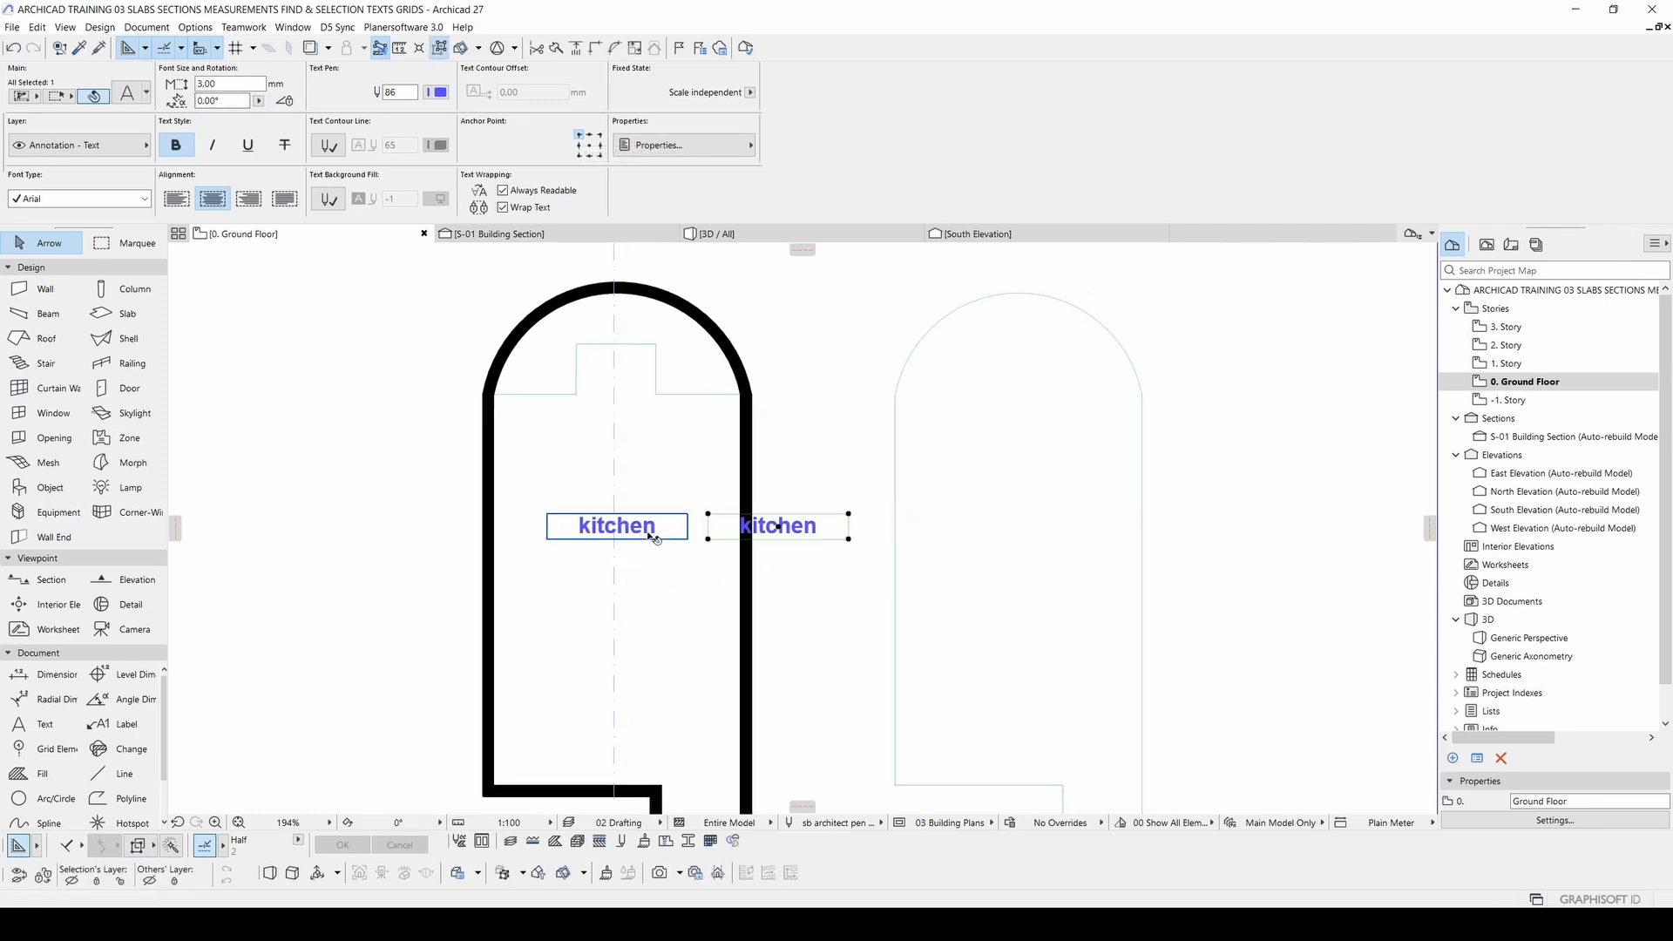
{"action": "middle_click_drag", "start_coordinate": [1088, 529], "coordinate": [694, 532]}
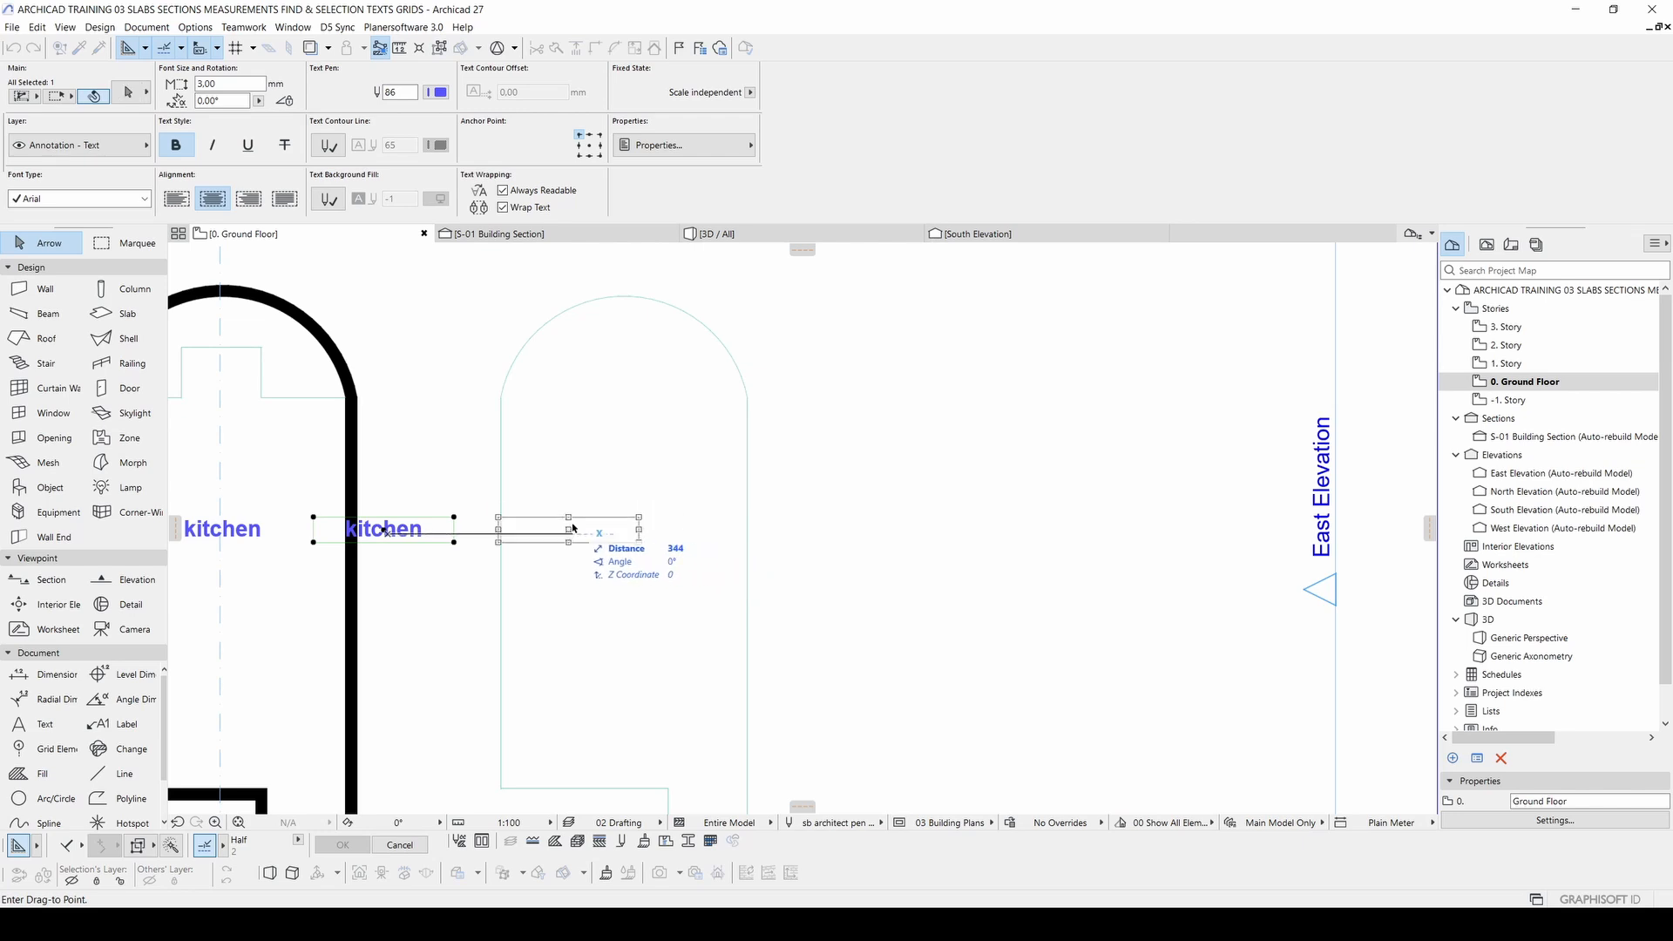
{"action": "left_click", "coordinate": [861, 531]}
Step: Make another kitchen text copy farther east on the same line and set its anchor point to bottom left
{"action": "key", "text": "ctrl+shift+d"}
{"action": "left_click", "coordinate": [863, 530]}
{"action": "left_click", "coordinate": [1034, 530]}
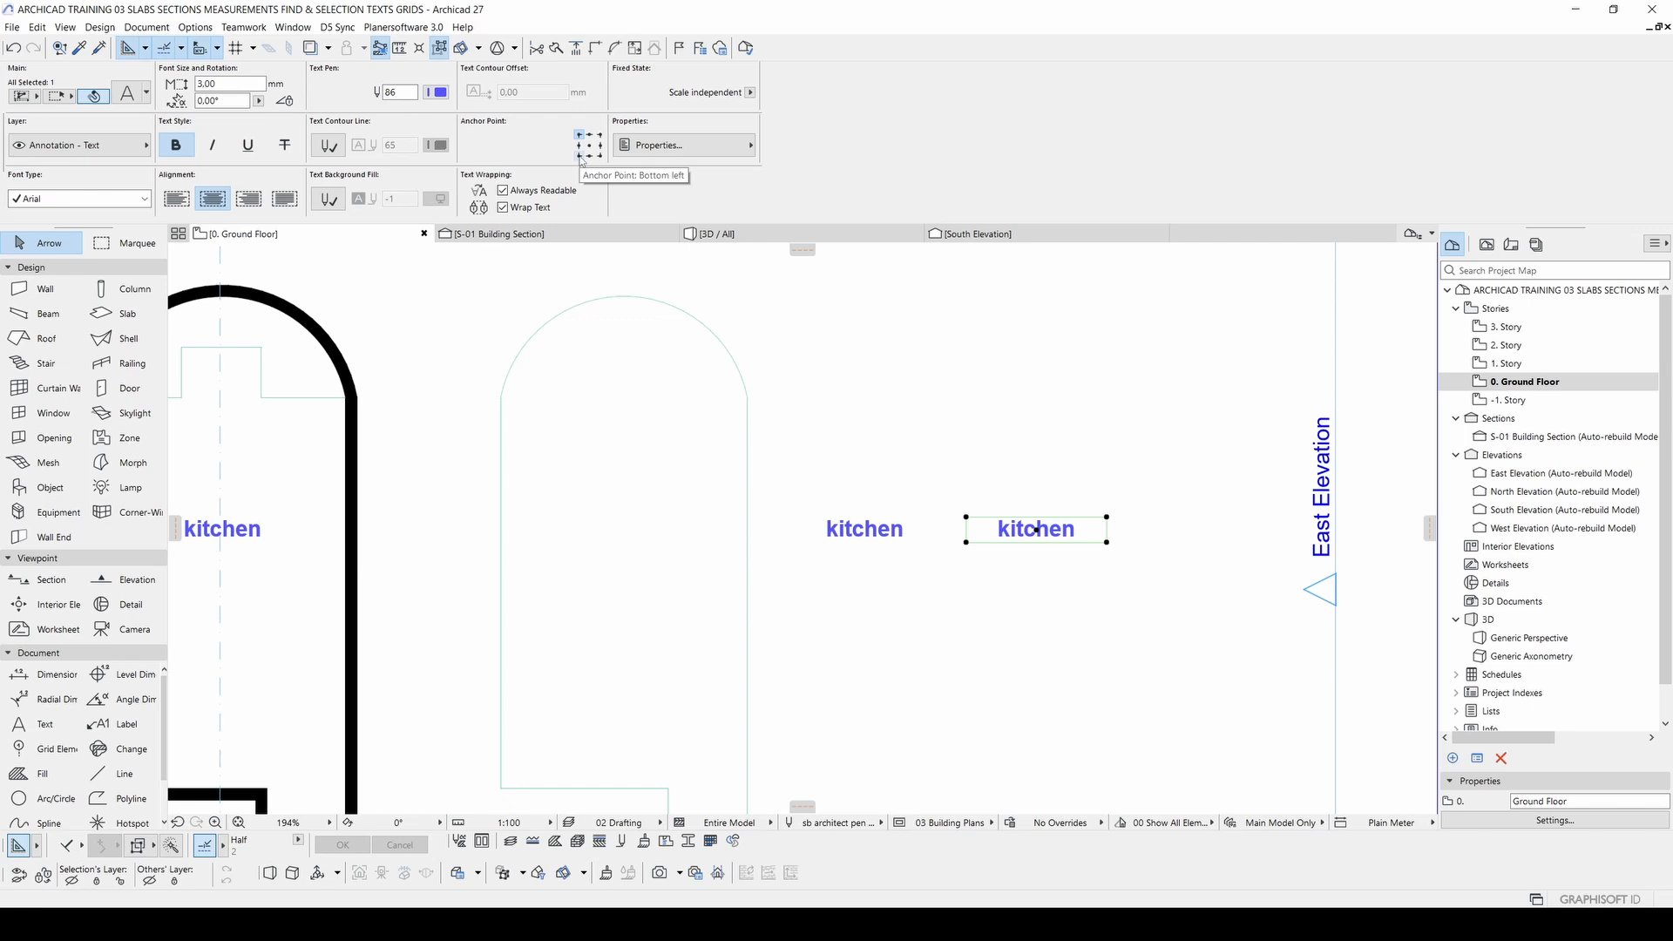
Step: Set the font size of the two kitchen texts east of the separate slab to 1 mm
{"action": "left_click", "coordinate": [907, 536]}
{"action": "left_click_drag", "start_coordinate": [1047, 603], "coordinate": [832, 482]}
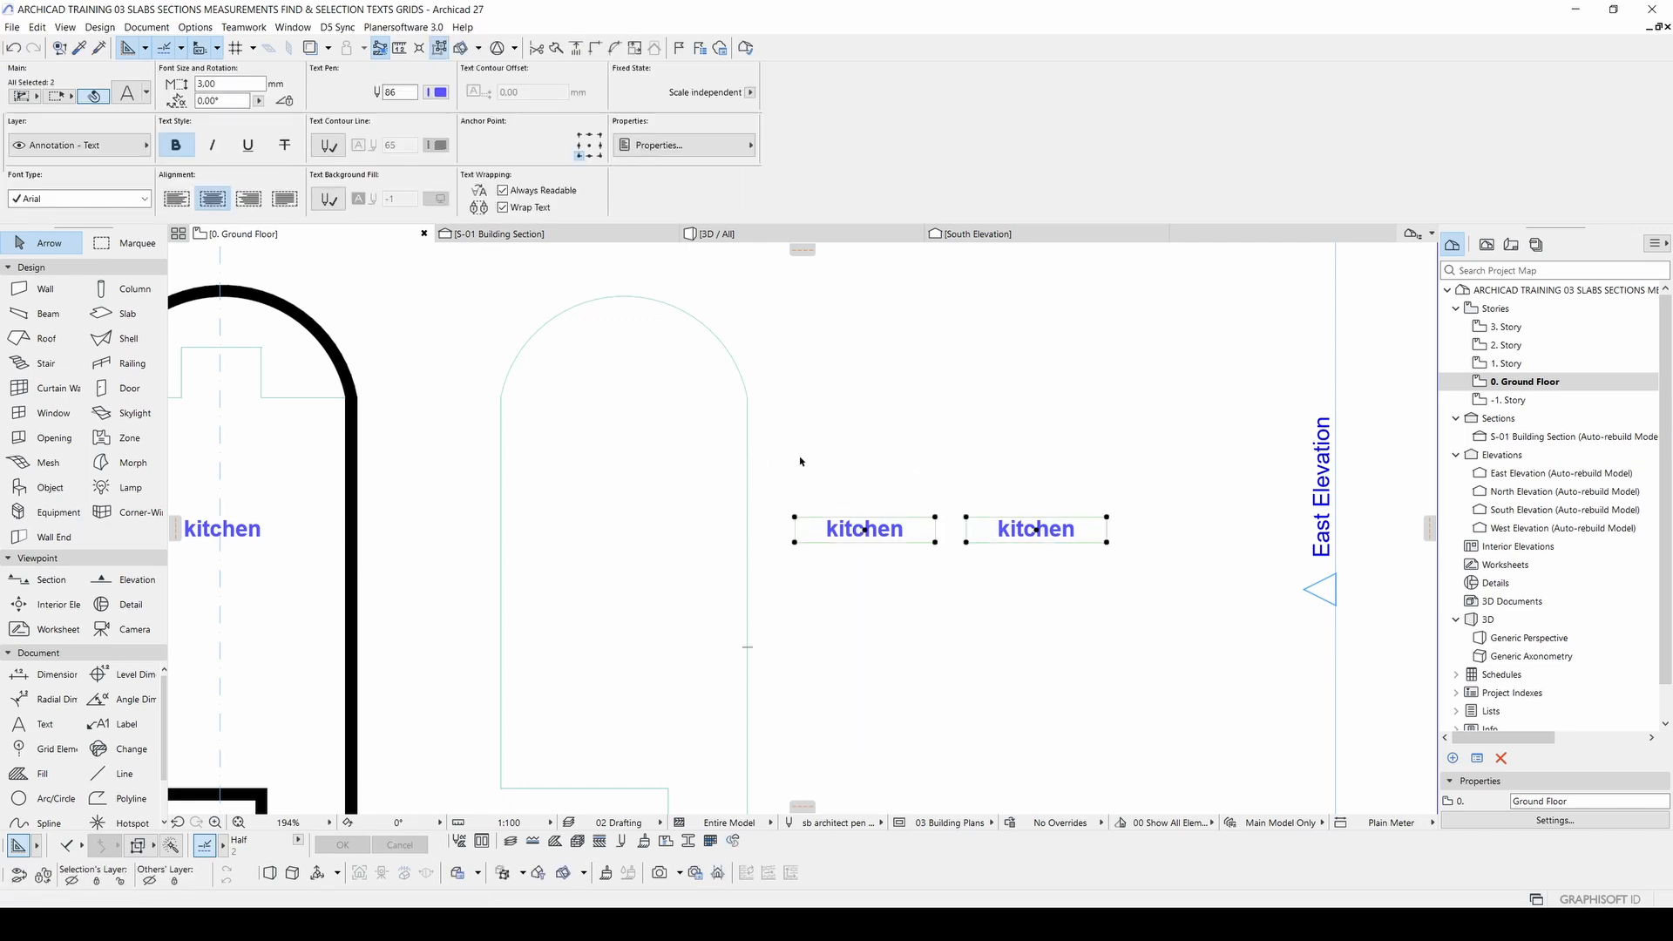
{"action": "left_click", "coordinate": [218, 84]}
{"action": "type", "text": "1"}
{"action": "key", "text": "Return"}
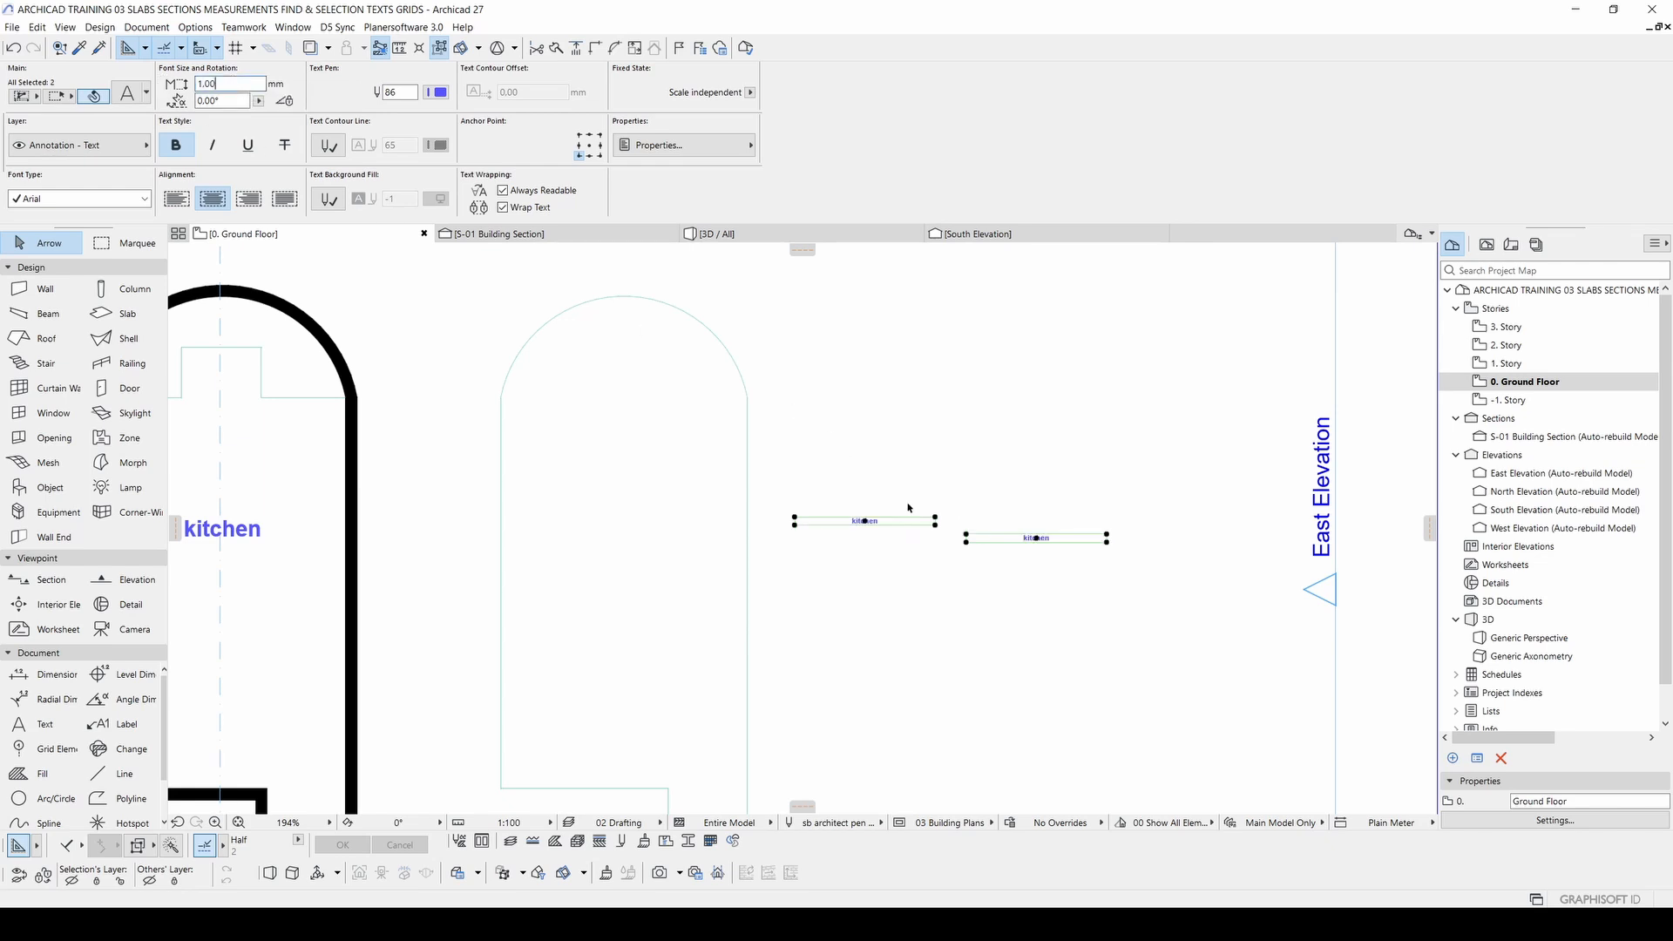
{"action": "left_click", "coordinate": [820, 479]}
Step: Compare the two small kitchen texts' positions and select the easternmost one to check its anchor point
{"action": "scroll", "coordinate": [820, 502], "scroll_direction": "up", "scroll_amount": 5}
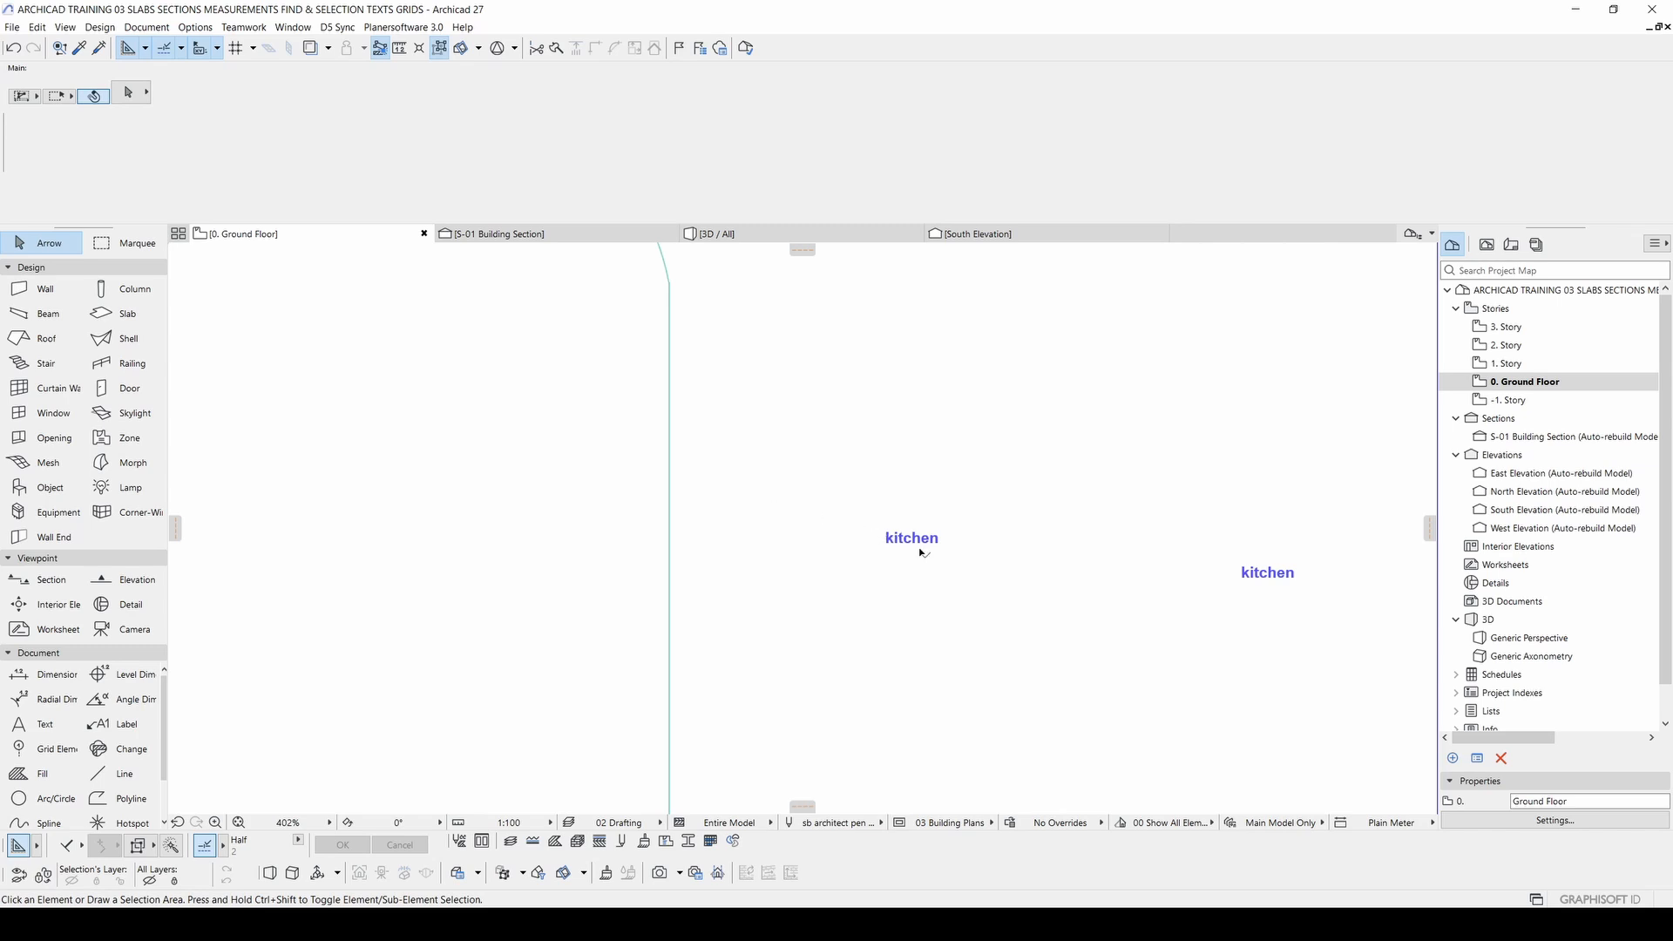
{"action": "middle_click_drag", "start_coordinate": [1242, 564], "coordinate": [1046, 570]}
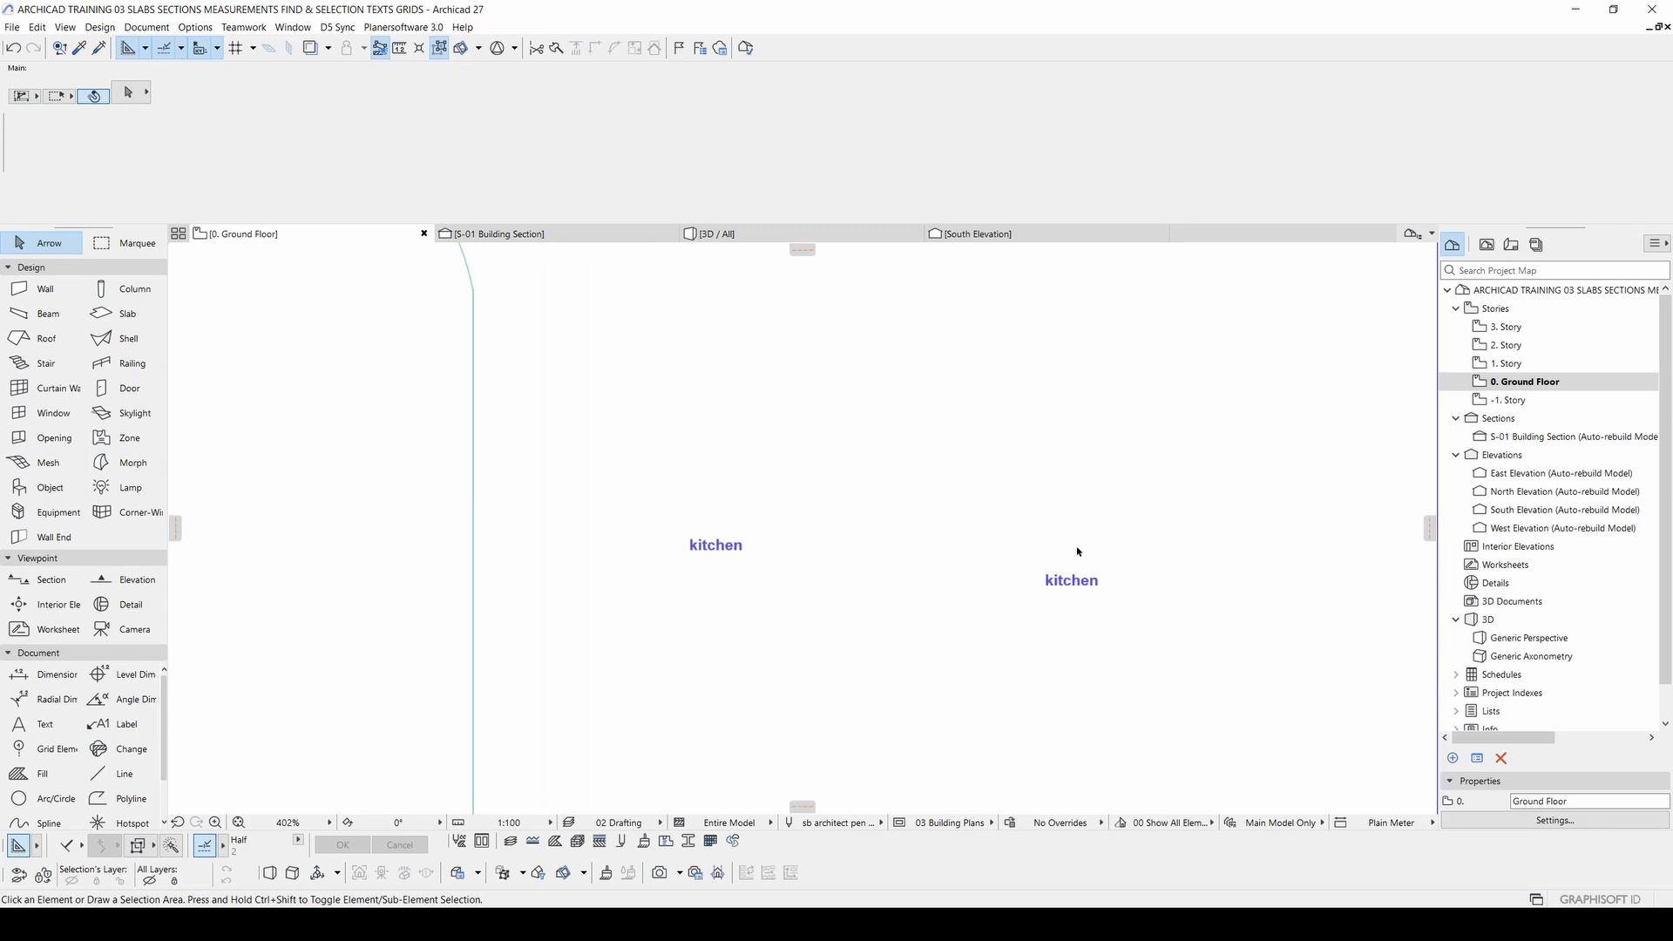
{"action": "left_click", "coordinate": [1077, 587]}
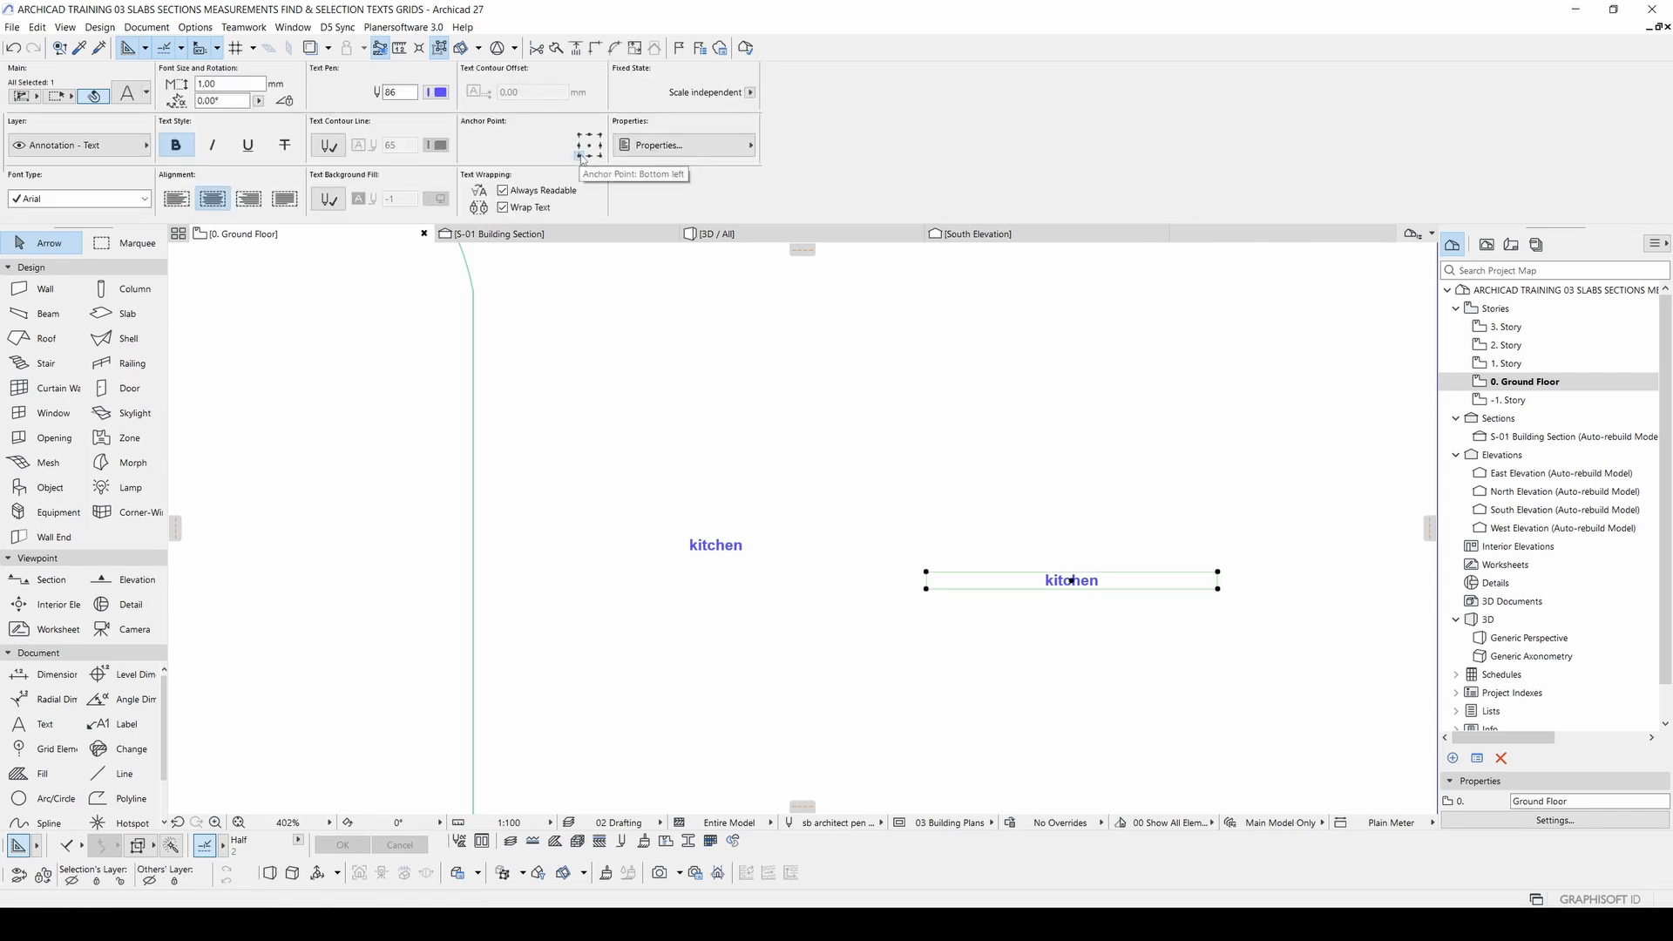
Step: Set the font size of the two kitchen texts east of the separate slab to 6 mm
{"action": "left_click_drag", "start_coordinate": [1128, 627], "coordinate": [645, 460]}
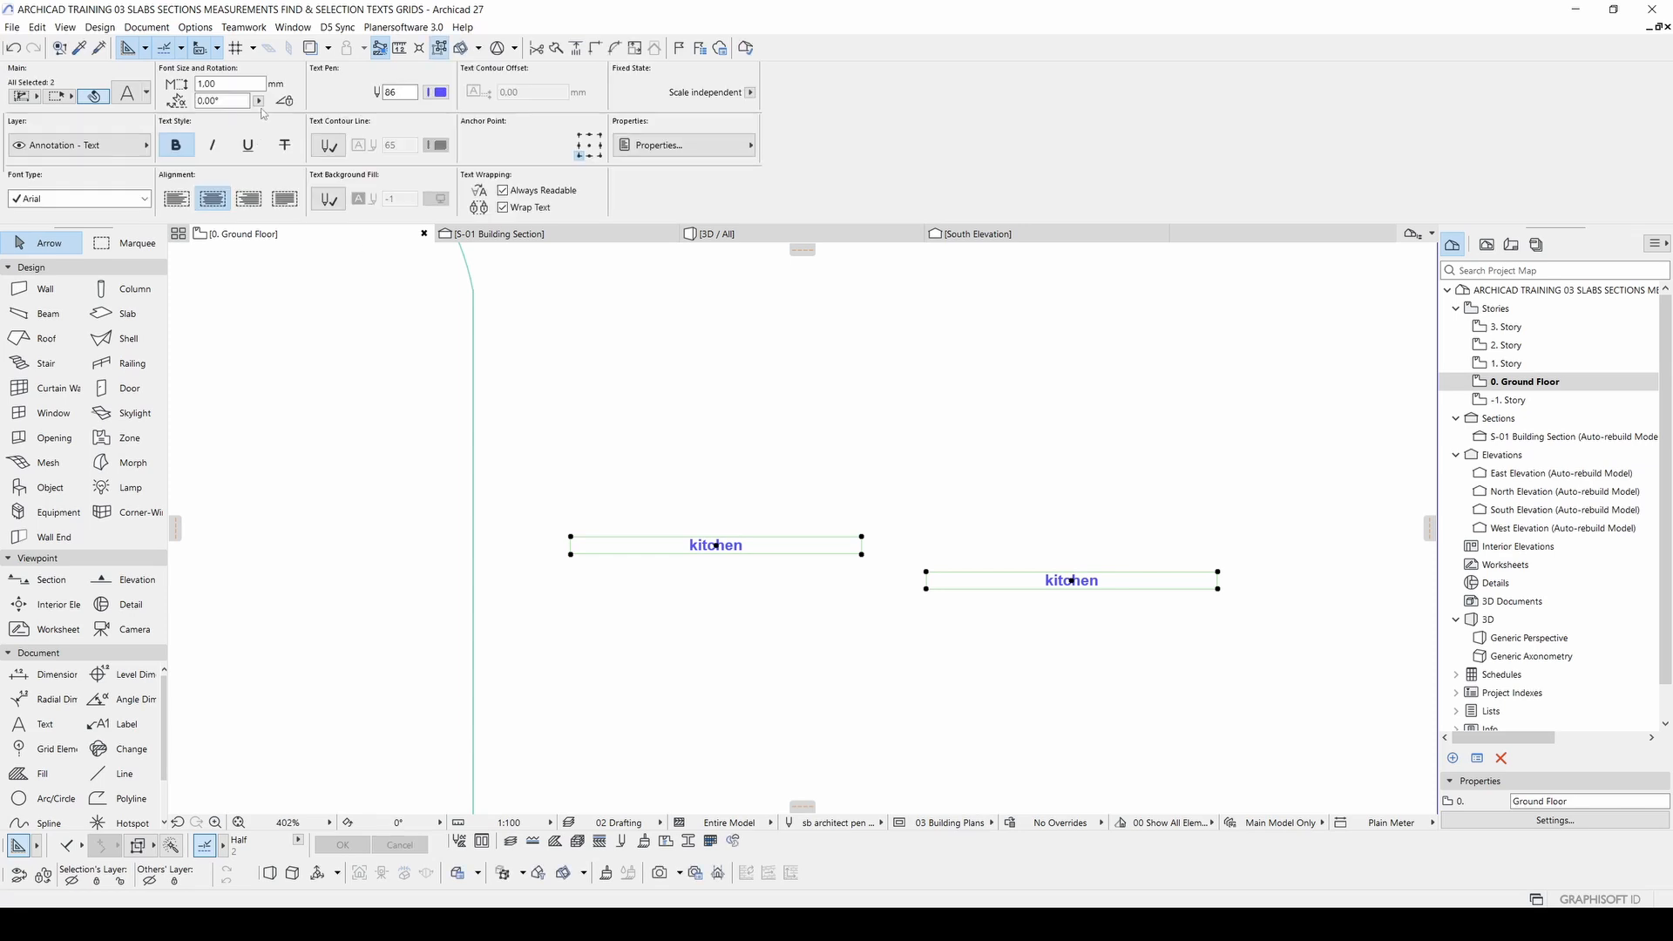
{"action": "left_click", "coordinate": [229, 83]}
{"action": "type", "text": "6.00"}
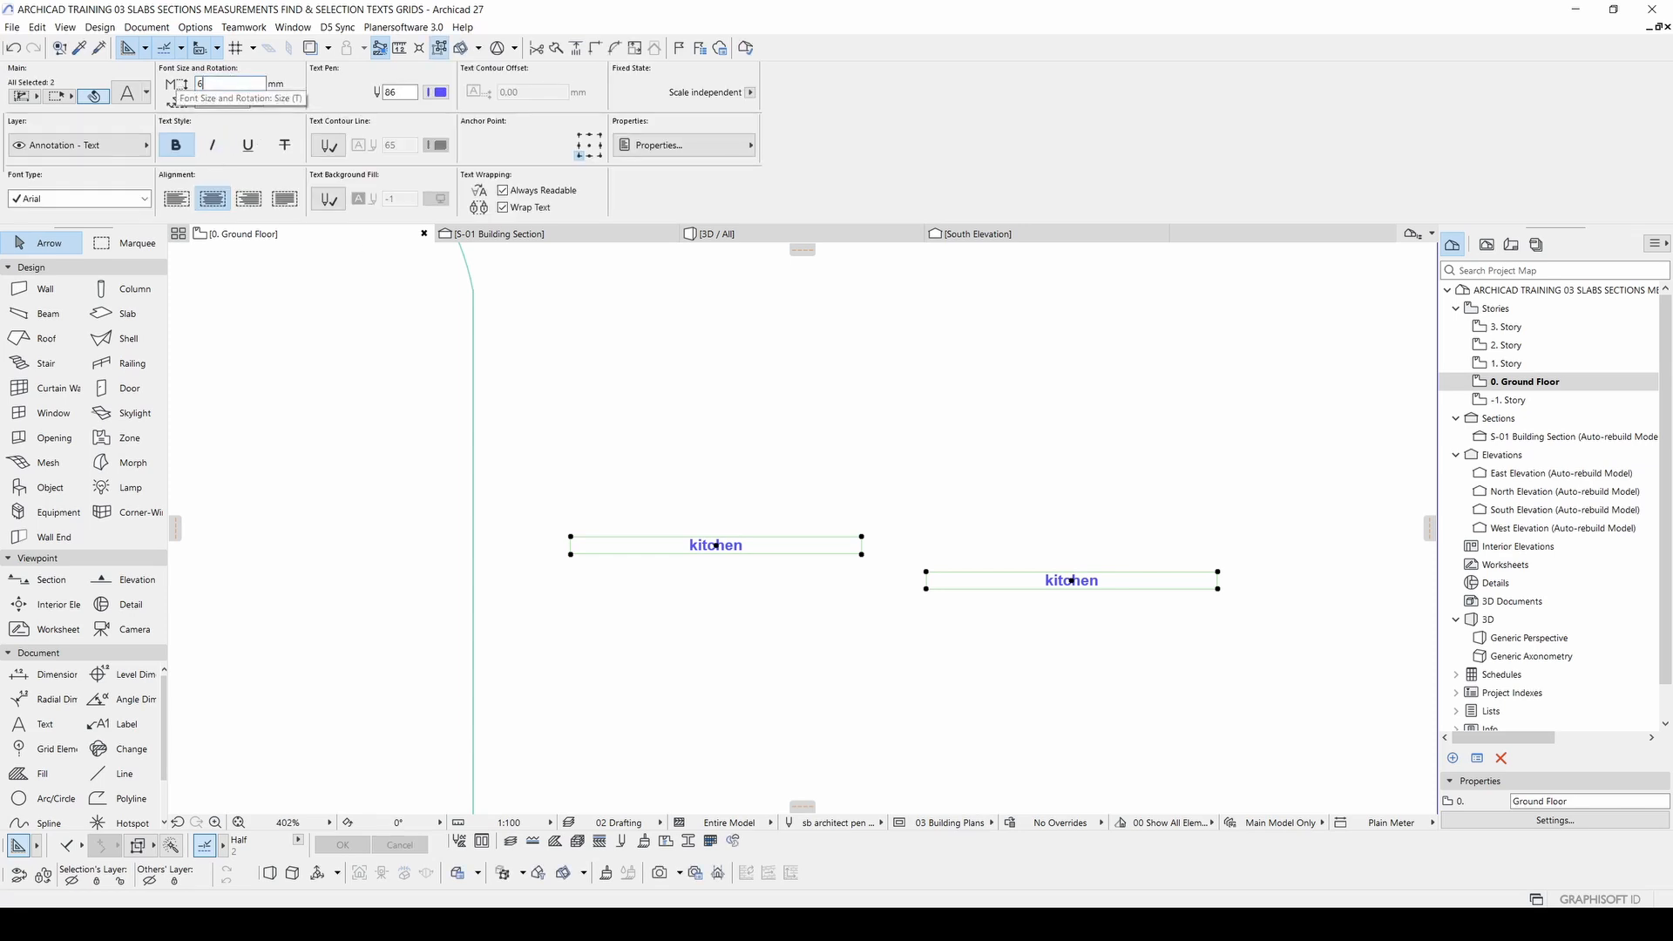
{"action": "key", "text": "Return"}
{"action": "scroll", "coordinate": [872, 484], "scroll_direction": "down", "scroll_amount": 5}
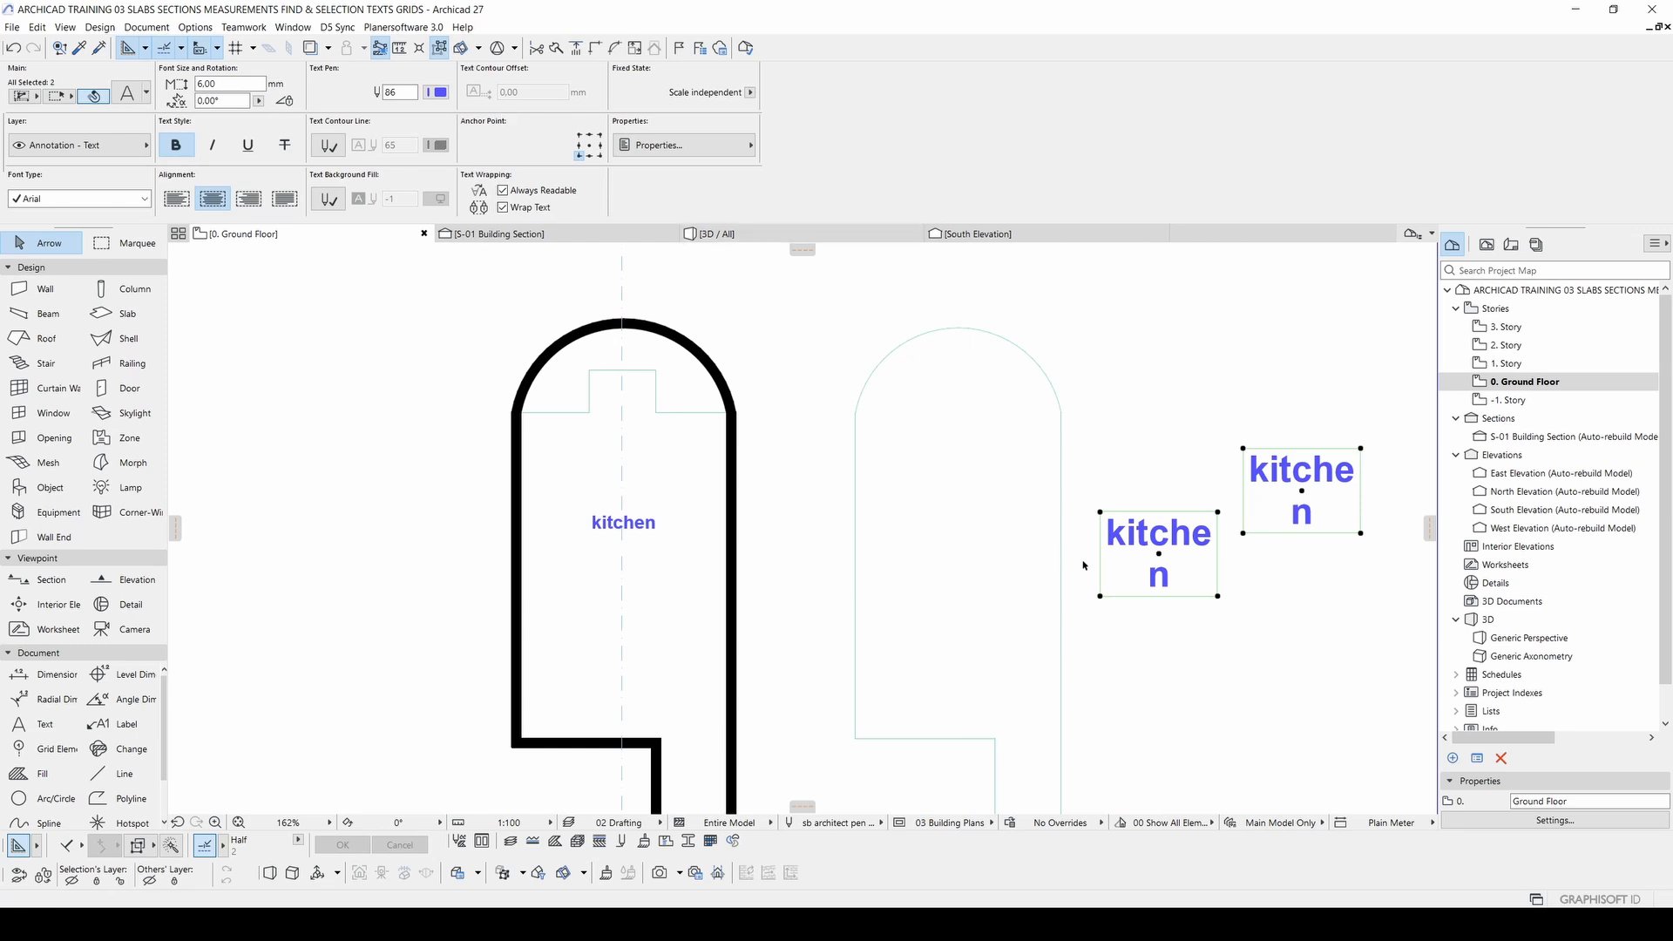
{"action": "left_click", "coordinate": [1161, 437]}
Step: Set the anchor point of the kitchen text inside the walls to middle
{"action": "left_click", "coordinate": [657, 524]}
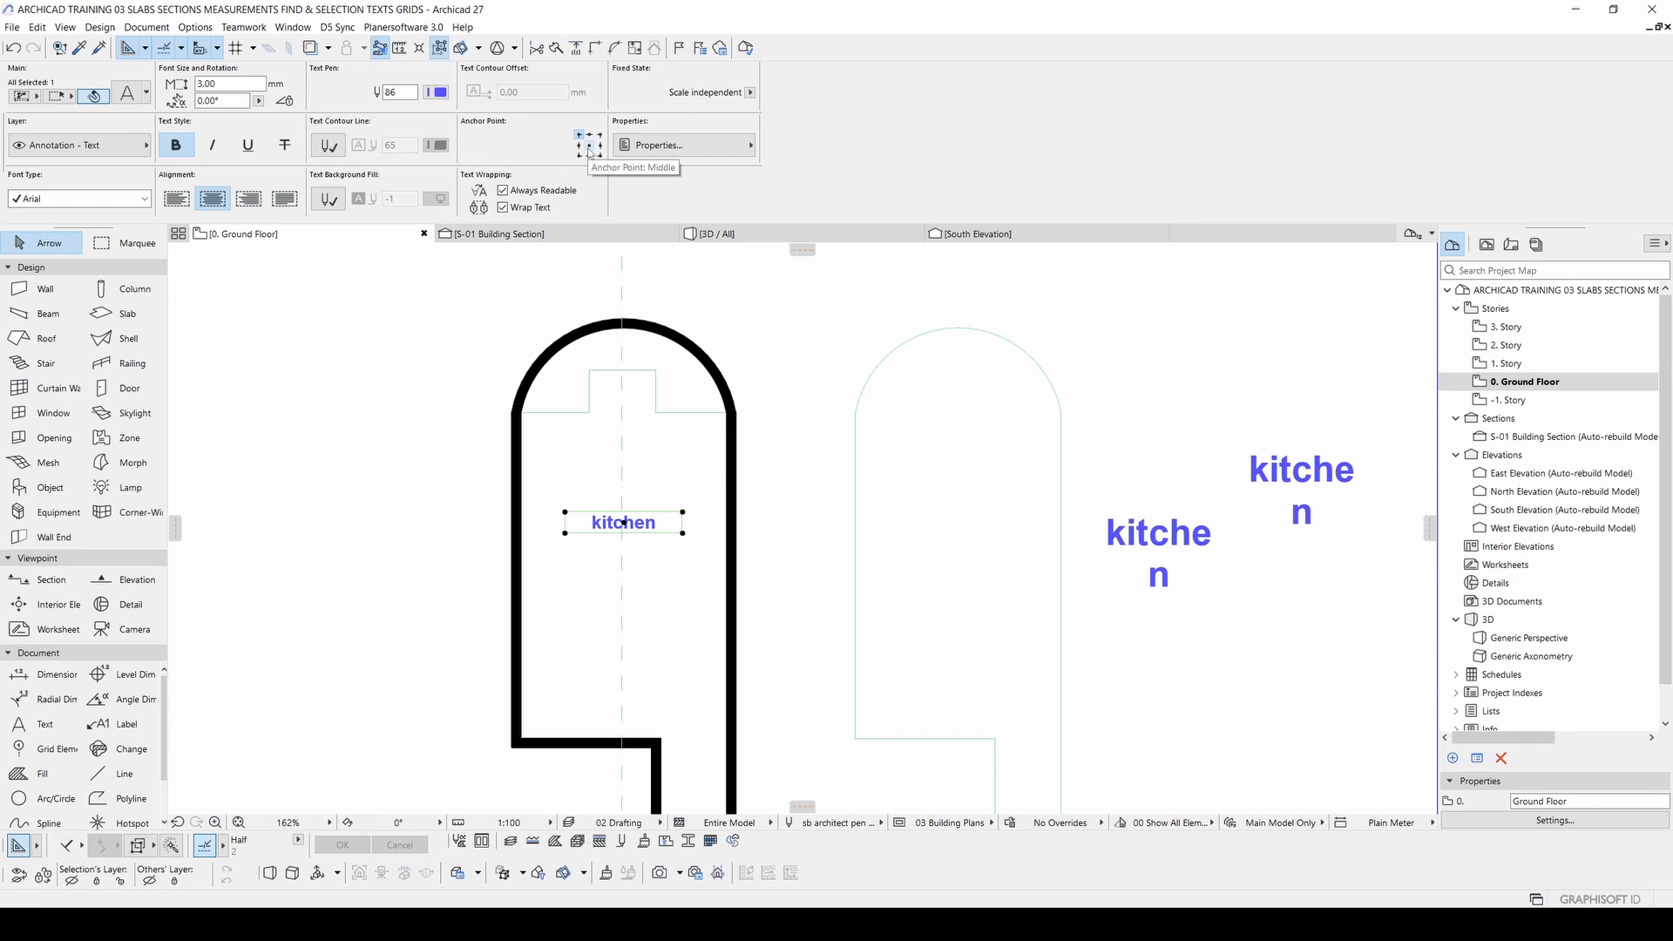
{"action": "left_click", "coordinate": [590, 147]}
{"action": "scroll", "coordinate": [616, 560], "scroll_direction": "up", "scroll_amount": 3}
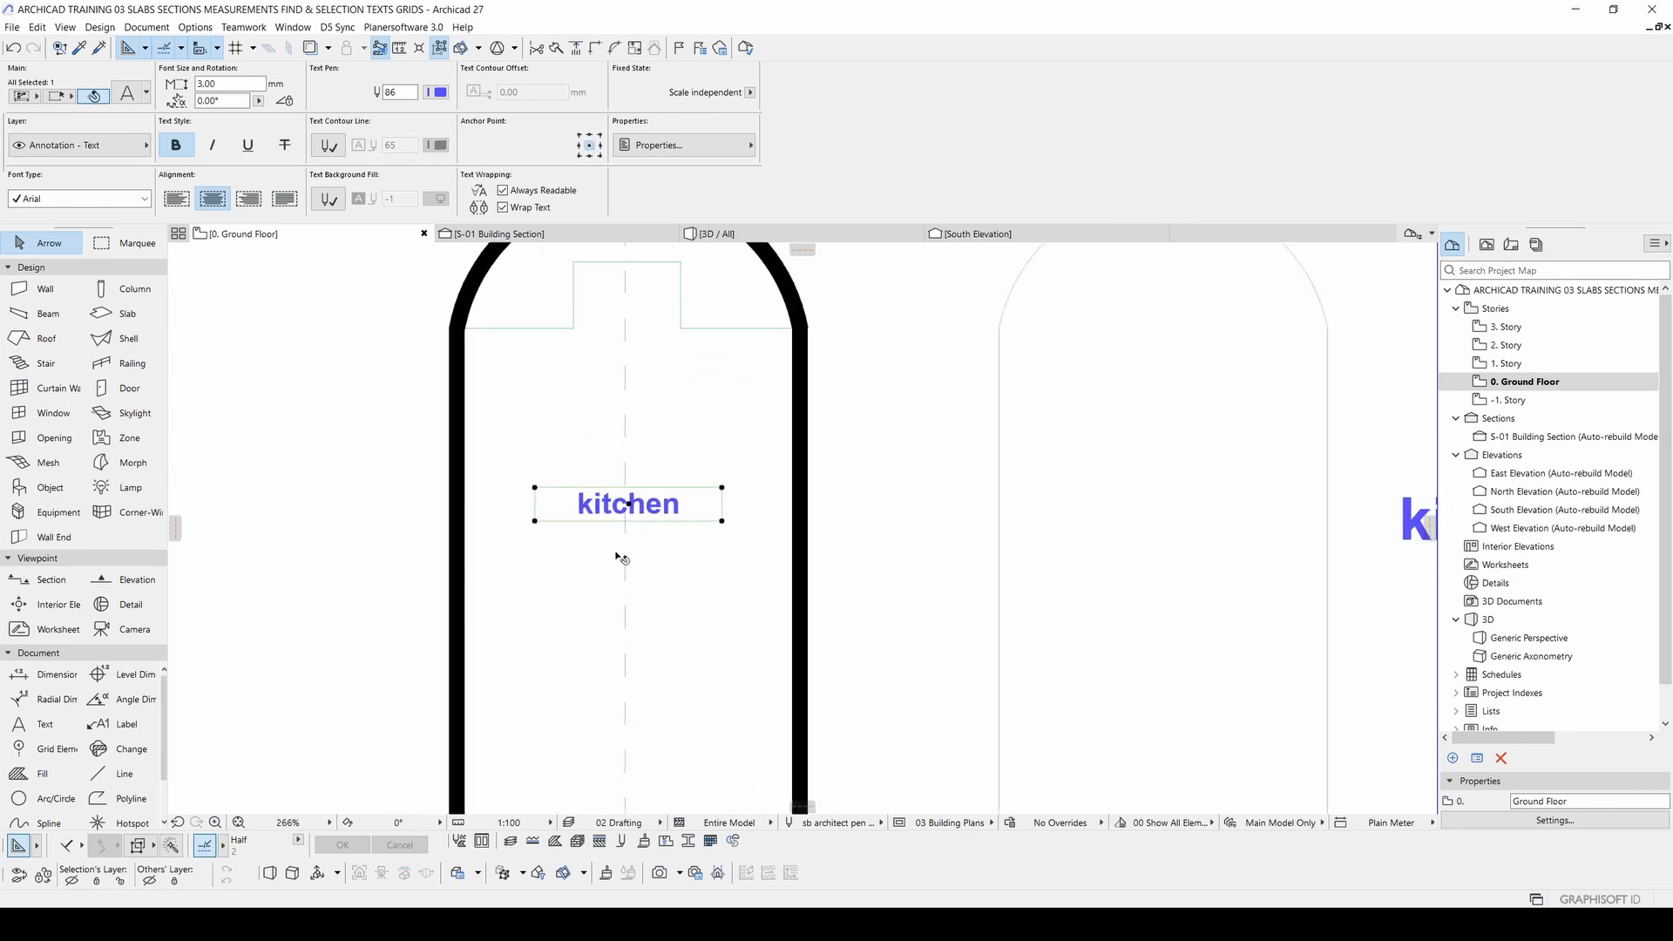
{"action": "scroll", "coordinate": [576, 756], "scroll_direction": "down", "scroll_amount": 3}
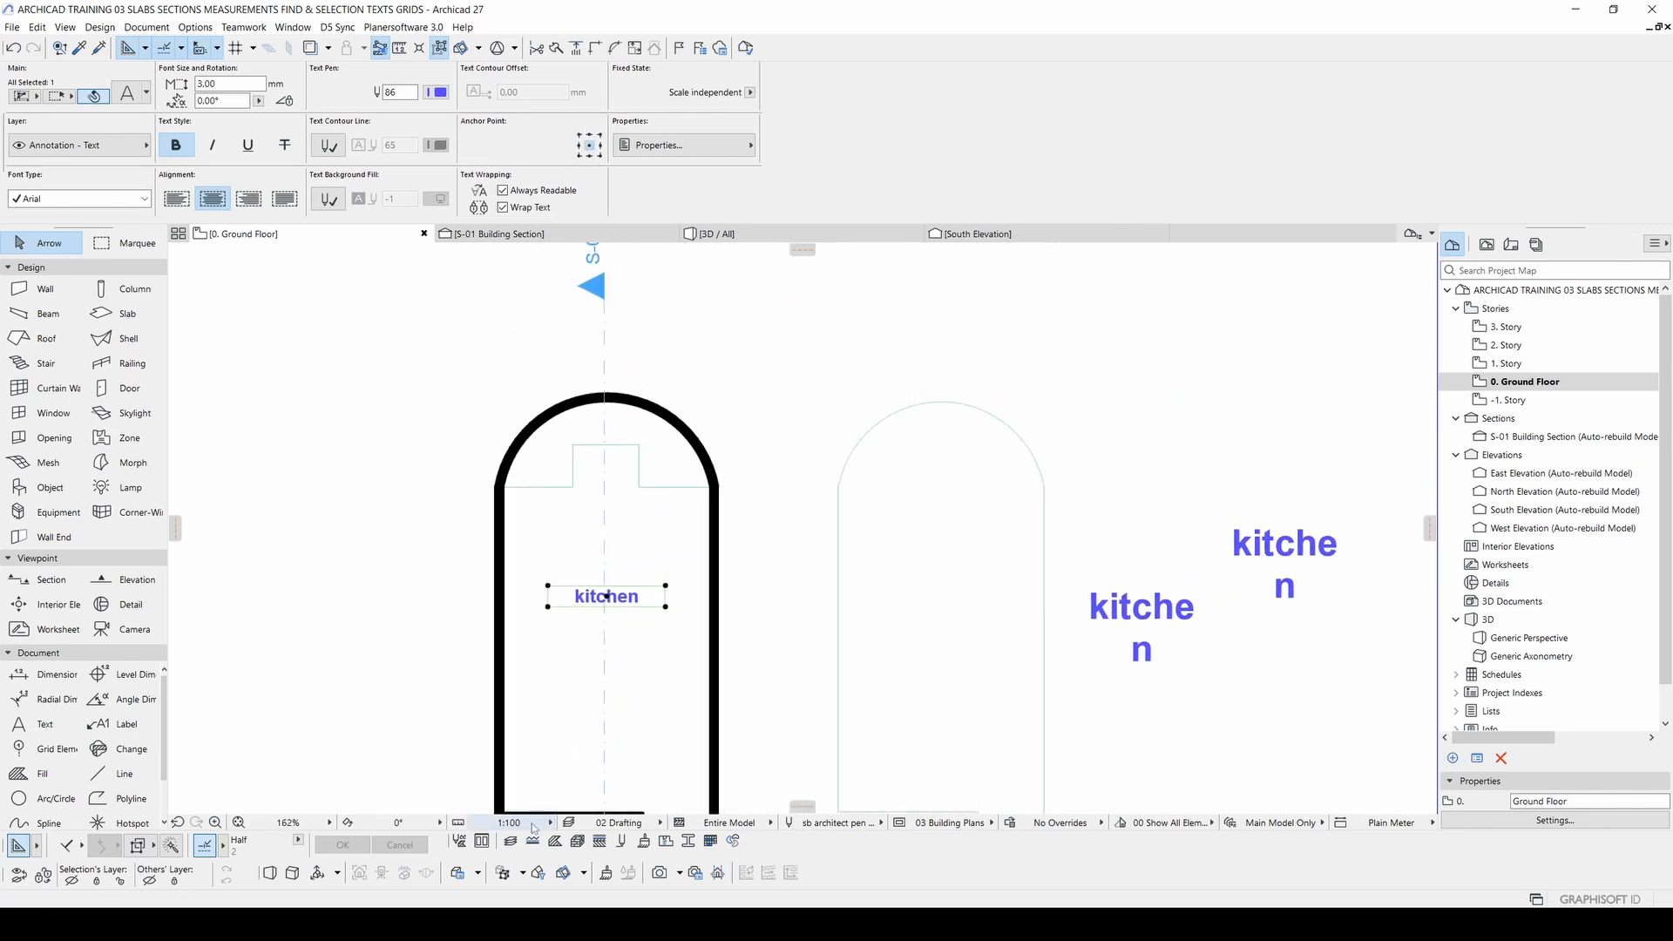
Step: Set the floor plan scale to 1:200
{"action": "left_click", "coordinate": [516, 823]}
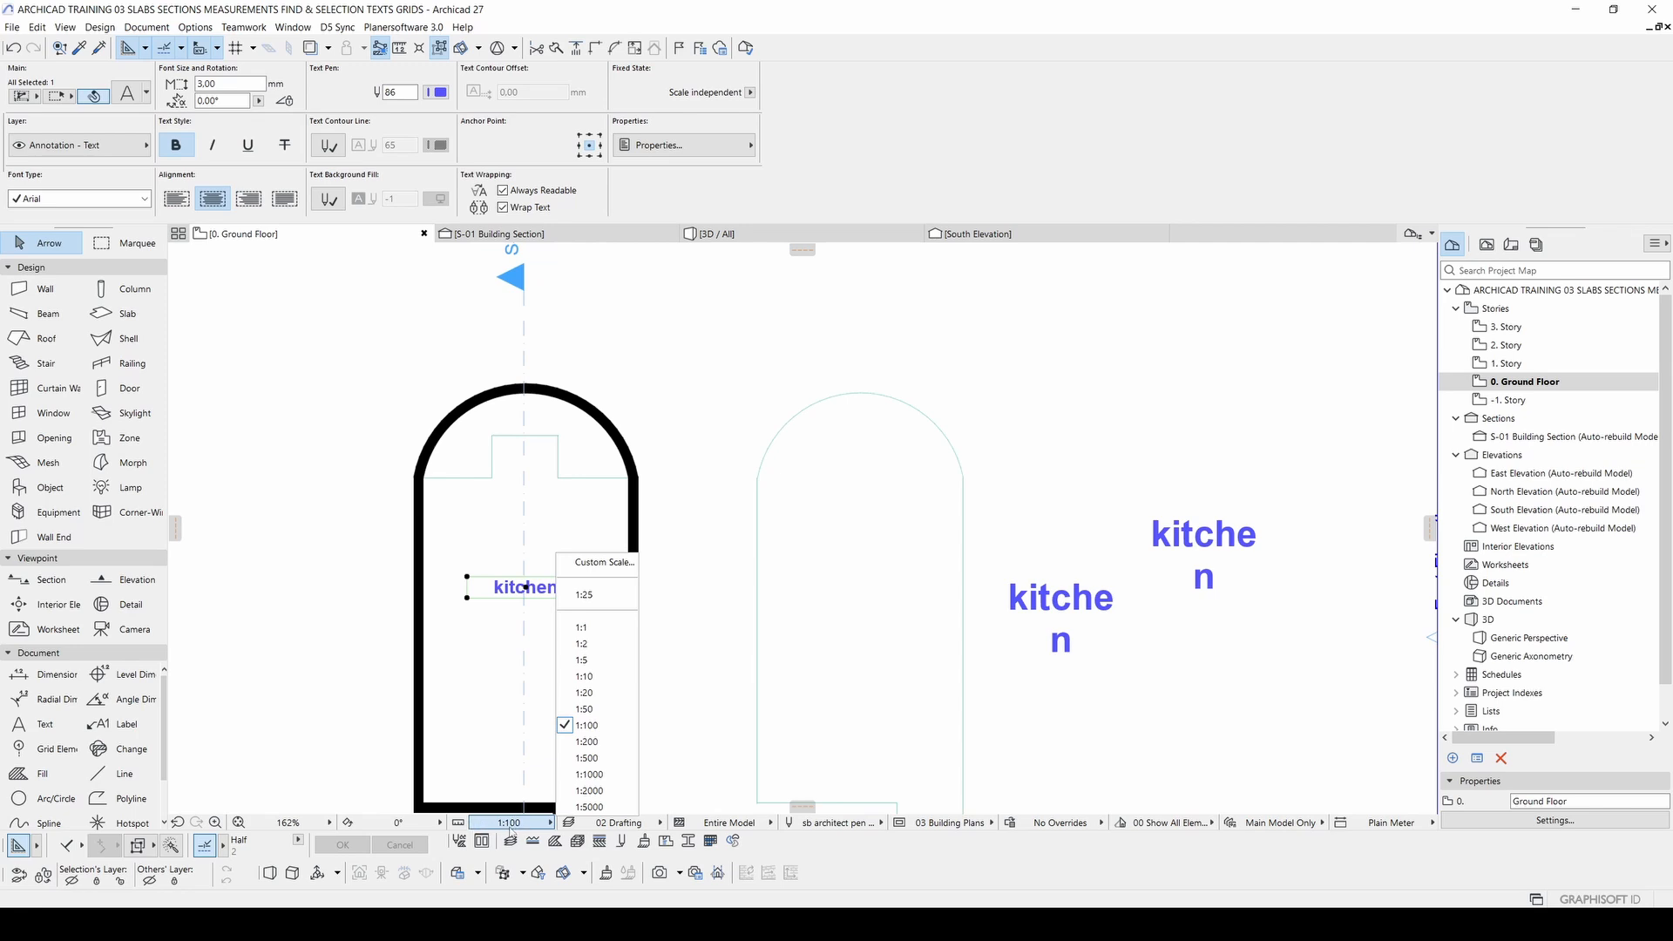
{"action": "left_click", "coordinate": [588, 742]}
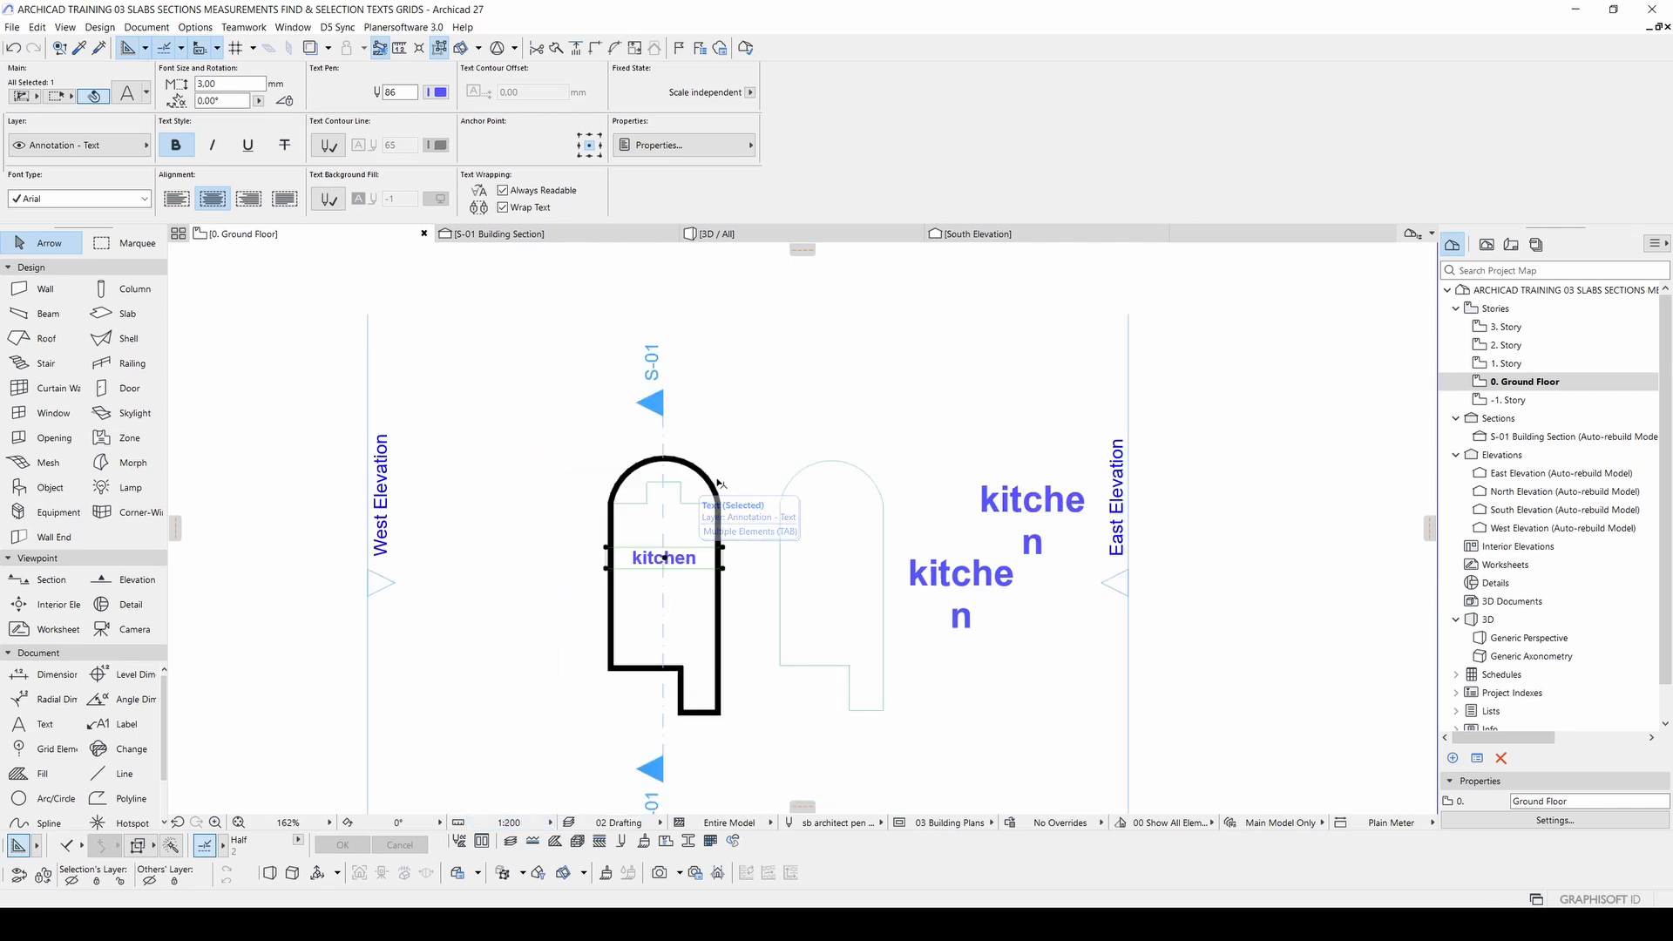
{"action": "left_click", "coordinate": [826, 486]}
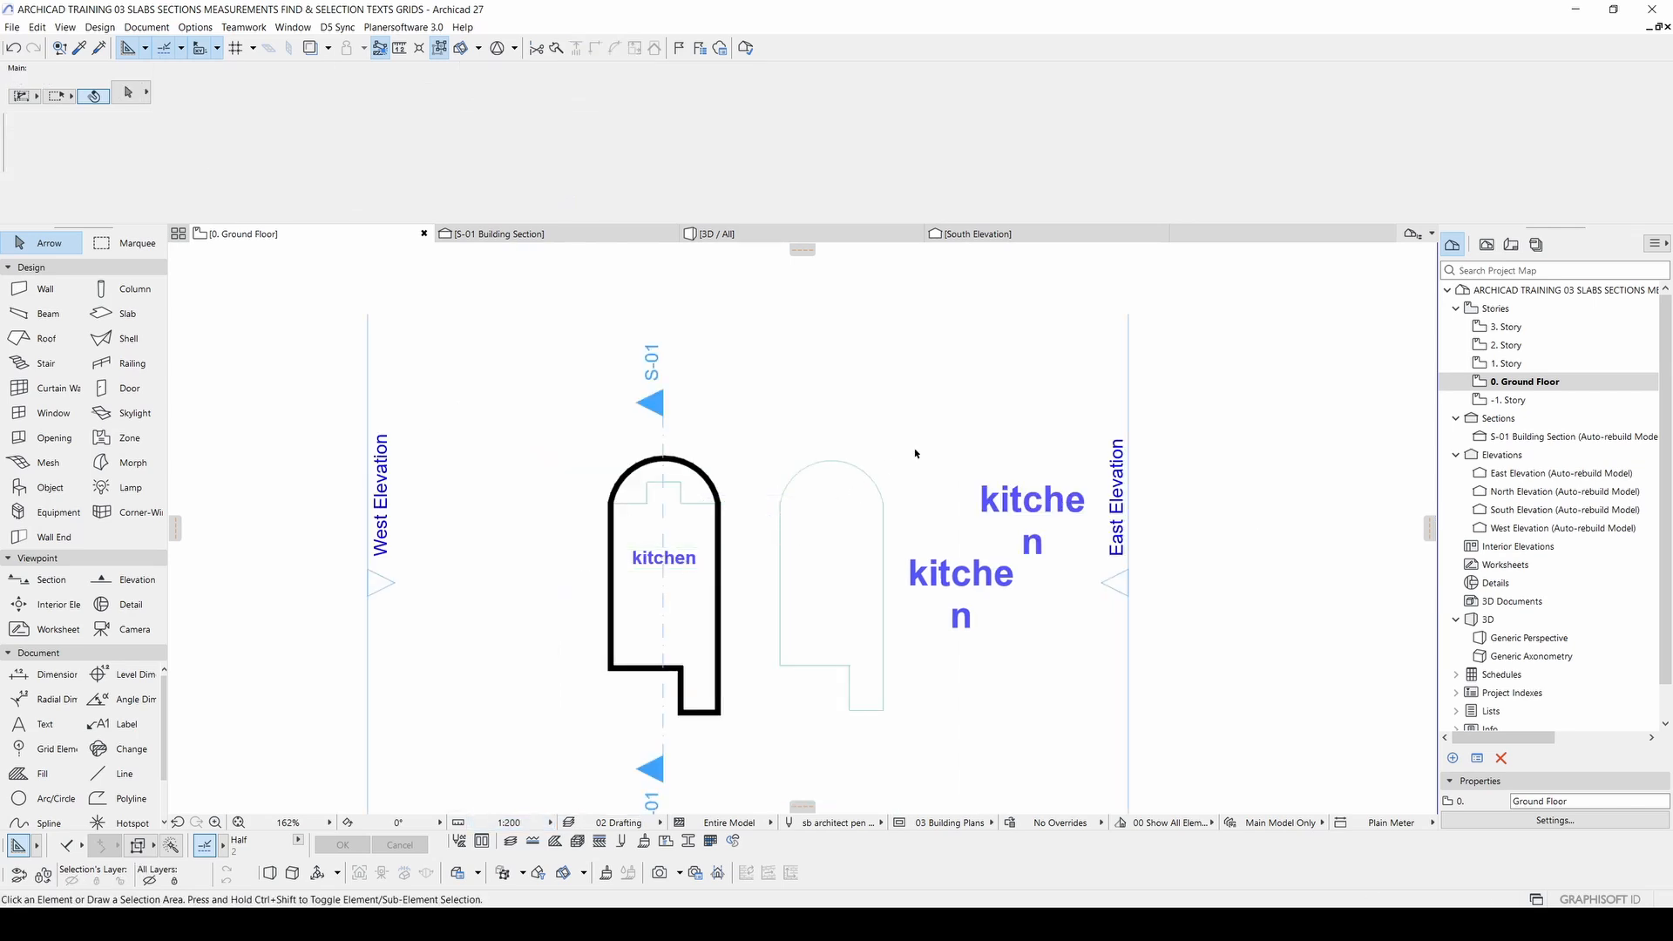
Step: Set the anchor point of the kitchen text inside the walls to bottom middle
{"action": "left_click", "coordinate": [642, 565]}
{"action": "left_click", "coordinate": [547, 509]}
{"action": "left_click", "coordinate": [691, 564]}
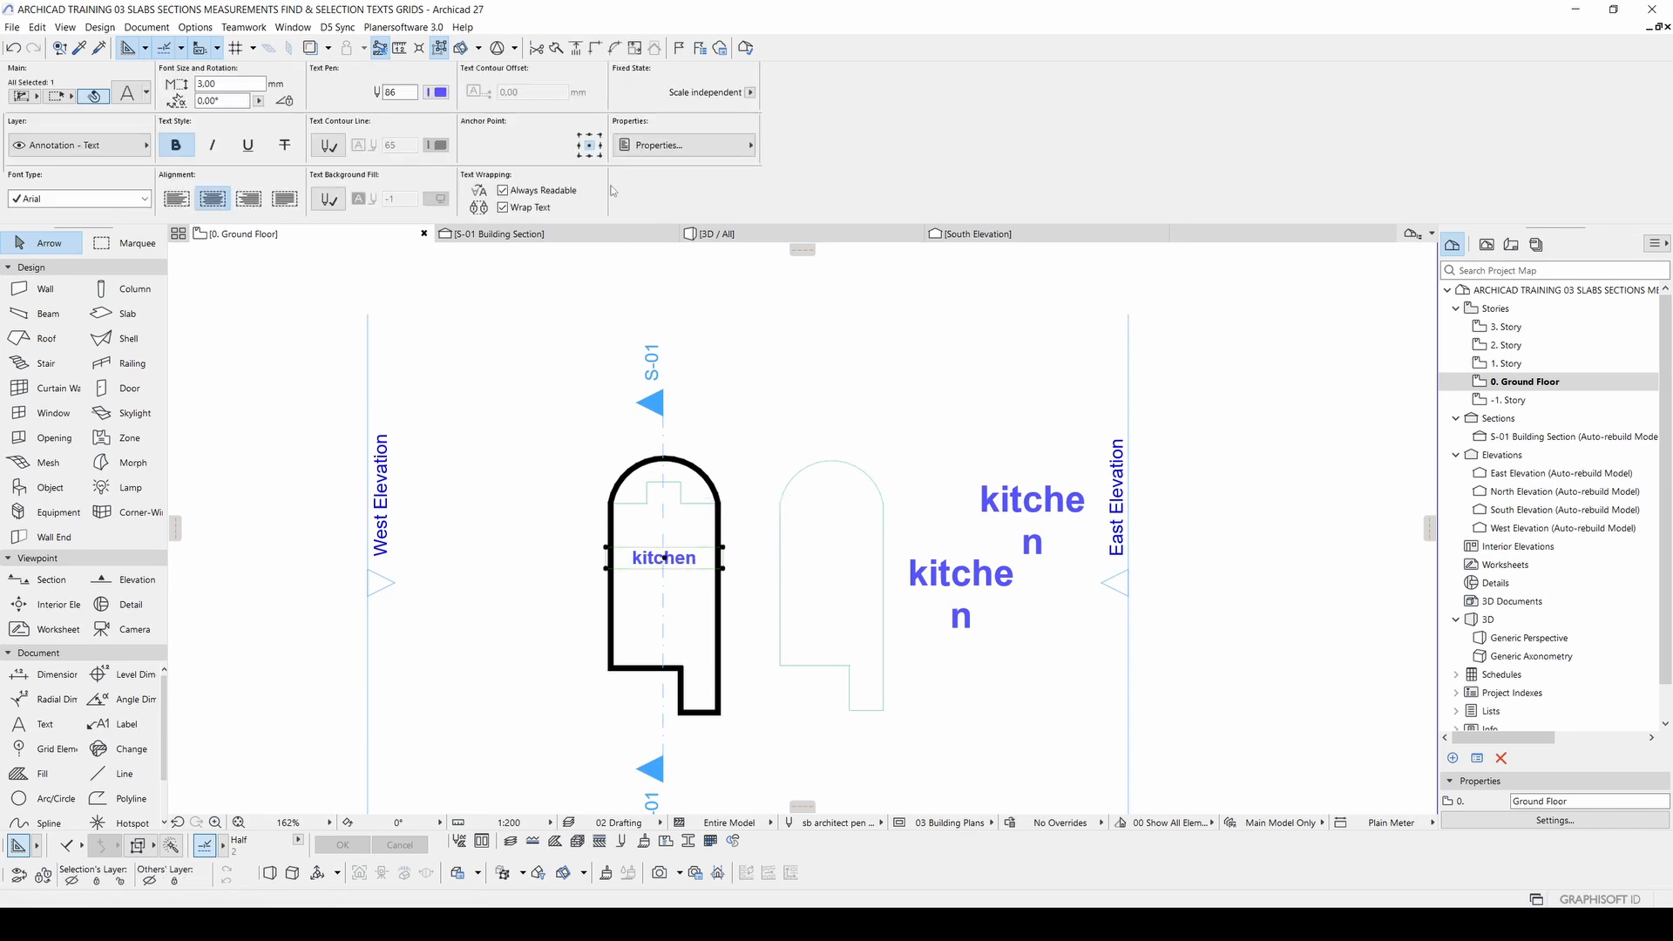
Step: Set the floor plan scale to 1:100 and change it further to 1:50
{"action": "left_click", "coordinate": [520, 822]}
{"action": "left_click", "coordinate": [587, 725]}
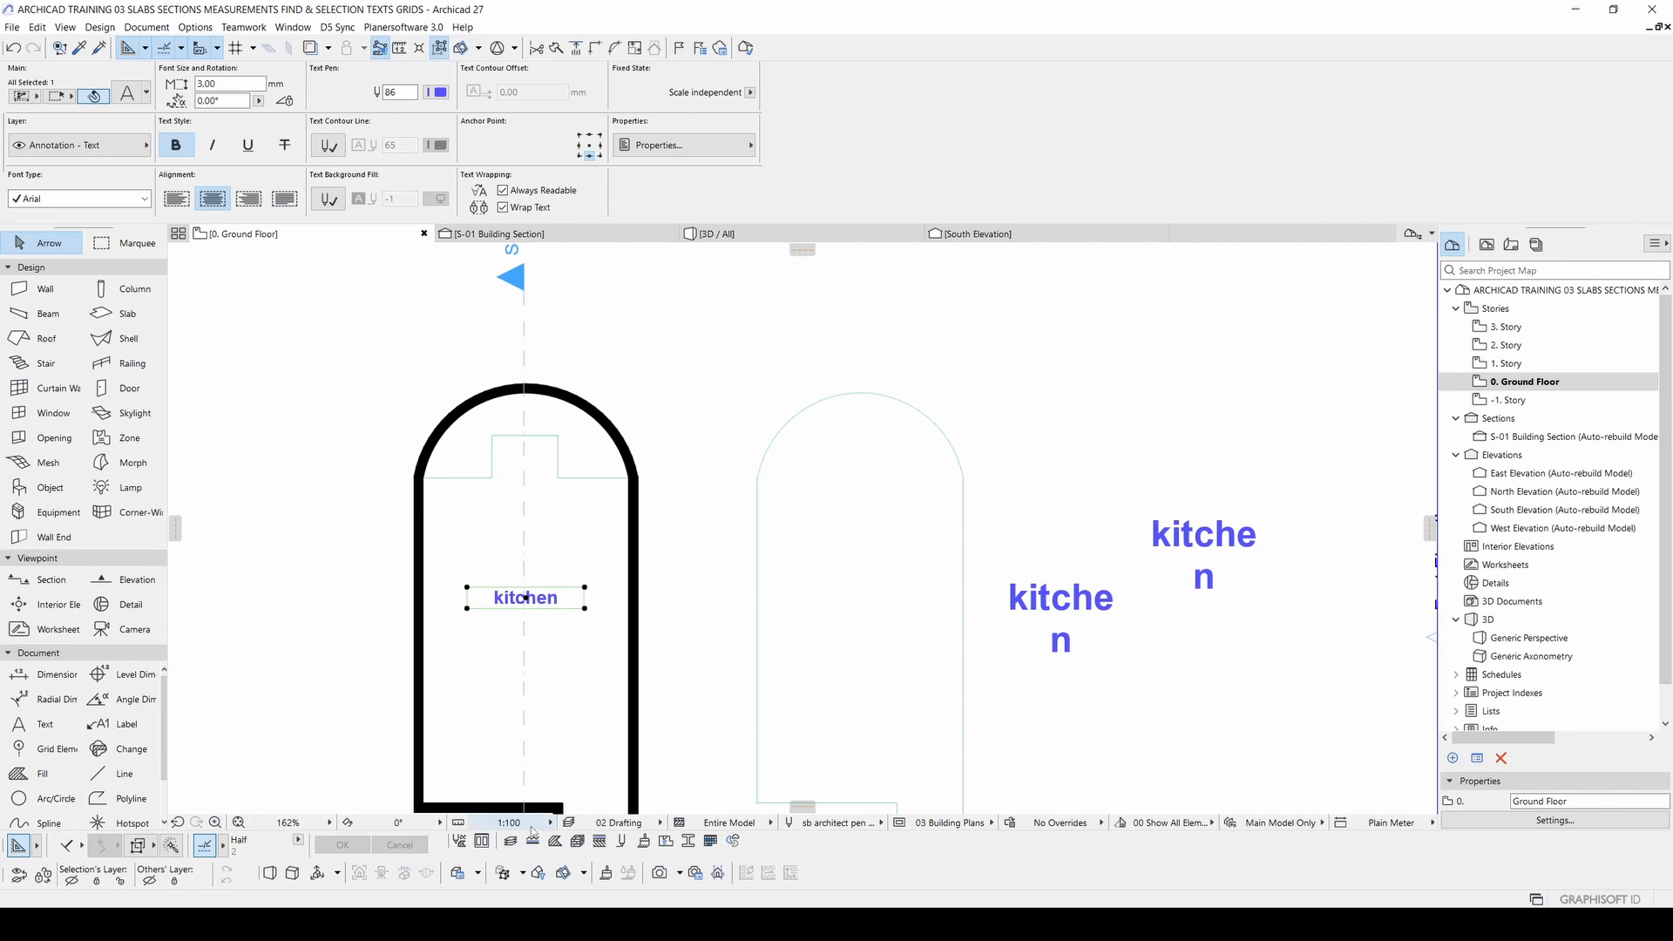
{"action": "left_click", "coordinate": [533, 825]}
{"action": "left_click", "coordinate": [584, 709]}
{"action": "scroll", "coordinate": [578, 713], "scroll_direction": "down", "scroll_amount": 5}
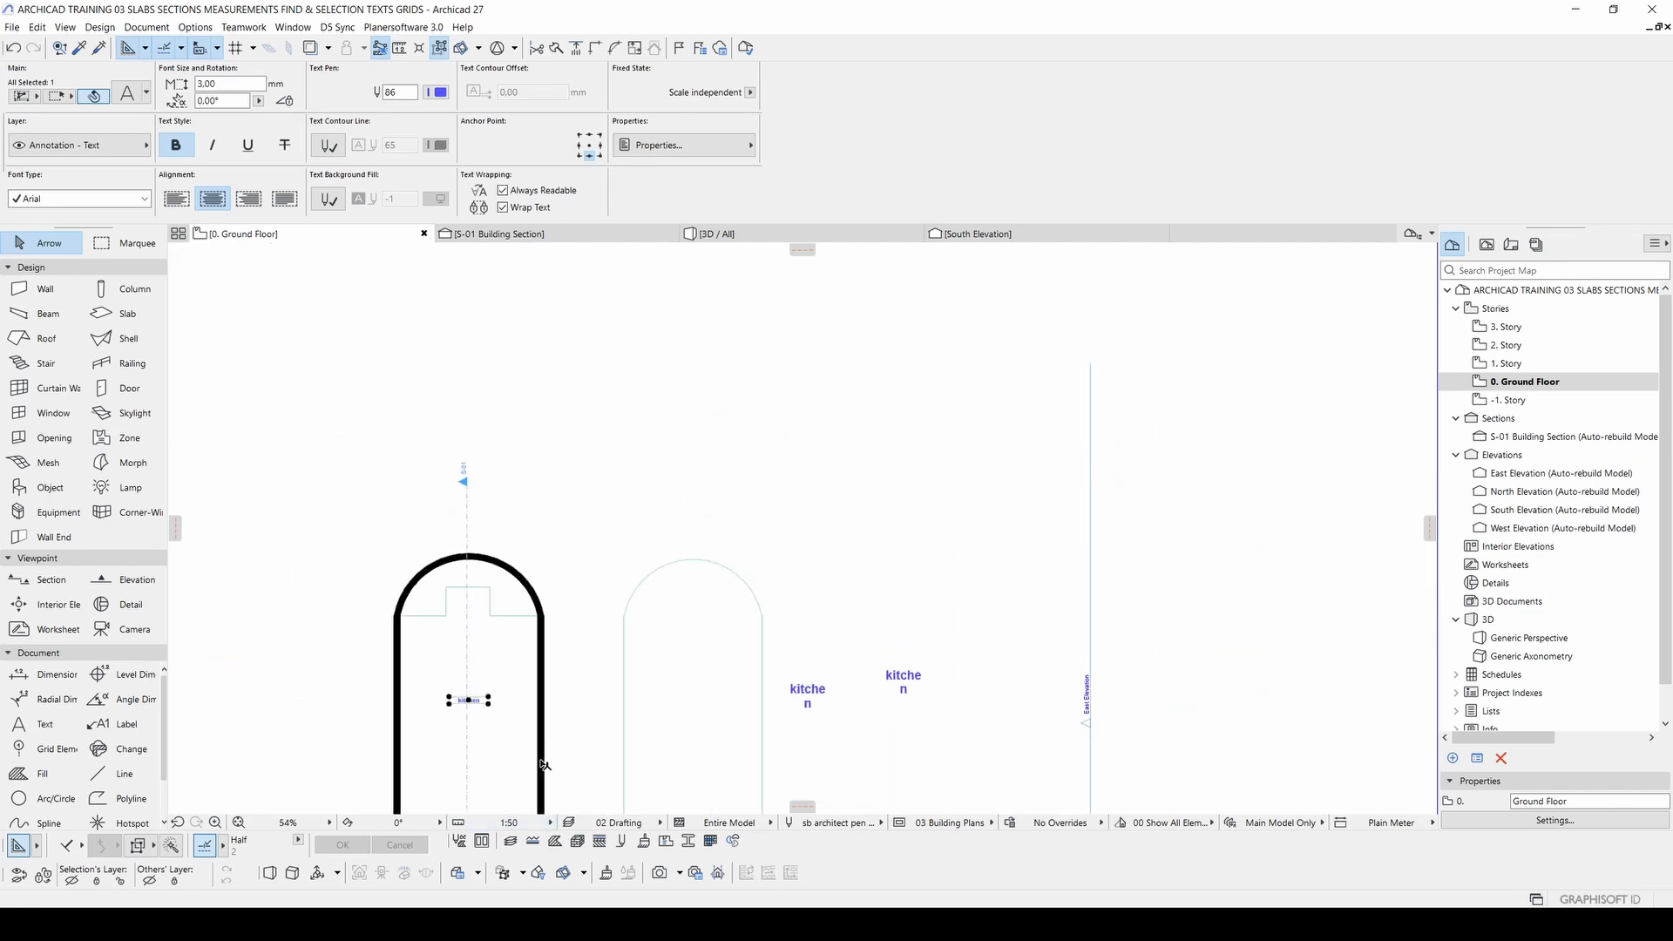
{"action": "left_click", "coordinate": [657, 390]}
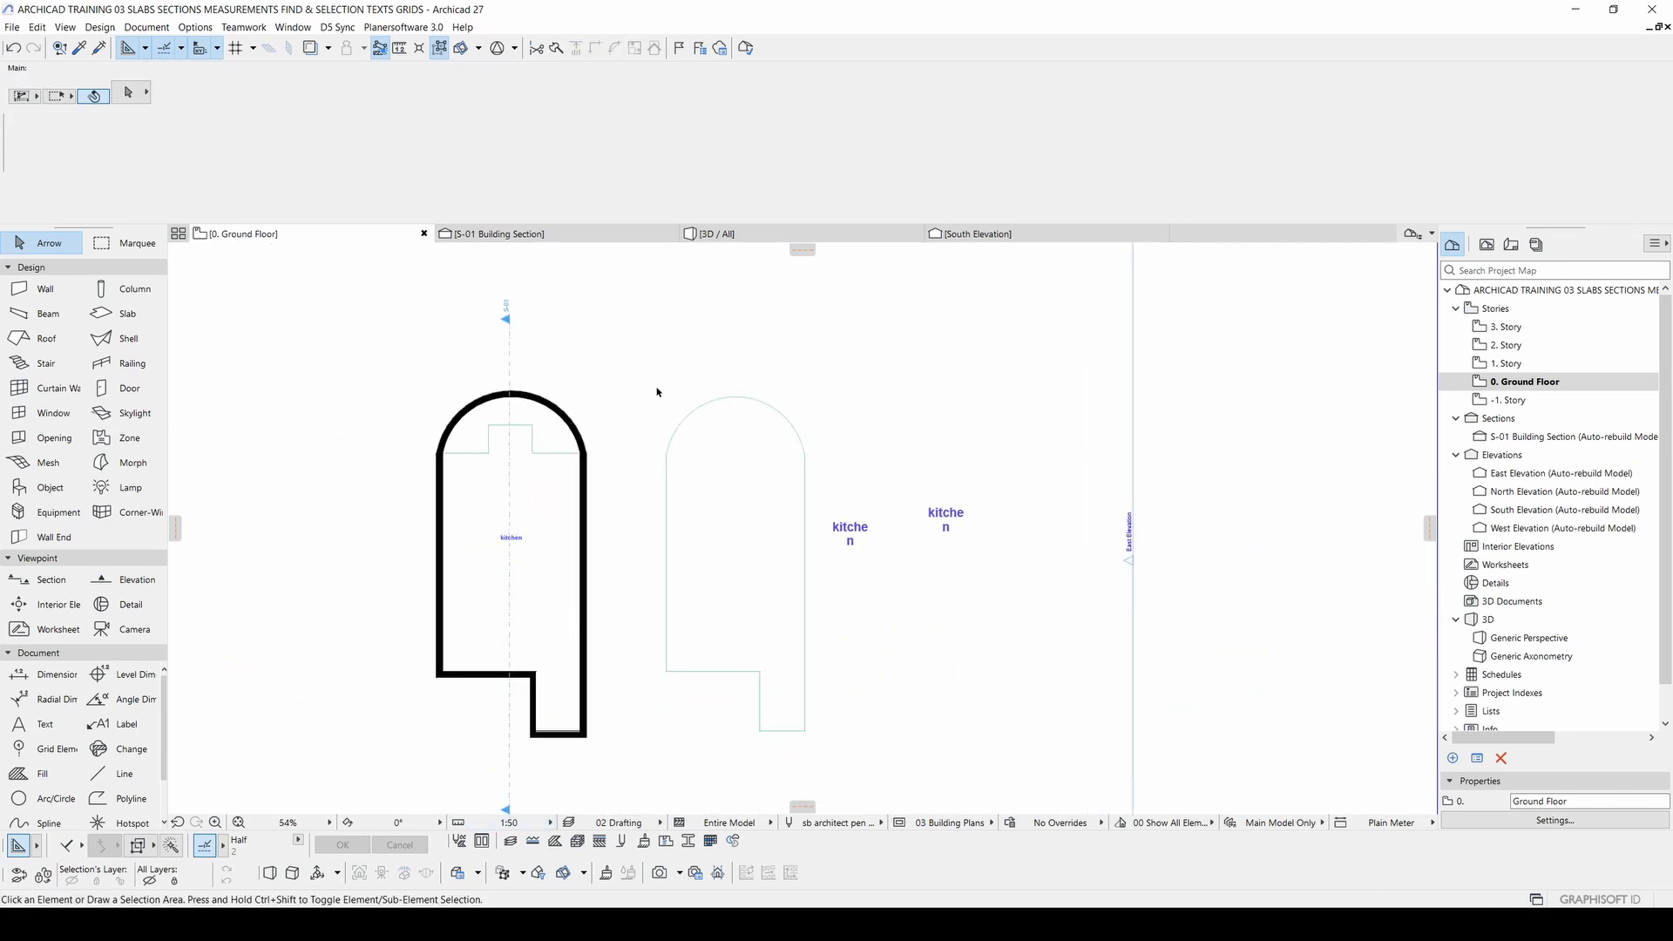
Step: Turn off text wrapping for both kitchen texts east of the separate slab
{"action": "scroll", "coordinate": [867, 543], "scroll_direction": "up", "scroll_amount": 3}
{"action": "left_click", "coordinate": [849, 532]}
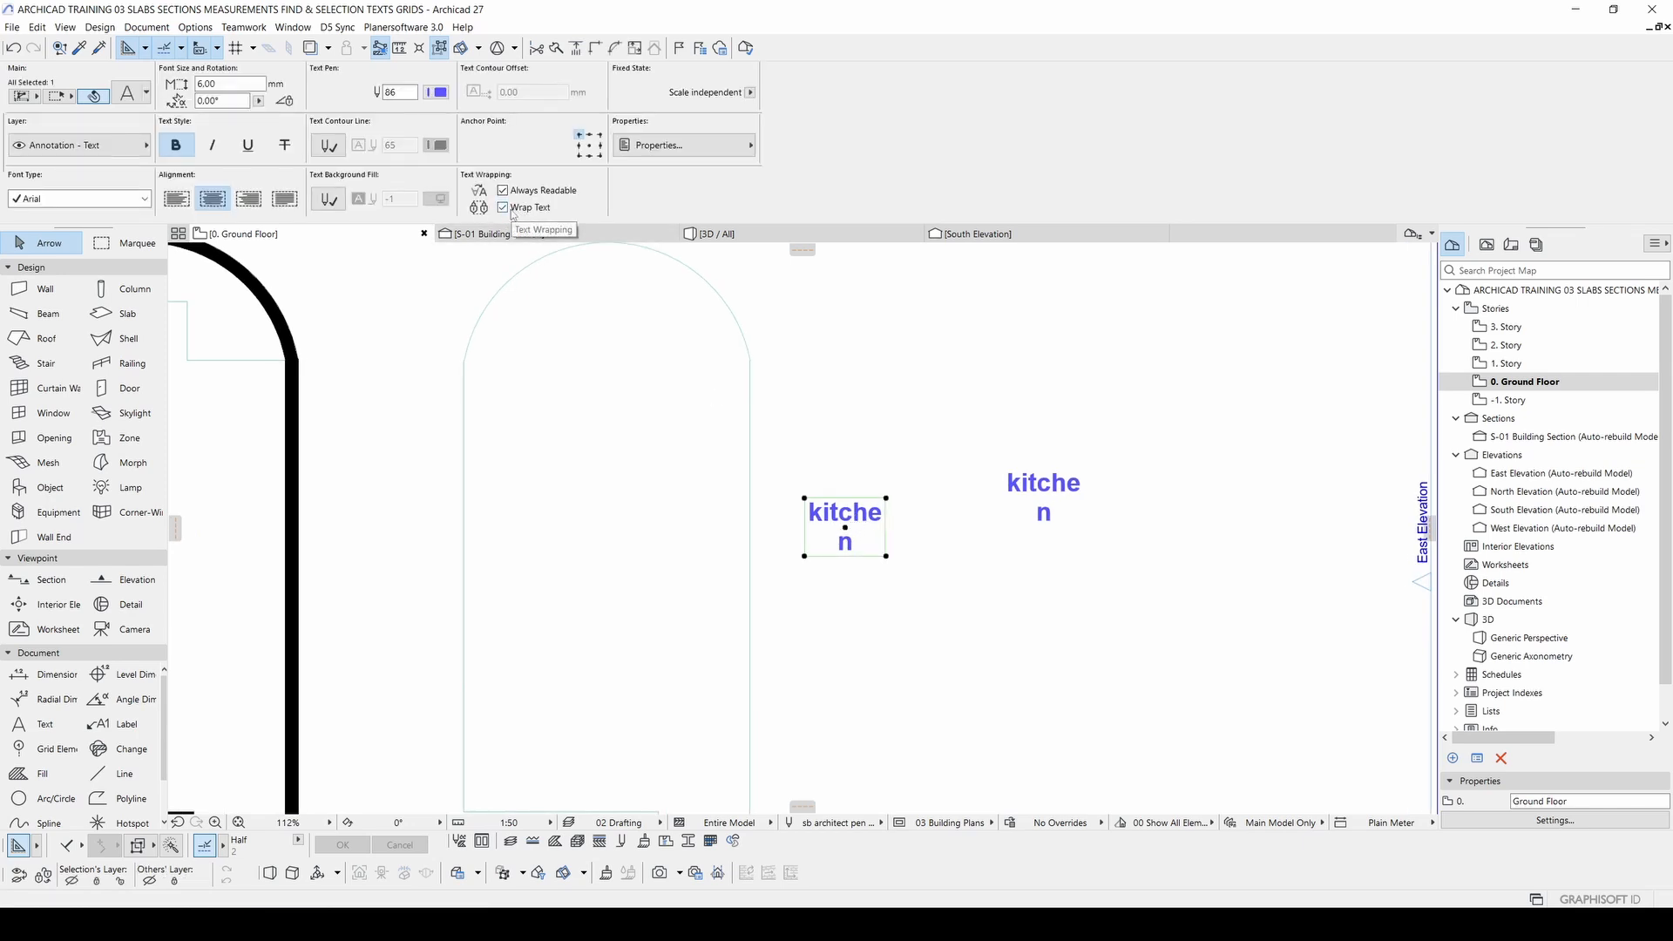
{"action": "left_click", "coordinate": [506, 209]}
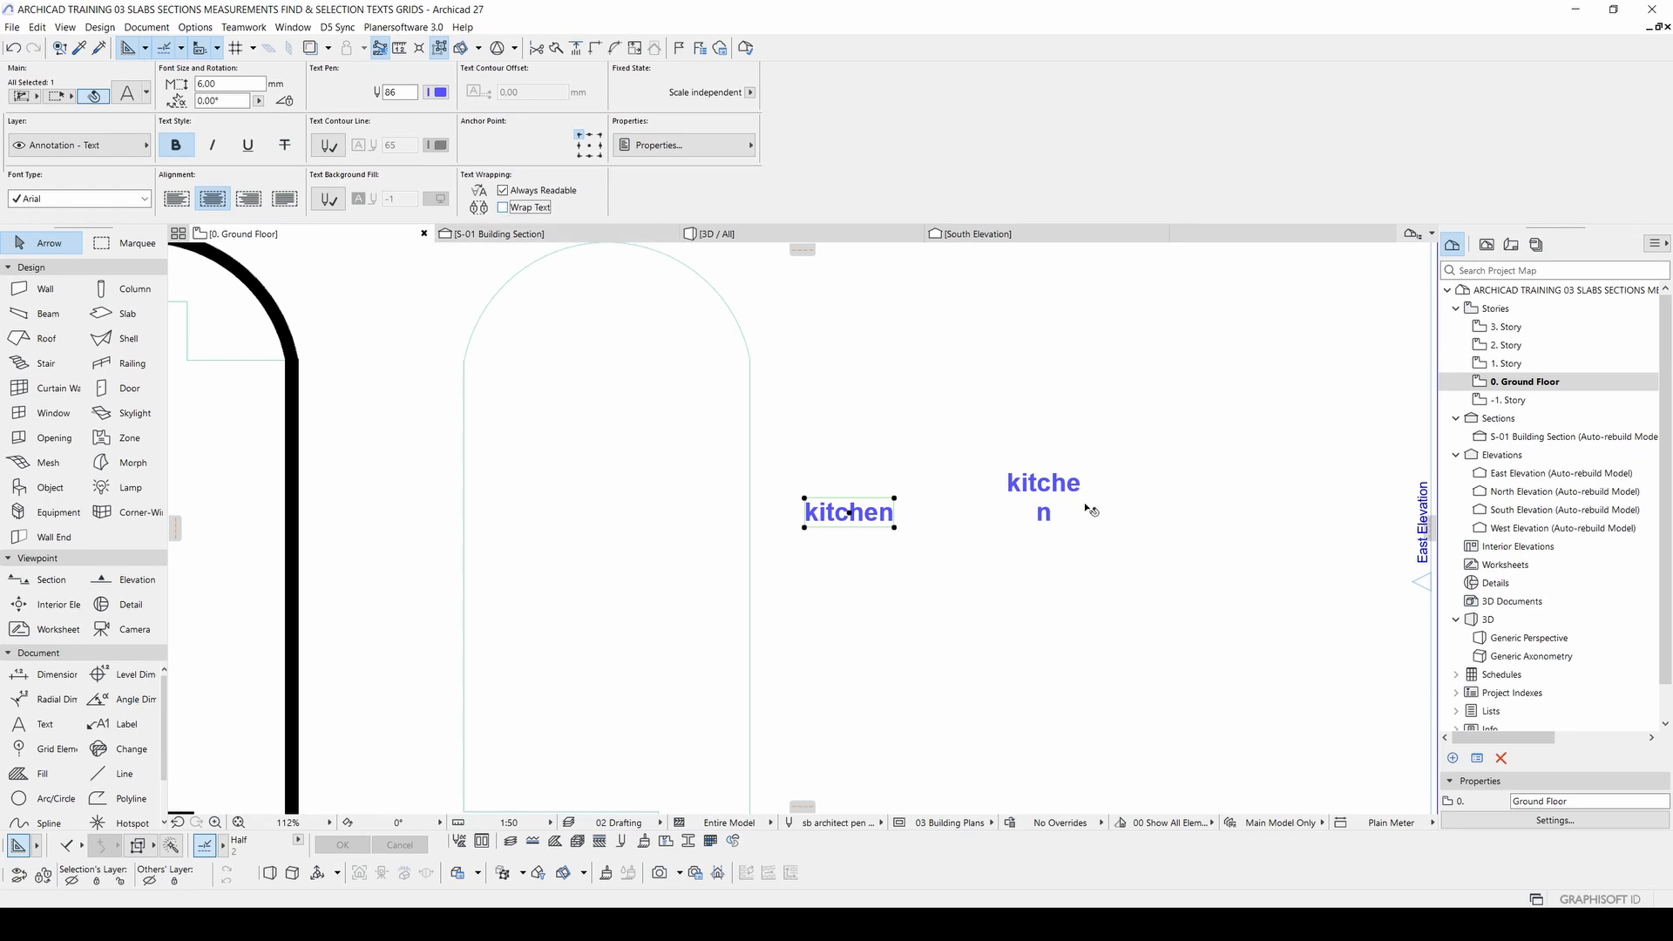
{"action": "left_click", "coordinate": [1028, 486]}
{"action": "left_click", "coordinate": [505, 208]}
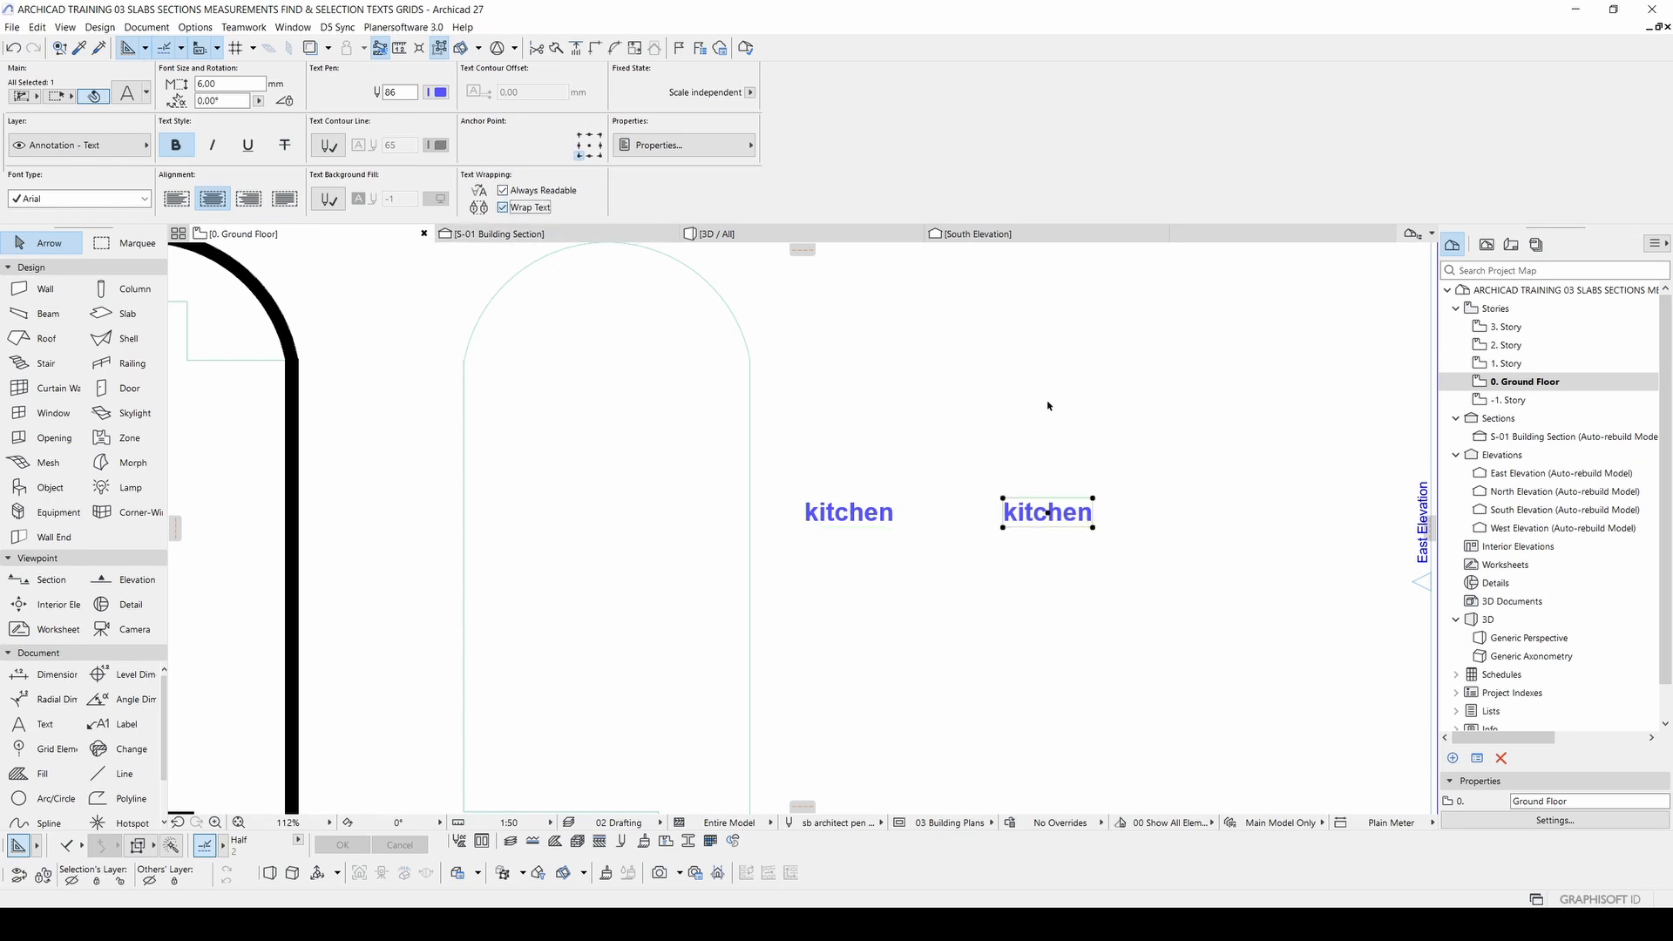
{"action": "key", "text": "Escape"}
Step: Try deleting the easternmost kitchen text and undo the deletion
{"action": "scroll", "coordinate": [1046, 471], "scroll_direction": "down", "scroll_amount": 4}
{"action": "left_click", "coordinate": [1139, 577]}
{"action": "left_click", "coordinate": [1018, 482]}
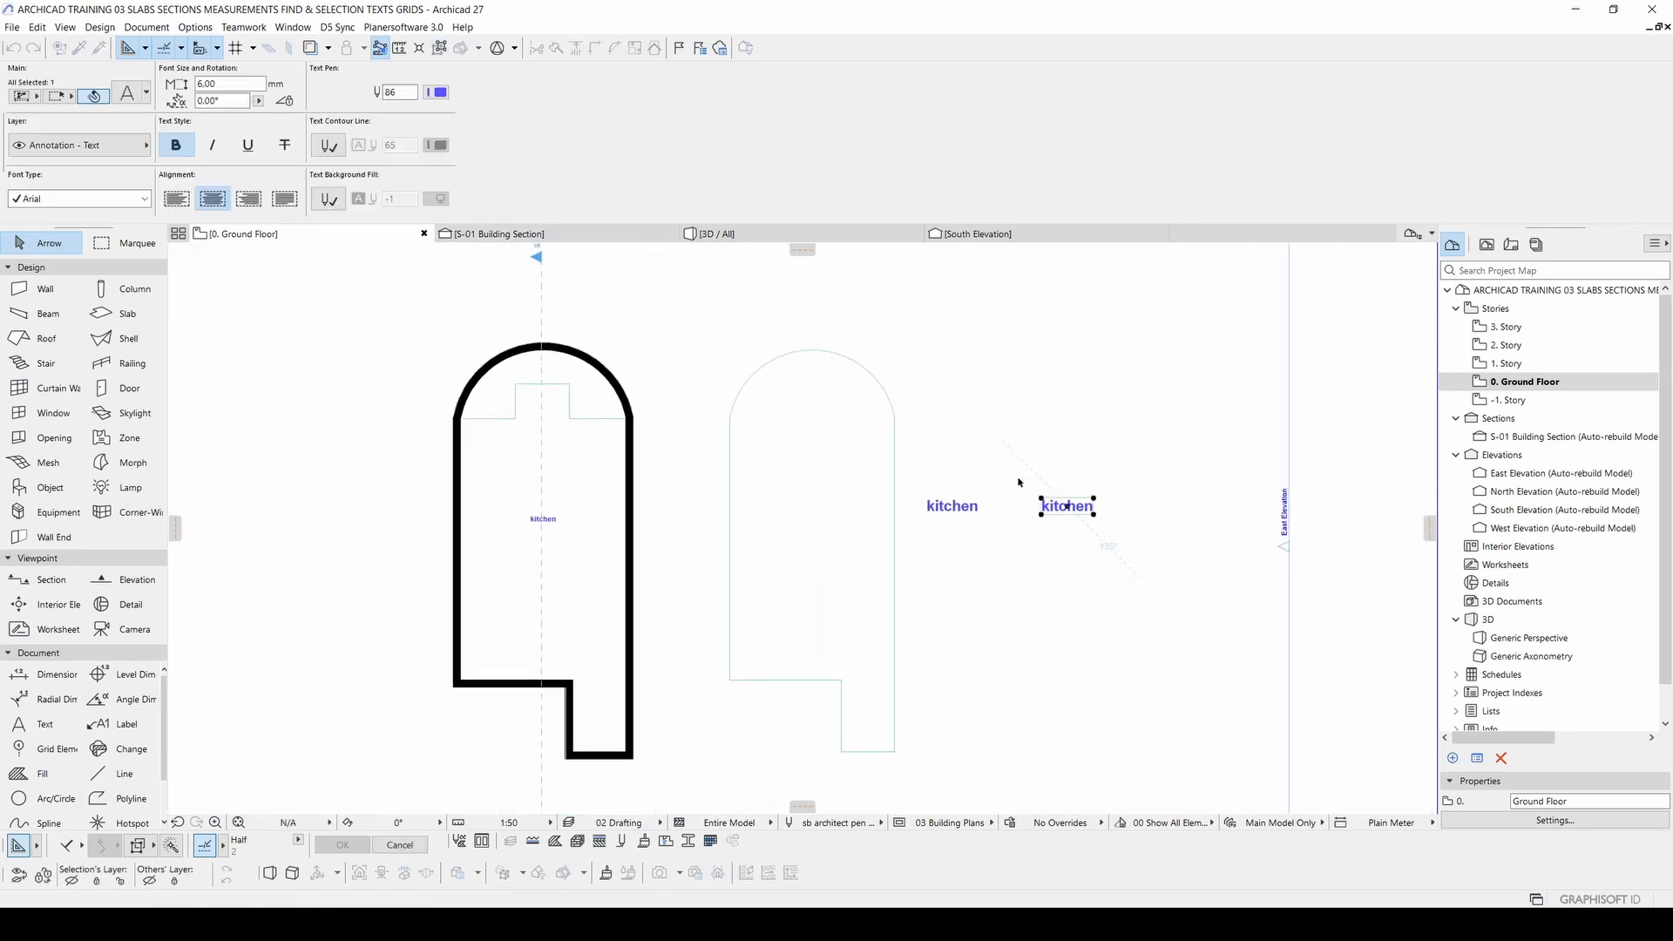
{"action": "key", "text": "Delete"}
{"action": "key", "text": "ctrl+z"}
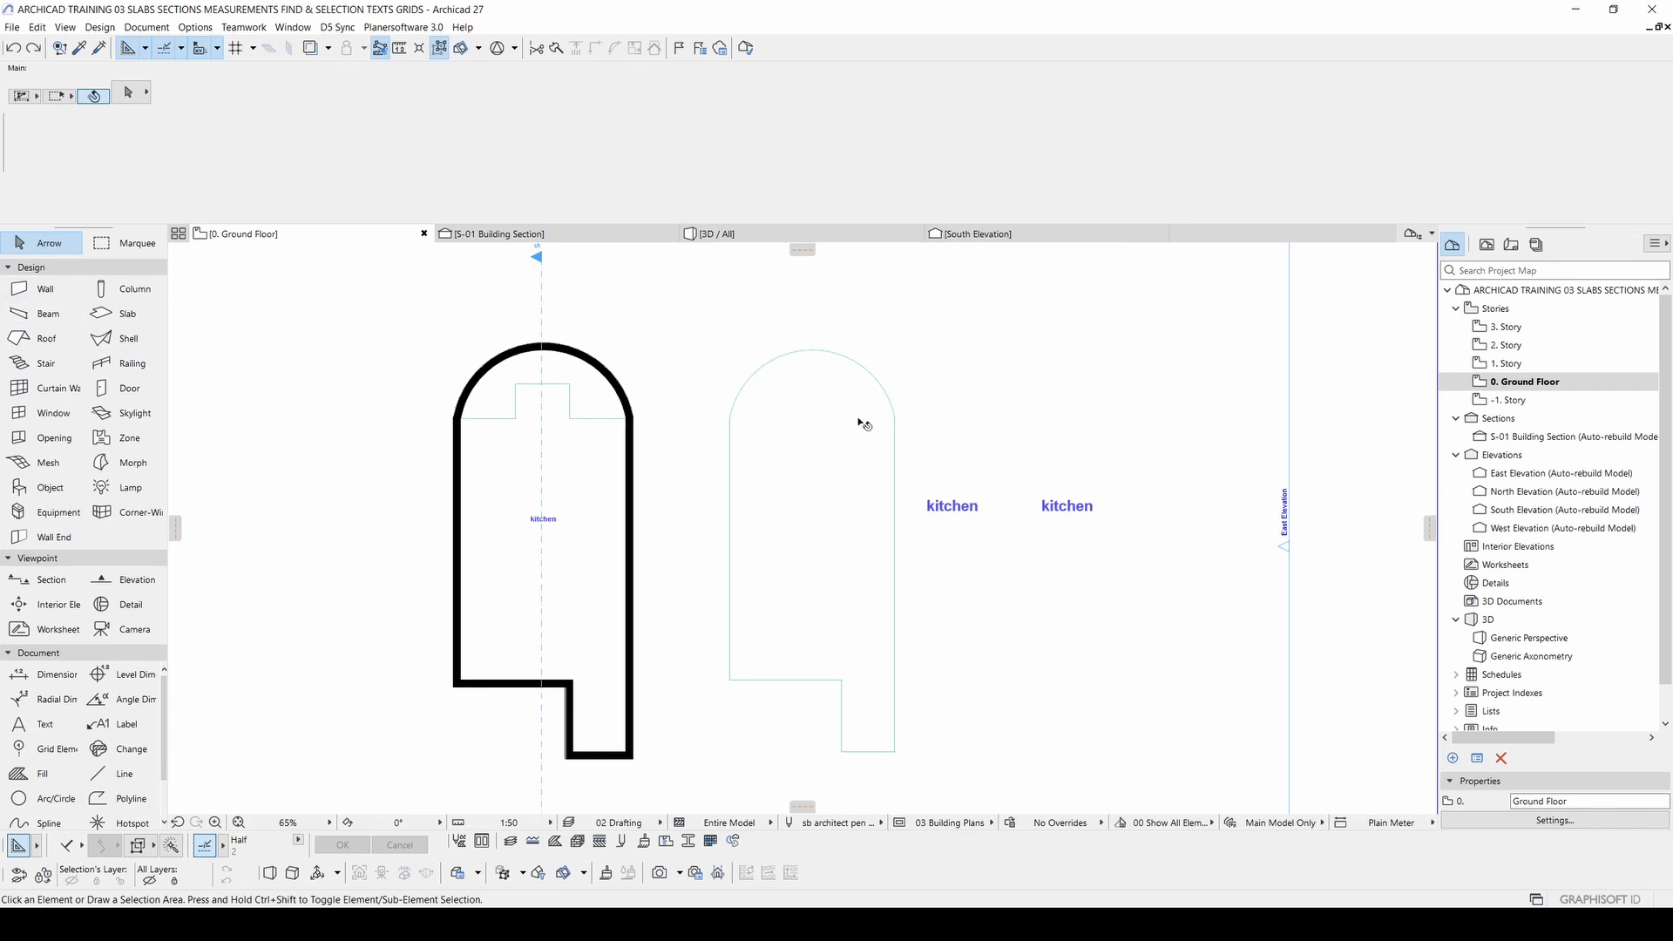
Step: Rectangle-select the two eastern kitchen texts by starting above the separate slab, and select that slab by itself for comparison
{"action": "left_click", "coordinate": [789, 312]}
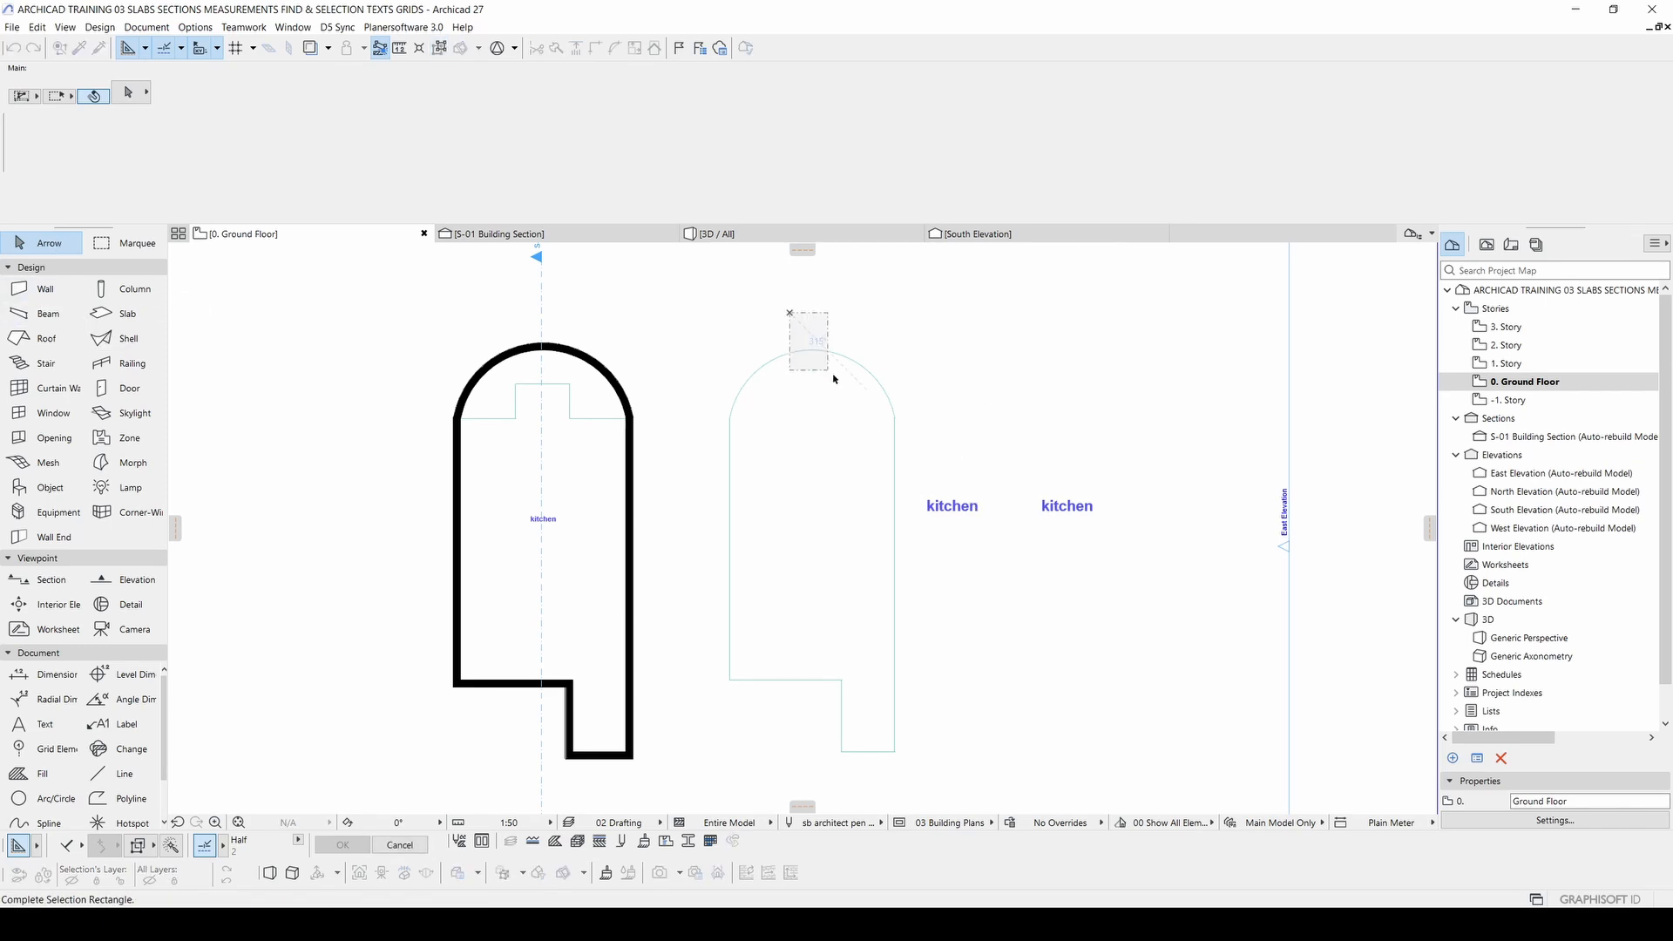
{"action": "left_click", "coordinate": [1149, 605]}
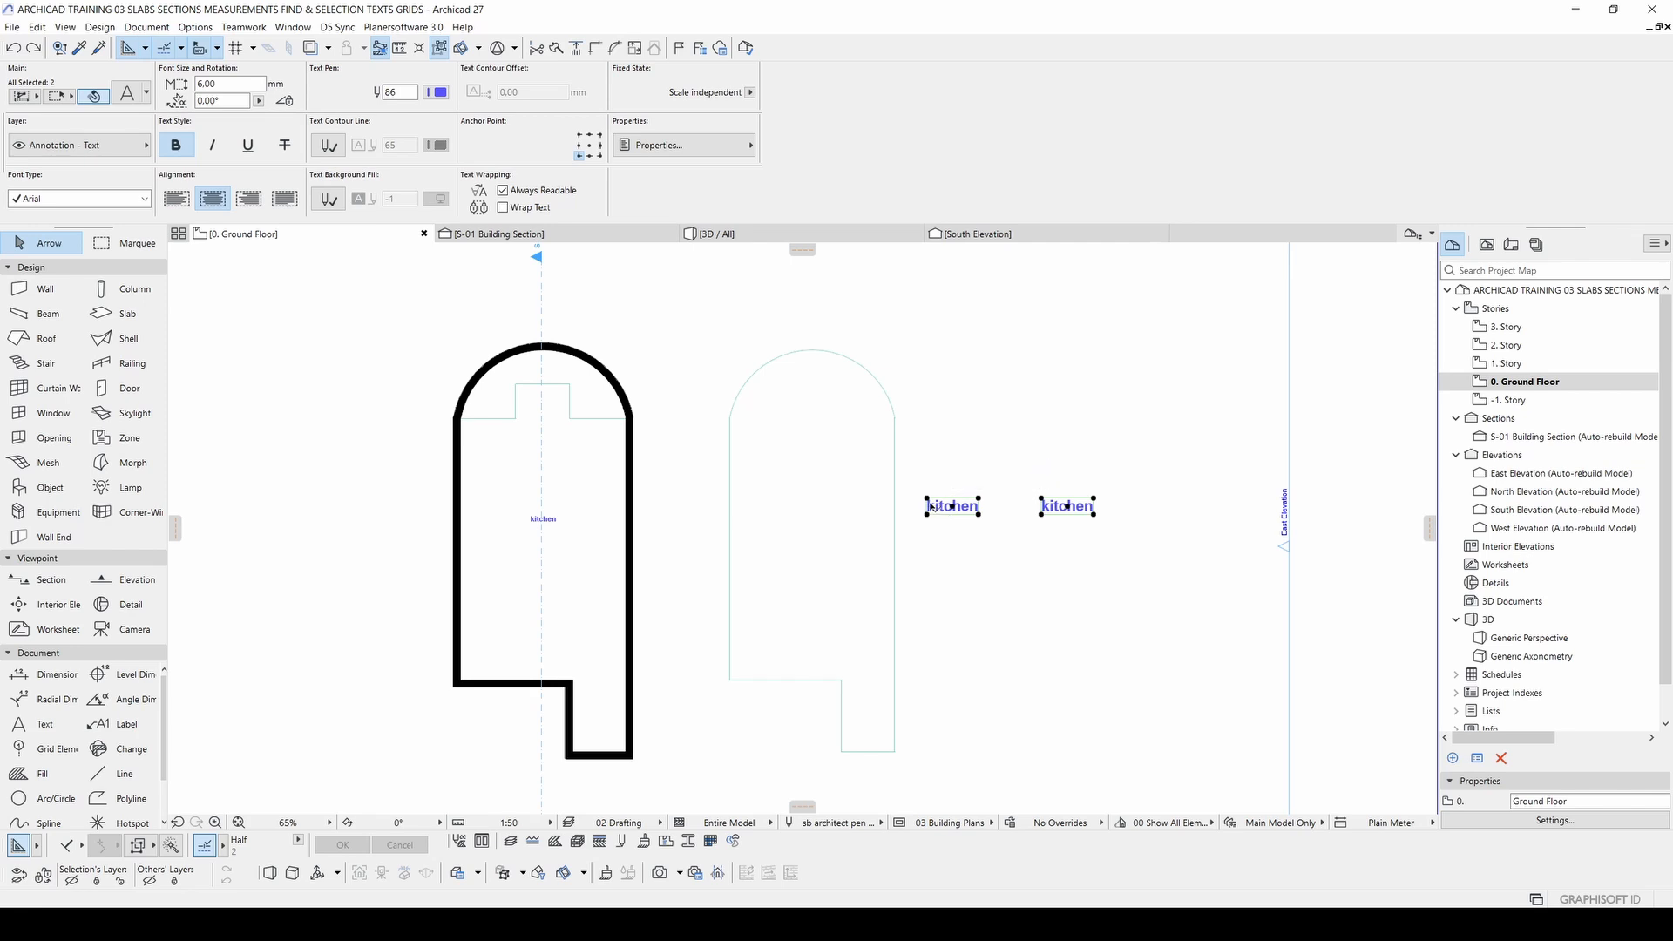
{"action": "left_click", "coordinate": [857, 466]}
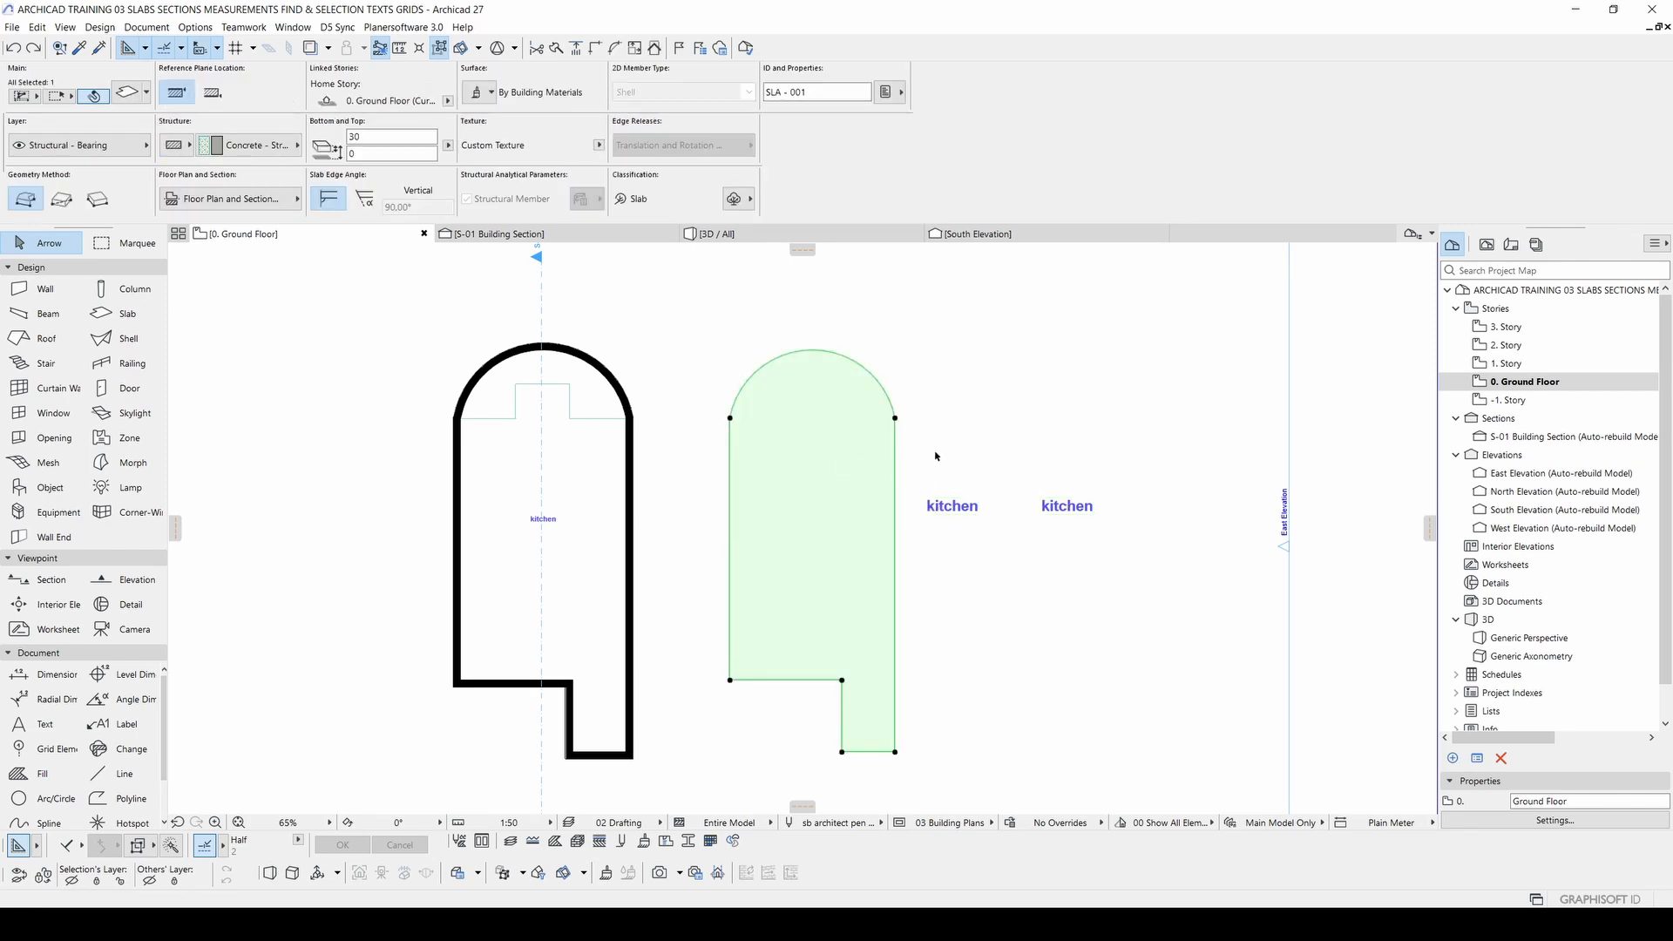
{"action": "left_click", "coordinate": [817, 336]}
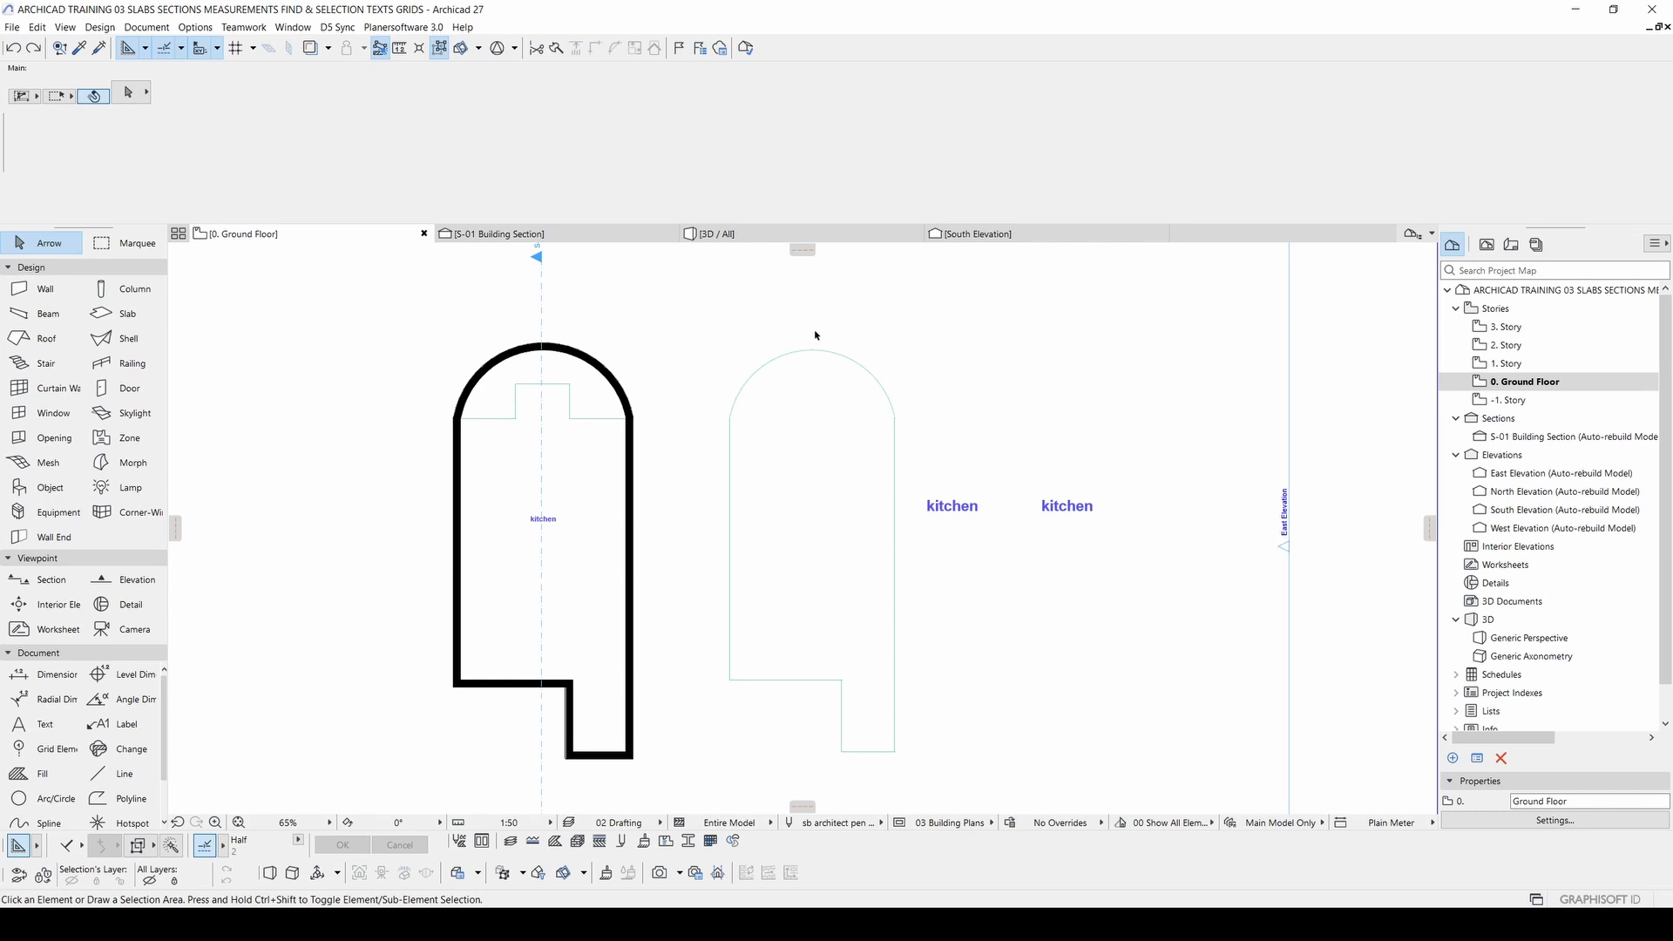
Step: Test eastward selection rectangles repeatedly across part of the separate slab and both eastern kitchen texts, clearing the selection each time
{"action": "left_click_drag", "start_coordinate": [803, 322], "coordinate": [1200, 607]}
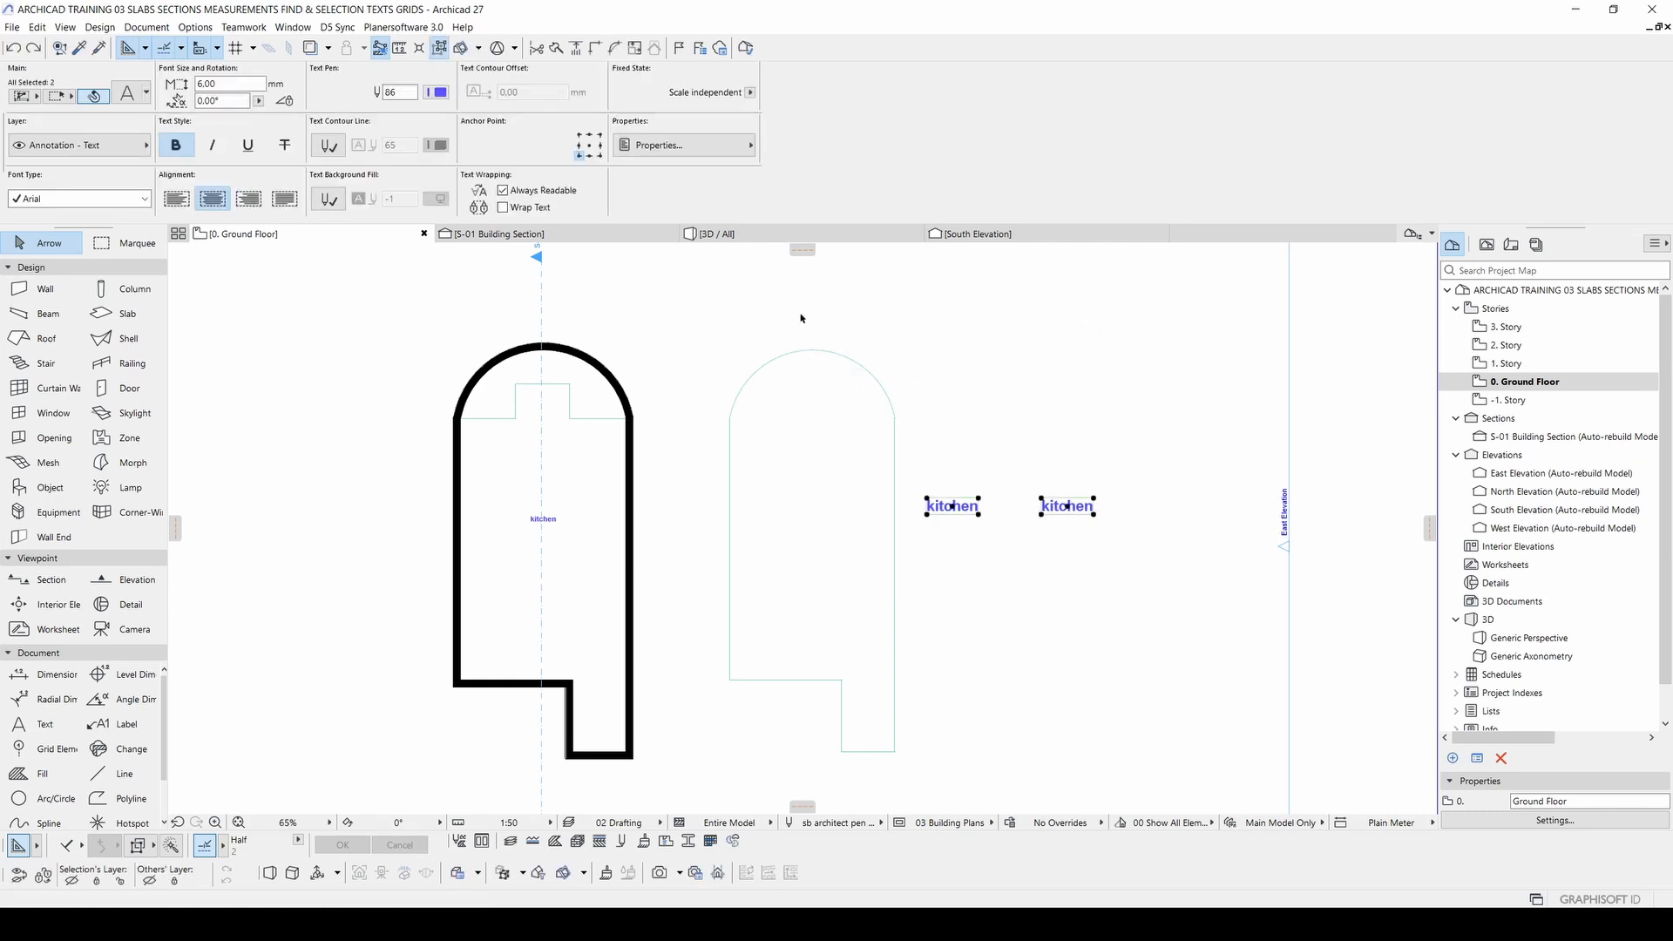
{"action": "left_click", "coordinate": [711, 294]}
{"action": "left_click_drag", "start_coordinate": [791, 329], "coordinate": [1168, 586]}
{"action": "left_click", "coordinate": [1113, 520]}
{"action": "left_click_drag", "start_coordinate": [801, 358], "coordinate": [1184, 590]}
{"action": "left_click", "coordinate": [1127, 528]}
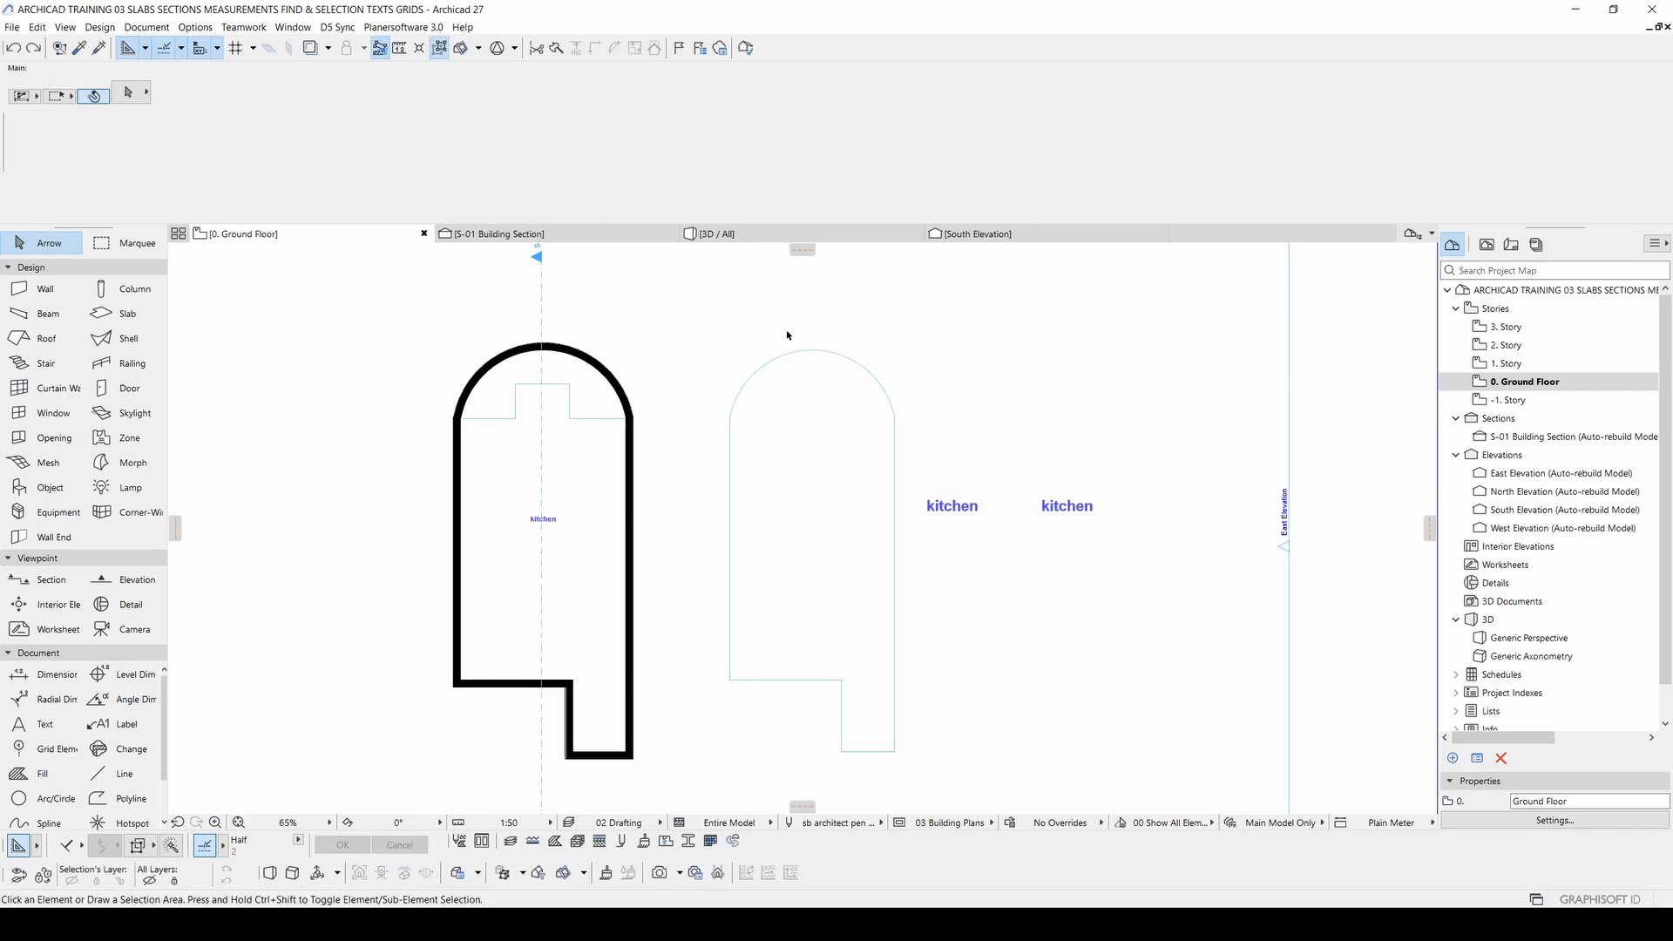
{"action": "left_click_drag", "start_coordinate": [787, 334], "coordinate": [1156, 572]}
{"action": "left_click", "coordinate": [814, 324]}
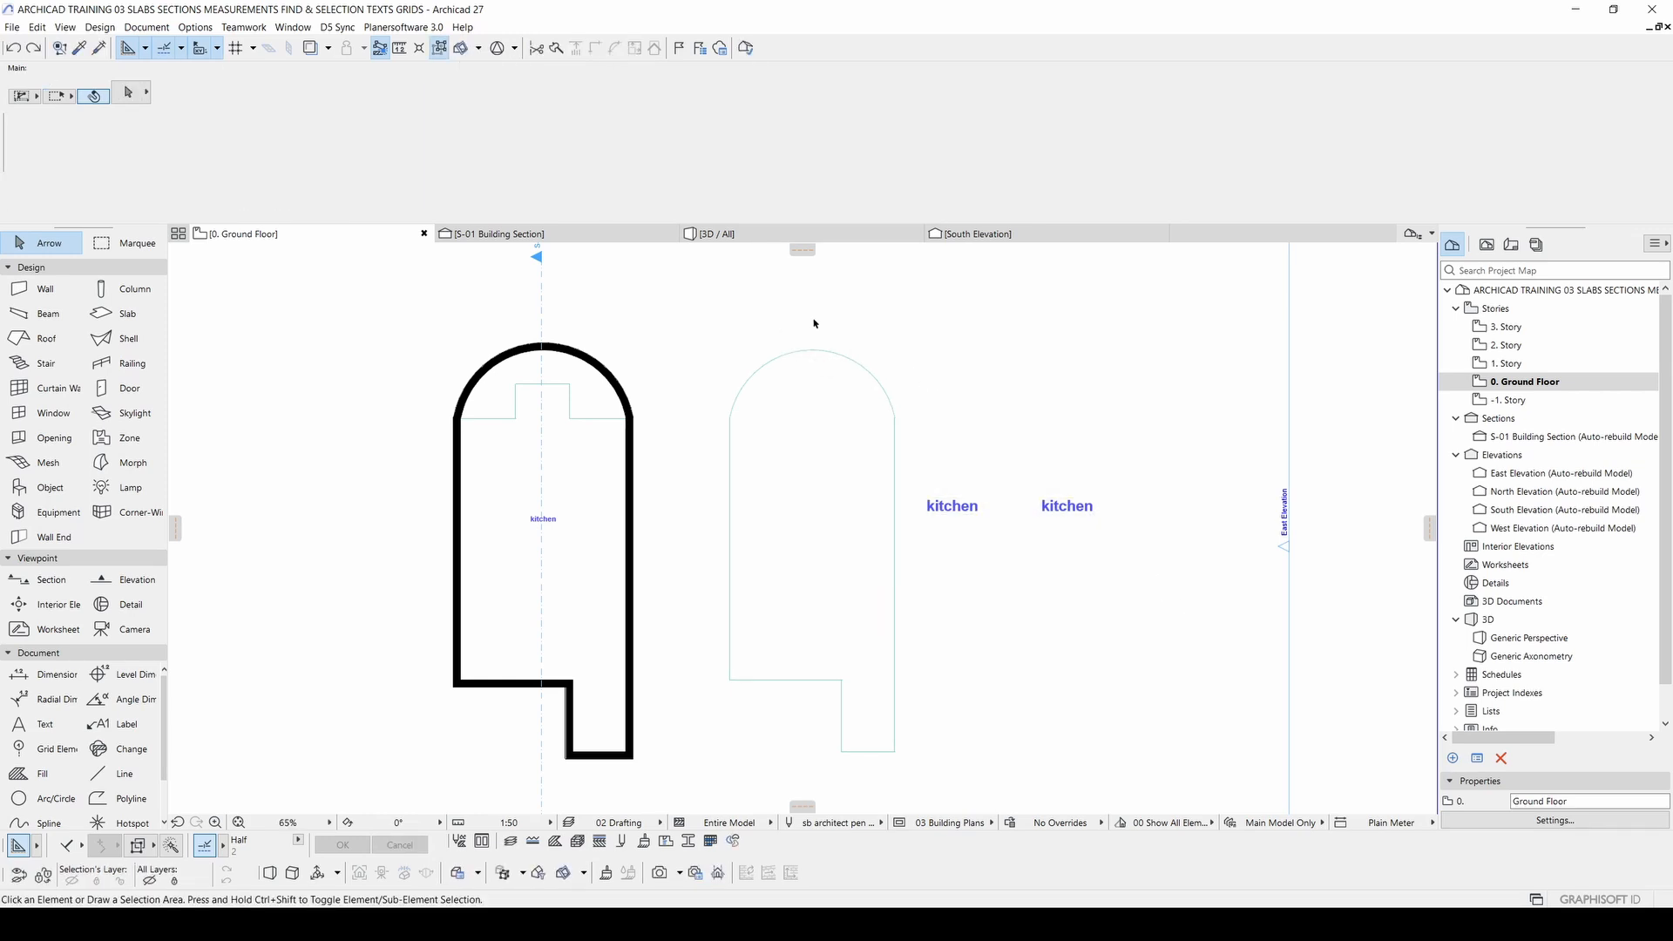
Step: Examine the Arrow tool's selection method and selection geometry options
{"action": "left_click", "coordinate": [18, 96]}
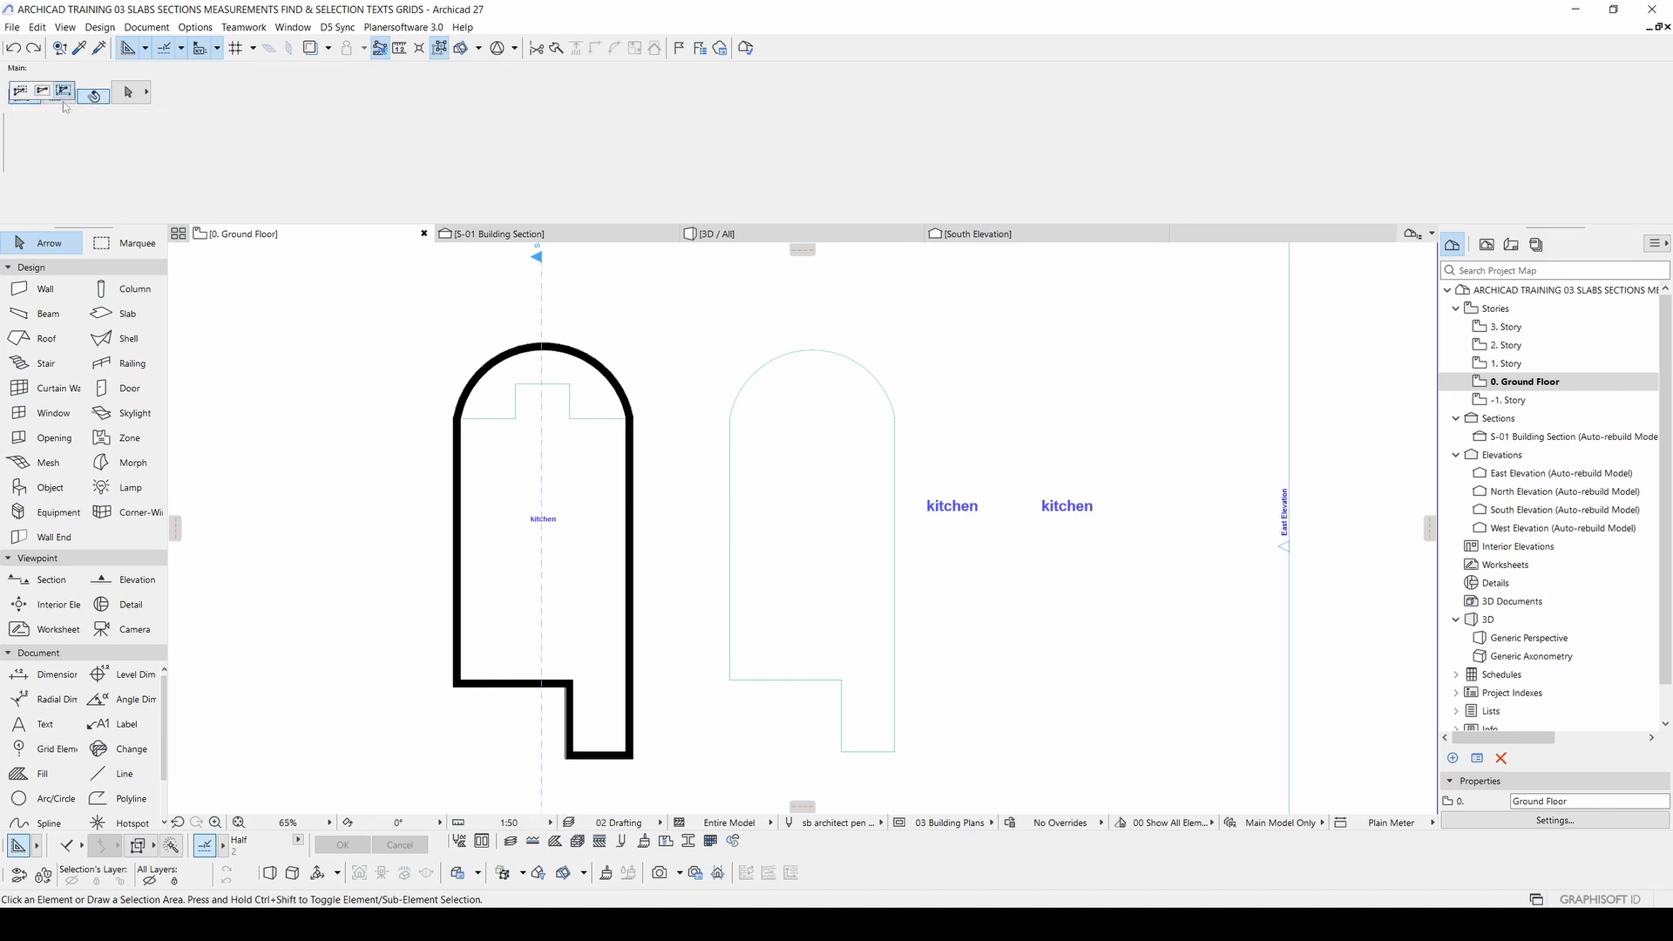
{"action": "left_click", "coordinate": [57, 136]}
{"action": "left_click", "coordinate": [19, 91]}
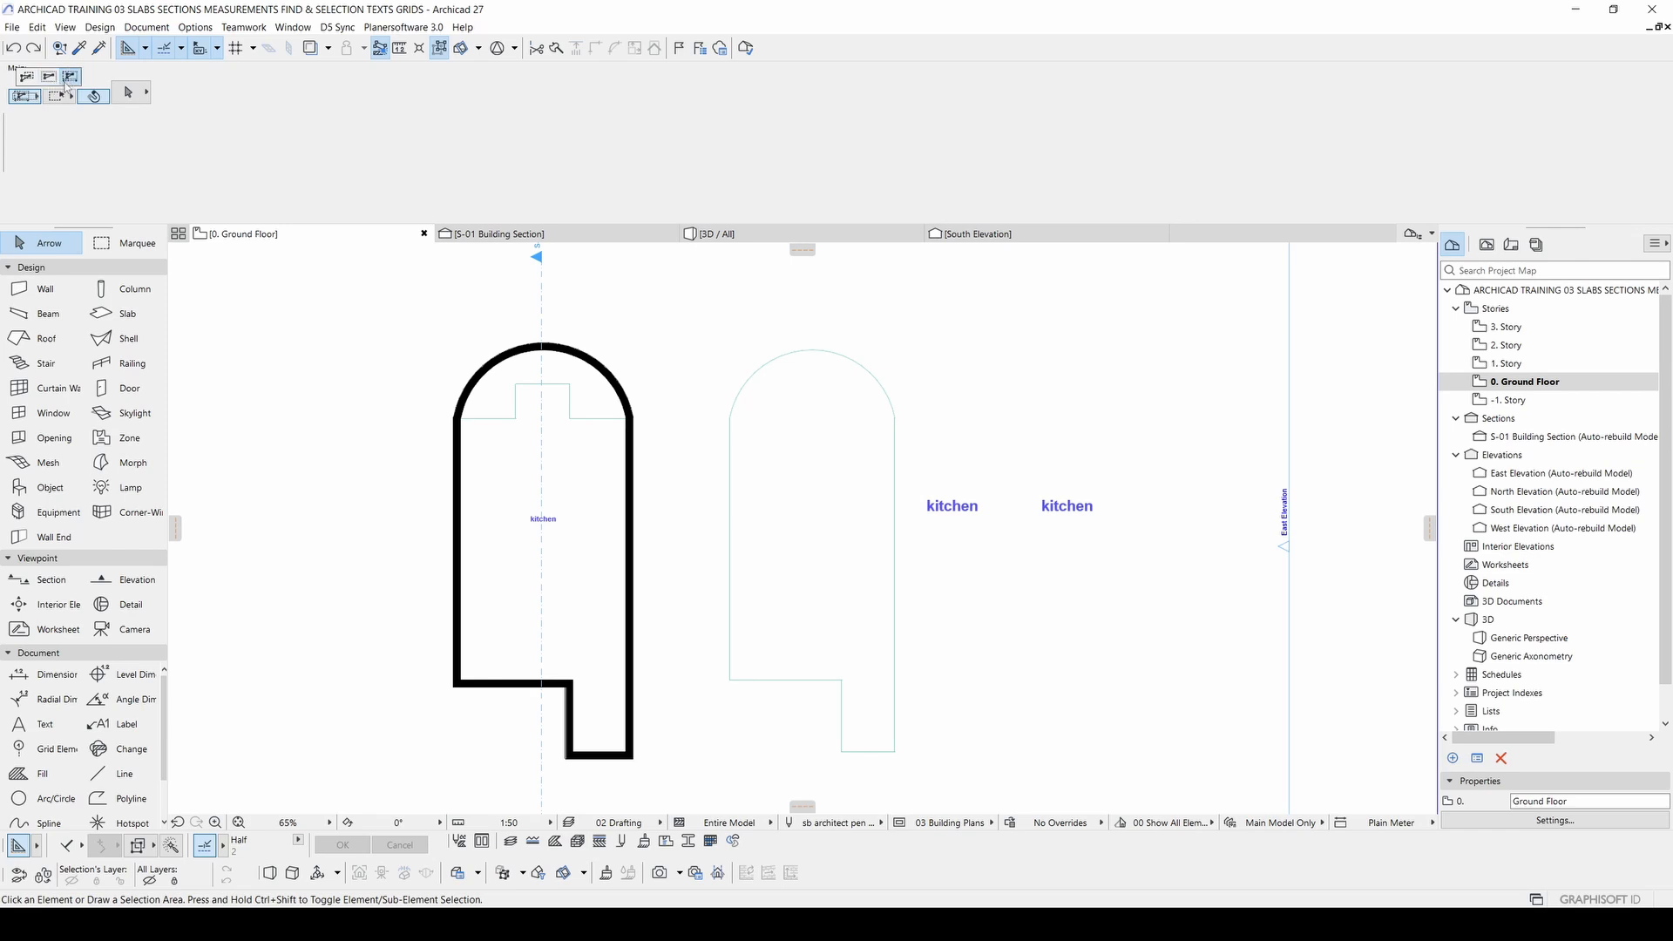
{"action": "left_click", "coordinate": [72, 80]}
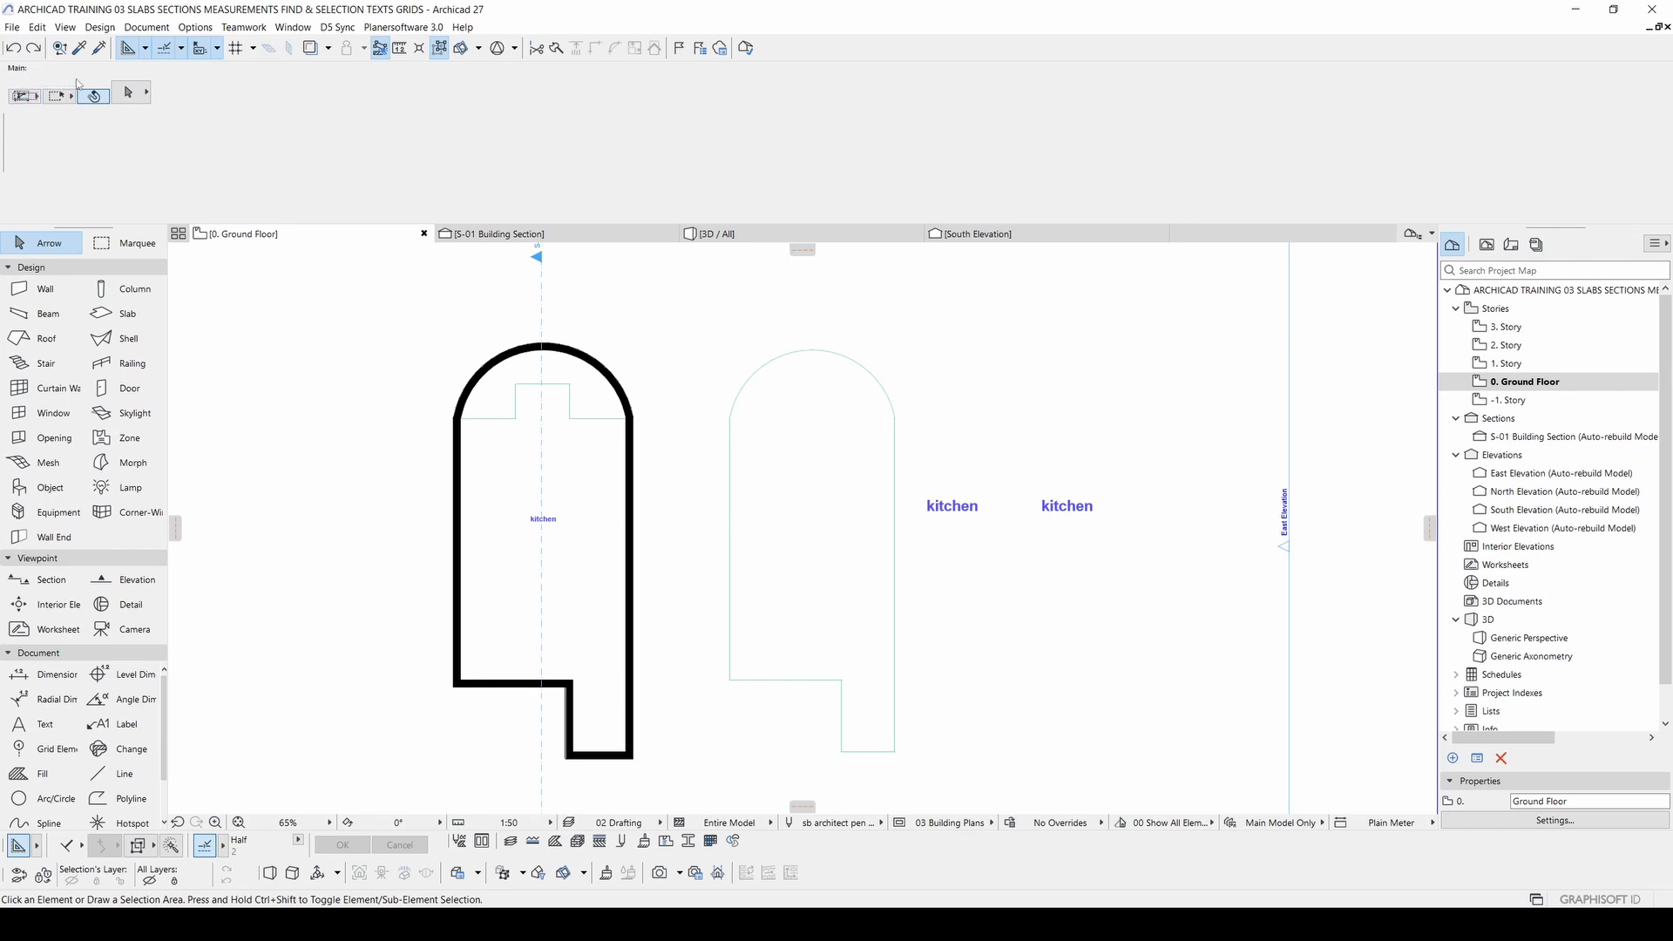
{"action": "left_click", "coordinate": [28, 97]}
{"action": "left_click", "coordinate": [65, 132]}
{"action": "left_click", "coordinate": [62, 99]}
{"action": "left_click", "coordinate": [68, 135]}
Step: Set the selection method to include partly enclosed elements and rectangle-select the separate slab with both eastern kitchen texts
{"action": "left_click", "coordinate": [29, 98]}
{"action": "left_click", "coordinate": [37, 121]}
{"action": "left_click", "coordinate": [30, 100]}
{"action": "left_click", "coordinate": [37, 89]}
{"action": "left_click_drag", "start_coordinate": [790, 323], "coordinate": [1164, 638]}
{"action": "key", "text": "Escape"}
{"action": "mouse_move", "coordinate": [799, 326]}
{"action": "left_mouse_down"}
{"action": "mouse_move", "coordinate": [936, 424]}
{"action": "mouse_move", "coordinate": [915, 436]}
{"action": "mouse_move", "coordinate": [938, 434]}
{"action": "mouse_move", "coordinate": [732, 384]}
{"action": "mouse_move", "coordinate": [824, 346]}
{"action": "mouse_move", "coordinate": [920, 387]}
{"action": "mouse_move", "coordinate": [1165, 571]}
{"action": "mouse_move", "coordinate": [962, 449]}
{"action": "mouse_move", "coordinate": [949, 406]}
{"action": "mouse_move", "coordinate": [1158, 565]}
{"action": "mouse_move", "coordinate": [1148, 582]}
{"action": "mouse_move", "coordinate": [1138, 565]}
{"action": "left_mouse_up"}
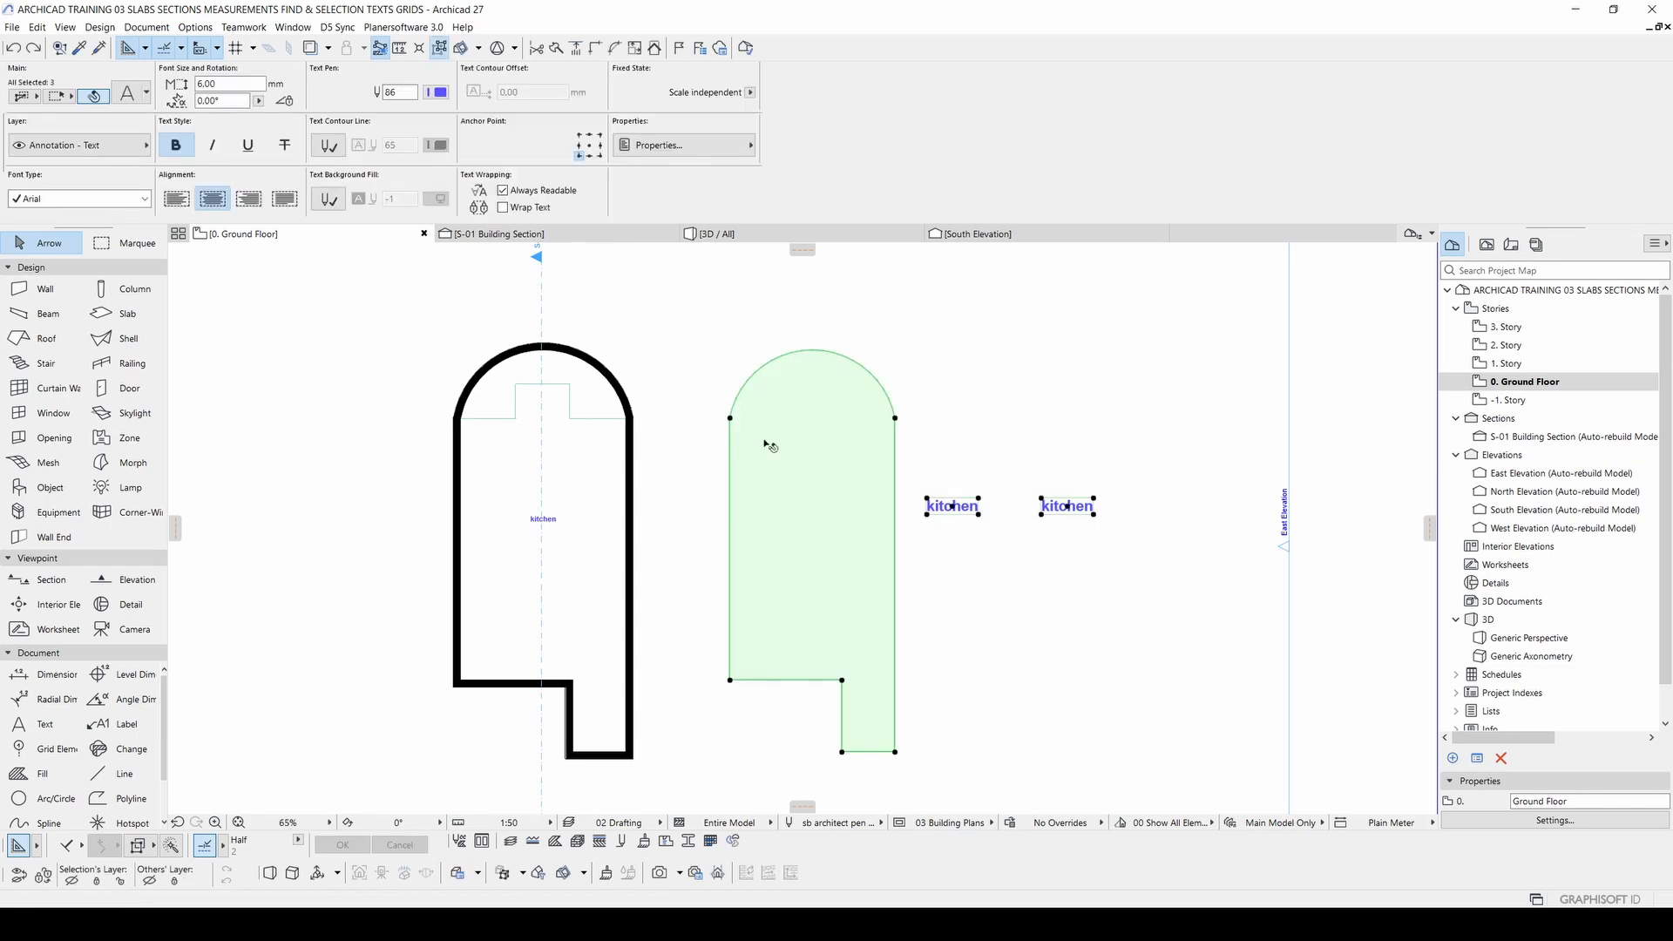
{"action": "left_click", "coordinate": [828, 312]}
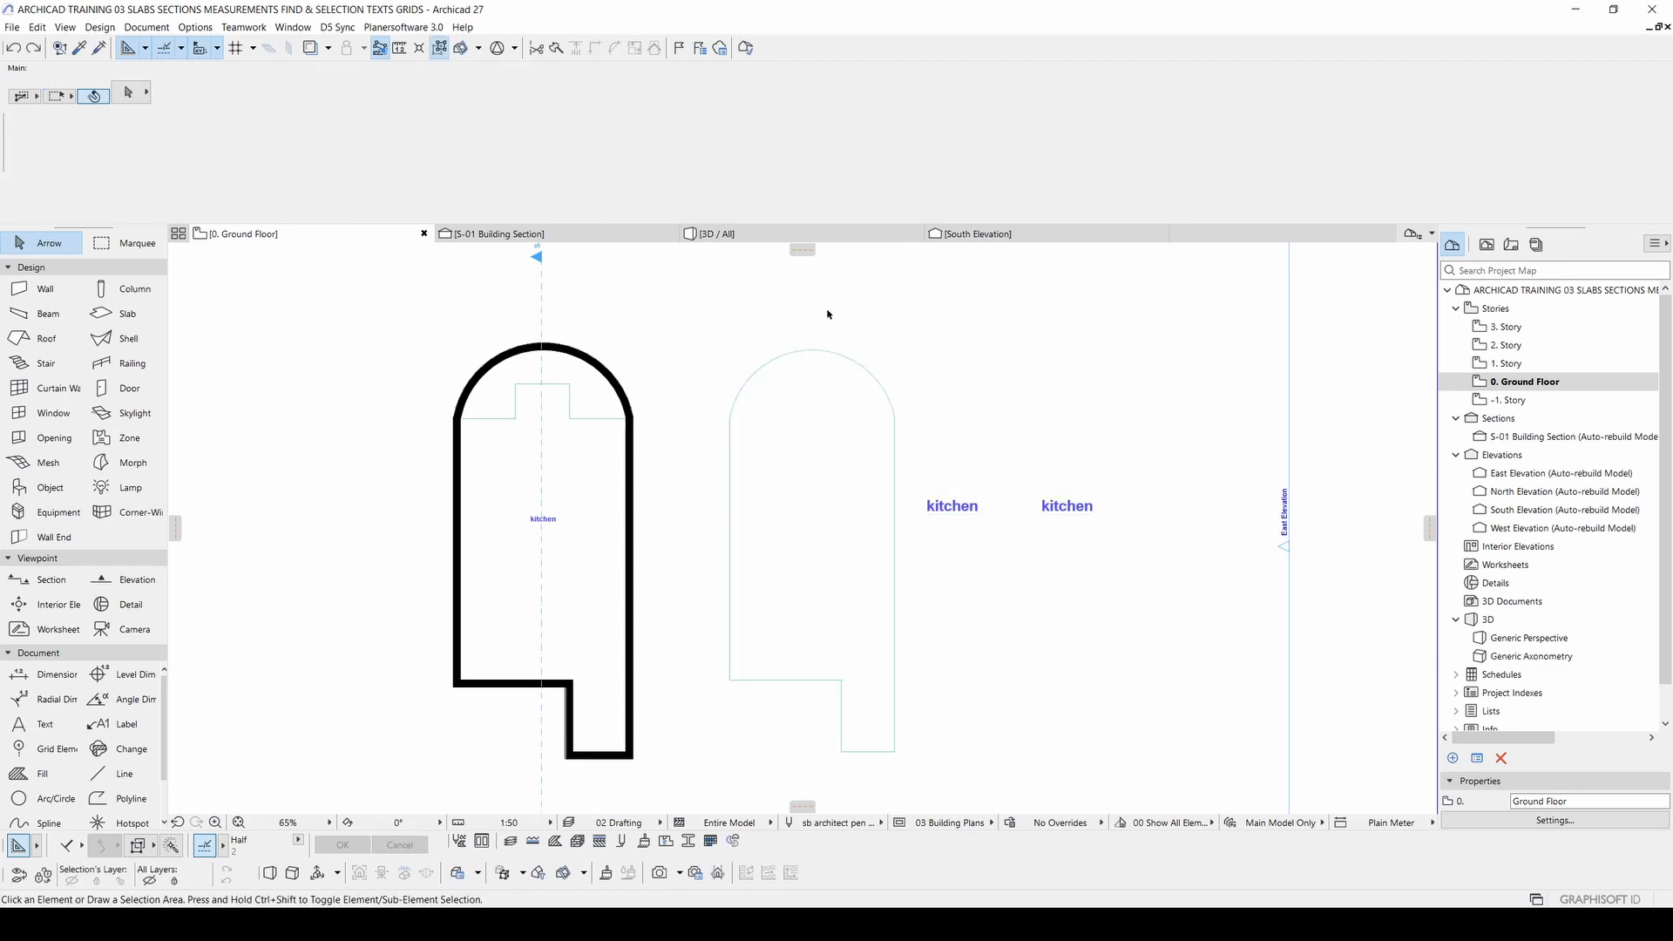
Step: Compare westward and eastward selection rectangles with the partial selection method on the slabs and kitchen texts
{"action": "left_click_drag", "start_coordinate": [831, 311], "coordinate": [463, 499]}
{"action": "left_click", "coordinate": [680, 316]}
{"action": "left_click_drag", "start_coordinate": [678, 311], "coordinate": [1052, 632]}
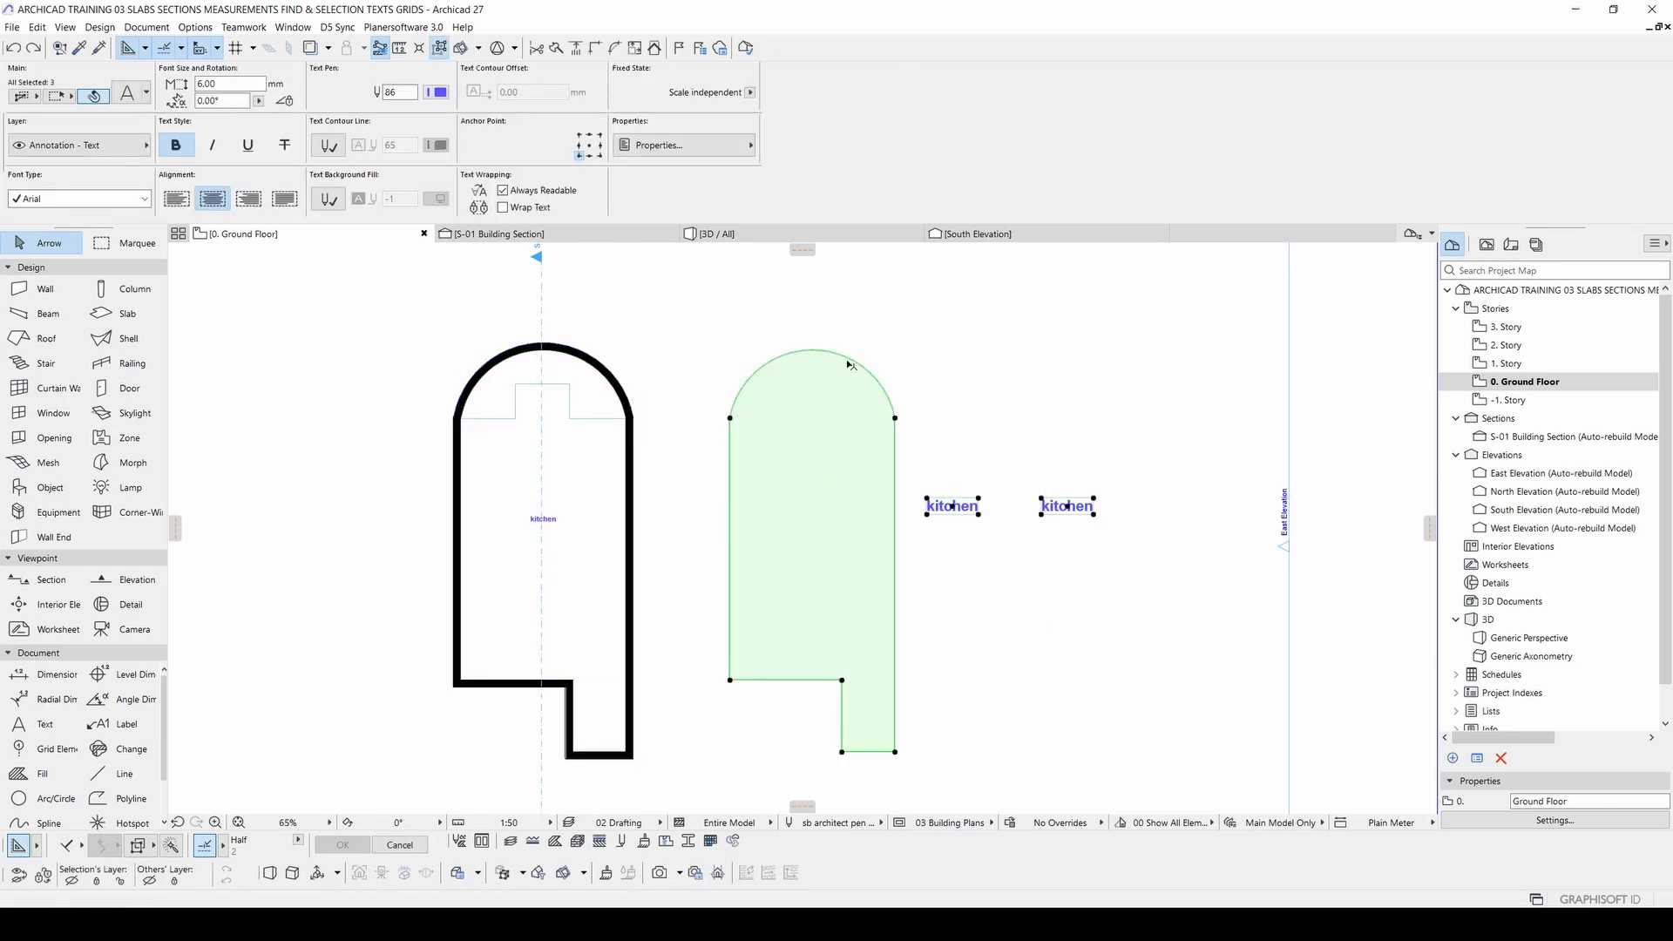
{"action": "left_click", "coordinate": [352, 254]}
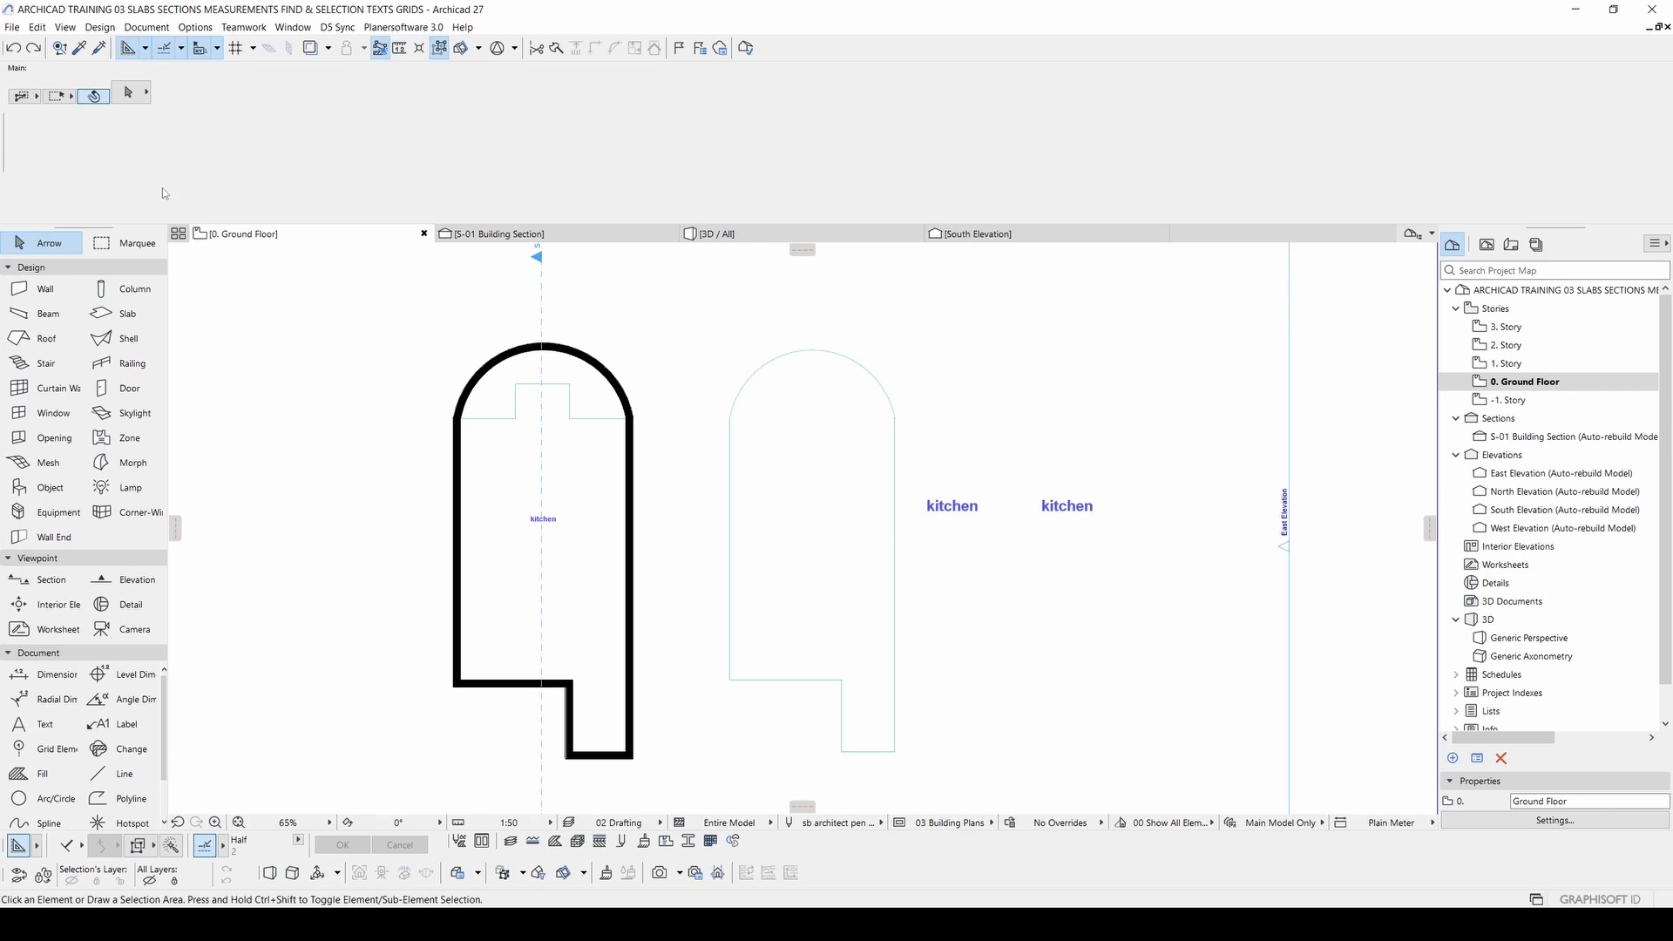
Step: Set the selection method to direction-dependent and compare eastward and westward rectangles over the separate slab and both eastern kitchen texts
{"action": "left_click", "coordinate": [24, 97]}
{"action": "left_click", "coordinate": [75, 85]}
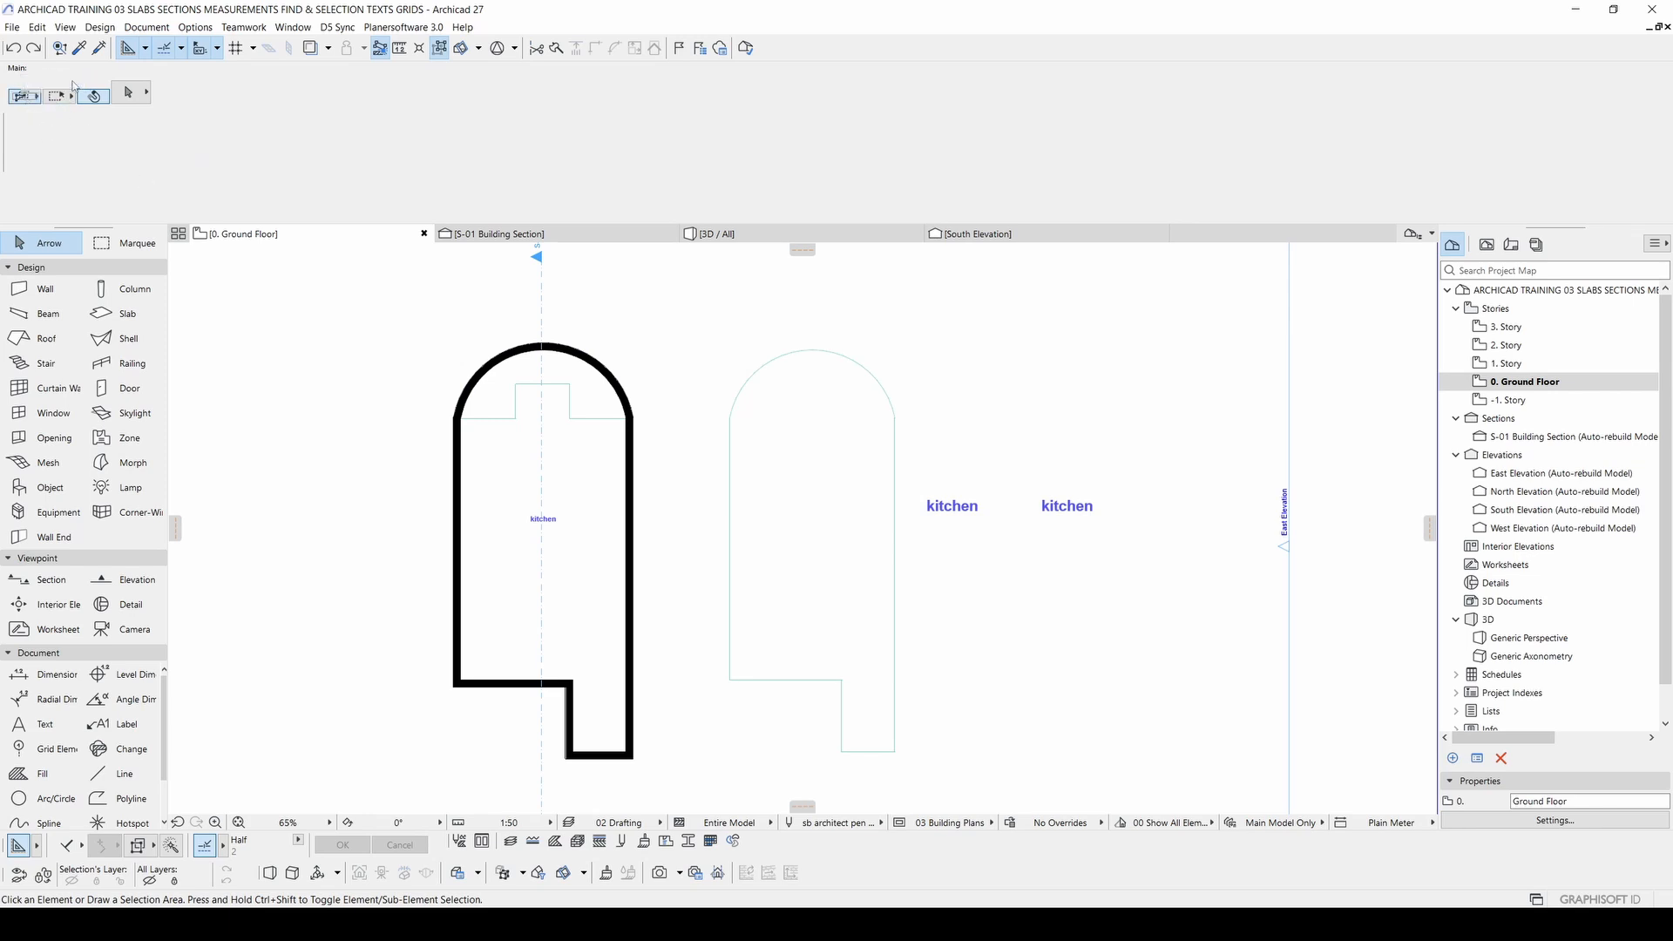
{"action": "left_click", "coordinate": [786, 312]}
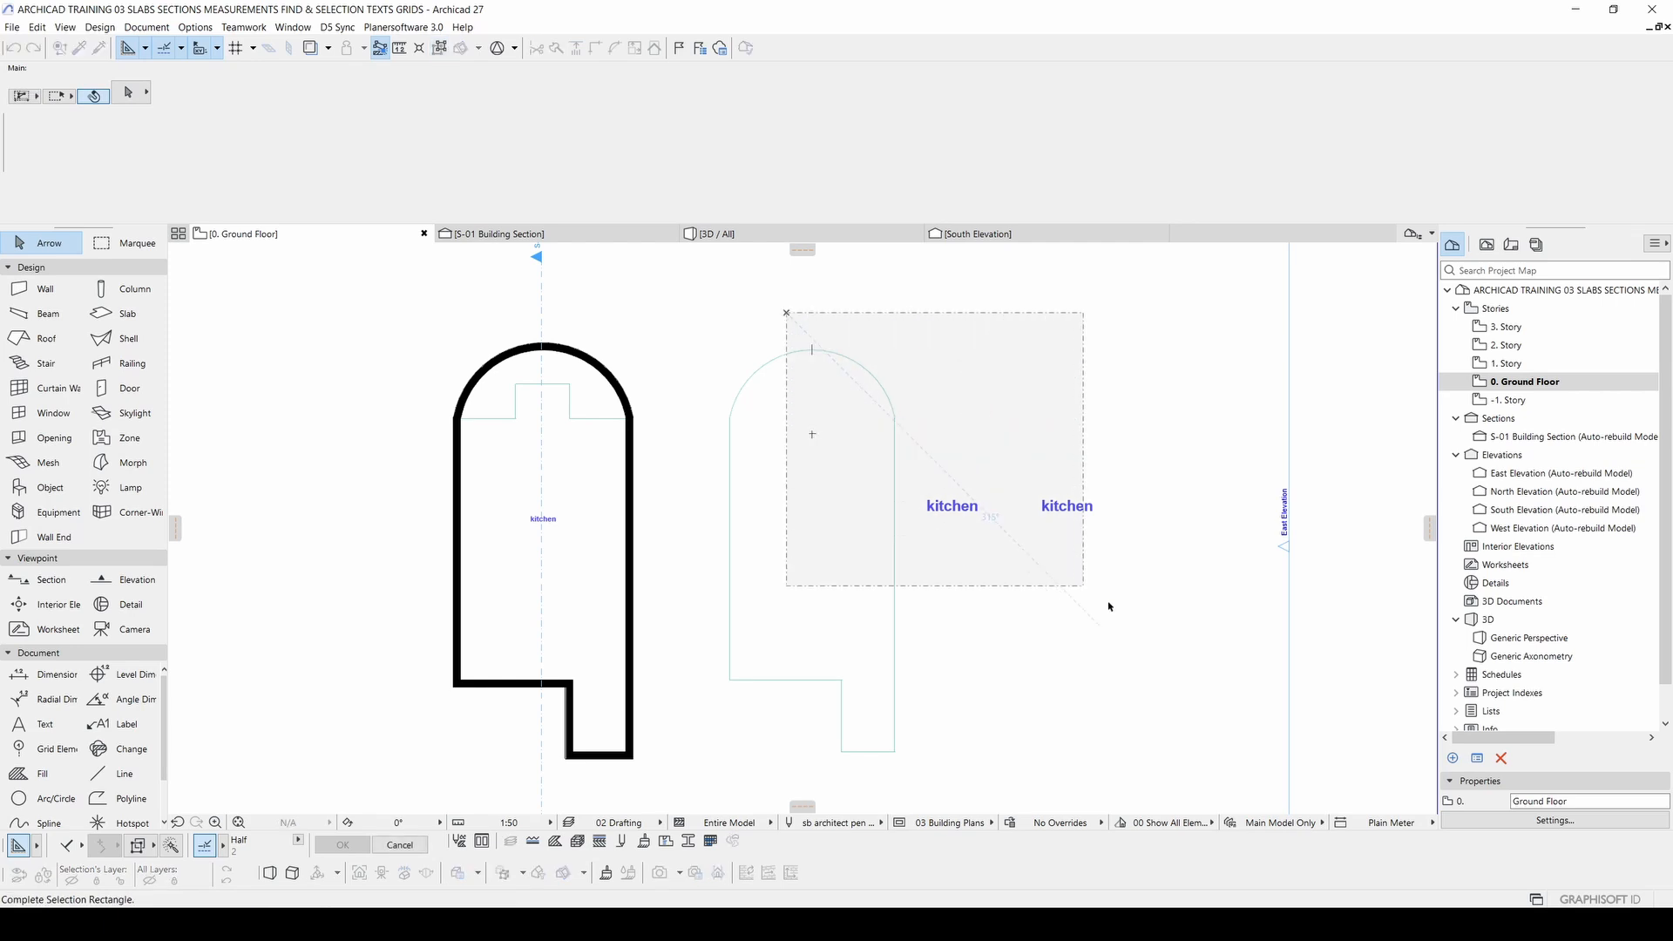
{"action": "left_click", "coordinate": [1109, 606]}
{"action": "left_click", "coordinate": [1124, 318]}
{"action": "left_click", "coordinate": [766, 672]}
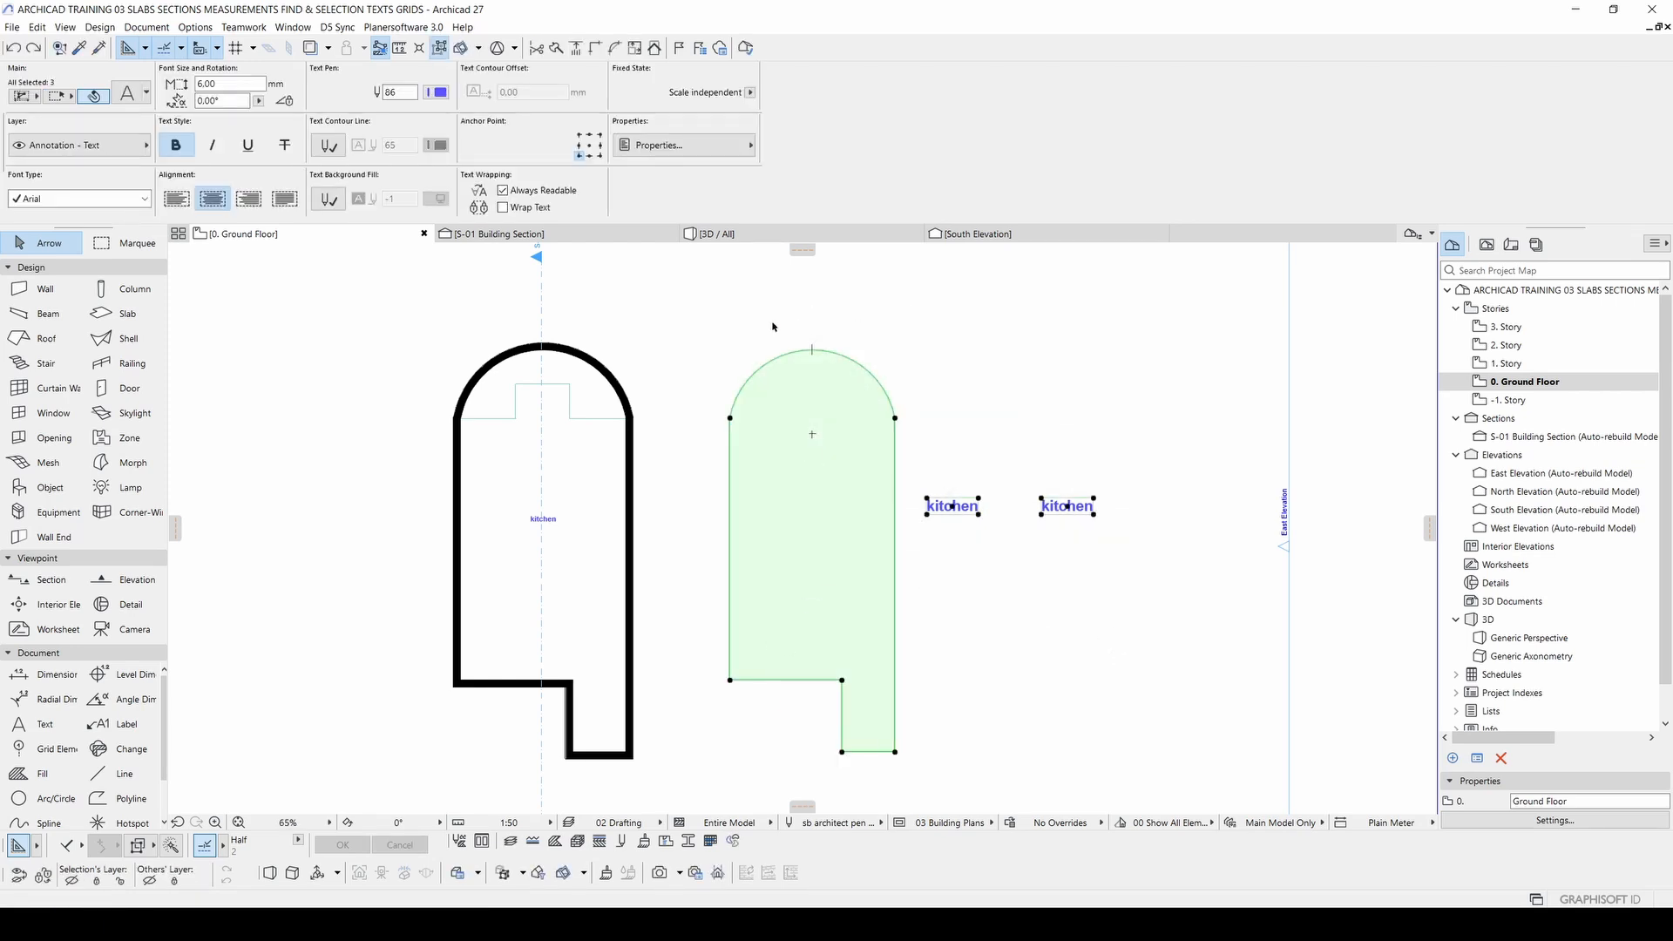
Step: Set the selection method to entirely enclosed elements only and compare eastward and westward rectangles over the separate slab and the eastern kitchen texts
{"action": "key", "text": "Escape"}
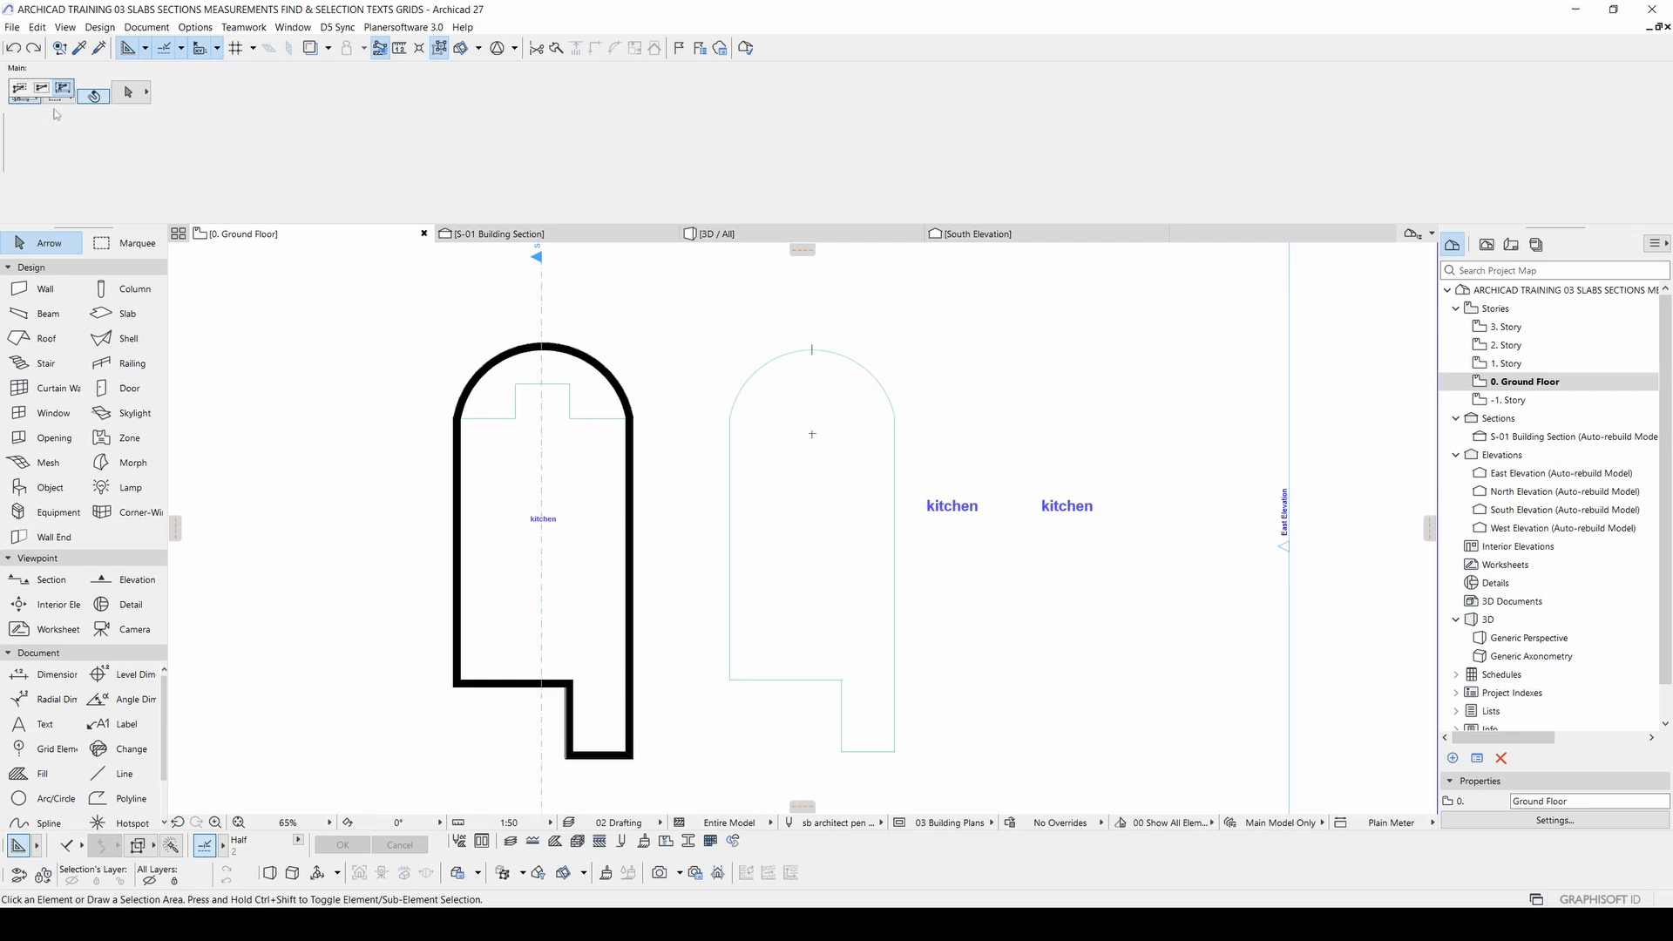
{"action": "left_click", "coordinate": [41, 89]}
{"action": "left_click", "coordinate": [802, 312]}
{"action": "left_click", "coordinate": [1078, 608]}
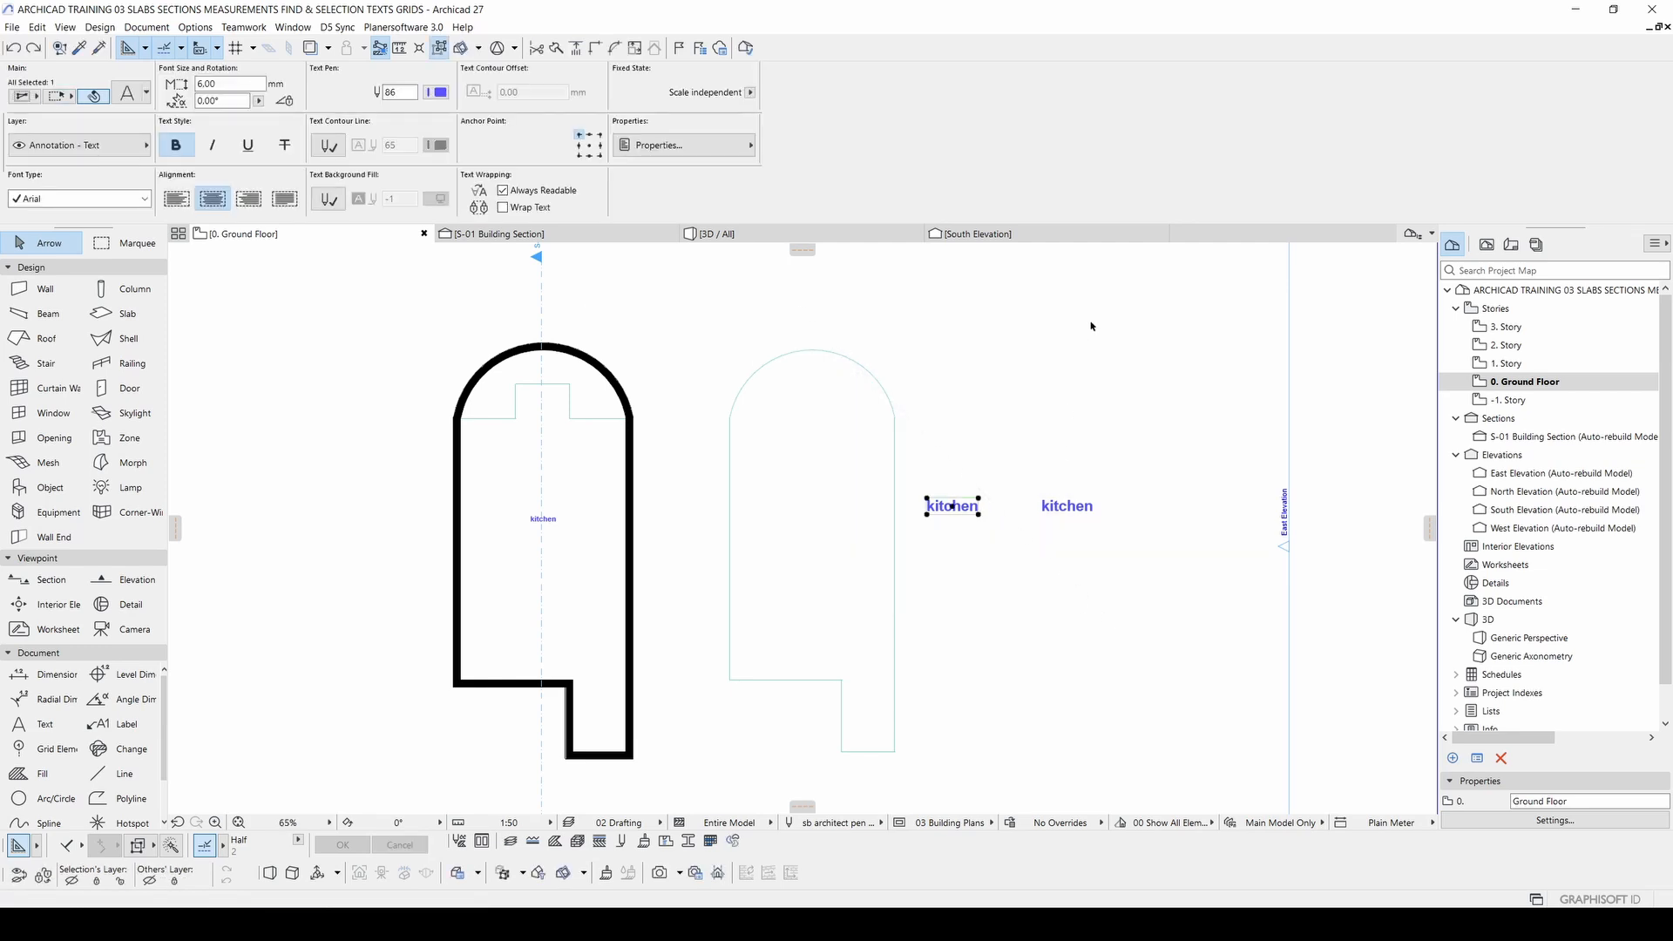
{"action": "left_click", "coordinate": [1145, 322]}
{"action": "left_click", "coordinate": [814, 625]}
{"action": "key", "text": "Escape"}
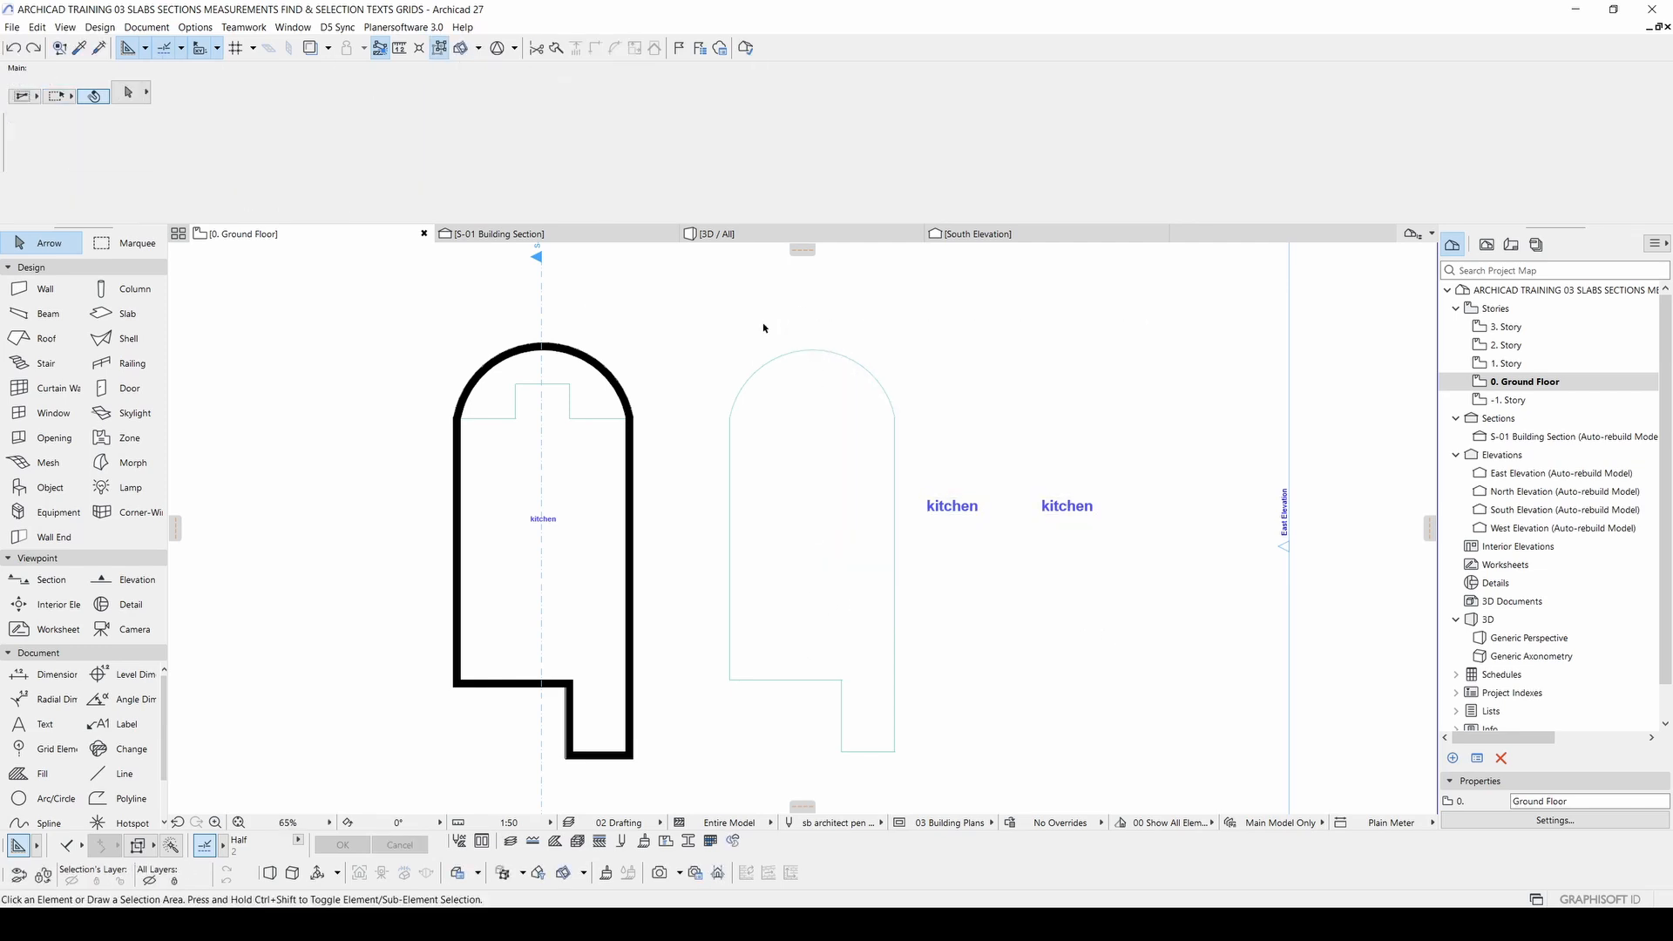
Step: Draw repeated eastward selection rectangles across the upper separate slab and both eastern kitchen texts using the enclosed-only method
{"action": "left_click", "coordinate": [763, 328]}
{"action": "left_click", "coordinate": [1169, 603]}
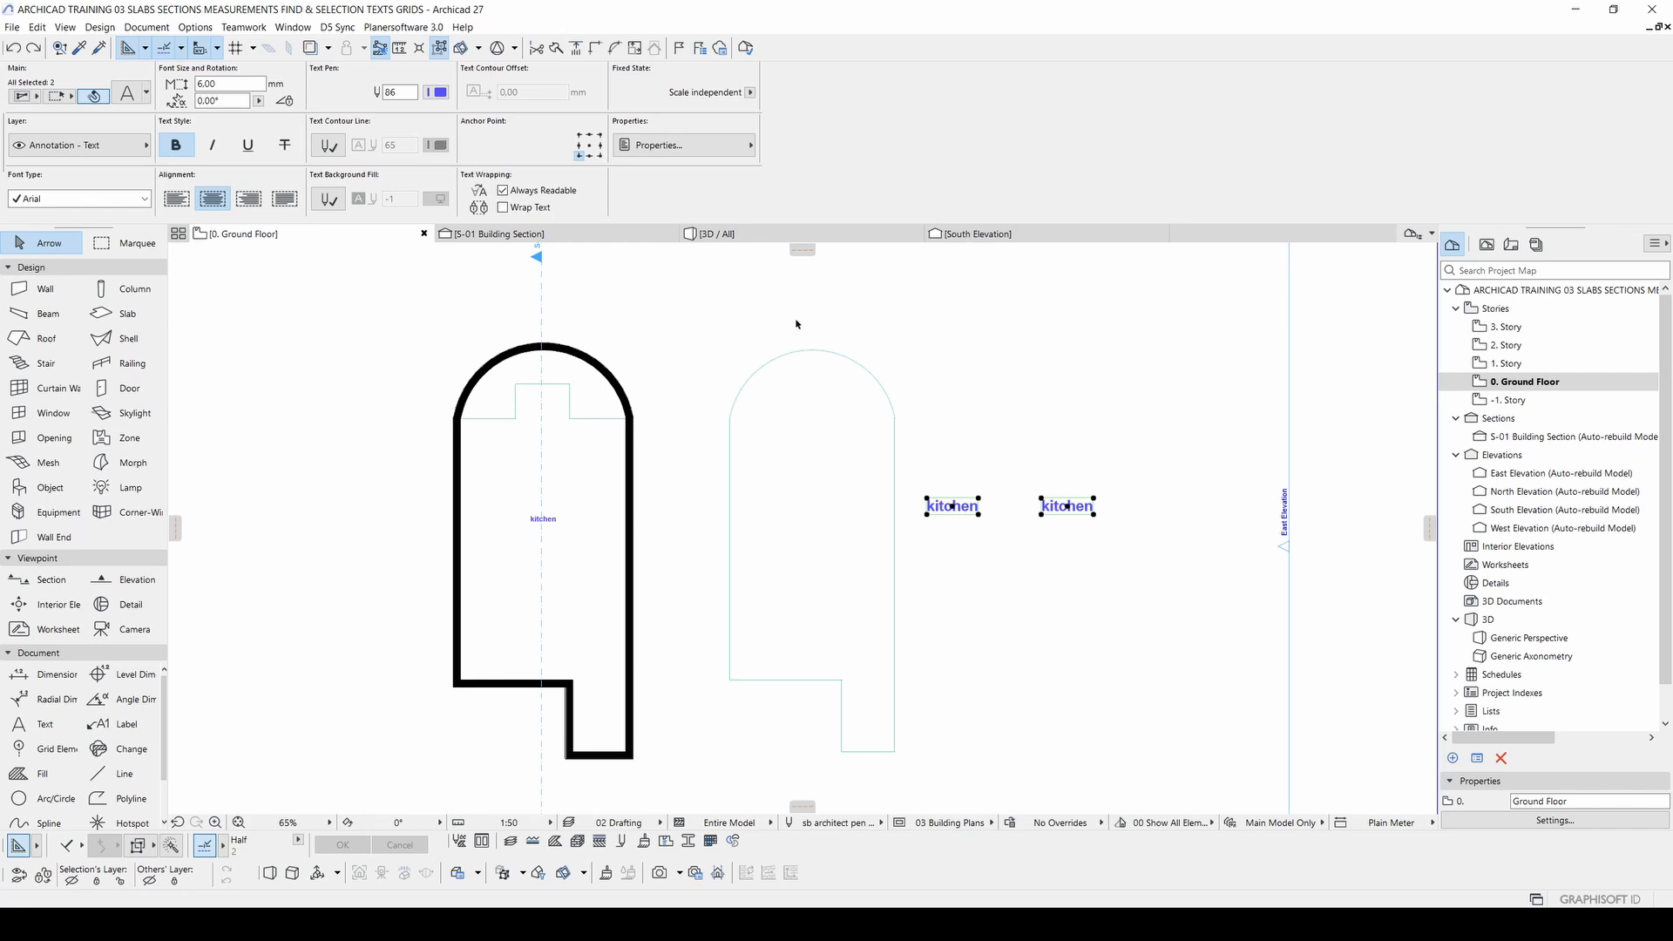
{"action": "key", "text": "Escape"}
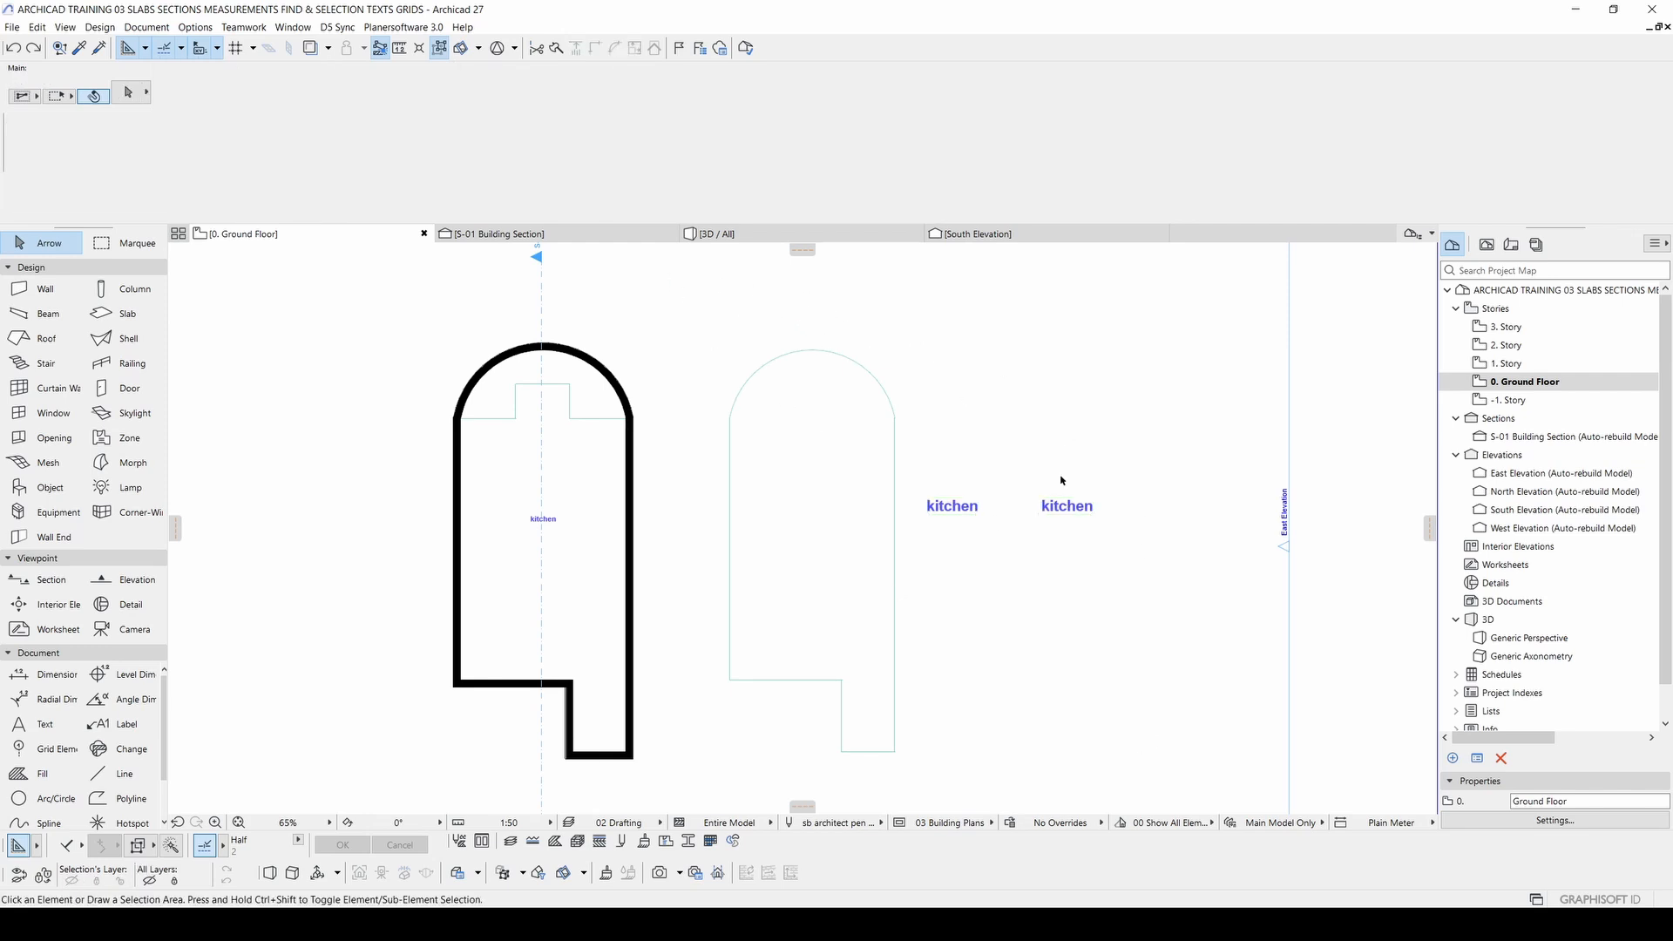
{"action": "left_click", "coordinate": [813, 322]}
{"action": "left_click", "coordinate": [1146, 591]}
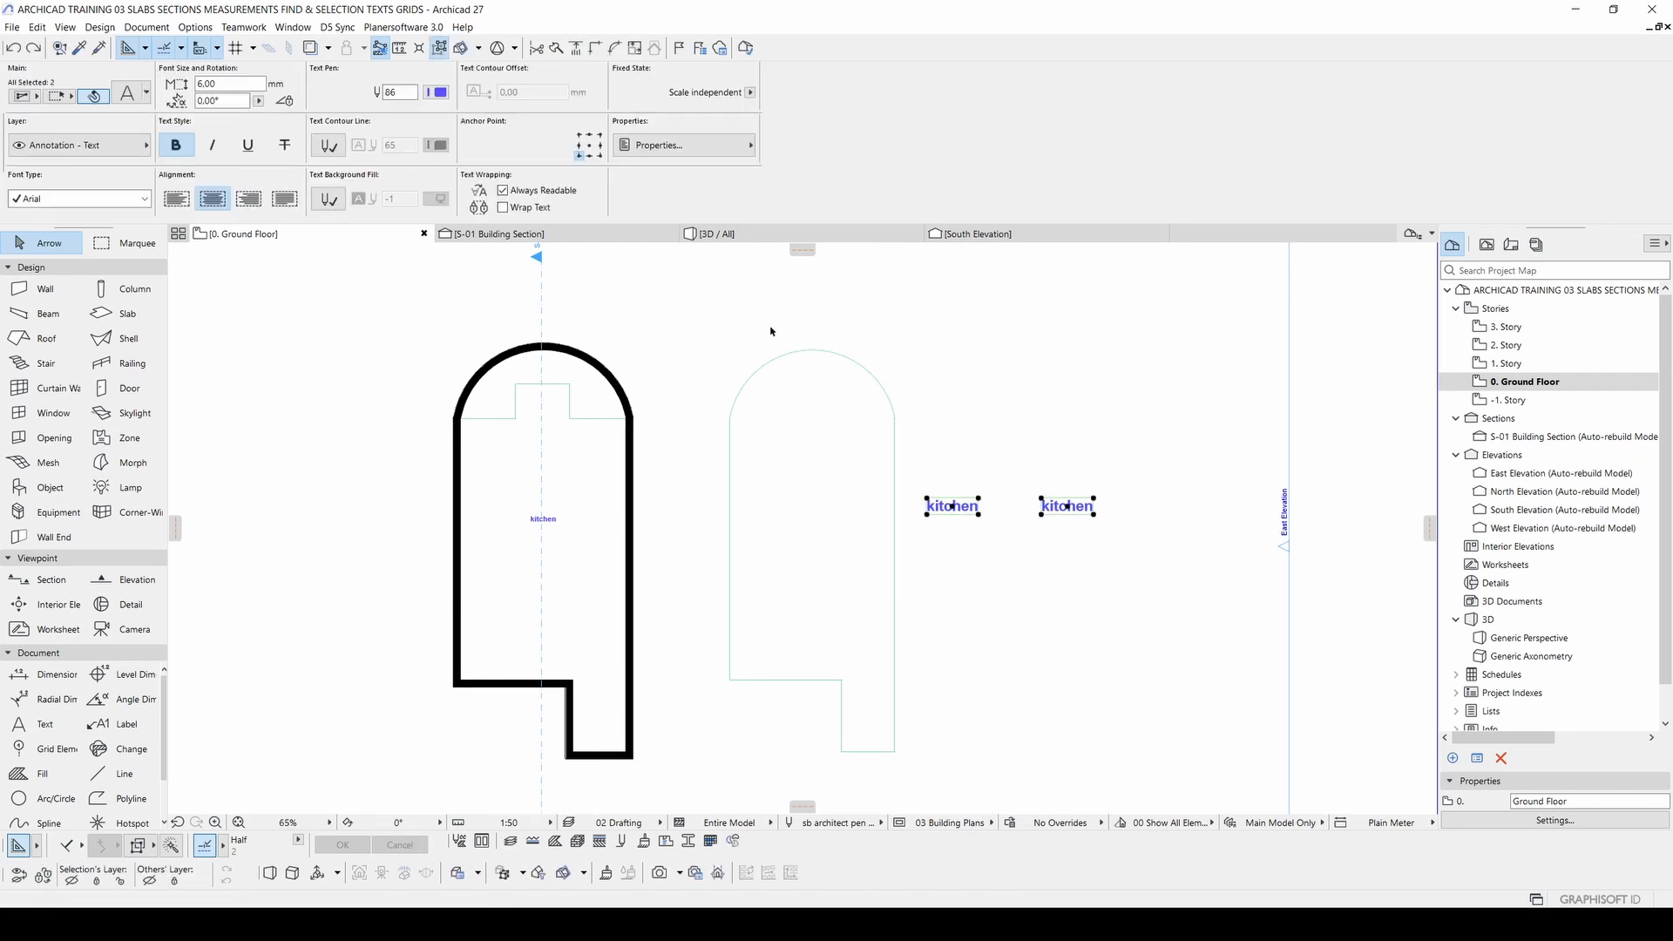
{"action": "key", "text": "Escape"}
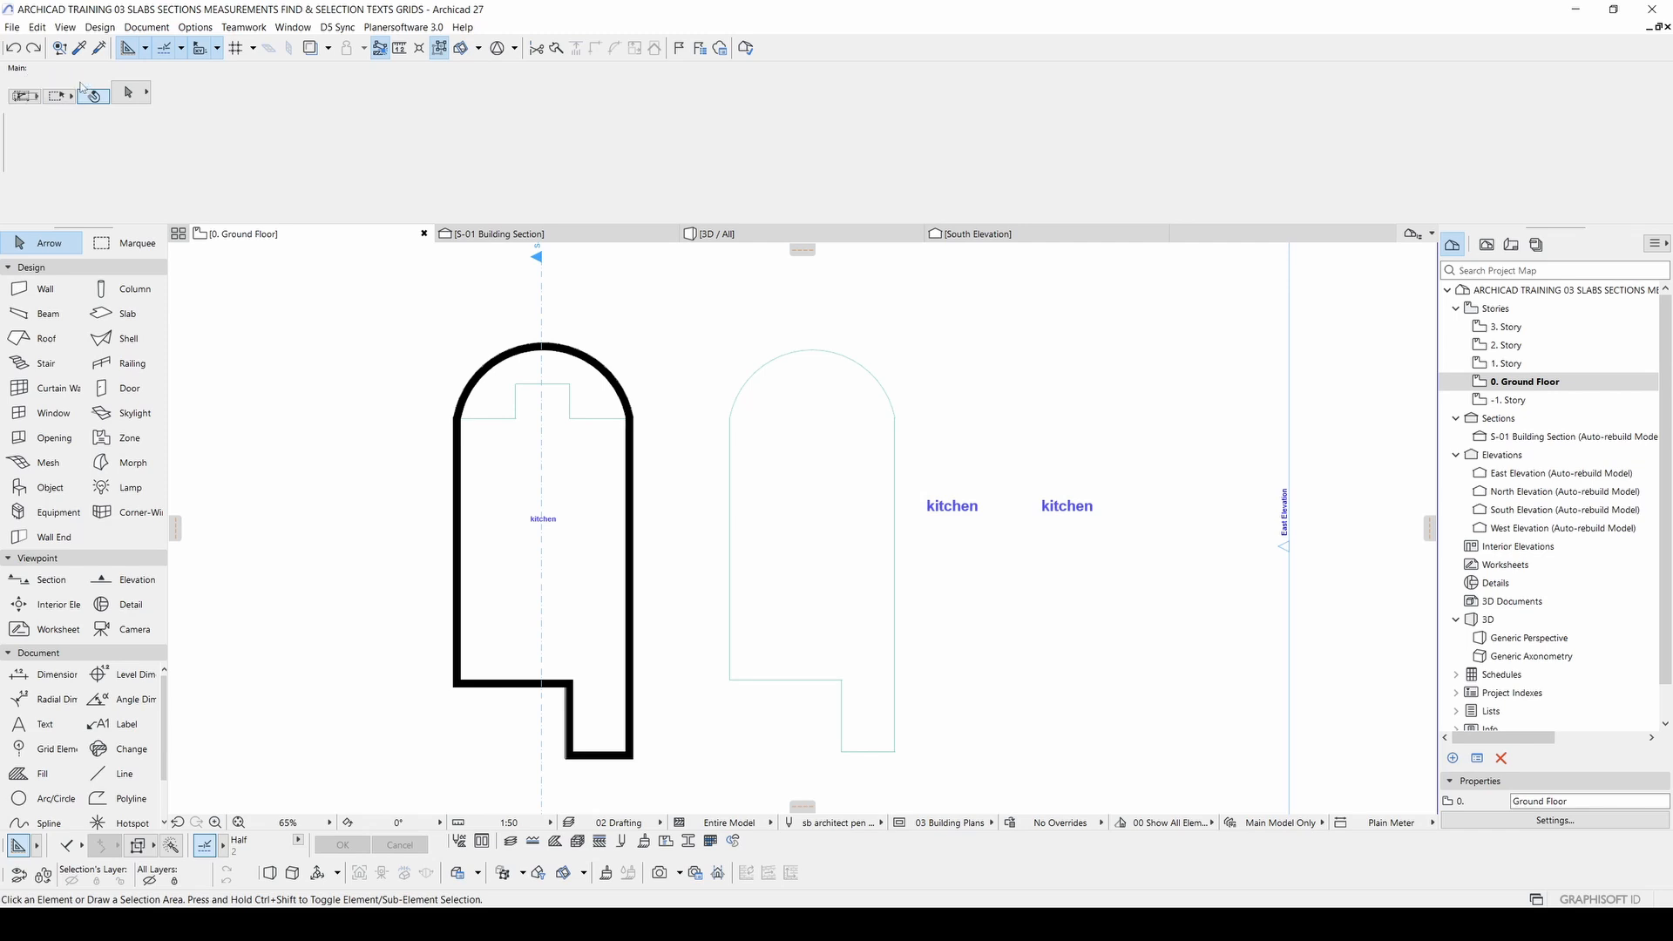
Step: Return the selection method to direction-dependent and try eastward and westward rectangles over the separate slab and both eastern kitchen texts
{"action": "left_click", "coordinate": [46, 99]}
{"action": "left_click", "coordinate": [753, 313]}
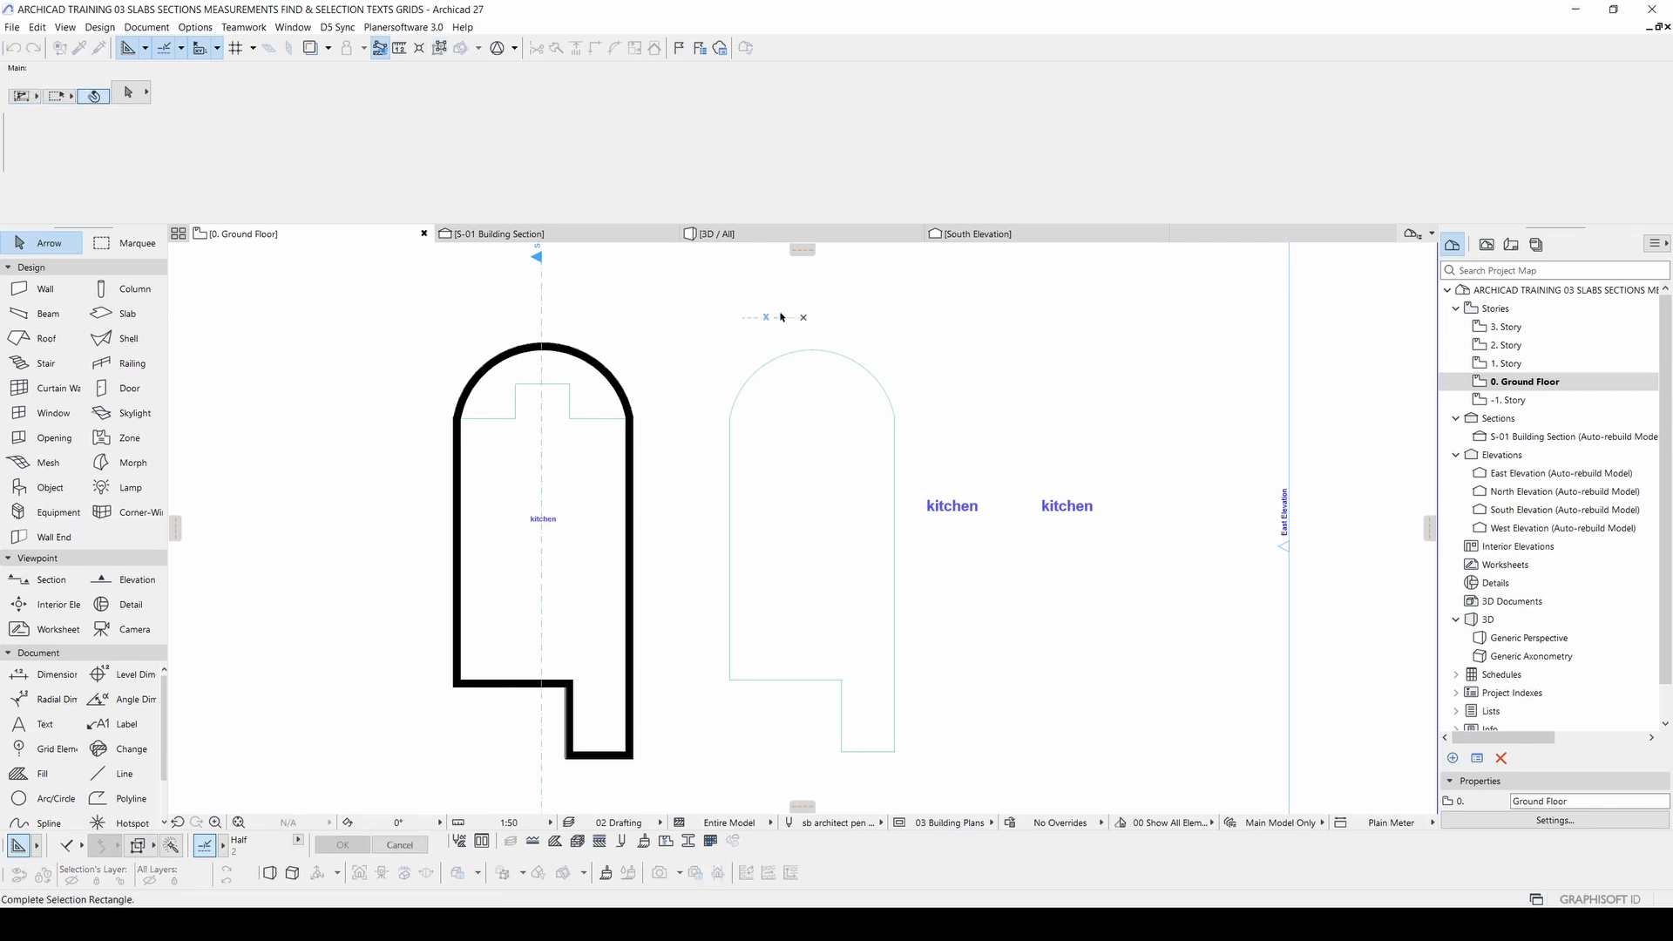
{"action": "left_click", "coordinate": [394, 247]}
{"action": "left_click", "coordinate": [22, 100]}
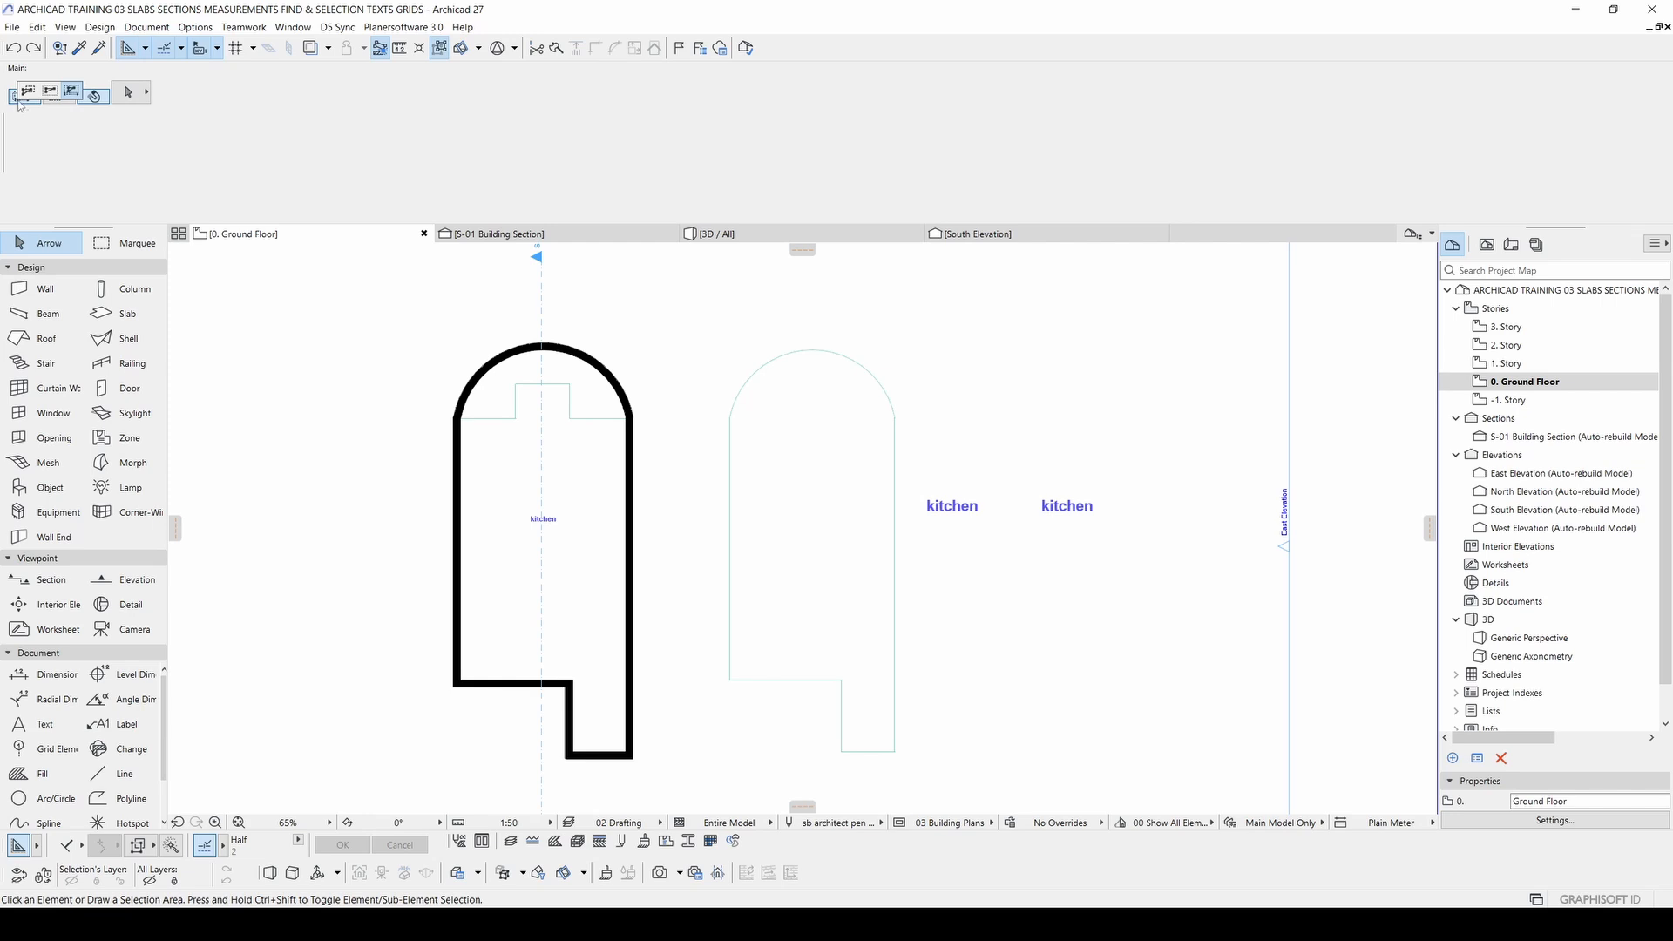
{"action": "left_click", "coordinate": [71, 95]}
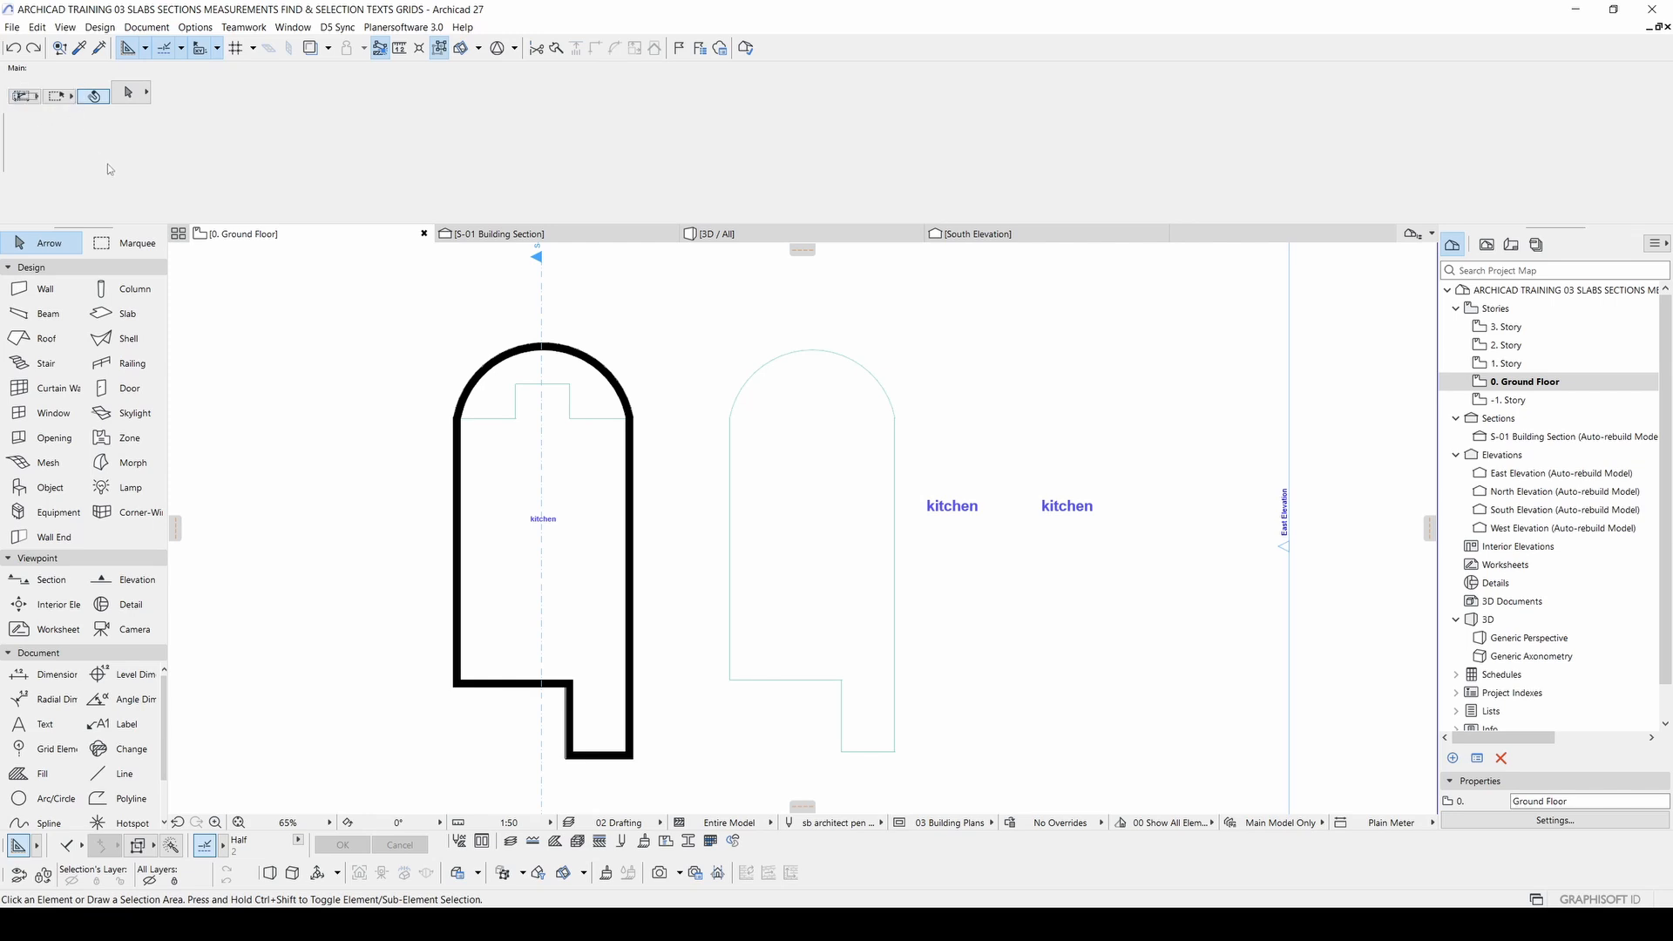
{"action": "left_click", "coordinate": [802, 329]}
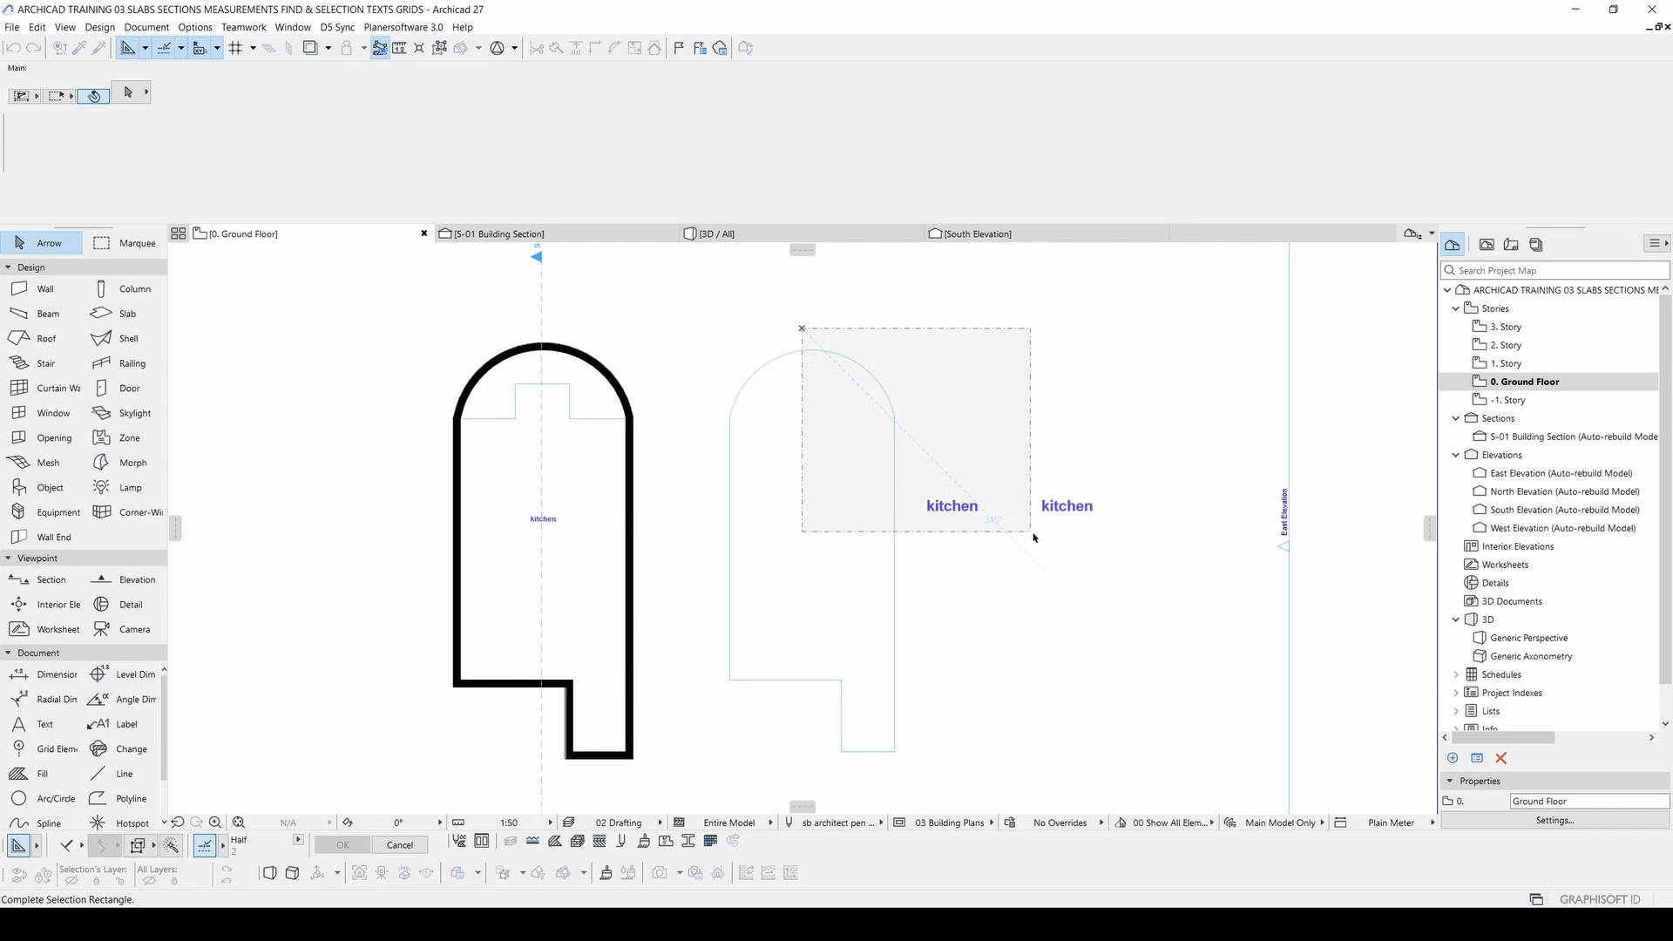
{"action": "left_click", "coordinate": [1130, 592]}
{"action": "left_click", "coordinate": [1143, 310]}
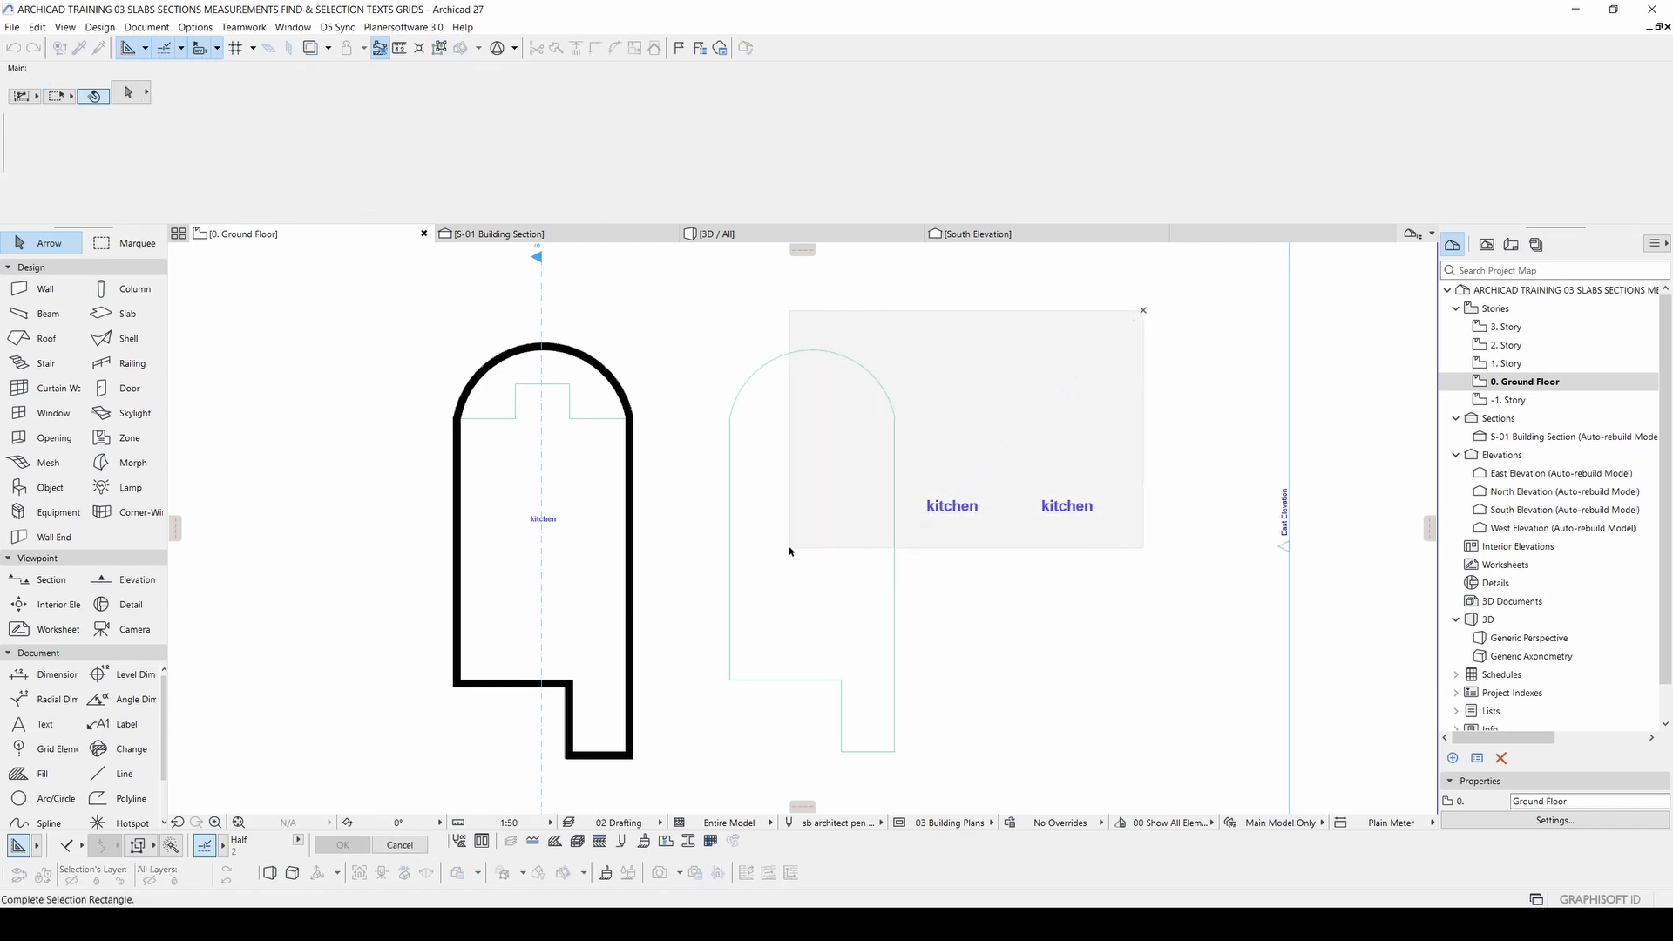
{"action": "key", "text": "Escape"}
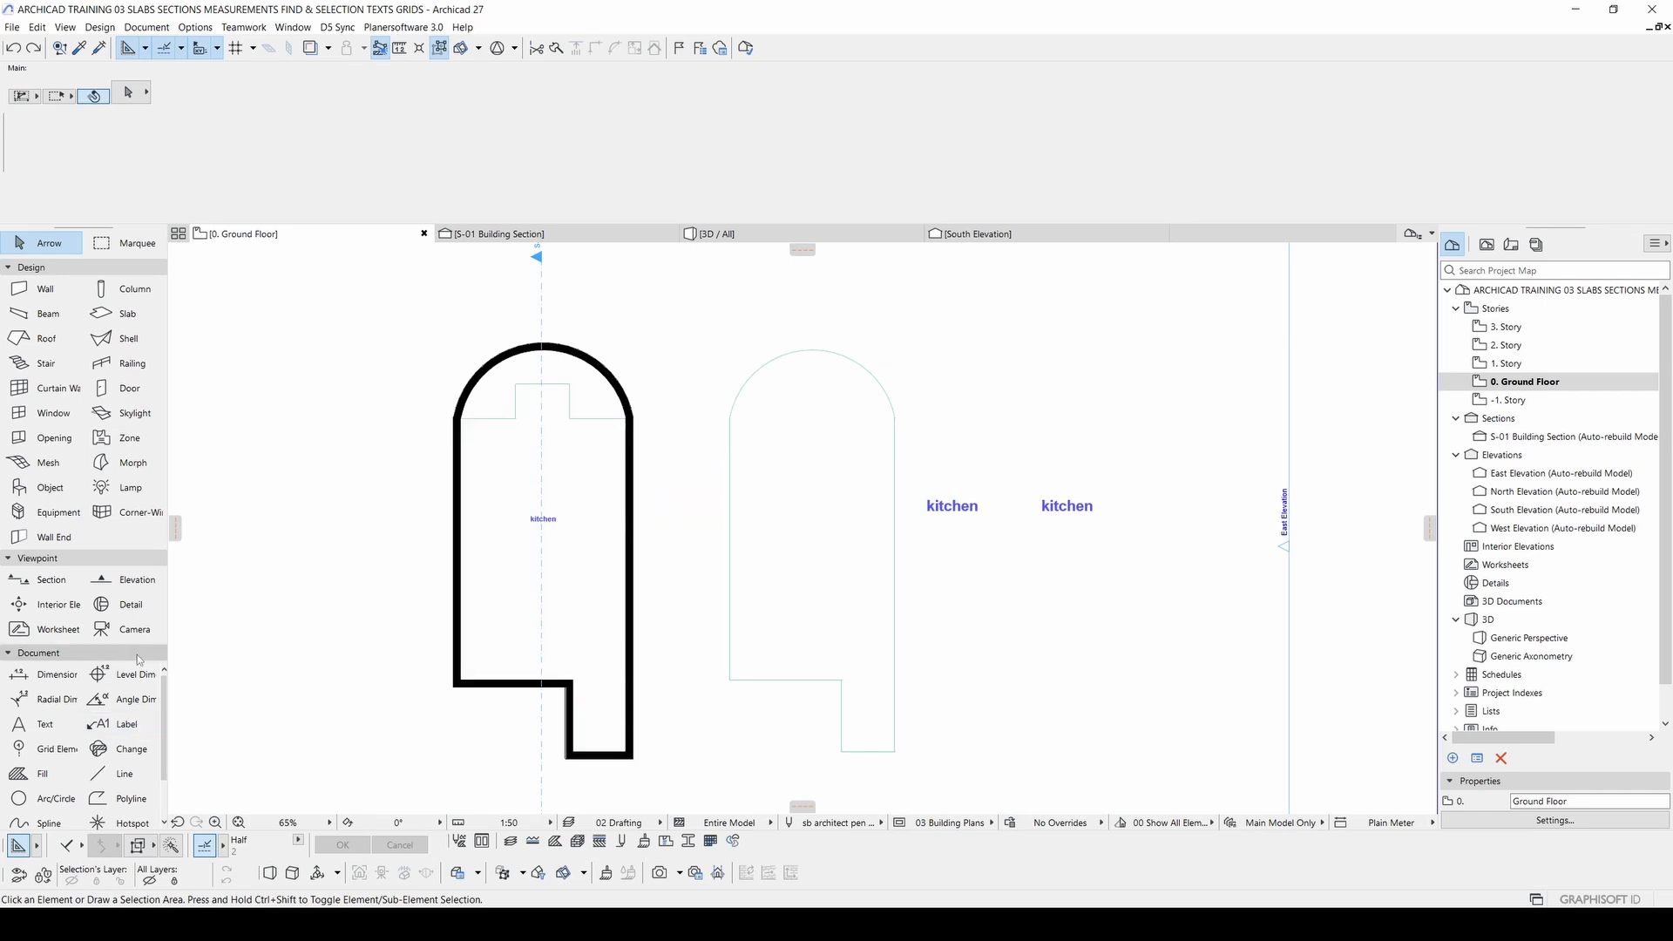
Step: Draw a horizontal grid line across the upper part of the walled building, just below the arch, extending past both side walls
{"action": "left_click", "coordinate": [47, 751]}
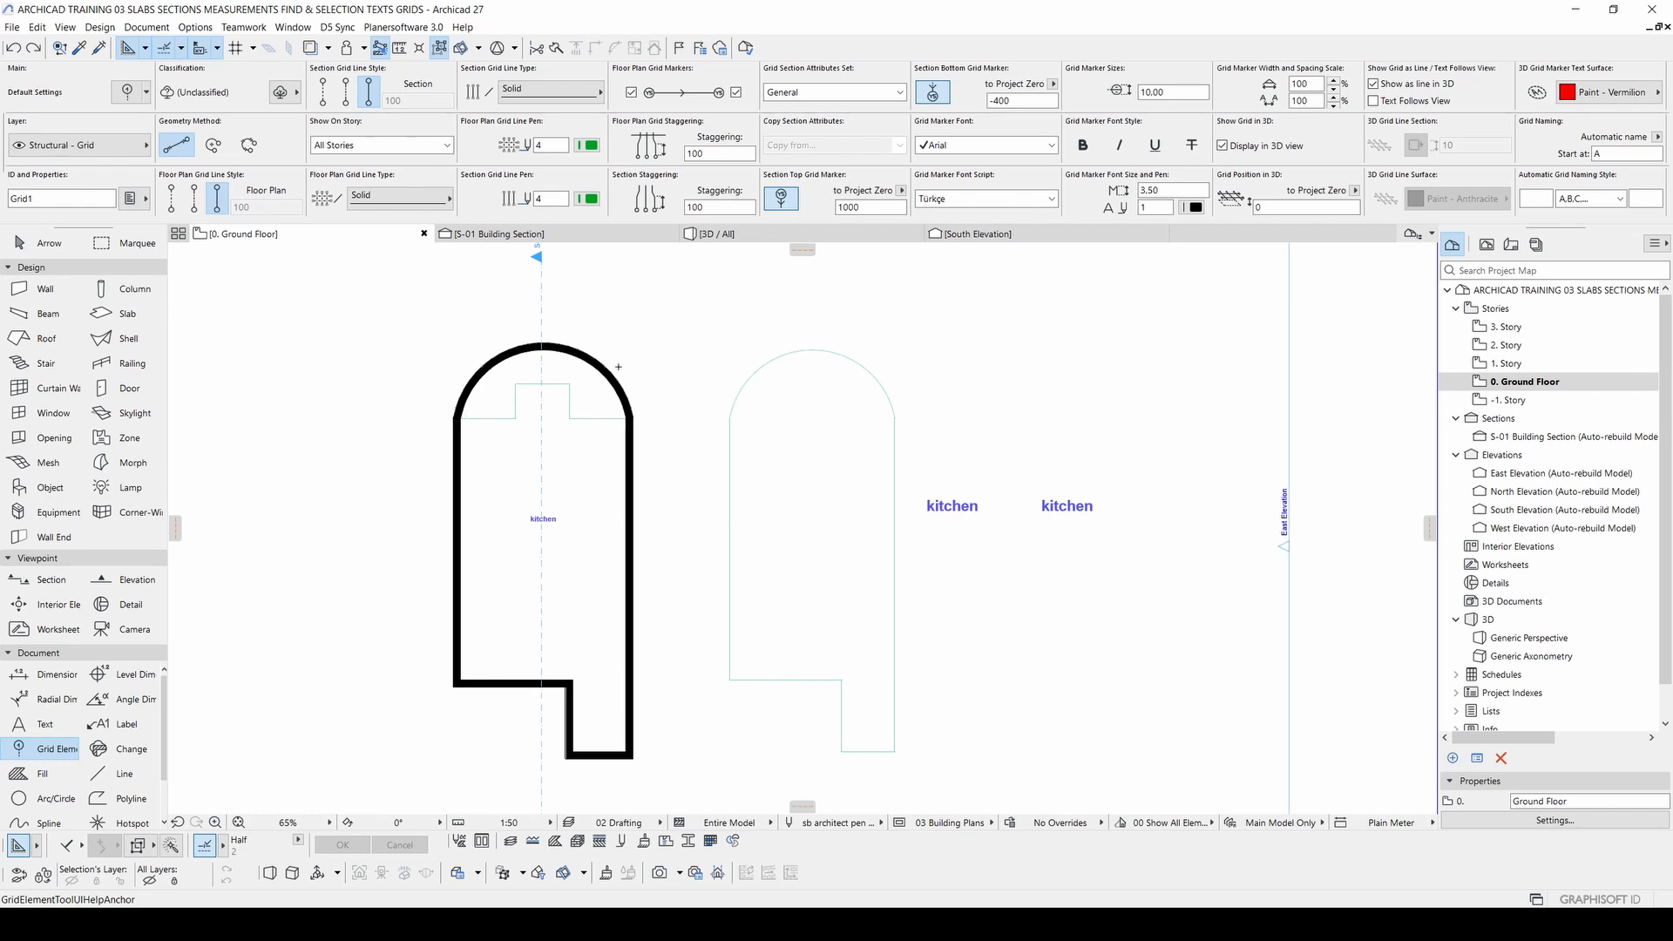
{"action": "left_click", "coordinate": [376, 440]}
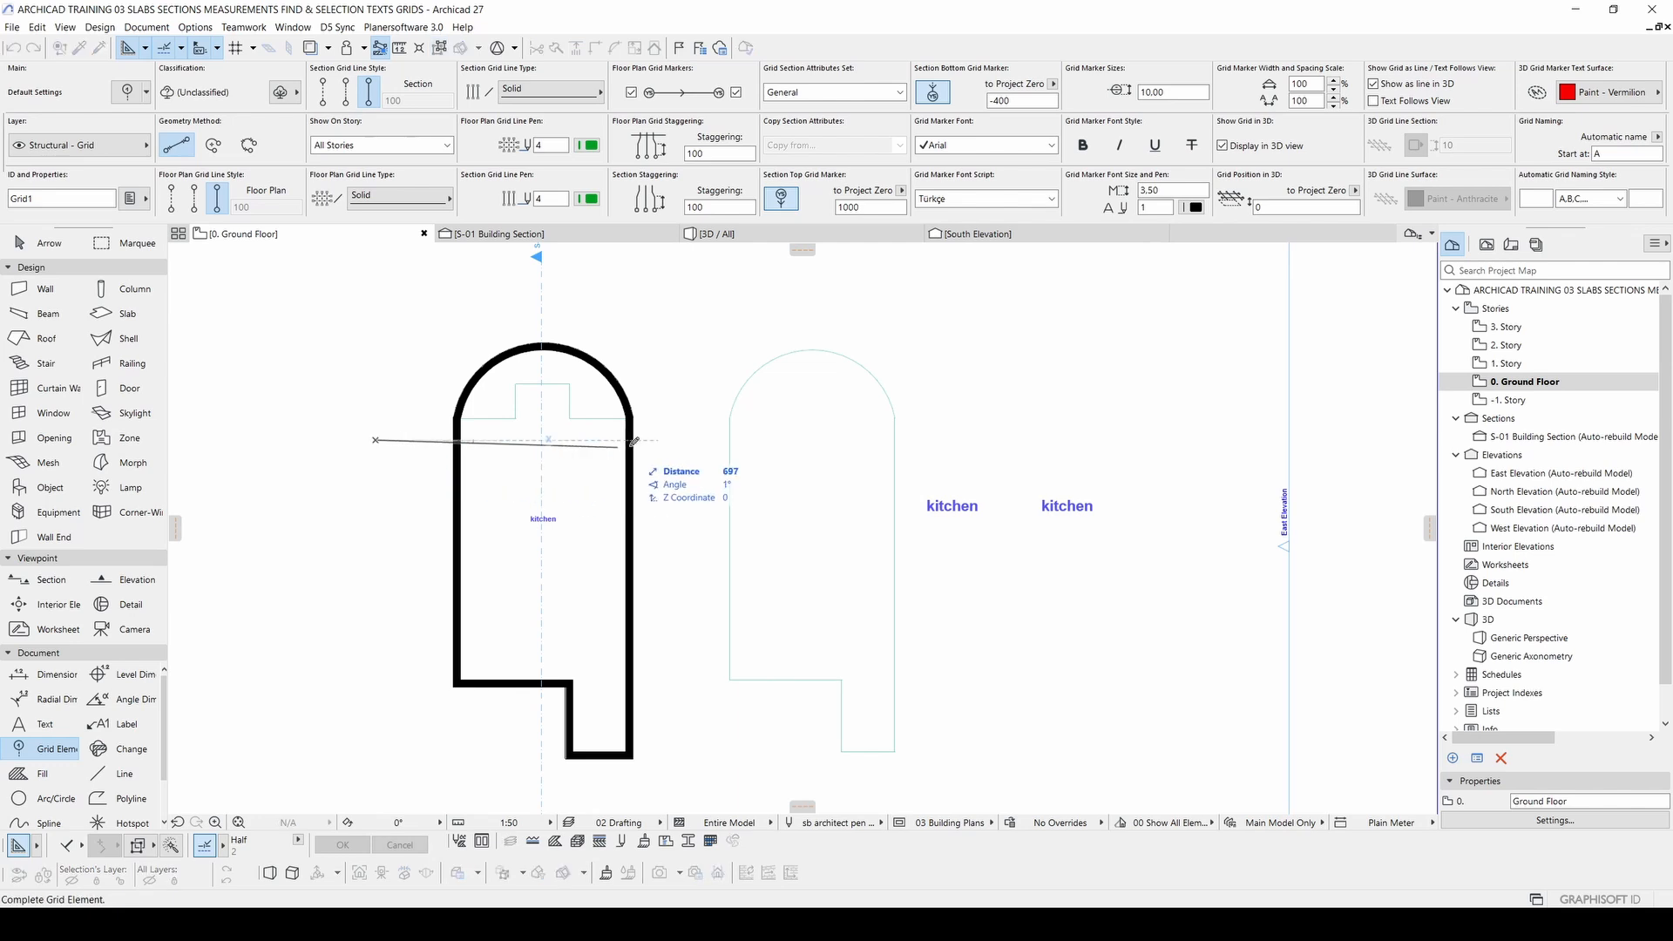
{"action": "left_click", "coordinate": [686, 439]}
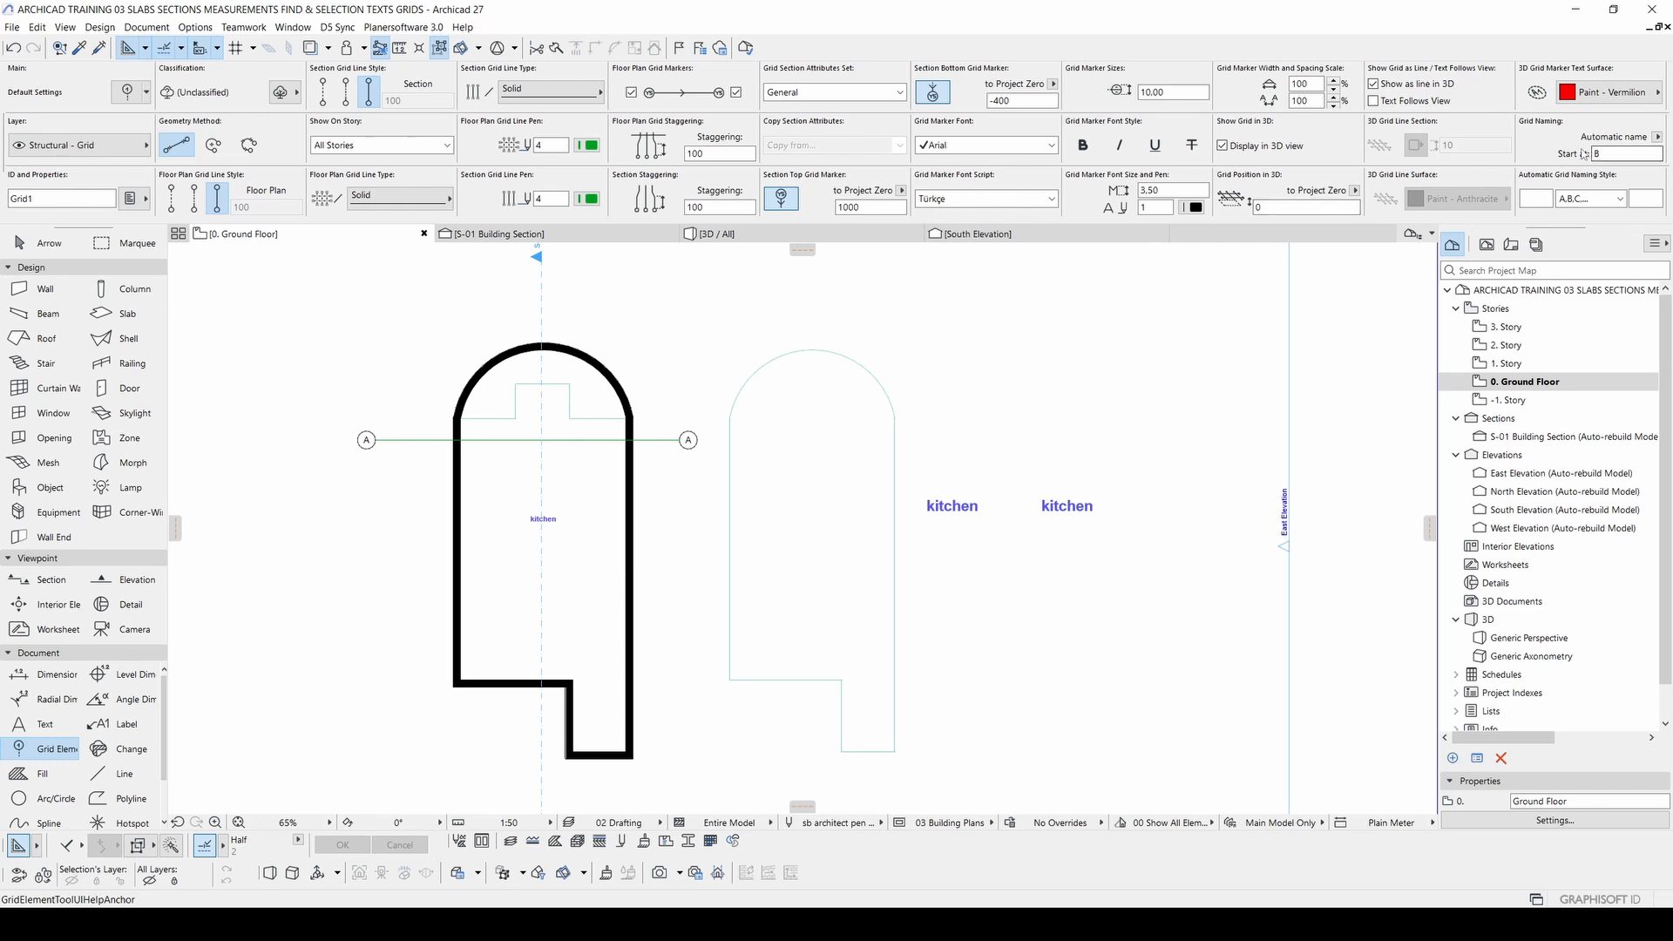
Step: Set the automatic grid naming style to 1,2,3... and draw a second horizontal grid line just below the kitchen text inside the walled building
{"action": "left_click", "coordinate": [1657, 138]}
{"action": "left_click", "coordinate": [1544, 138]}
{"action": "left_click", "coordinate": [1591, 200]}
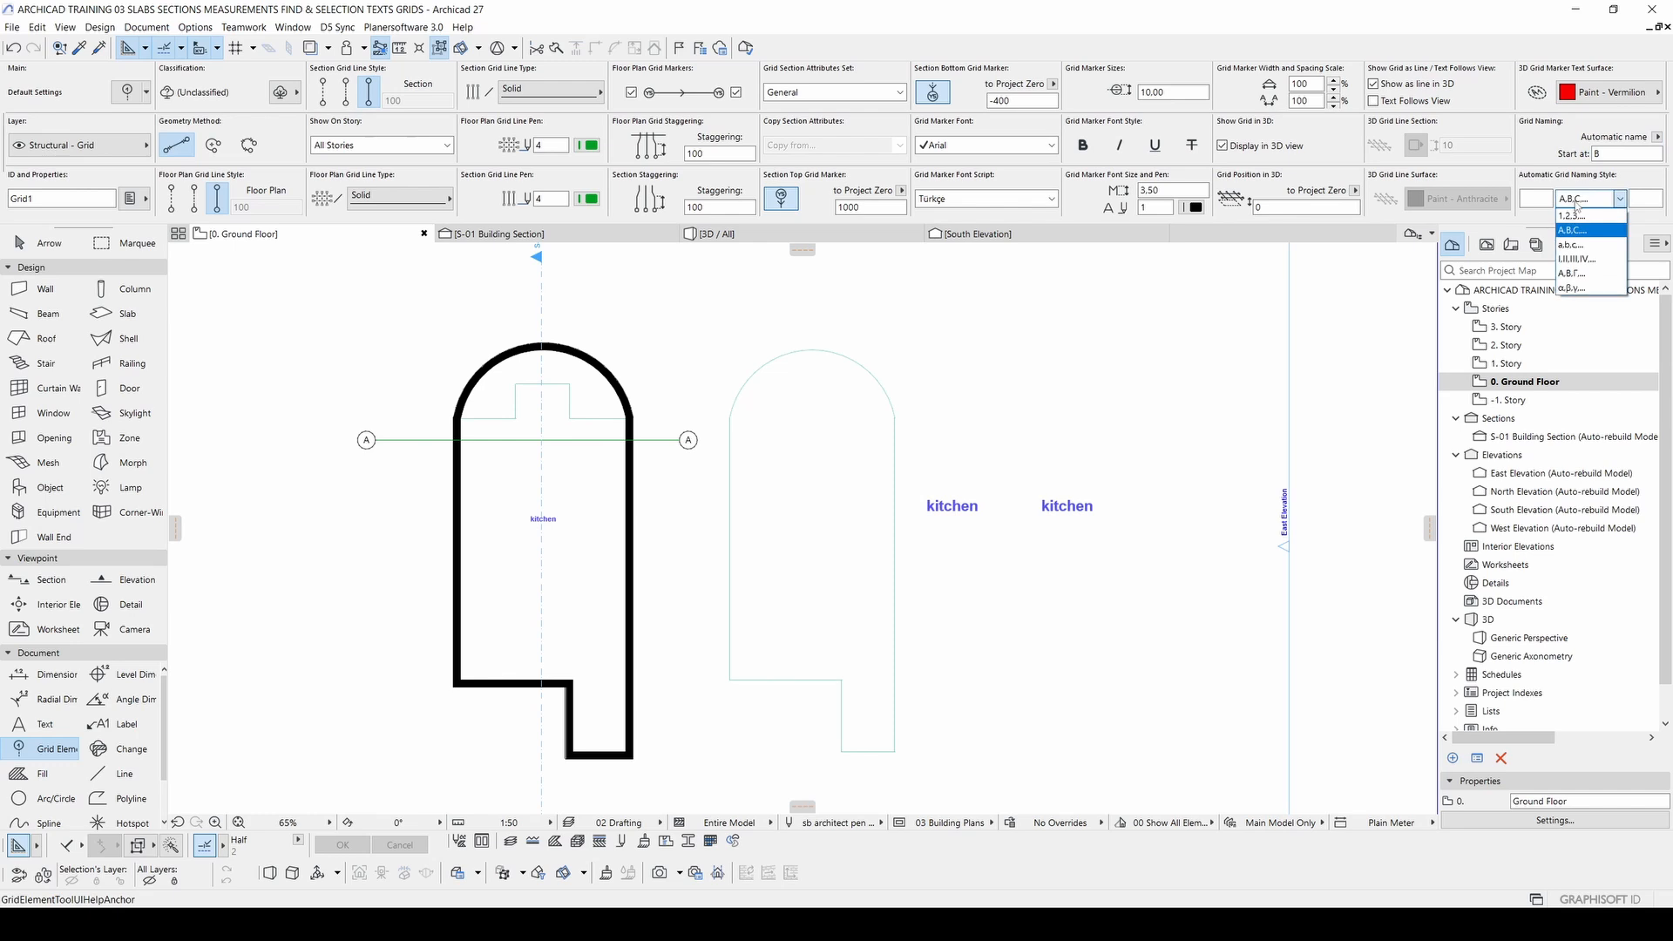
{"action": "left_click", "coordinate": [1573, 216]}
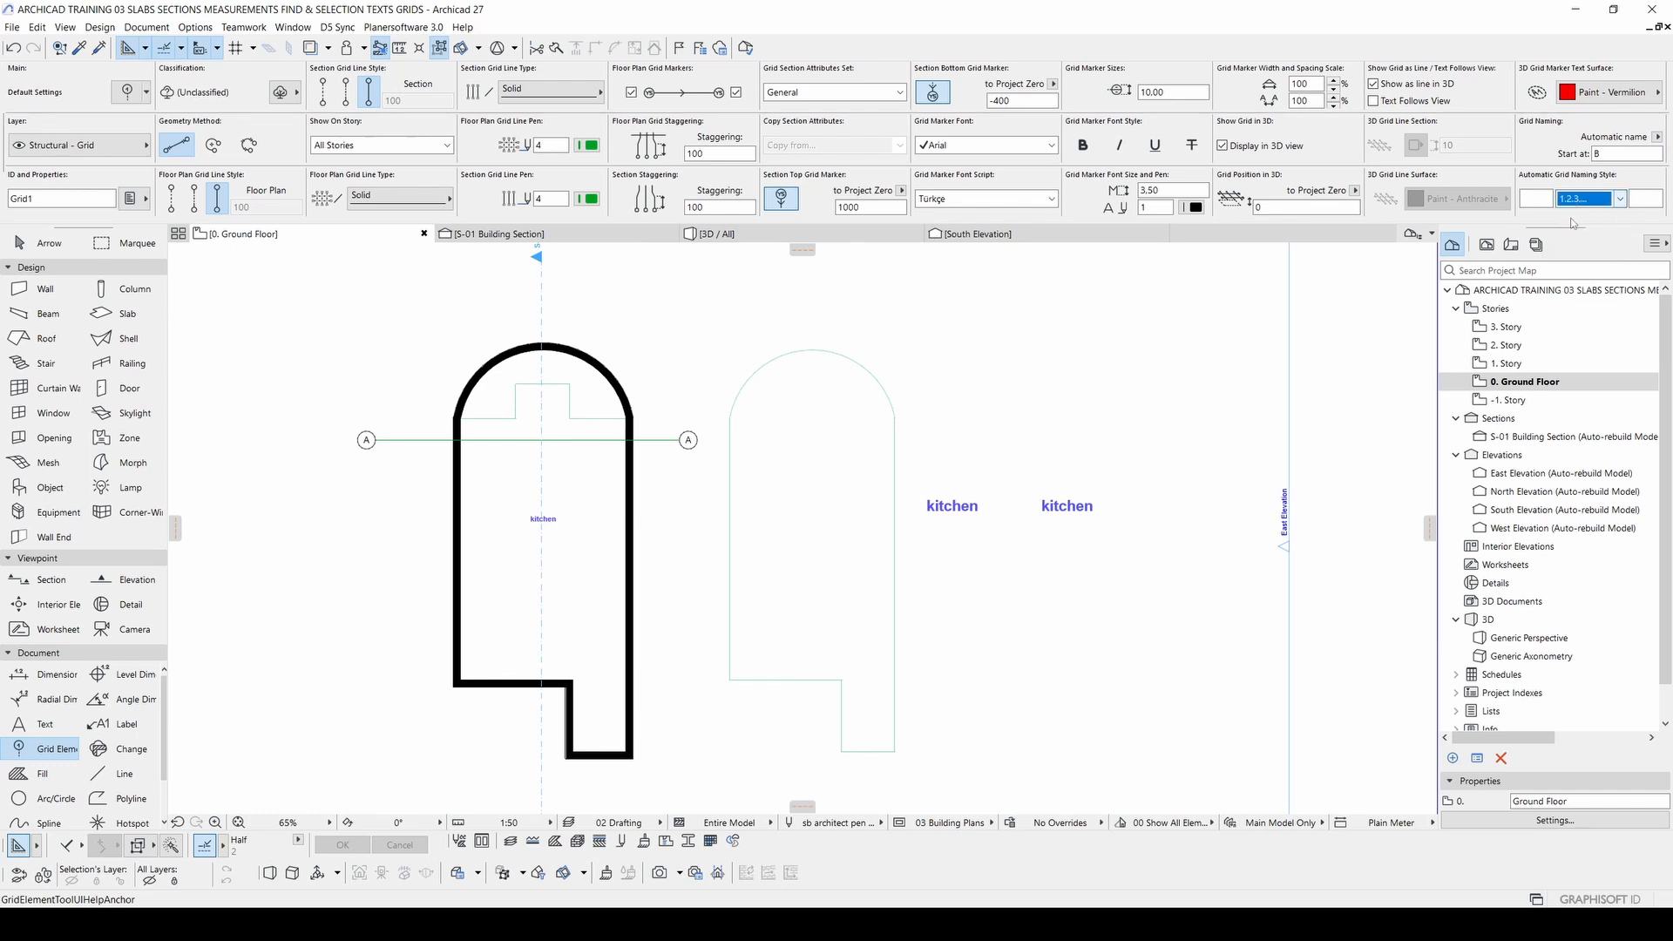
{"action": "left_click", "coordinate": [373, 527]}
{"action": "left_click", "coordinate": [675, 527]}
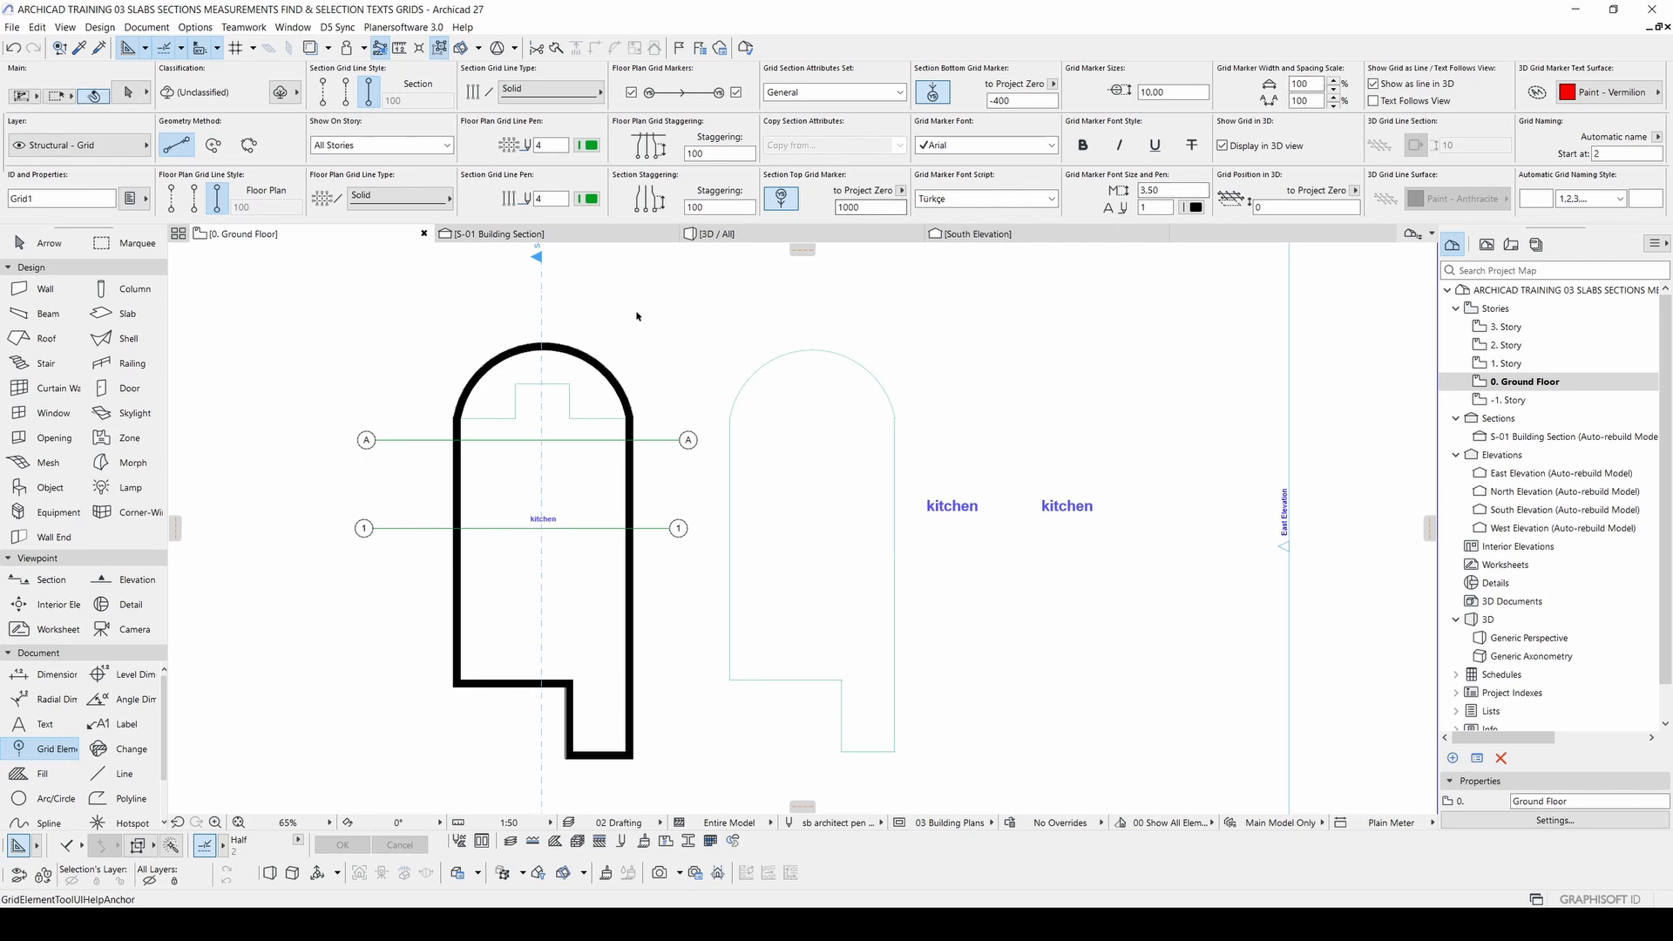
{"action": "key", "text": "ctrl+t"}
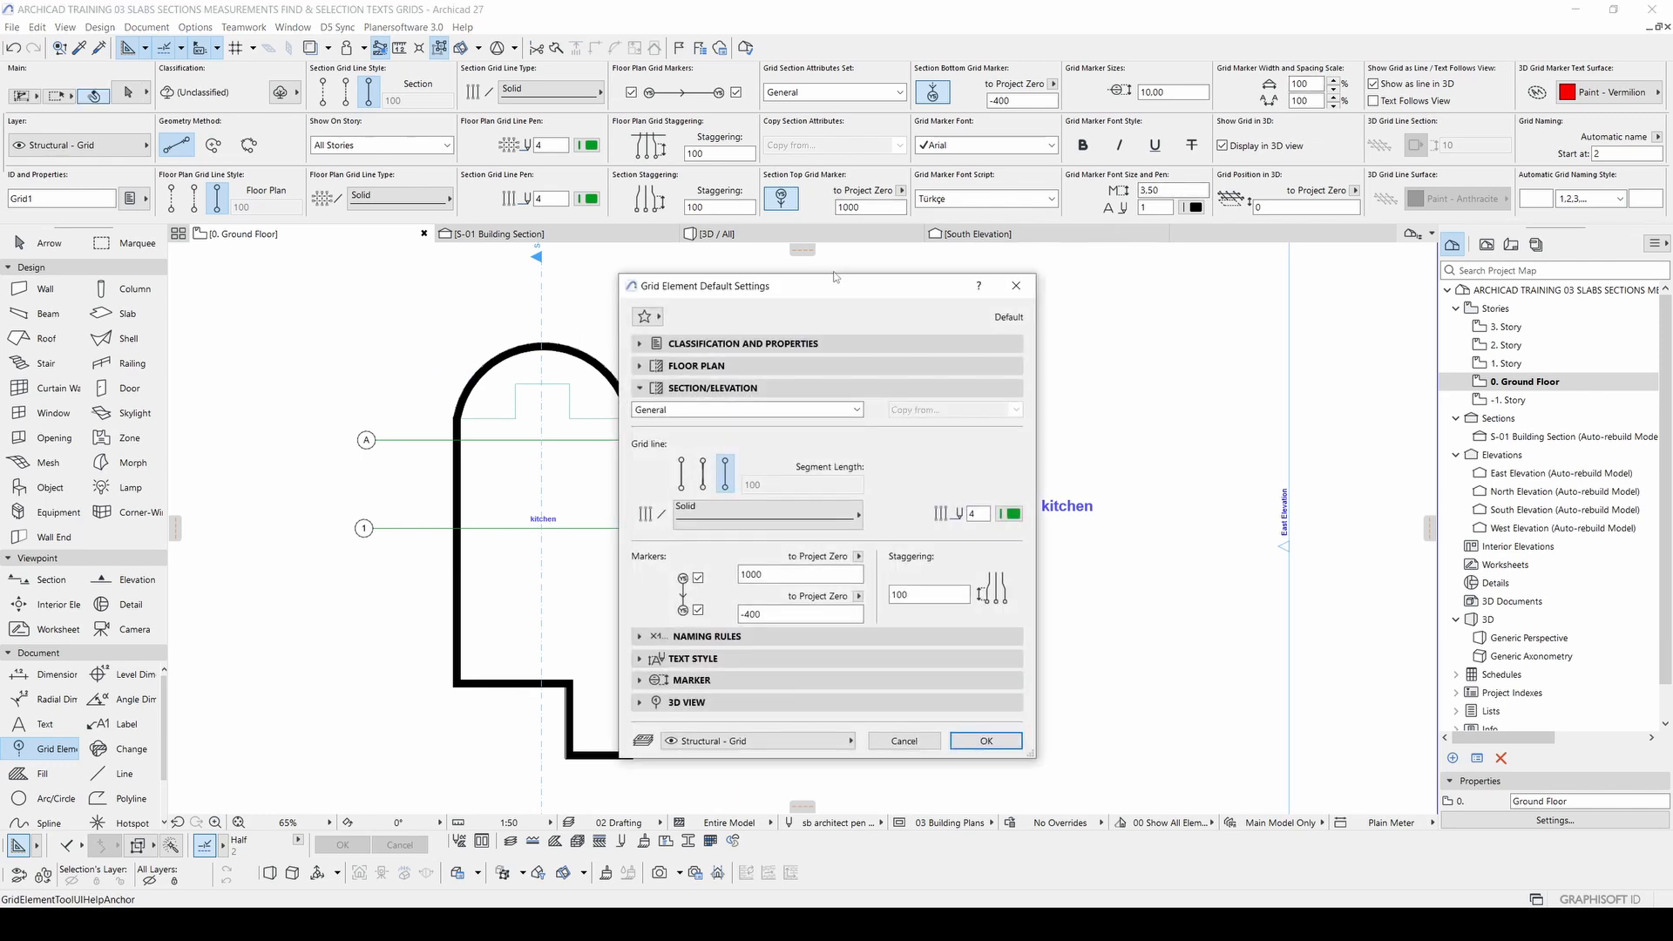
{"action": "left_click_drag", "start_coordinate": [793, 287], "coordinate": [951, 294]}
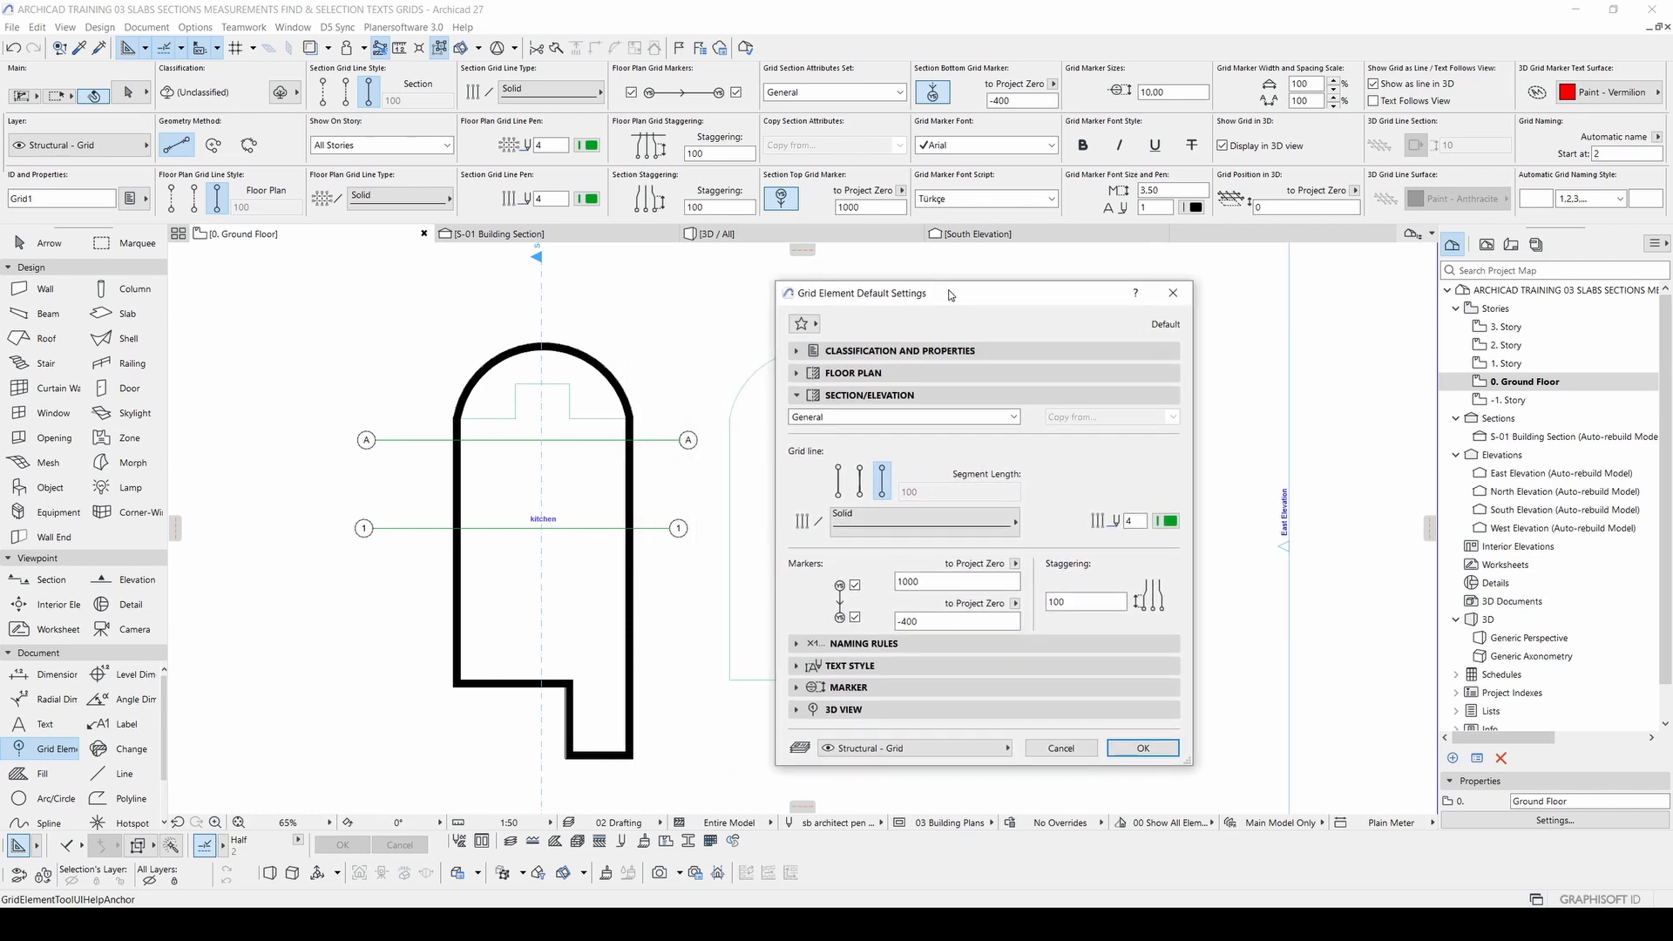
{"action": "key", "text": "Return"}
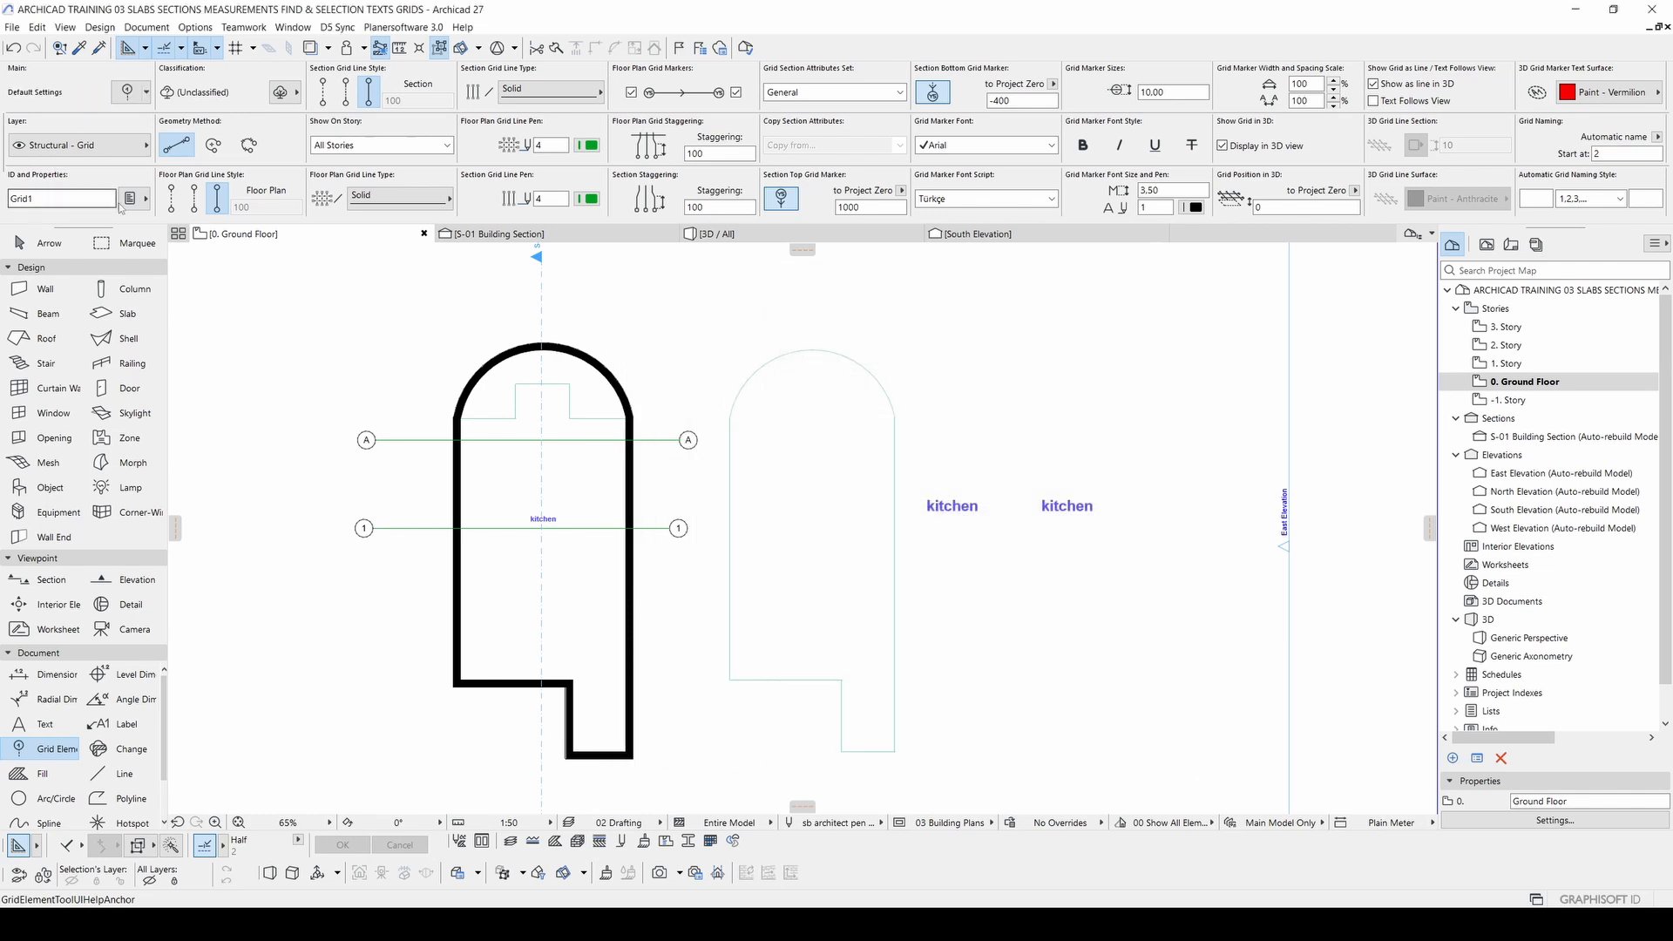
Step: In the grid element defaults, hide the entire grid line on the floor plan and set its floor plan line type to Dashed Double
{"action": "left_click", "coordinate": [128, 98]}
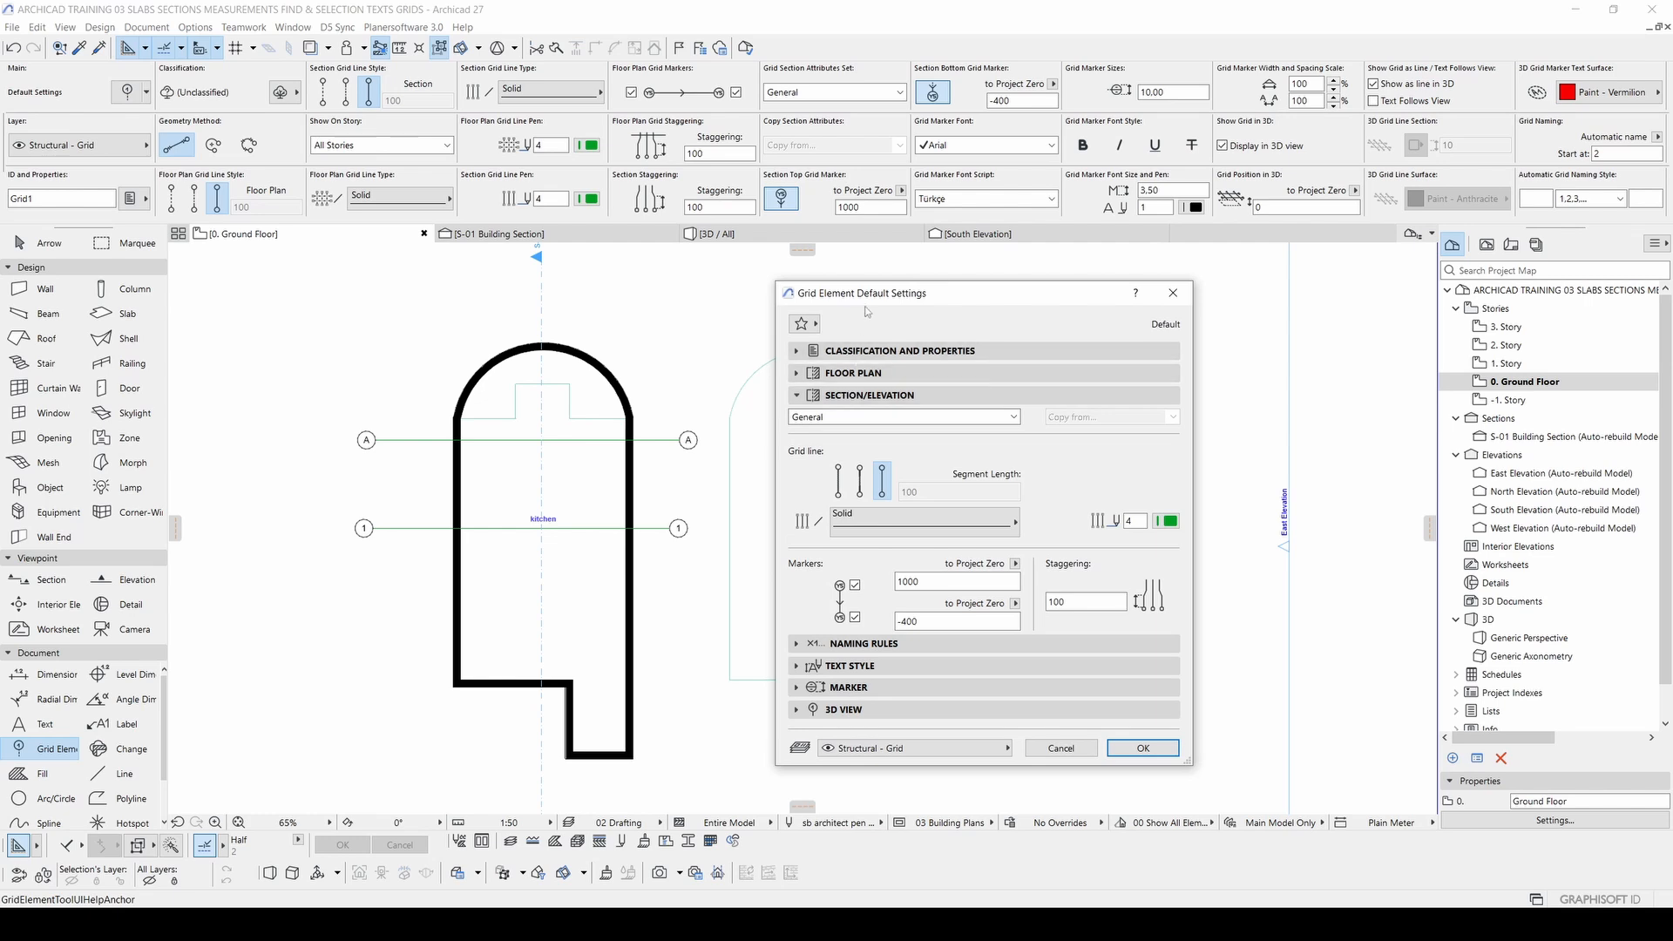
{"action": "left_click_drag", "start_coordinate": [855, 397], "coordinate": [761, 381]}
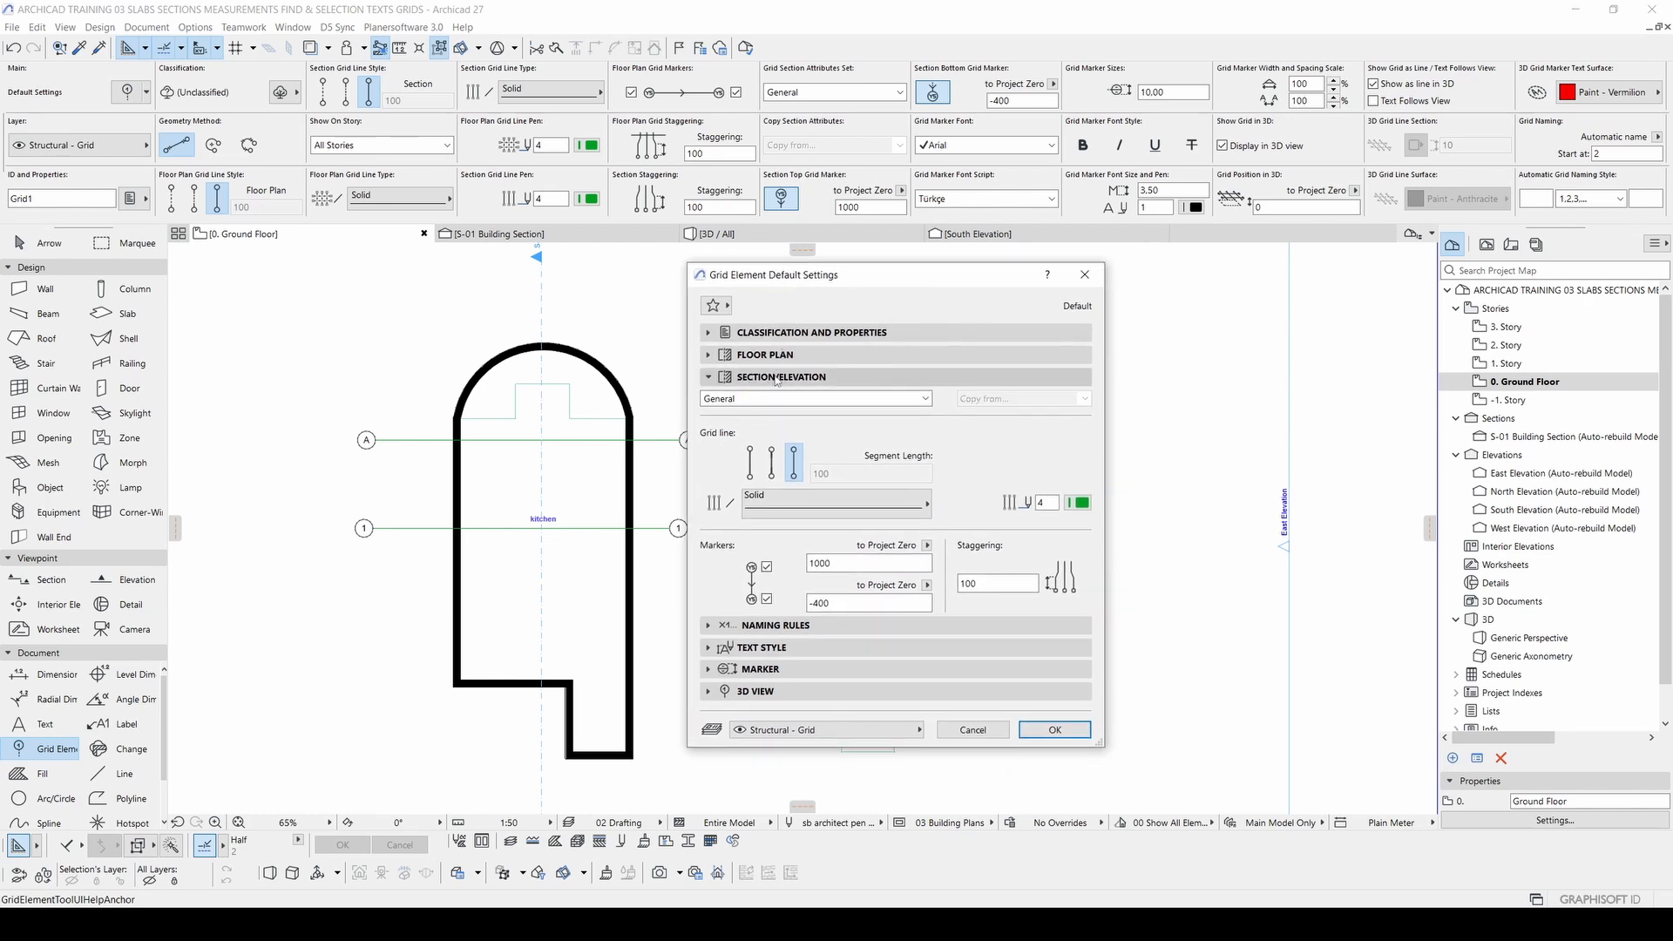
{"action": "left_click", "coordinate": [736, 382]}
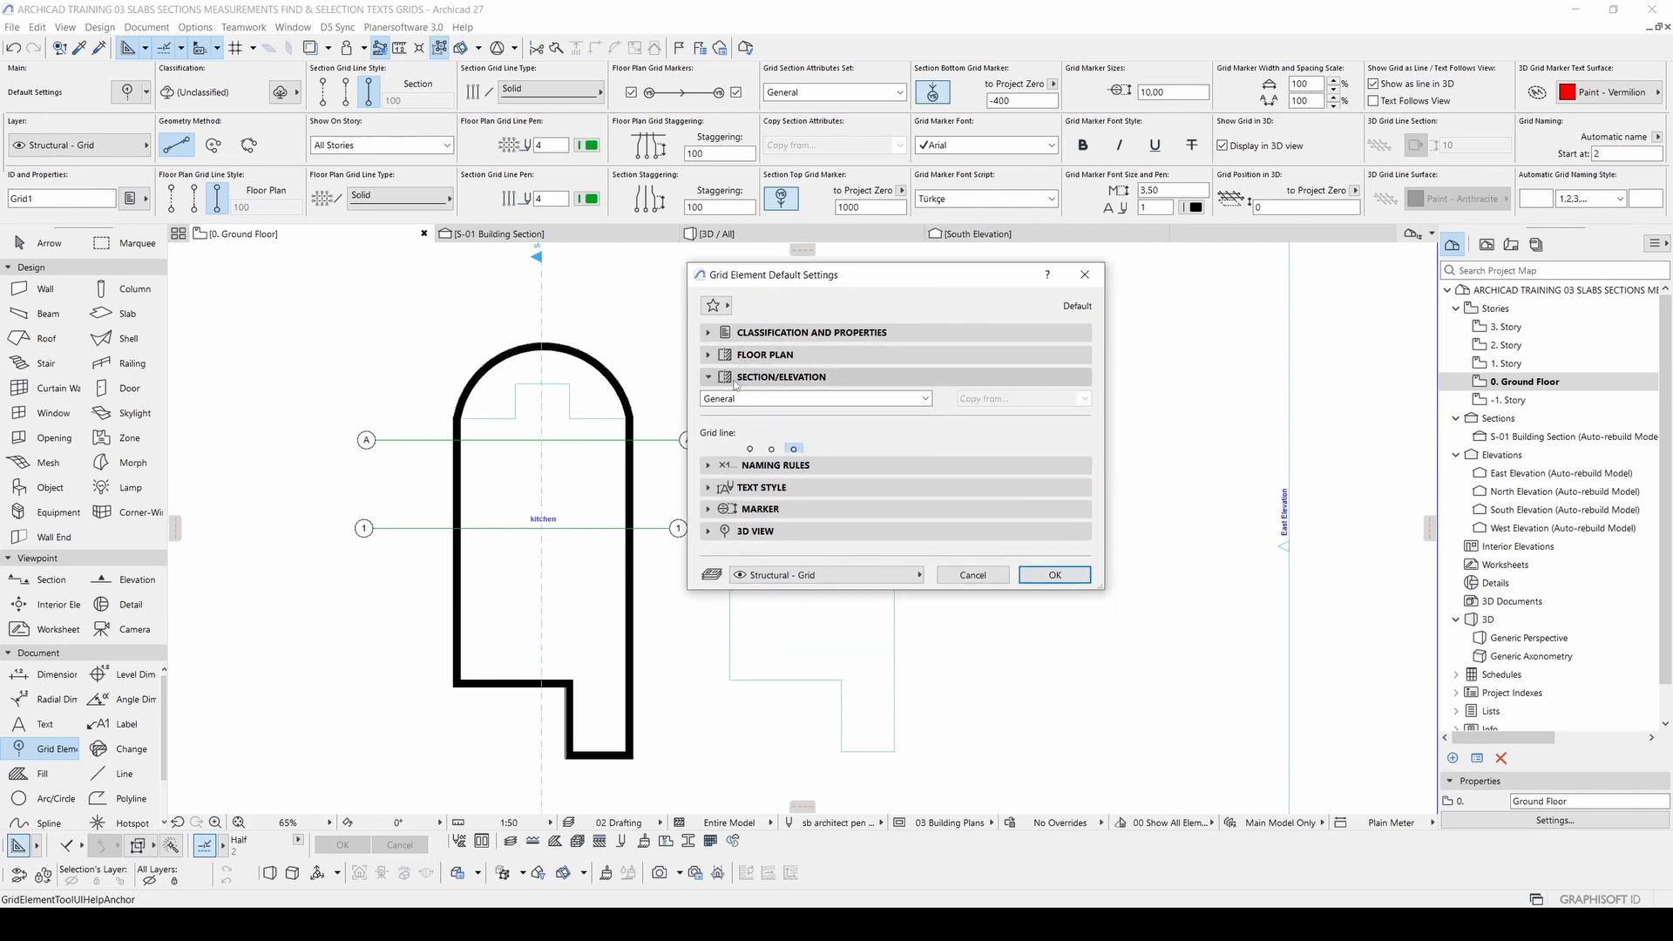
{"action": "left_click", "coordinate": [734, 381]}
{"action": "left_click", "coordinate": [753, 357]}
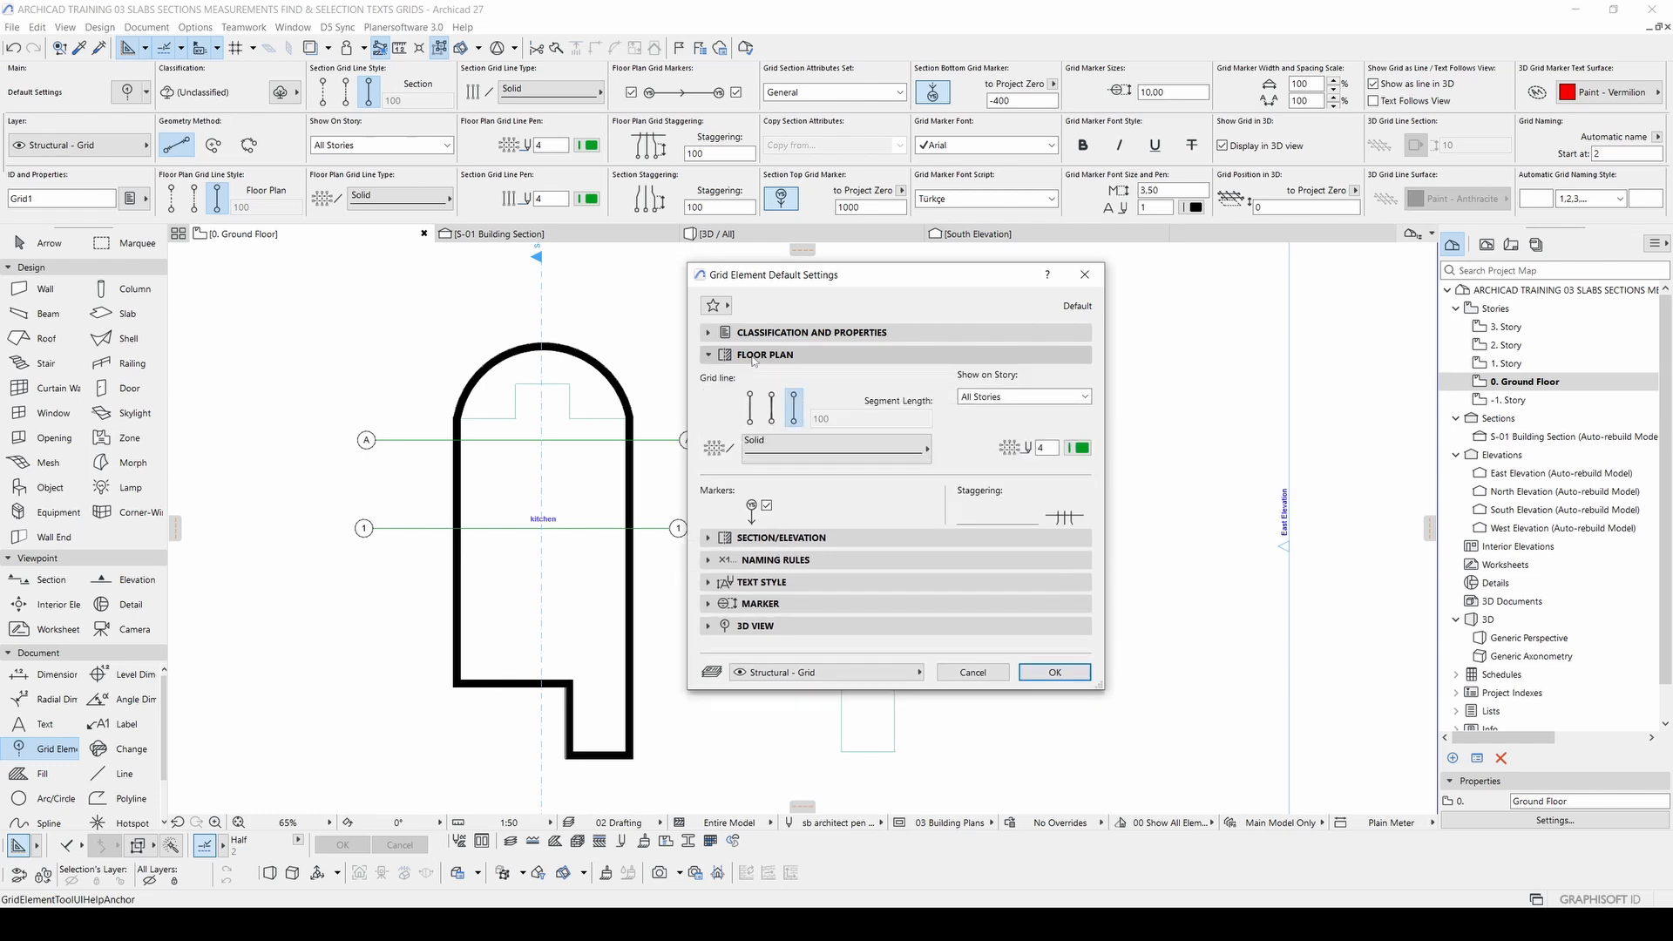
{"action": "left_click_drag", "start_coordinate": [806, 275], "coordinate": [998, 319]}
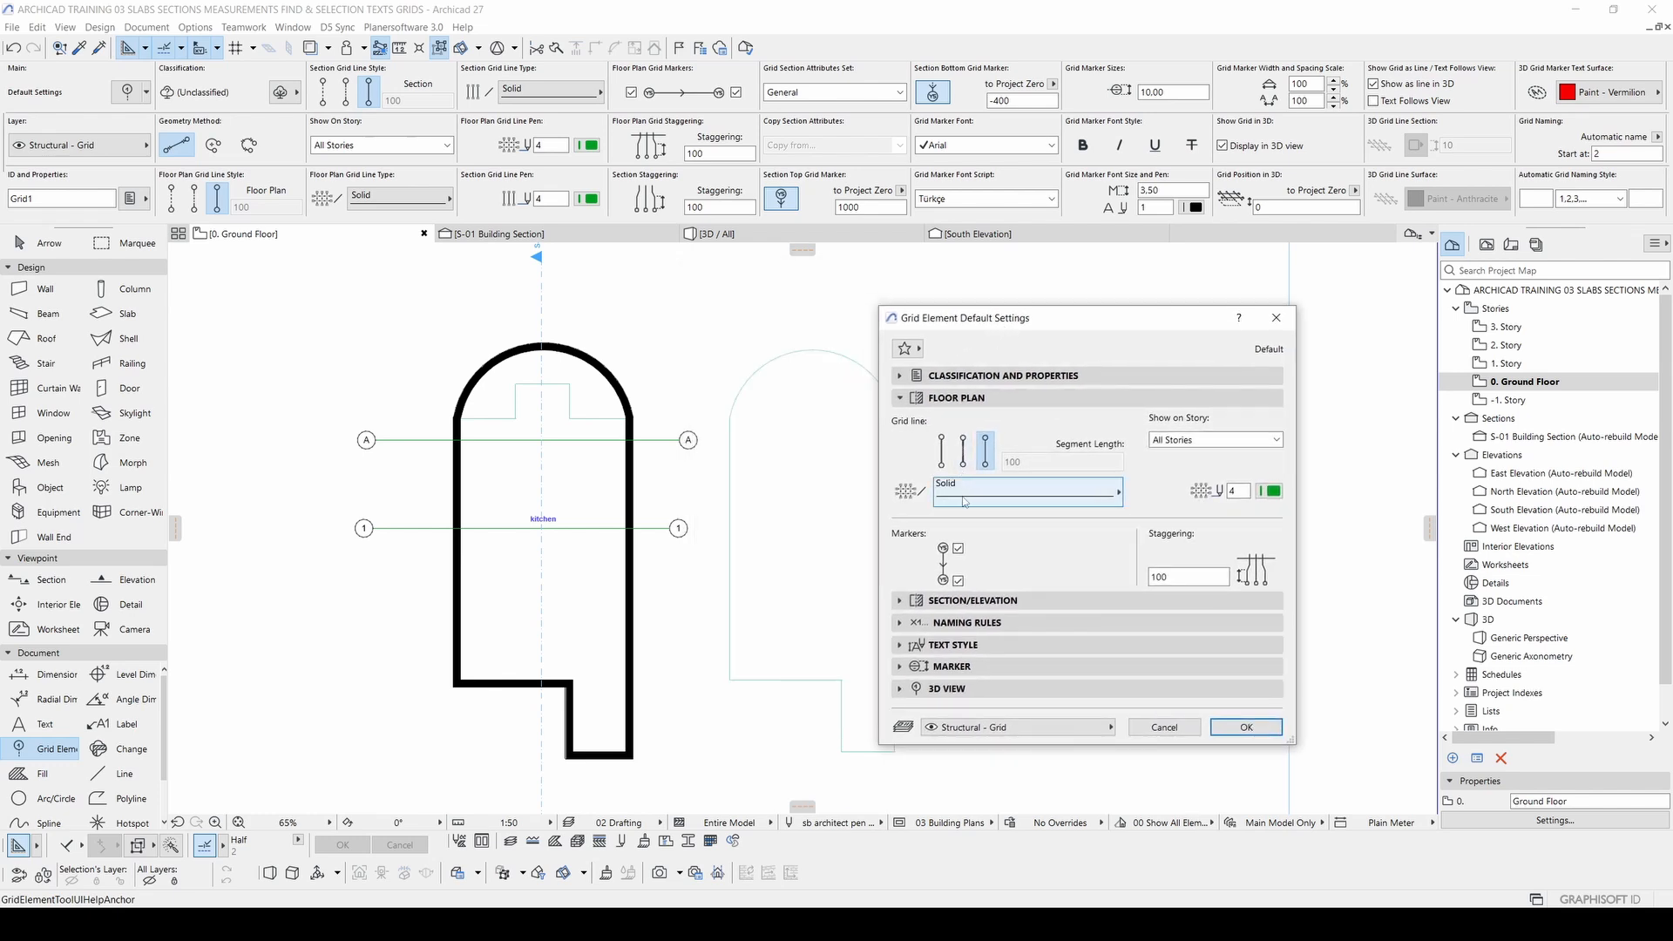
{"action": "left_click", "coordinate": [941, 446]}
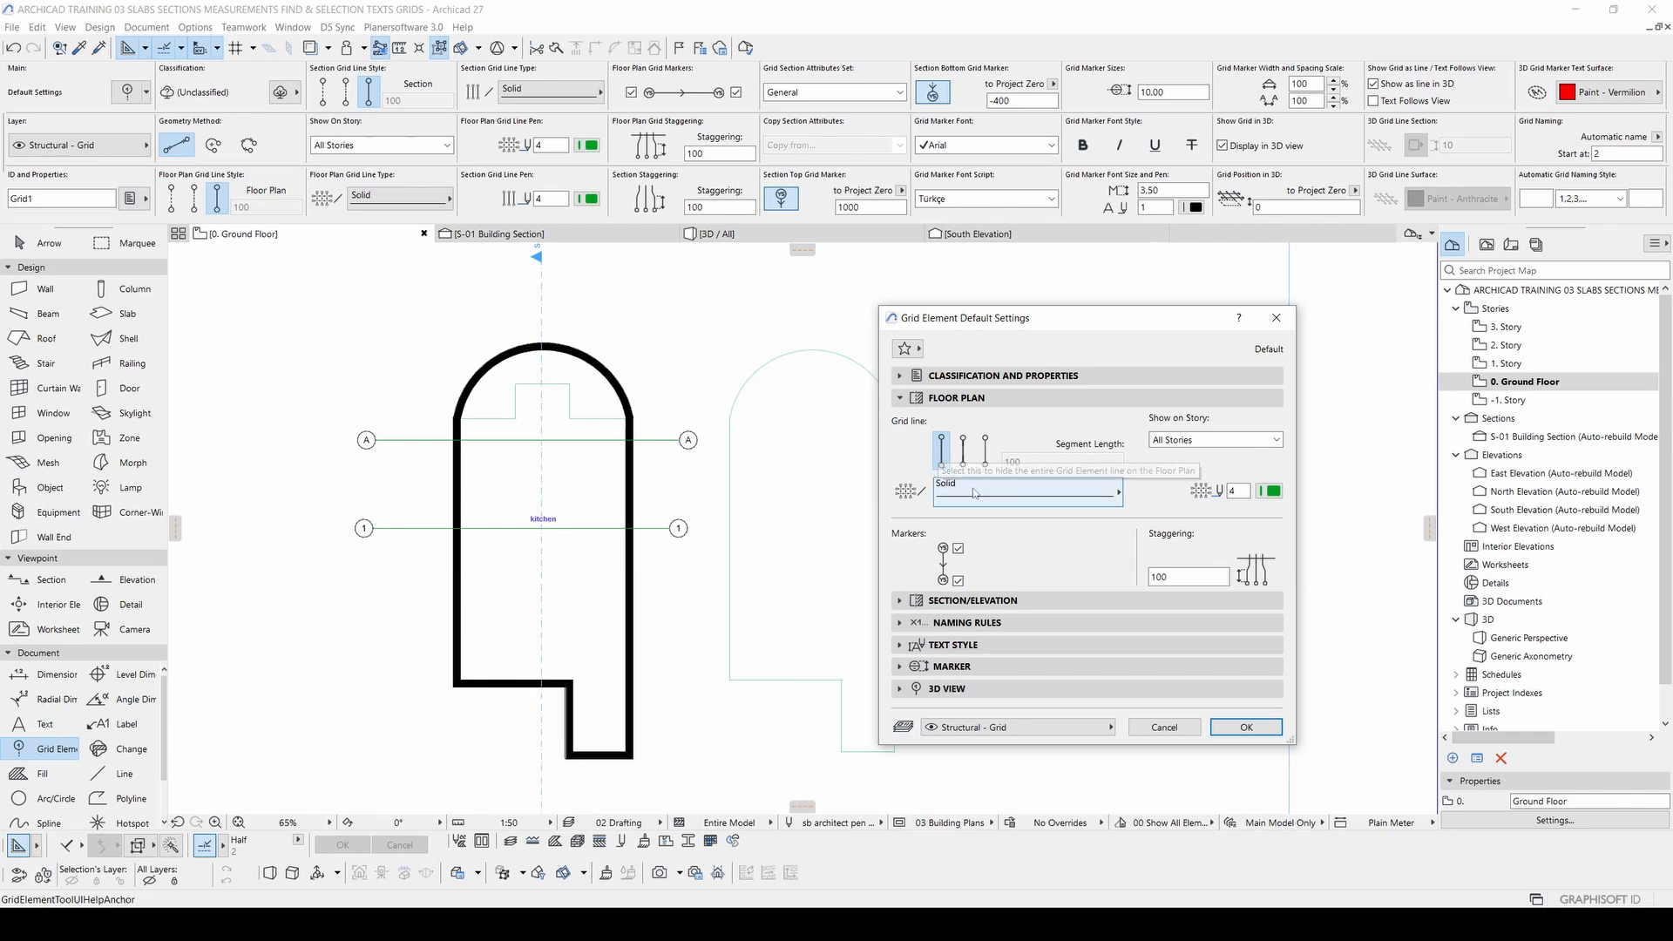
{"action": "left_click", "coordinate": [1029, 492]}
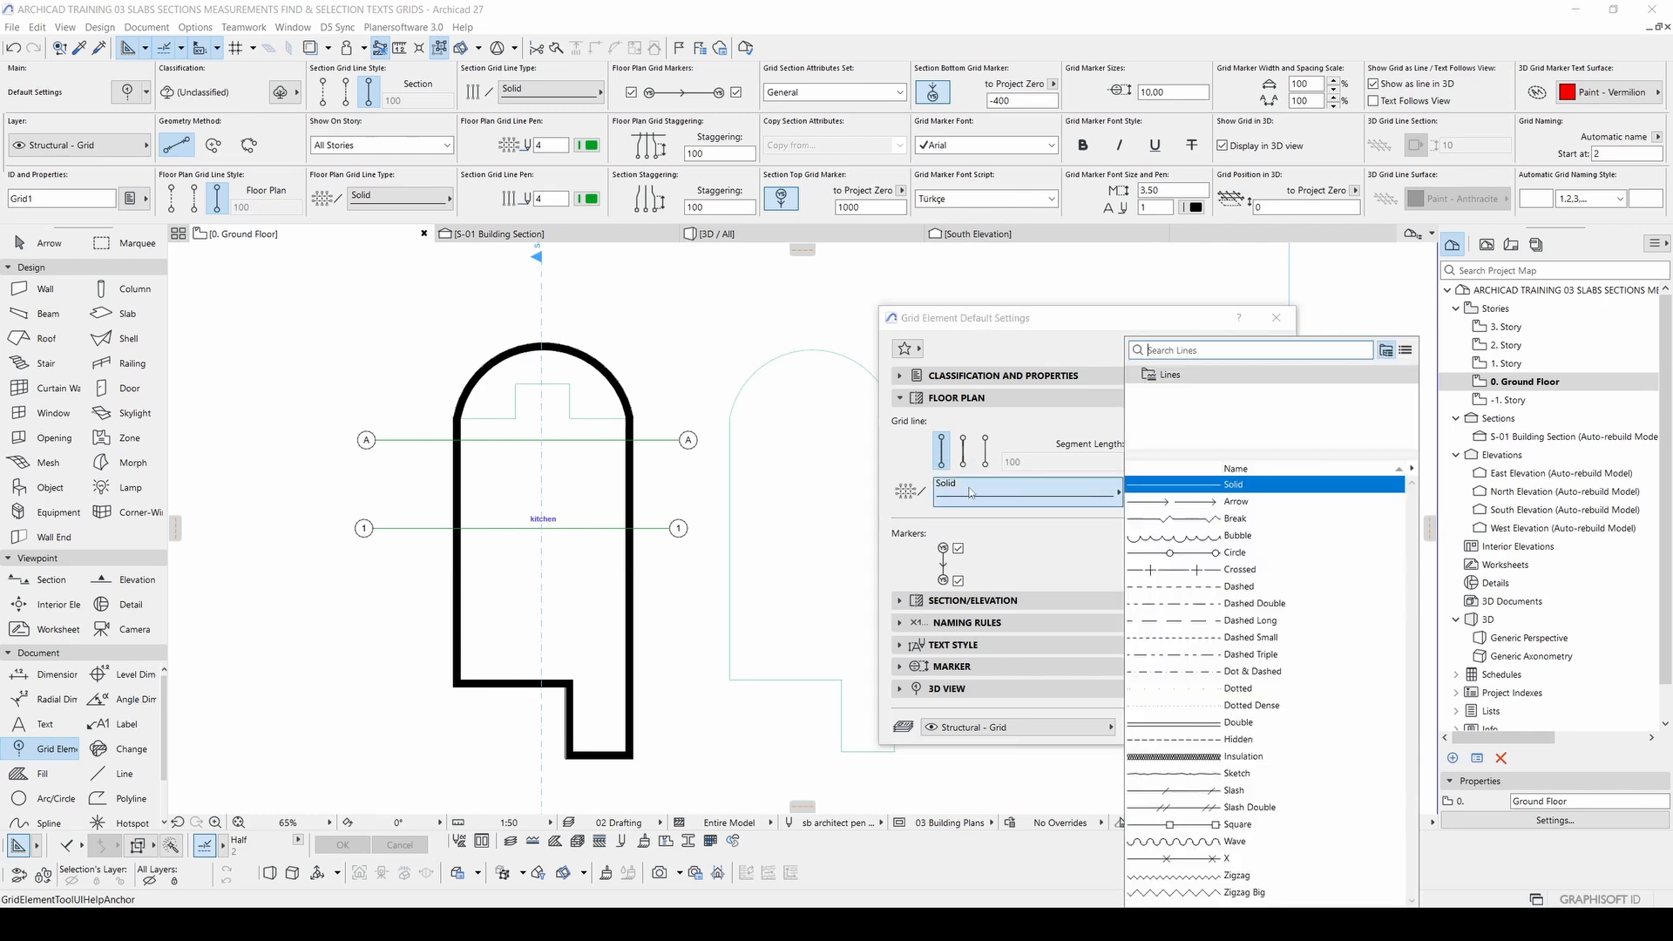
{"action": "left_click", "coordinate": [1264, 603]}
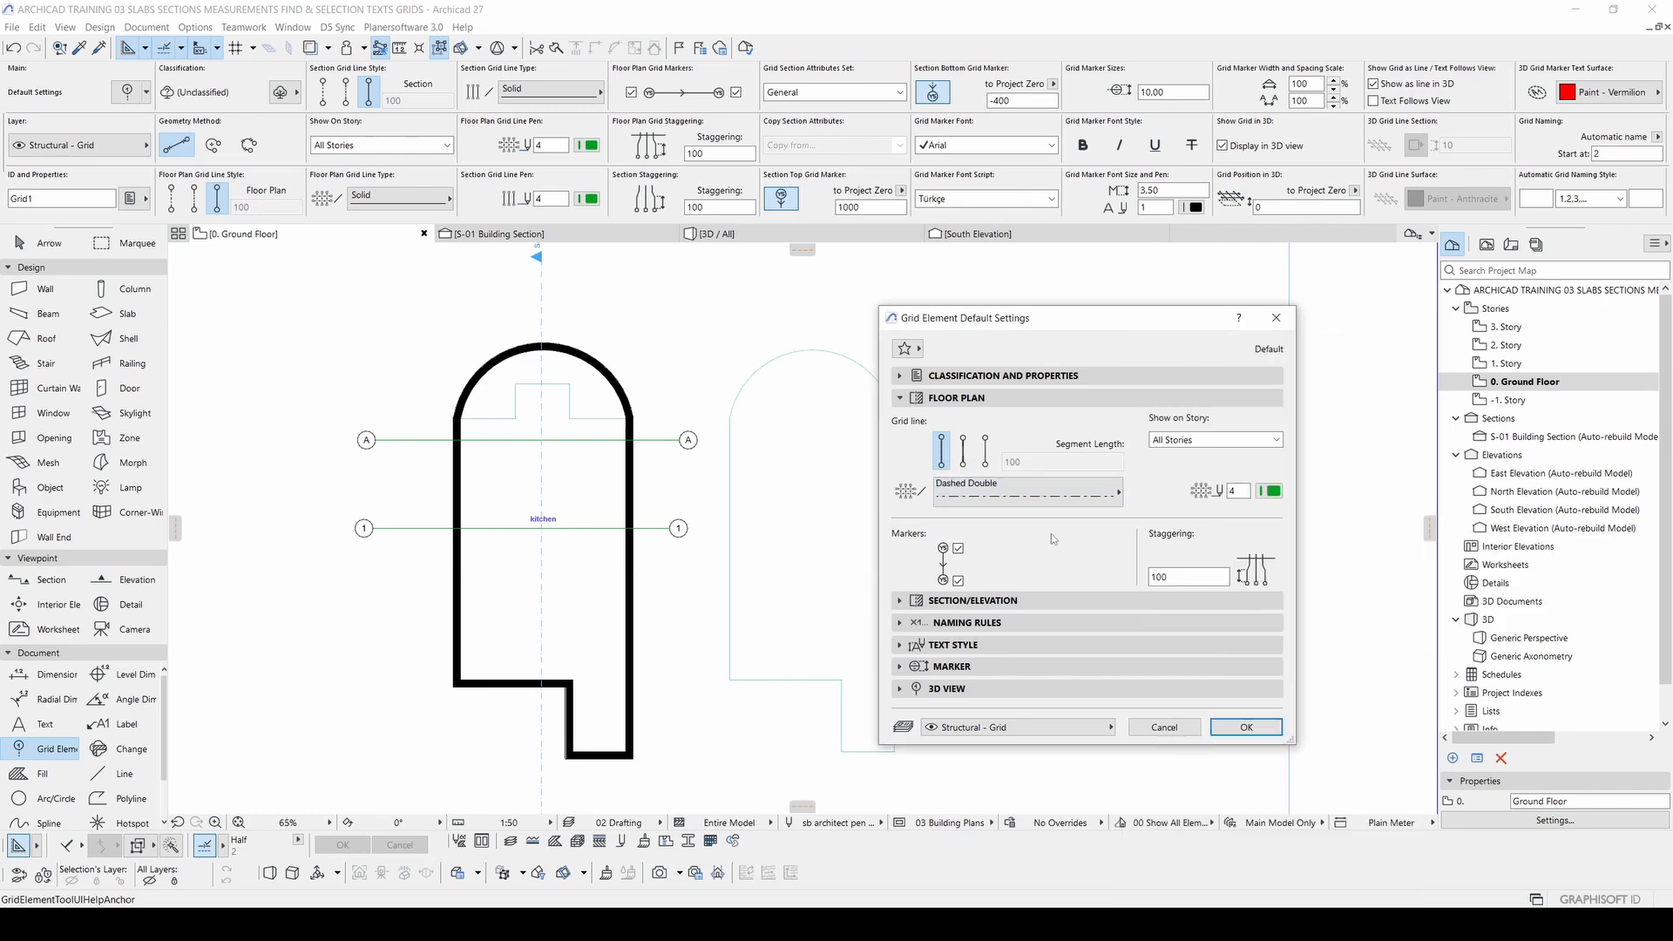
{"action": "left_click", "coordinate": [959, 549]}
{"action": "key", "text": "Return"}
Step: Draw a third horizontal grid line, about 770 long, across the walled building below grid line 1
{"action": "left_click", "coordinate": [396, 596]}
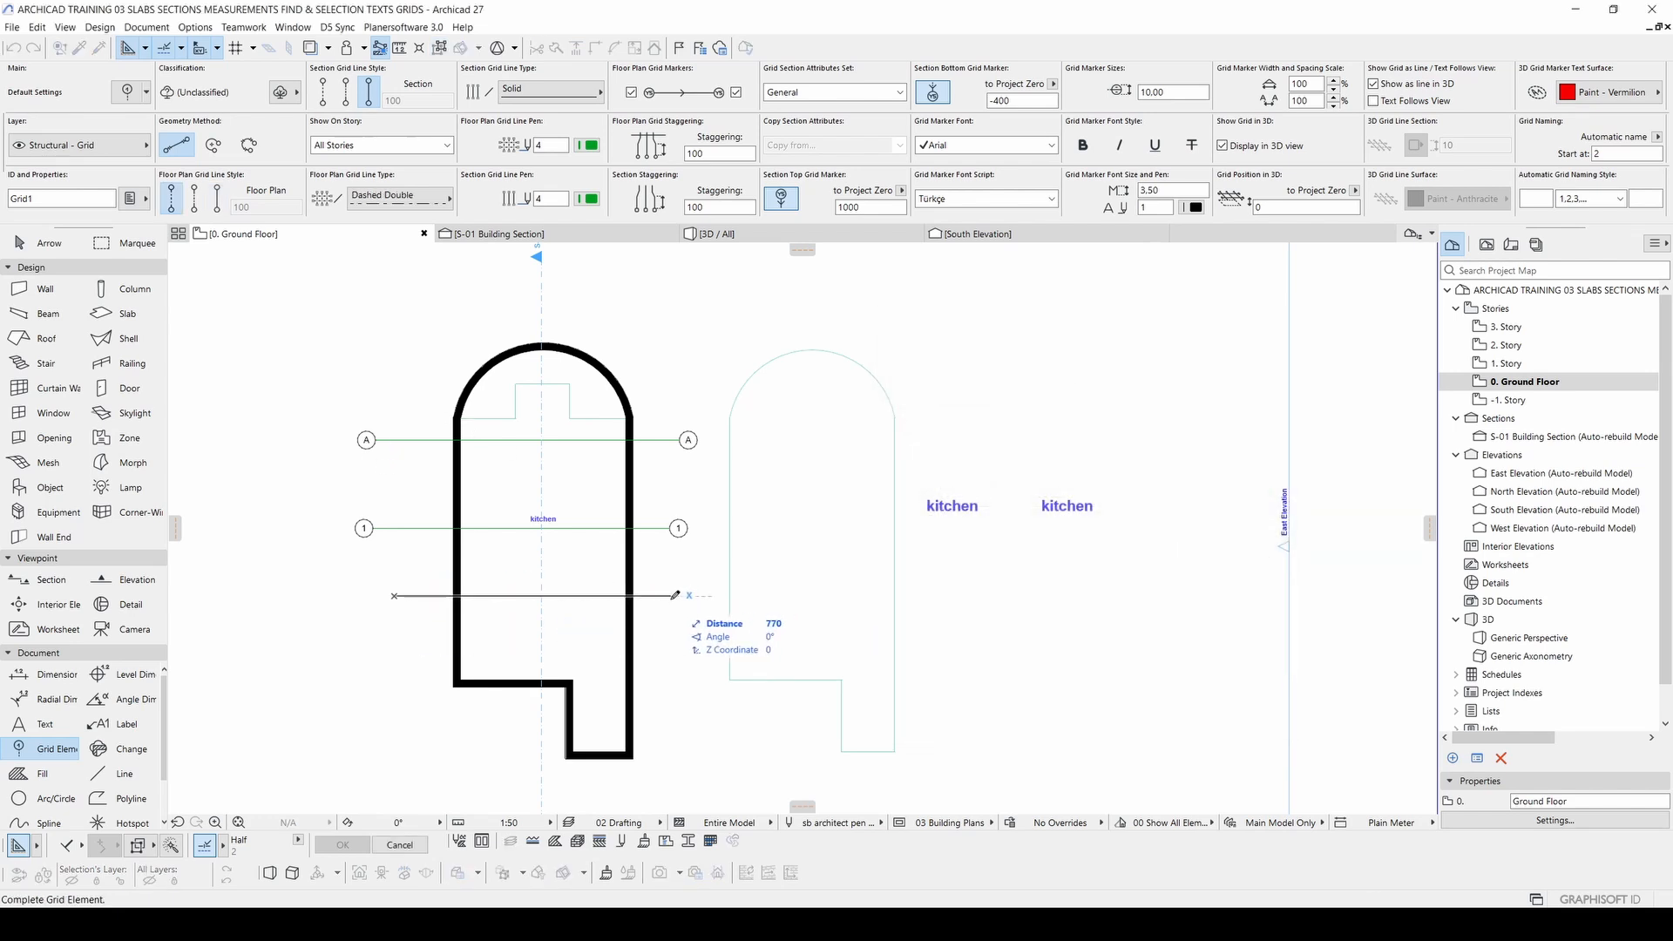
{"action": "left_click", "coordinate": [668, 596]}
Step: Select grid line 2 below grid line 1 and set its floor plan staggering to 200
{"action": "left_click", "coordinate": [421, 598], "text": "shift"}
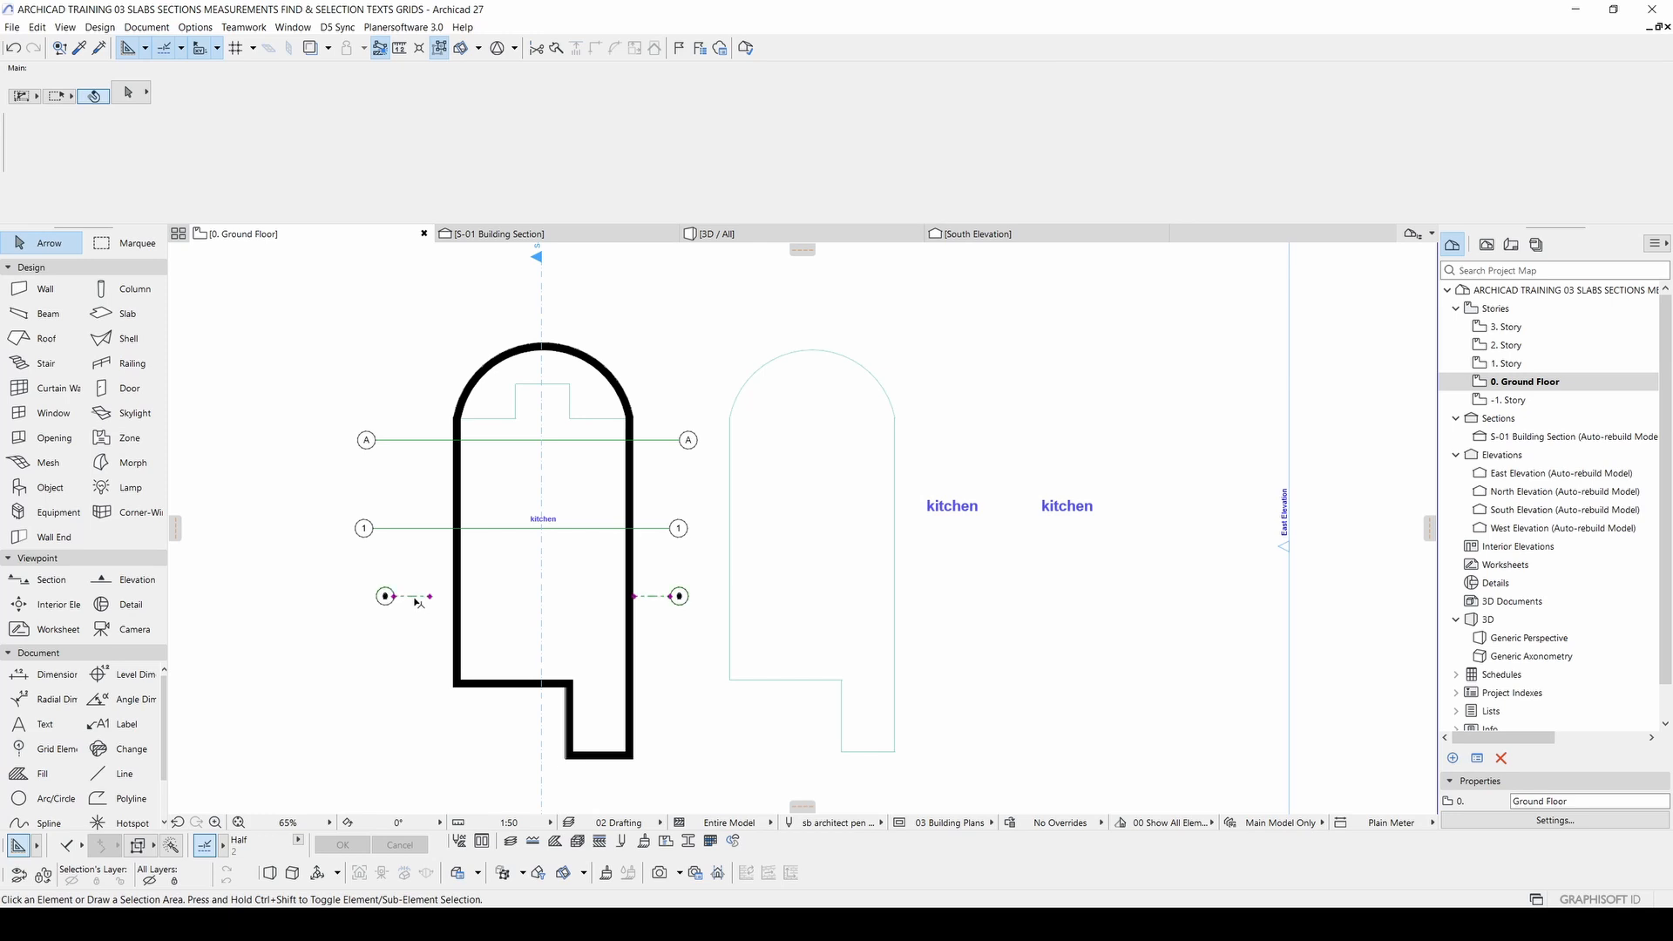
{"action": "scroll", "coordinate": [423, 600], "scroll_direction": "up", "scroll_amount": 6}
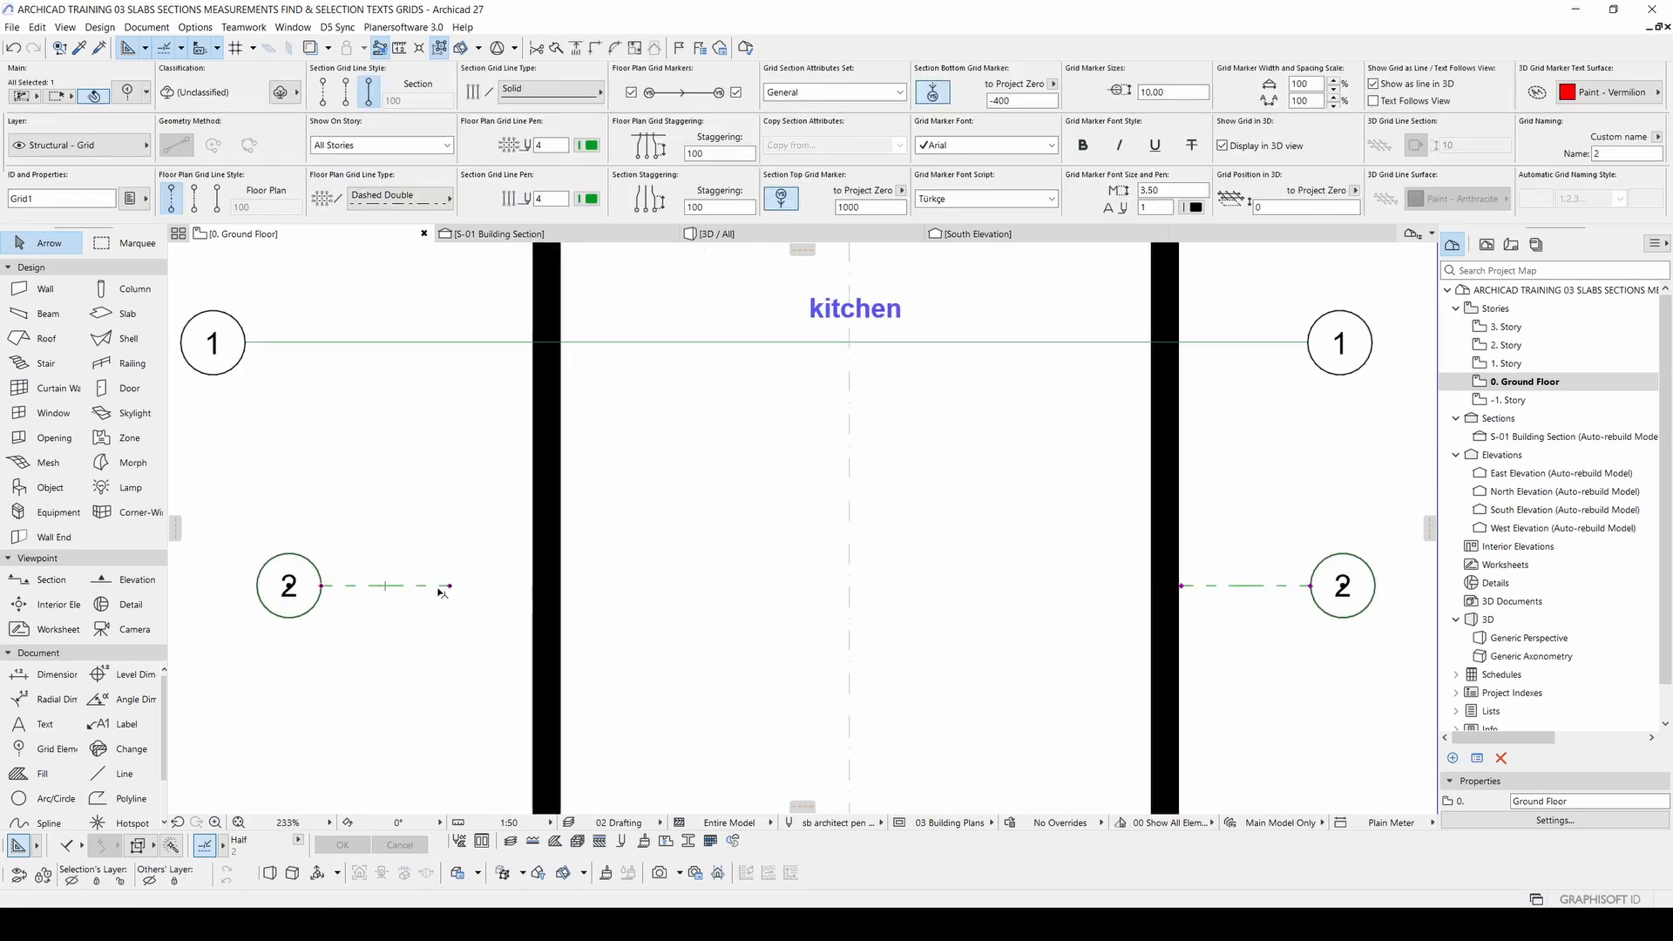
{"action": "key", "text": "ctrl+t"}
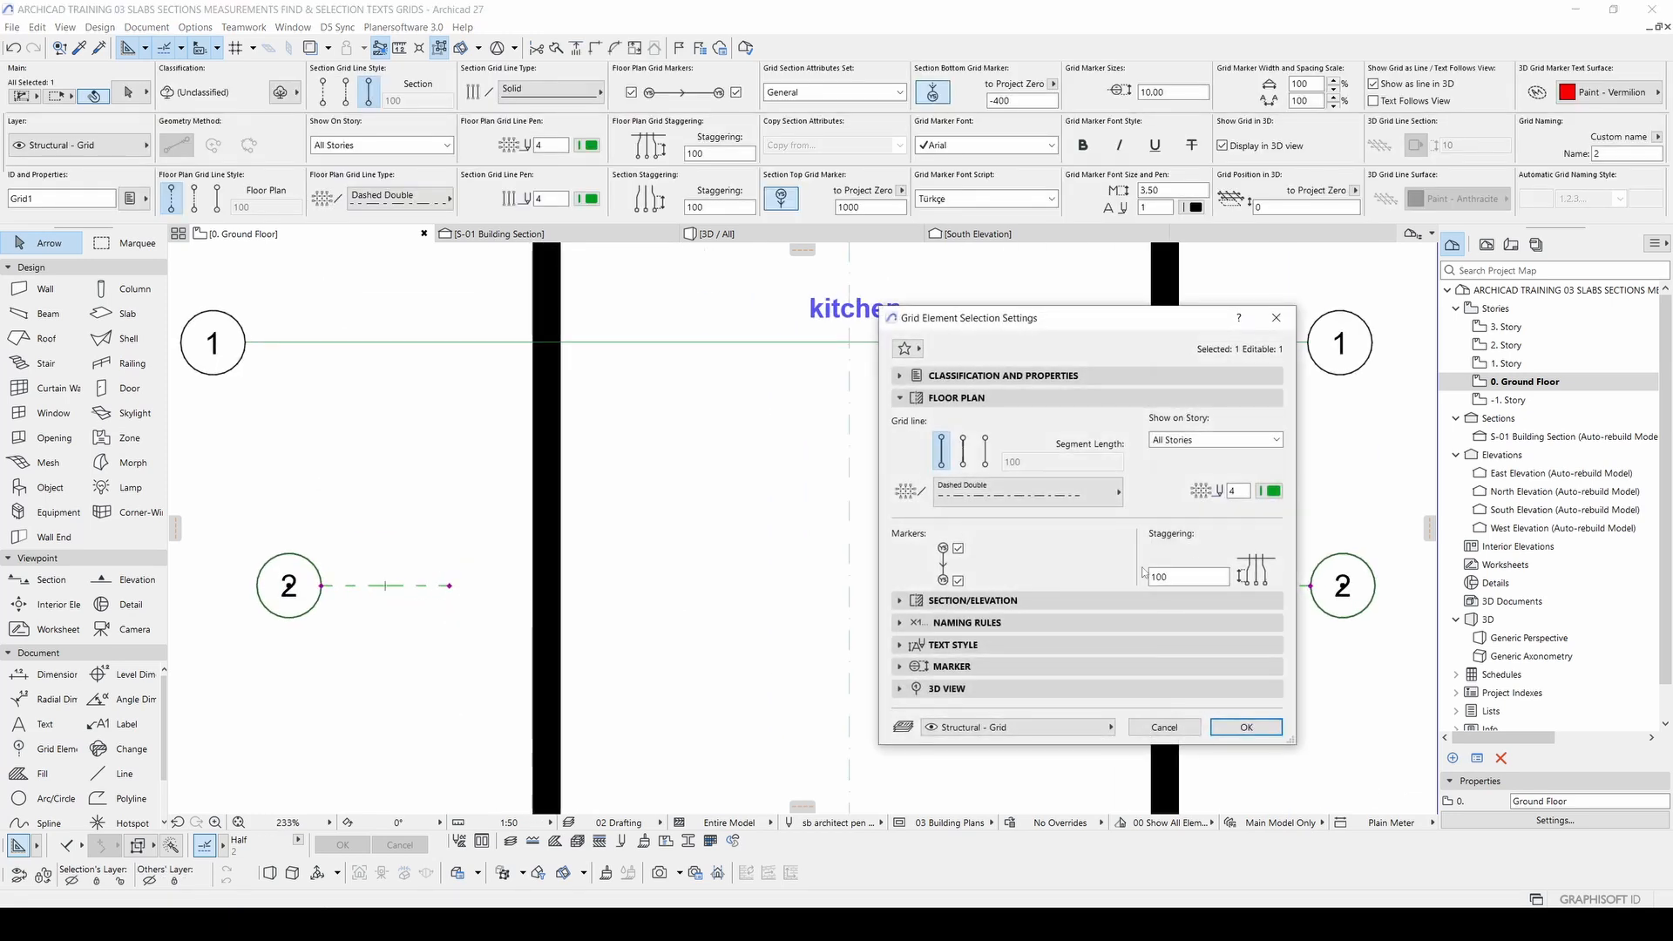
{"action": "type", "text": "2"}
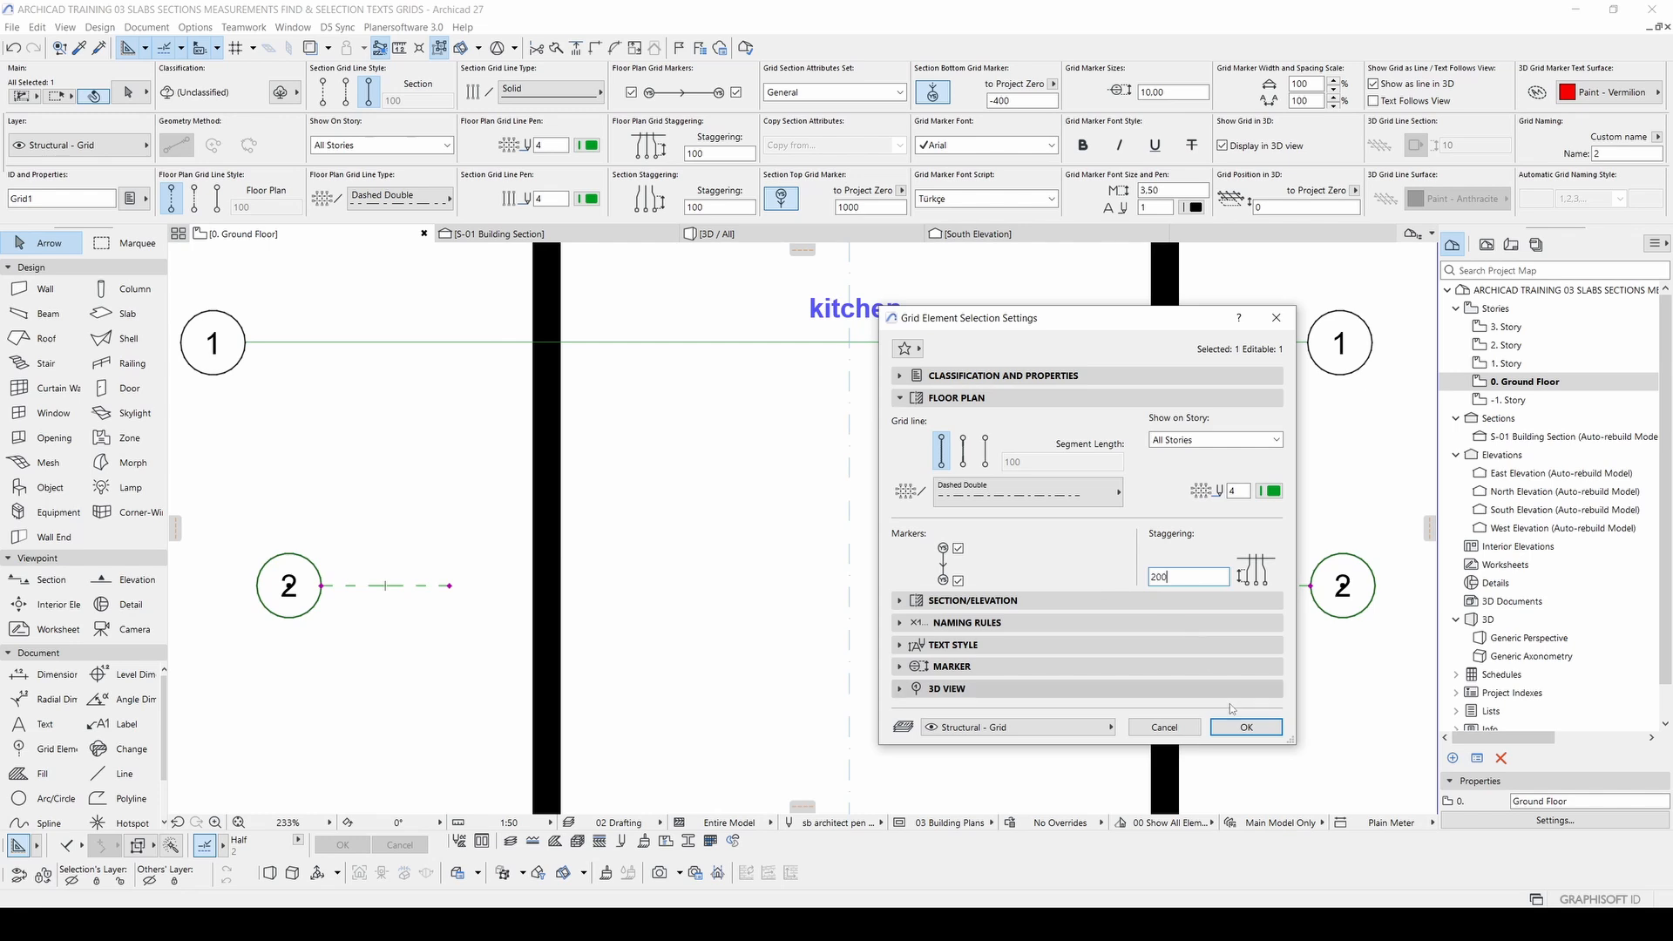
{"action": "left_click", "coordinate": [1233, 729]}
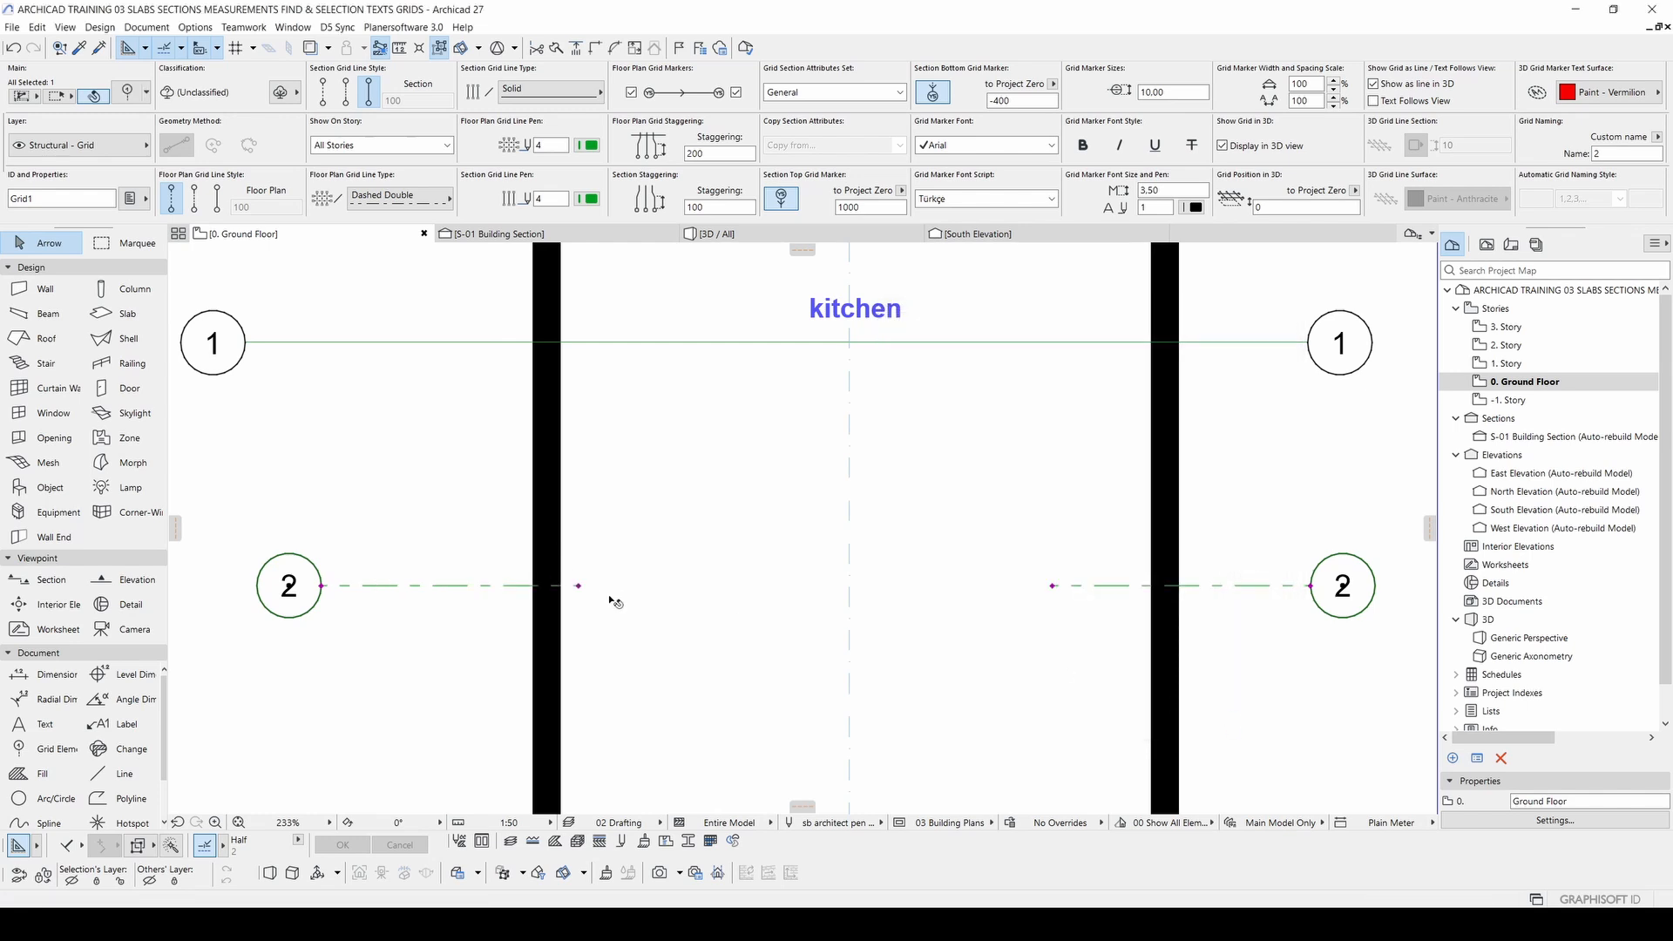
Step: Graphically adjust grid line 2 on the plan, offsetting its markers upward by a stagger distance of about 45 and shortening its staggering to about 39
{"action": "left_click", "coordinate": [578, 589]}
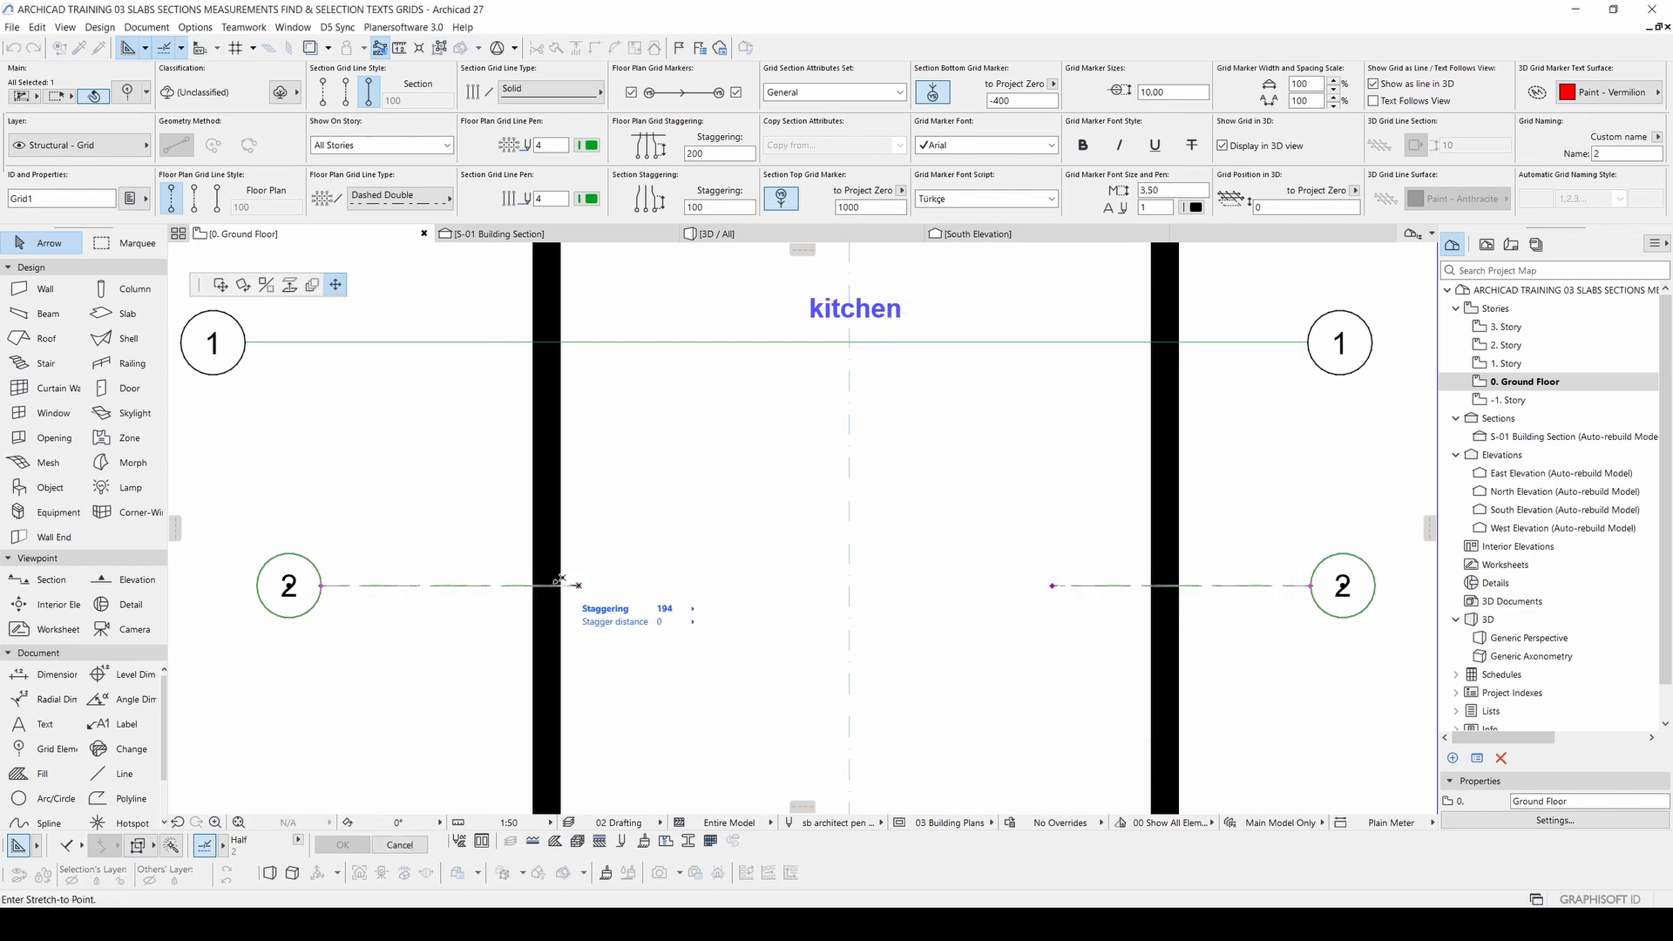
{"action": "left_click", "coordinate": [410, 585]}
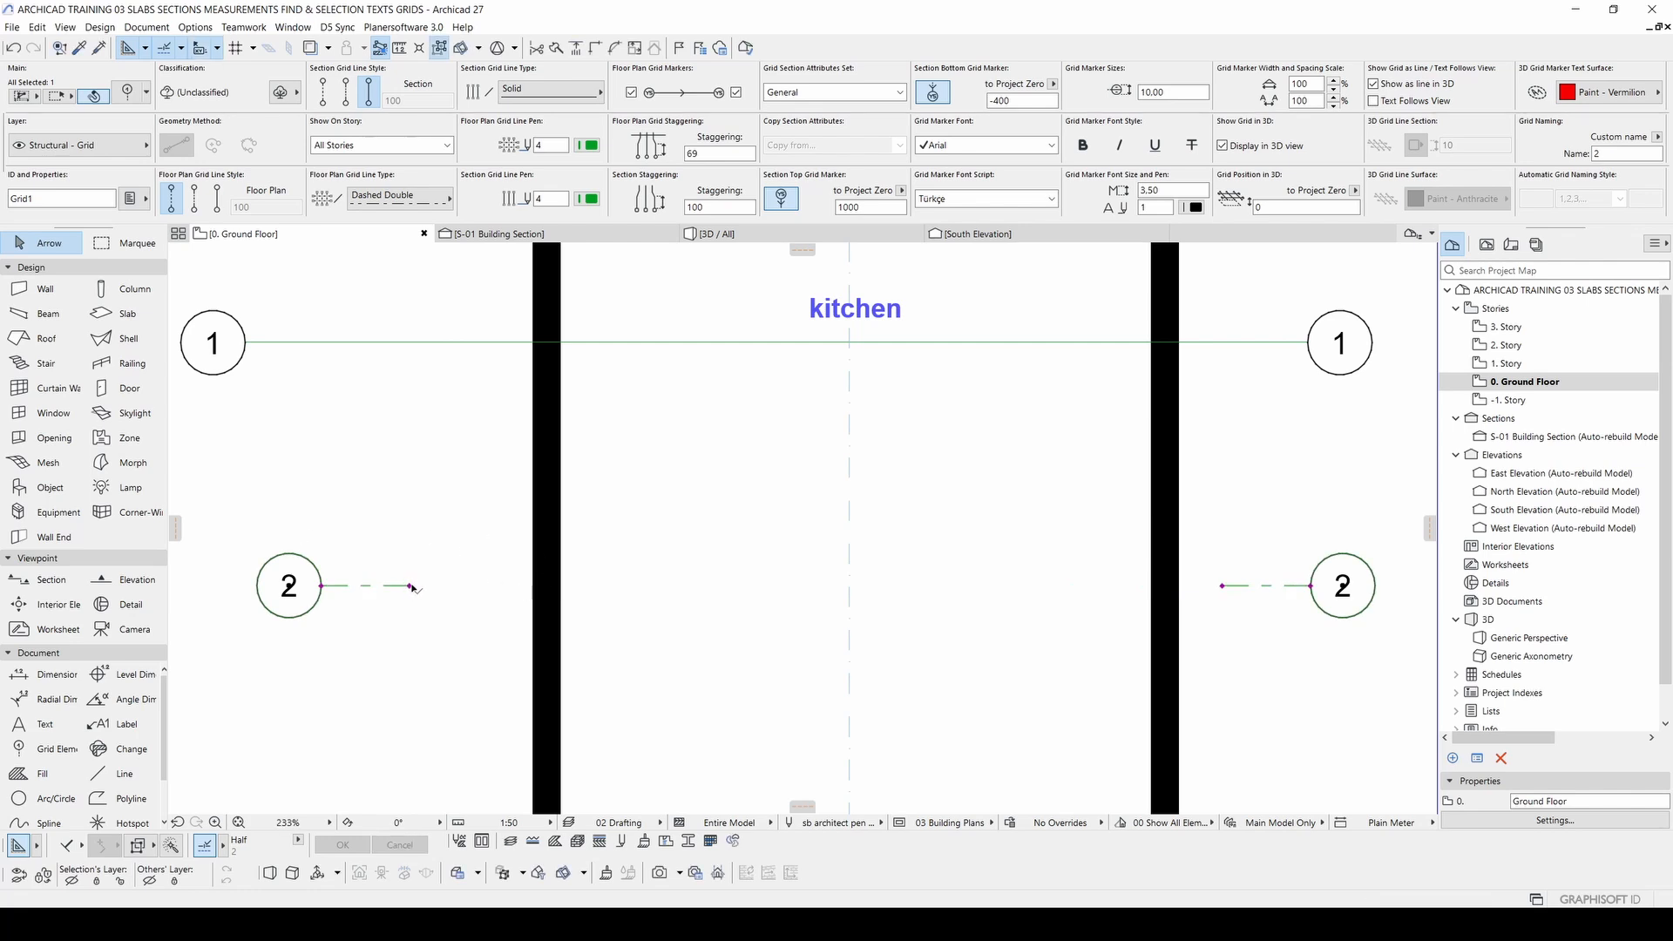
{"action": "scroll", "coordinate": [412, 588], "scroll_direction": "down", "scroll_amount": 5}
{"action": "left_click", "coordinate": [366, 587]}
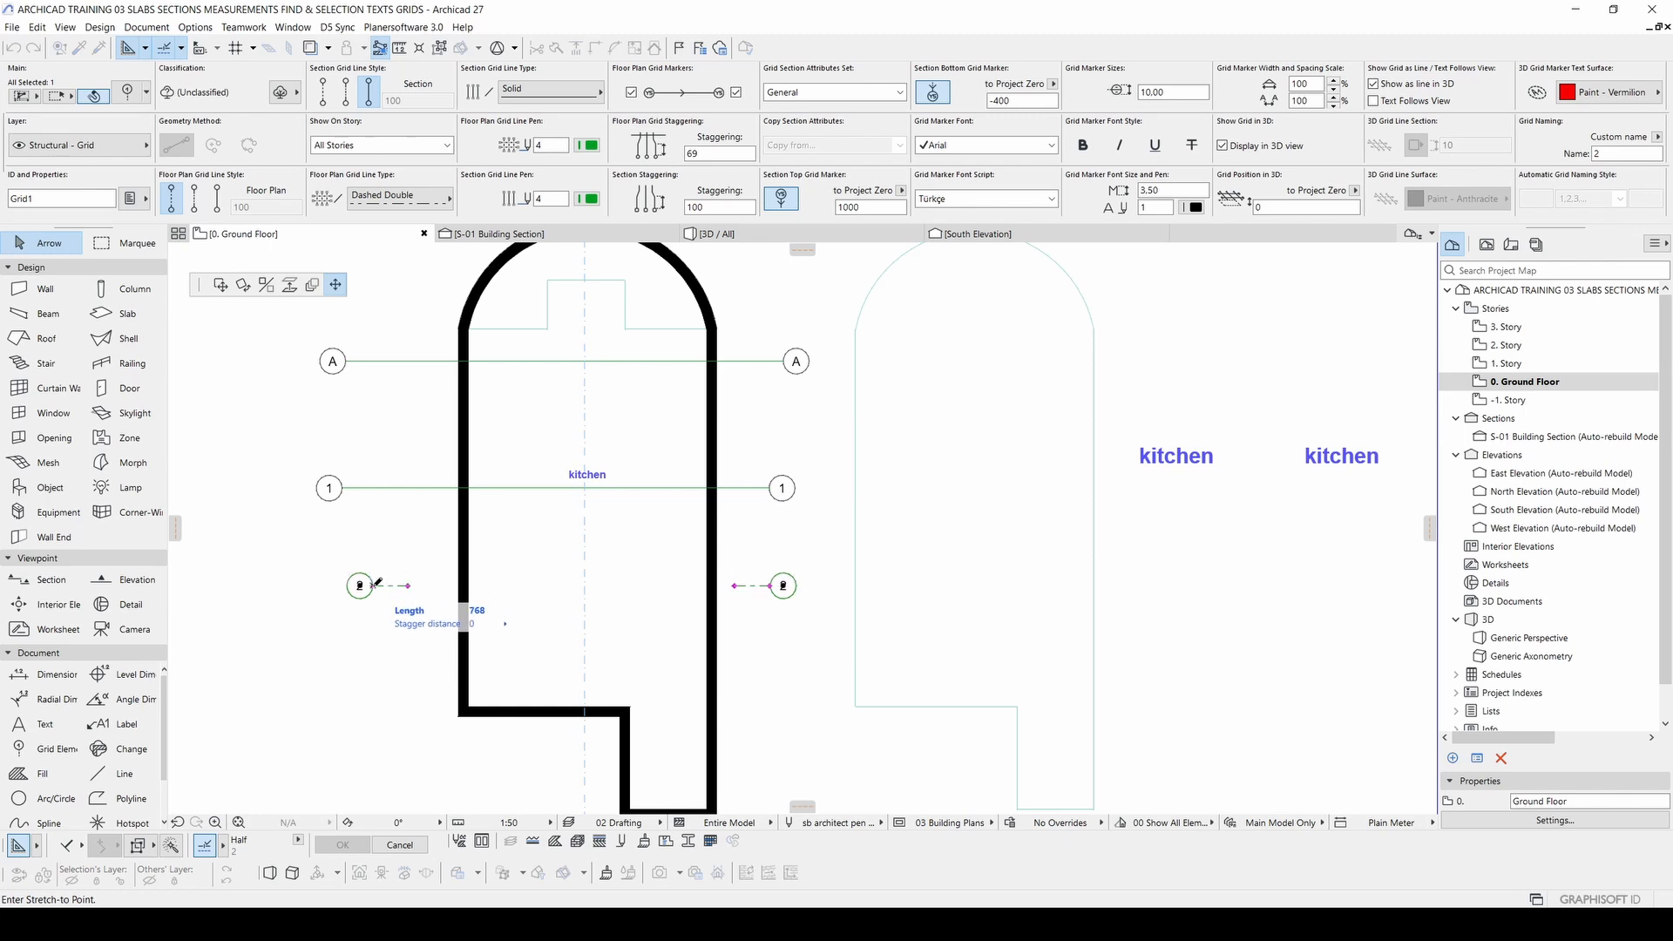
{"action": "scroll", "coordinate": [377, 571], "scroll_direction": "up", "scroll_amount": 4}
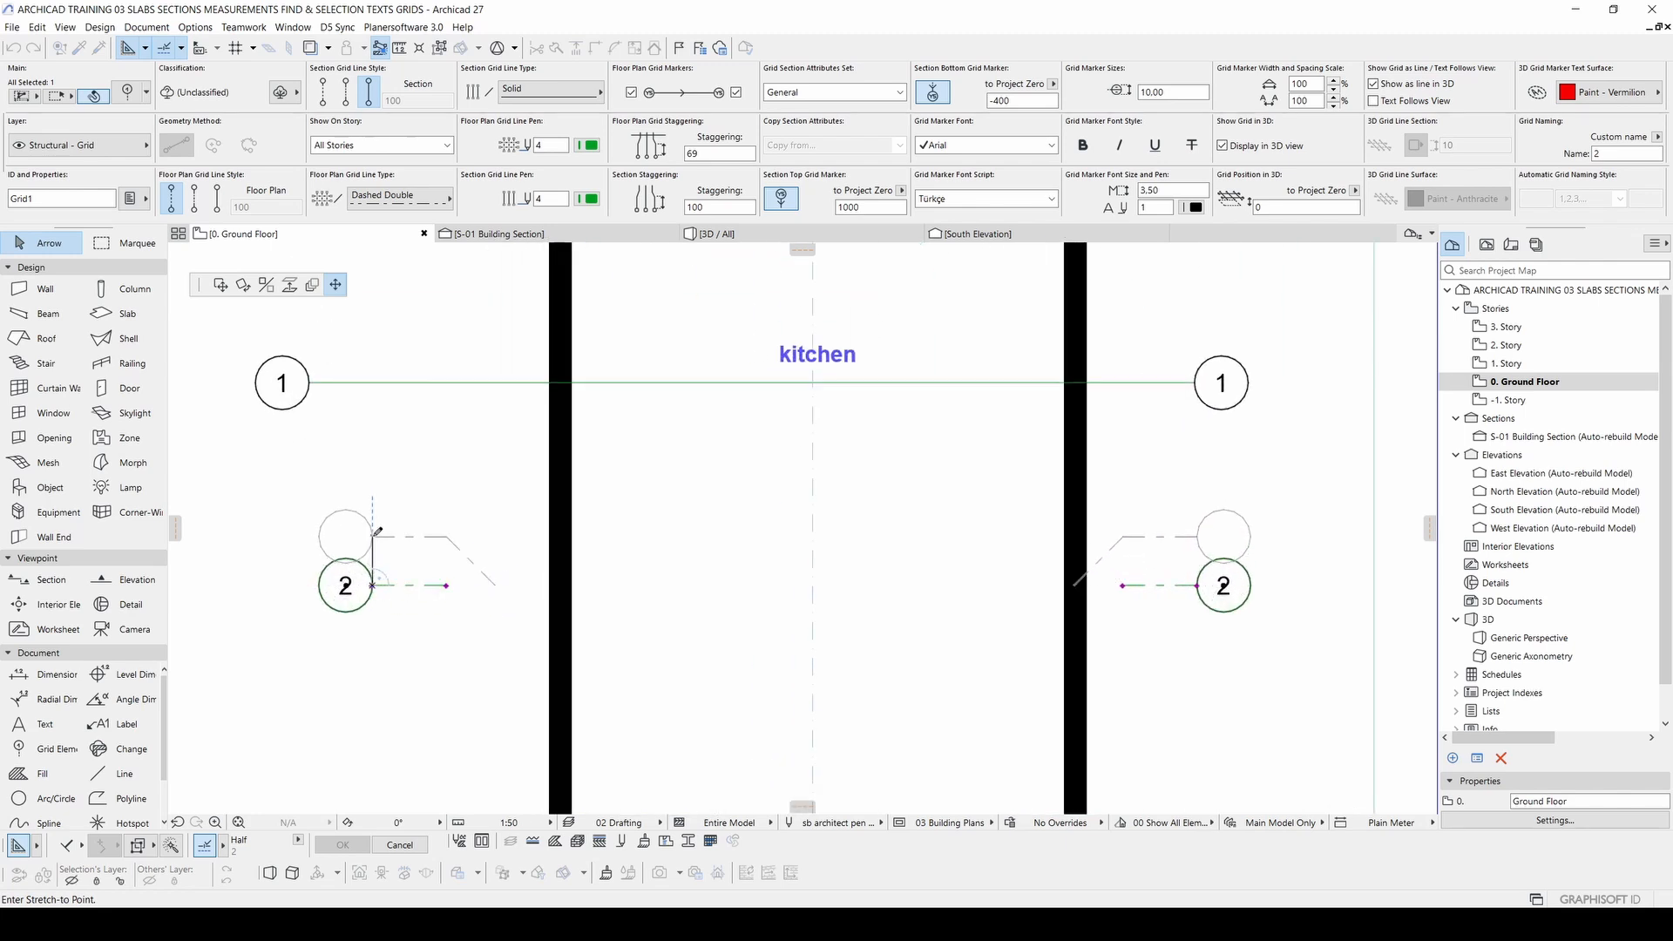
{"action": "left_click", "coordinate": [374, 536]}
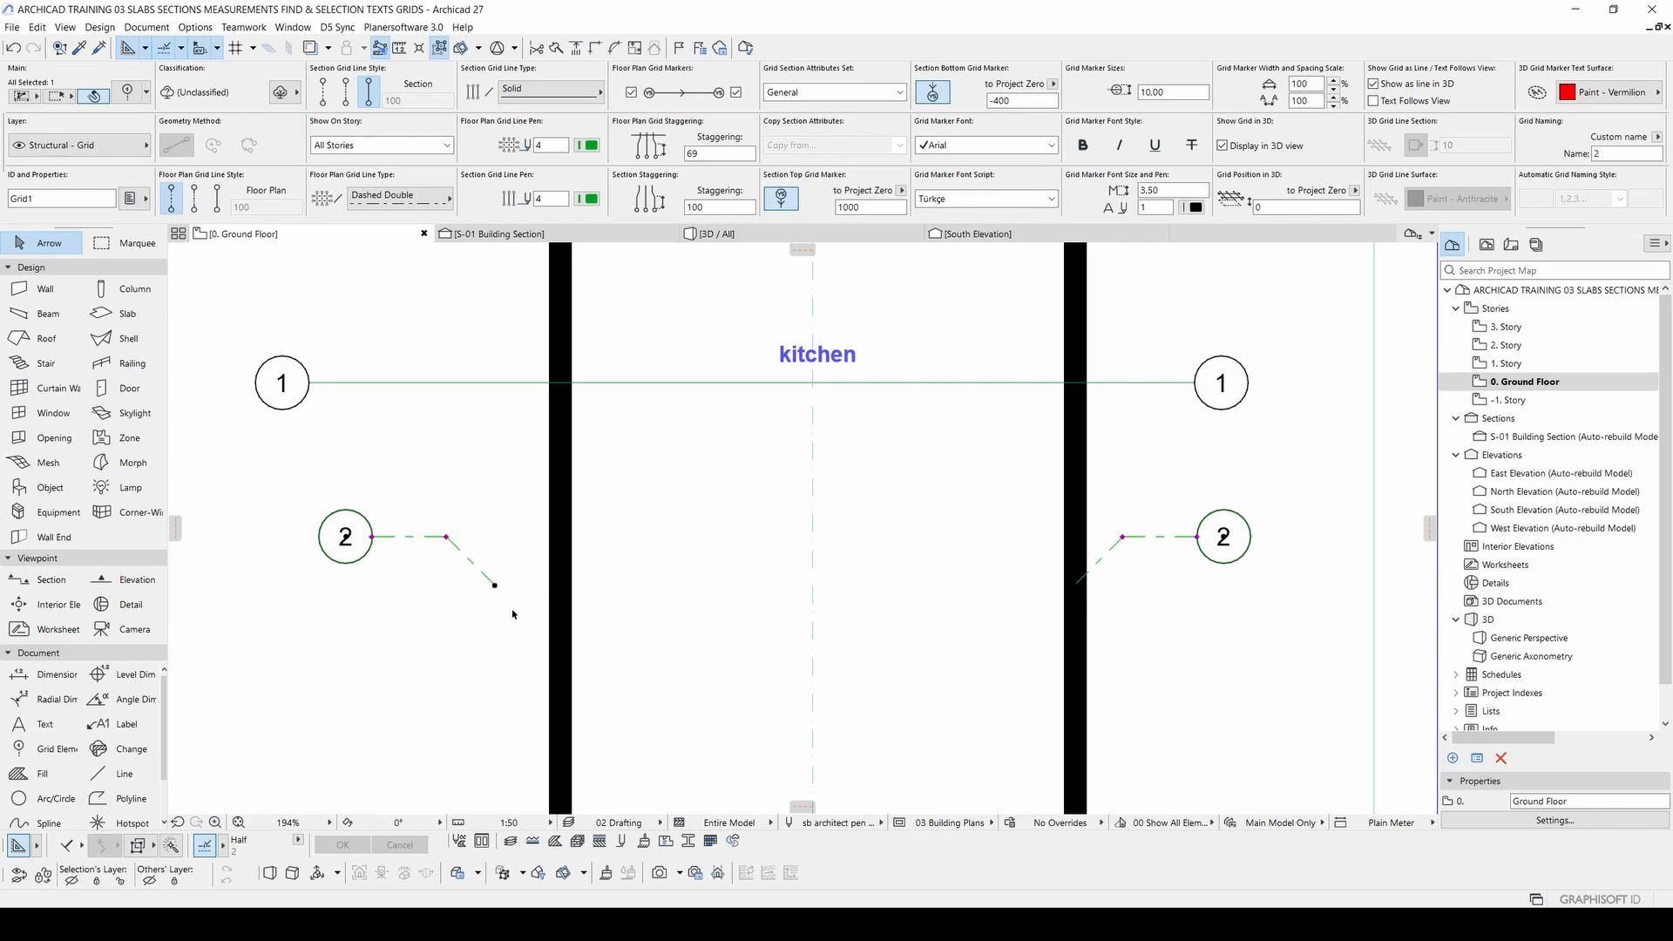
{"action": "left_click", "coordinate": [1123, 537]}
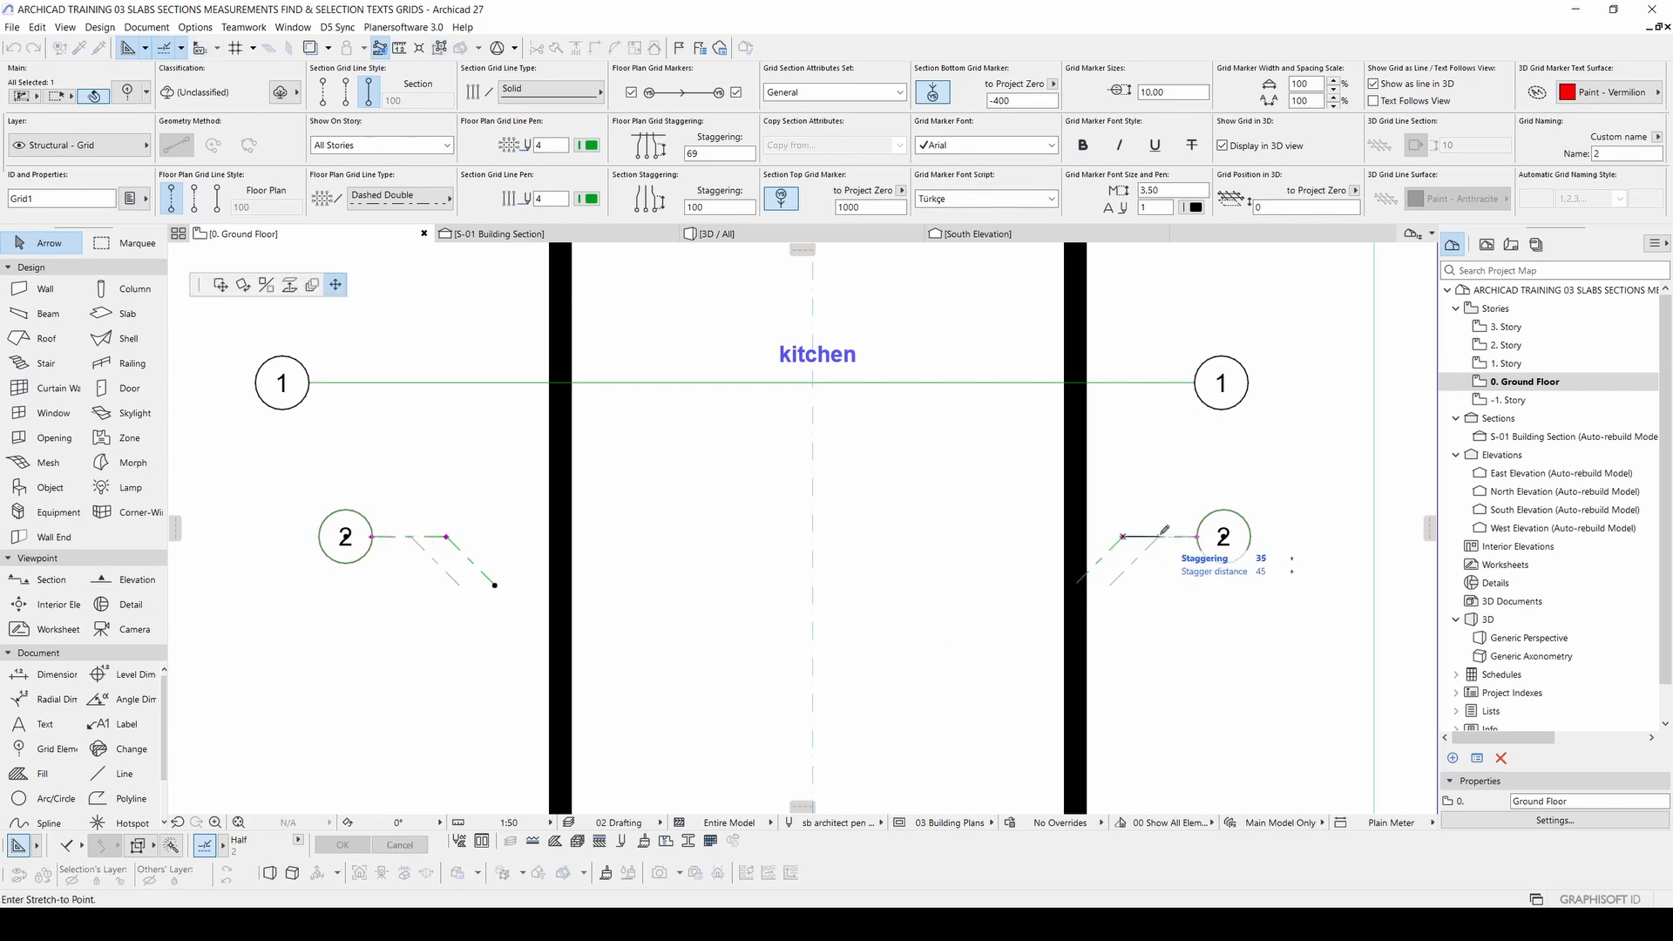
{"action": "left_click", "coordinate": [1158, 532]}
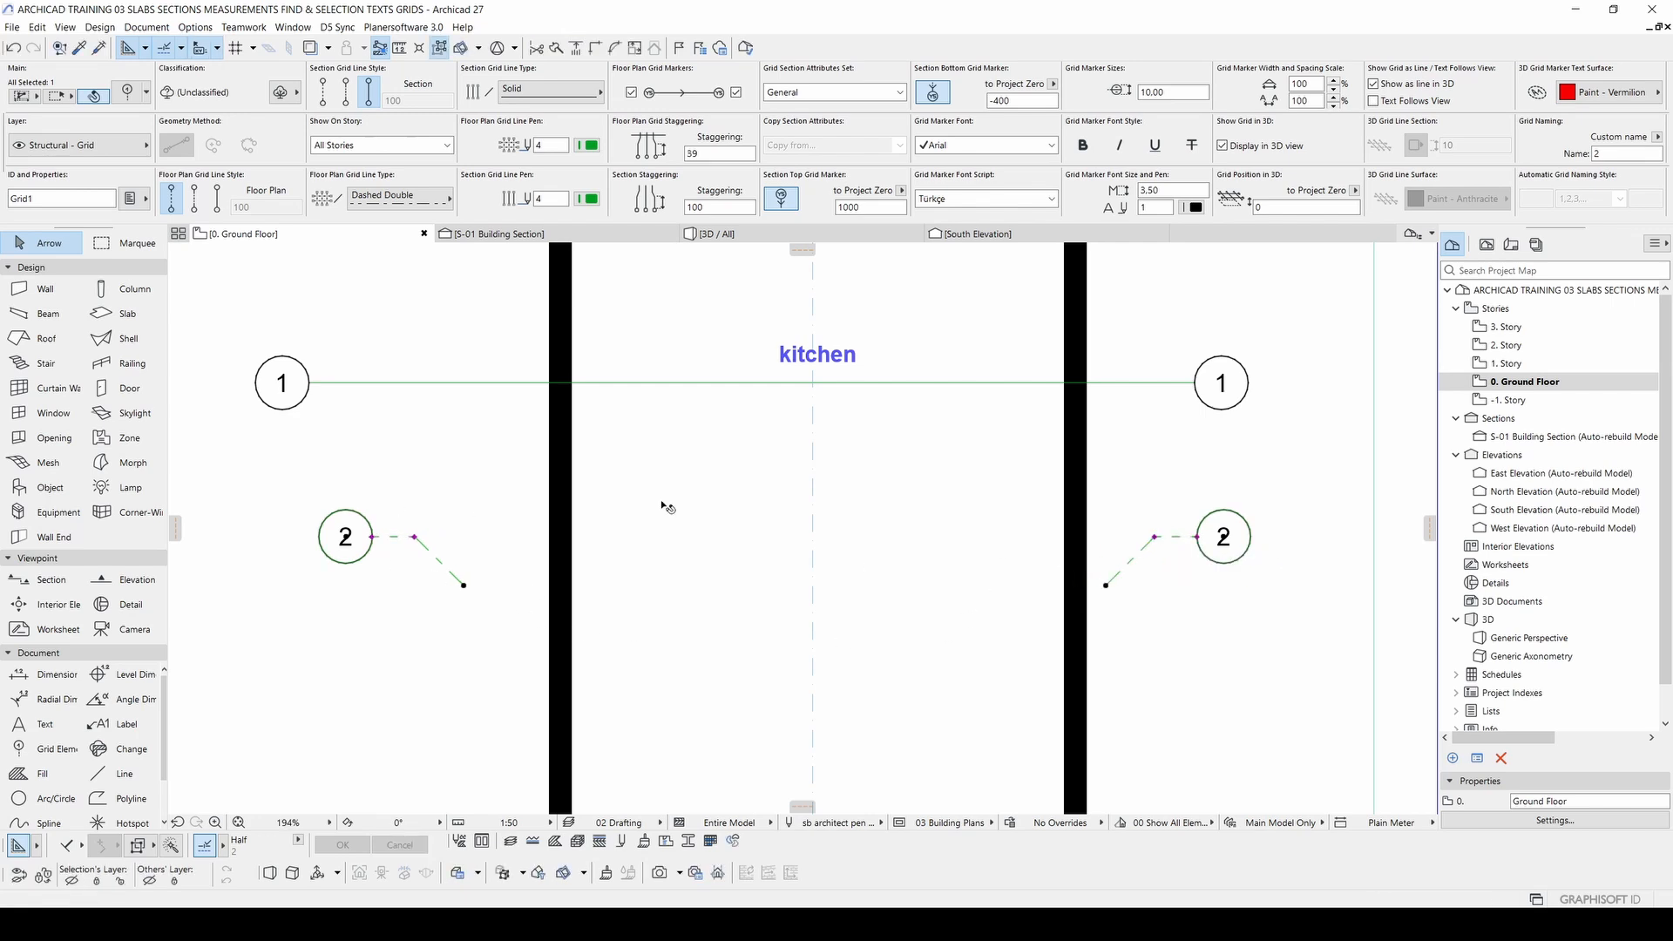
{"action": "scroll", "coordinate": [436, 510], "scroll_direction": "down", "scroll_amount": 3}
{"action": "middle_click_drag", "start_coordinate": [527, 582], "coordinate": [573, 616]}
{"action": "left_click", "coordinate": [577, 619]}
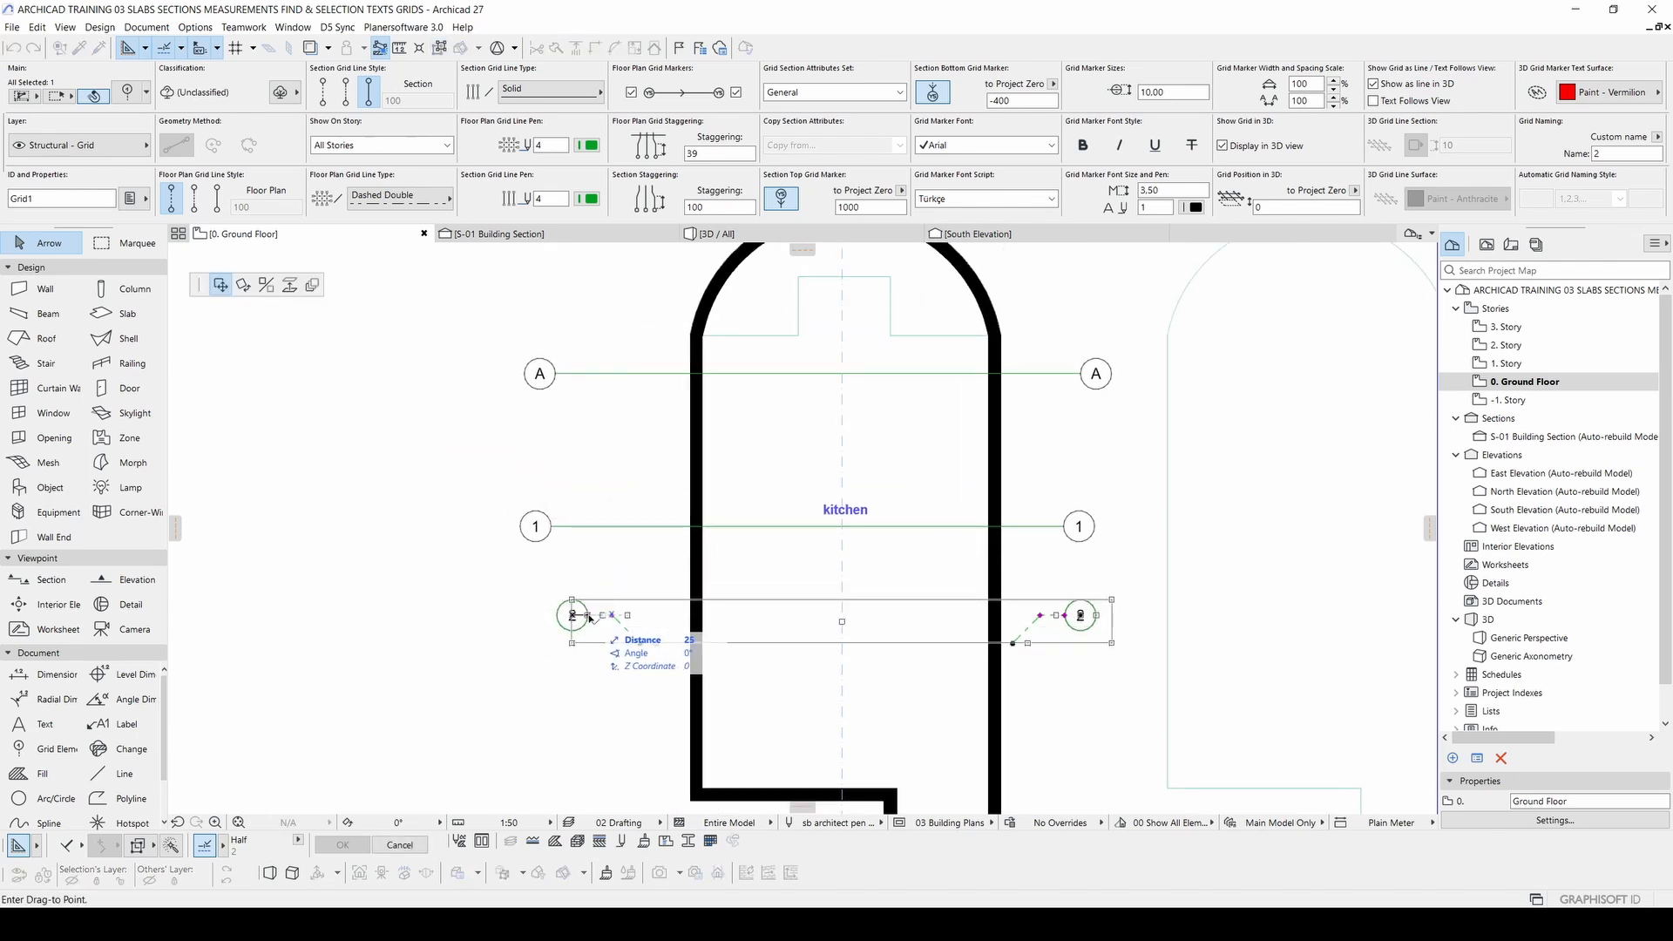
{"action": "key", "text": "Escape"}
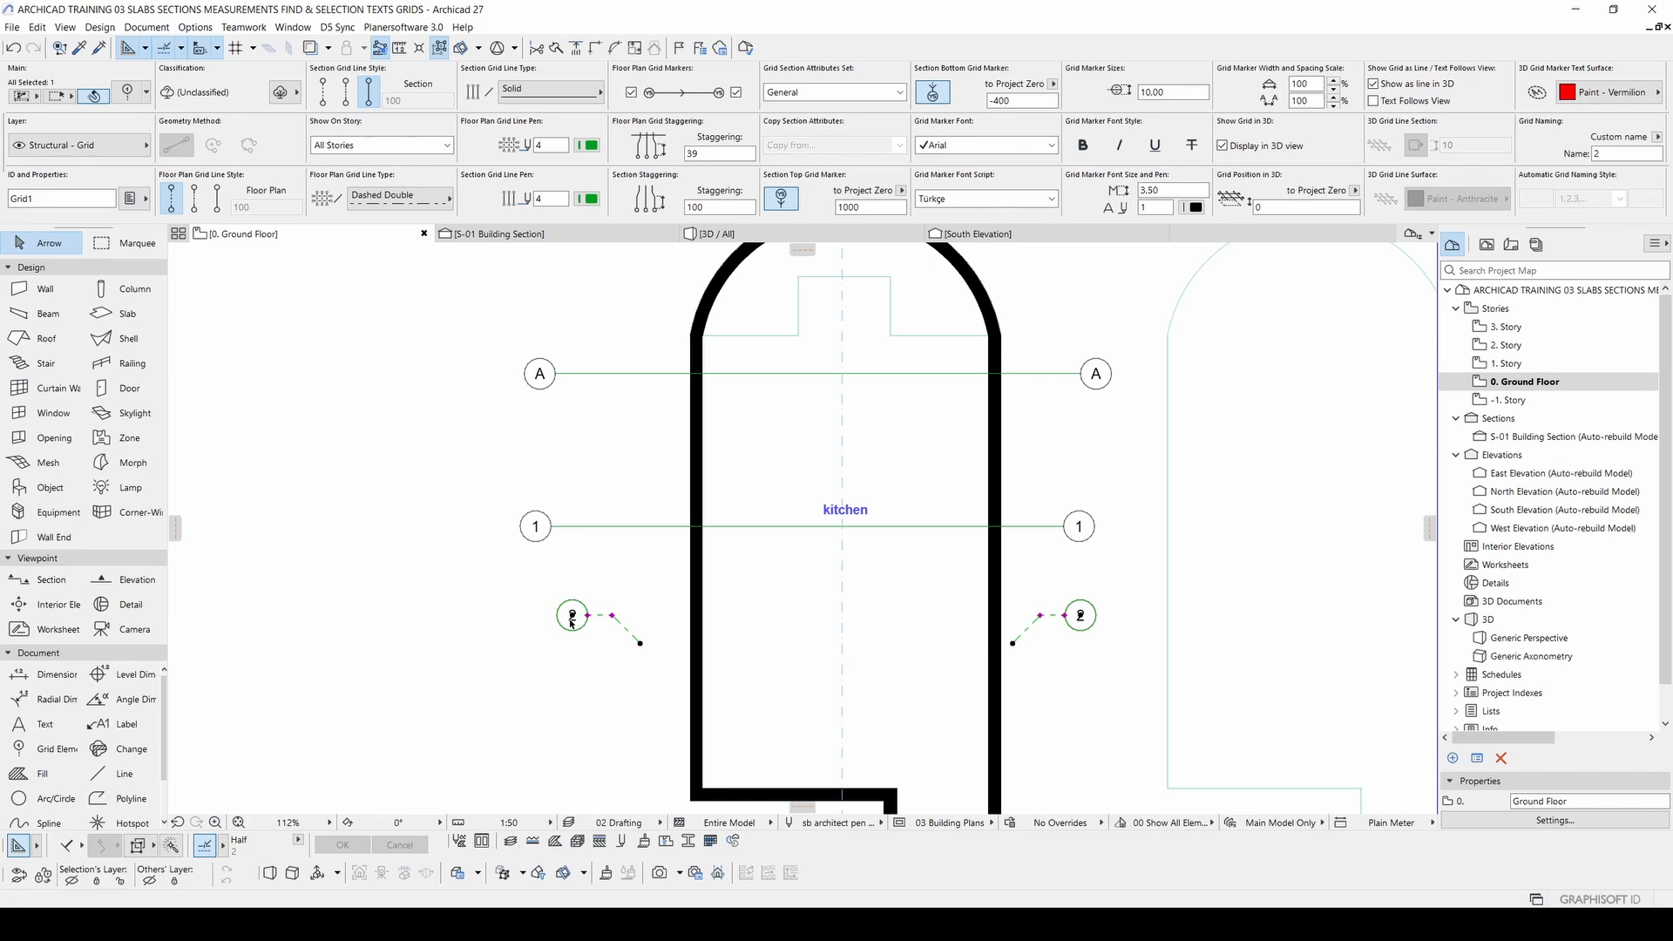
Step: Stretch the west end of grid line 2 to about 827 long, aligned with grid line 1's marker, and deselect it
{"action": "scroll", "coordinate": [572, 620], "scroll_direction": "up", "scroll_amount": 2}
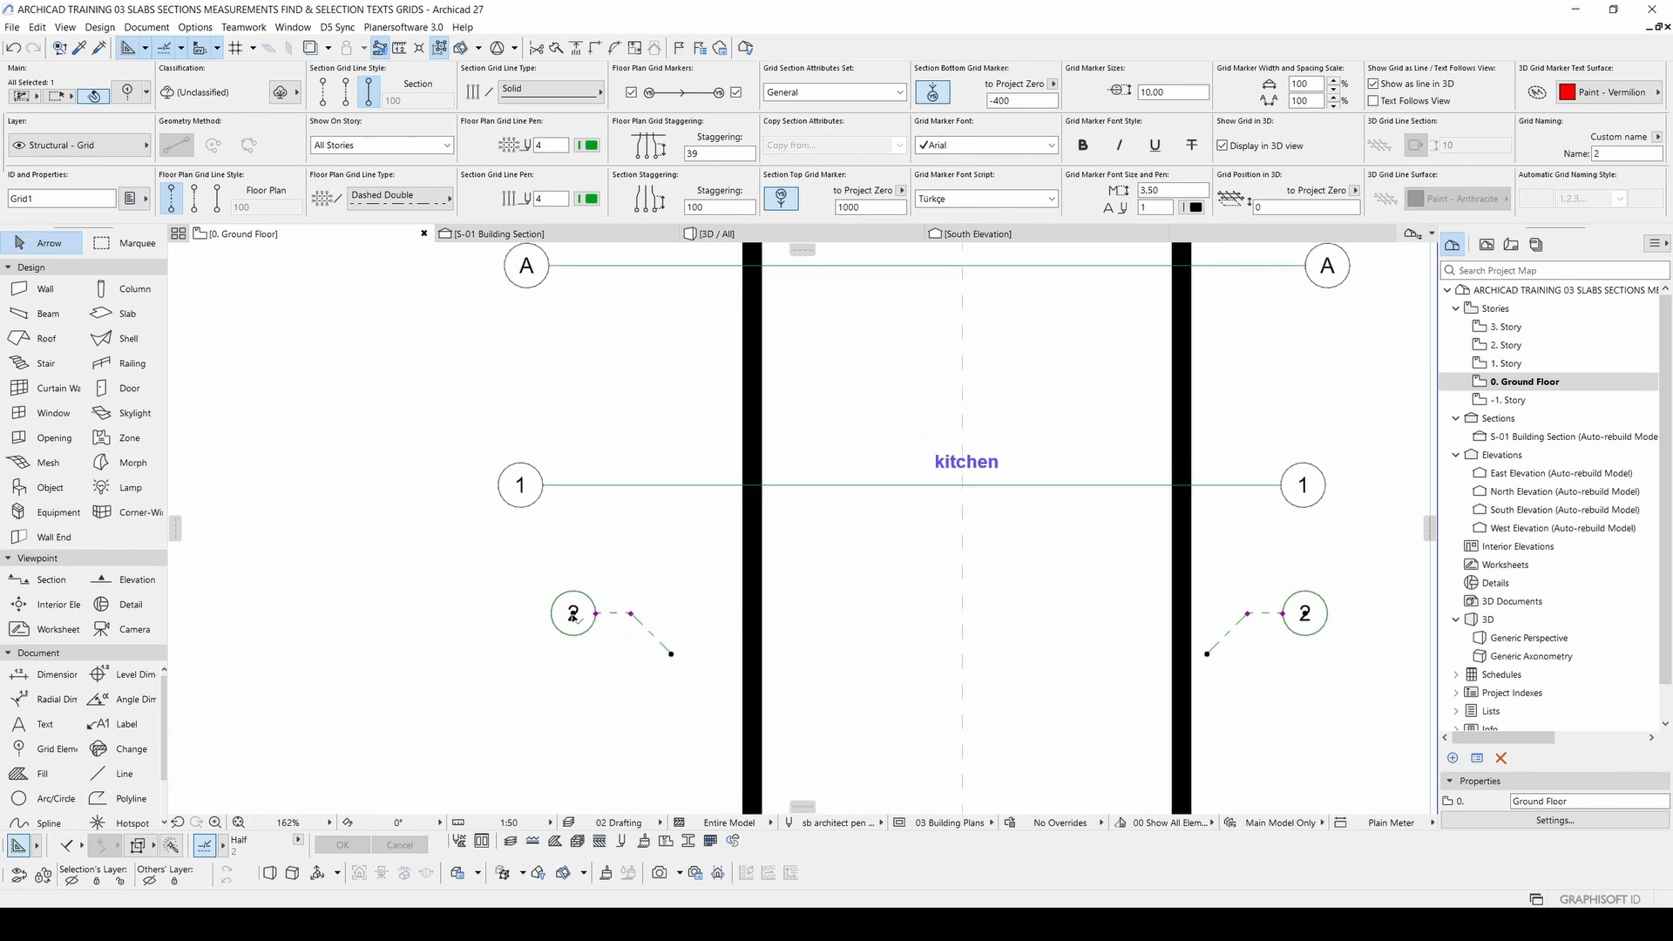
{"action": "left_click", "coordinate": [573, 615]}
{"action": "left_click", "coordinate": [599, 613]}
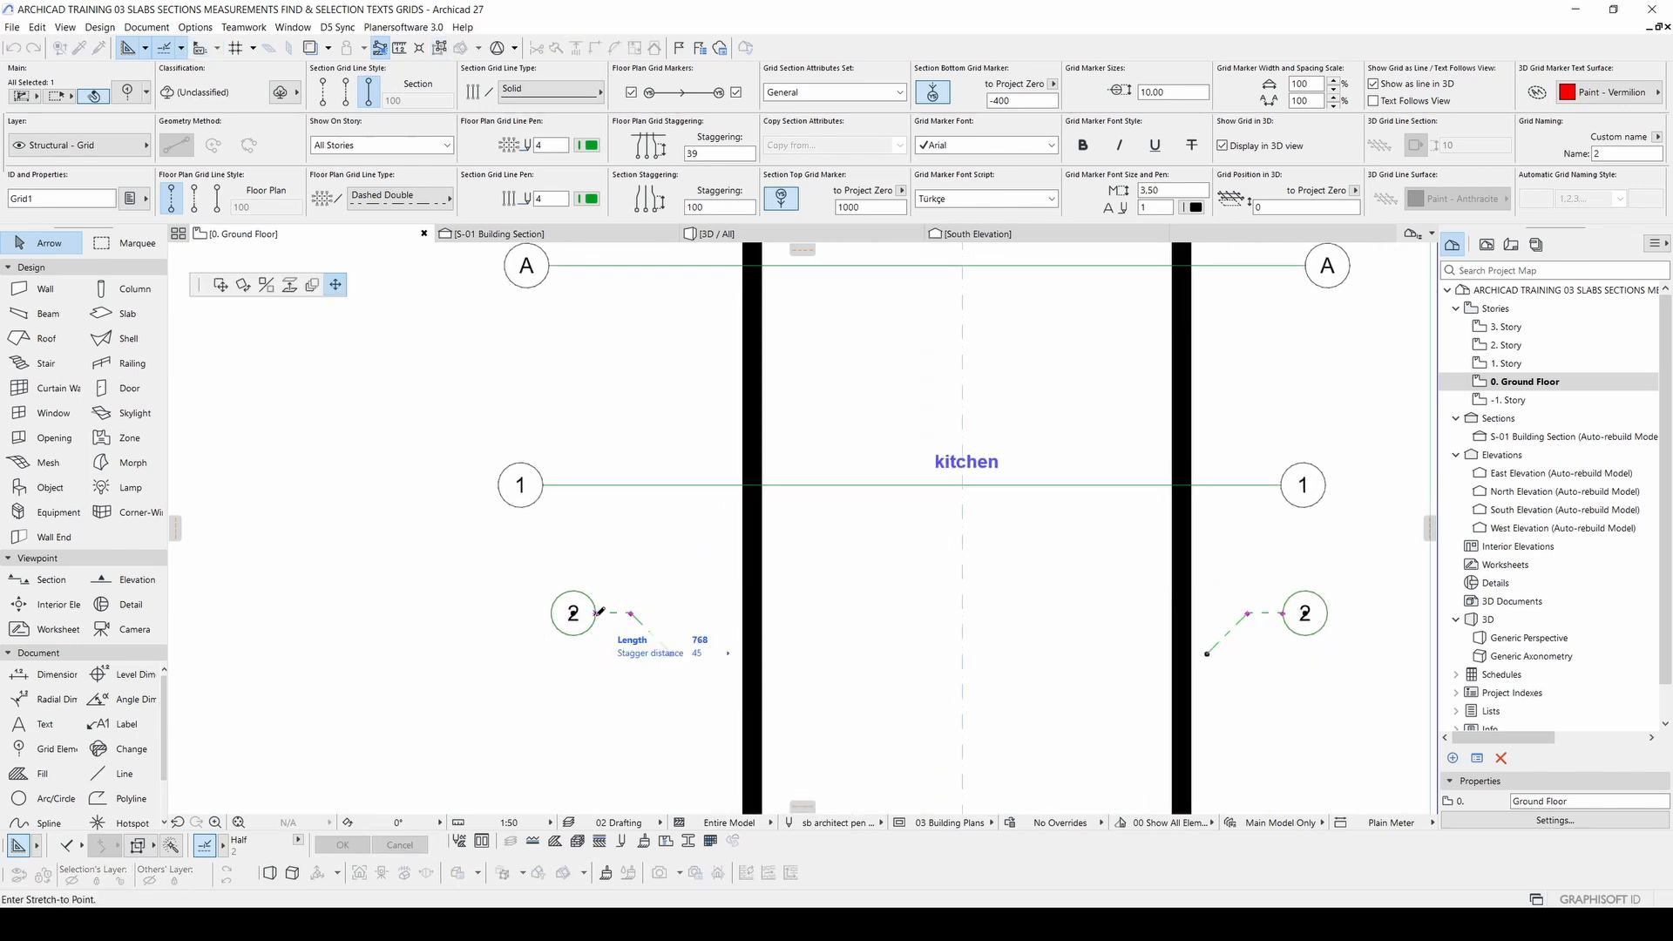
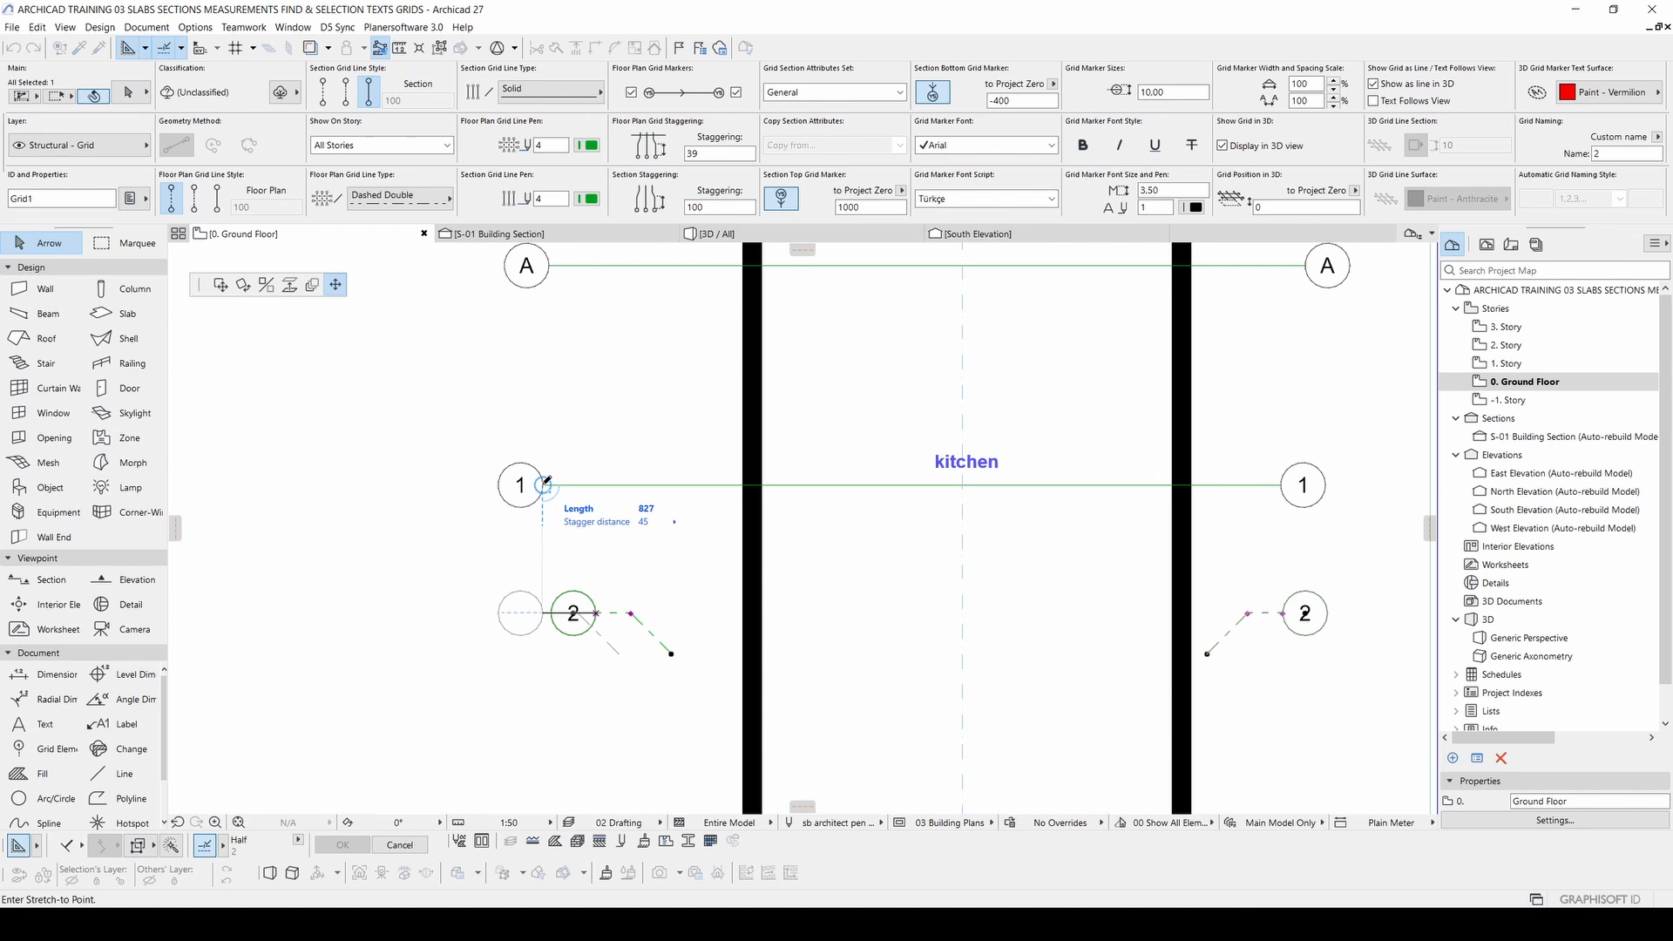
{"action": "left_click", "coordinate": [545, 482]}
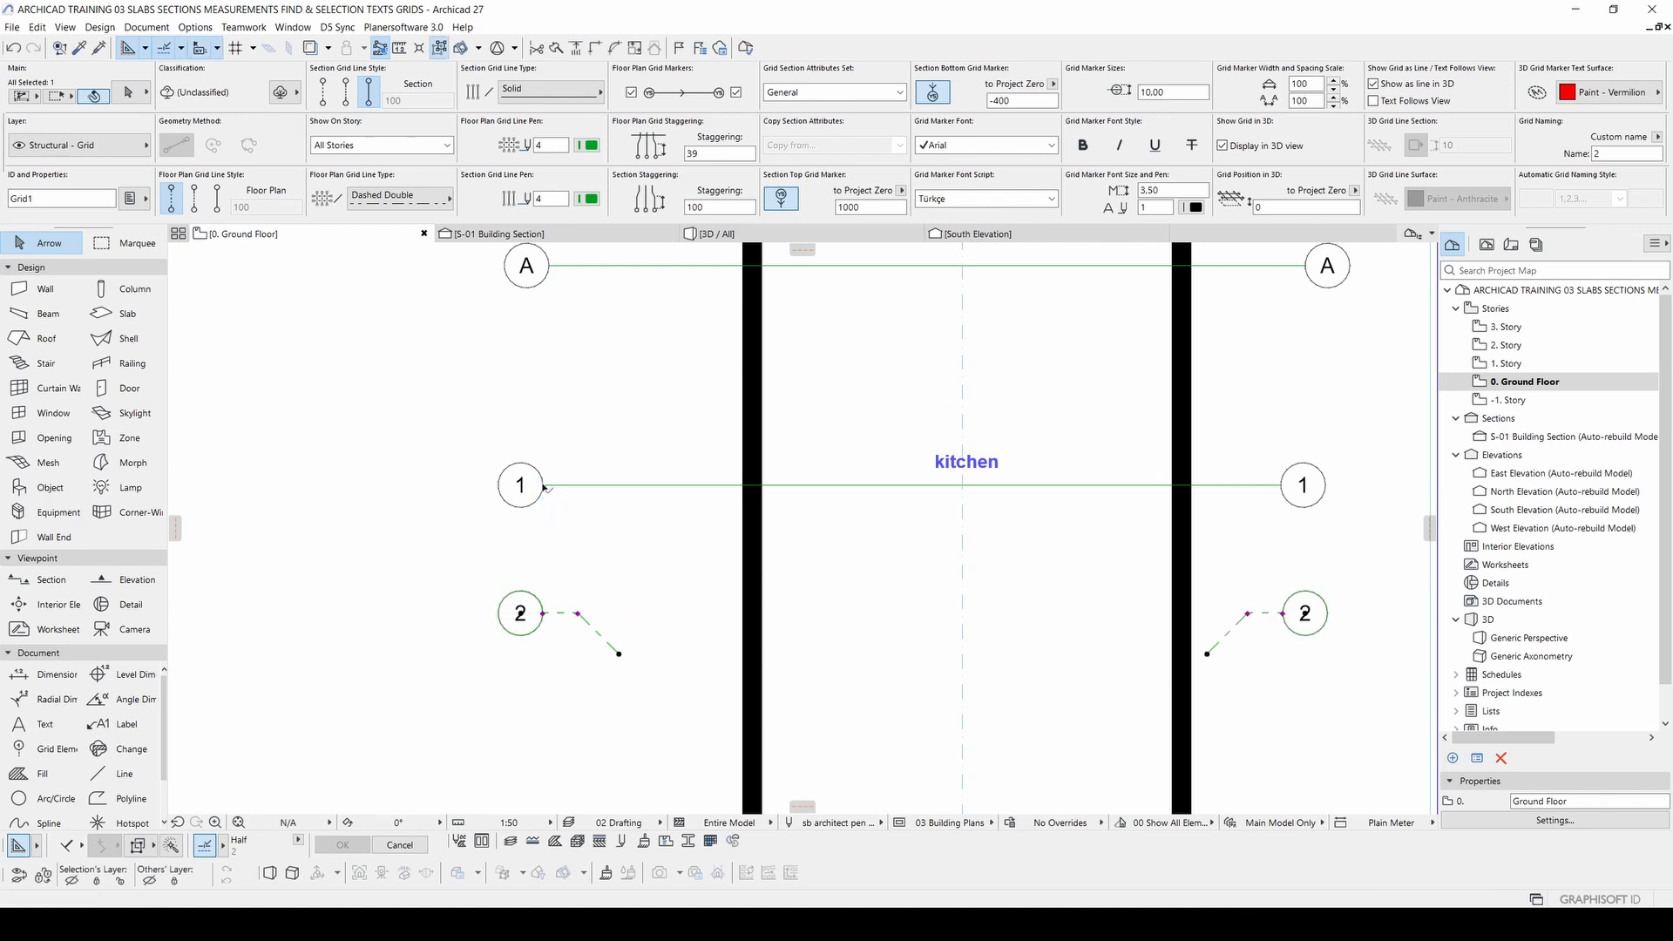
{"action": "scroll", "coordinate": [458, 658], "scroll_direction": "down", "scroll_amount": 5}
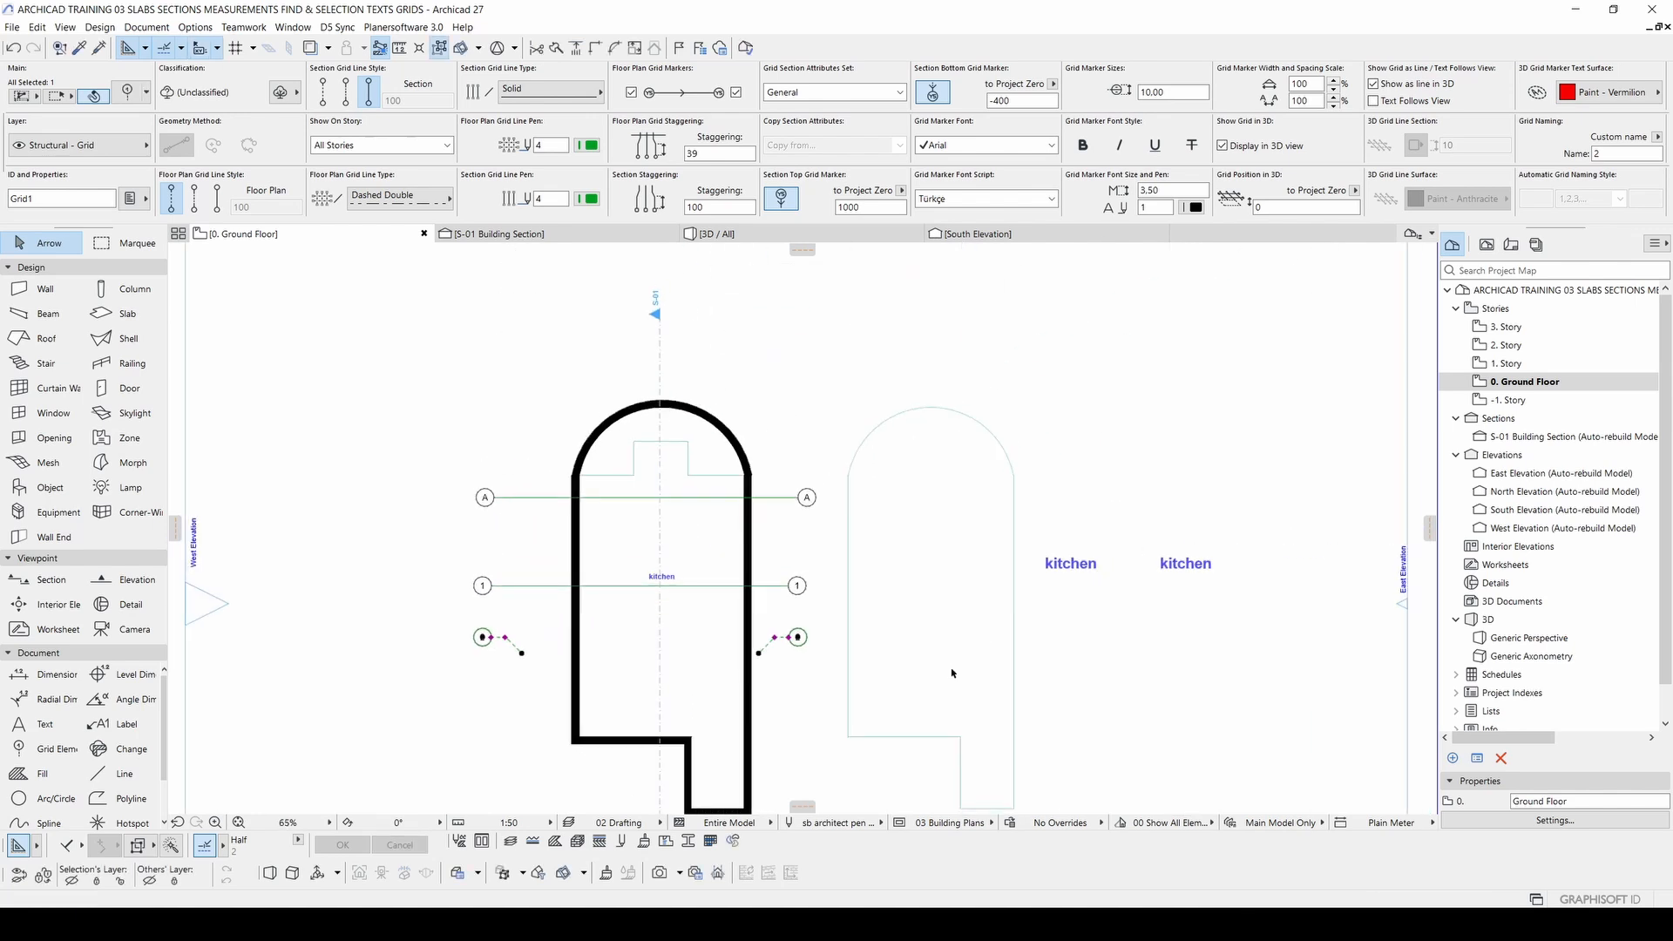
{"action": "left_click", "coordinate": [809, 727]}
{"action": "middle_click_drag", "start_coordinate": [507, 672], "coordinate": [751, 636]}
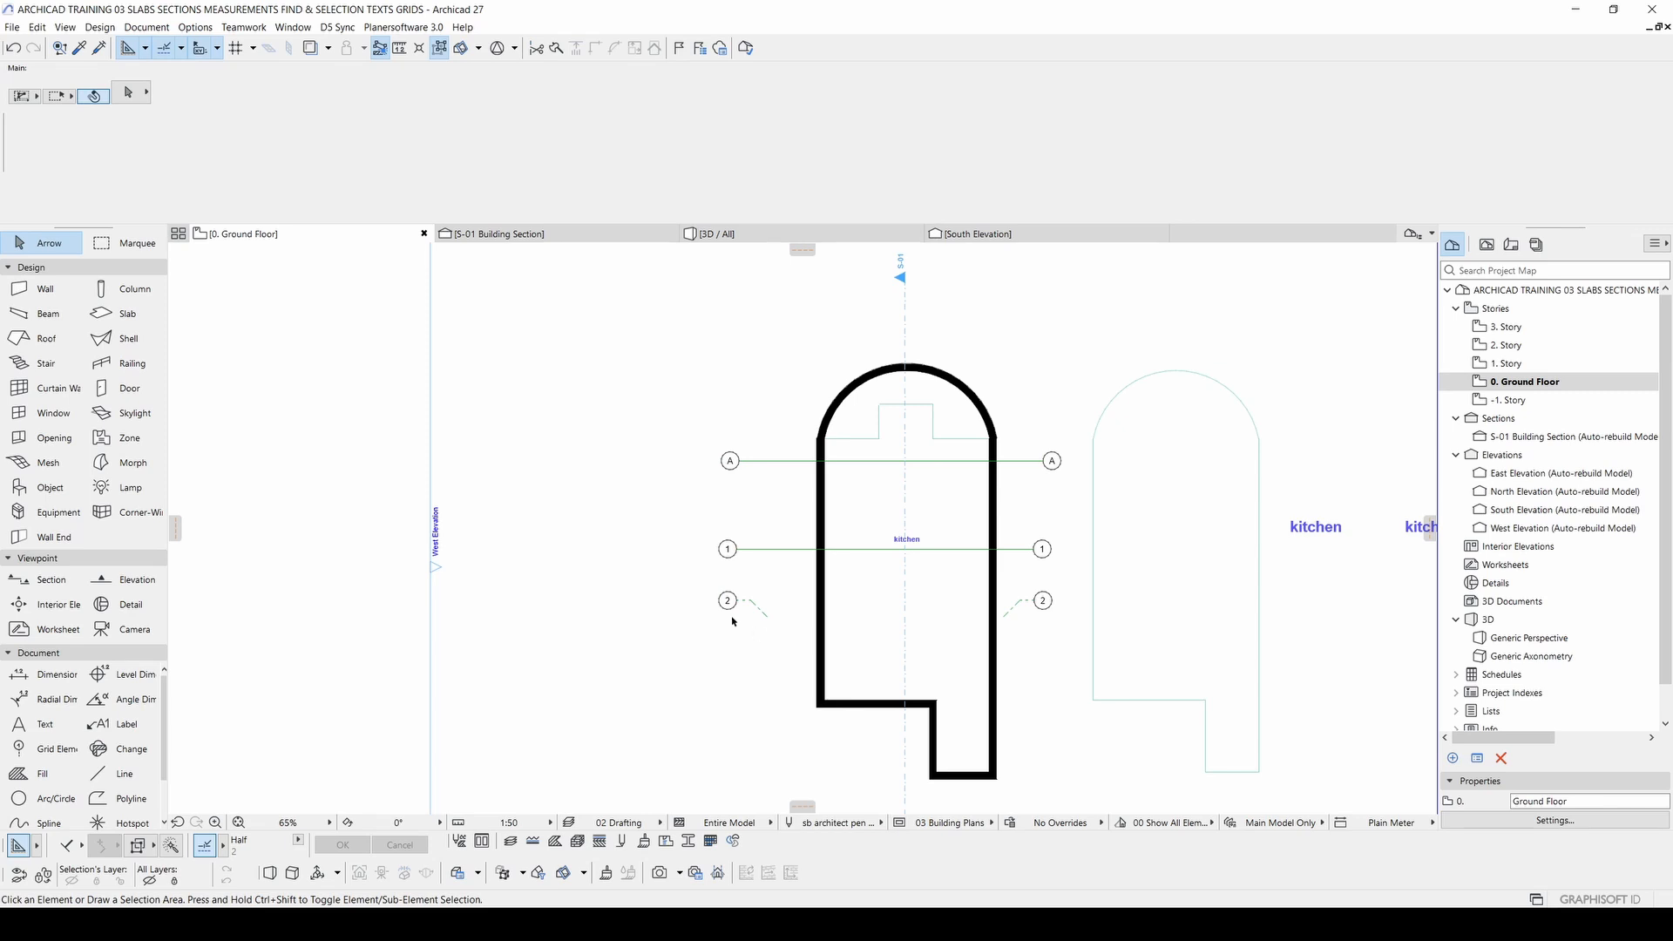
Step: In the 3D window, select all three grid lines and turn off their display in 3D view
{"action": "scroll", "coordinate": [732, 621], "scroll_direction": "up", "scroll_amount": 3}
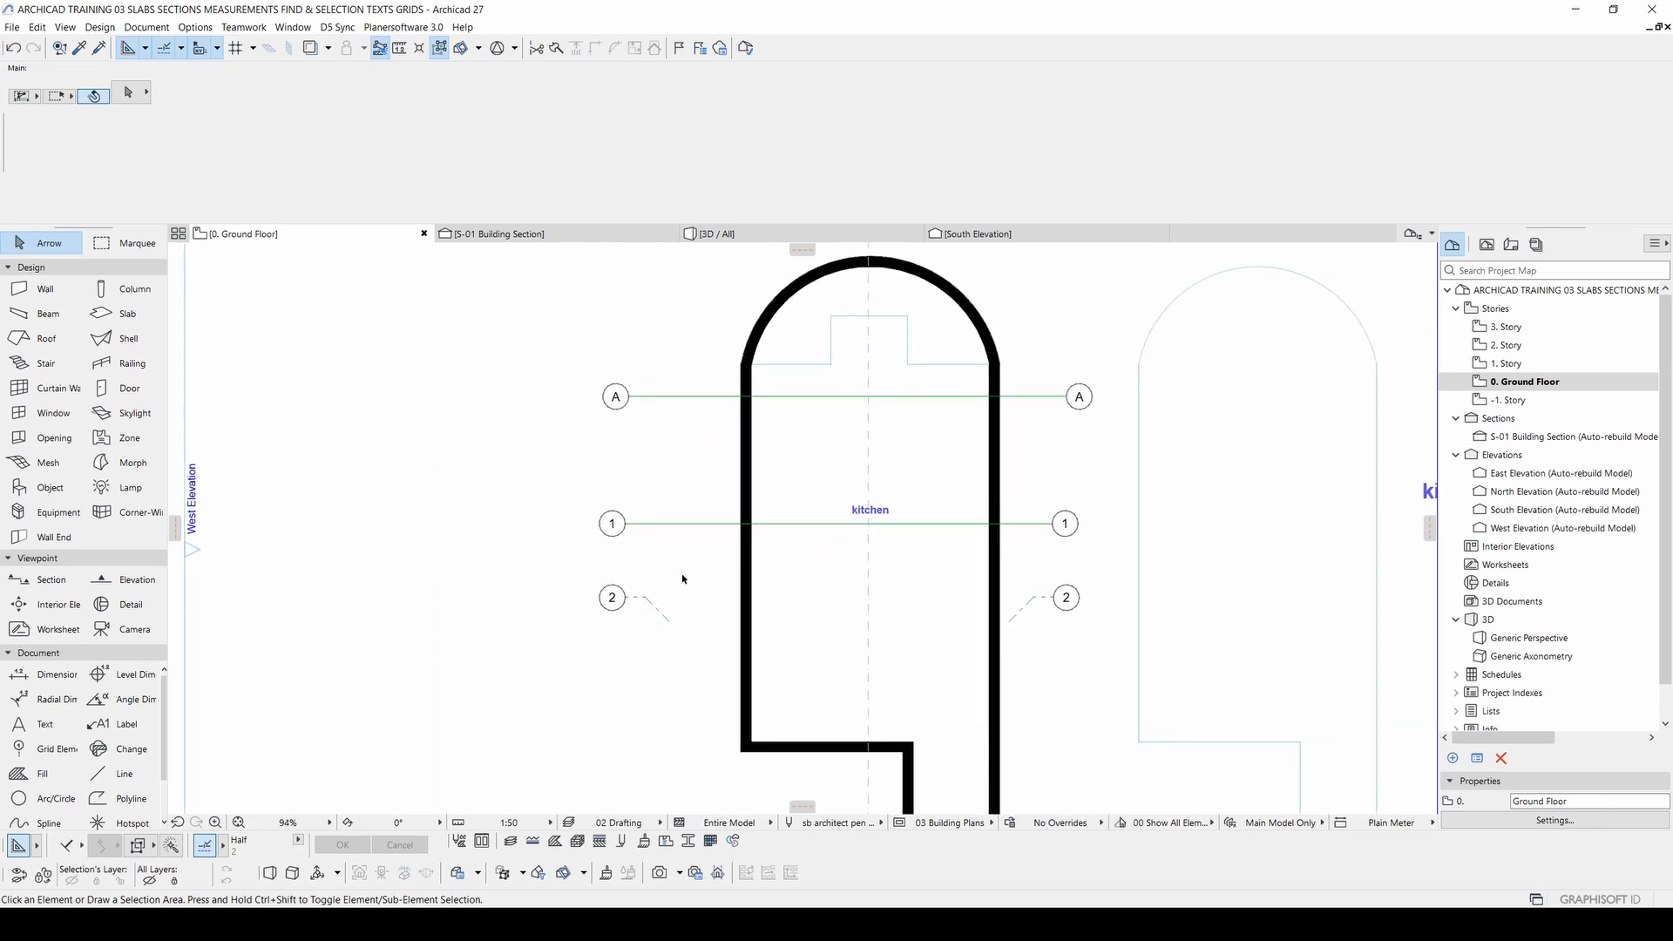
{"action": "key", "text": "F3"}
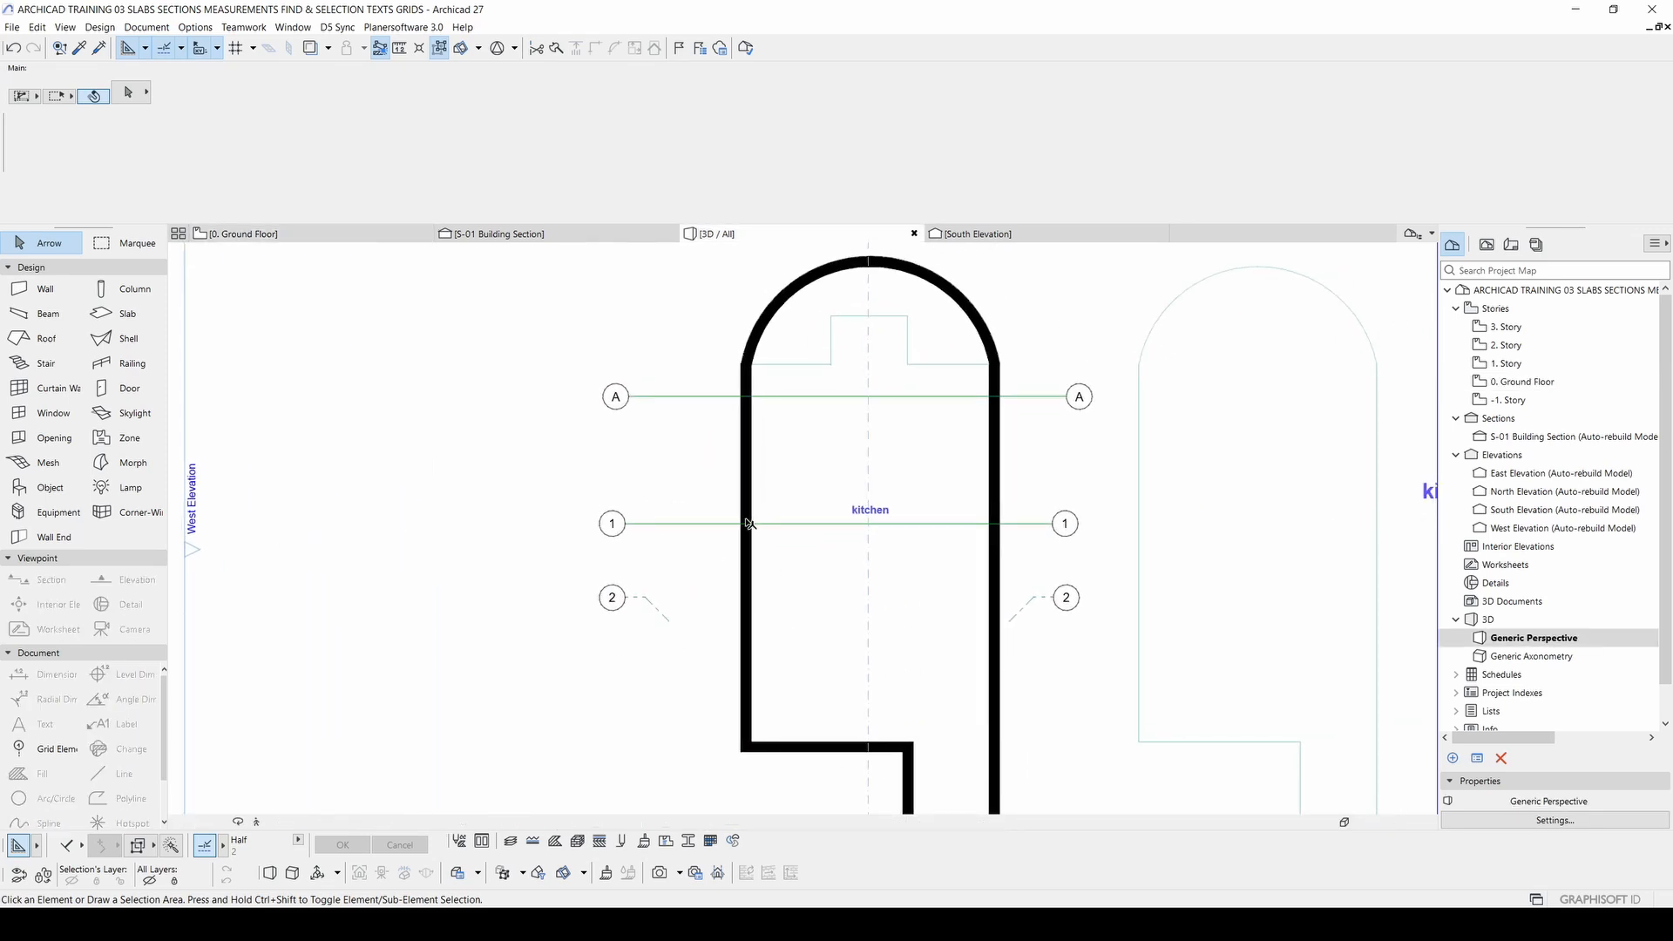
{"action": "scroll", "coordinate": [751, 515], "scroll_direction": "down", "scroll_amount": 3}
{"action": "middle_click_drag", "start_coordinate": [751, 515], "coordinate": [950, 449], "text": "shift"}
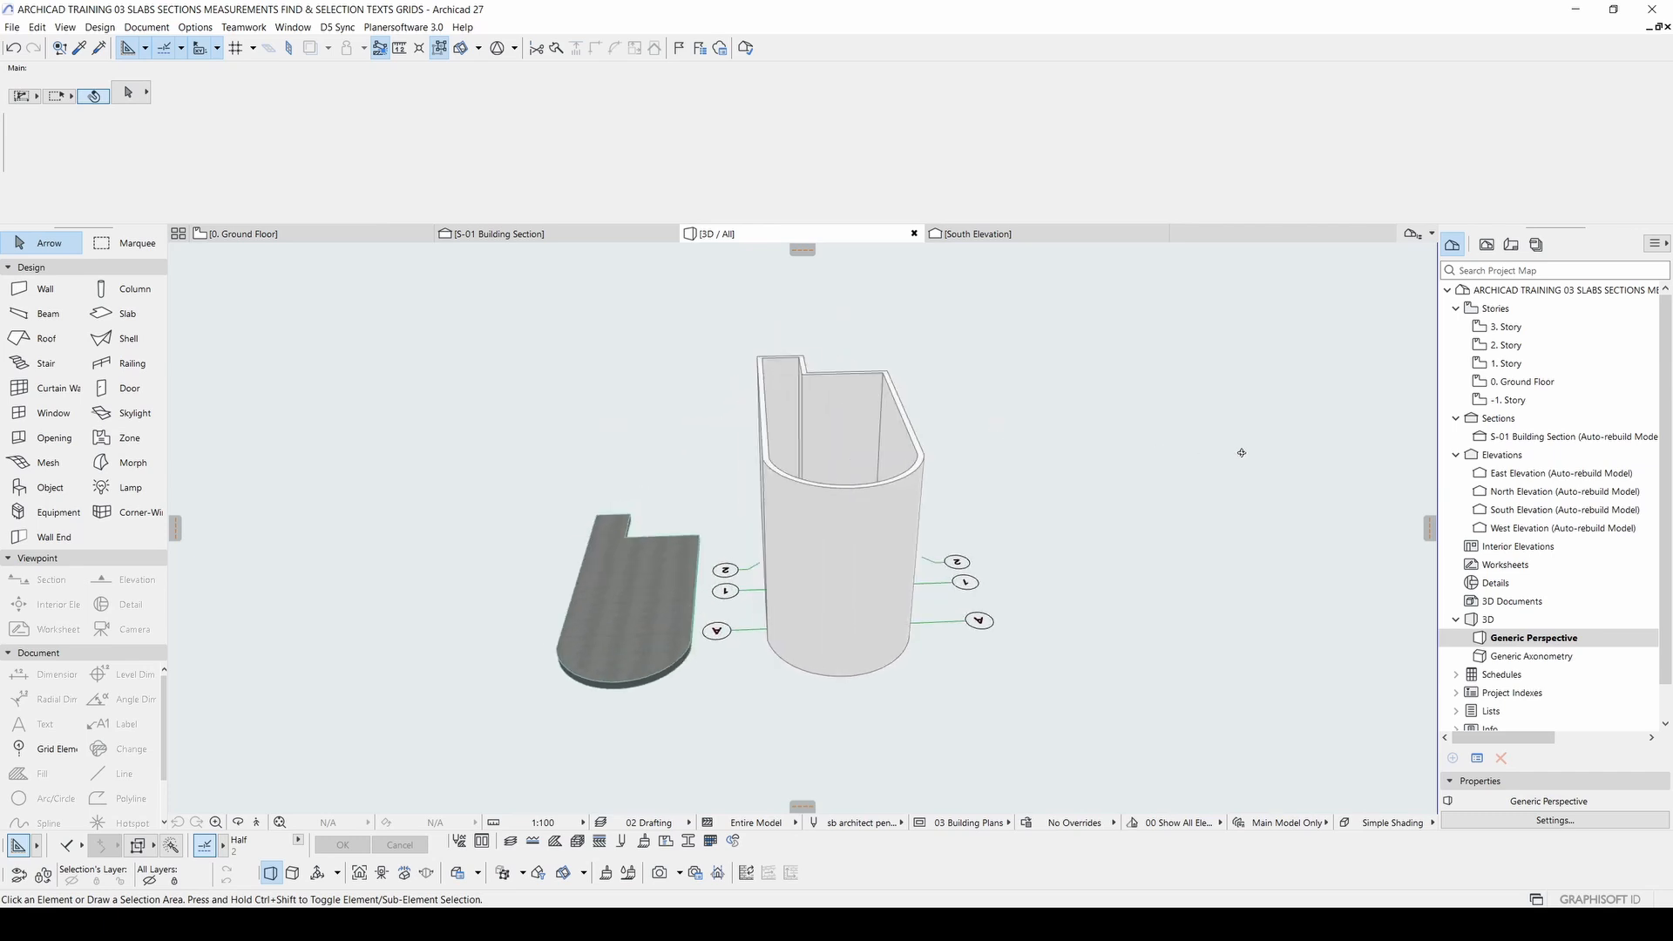
{"action": "middle_click_drag", "start_coordinate": [923, 549], "coordinate": [605, 551], "text": "shift"}
{"action": "left_click_drag", "start_coordinate": [923, 724], "coordinate": [732, 557]}
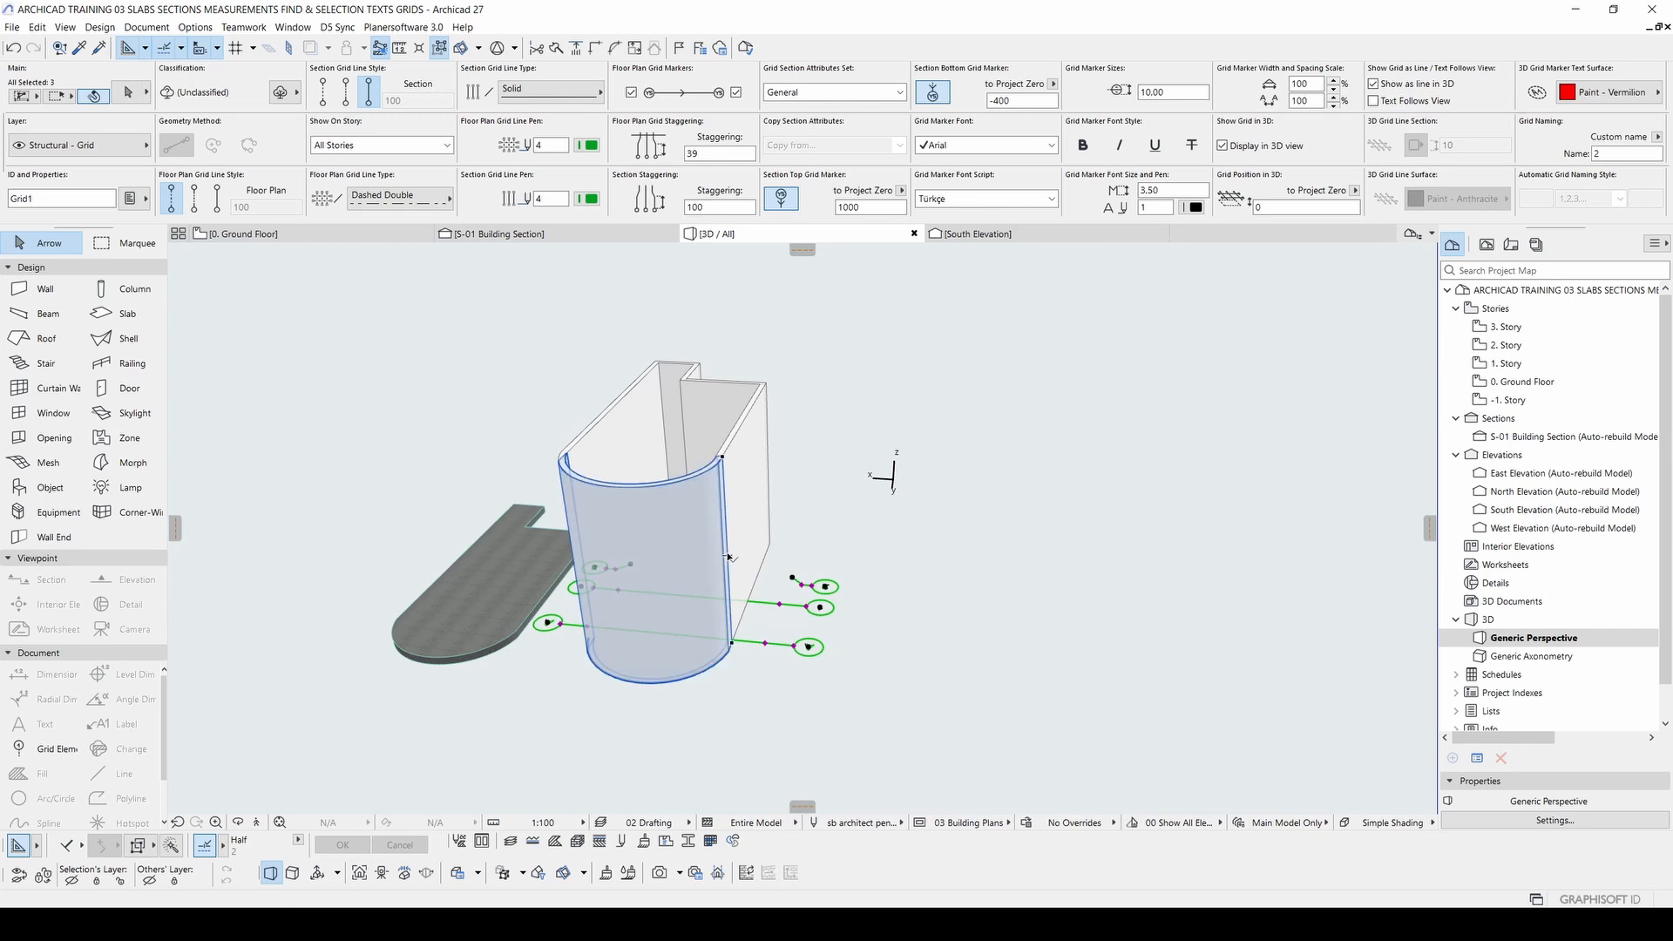
{"action": "key", "text": "ctrl+t"}
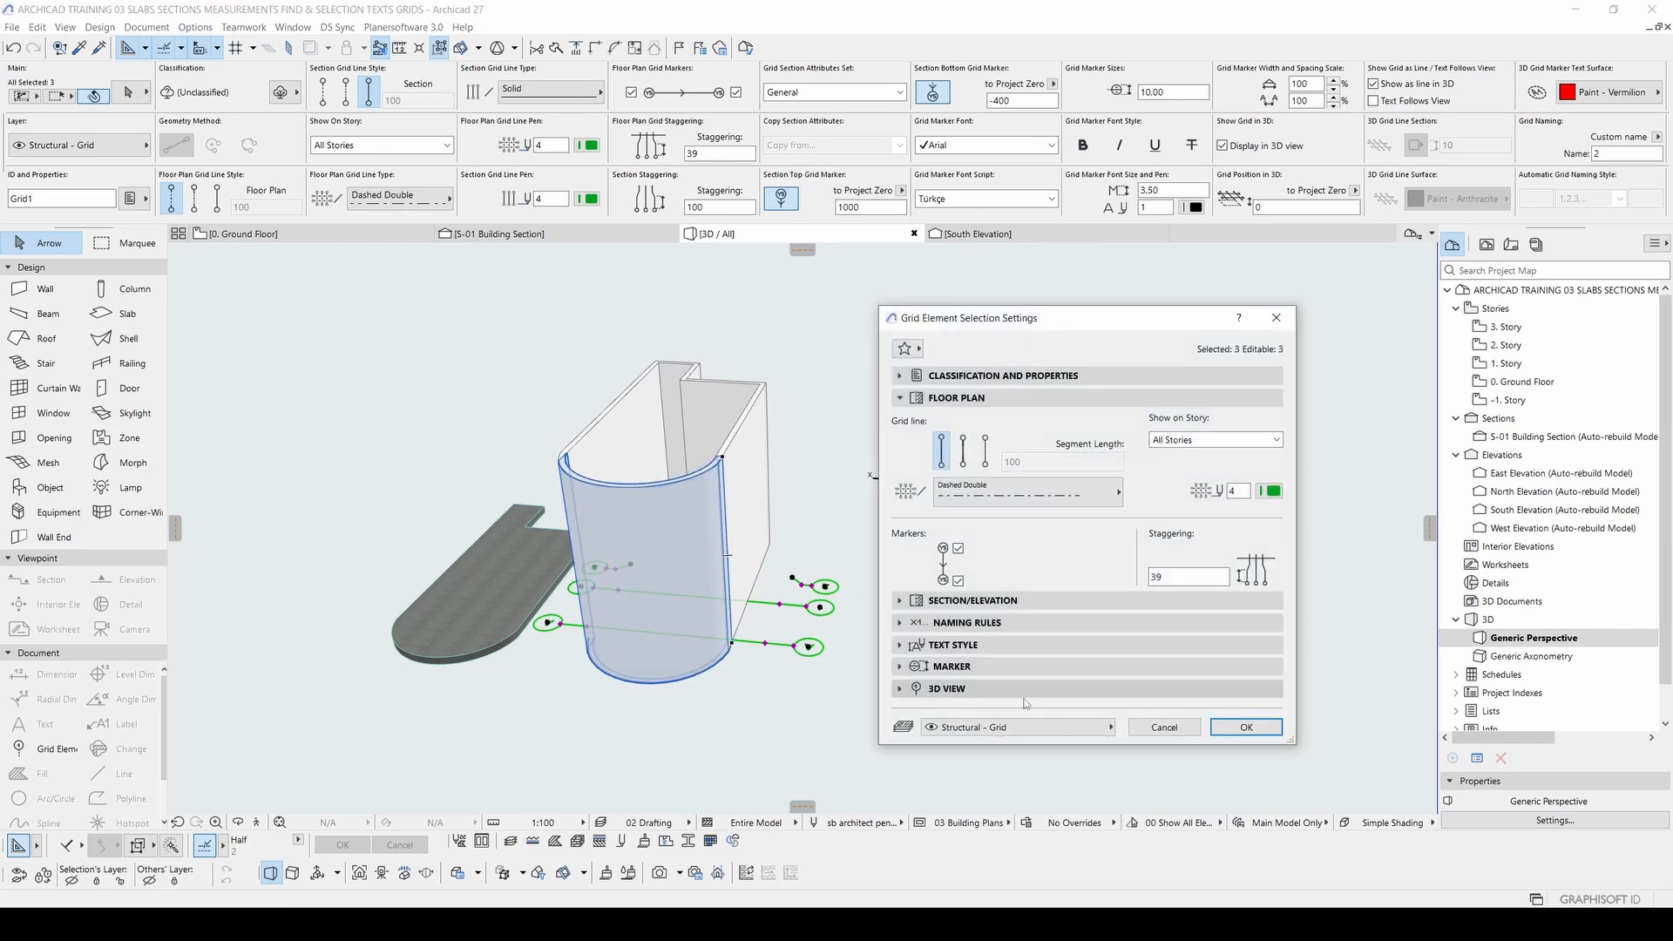
{"action": "left_click_drag", "start_coordinate": [1024, 328], "coordinate": [960, 273]}
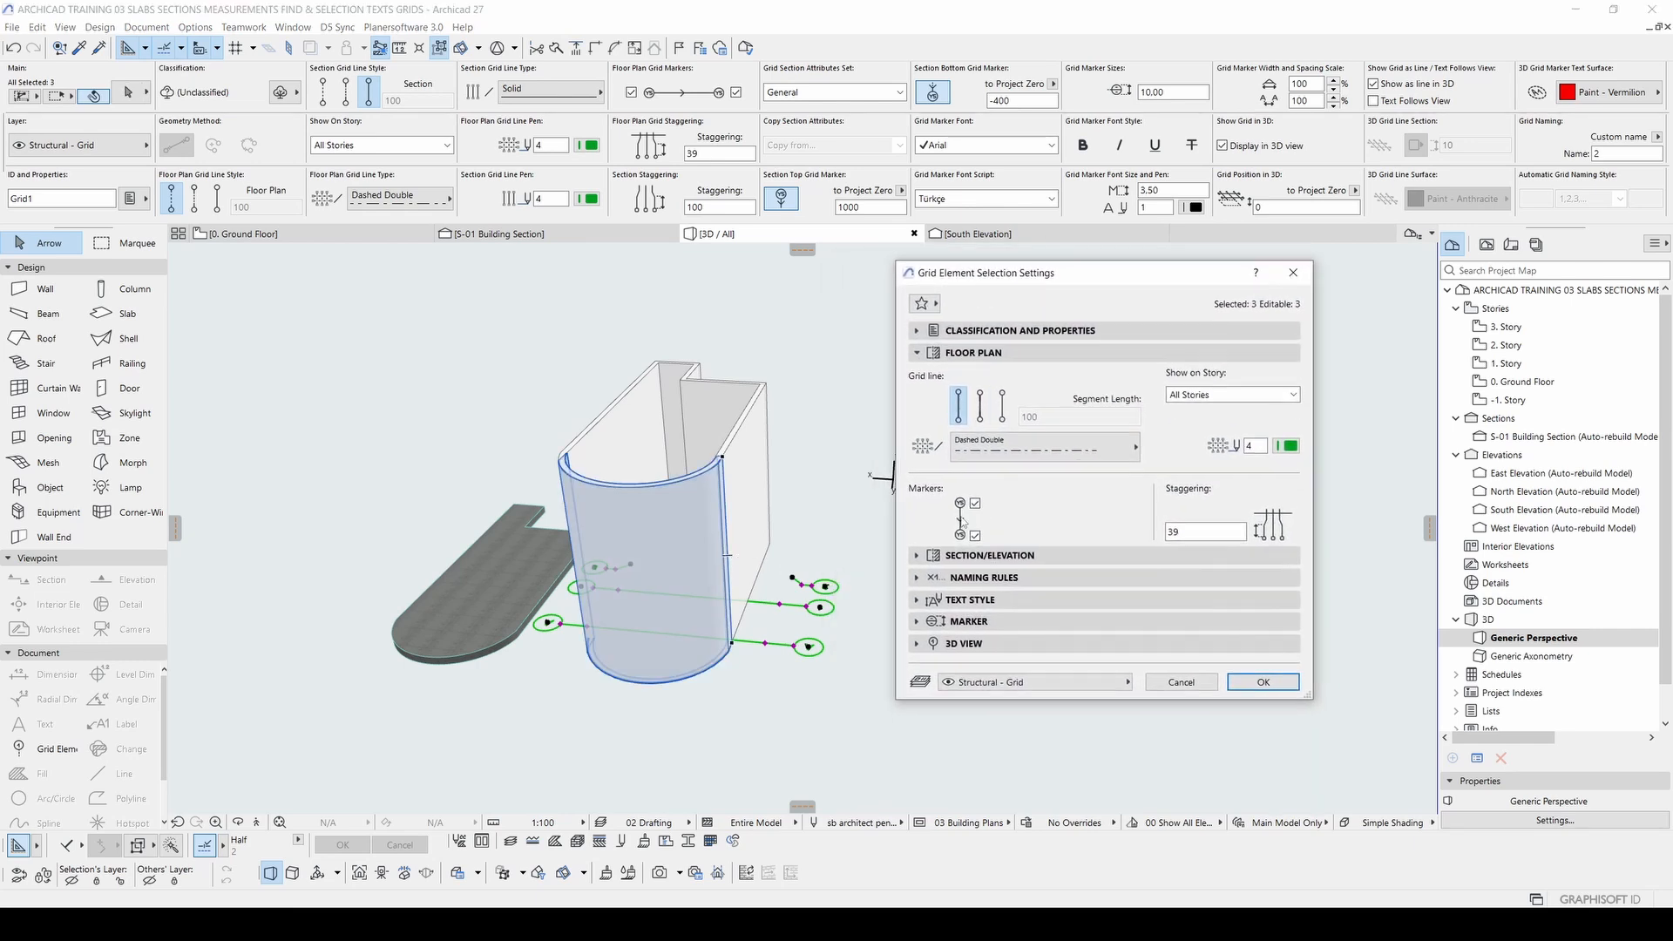
{"action": "left_click", "coordinate": [939, 645]}
{"action": "left_click", "coordinate": [913, 673]}
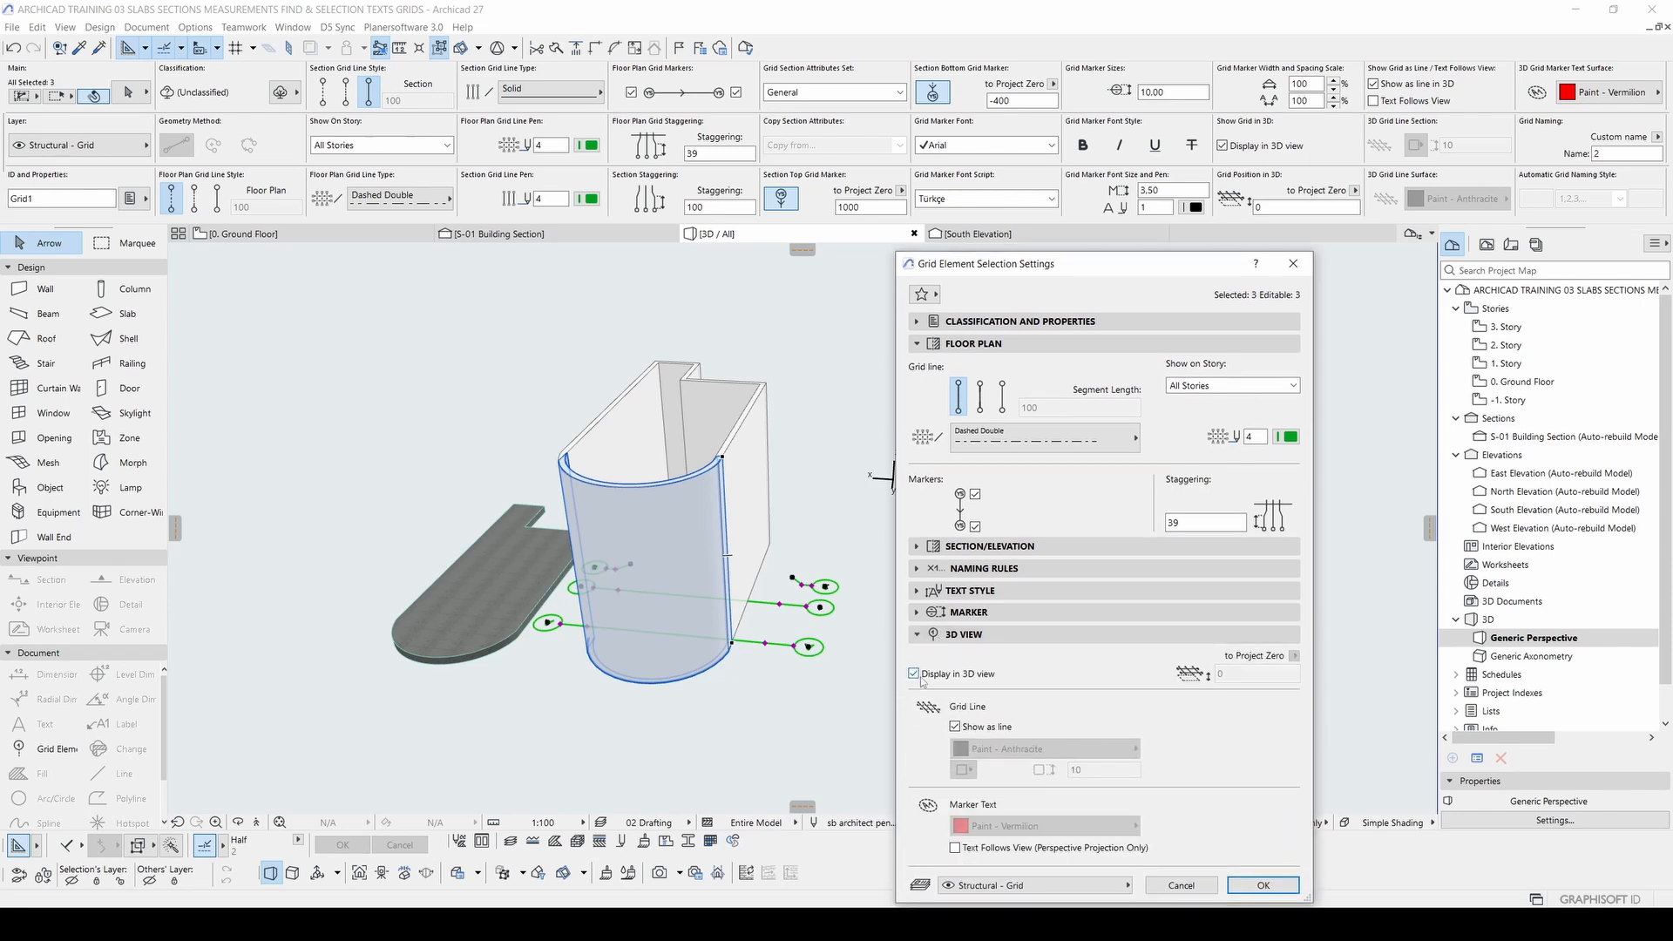
{"action": "left_click", "coordinate": [1244, 884]}
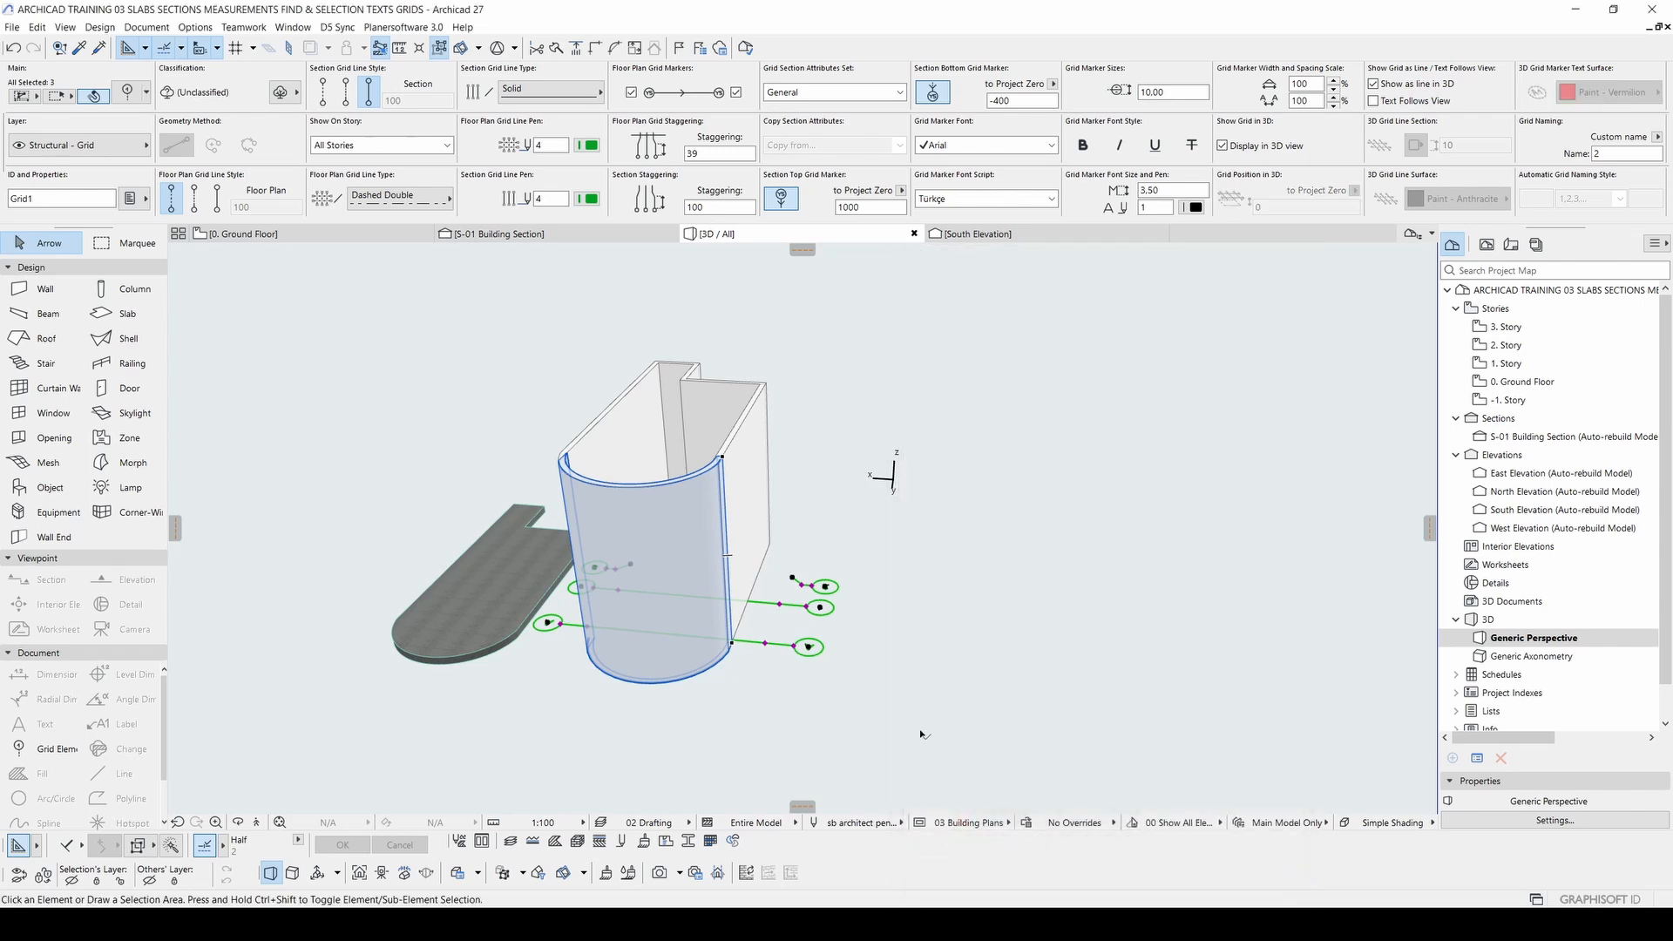
{"action": "left_click", "coordinate": [903, 724]}
Step: Return to the ground floor plan, select all three grid lines and look through the available floor plan line pens
{"action": "key", "text": "F2"}
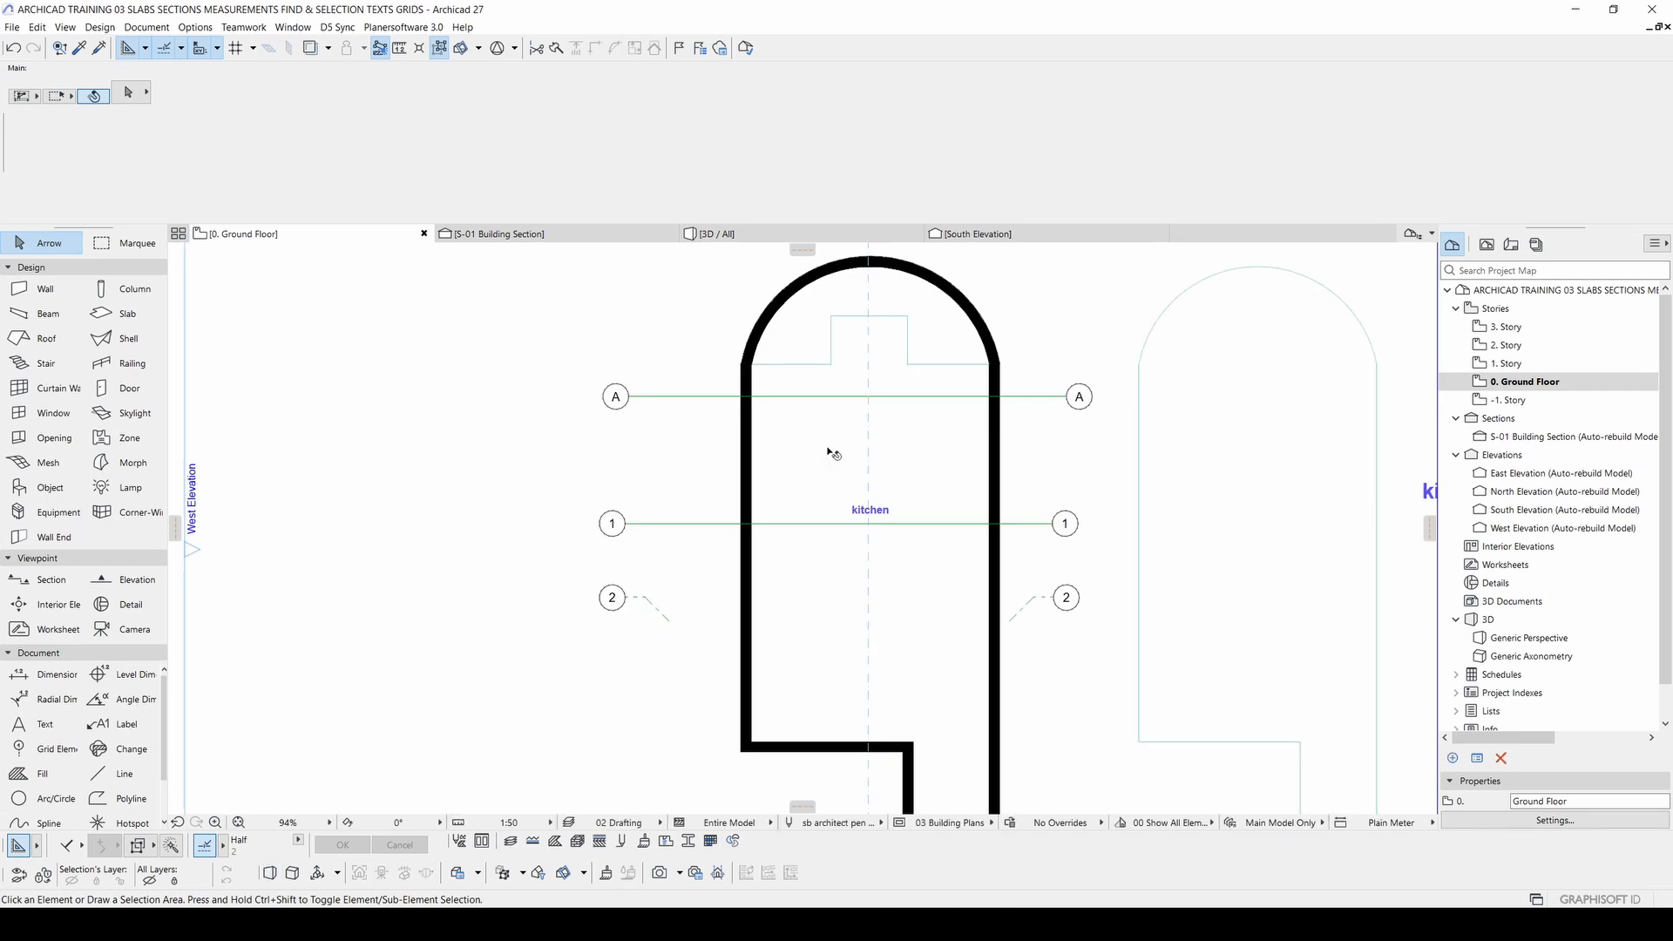
{"action": "left_click_drag", "start_coordinate": [663, 697], "coordinate": [541, 366]}
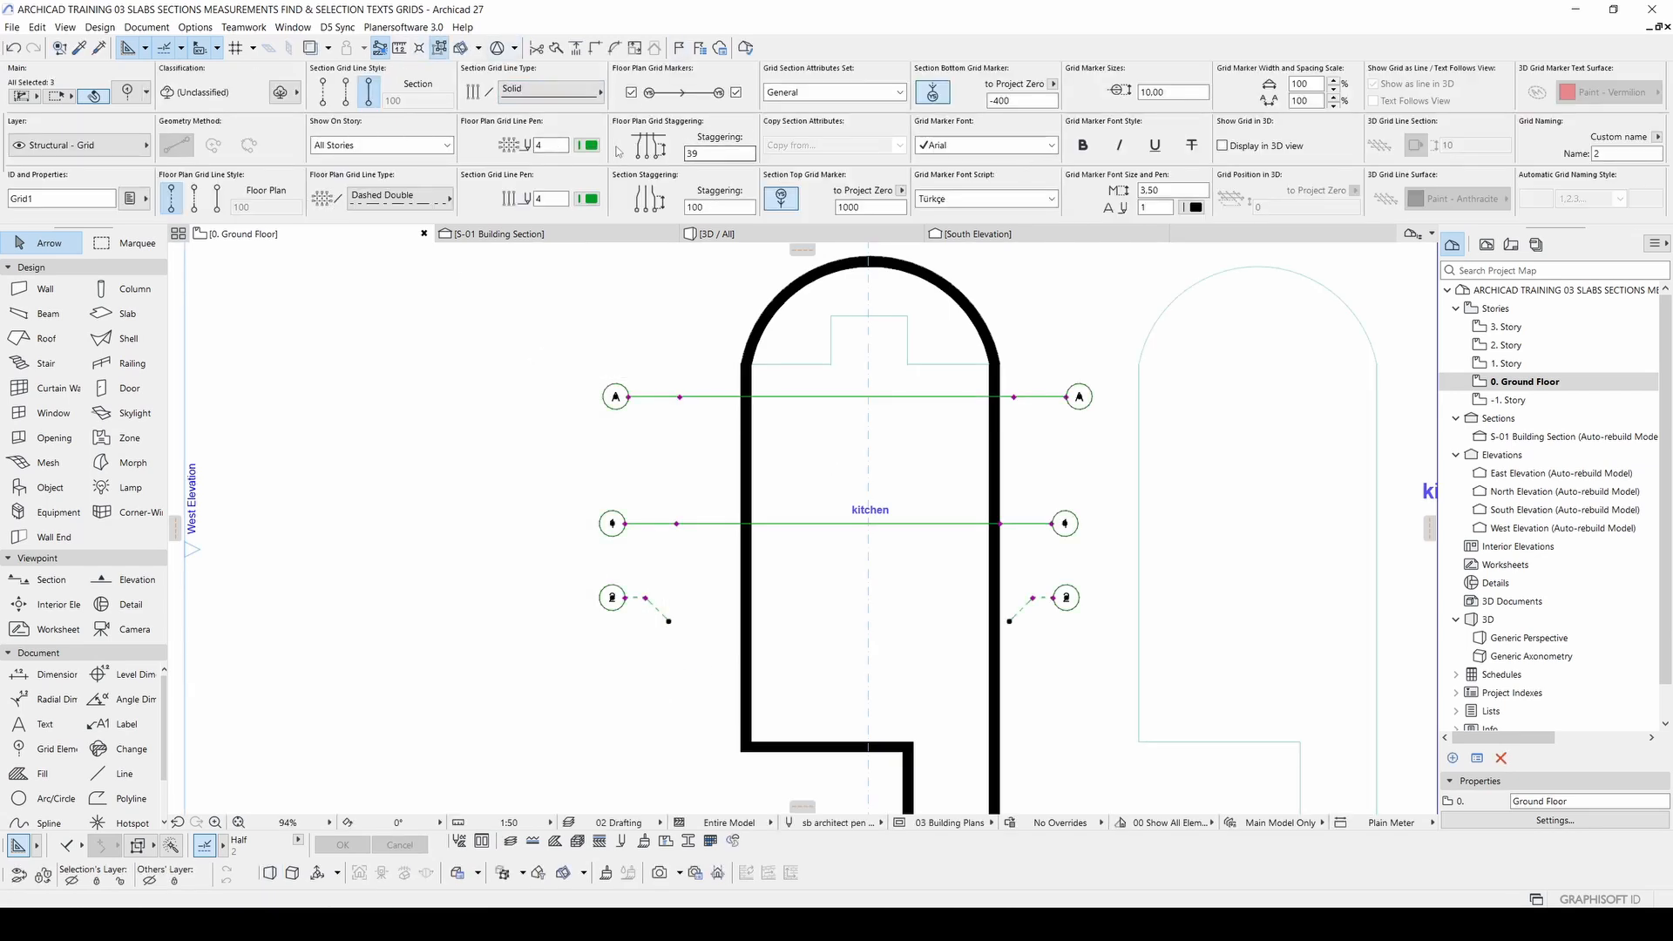
{"action": "left_click", "coordinate": [566, 146]}
{"action": "left_click", "coordinate": [591, 148]}
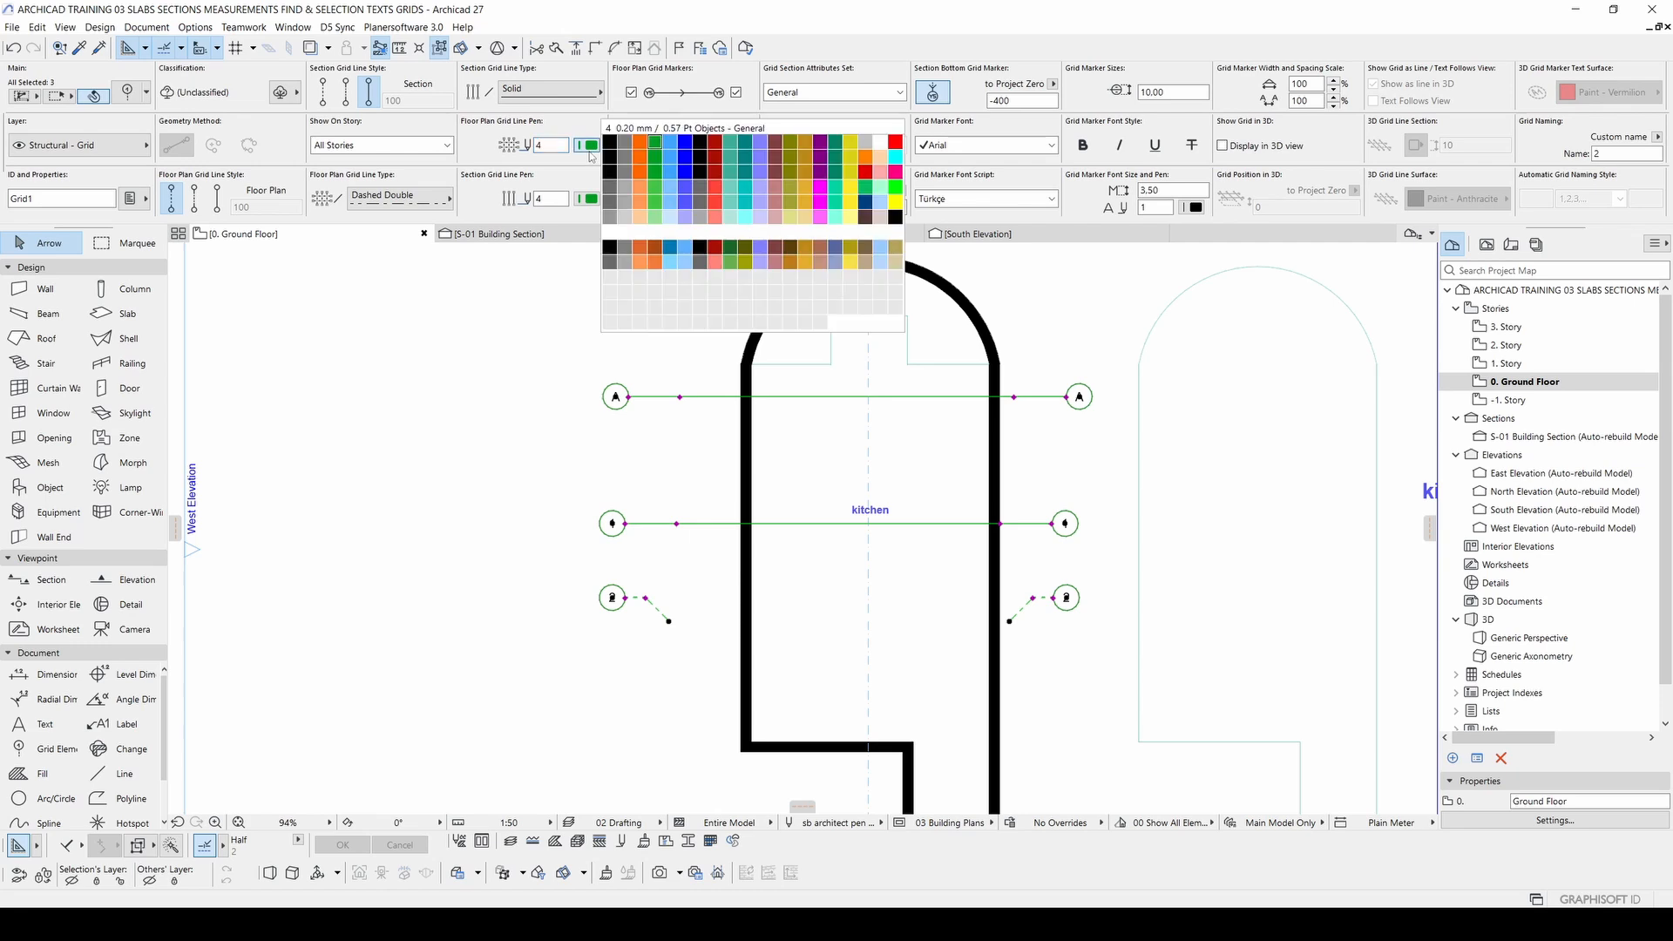
{"action": "left_click", "coordinate": [560, 149]}
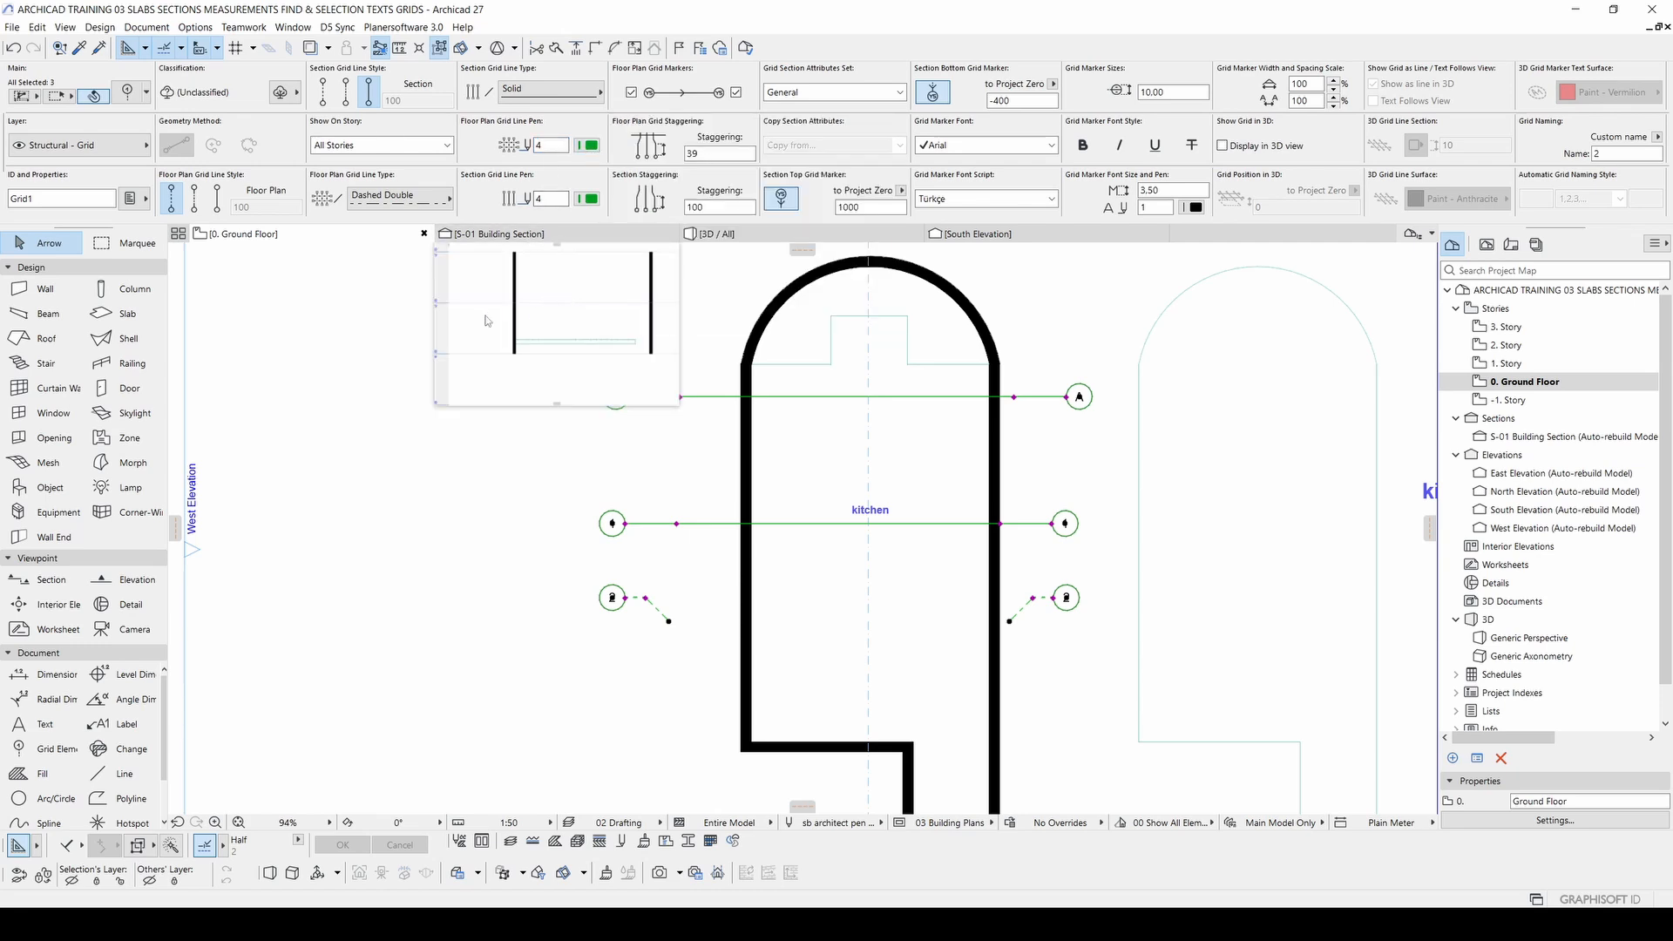
Step: Look through the floor plan and section/elevation settings of the three selected grid lines, close the settings and deselect them
{"action": "middle_click_drag", "start_coordinate": [322, 385], "coordinate": [348, 404]}
{"action": "key", "text": "ctrl+t"}
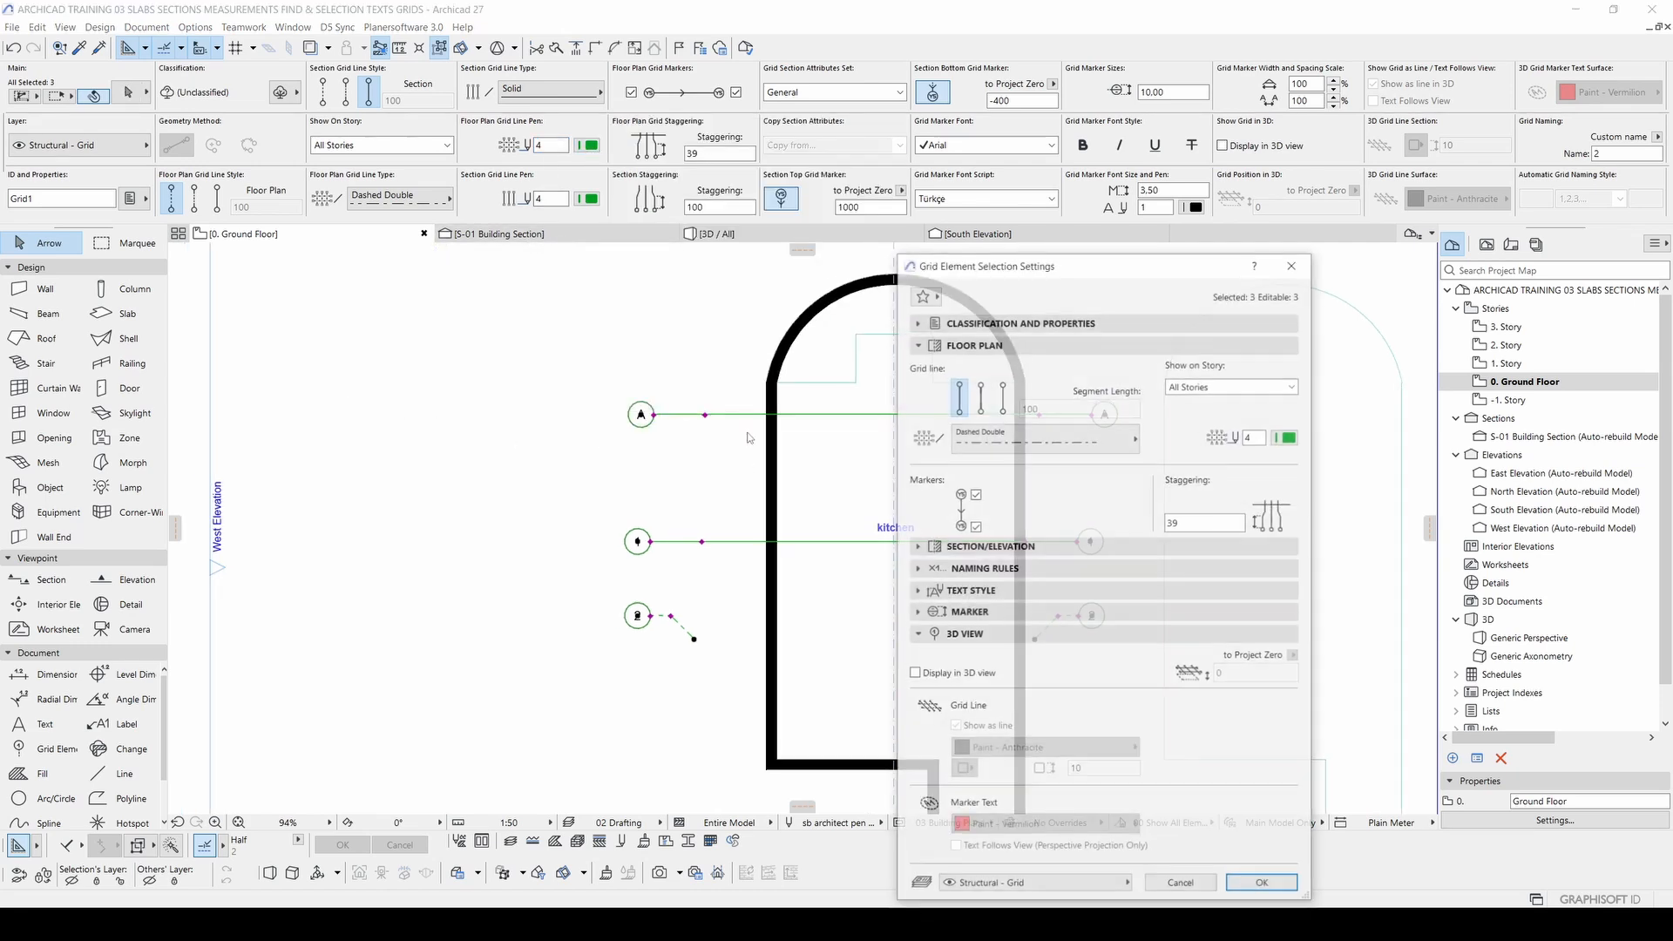
{"action": "left_click_drag", "start_coordinate": [997, 268], "coordinate": [810, 172]}
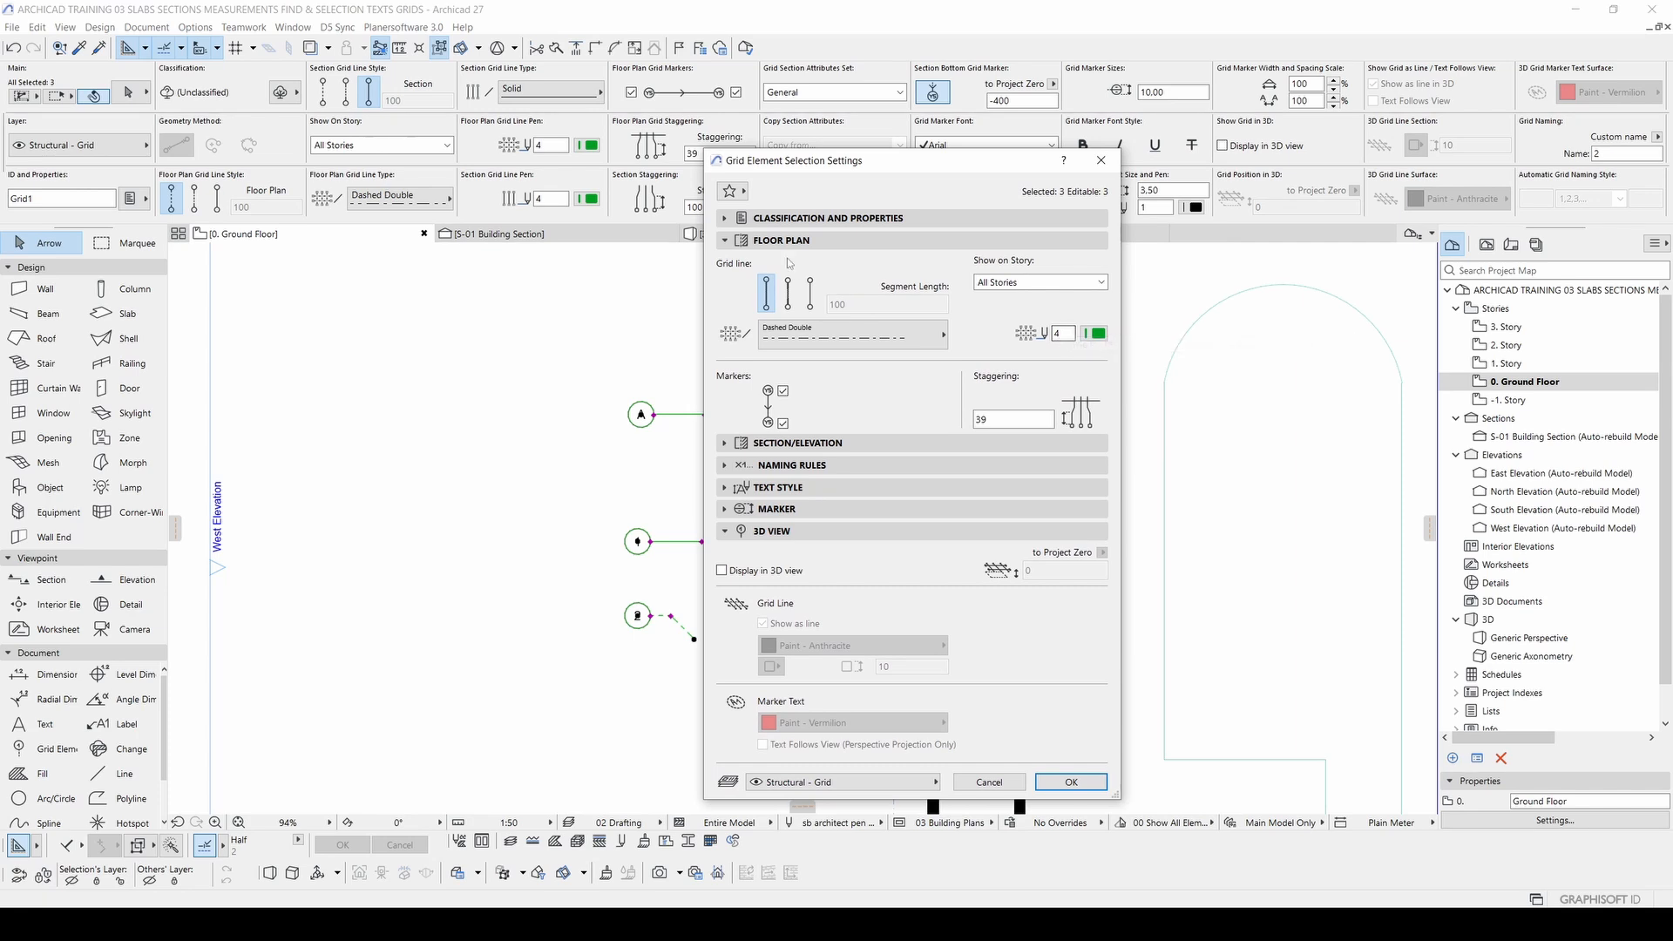
{"action": "left_click", "coordinate": [740, 242]}
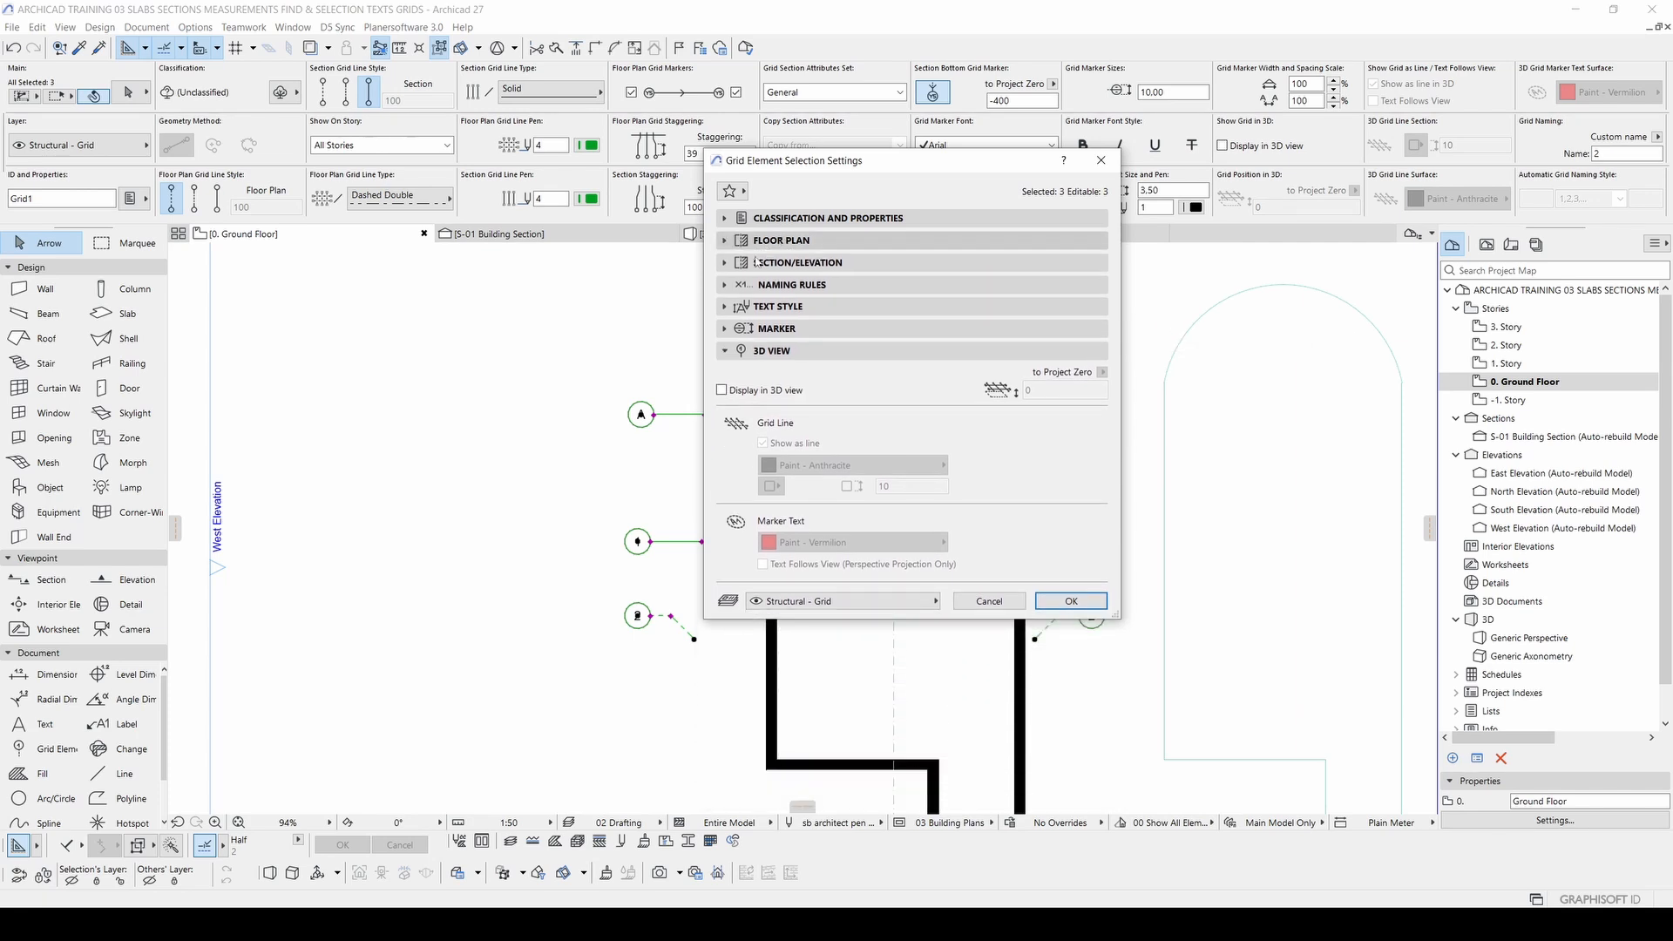
{"action": "left_click", "coordinate": [778, 263]}
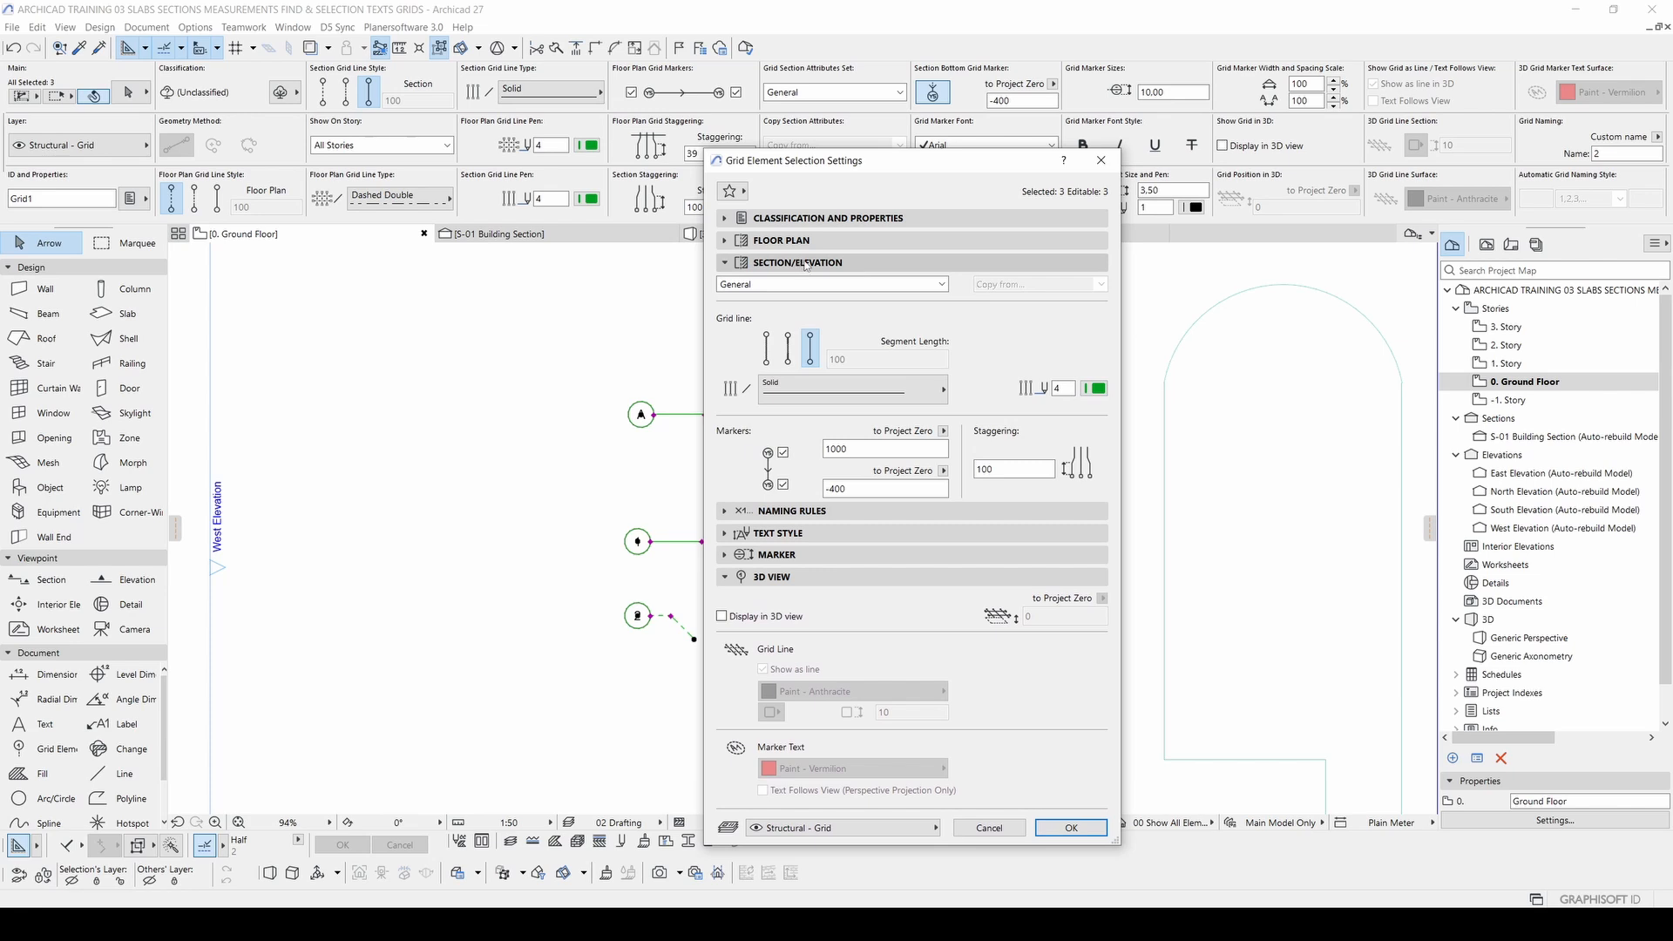
{"action": "double_click", "coordinate": [1063, 387]}
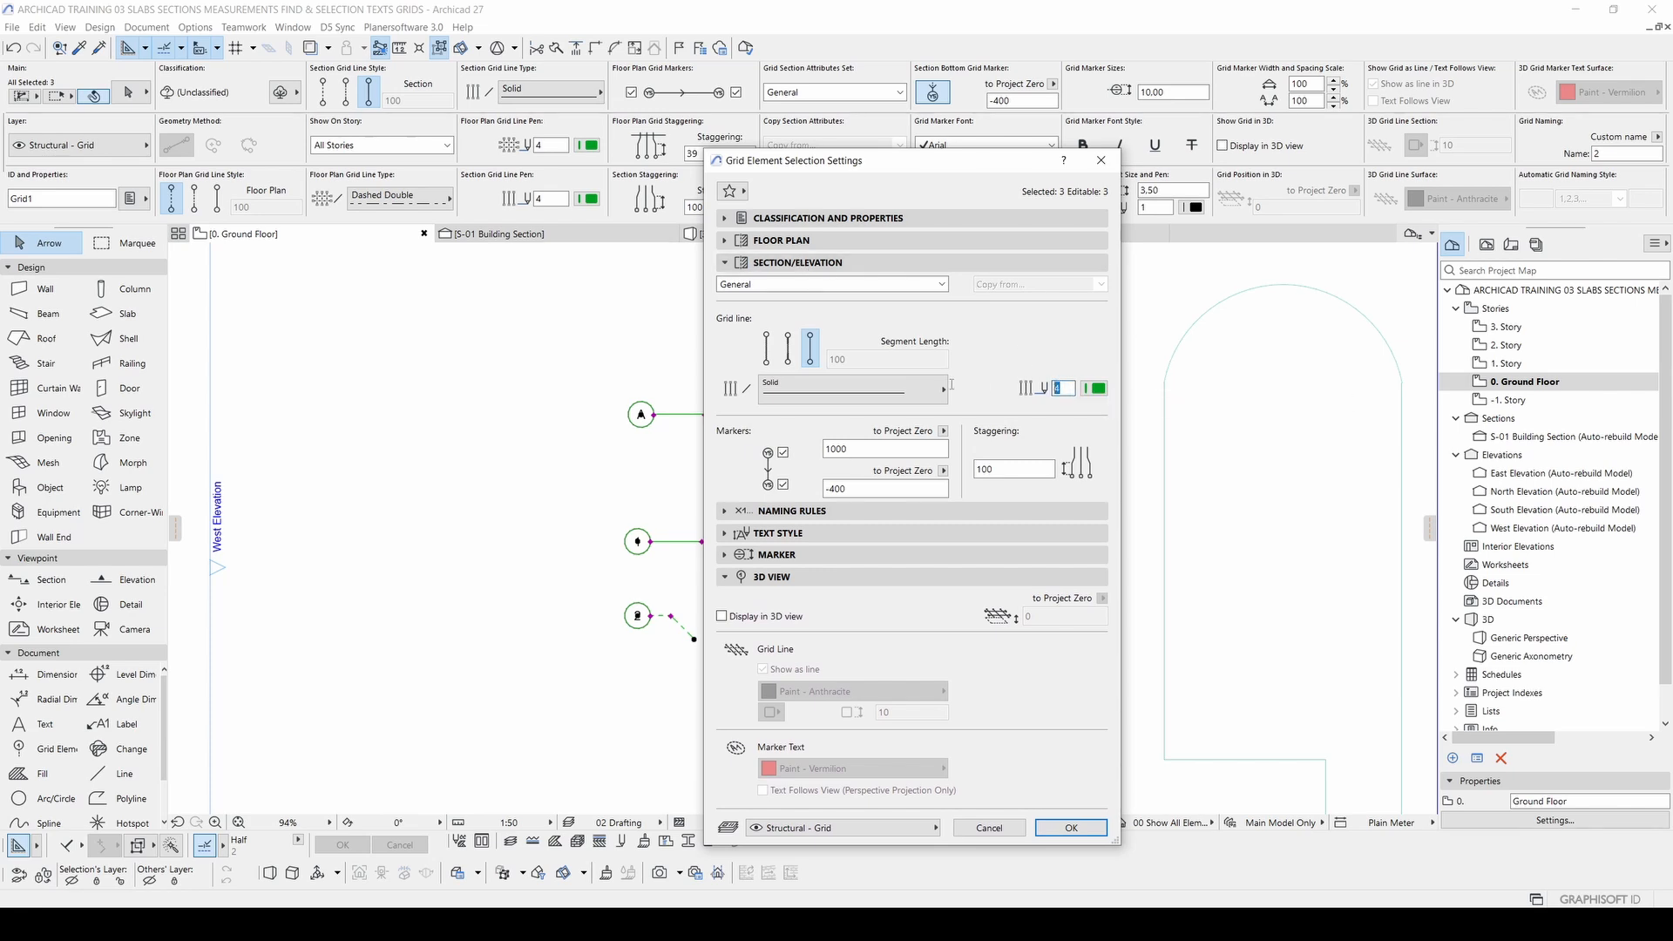
{"action": "key", "text": "Return"}
{"action": "middle_click_drag", "start_coordinate": [950, 554], "coordinate": [874, 546]}
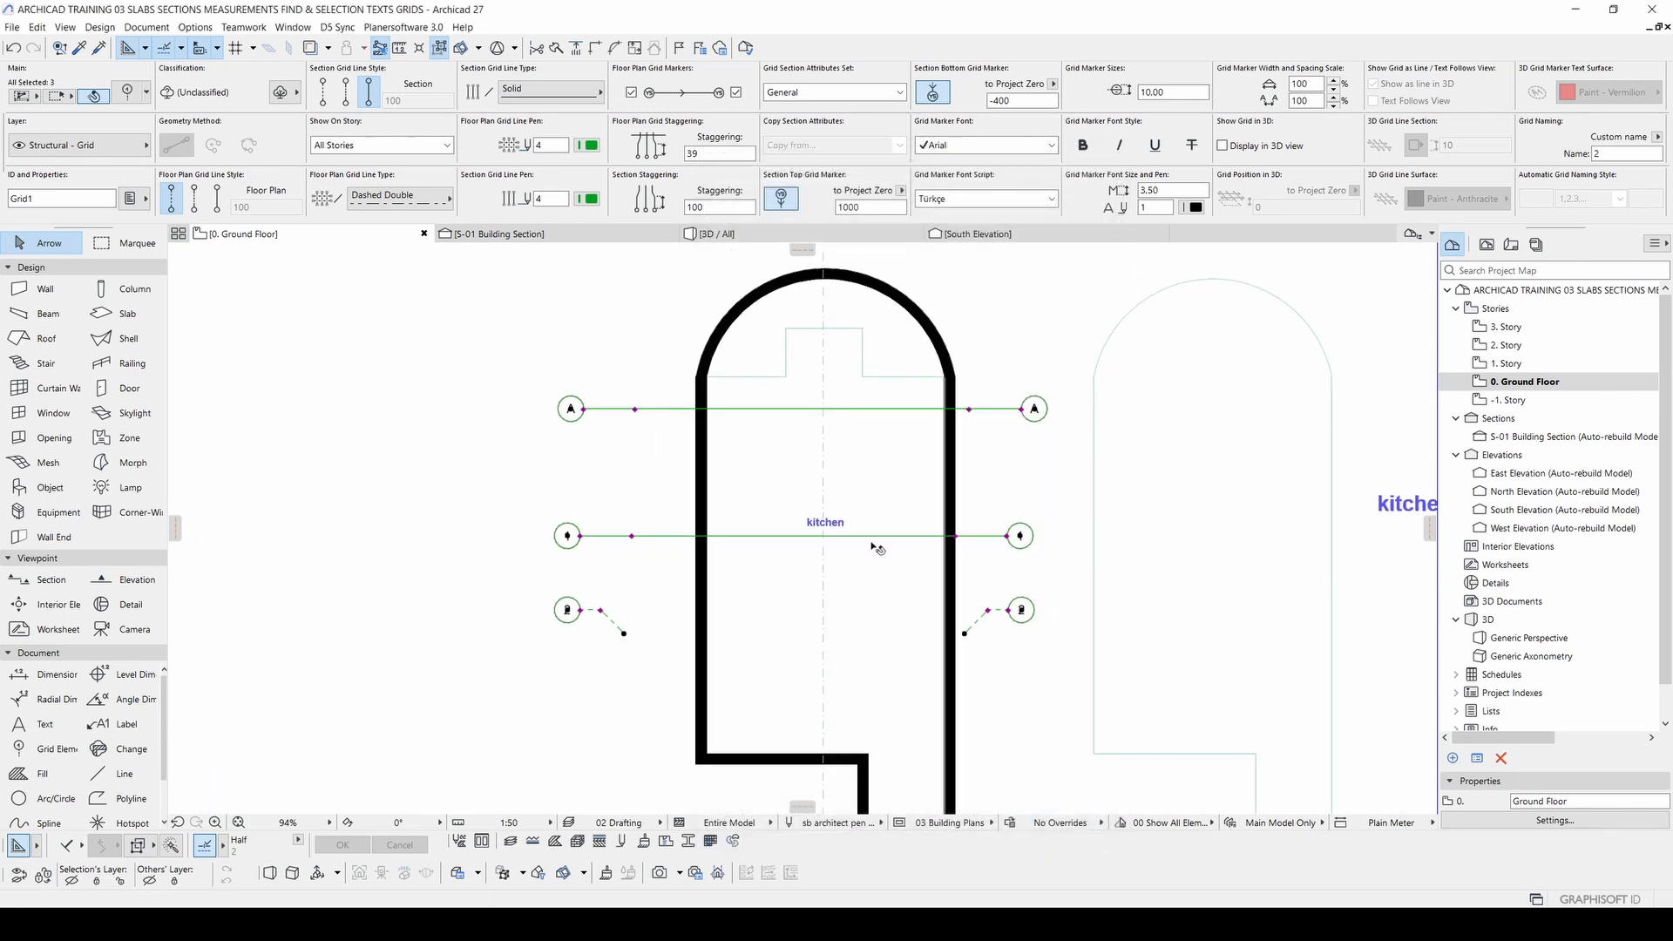
{"action": "key", "text": "Escape"}
Step: Open the S-01 Building Section from its marker on the plan and select all three grid lines there
{"action": "scroll", "coordinate": [767, 536], "scroll_direction": "down", "scroll_amount": 4}
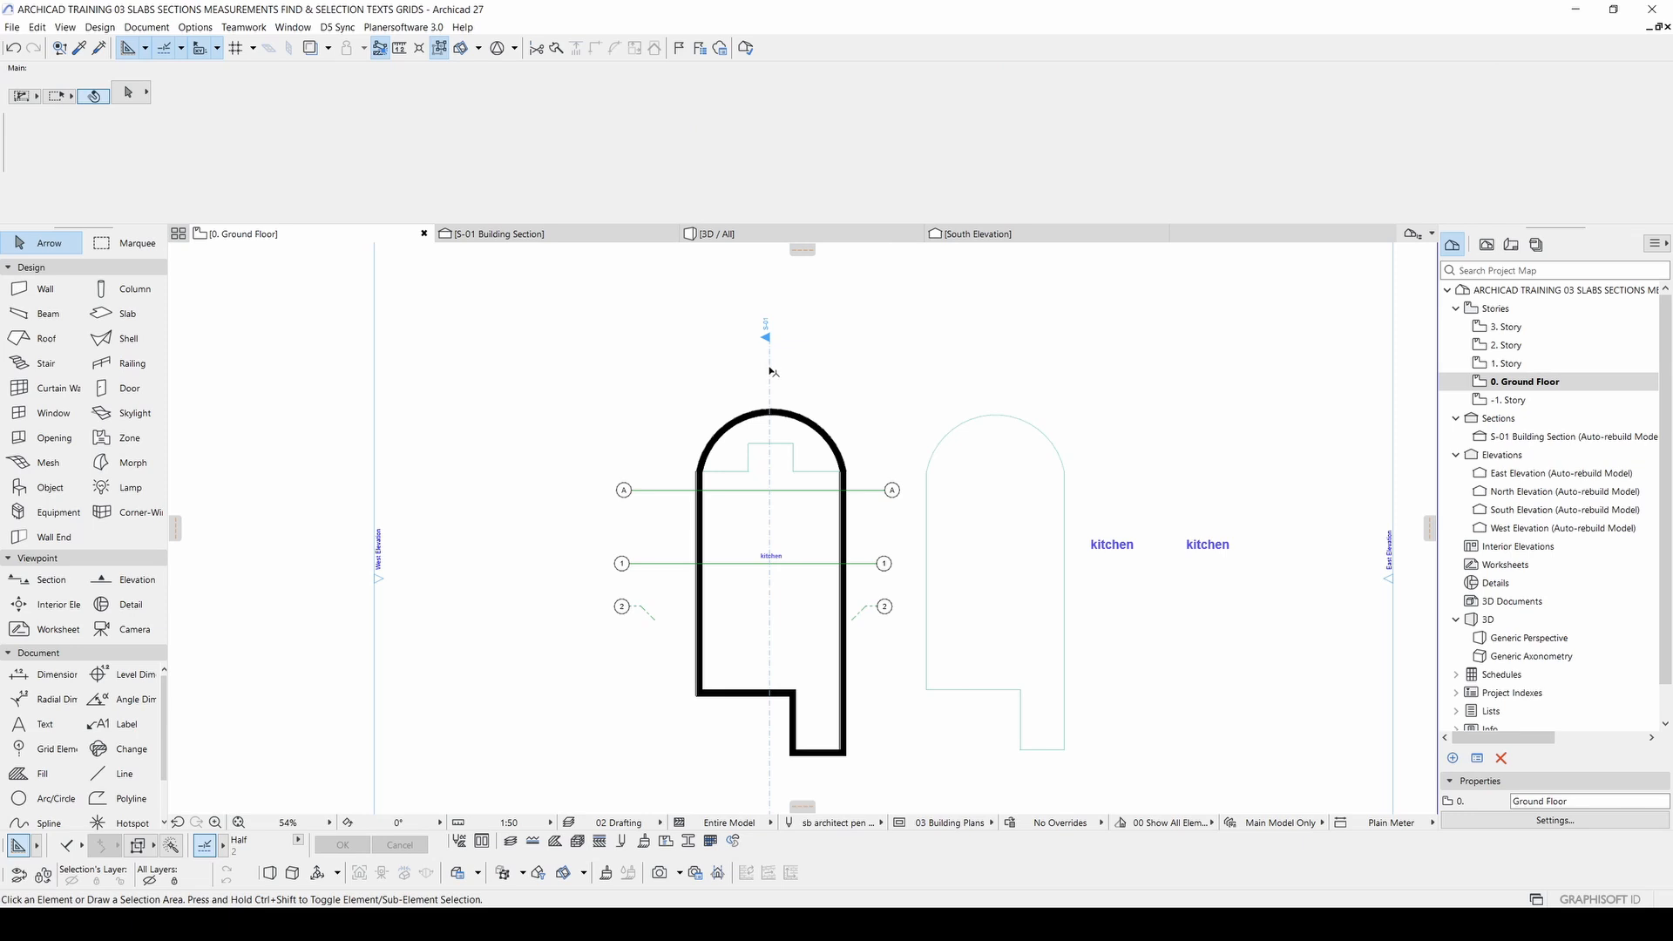
{"action": "left_click", "coordinate": [771, 372]}
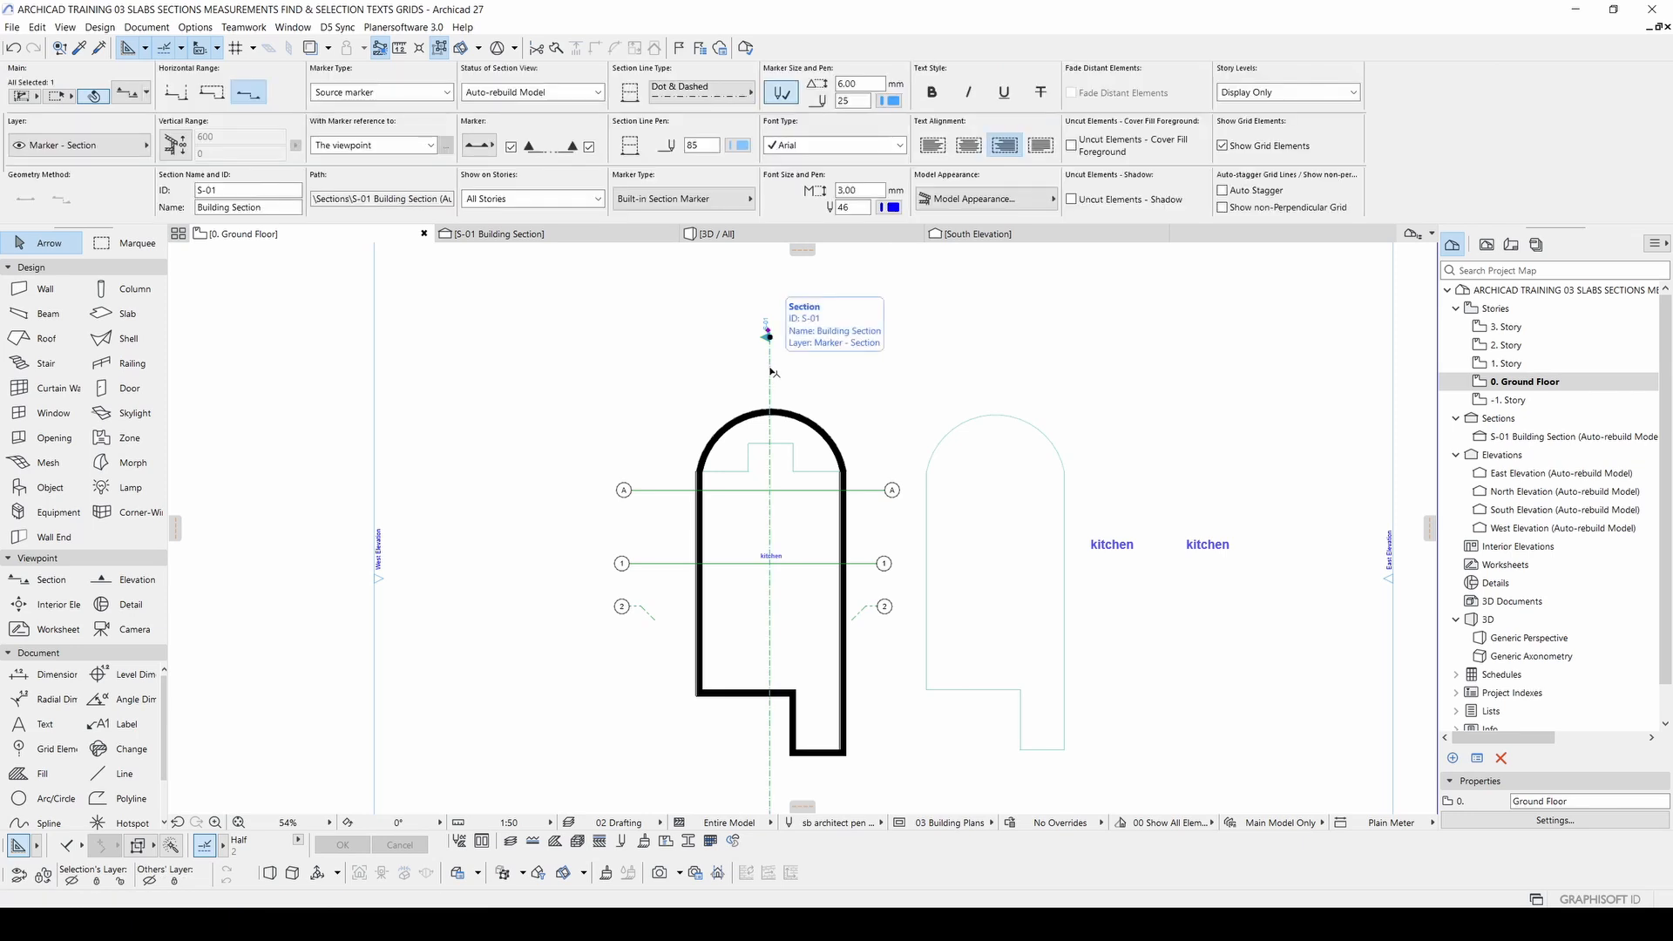
{"action": "right_click", "coordinate": [830, 373]}
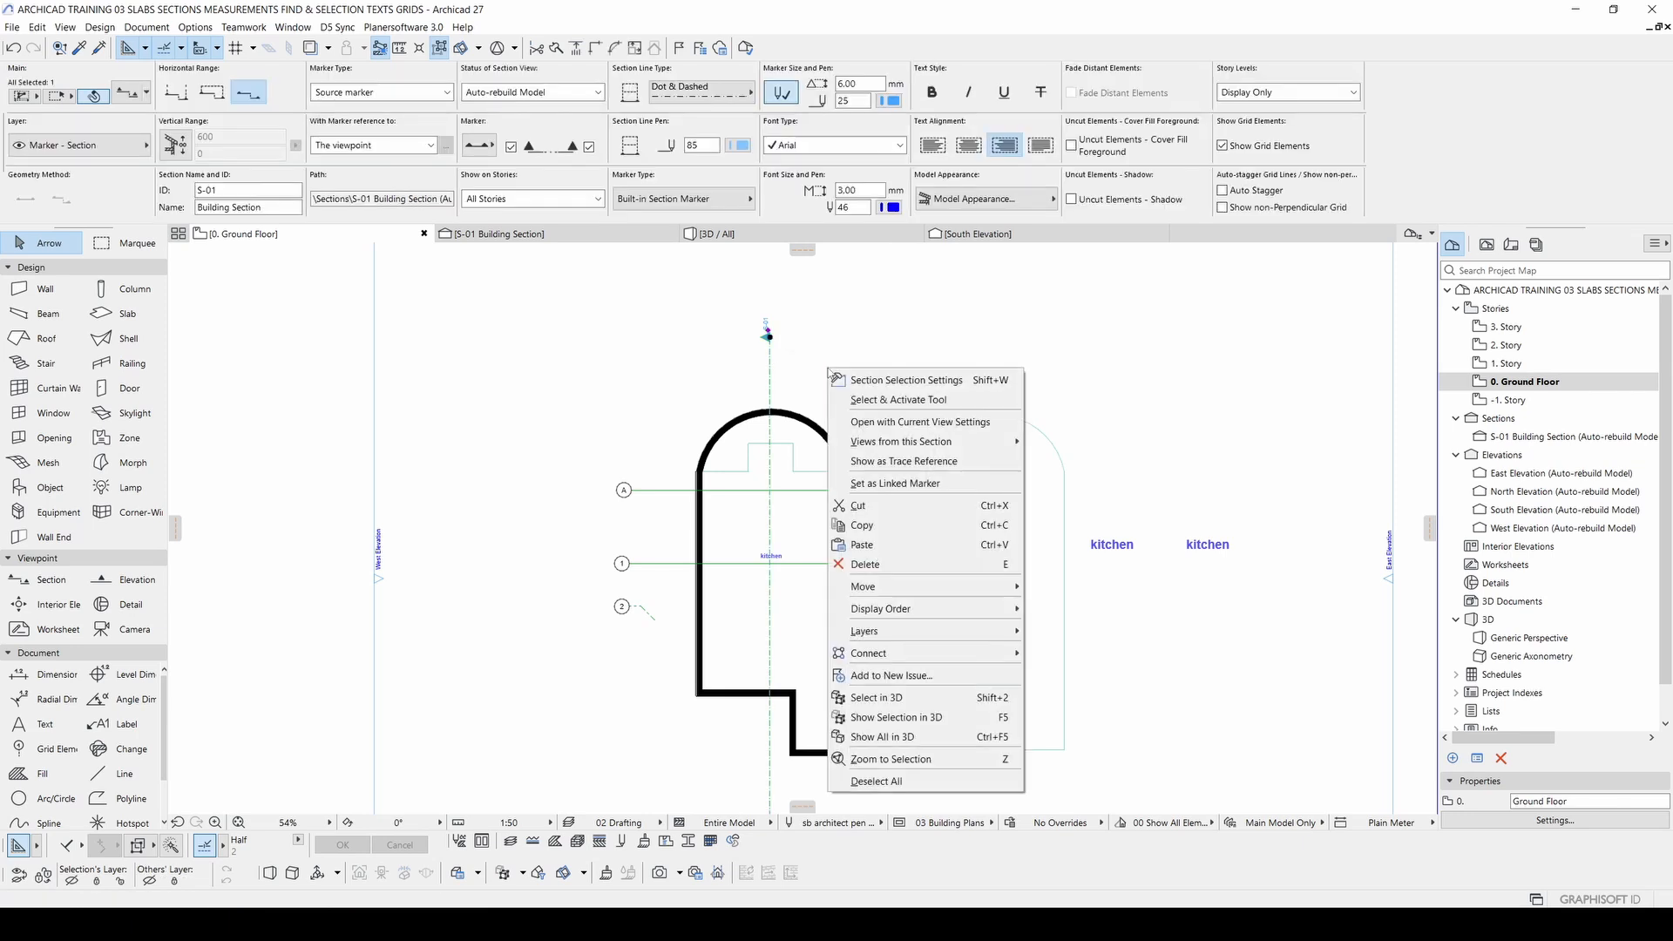
{"action": "left_click", "coordinate": [914, 425]}
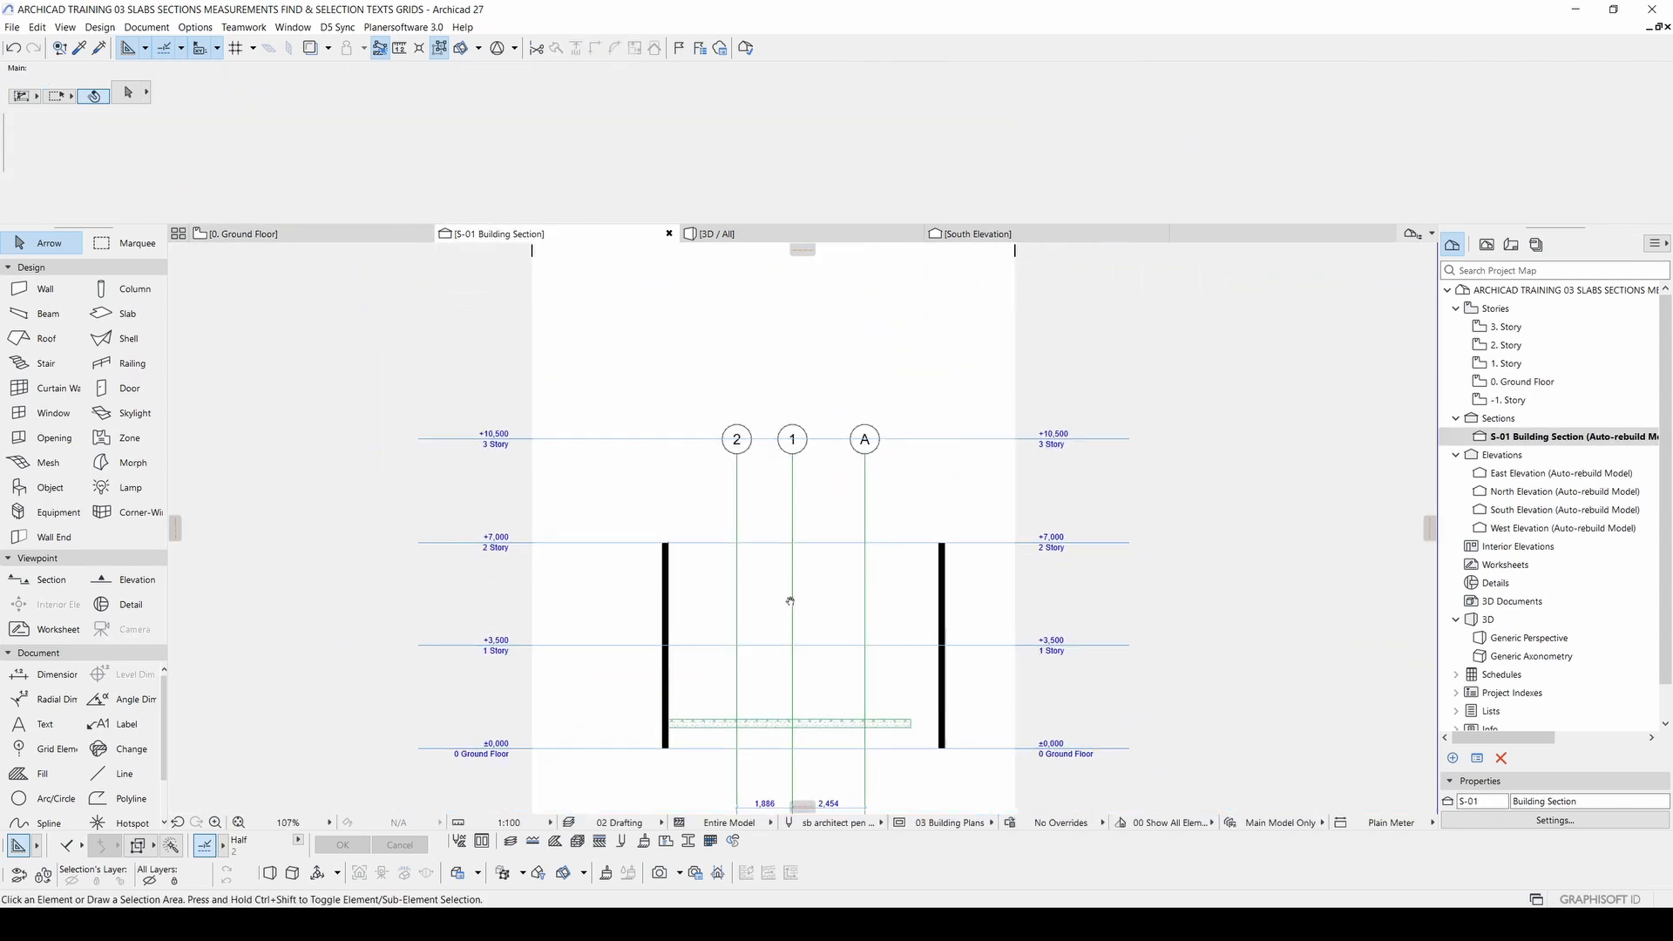
{"action": "left_click", "coordinate": [743, 521]}
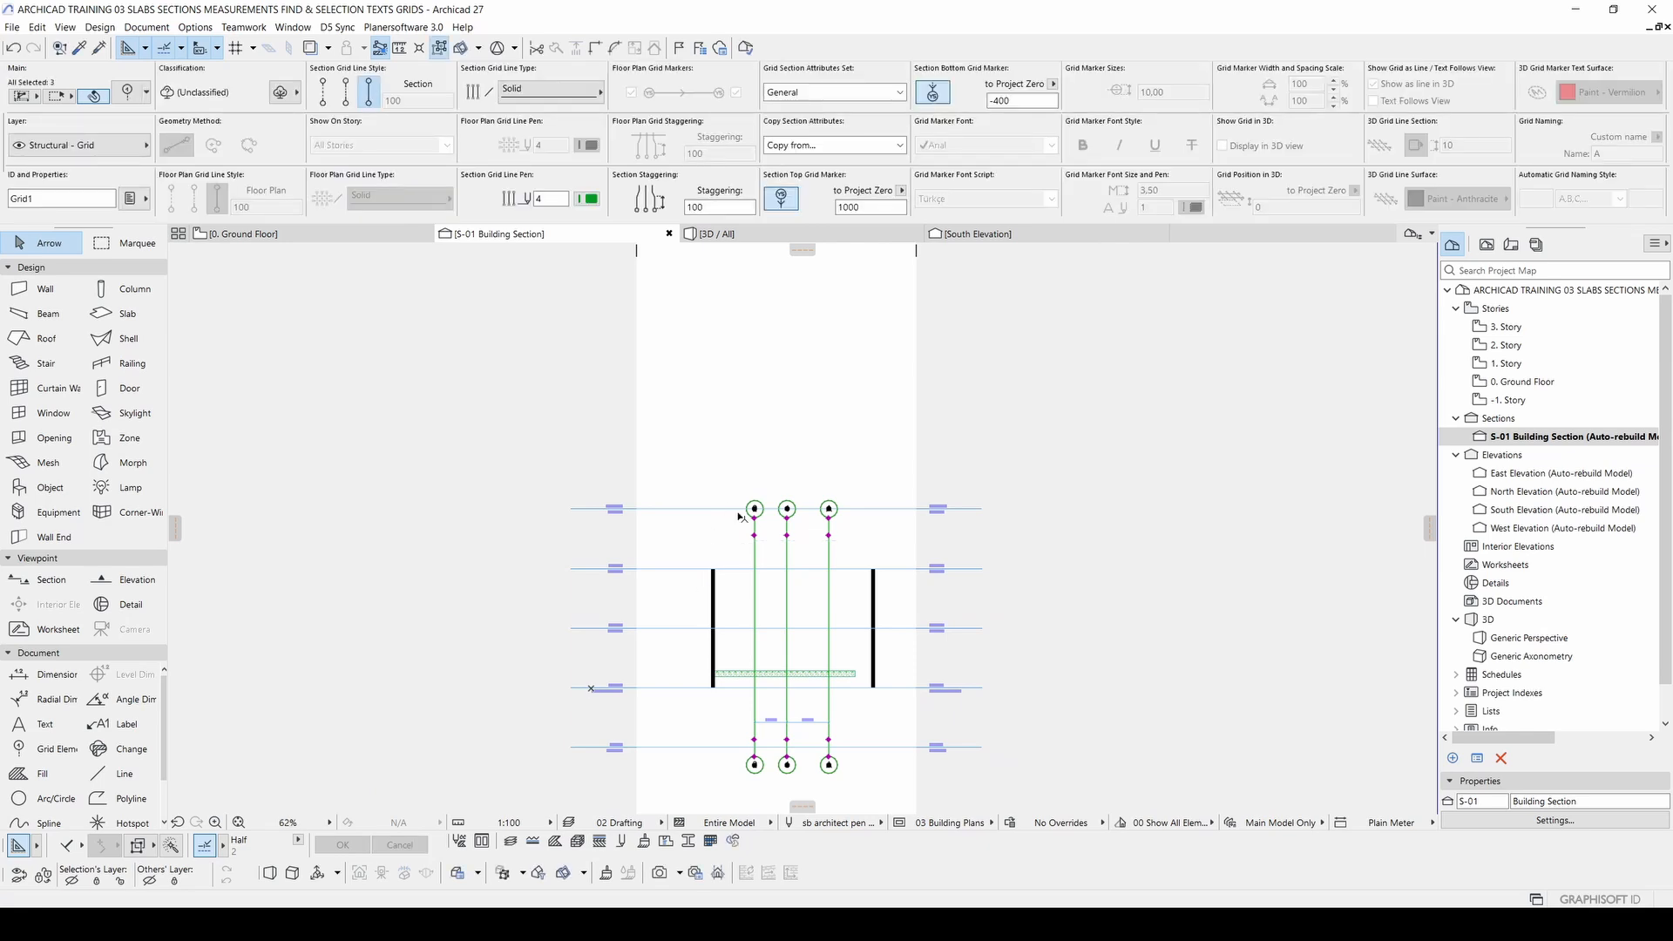
{"action": "scroll", "coordinate": [800, 689], "scroll_direction": "up", "scroll_amount": 5}
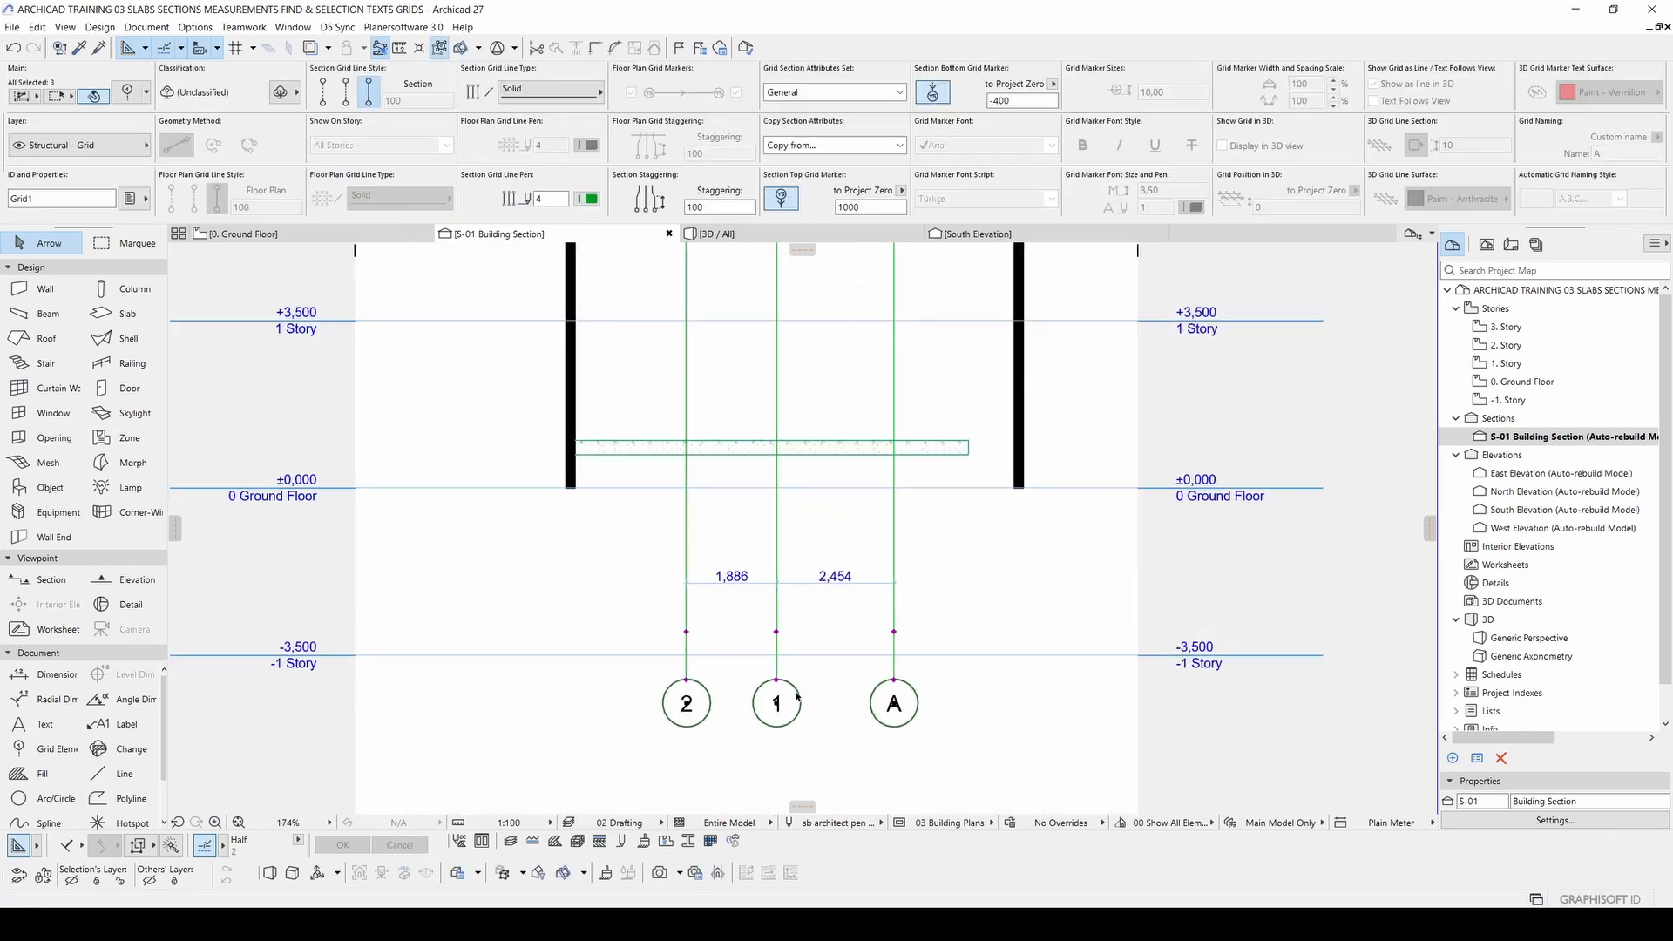
{"action": "scroll", "coordinate": [796, 694], "scroll_direction": "down", "scroll_amount": 3}
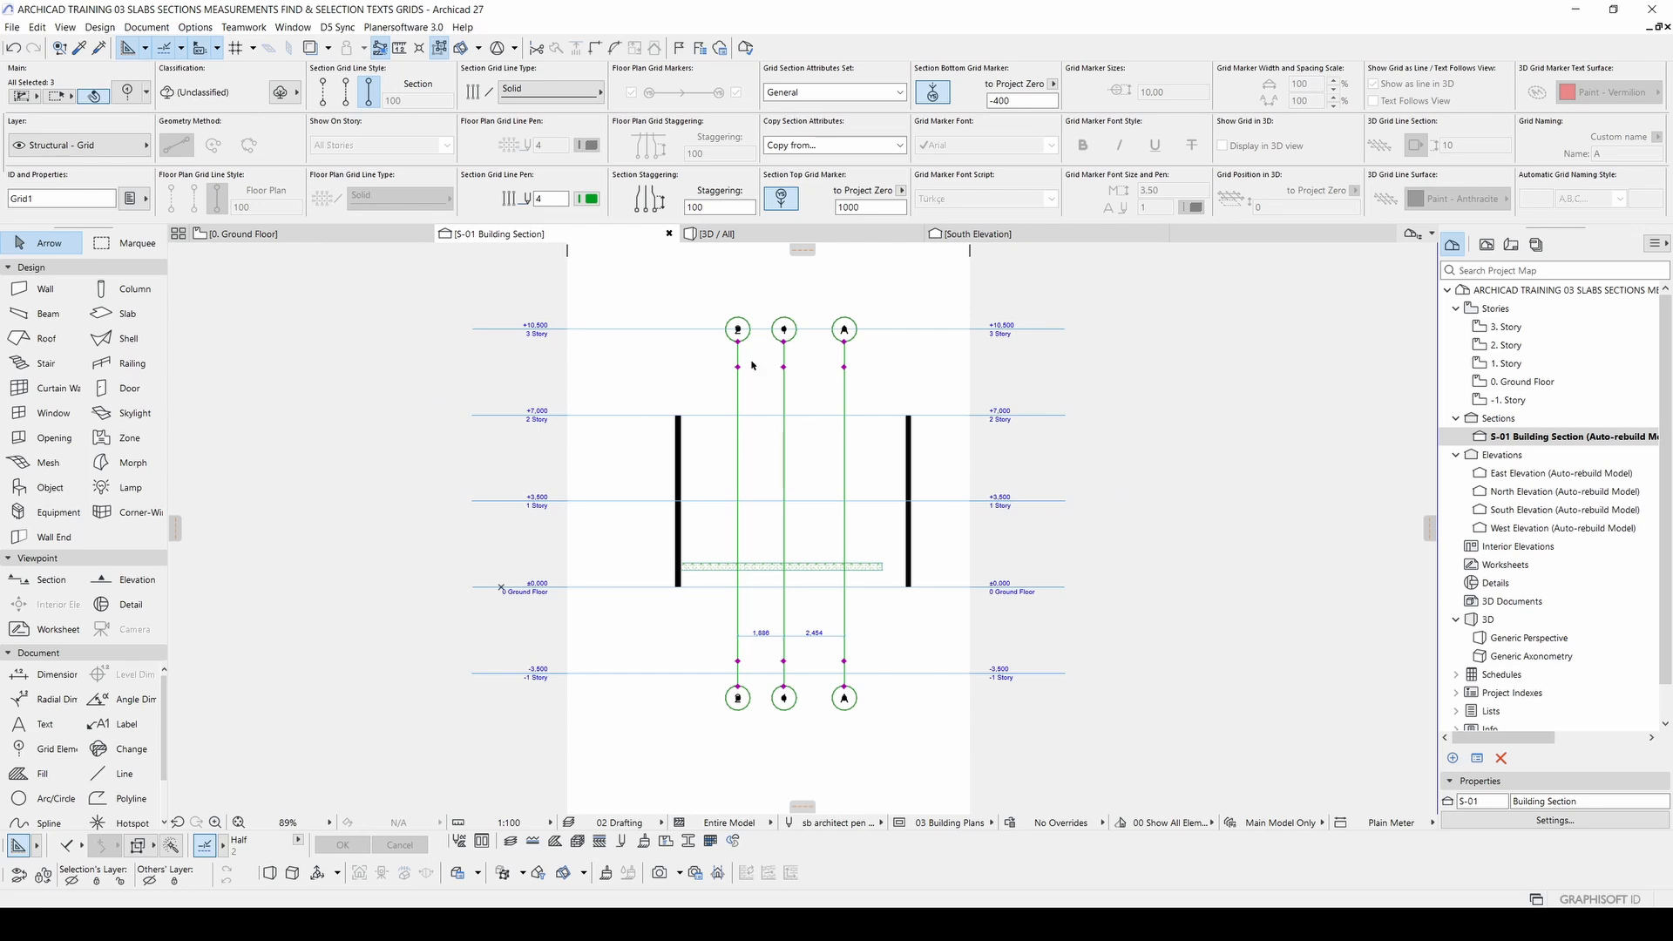
{"action": "scroll", "coordinate": [752, 365], "scroll_direction": "up", "scroll_amount": 3}
{"action": "scroll", "coordinate": [852, 346], "scroll_direction": "down", "scroll_amount": 3}
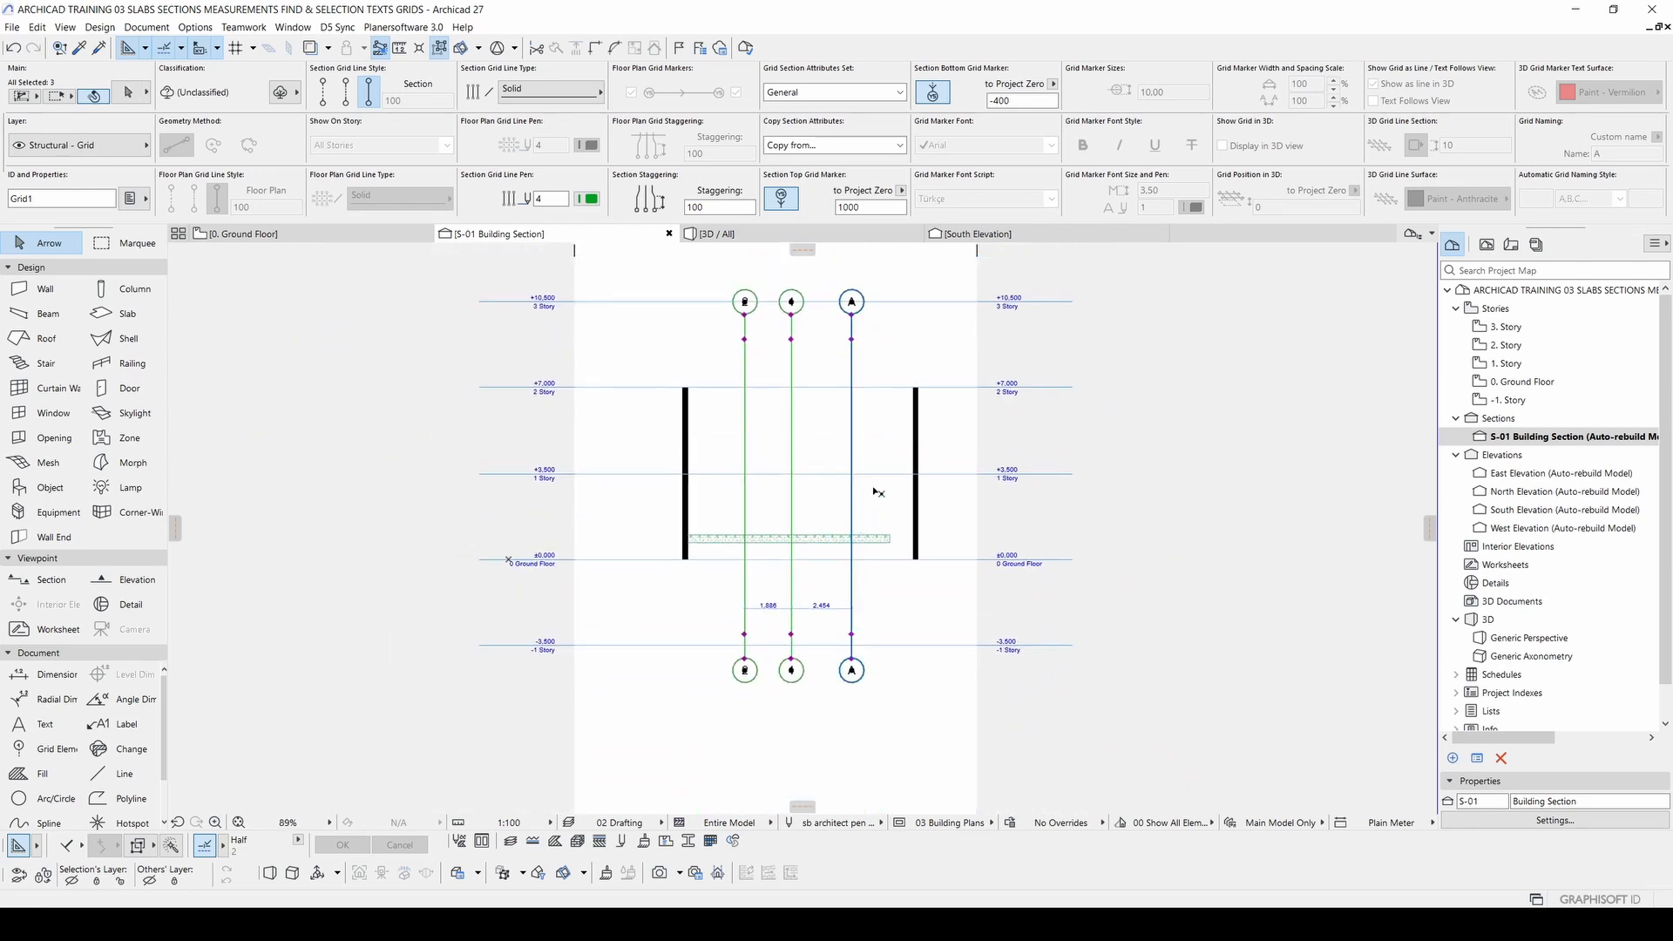
Step: Try the section grid line style that leaves only the markers and their staggering parts for the three grid lines
{"action": "key", "text": "ctrl+t"}
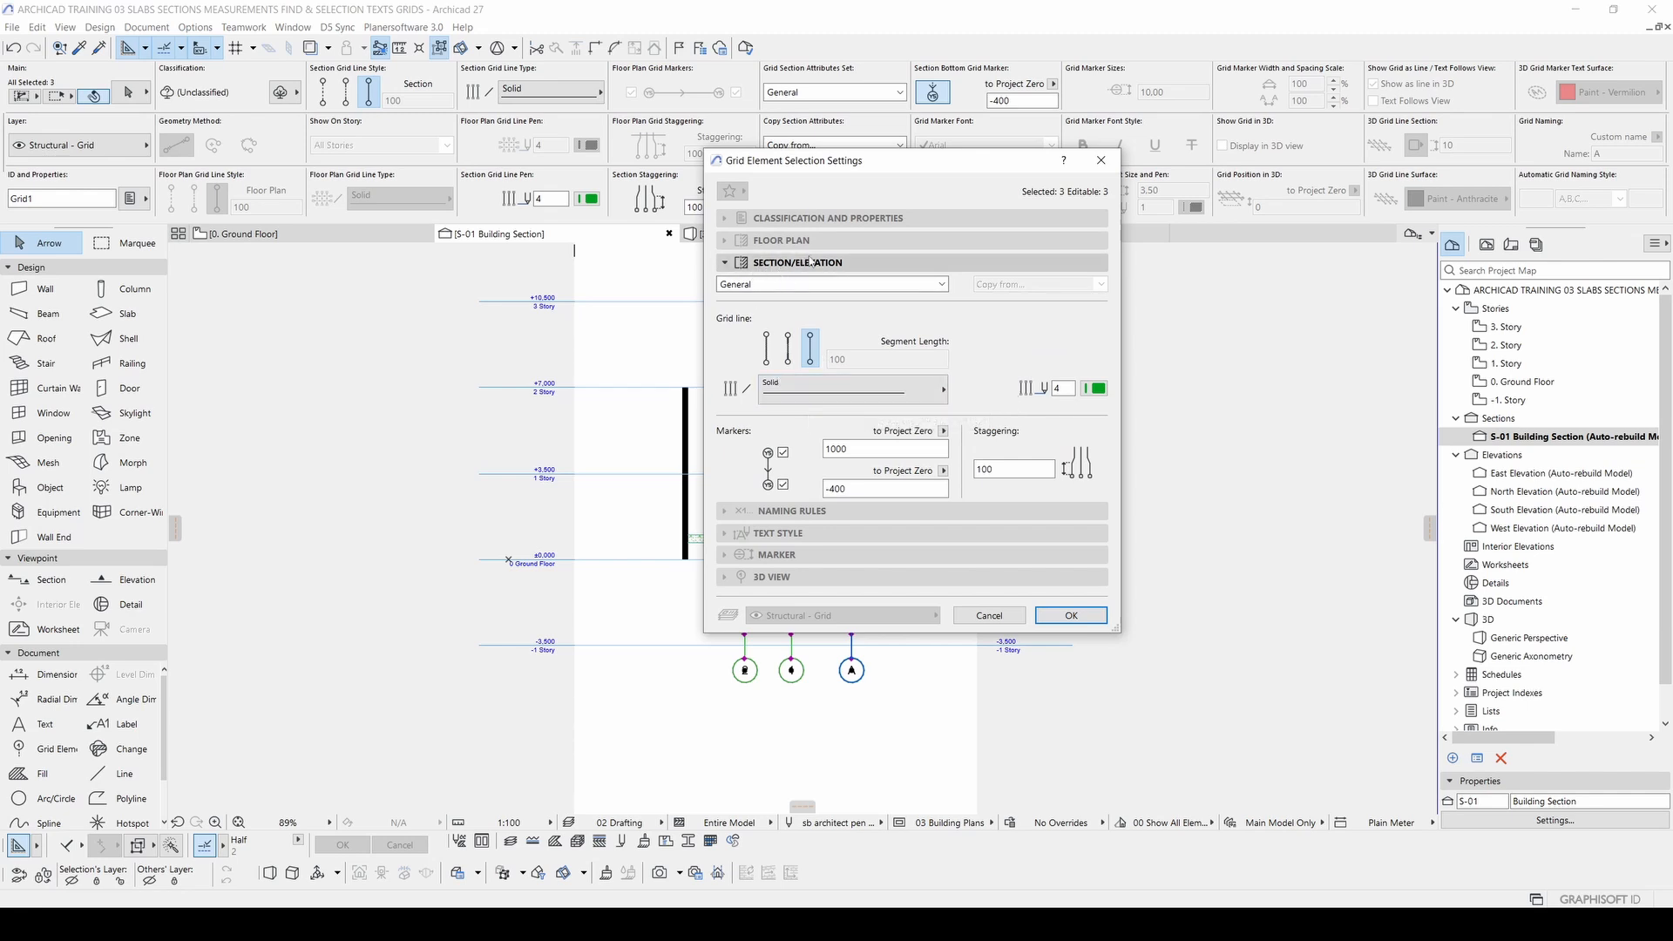
{"action": "left_click", "coordinate": [790, 353]}
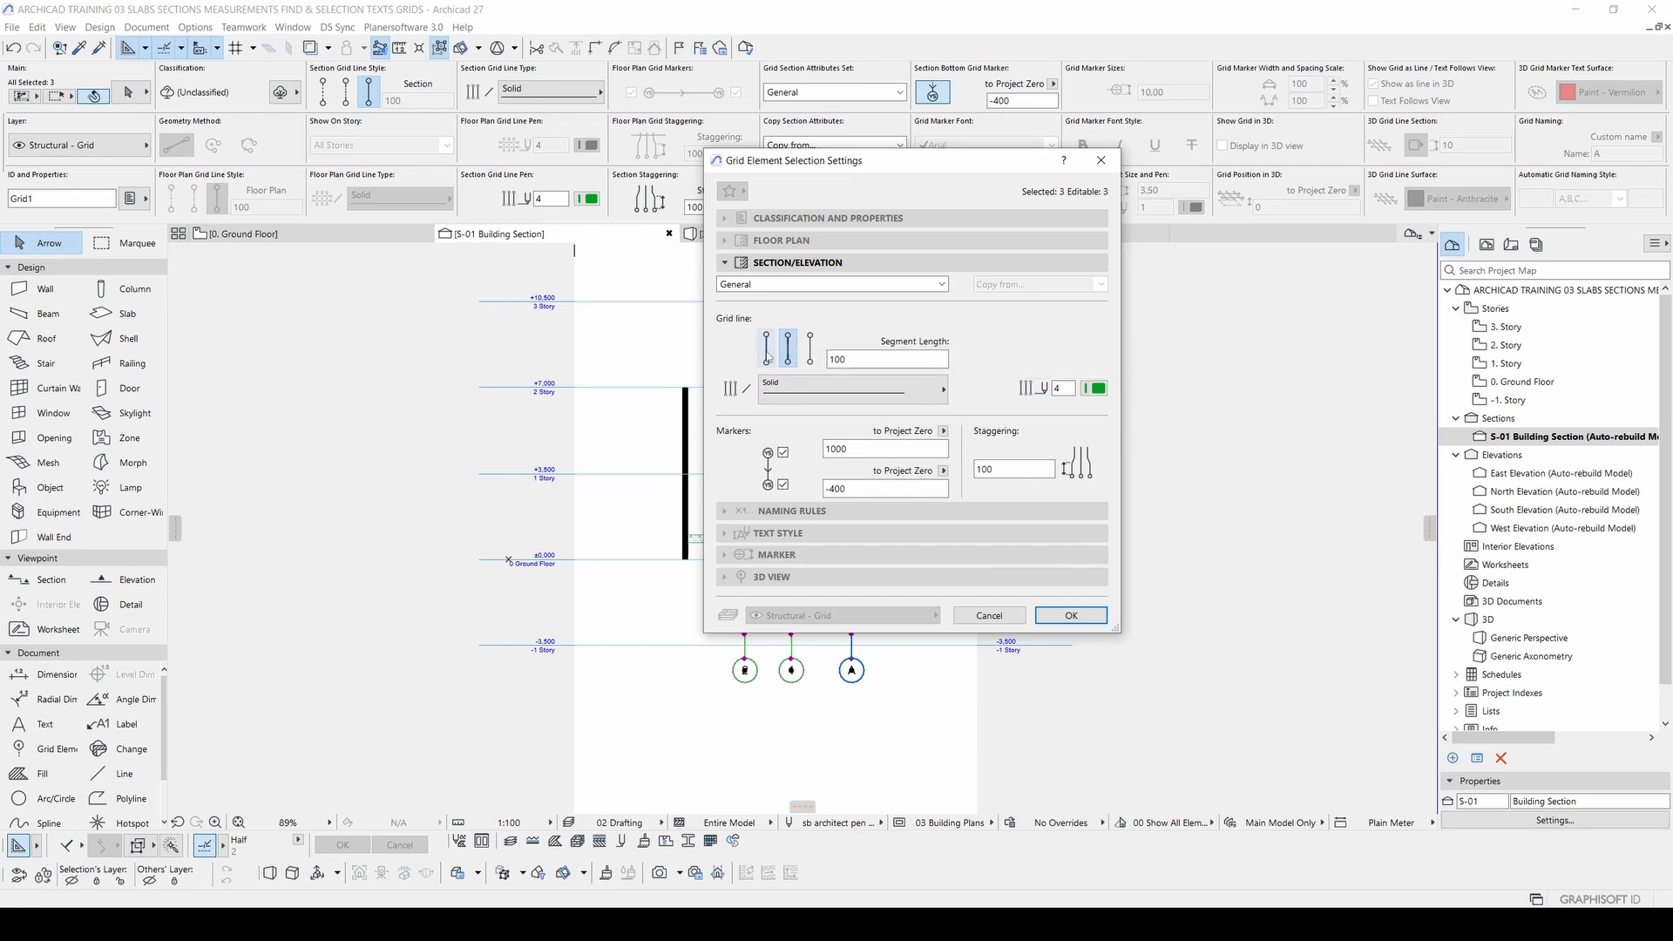
{"action": "left_click", "coordinate": [767, 348]}
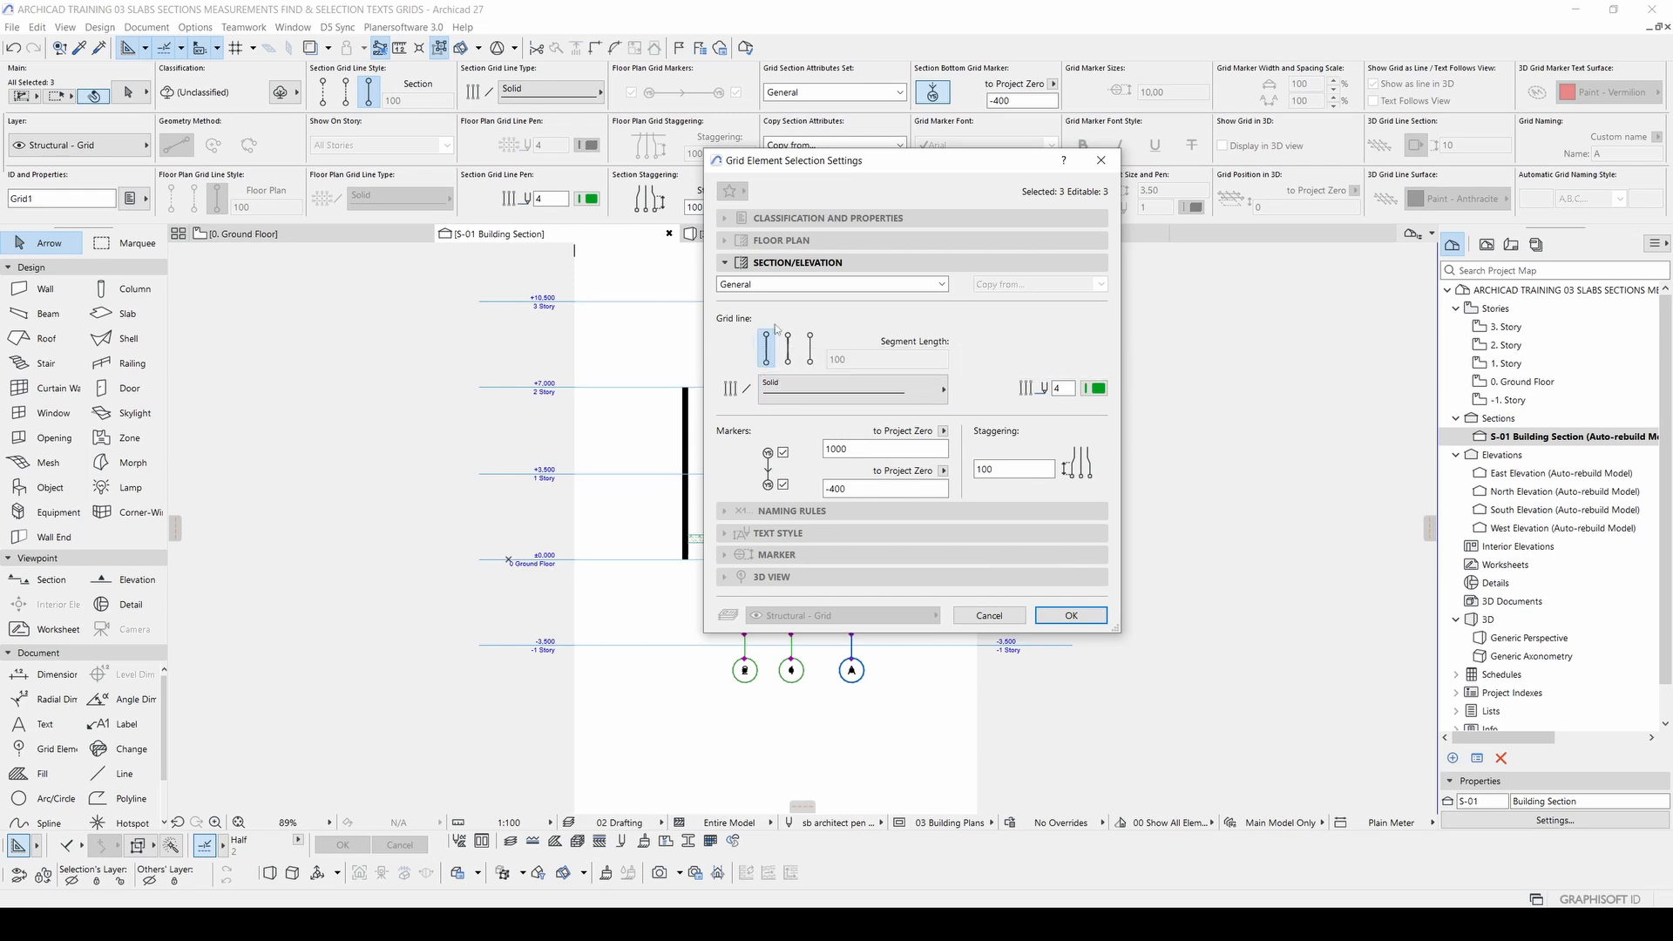
{"action": "left_click", "coordinate": [1071, 615]}
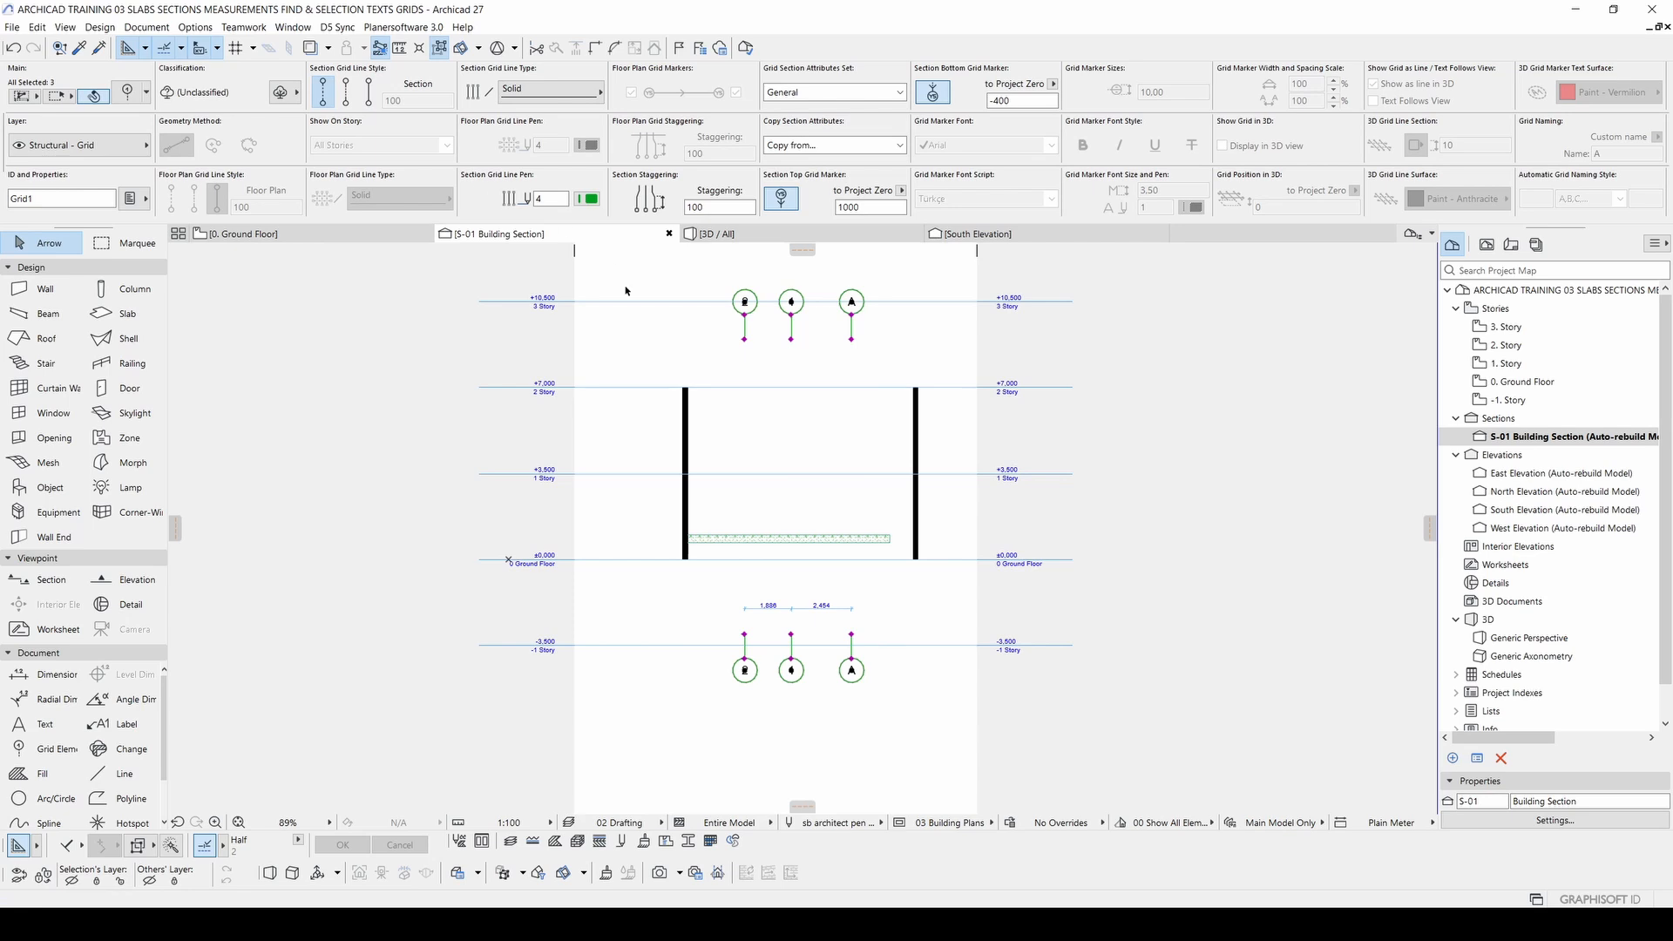
Step: Set the section grid line style of the three grid lines to end segments with a segment length of 100
{"action": "key", "text": "ctrl+t"}
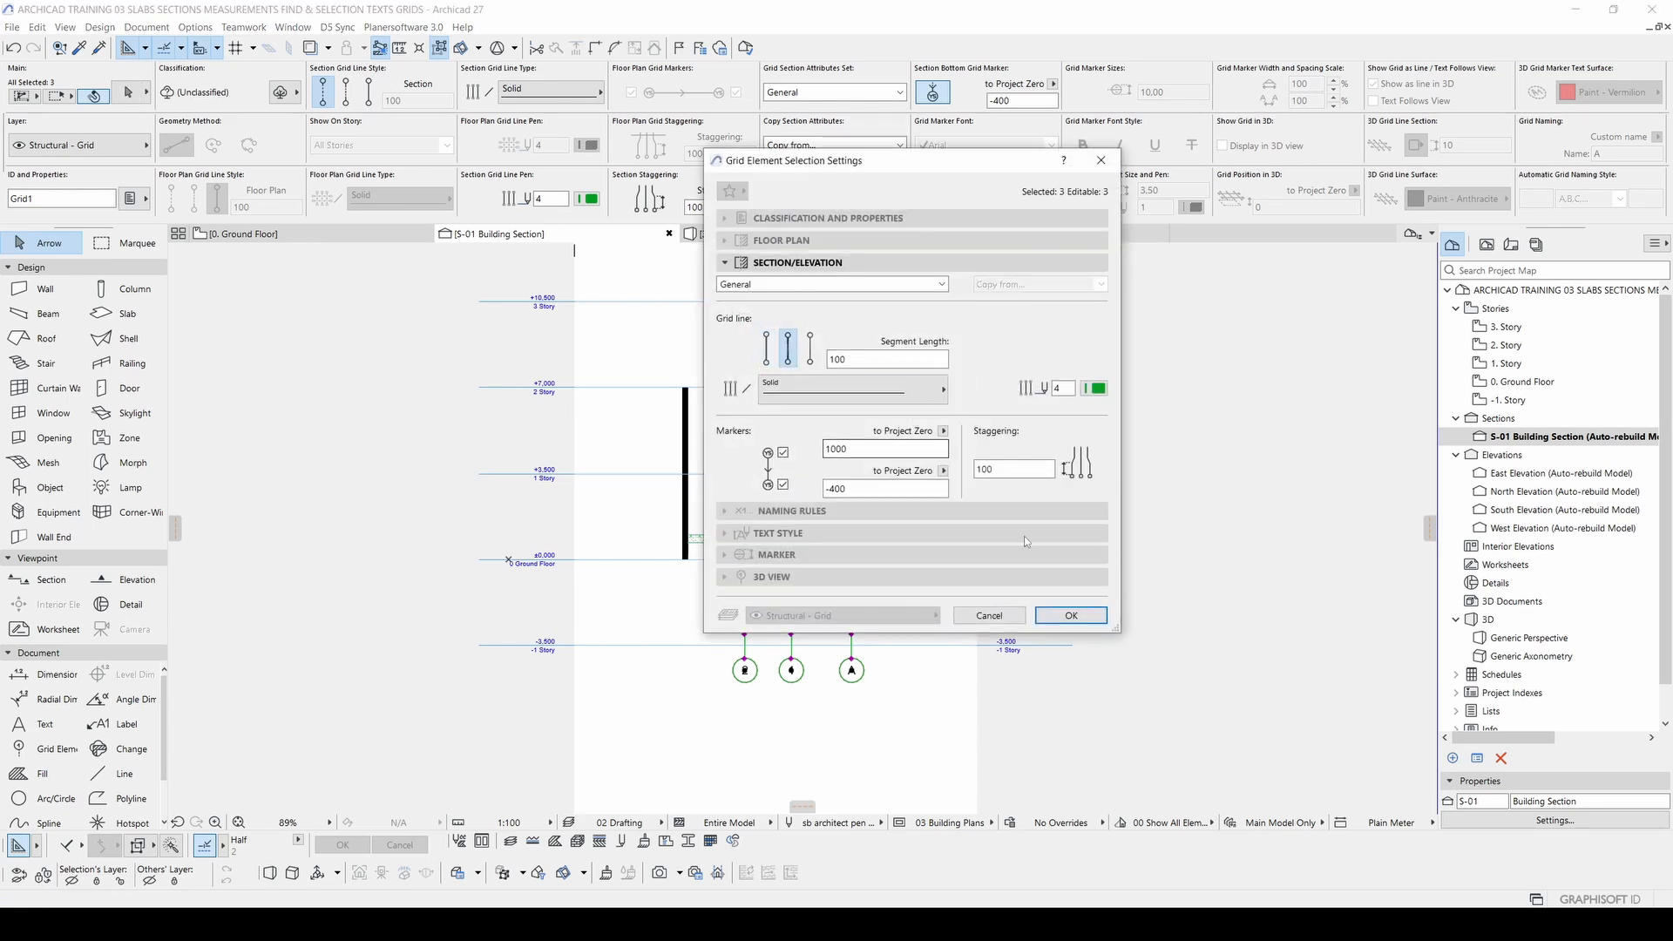
{"action": "left_click", "coordinate": [1071, 615]}
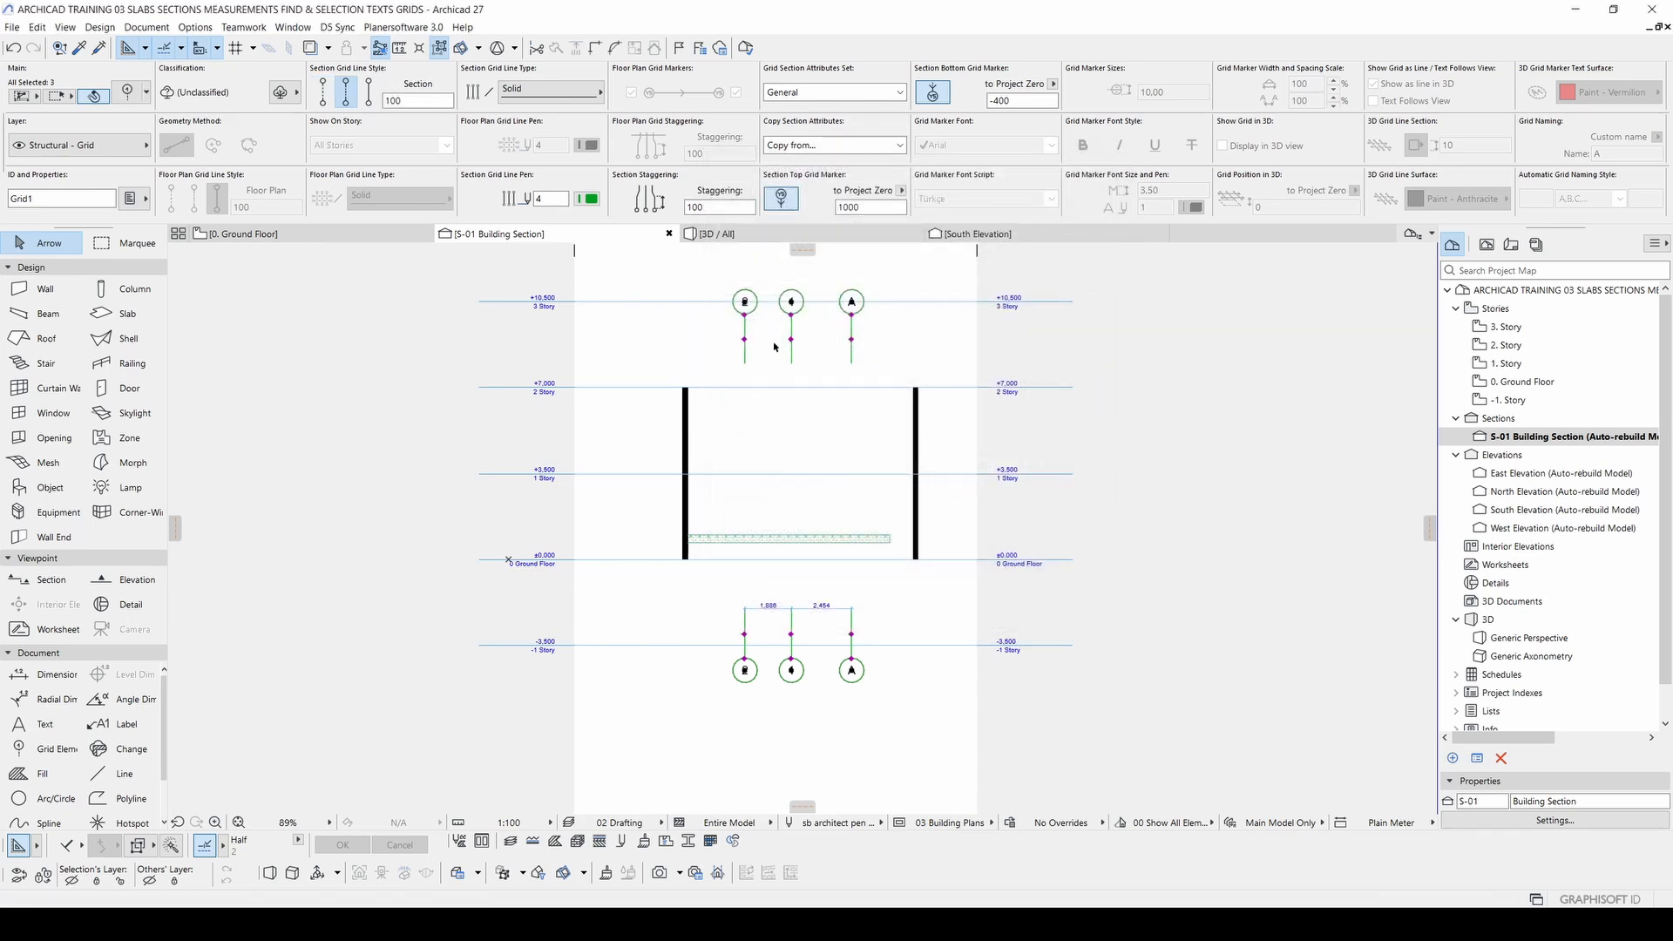
{"action": "scroll", "coordinate": [775, 347], "scroll_direction": "up", "scroll_amount": 2}
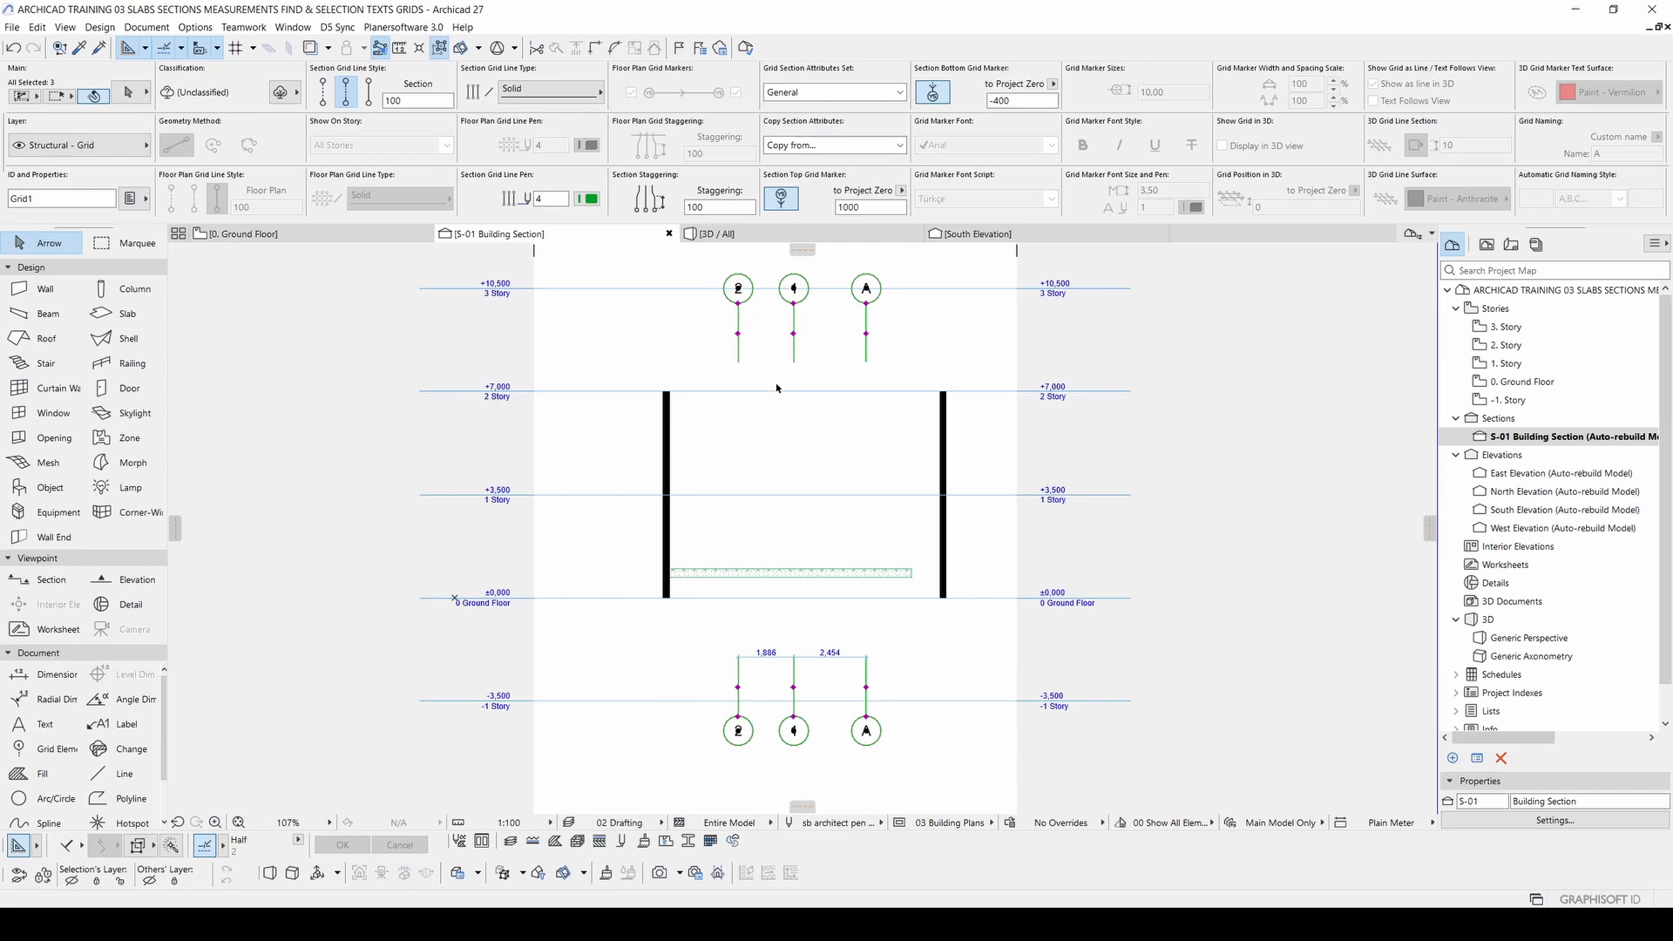
Step: Set the bottom marker height of the three grid lines in the section to -800 relative to Project Zero
{"action": "key", "text": "ctrl+t"}
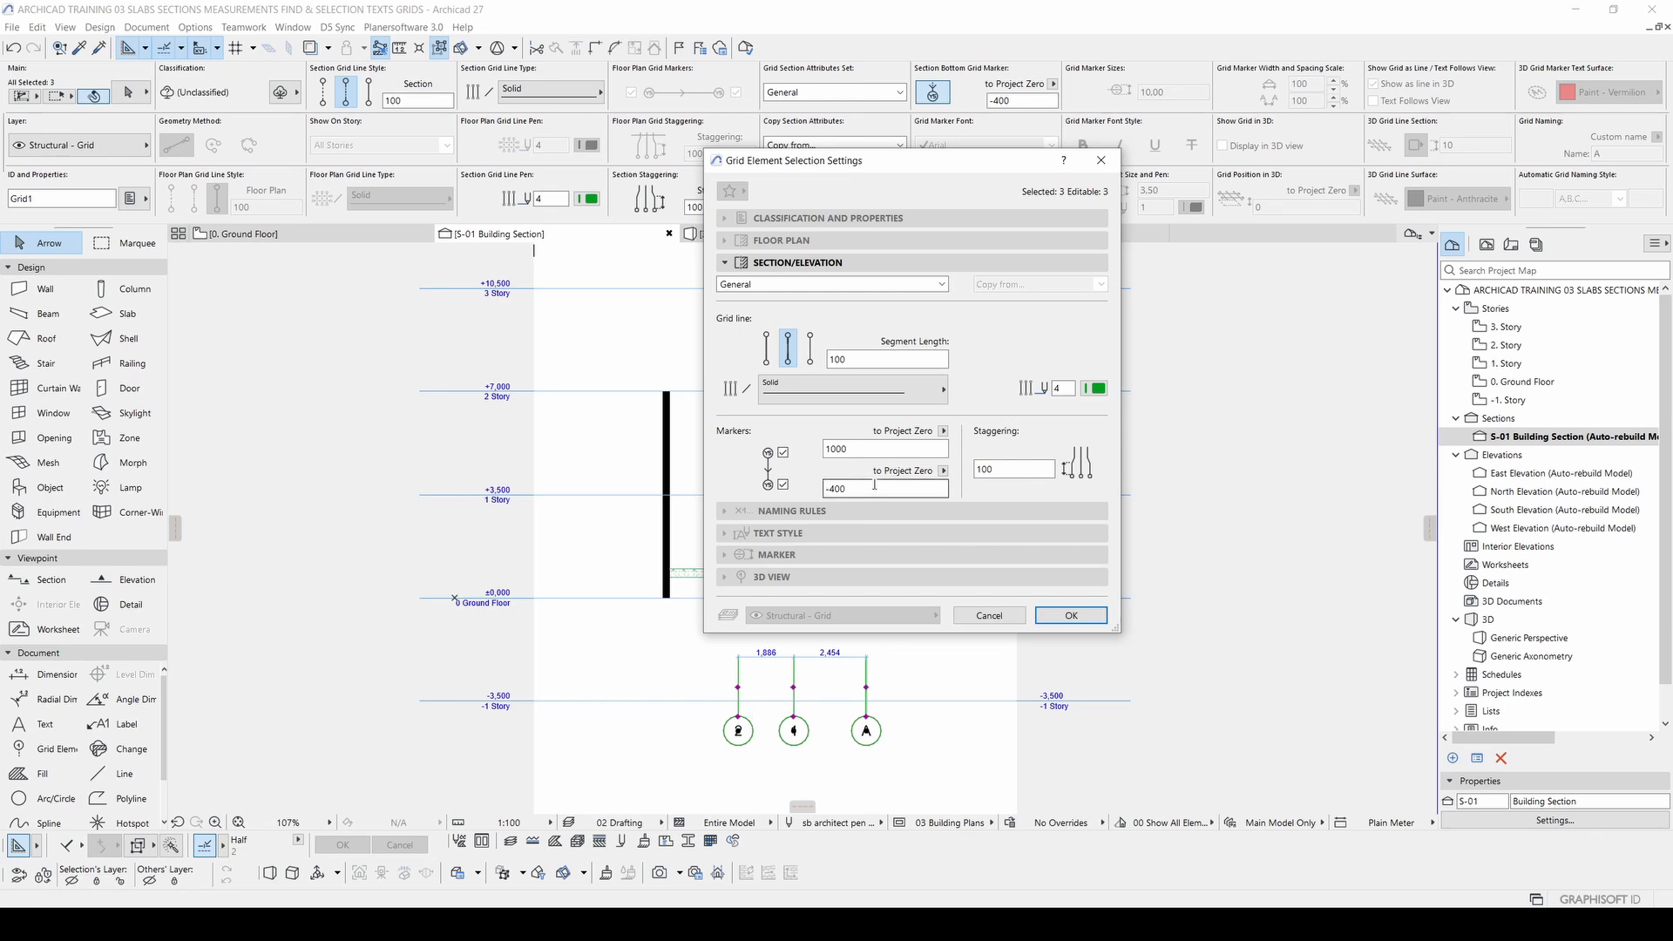
{"action": "left_click", "coordinate": [834, 490]}
{"action": "left_click_drag", "start_coordinate": [835, 489], "coordinate": [831, 489]}
{"action": "type", "text": "8"}
{"action": "left_click", "coordinate": [1071, 615]}
{"action": "scroll", "coordinate": [954, 619], "scroll_direction": "down", "scroll_amount": 3}
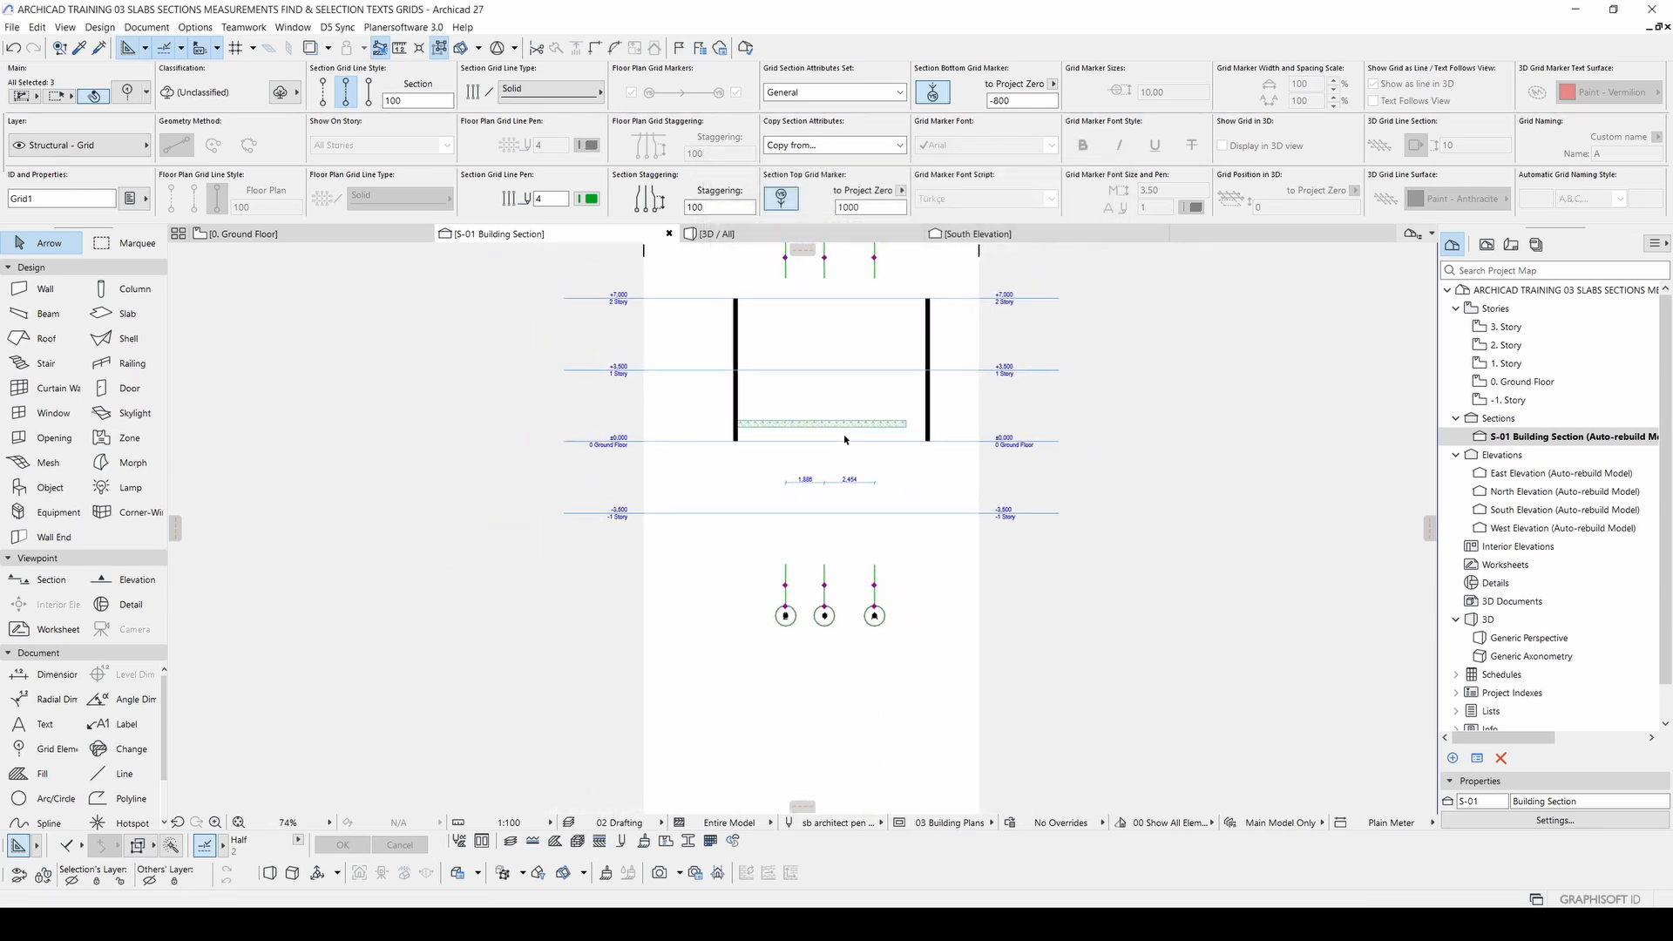
{"action": "scroll", "coordinate": [831, 558], "scroll_direction": "up", "scroll_amount": 2}
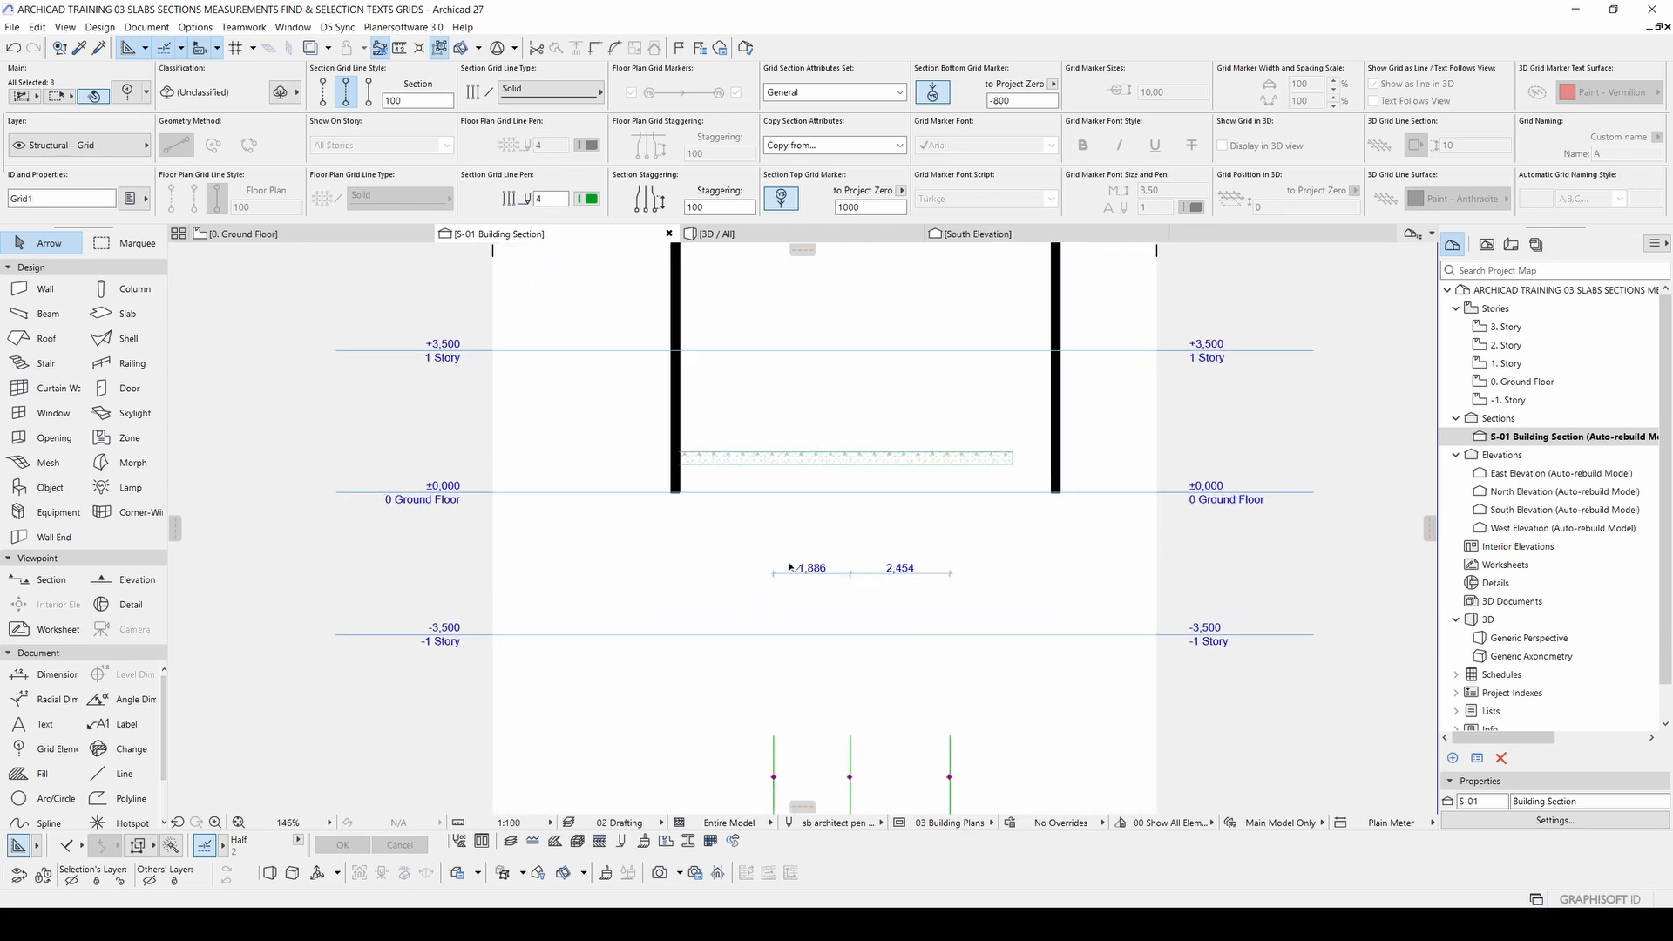
{"action": "middle_click_drag", "start_coordinate": [831, 558], "coordinate": [801, 506]}
{"action": "scroll", "coordinate": [714, 482], "scroll_direction": "up", "scroll_amount": 3}
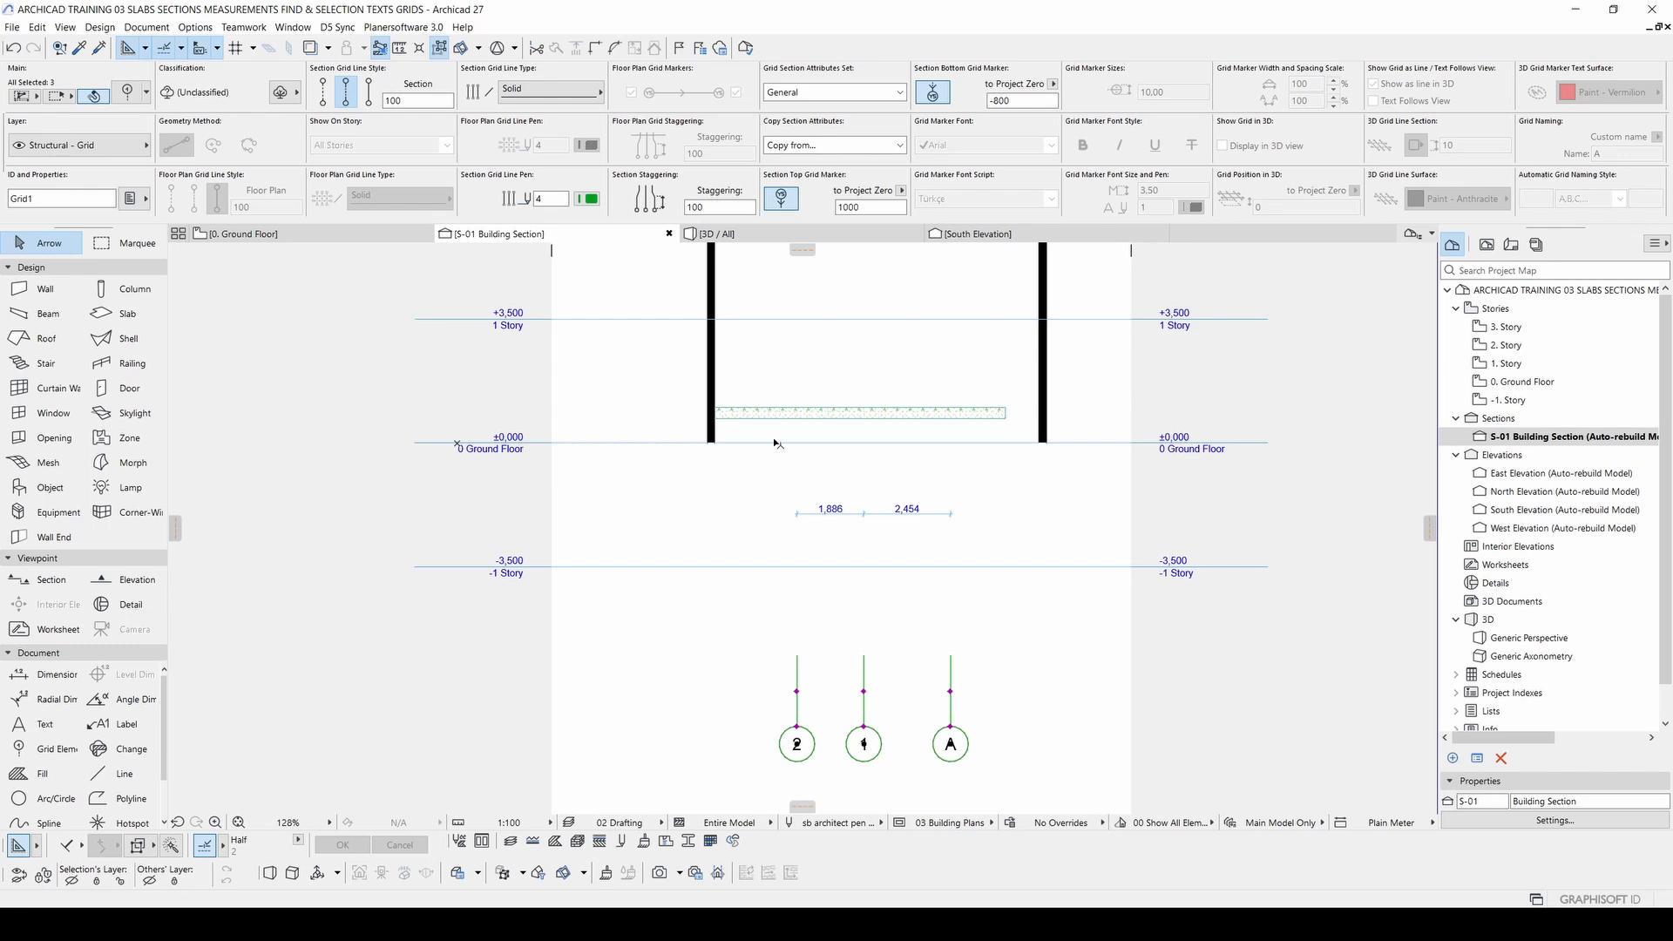
Step: Set the top marker height of the three grid lines in the section to 1200 relative to Project Zero and deselect them
{"action": "middle_click_drag", "start_coordinate": [811, 350], "coordinate": [807, 597]}
{"action": "middle_click_drag", "start_coordinate": [840, 291], "coordinate": [838, 453]}
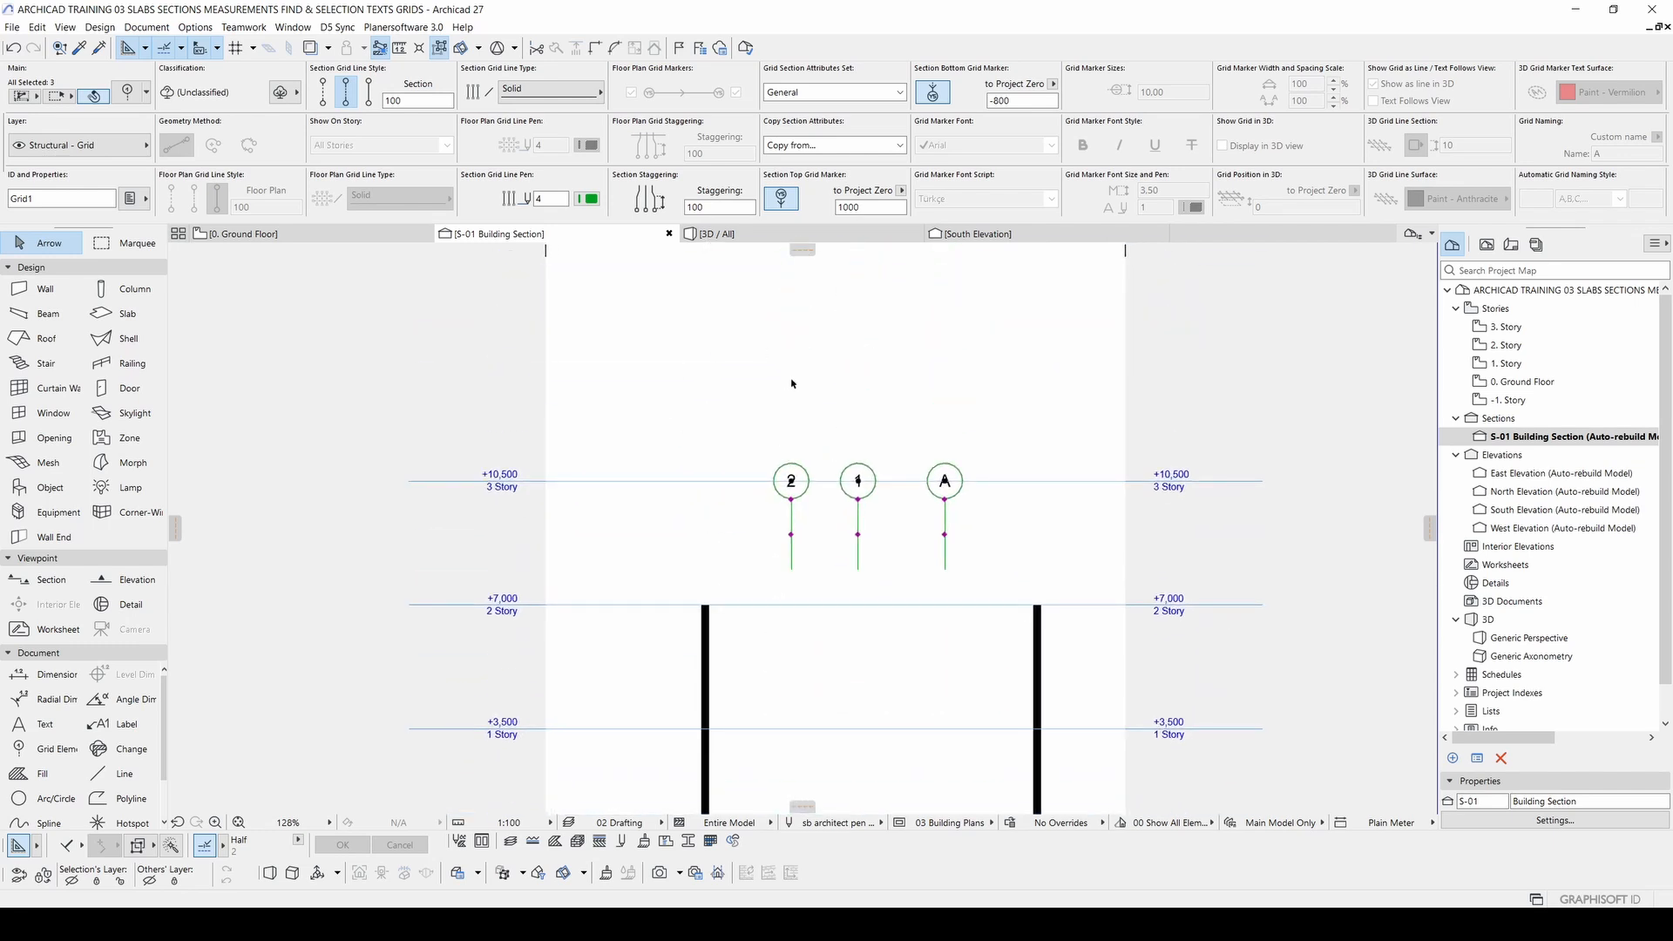
{"action": "scroll", "coordinate": [791, 383], "scroll_direction": "down", "scroll_amount": 5}
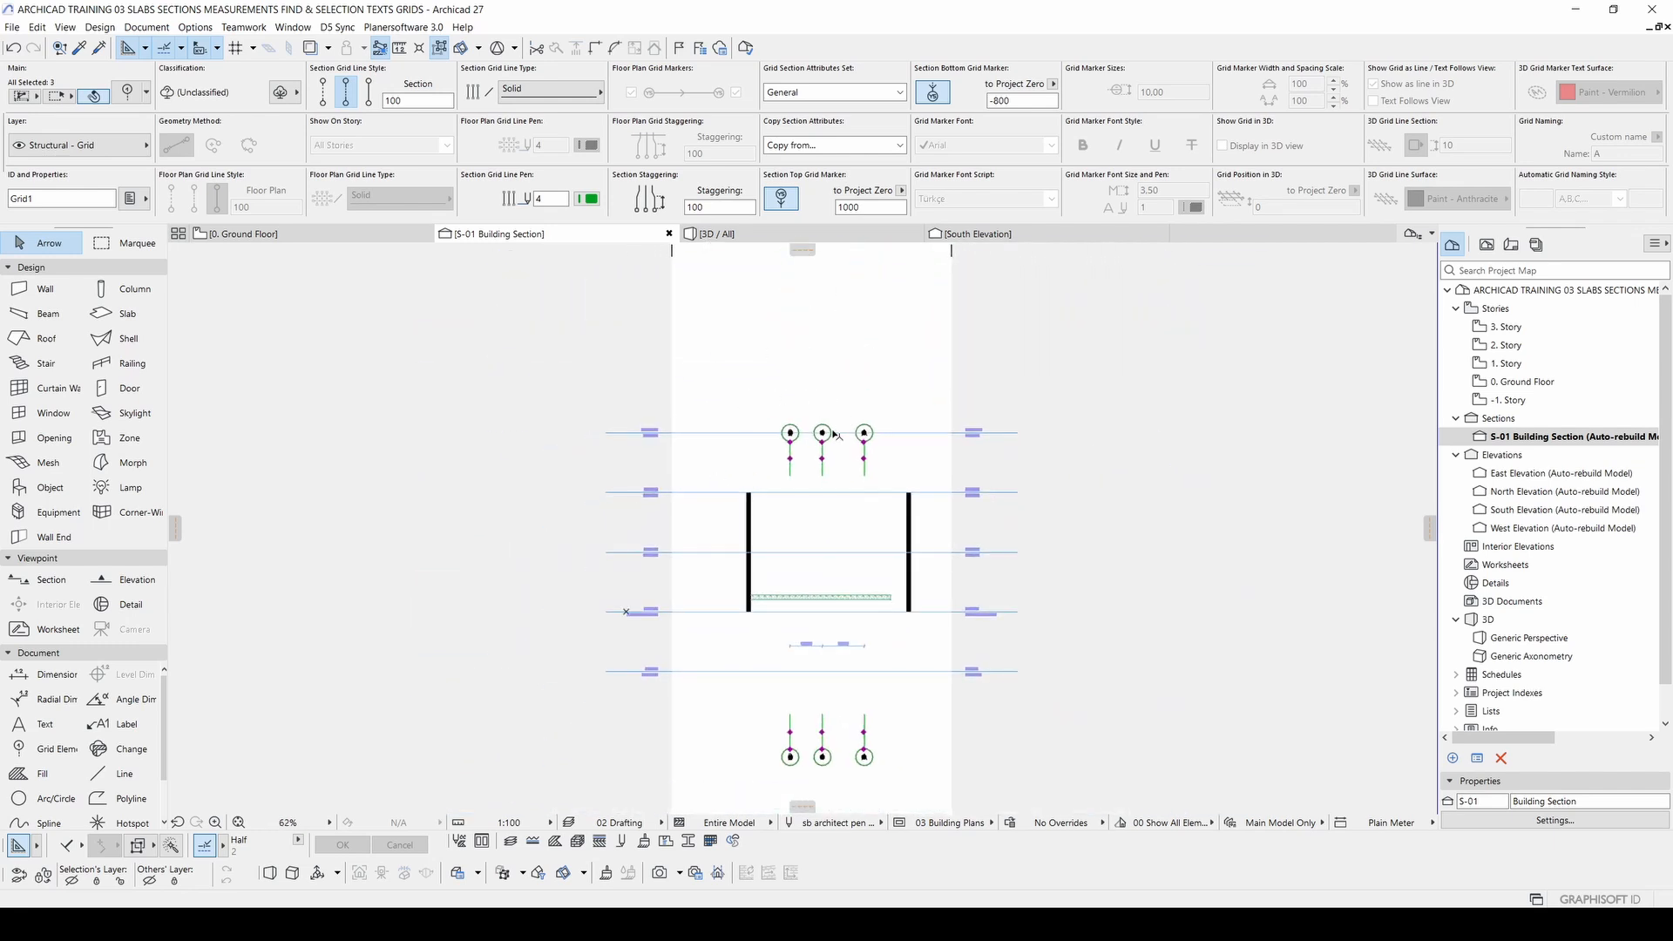
{"action": "scroll", "coordinate": [811, 434], "scroll_direction": "up", "scroll_amount": 5}
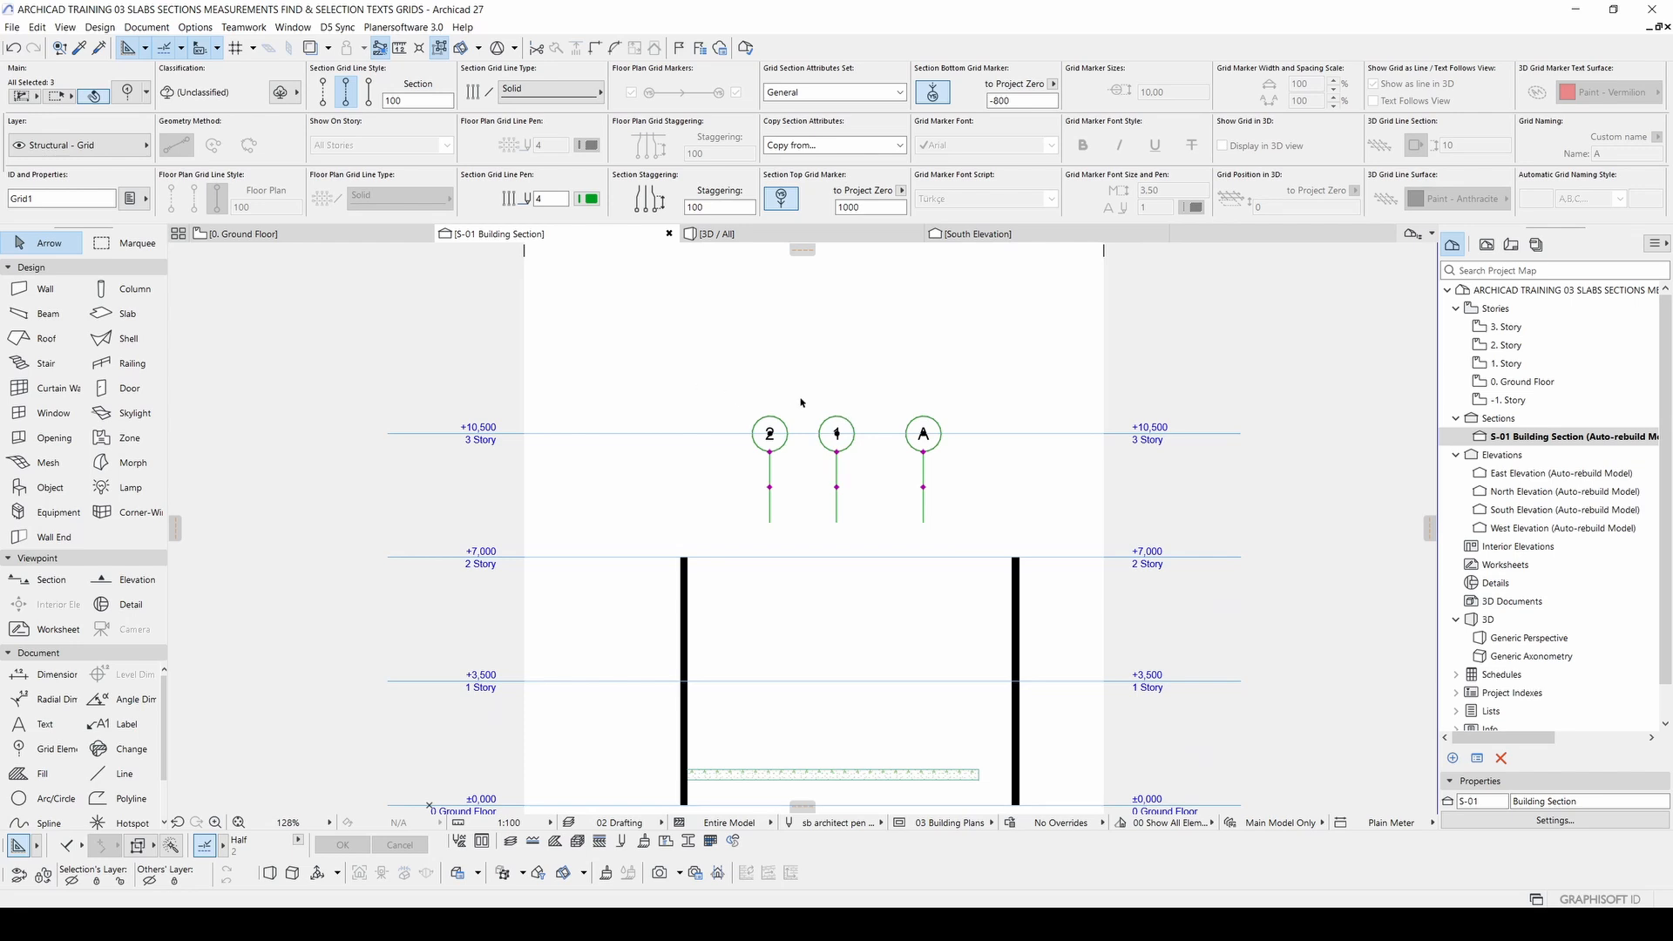
{"action": "key", "text": "ctrl+t"}
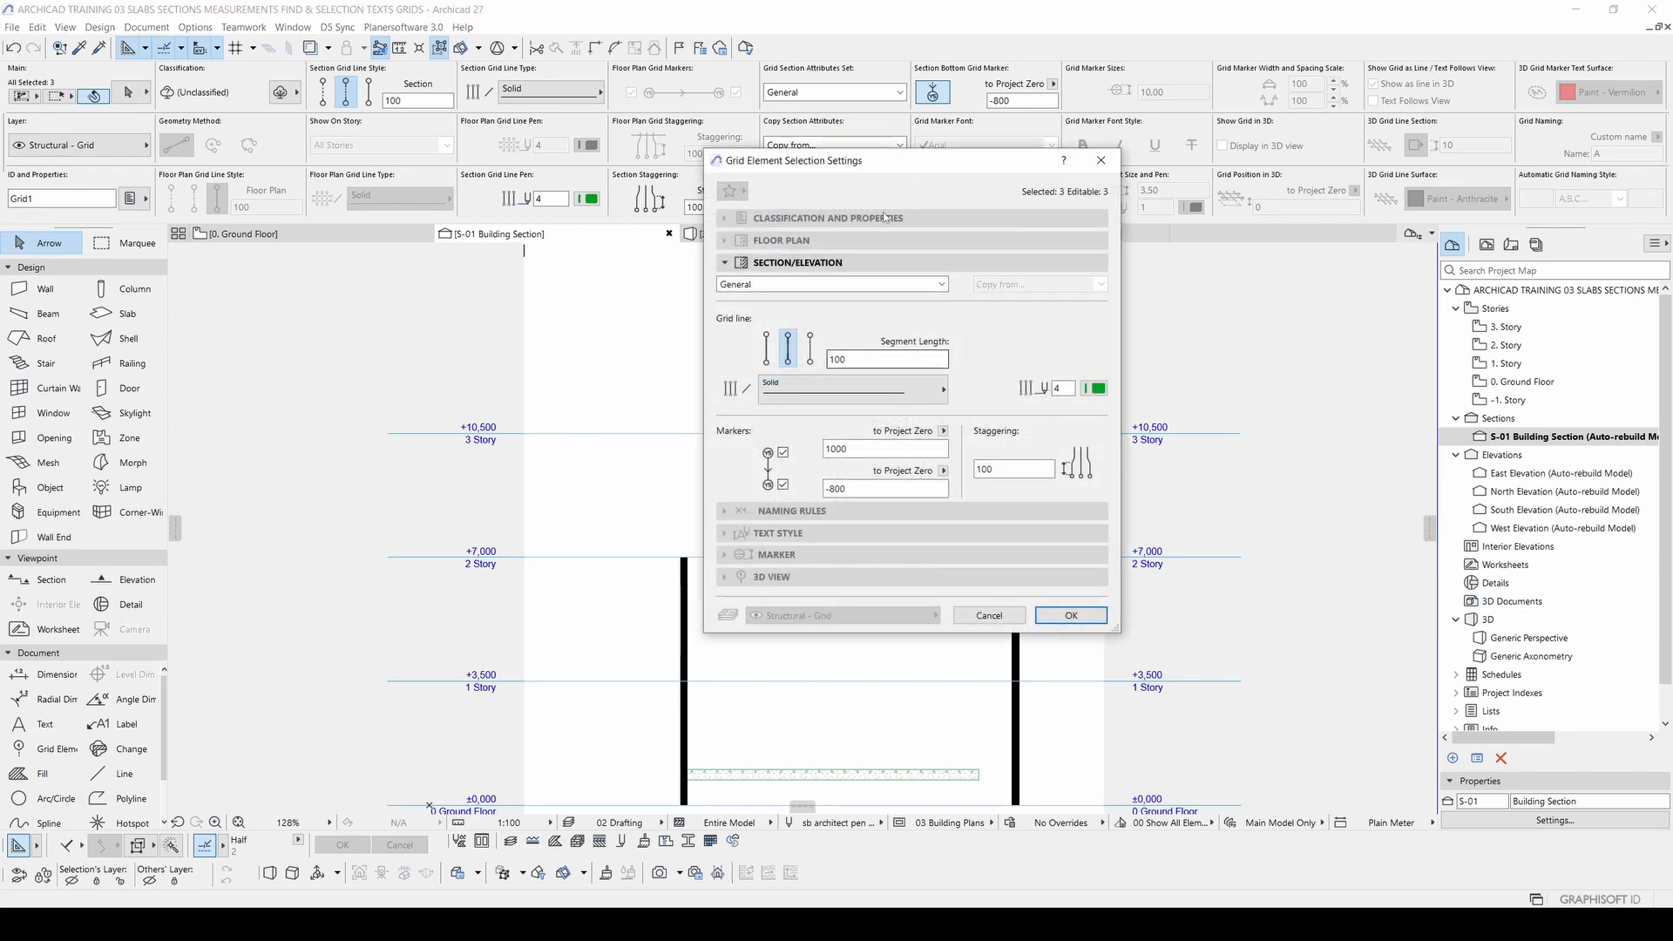
{"action": "left_click_drag", "start_coordinate": [881, 169], "coordinate": [432, 232]}
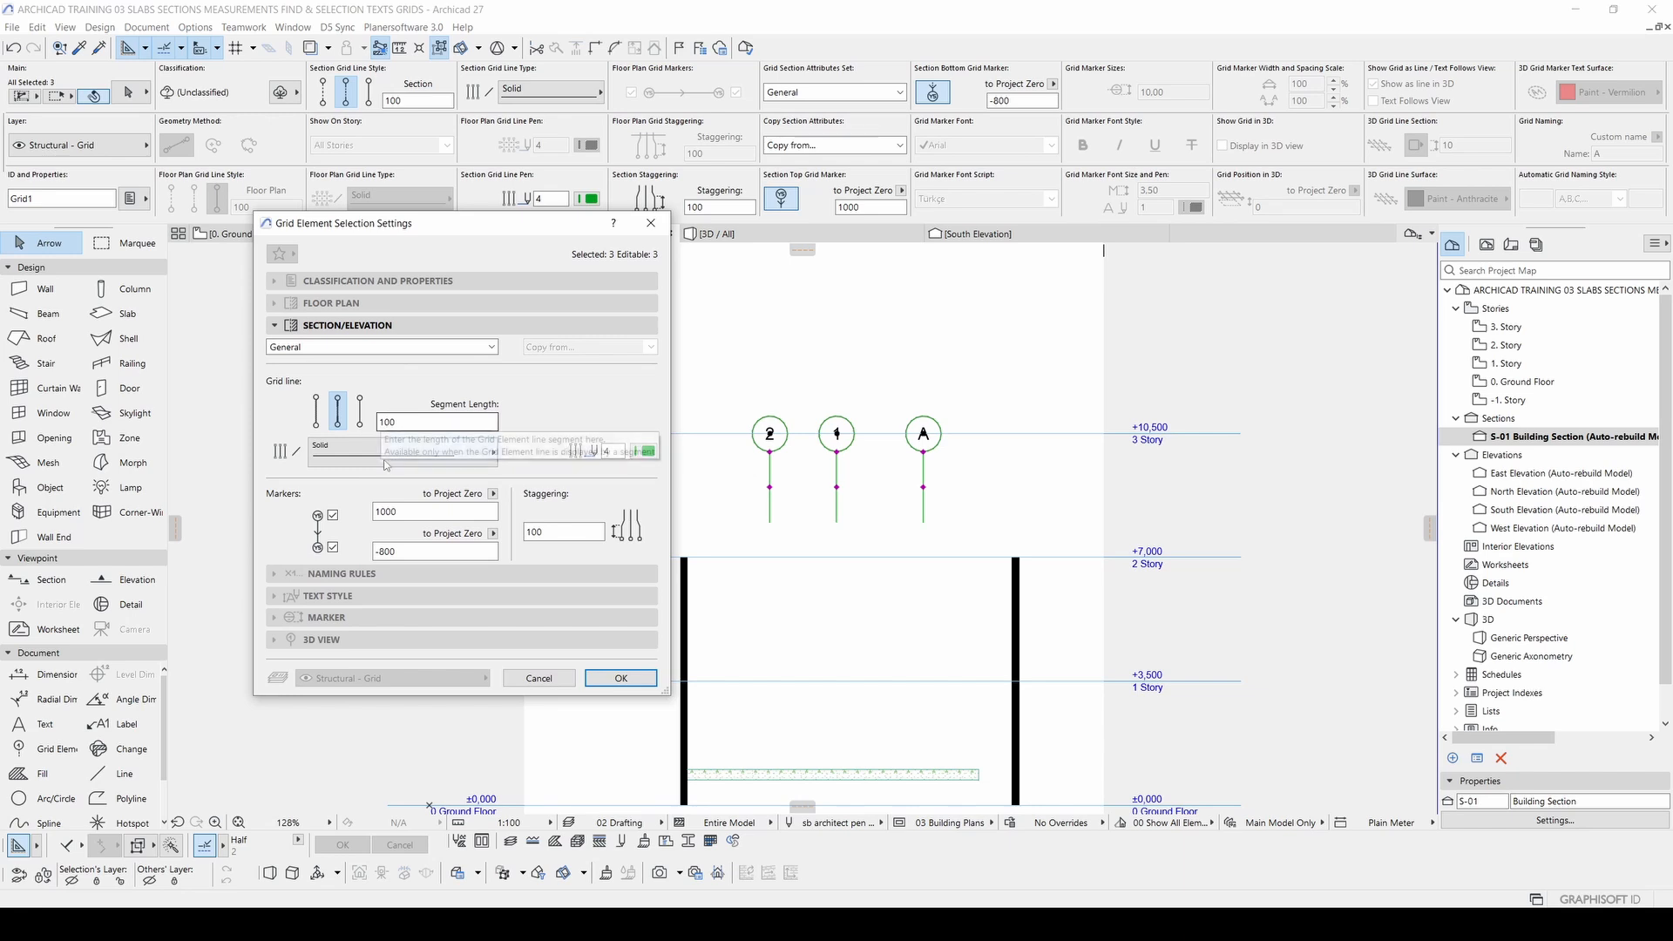
{"action": "left_click", "coordinate": [386, 512]}
{"action": "key", "text": "BackSpace"}
{"action": "type", "text": "2"}
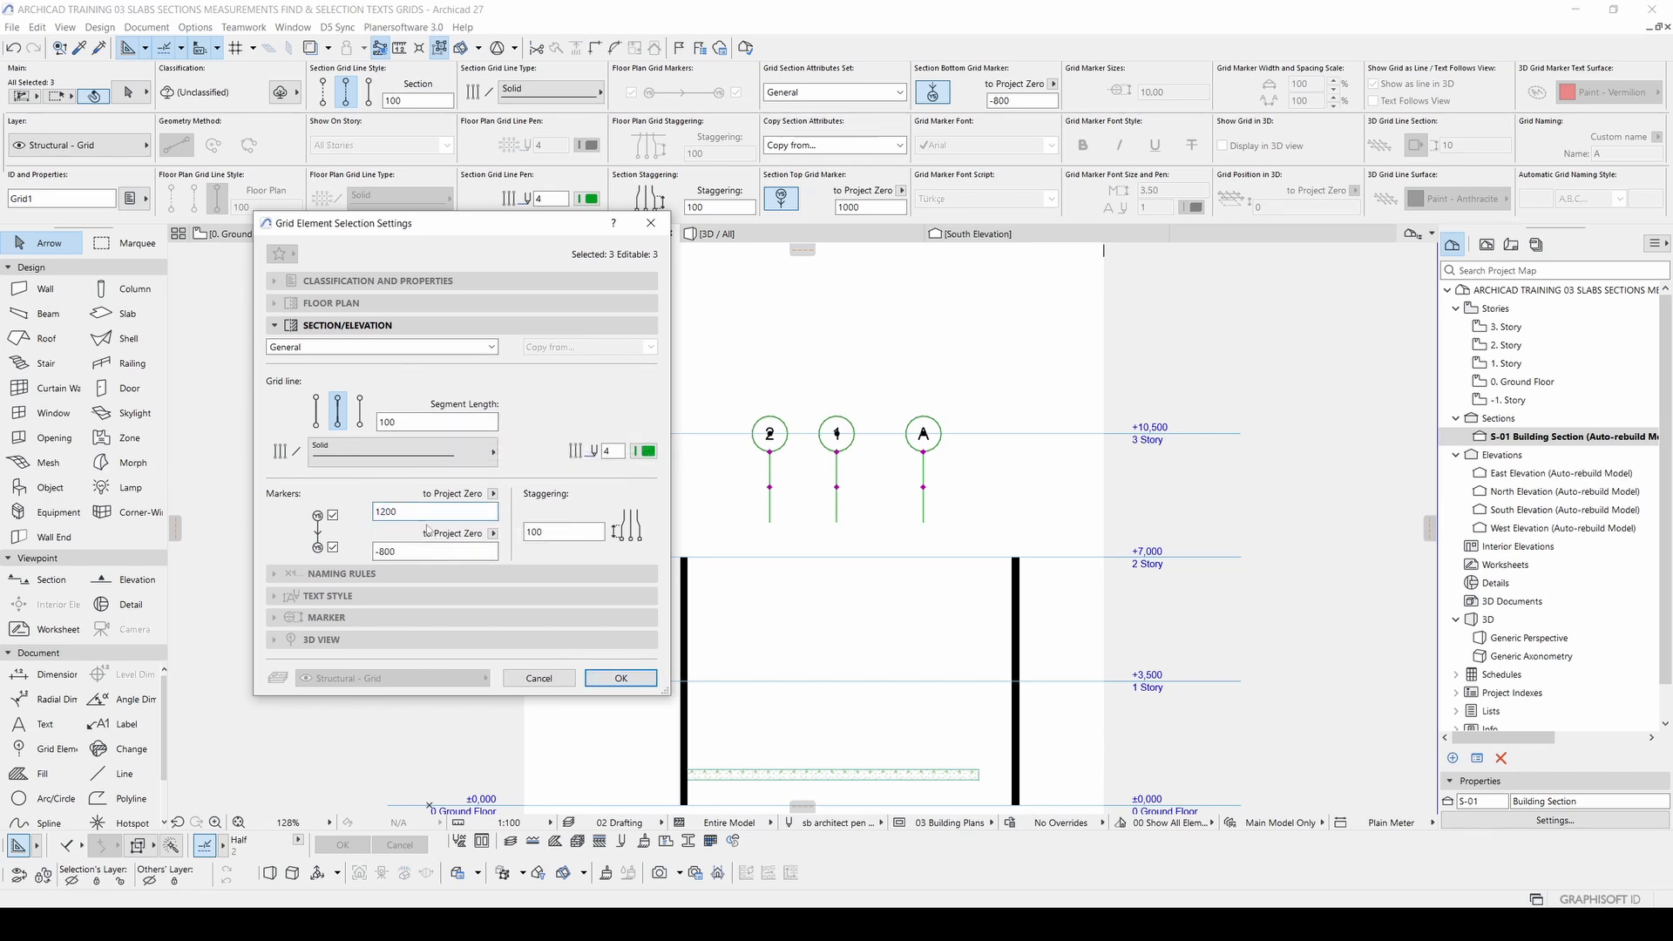
{"action": "left_click", "coordinate": [621, 678]}
{"action": "scroll", "coordinate": [732, 536], "scroll_direction": "down", "scroll_amount": 3}
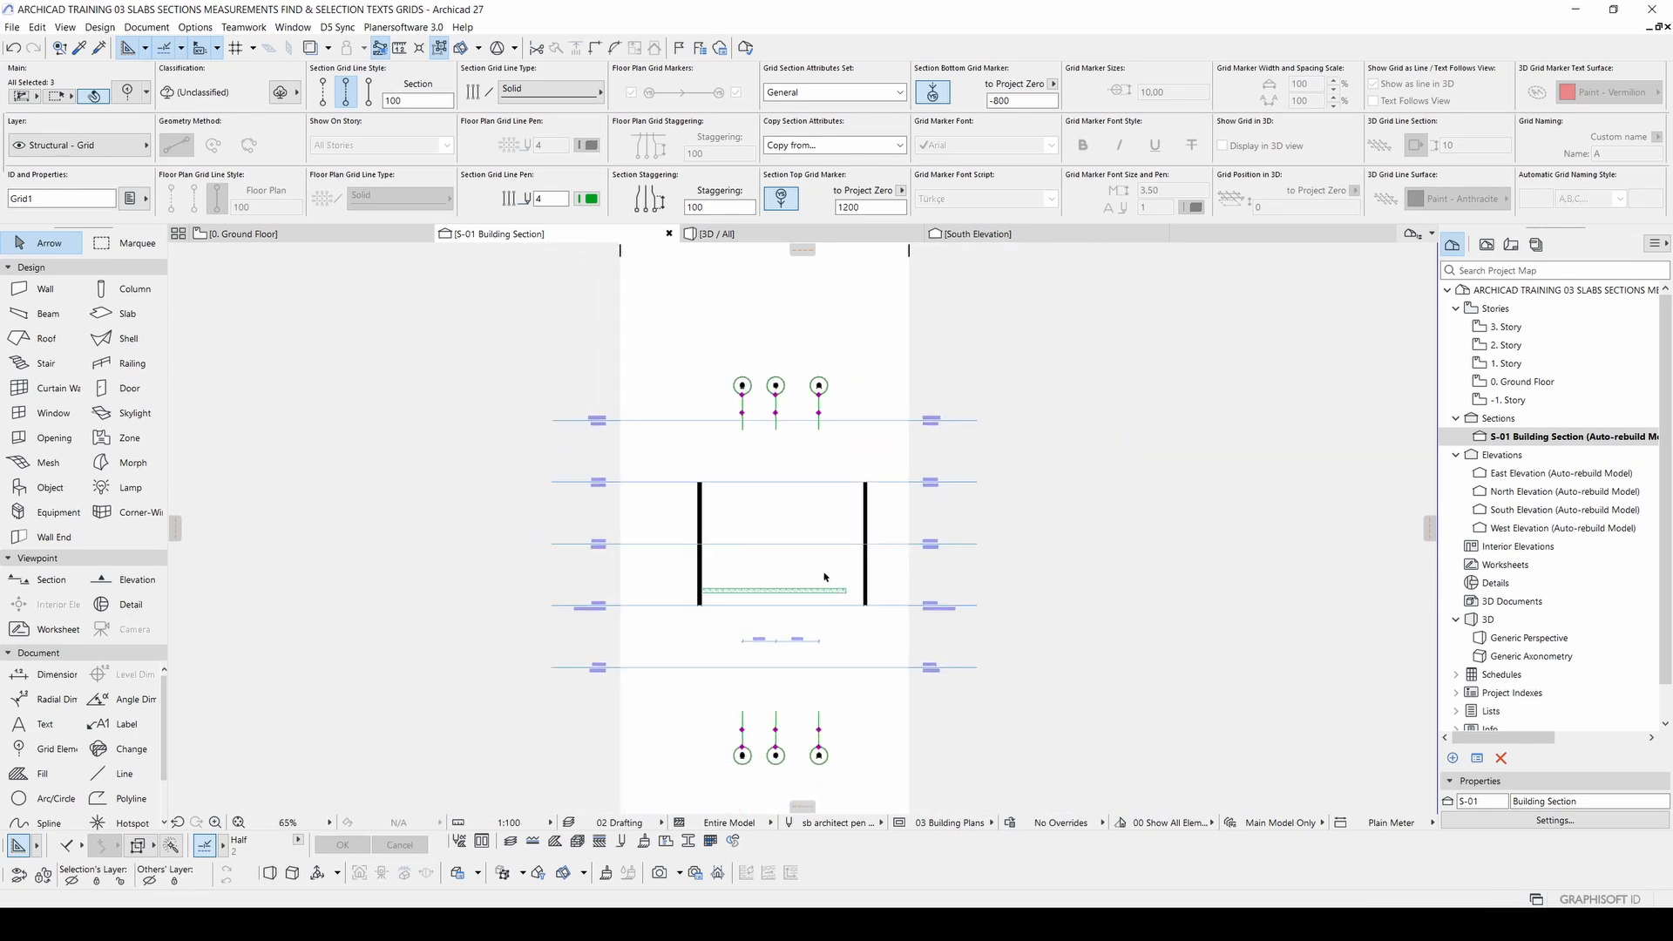
{"action": "scroll", "coordinate": [801, 369], "scroll_direction": "up", "scroll_amount": 2}
{"action": "left_click", "coordinate": [801, 368]}
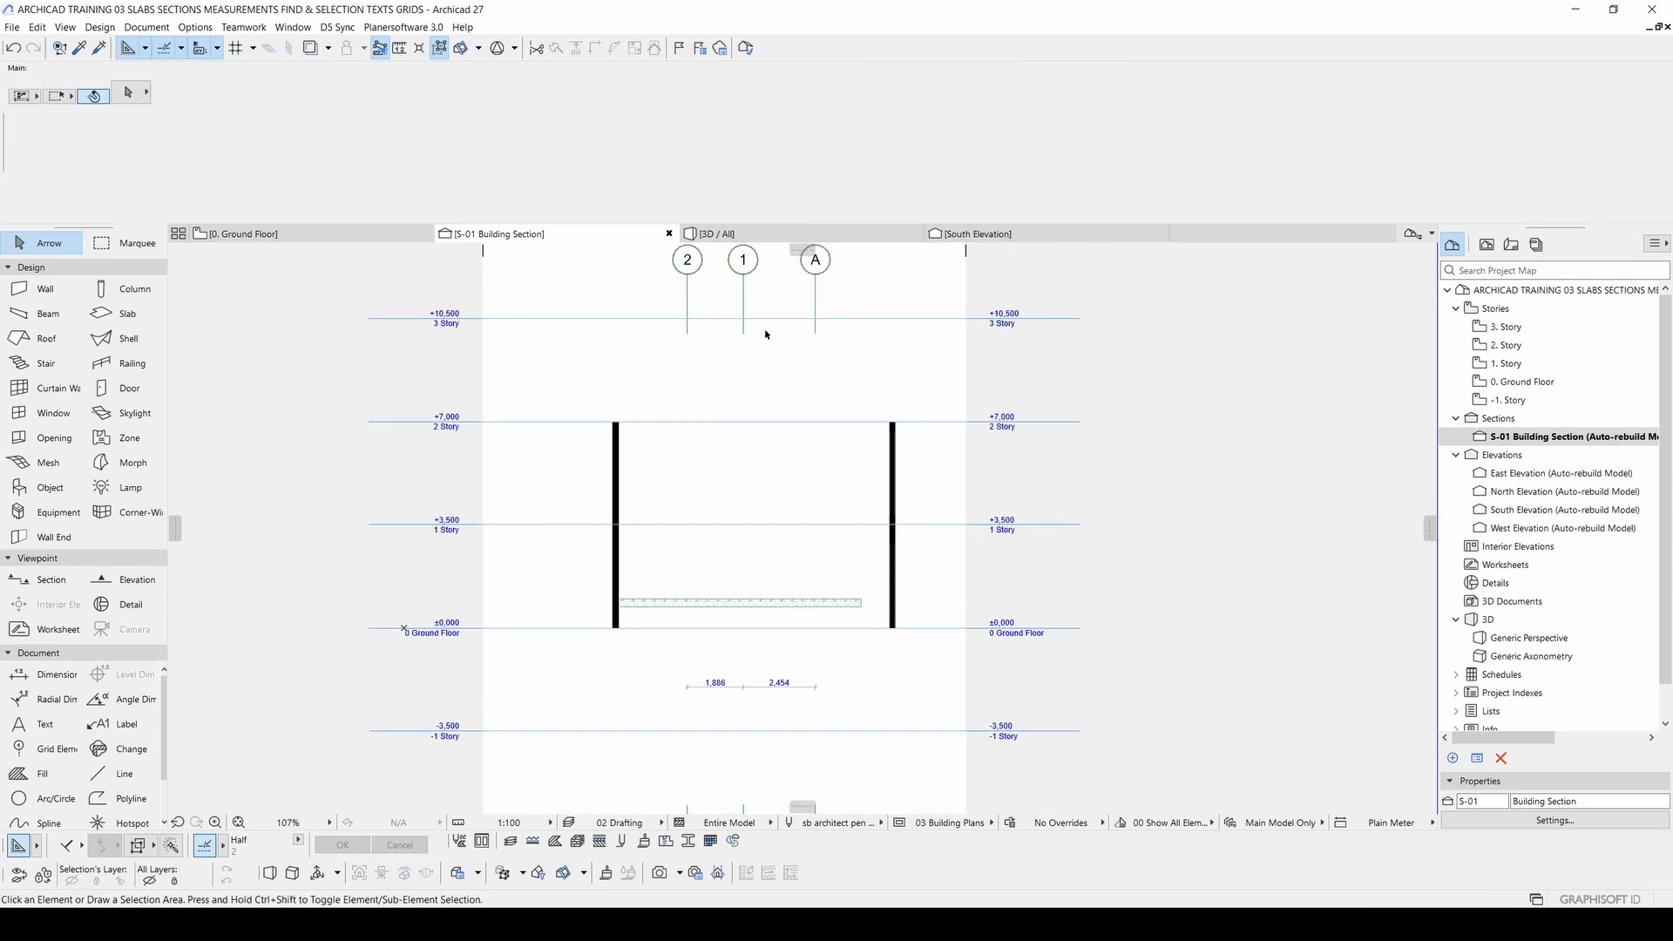
Step: Switch the section view's pen set to 04 Building plans 50
{"action": "left_click", "coordinate": [841, 825]}
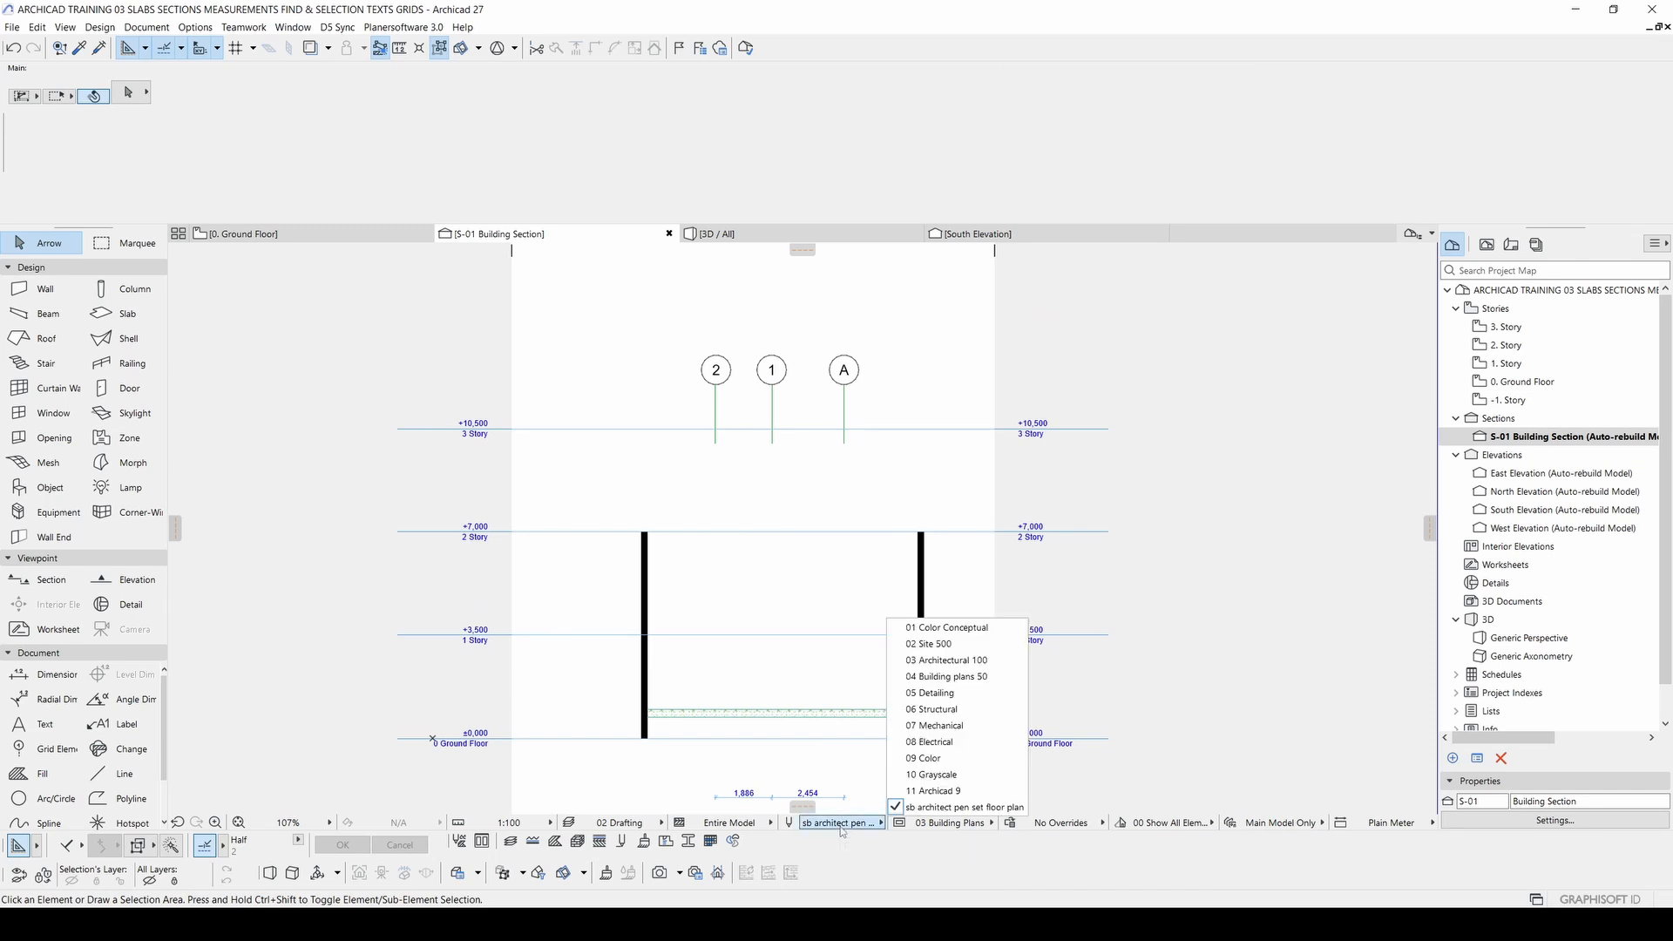
{"action": "left_click", "coordinate": [946, 679]}
{"action": "scroll", "coordinate": [771, 419], "scroll_direction": "up", "scroll_amount": 3}
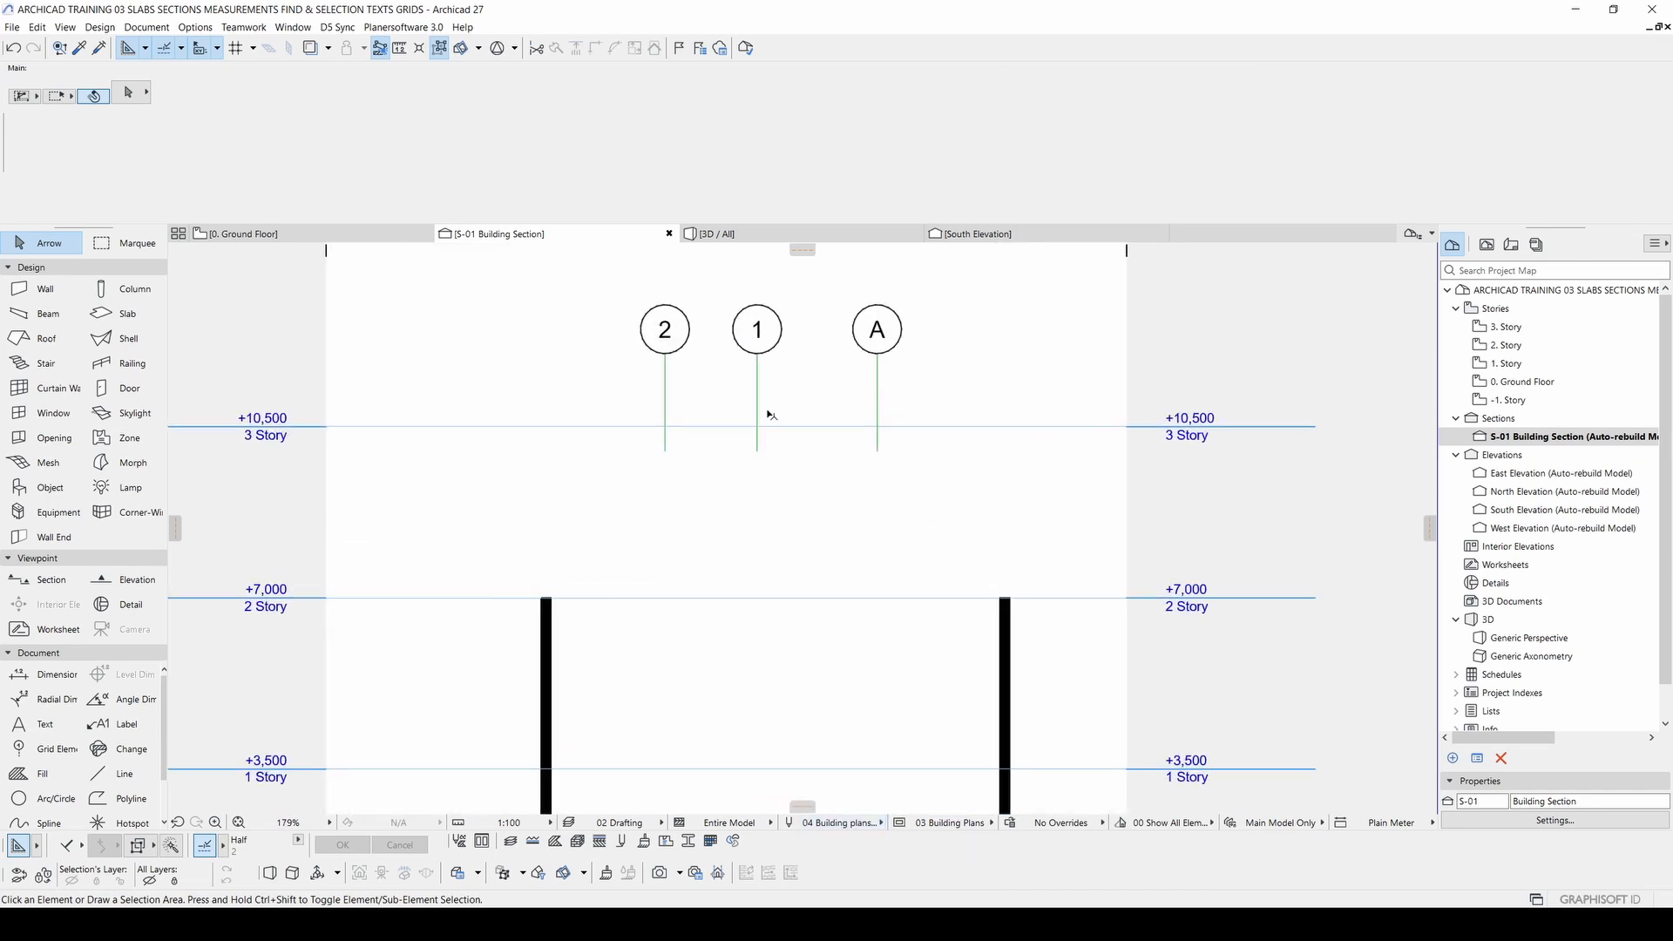
Step: Try the pen sets 02 Site 500, 01 Color Conceptual, 10 Grayscale and 11 Archicad 9 on the section view
{"action": "left_click", "coordinate": [841, 822]}
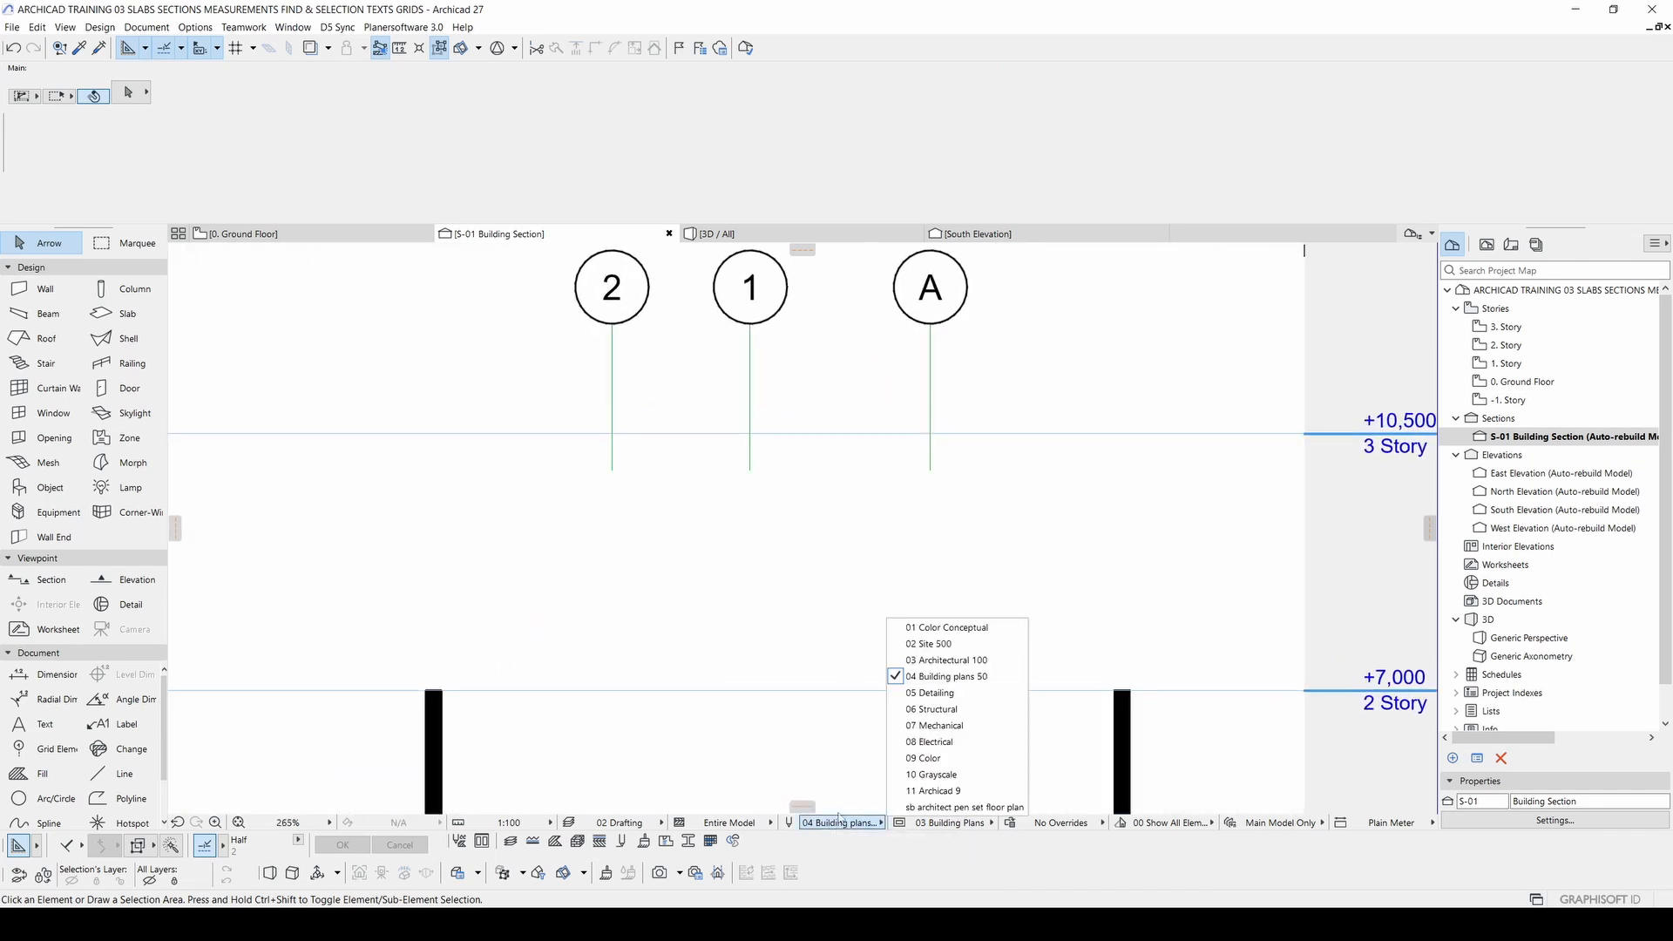
{"action": "left_click", "coordinate": [937, 644]}
{"action": "left_click", "coordinate": [841, 821]}
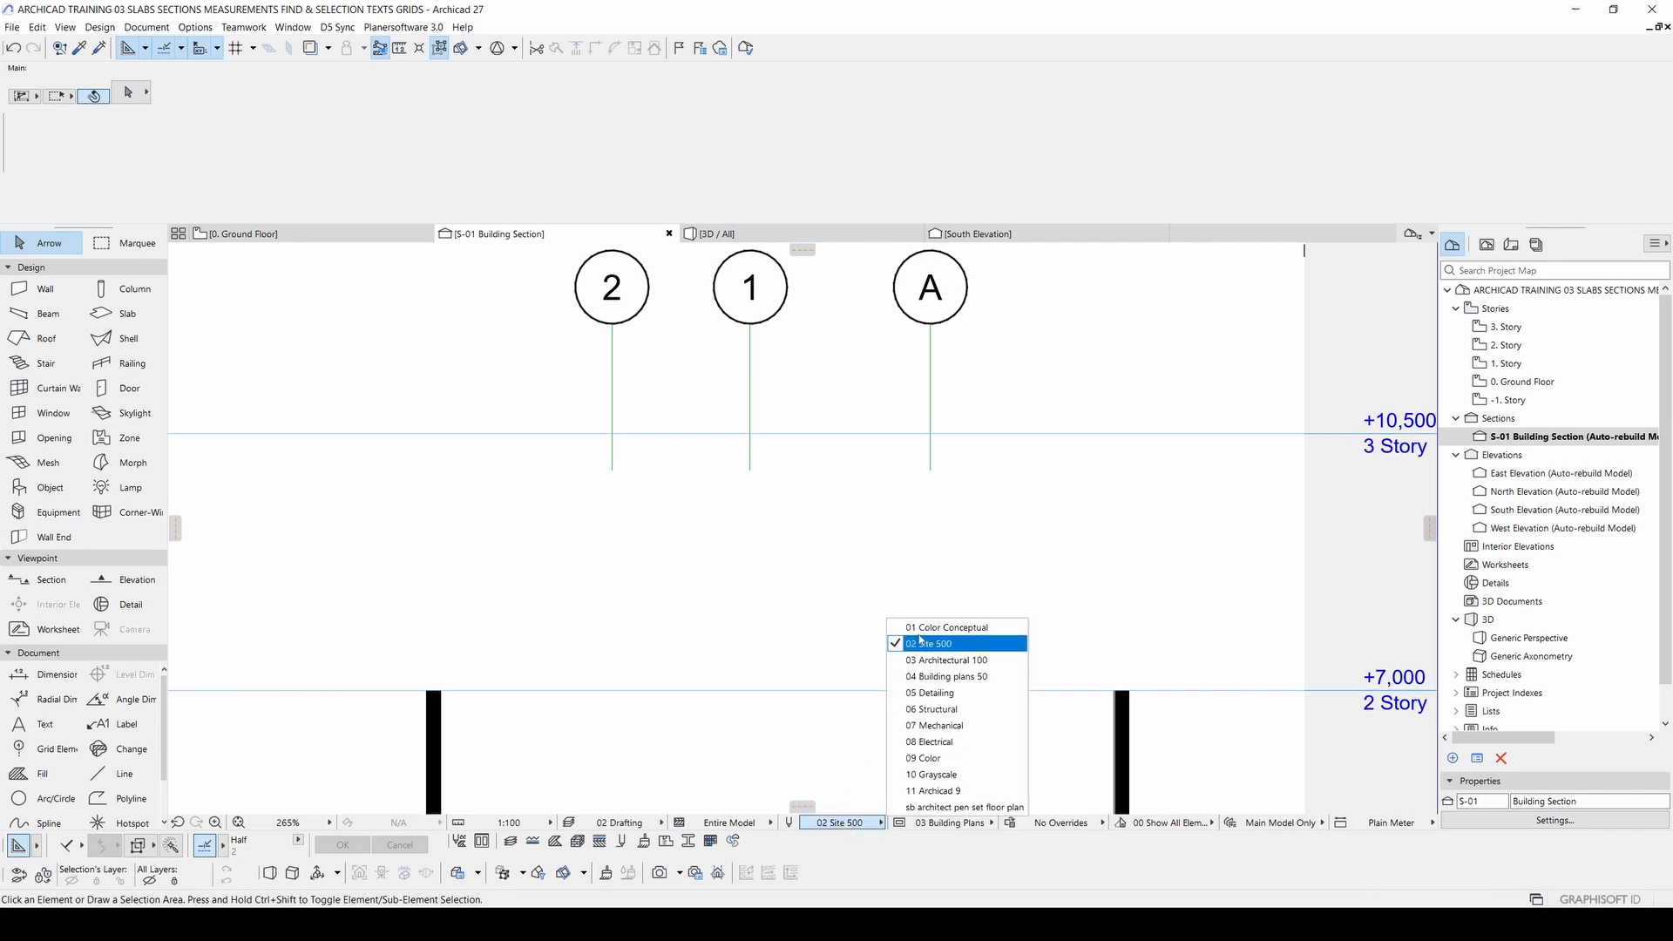
{"action": "left_click", "coordinate": [923, 627]}
{"action": "left_click", "coordinate": [841, 822]}
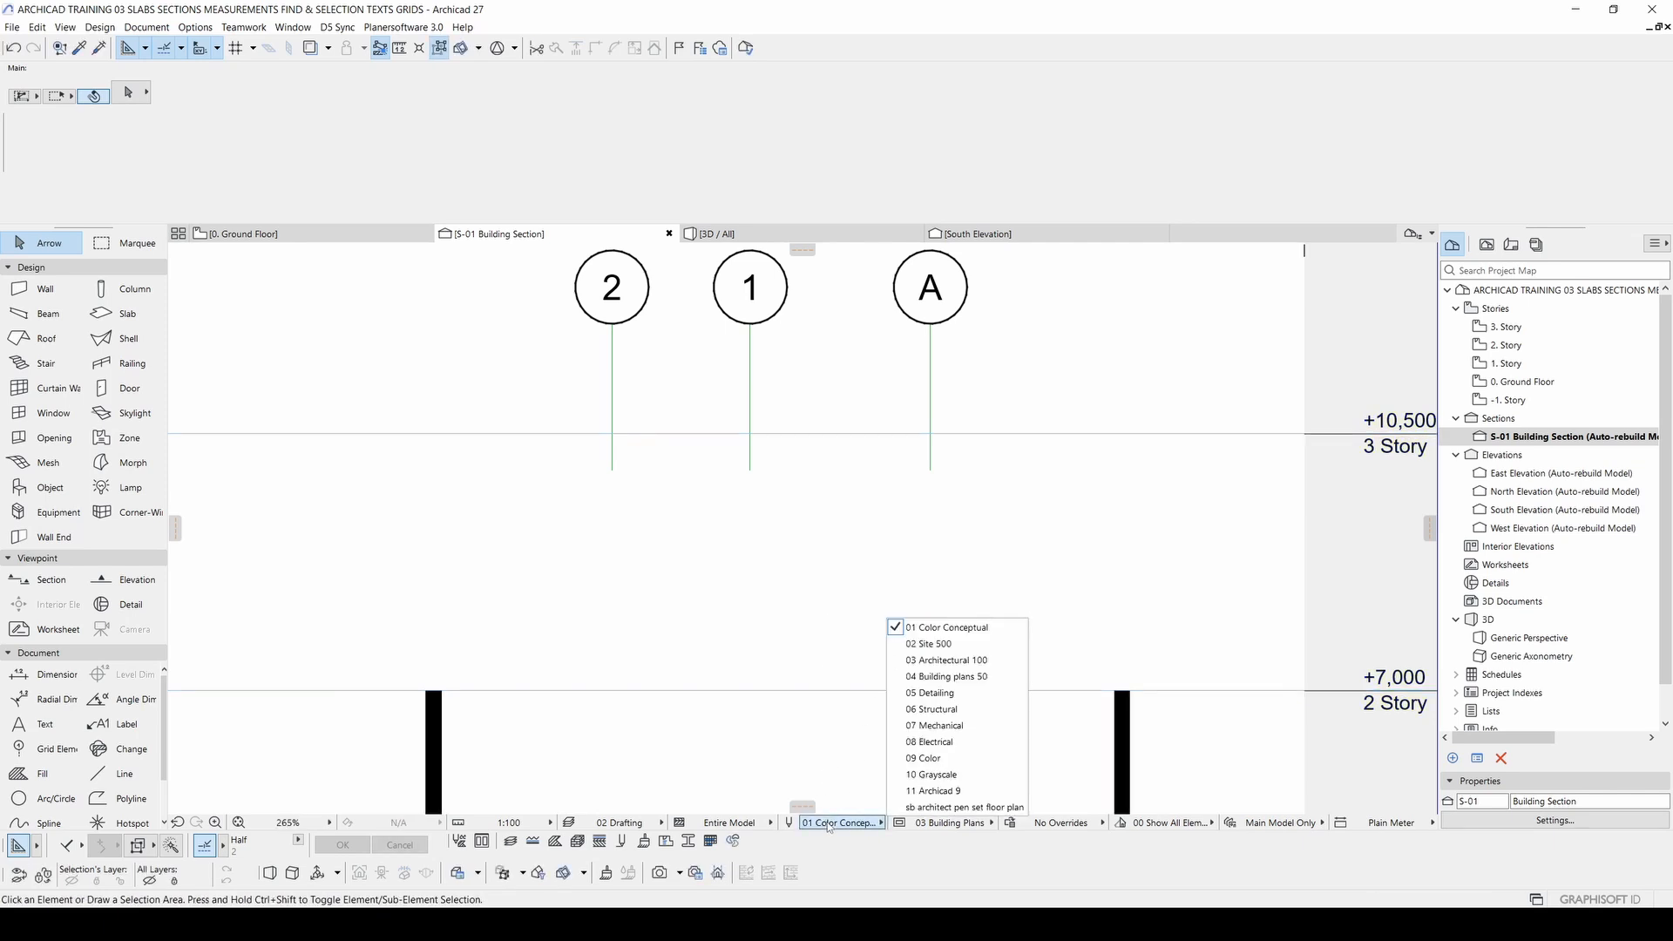
{"action": "left_click", "coordinate": [956, 792]}
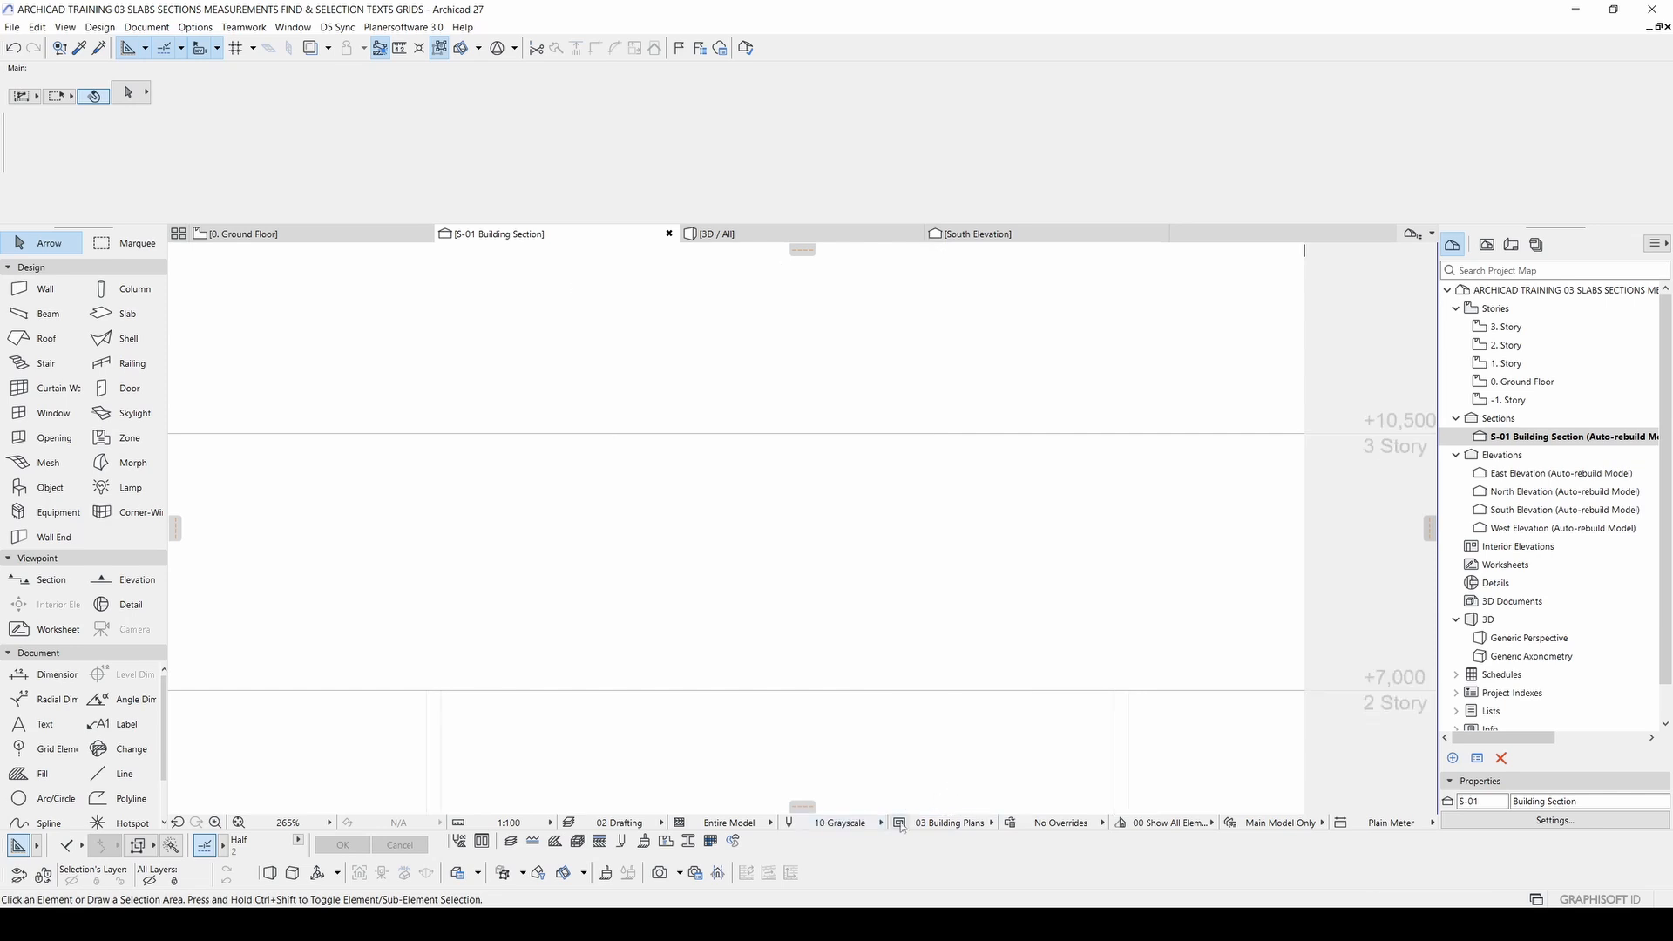
{"action": "left_click", "coordinate": [841, 822]}
{"action": "left_click", "coordinate": [929, 796]}
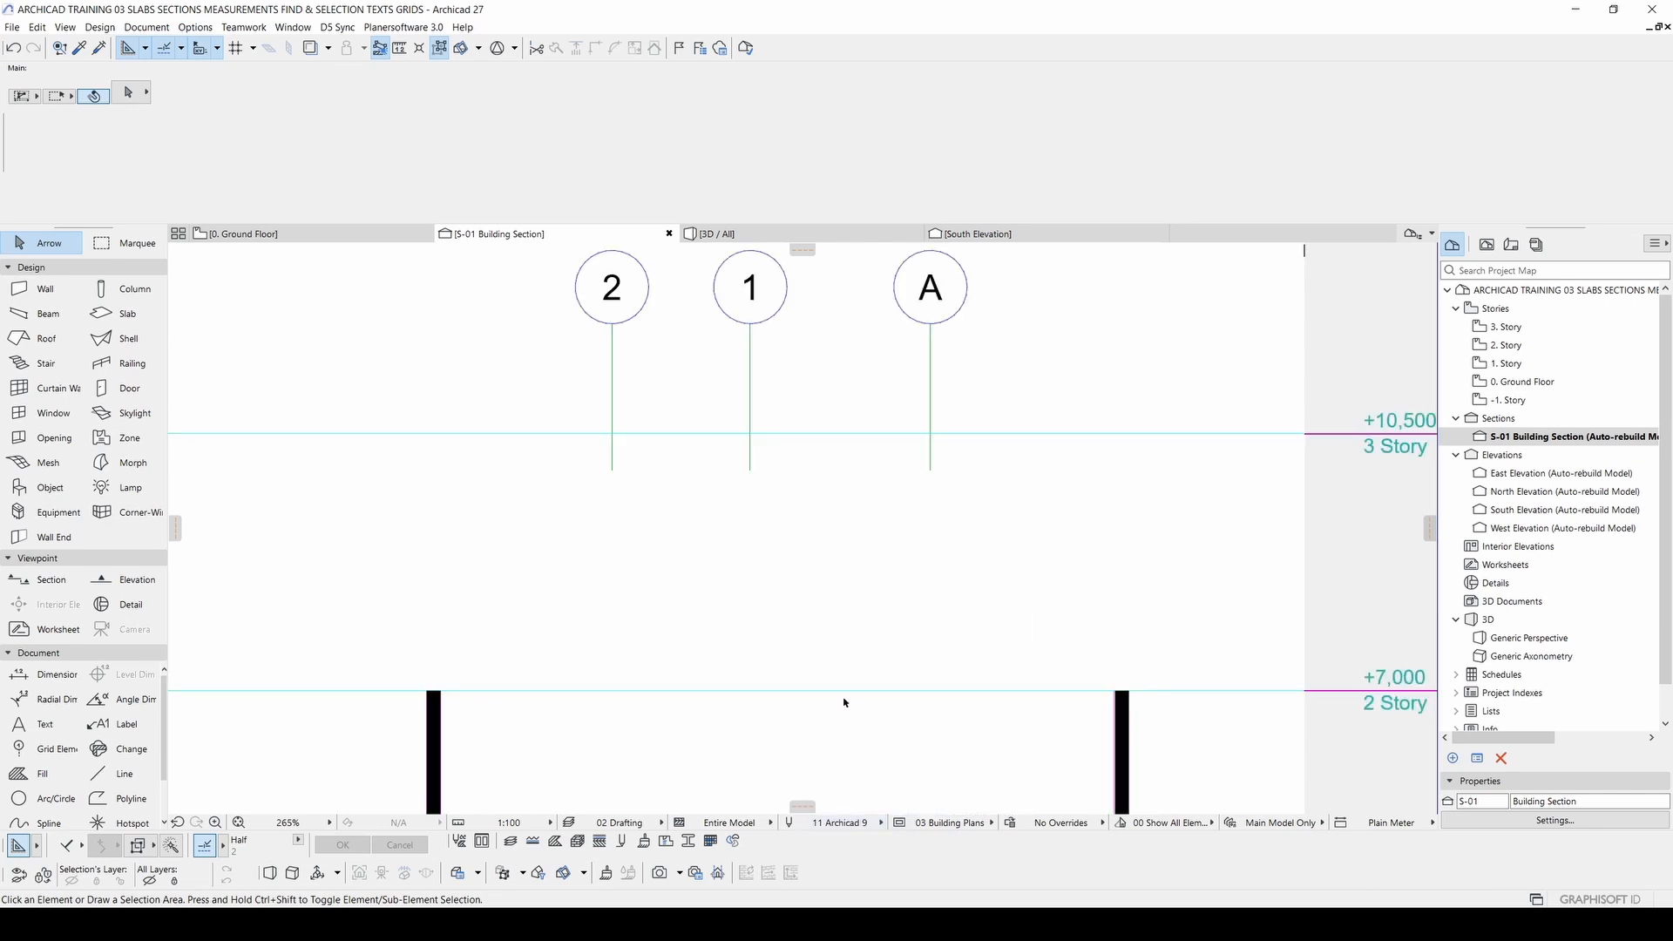
Step: Switch the section view's pen set to sb architect pen set floor plan
{"action": "scroll", "coordinate": [827, 589], "scroll_direction": "down", "scroll_amount": 5}
{"action": "middle_click_drag", "start_coordinate": [829, 598], "coordinate": [840, 429]}
{"action": "scroll", "coordinate": [819, 556], "scroll_direction": "down", "scroll_amount": 1}
{"action": "middle_click_drag", "start_coordinate": [819, 549], "coordinate": [825, 486]}
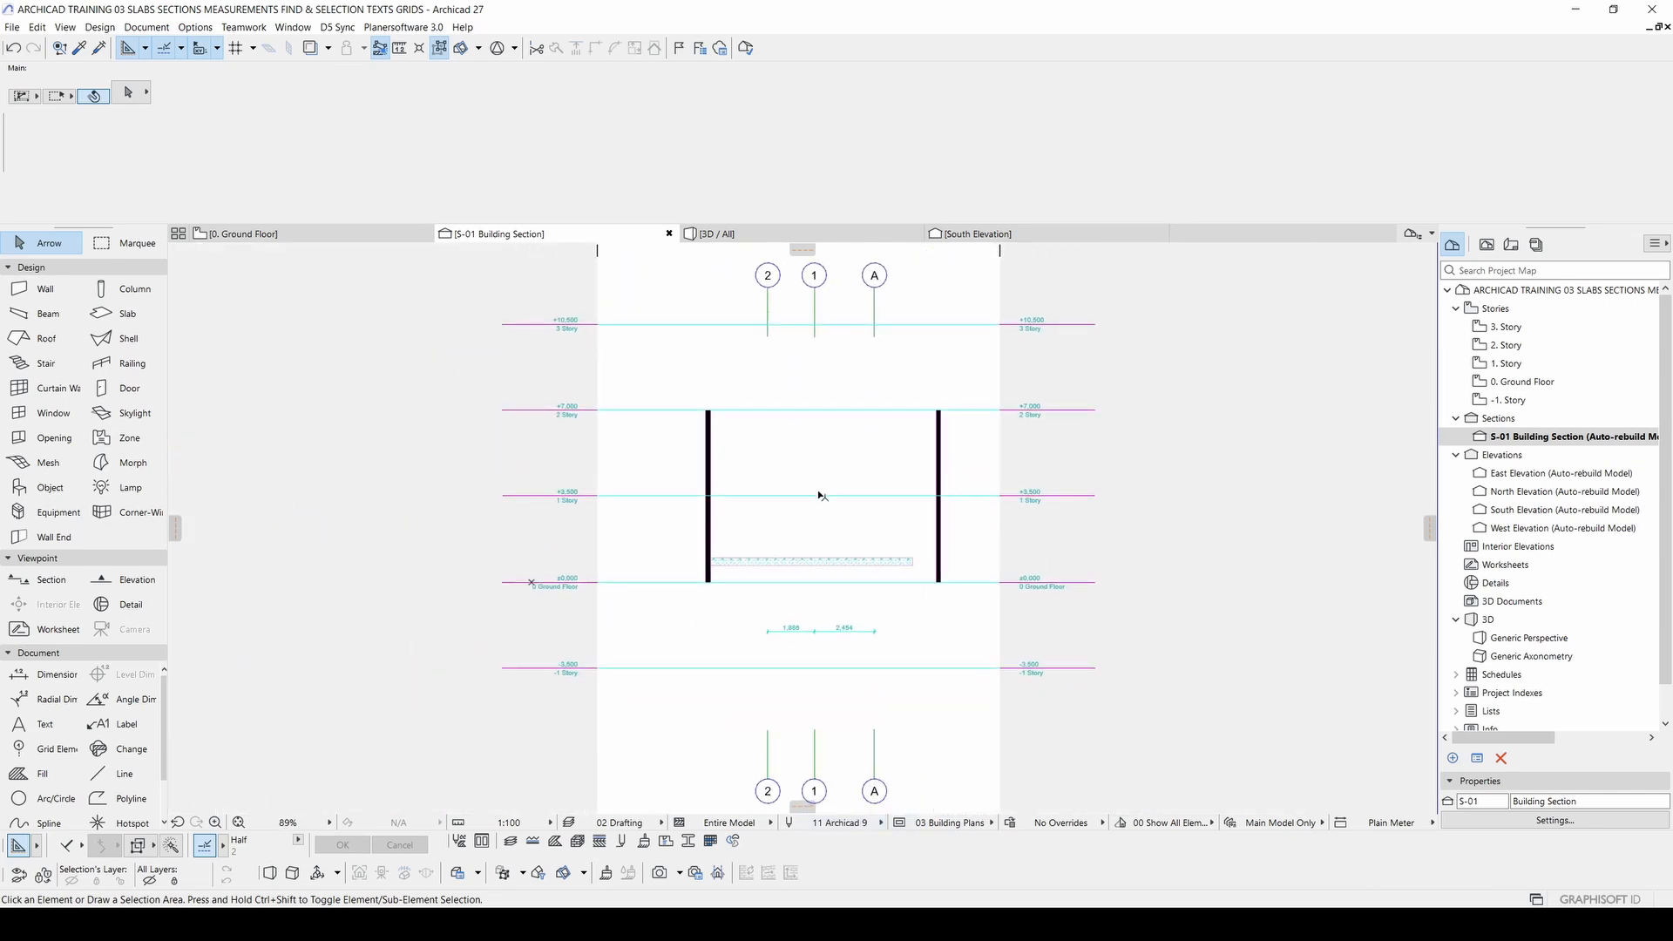
{"action": "left_click", "coordinate": [847, 822]}
{"action": "left_click", "coordinate": [933, 802]}
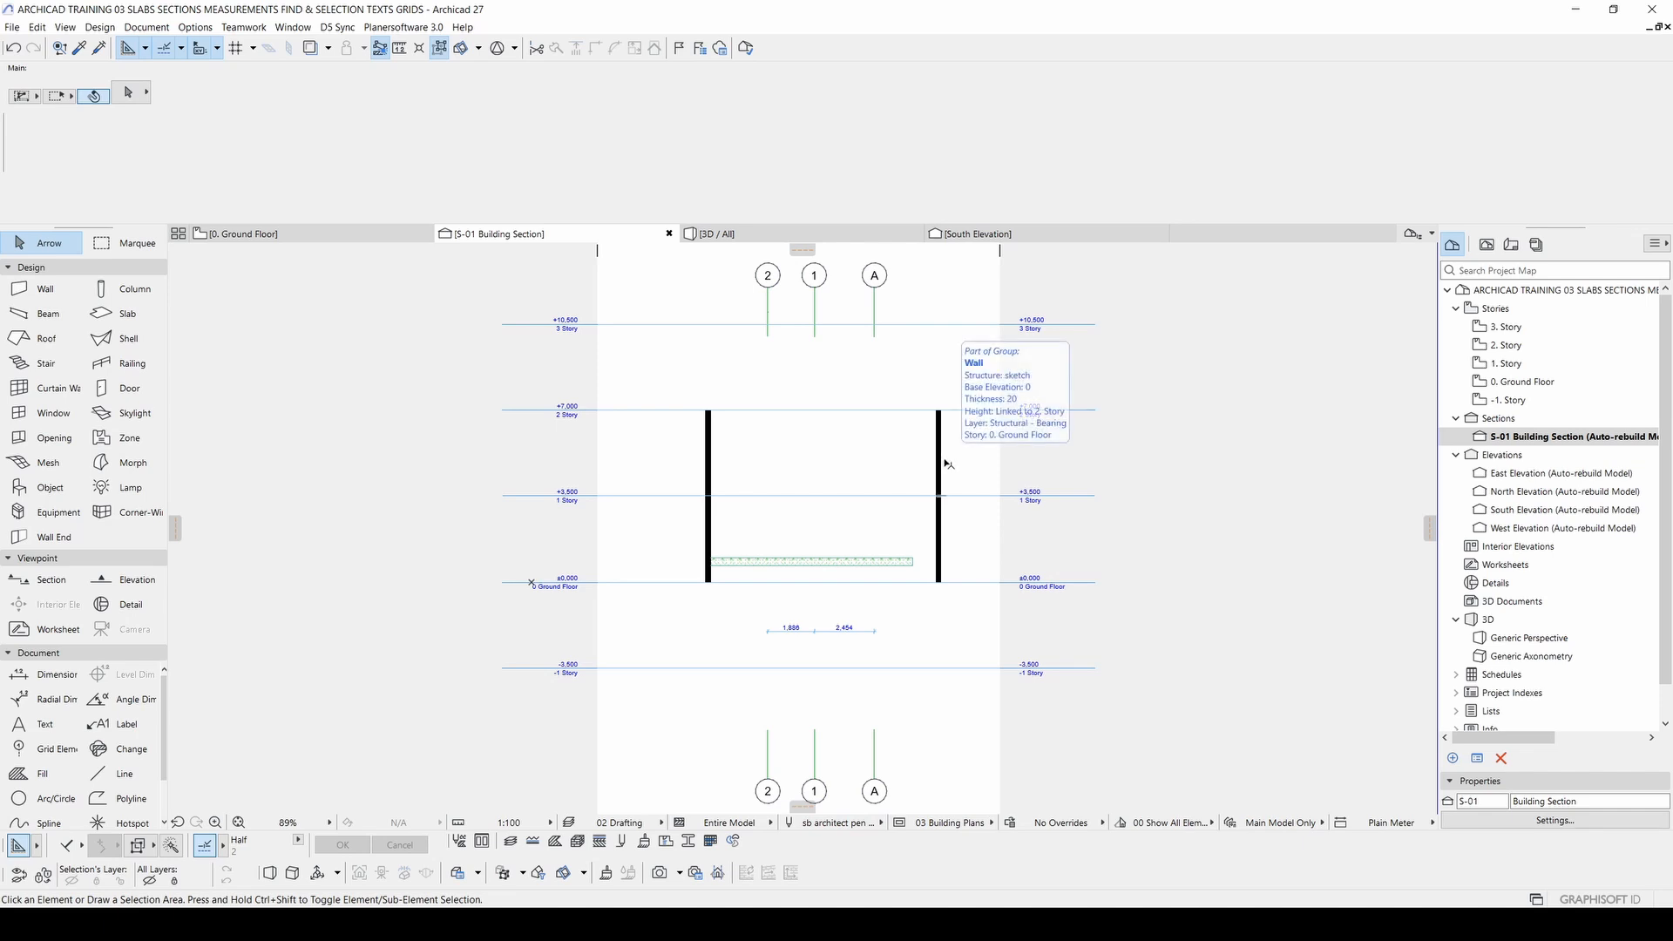
Step: Use Find & Select with element type Grid Element to select the section's grid lines, and deselect them
{"action": "key", "text": "ctrl+f"}
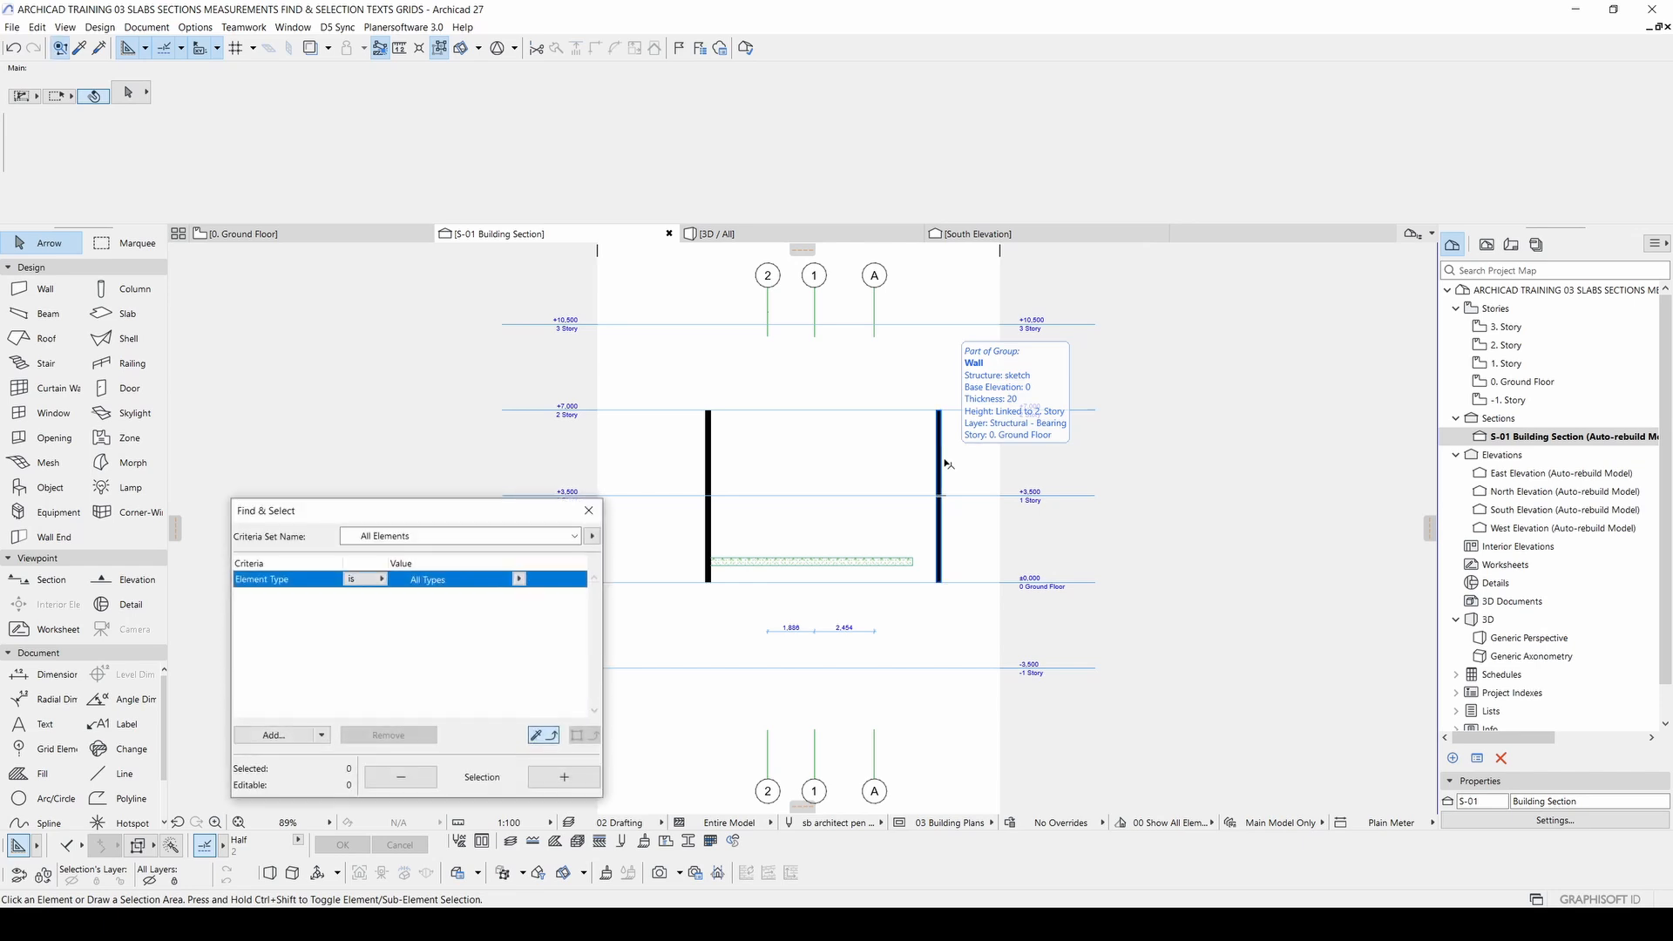
{"action": "left_click_drag", "start_coordinate": [300, 514], "coordinate": [1076, 433]}
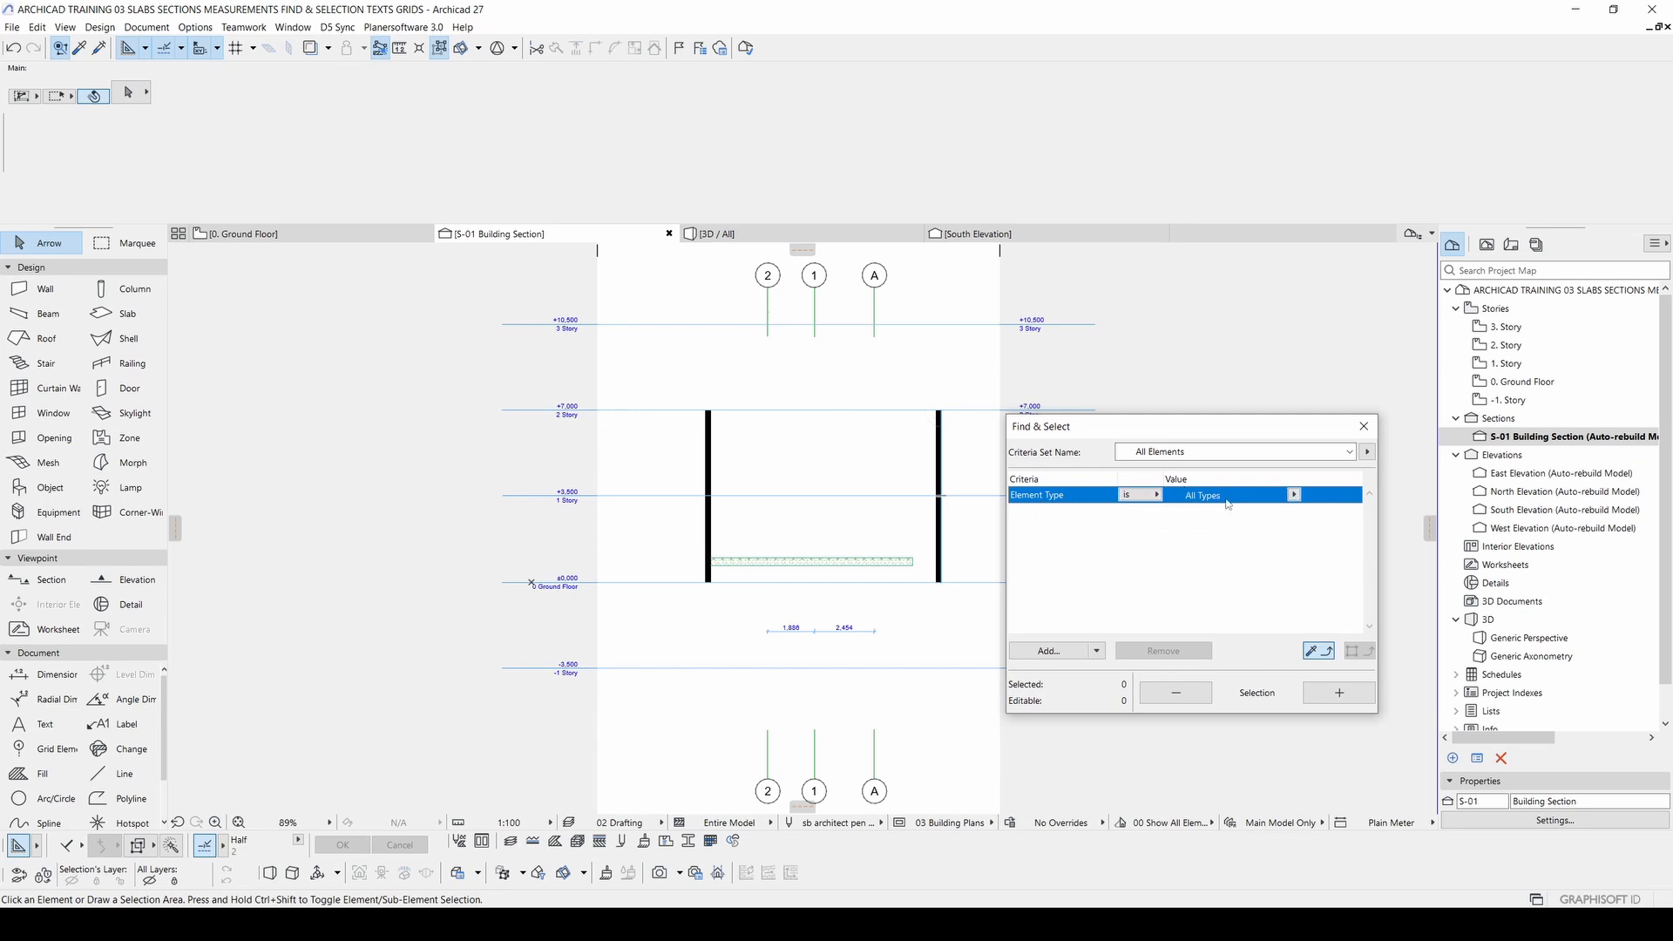
{"action": "left_click", "coordinate": [1294, 495]}
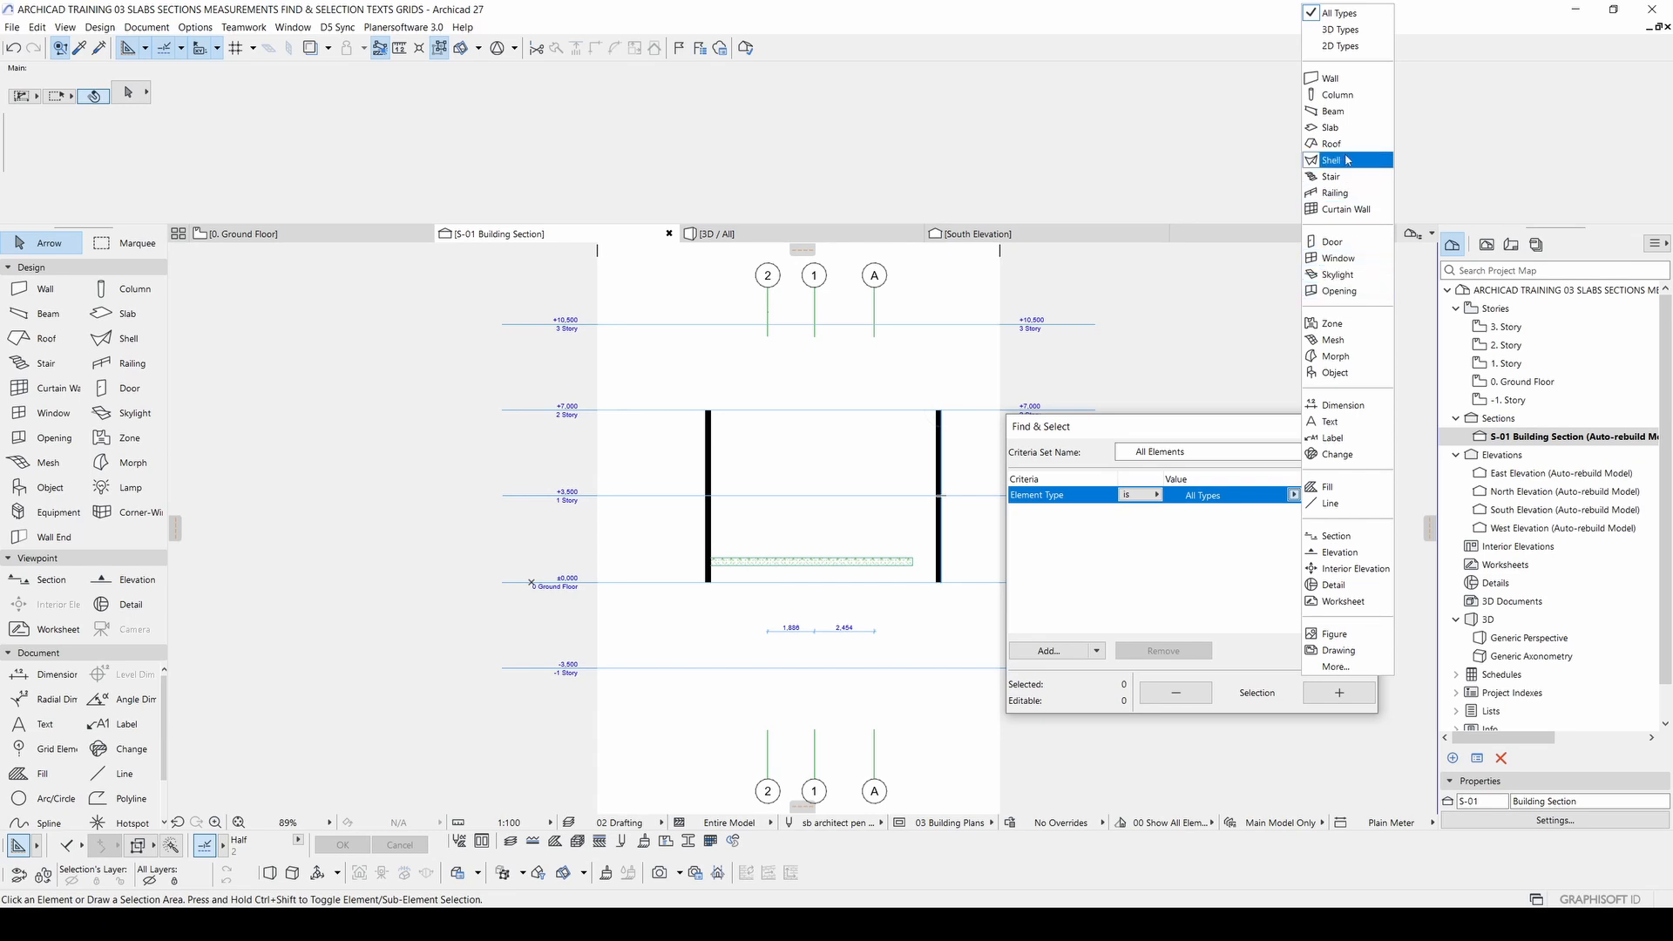
{"action": "left_click", "coordinate": [1340, 669]}
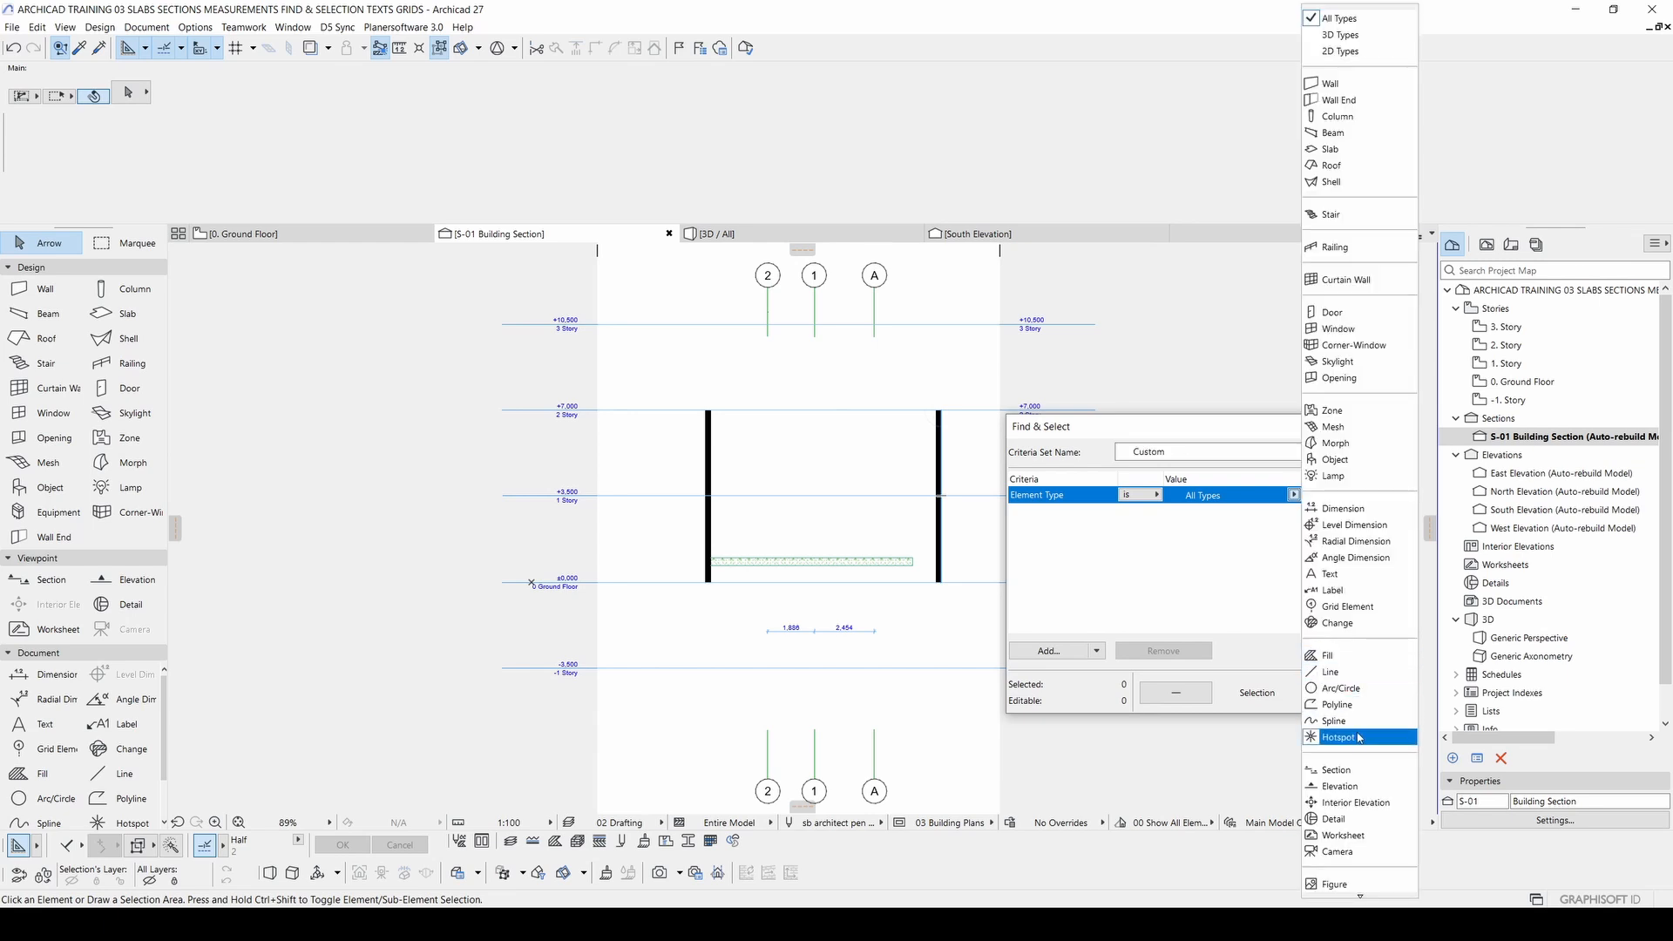
{"action": "left_click", "coordinate": [1331, 610]}
{"action": "left_click", "coordinate": [1326, 694]}
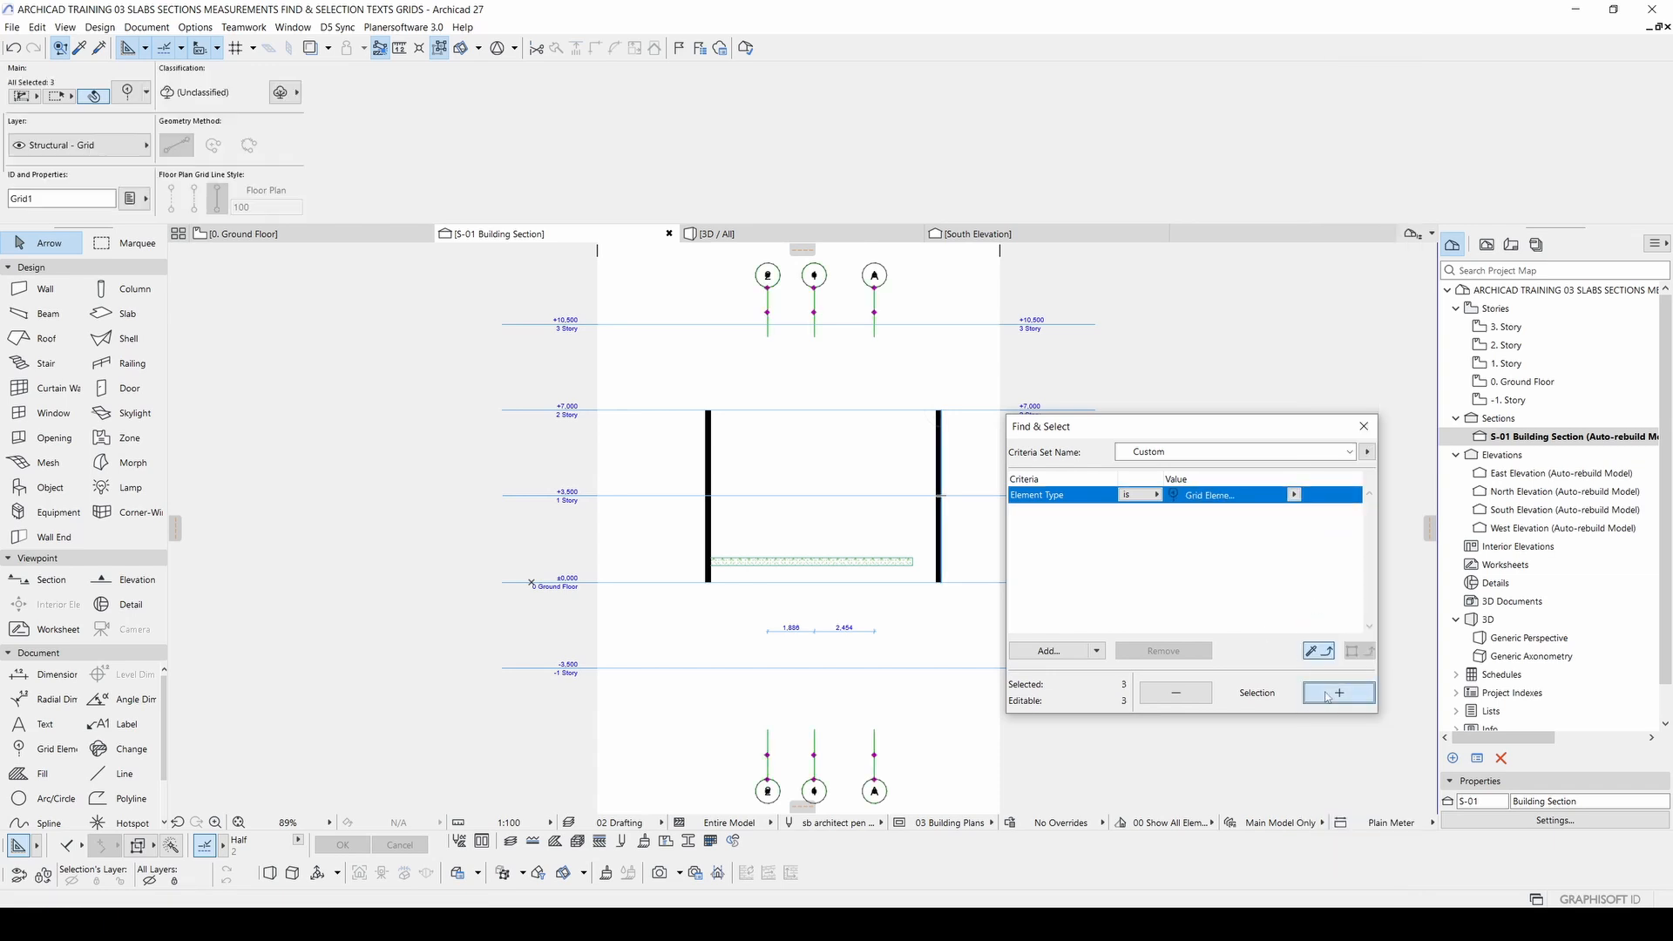
{"action": "left_click", "coordinate": [915, 379]}
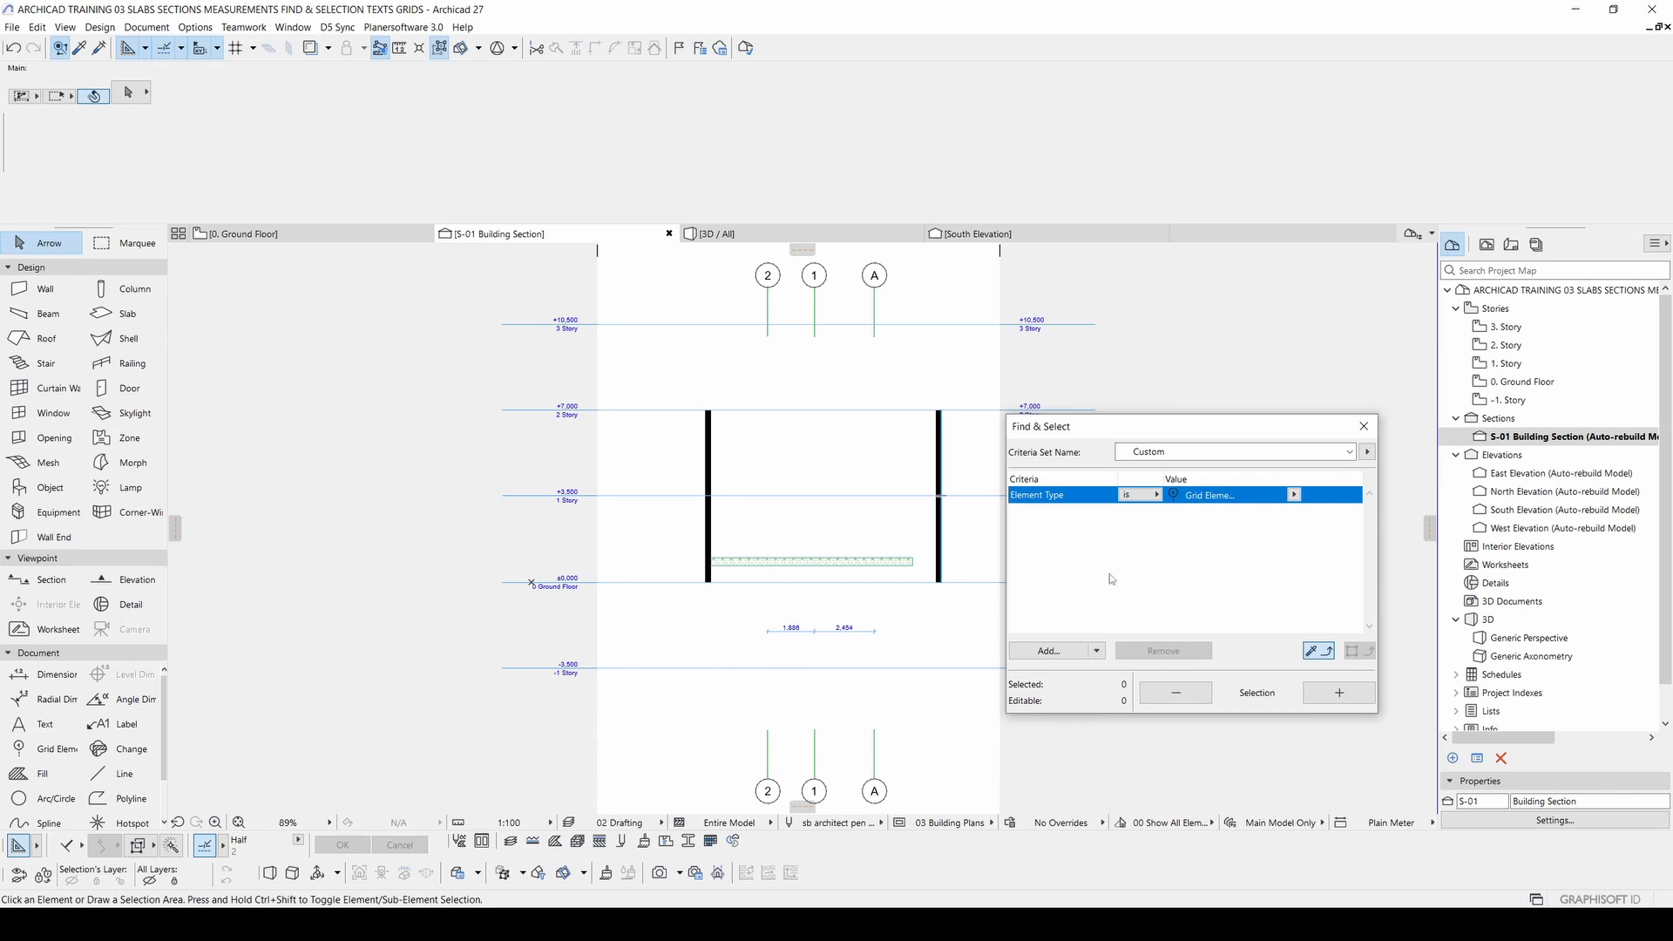
Step: Search the additional Find & Select criteria for "grid" and look through the Main group
{"action": "left_click", "coordinate": [1051, 652]}
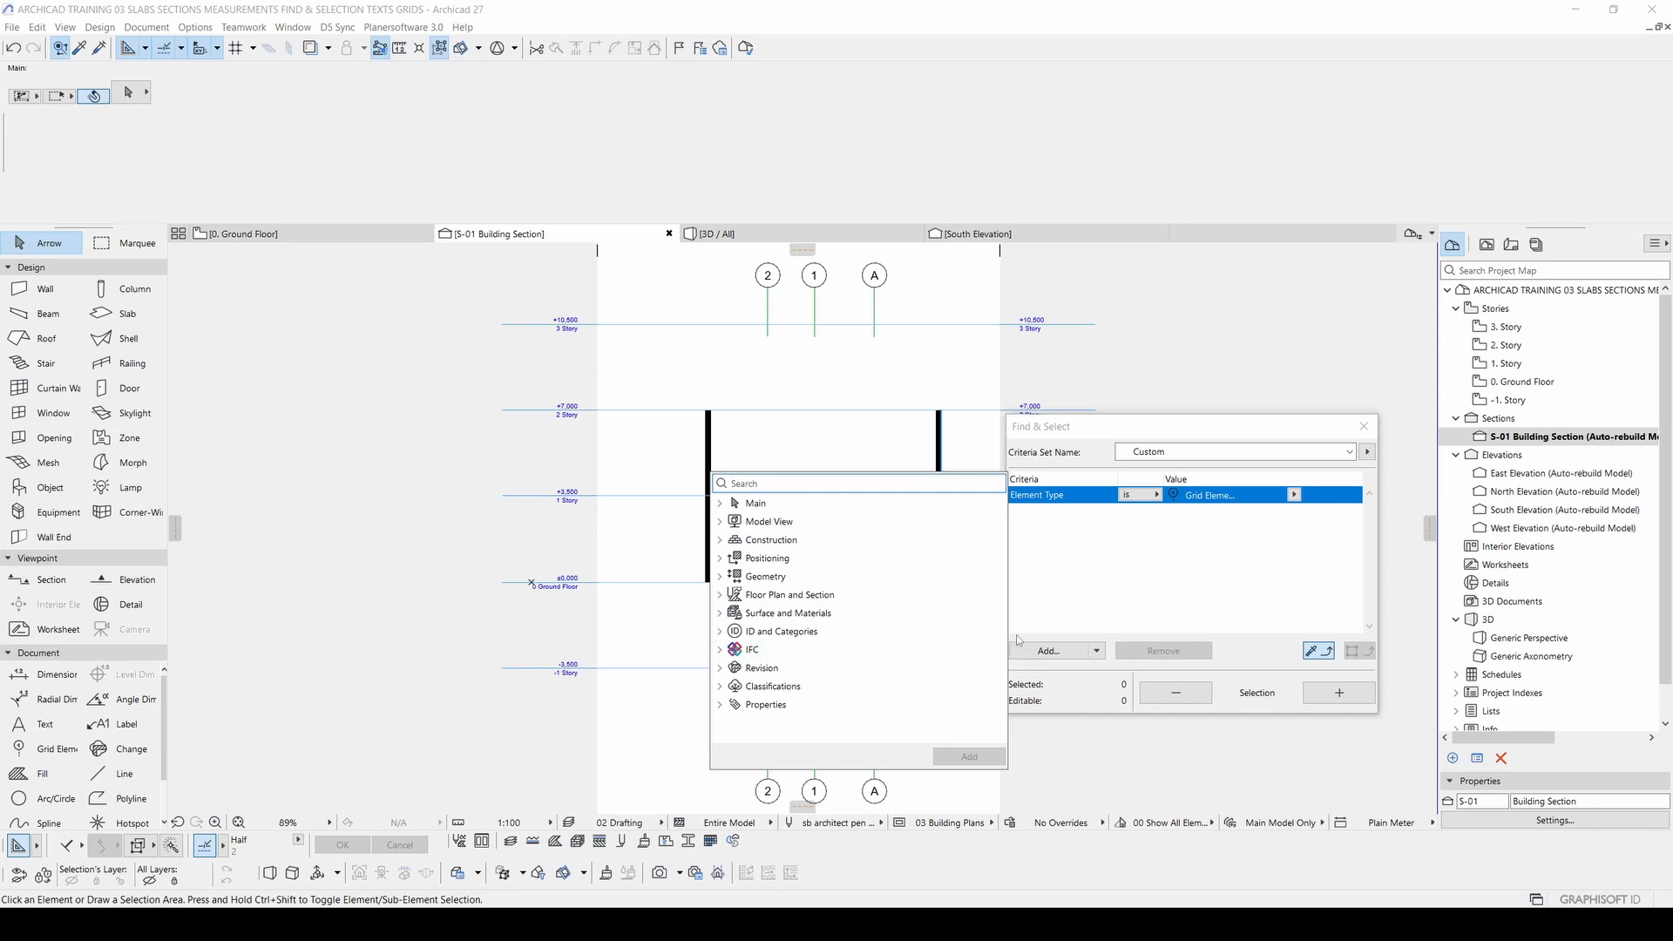
{"action": "type", "text": "grid"}
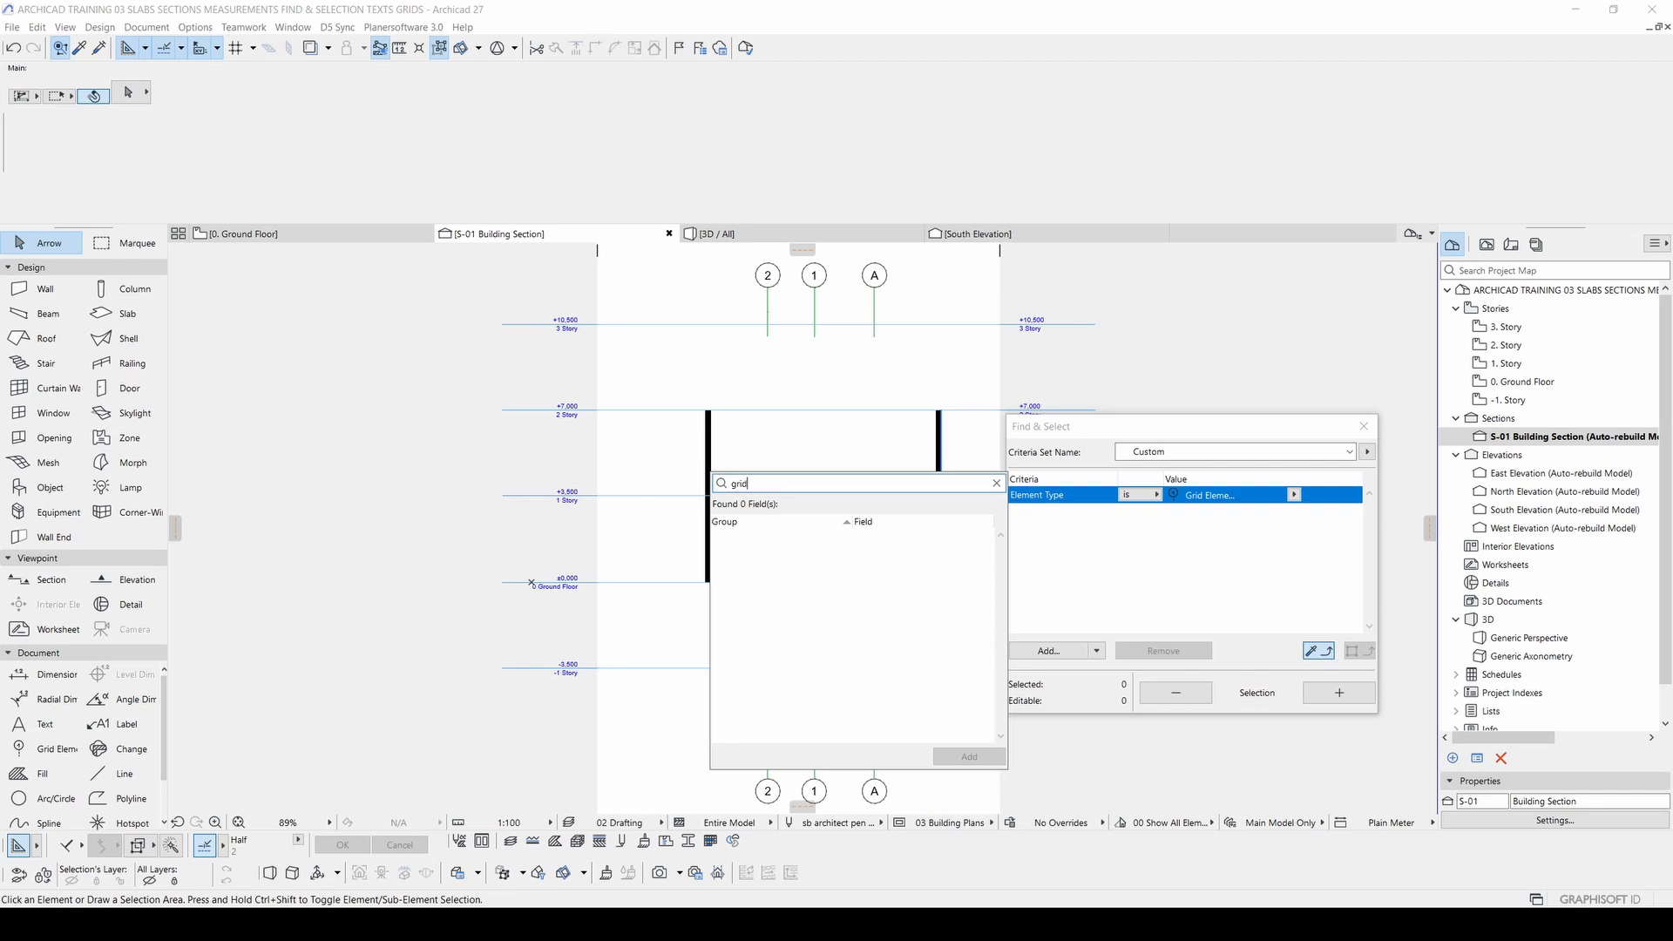
{"action": "double_click", "coordinate": [772, 484]}
{"action": "key", "text": "BackSpace"}
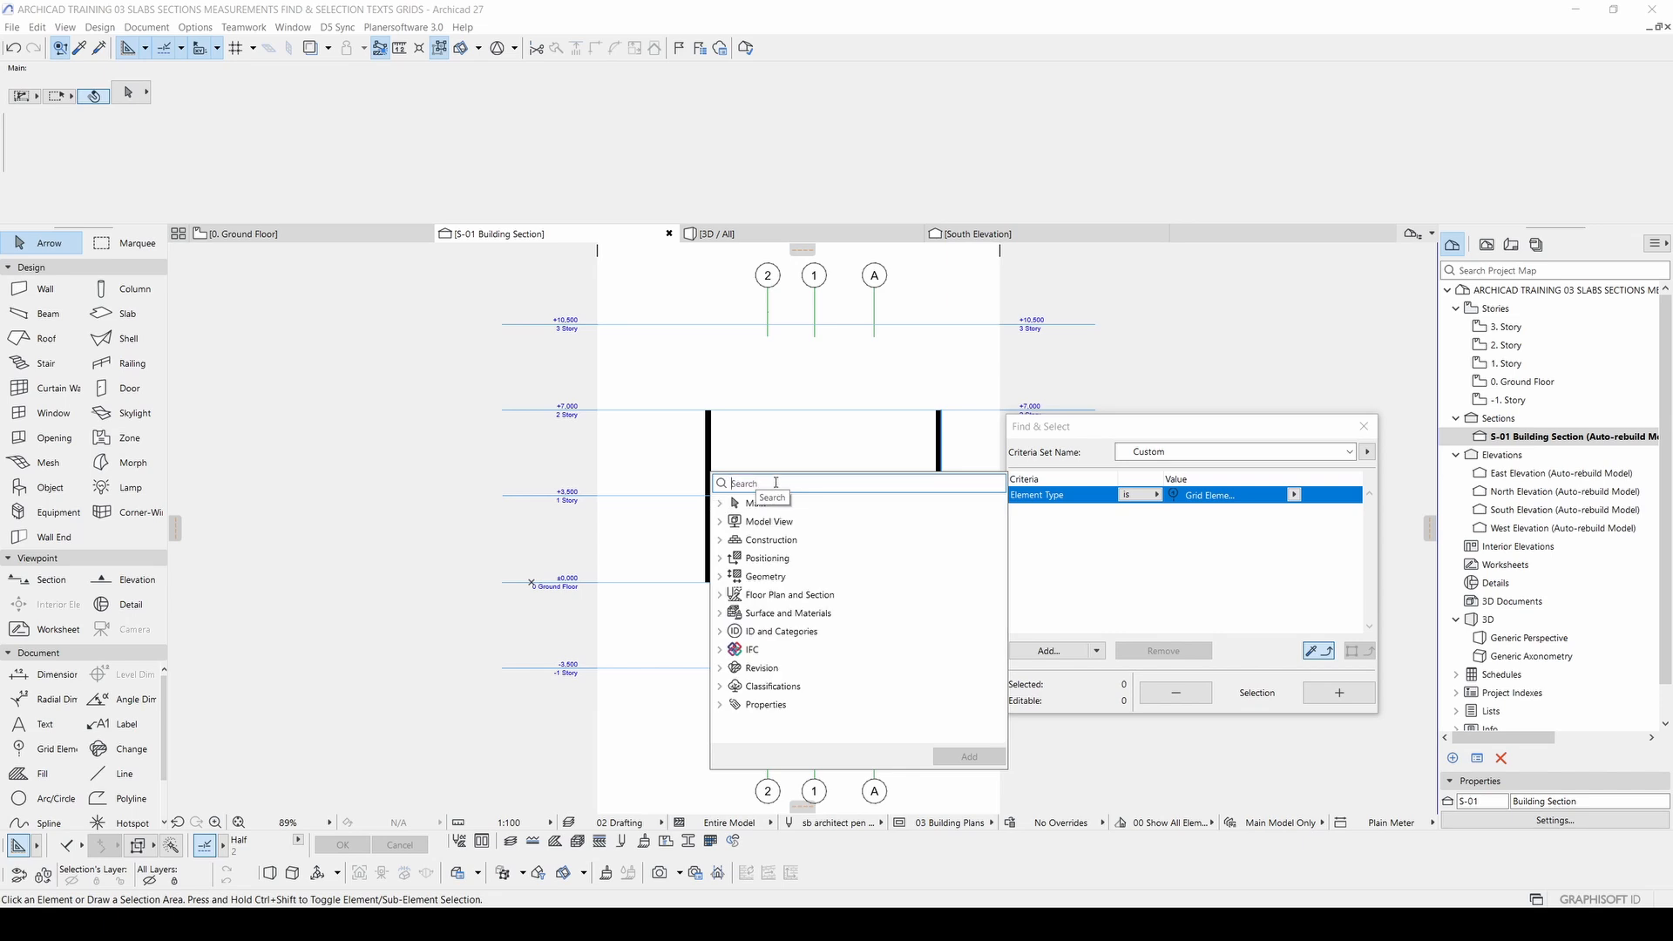
{"action": "left_click", "coordinate": [722, 504]}
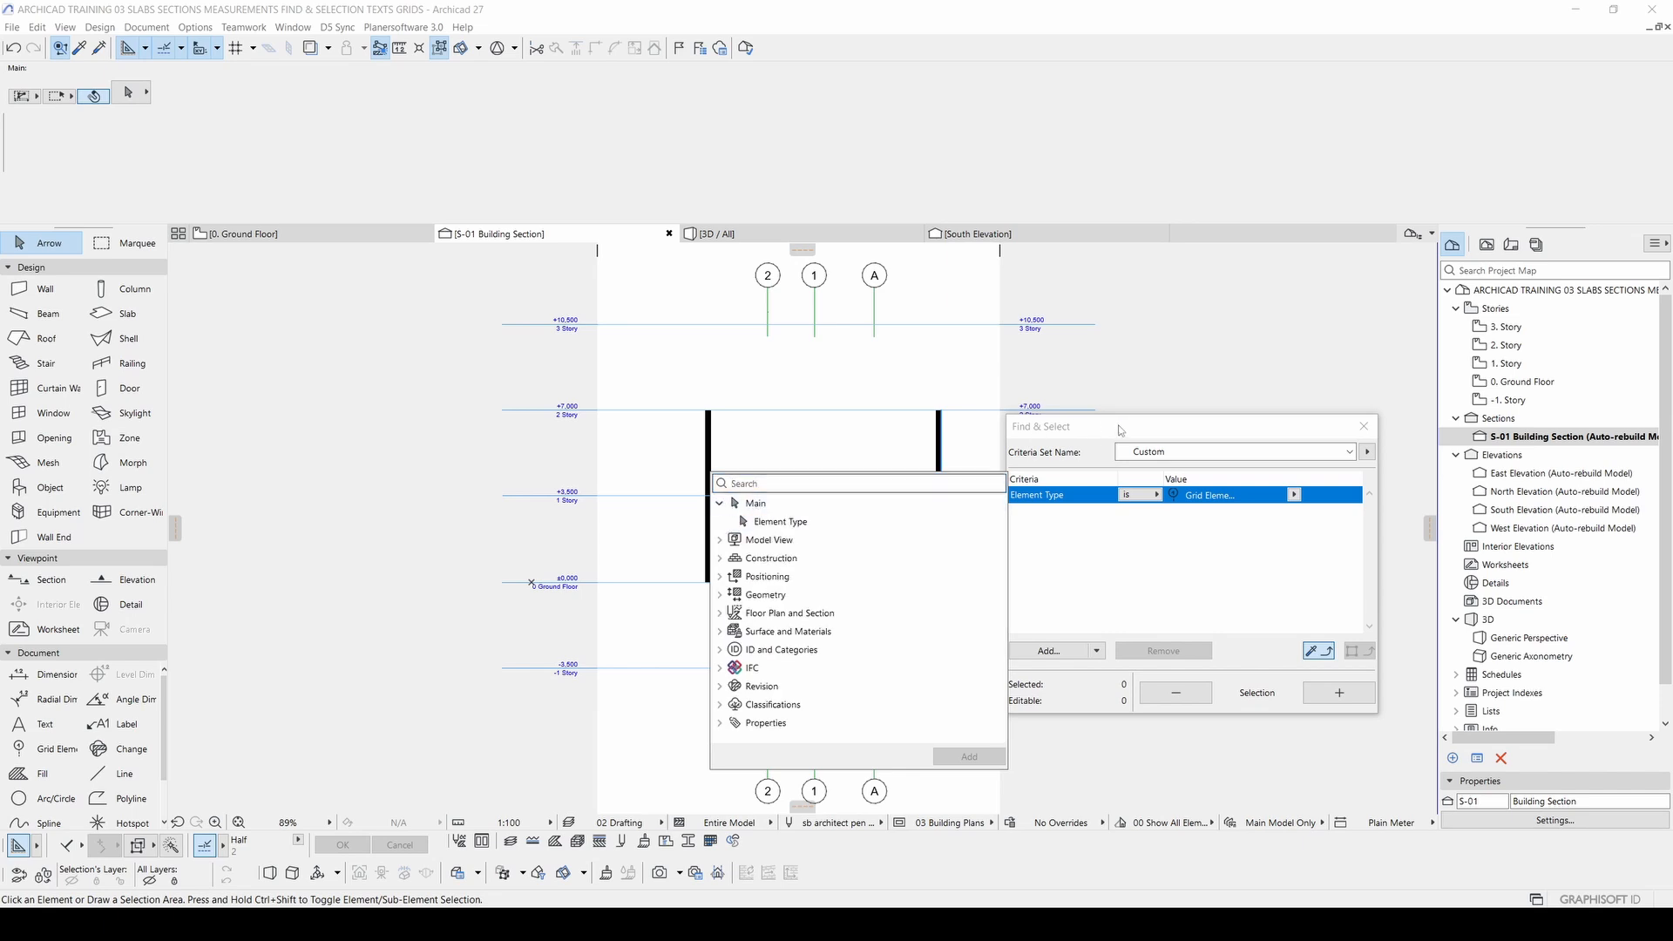
{"action": "mouse_move", "coordinate": [1100, 427]}
{"action": "left_mouse_down"}
{"action": "mouse_move", "coordinate": [1133, 425]}
{"action": "mouse_move", "coordinate": [1103, 427]}
{"action": "mouse_move", "coordinate": [1115, 436]}
{"action": "left_mouse_up"}
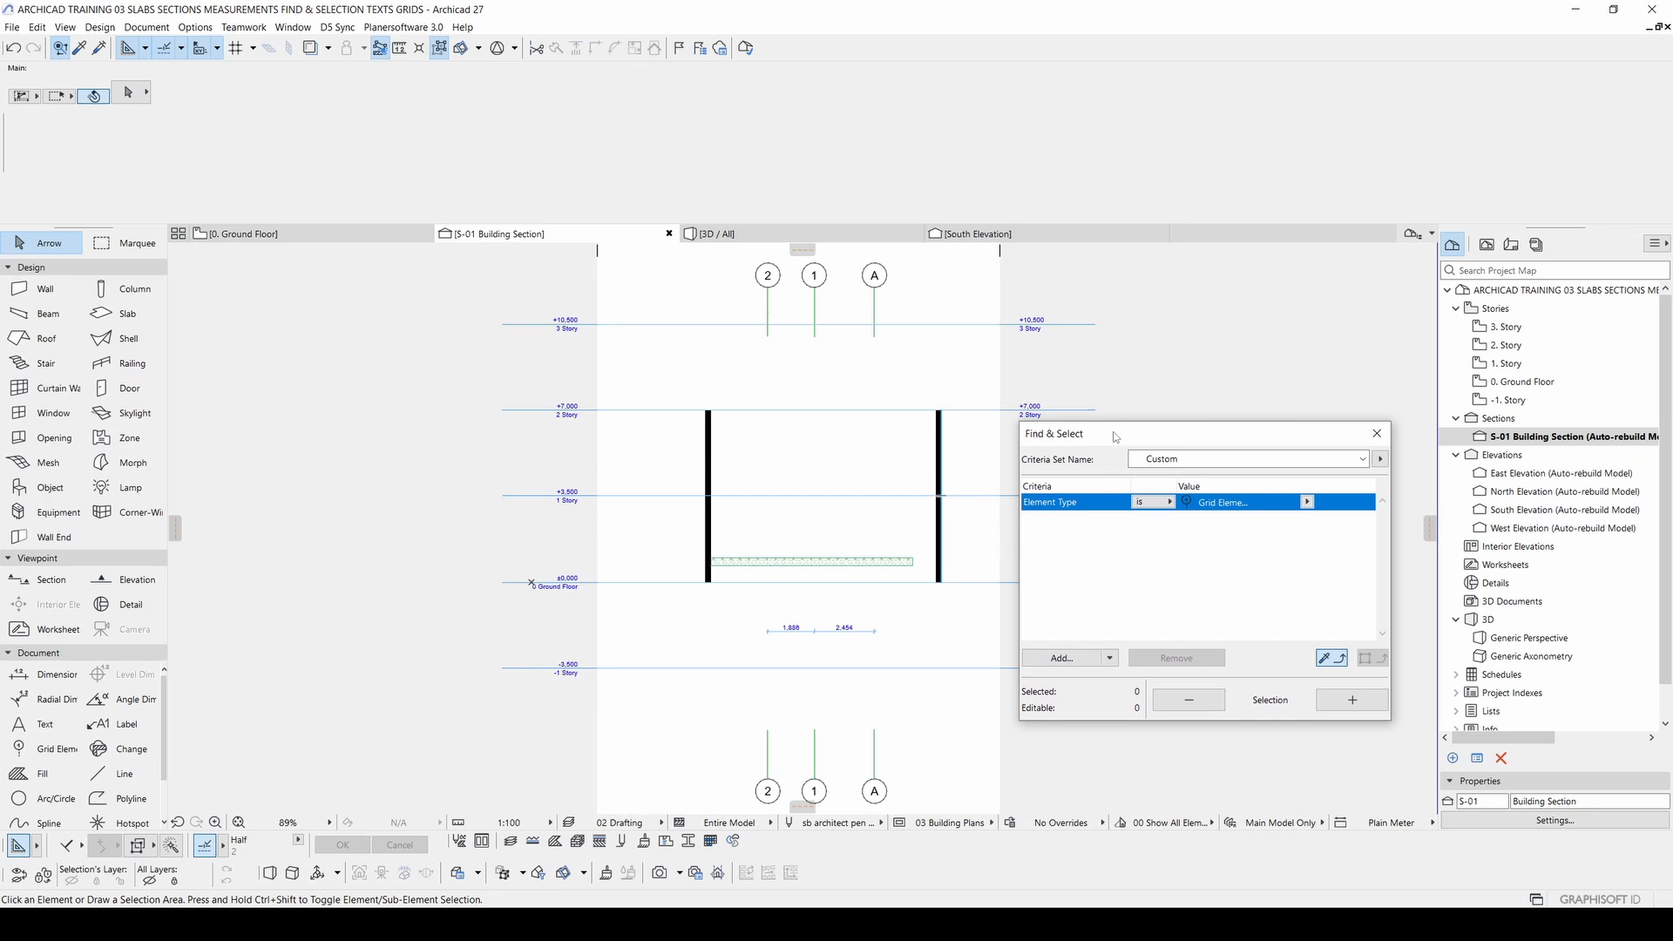
Step: Pick up the settings of grid line A and examine the Model View criteria available in Find & Select
{"action": "middle_click_drag", "start_coordinate": [888, 342], "coordinate": [878, 391]}
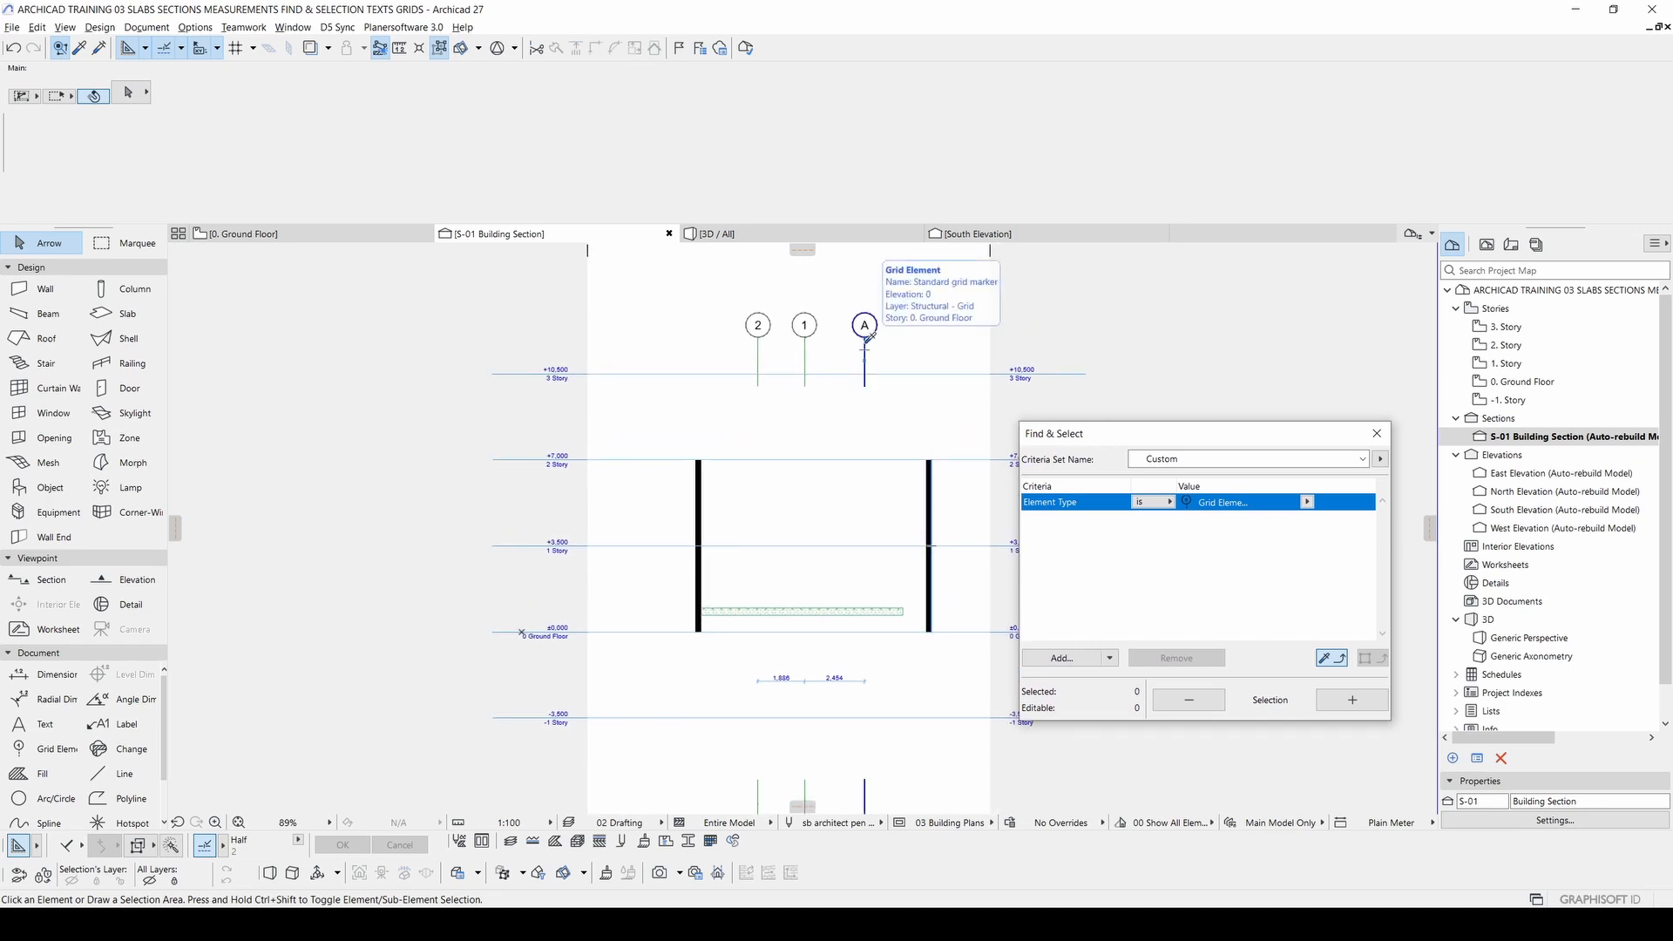
{"action": "left_click", "coordinate": [865, 342], "text": "alt"}
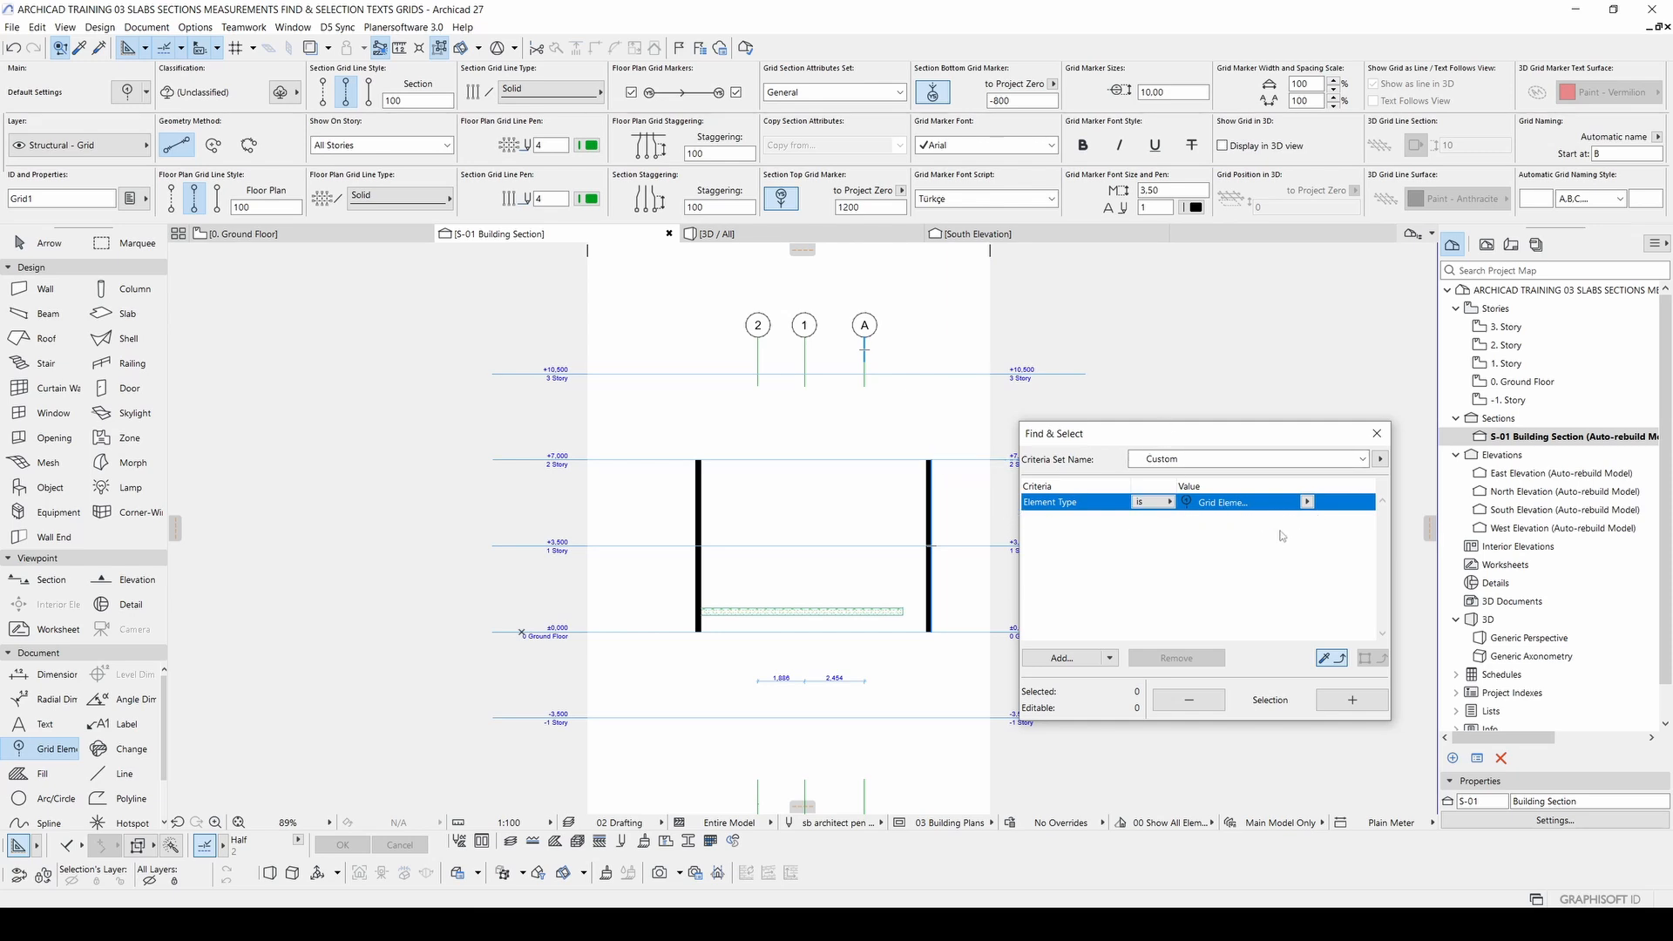
{"action": "left_click", "coordinate": [1084, 661]}
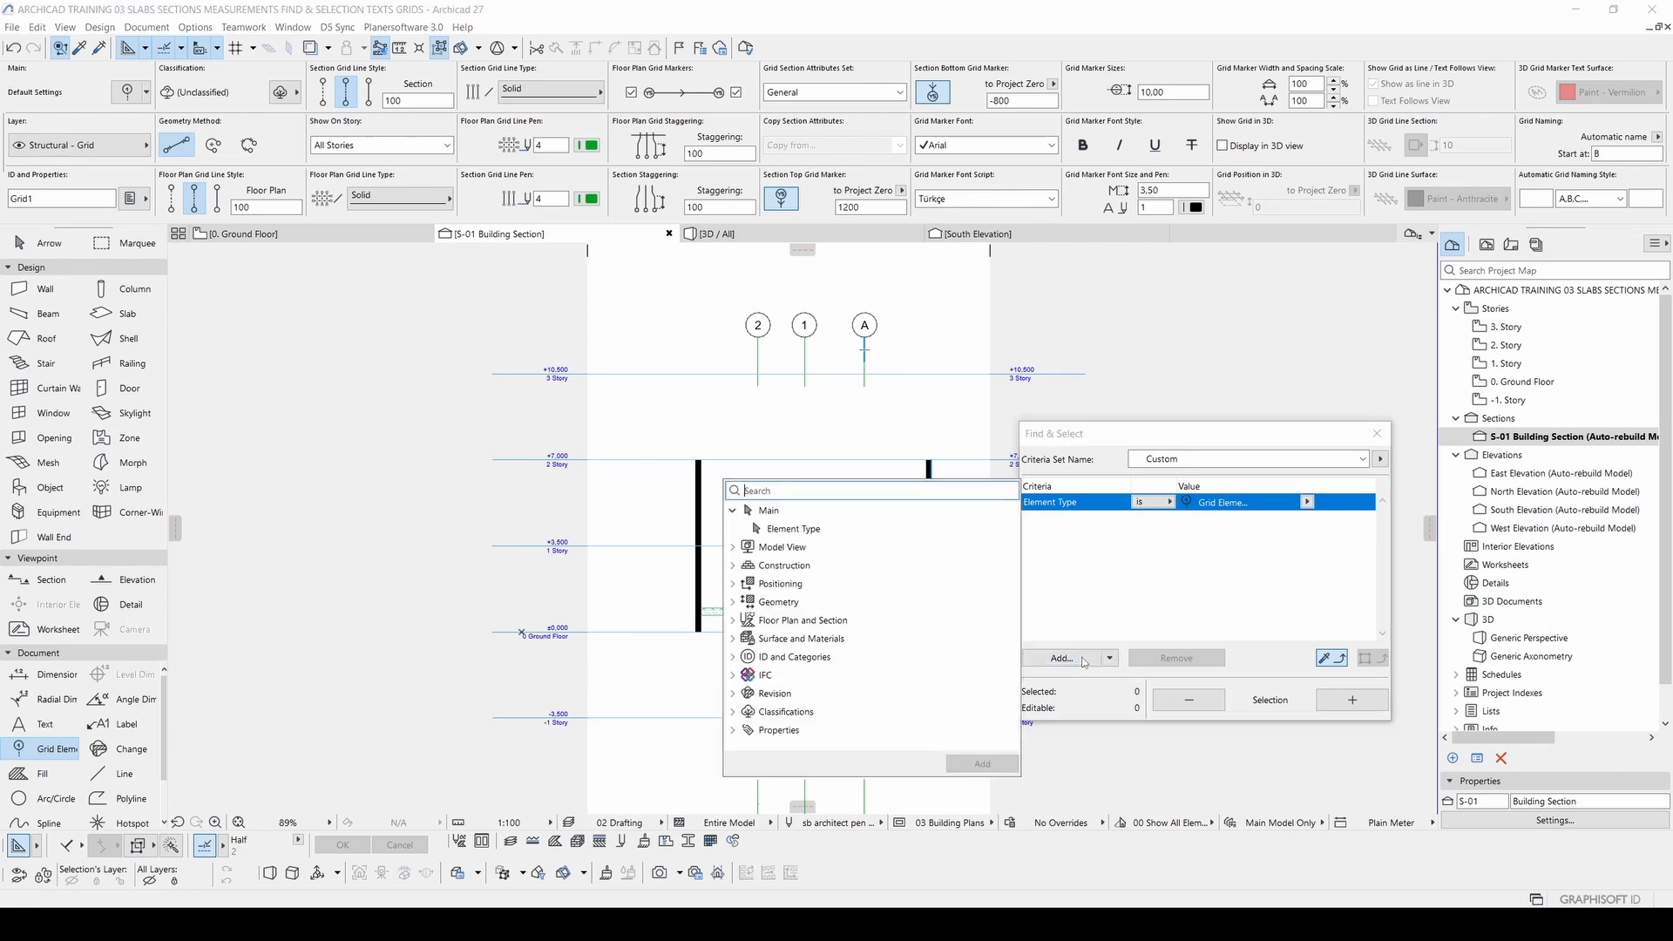
{"action": "left_click", "coordinate": [732, 547]}
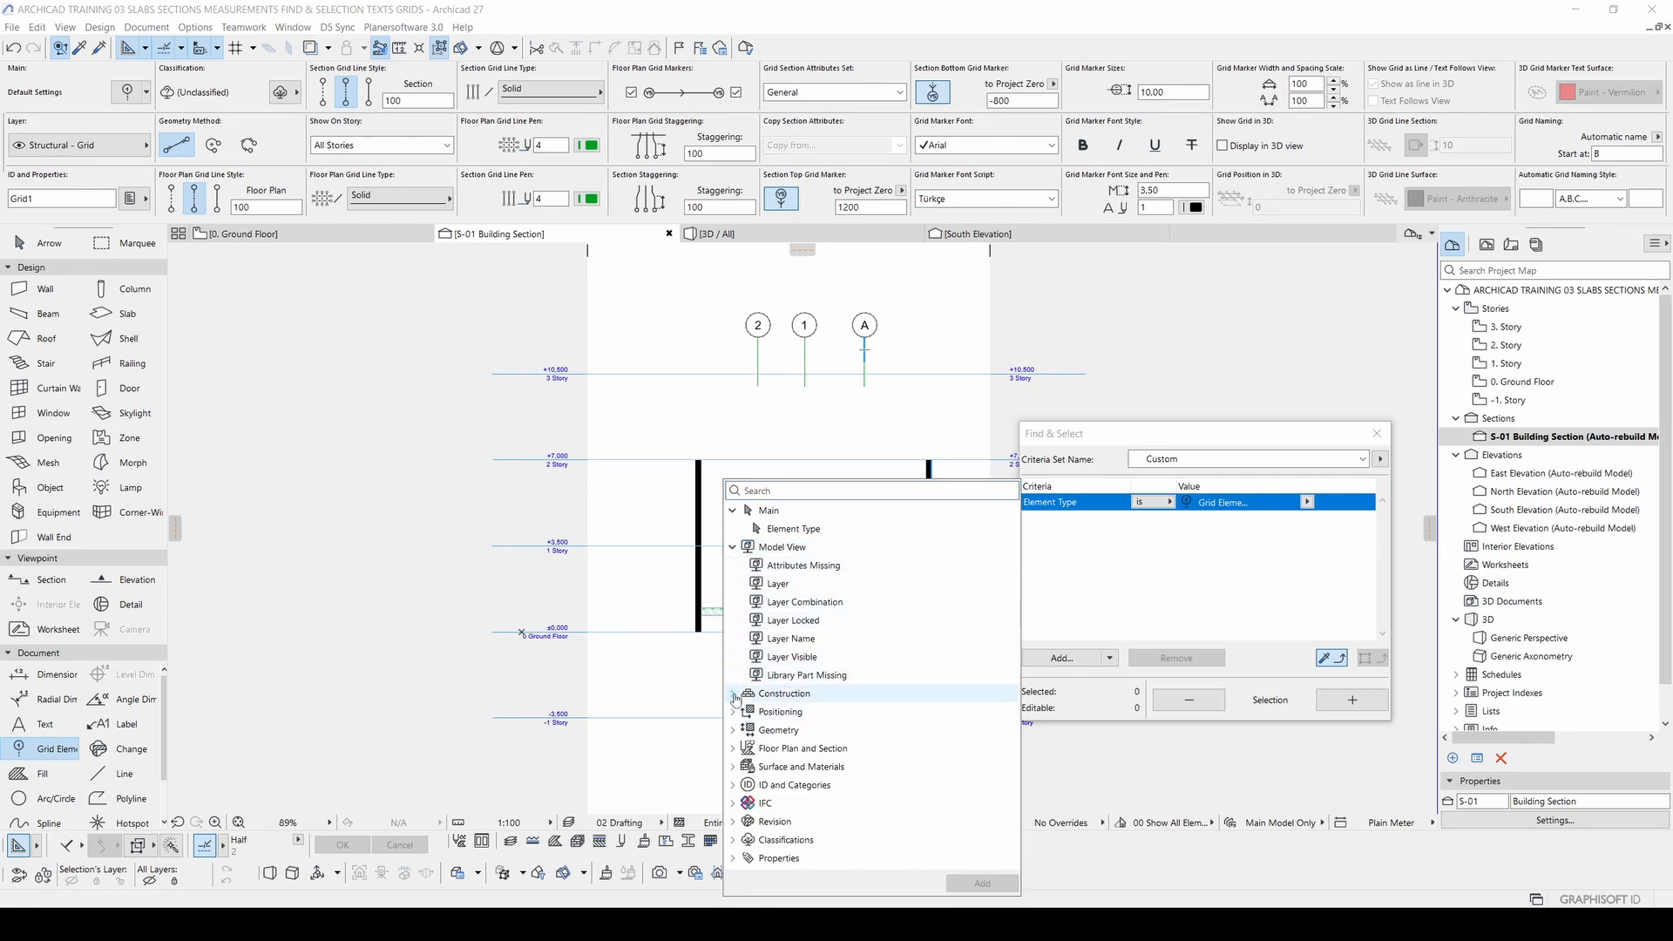
{"action": "key", "text": "Escape"}
Step: Pick up a wall's settings as the Find & Select criterion, select all walls in the section, and clear the selection
{"action": "middle_click_drag", "start_coordinate": [850, 493], "coordinate": [771, 495]}
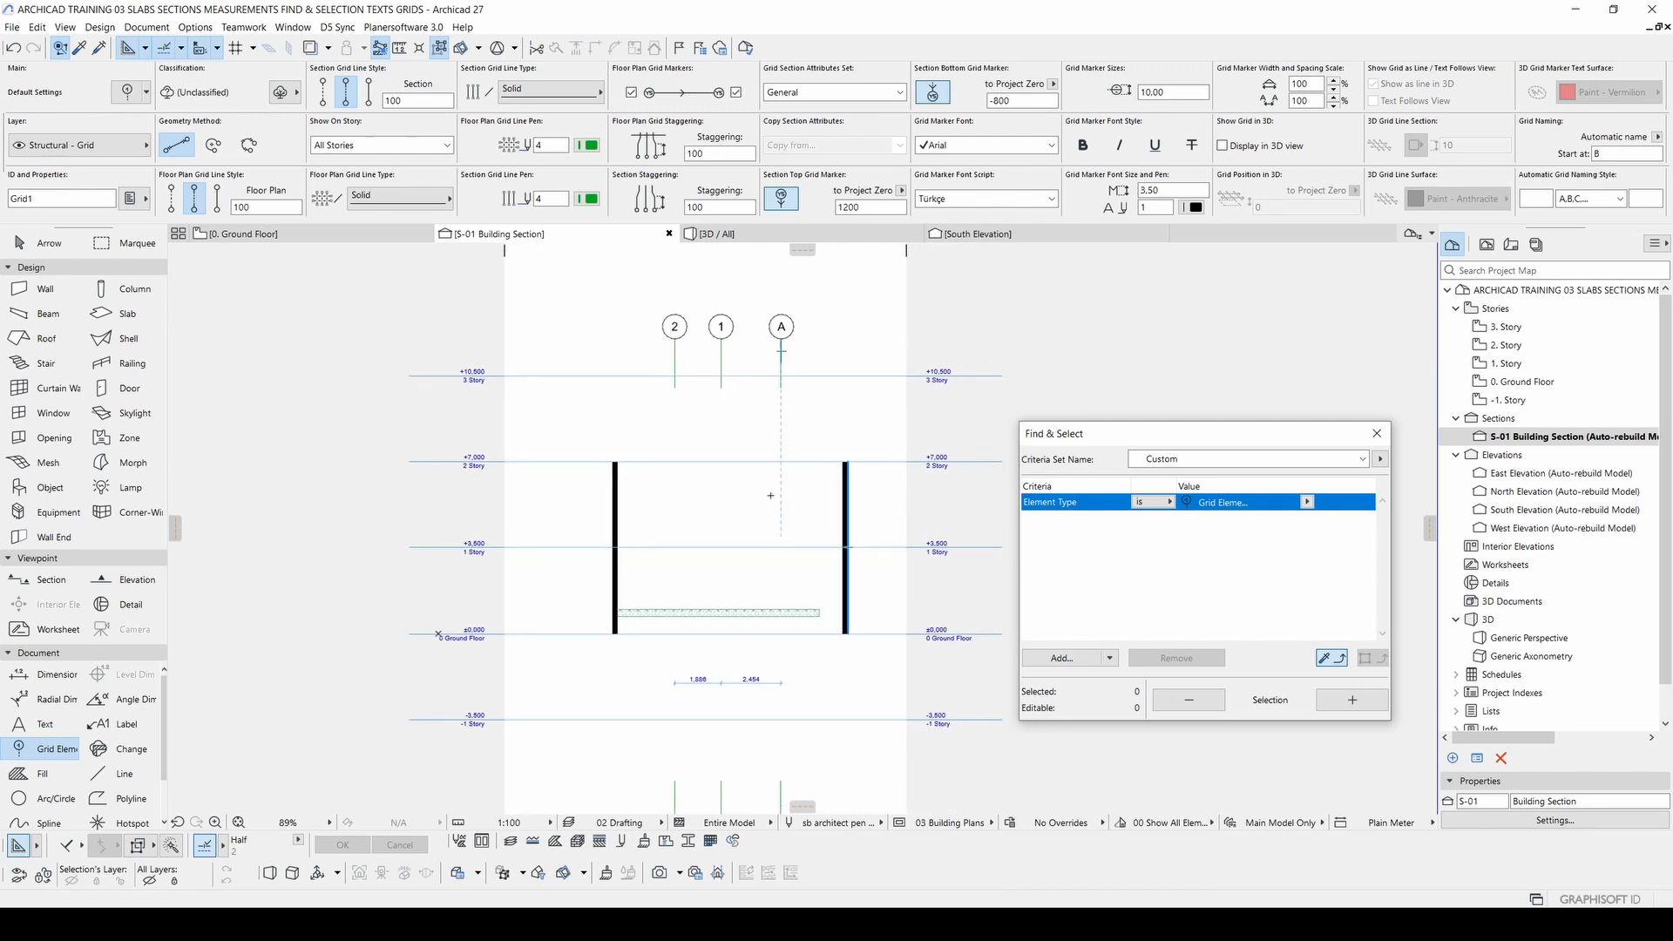
{"action": "left_click", "coordinate": [851, 483], "text": "alt"}
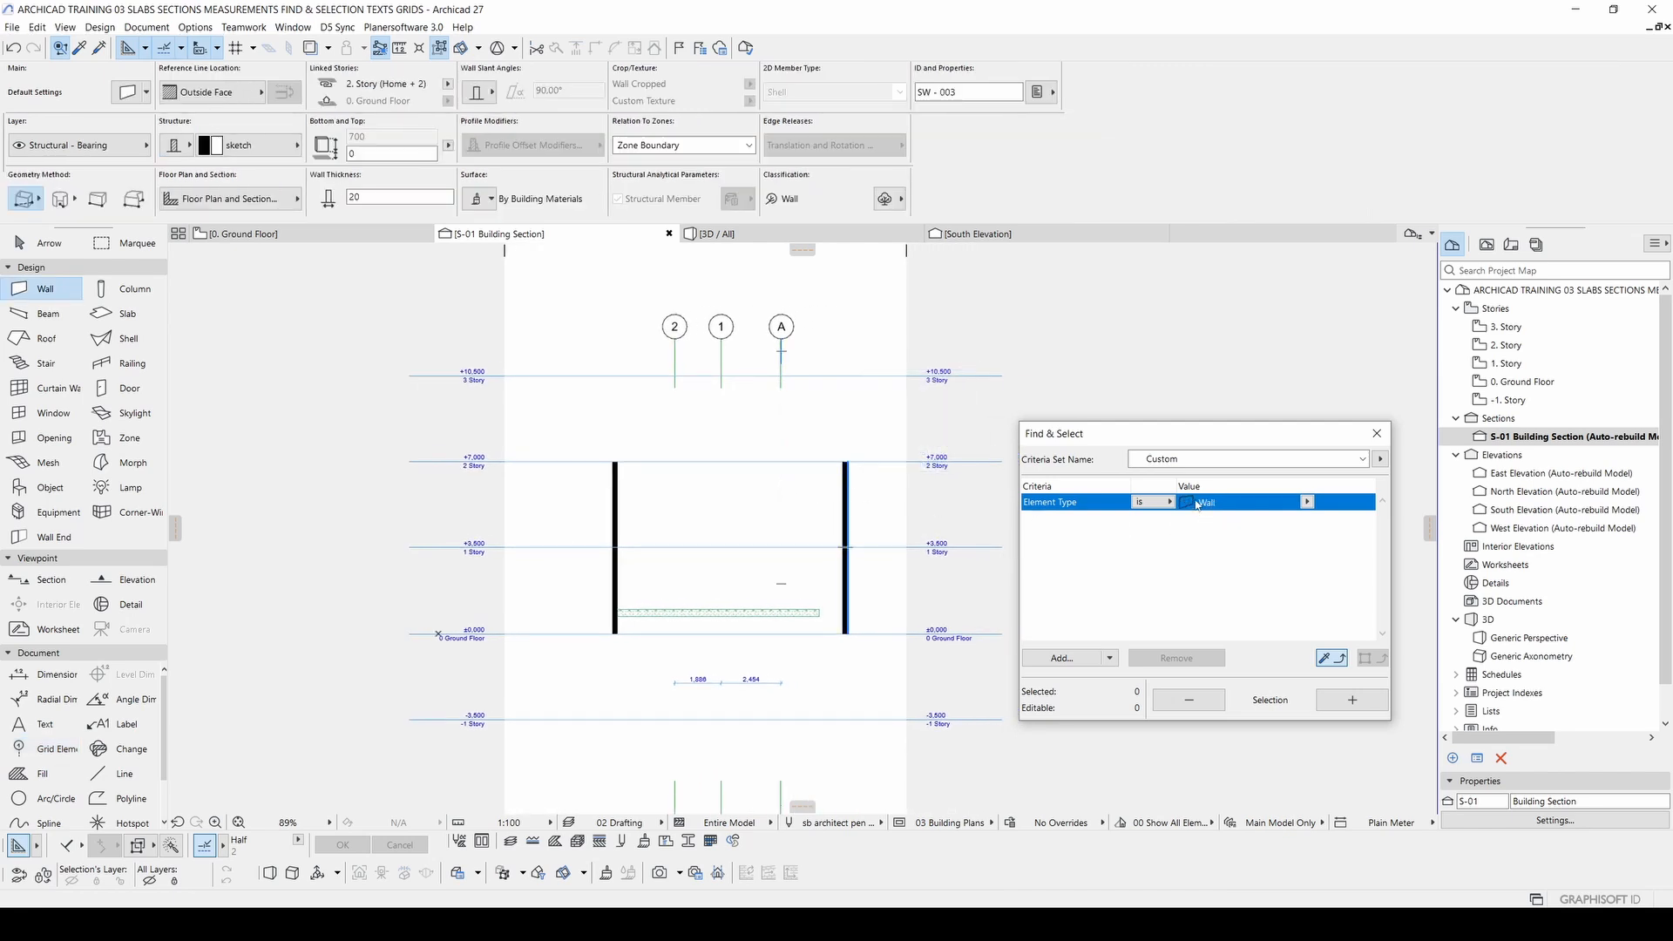
{"action": "left_click", "coordinate": [1351, 700]}
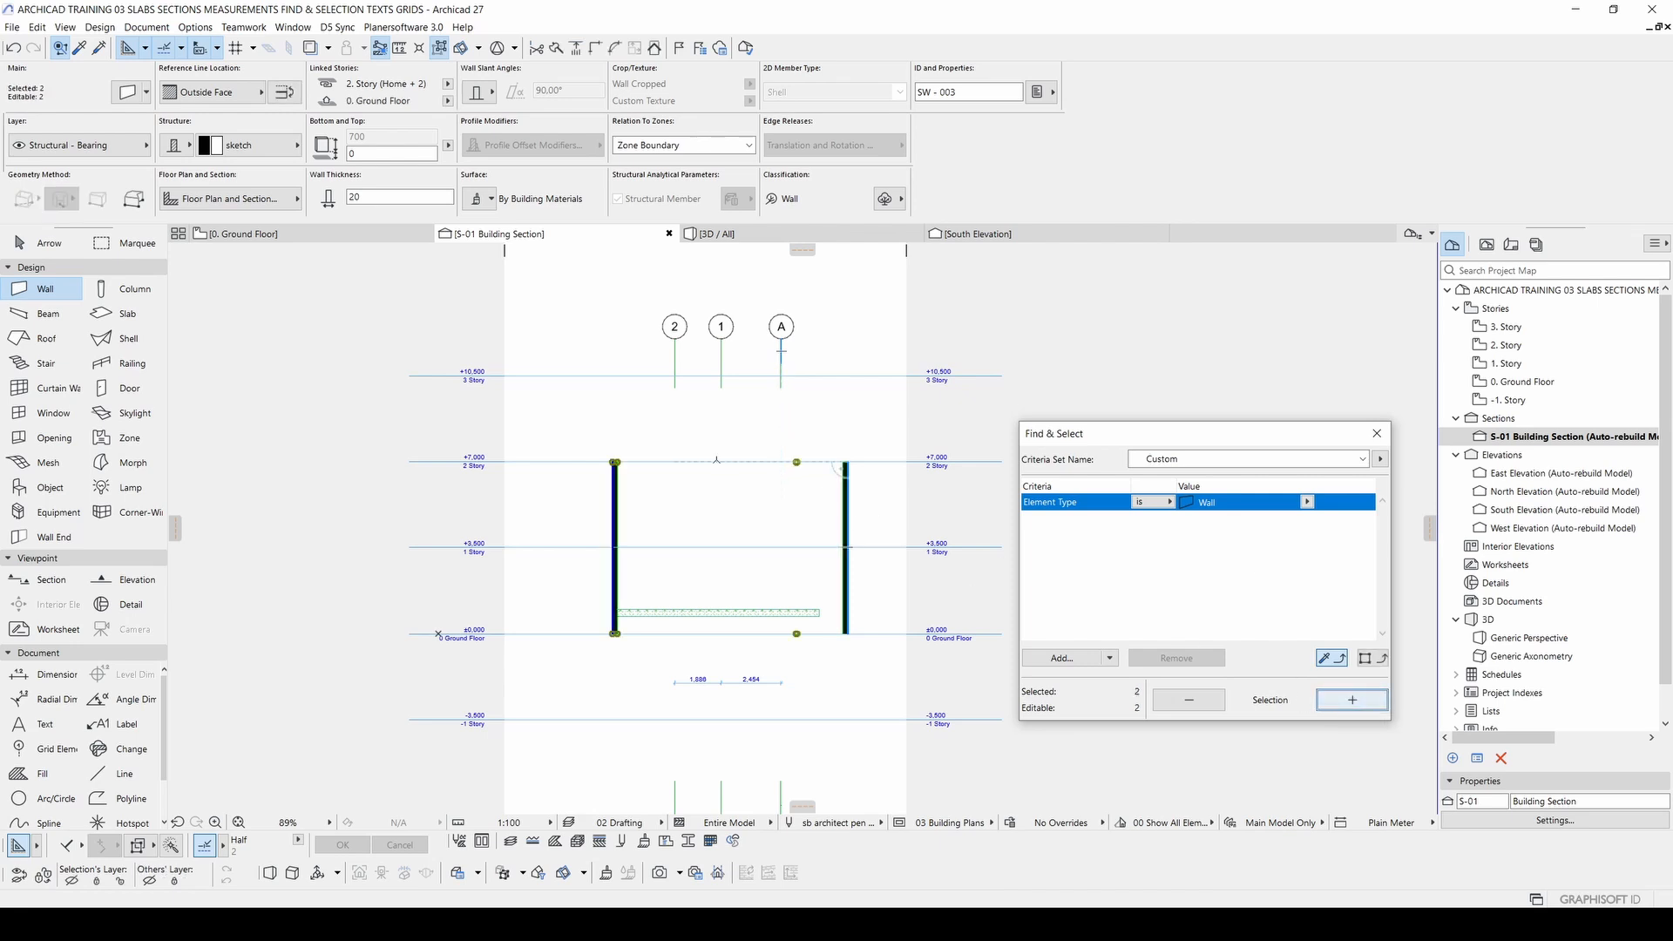
{"action": "scroll", "coordinate": [806, 484], "scroll_direction": "up", "scroll_amount": 3}
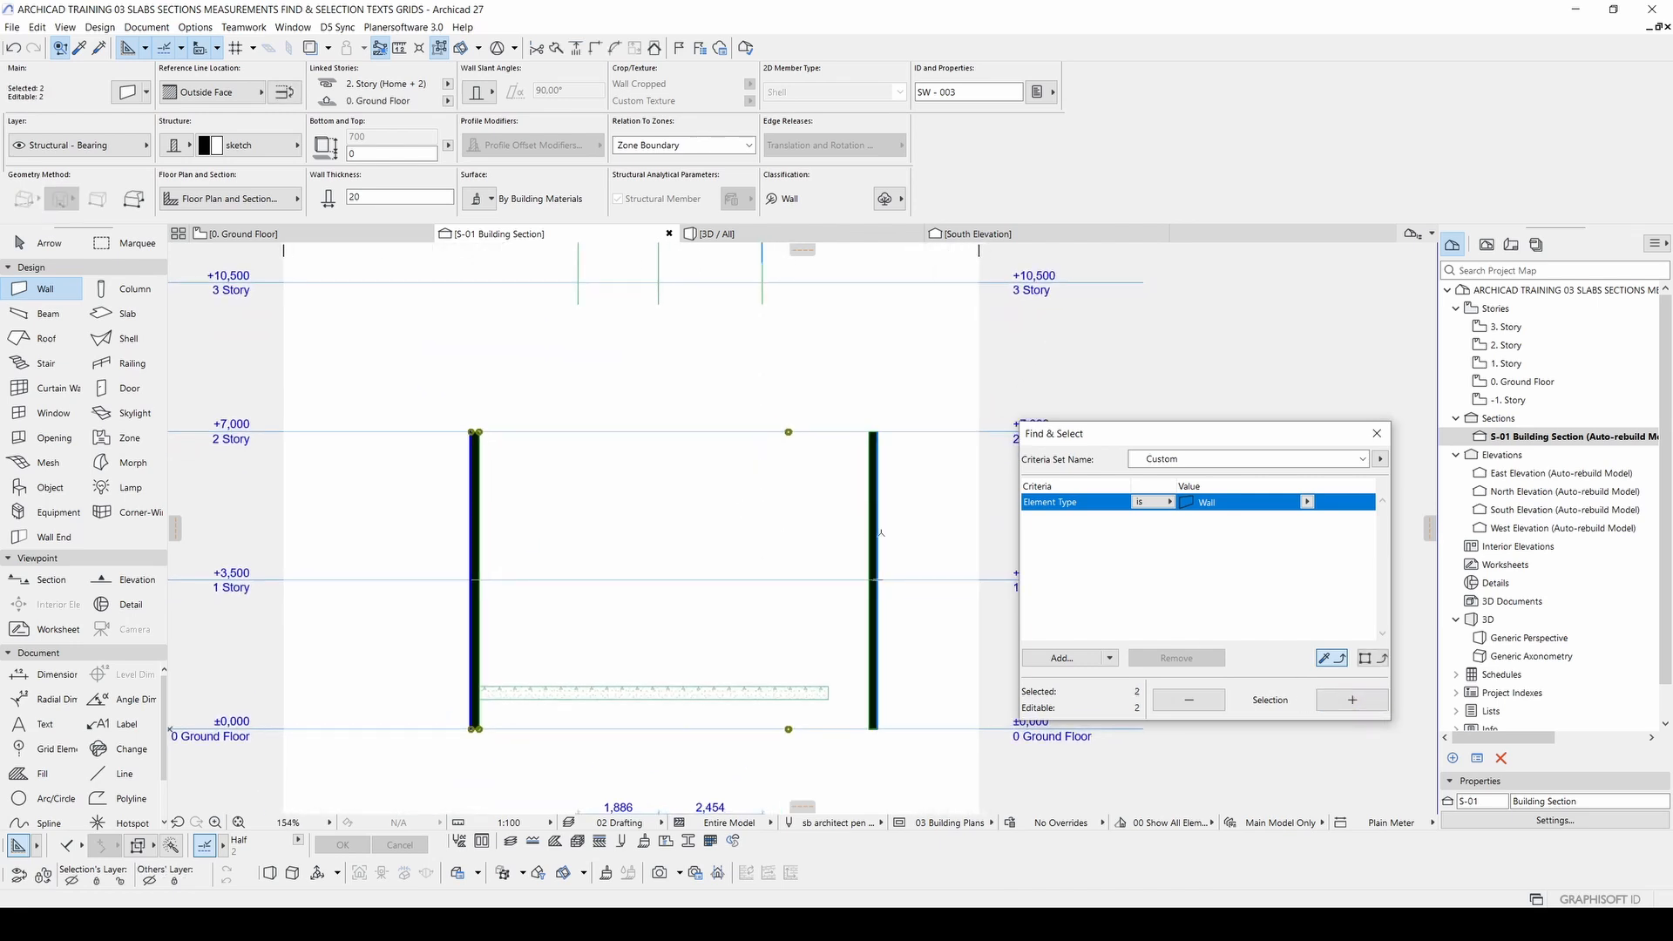
{"action": "key", "text": "Escape"}
{"action": "key", "text": "Escape"}
Step: Lower the top of the section's right-hand wall to a height of about 532
{"action": "left_click", "coordinate": [877, 461]}
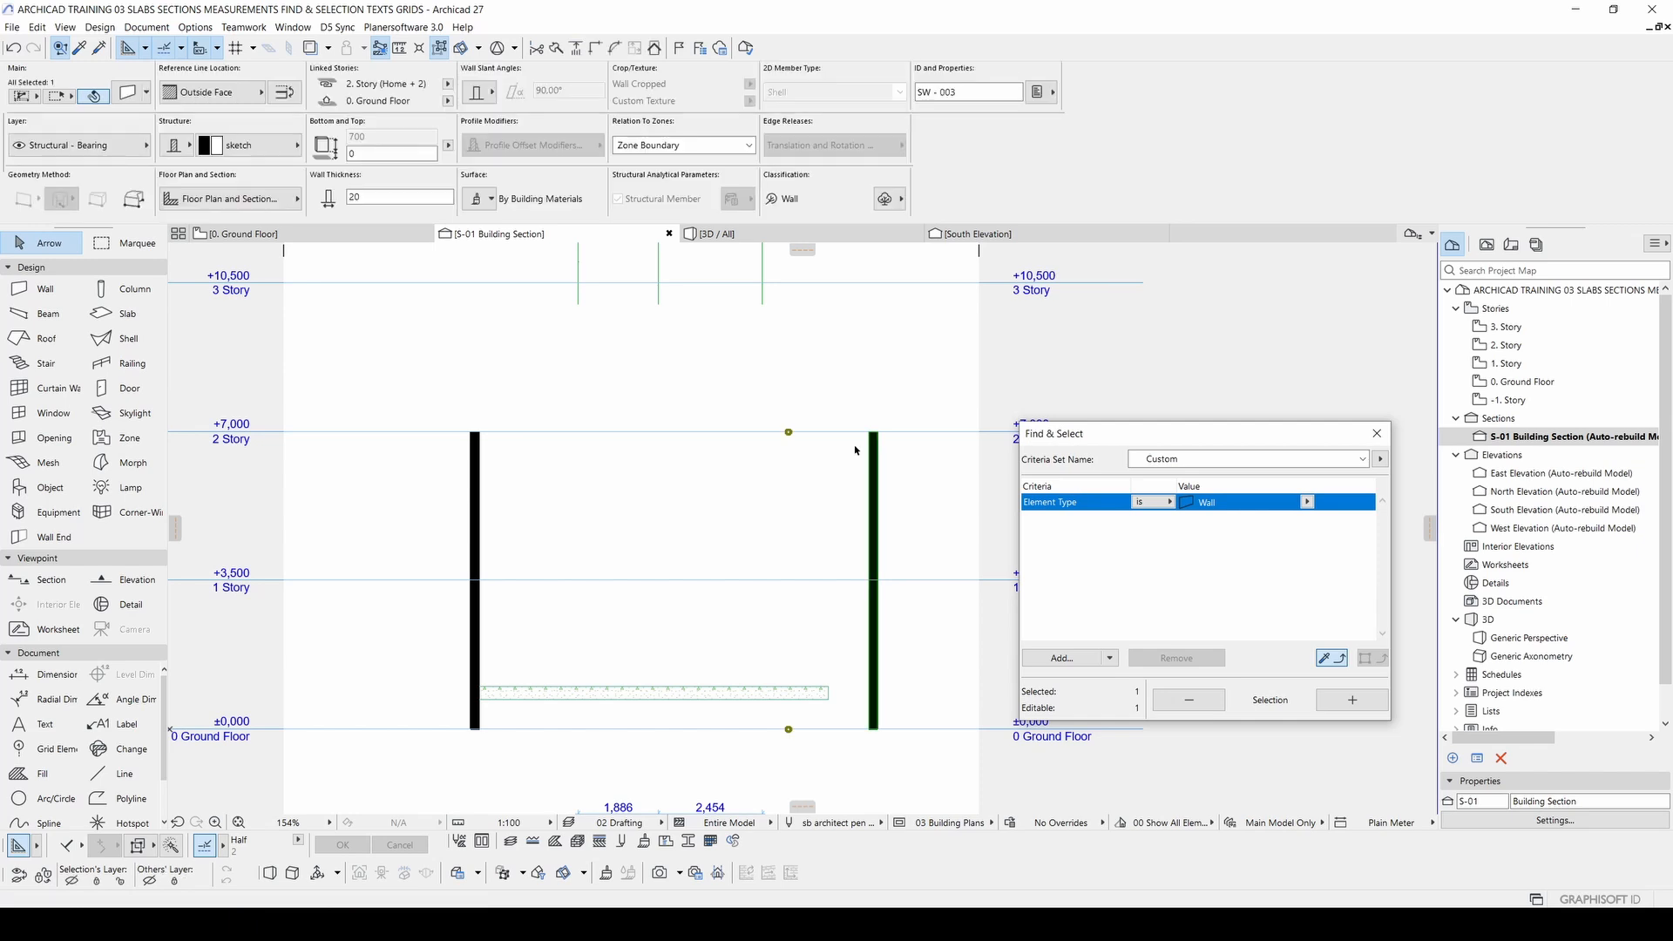
{"action": "left_click", "coordinate": [789, 433]}
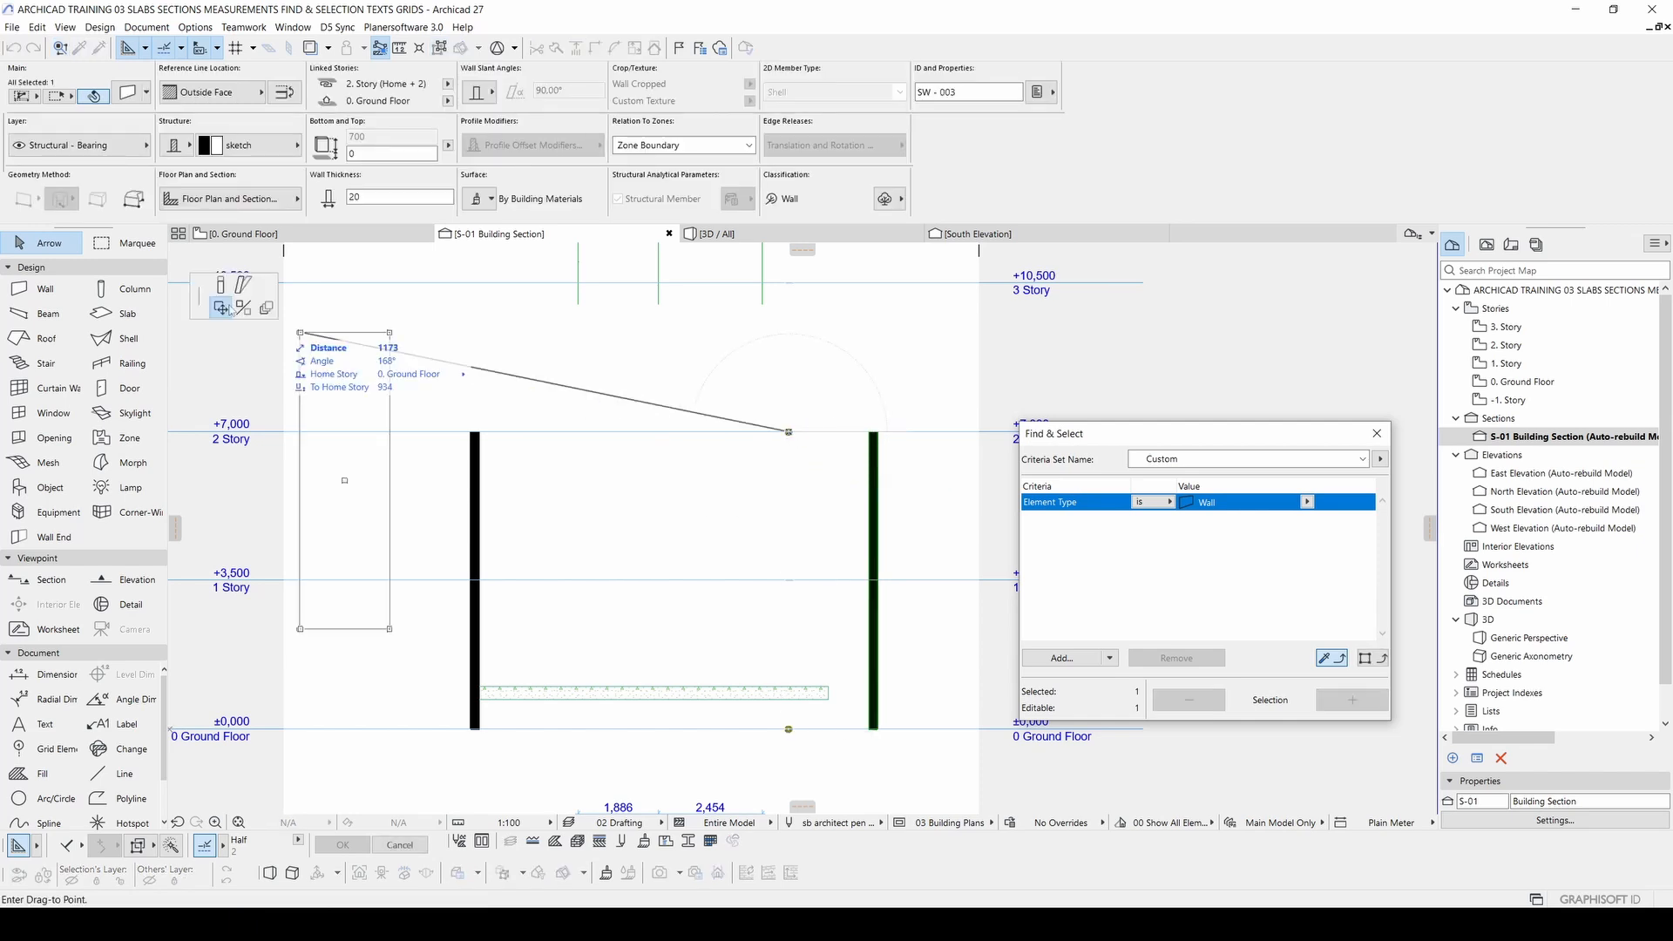
{"action": "left_click", "coordinate": [826, 510]}
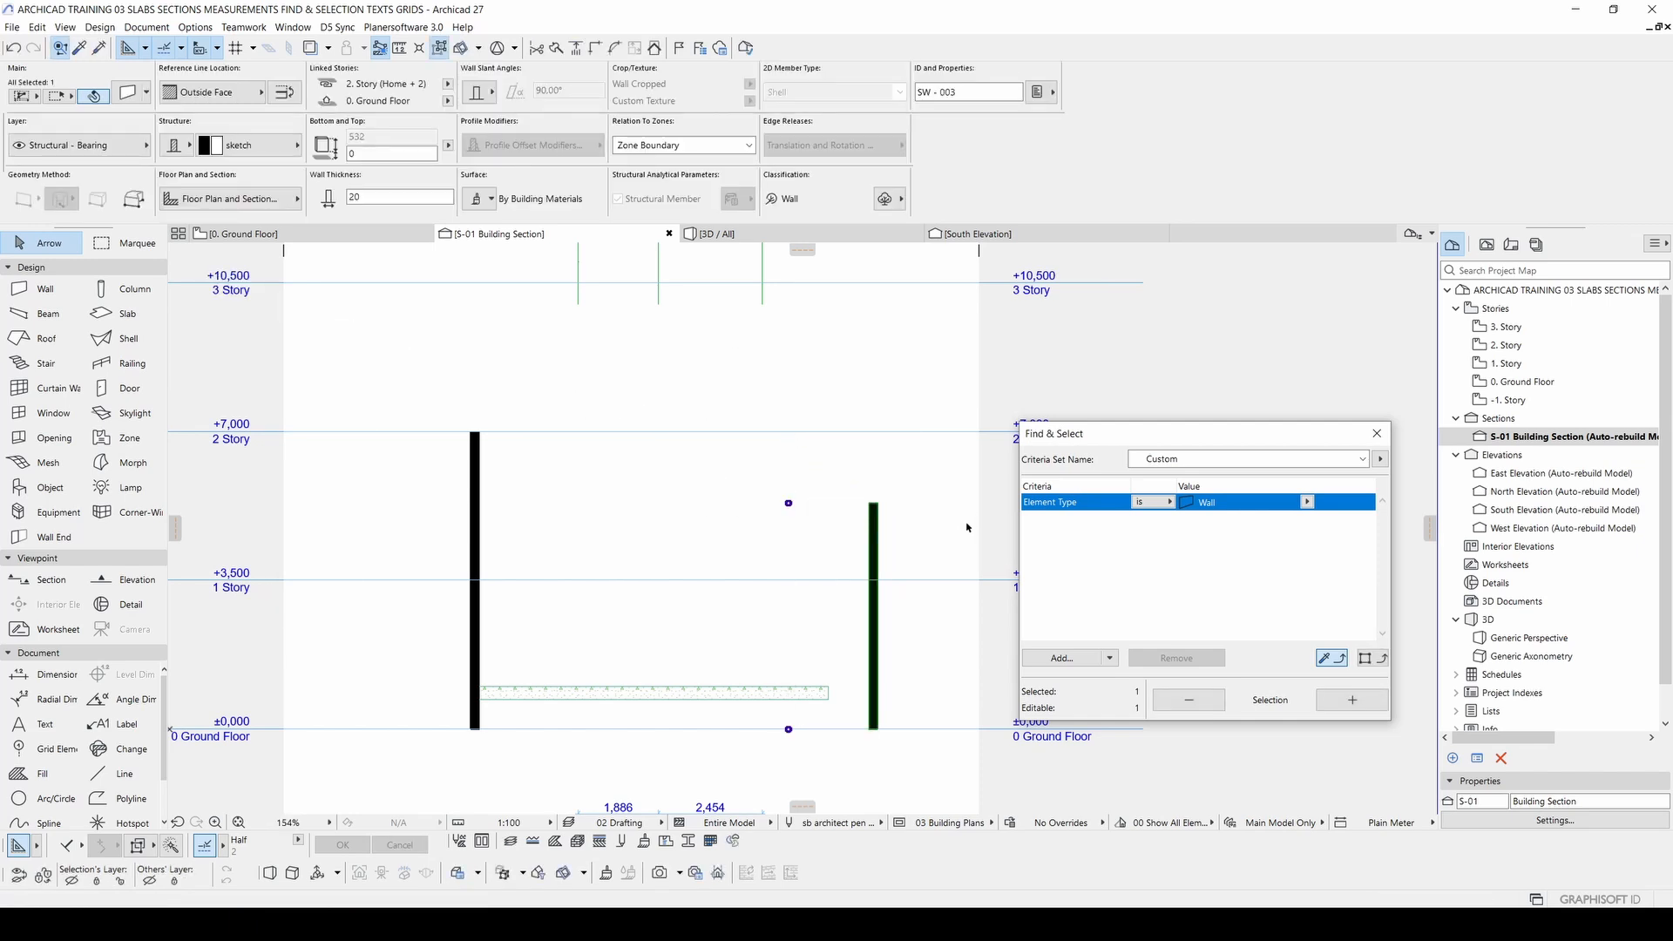
Step: Pick up the shortened wall's settings and add the geometry Height criterion to the Find & Select wall search
{"action": "middle_click_drag", "start_coordinate": [618, 519], "coordinate": [656, 511]}
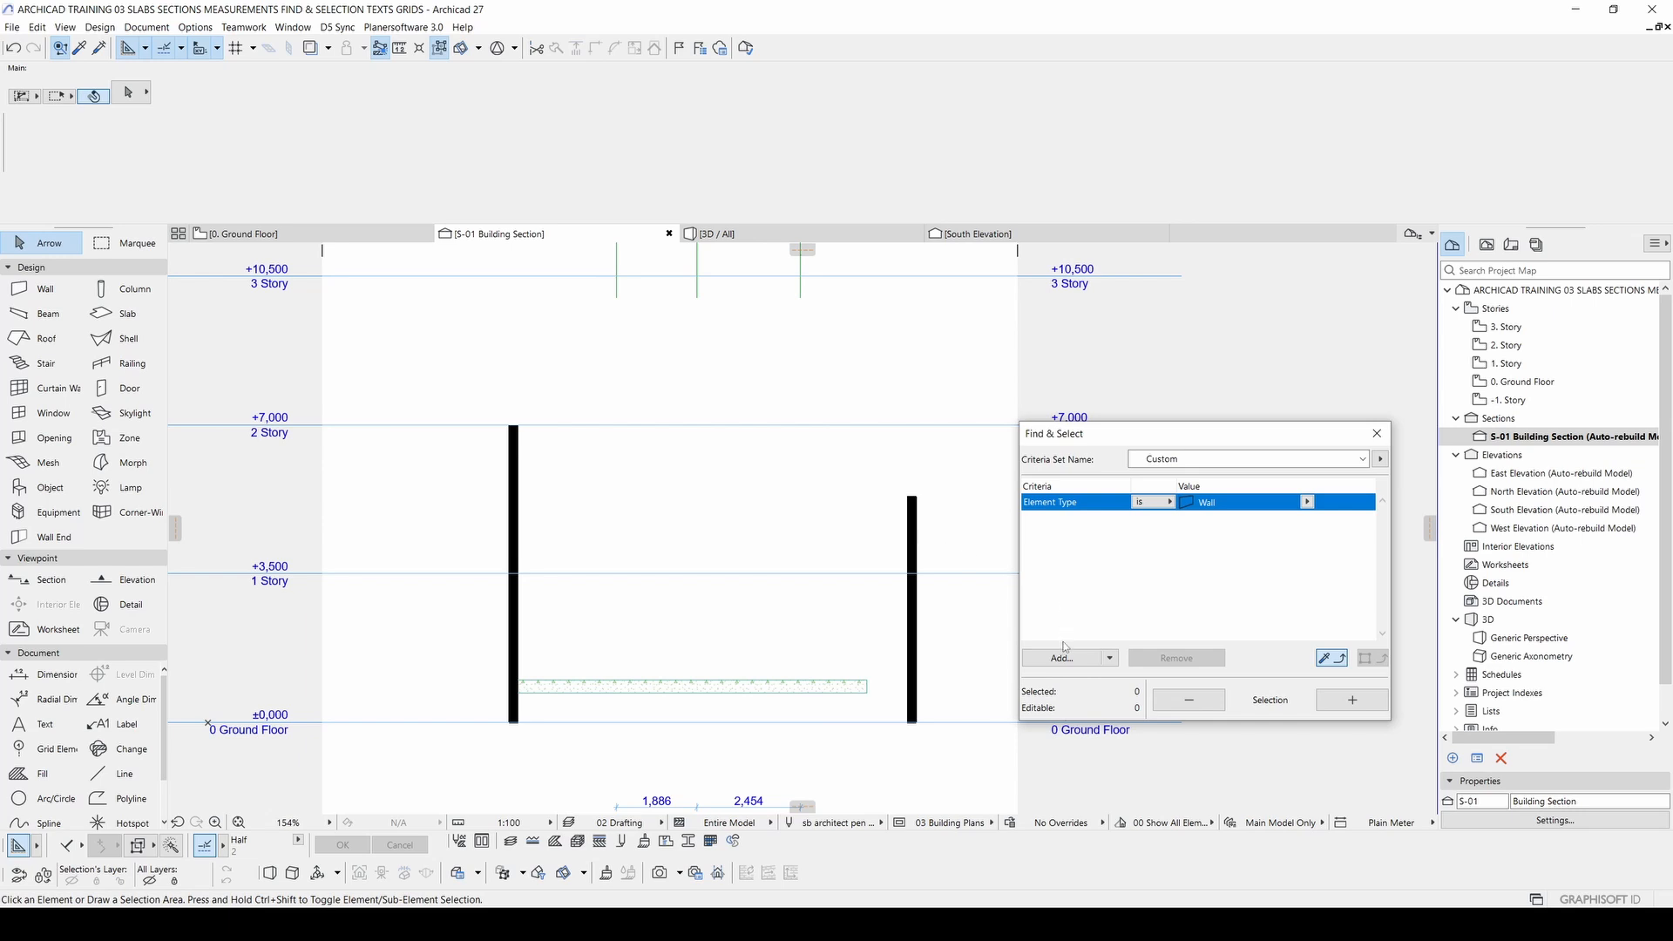
{"action": "left_click", "coordinate": [914, 499], "text": "alt"}
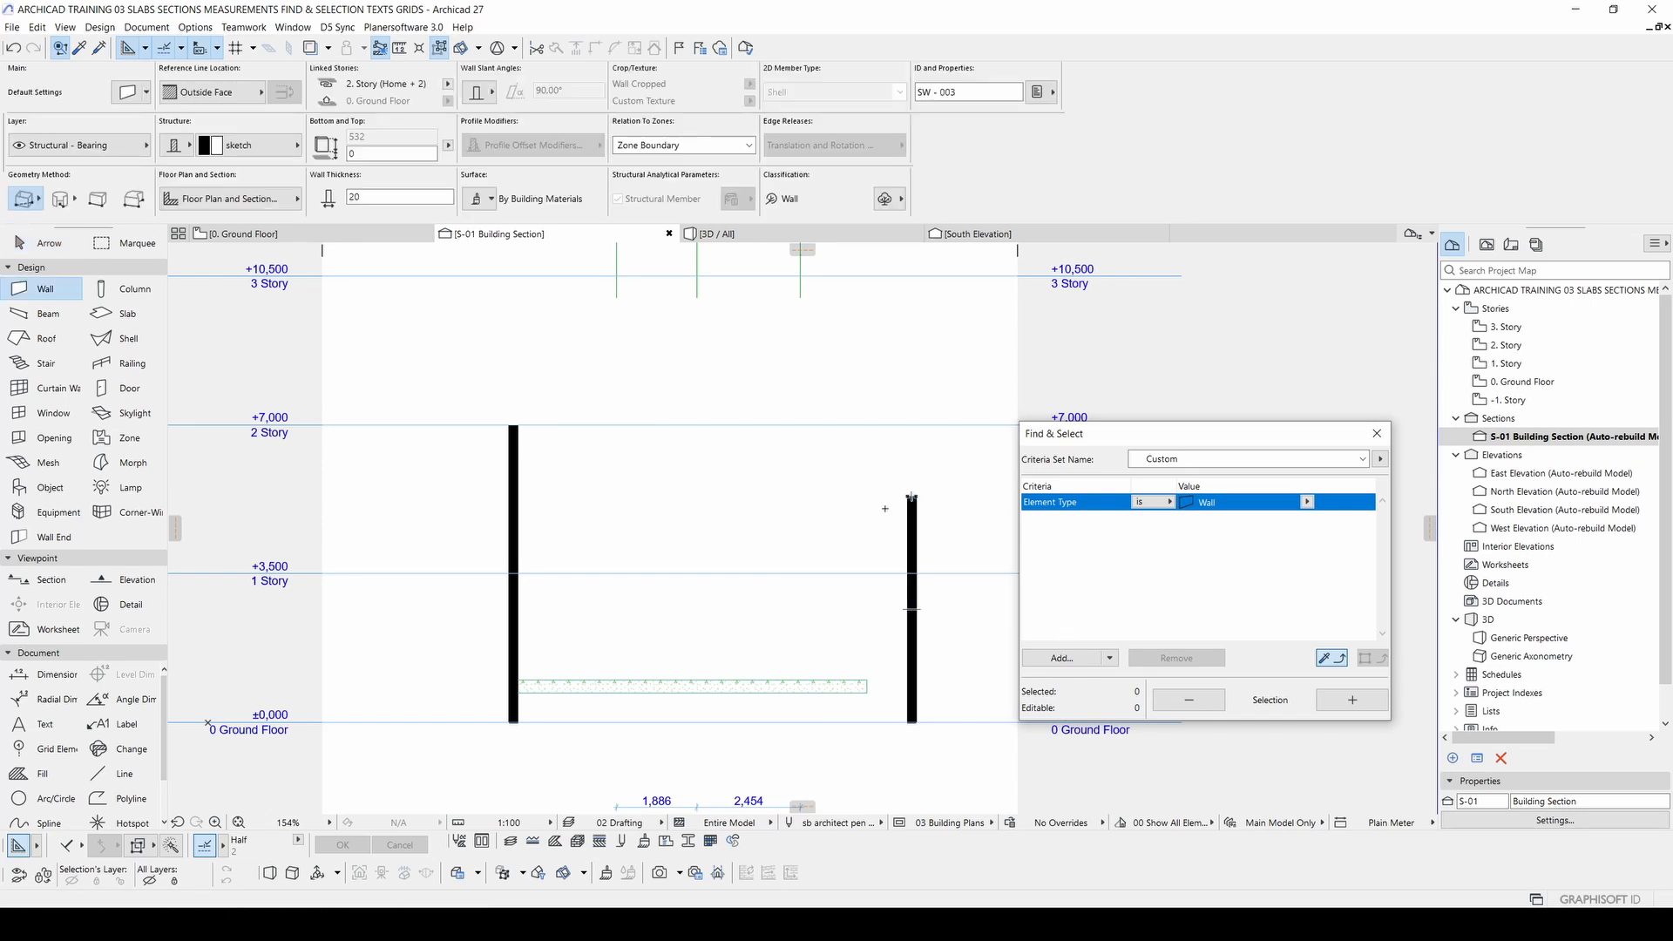
{"action": "left_click", "coordinate": [1081, 659]}
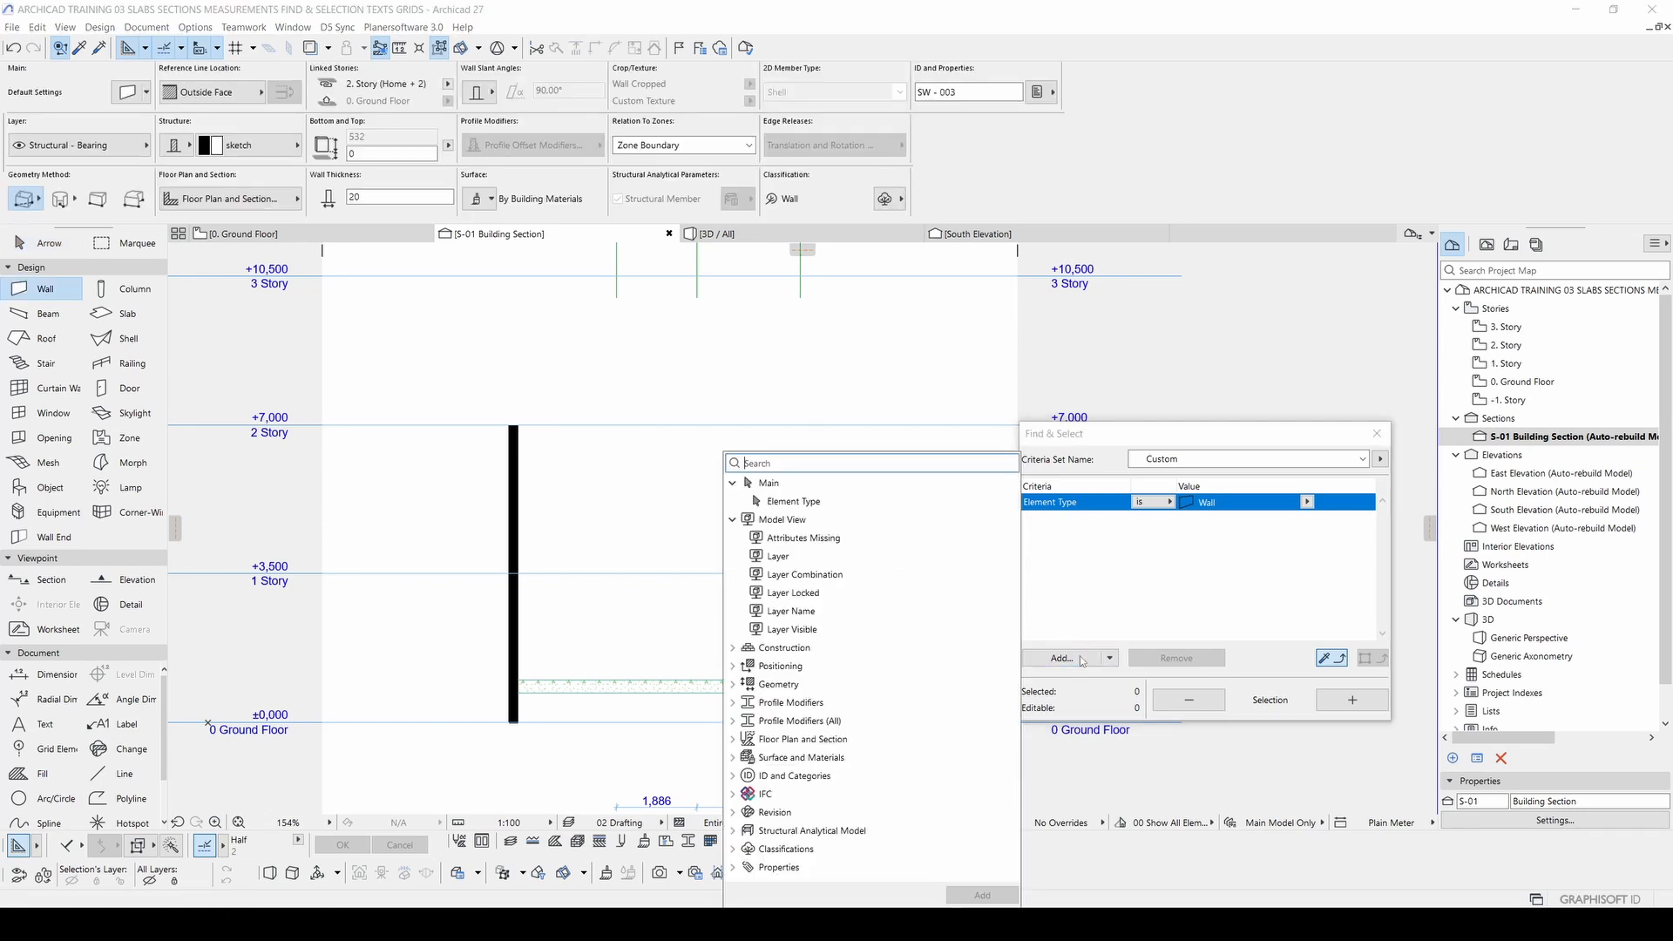
{"action": "type", "text": "hei"}
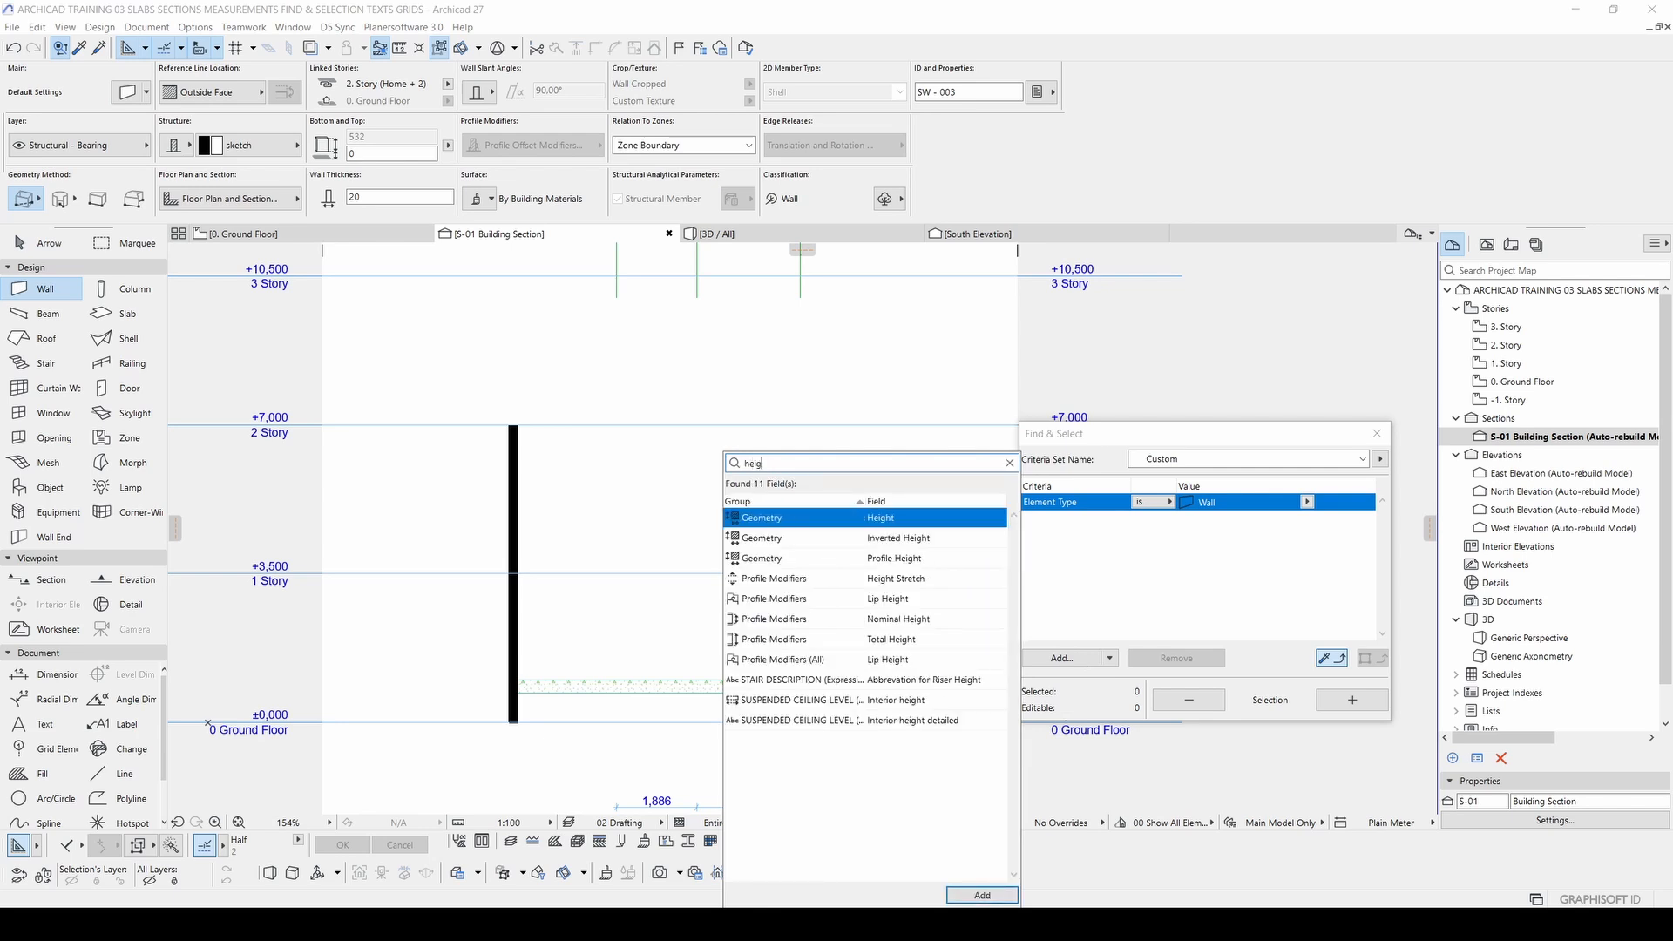
{"action": "type", "text": "g"}
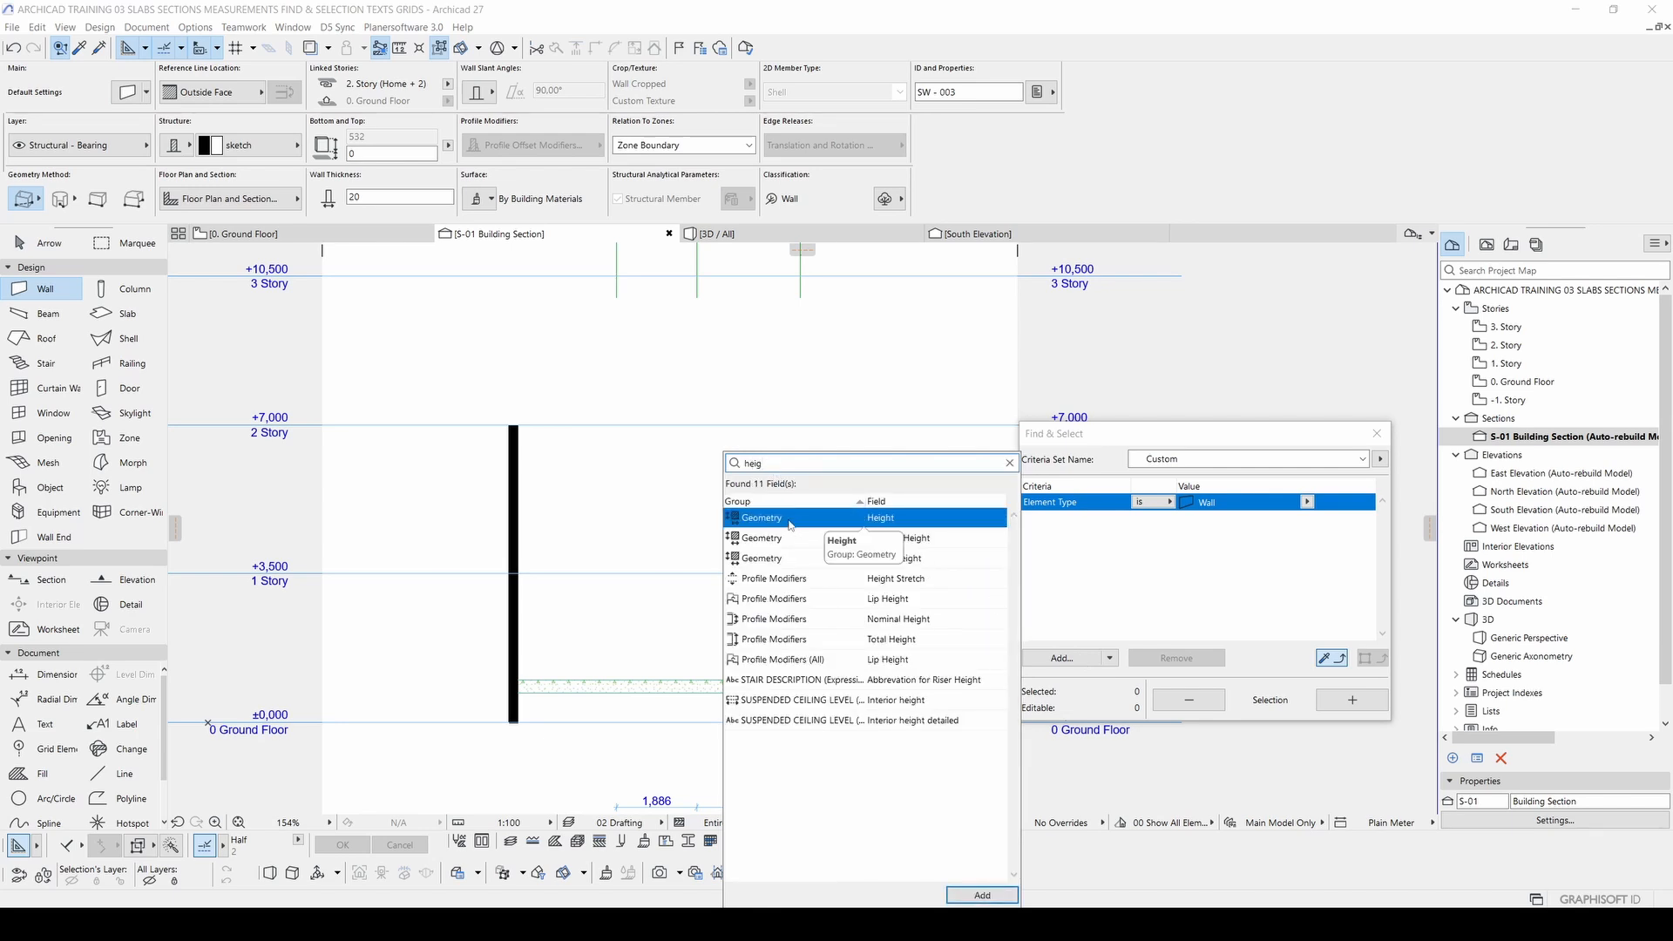
{"action": "double_click", "coordinate": [839, 526]}
{"action": "middle_click_drag", "start_coordinate": [904, 533], "coordinate": [757, 513]}
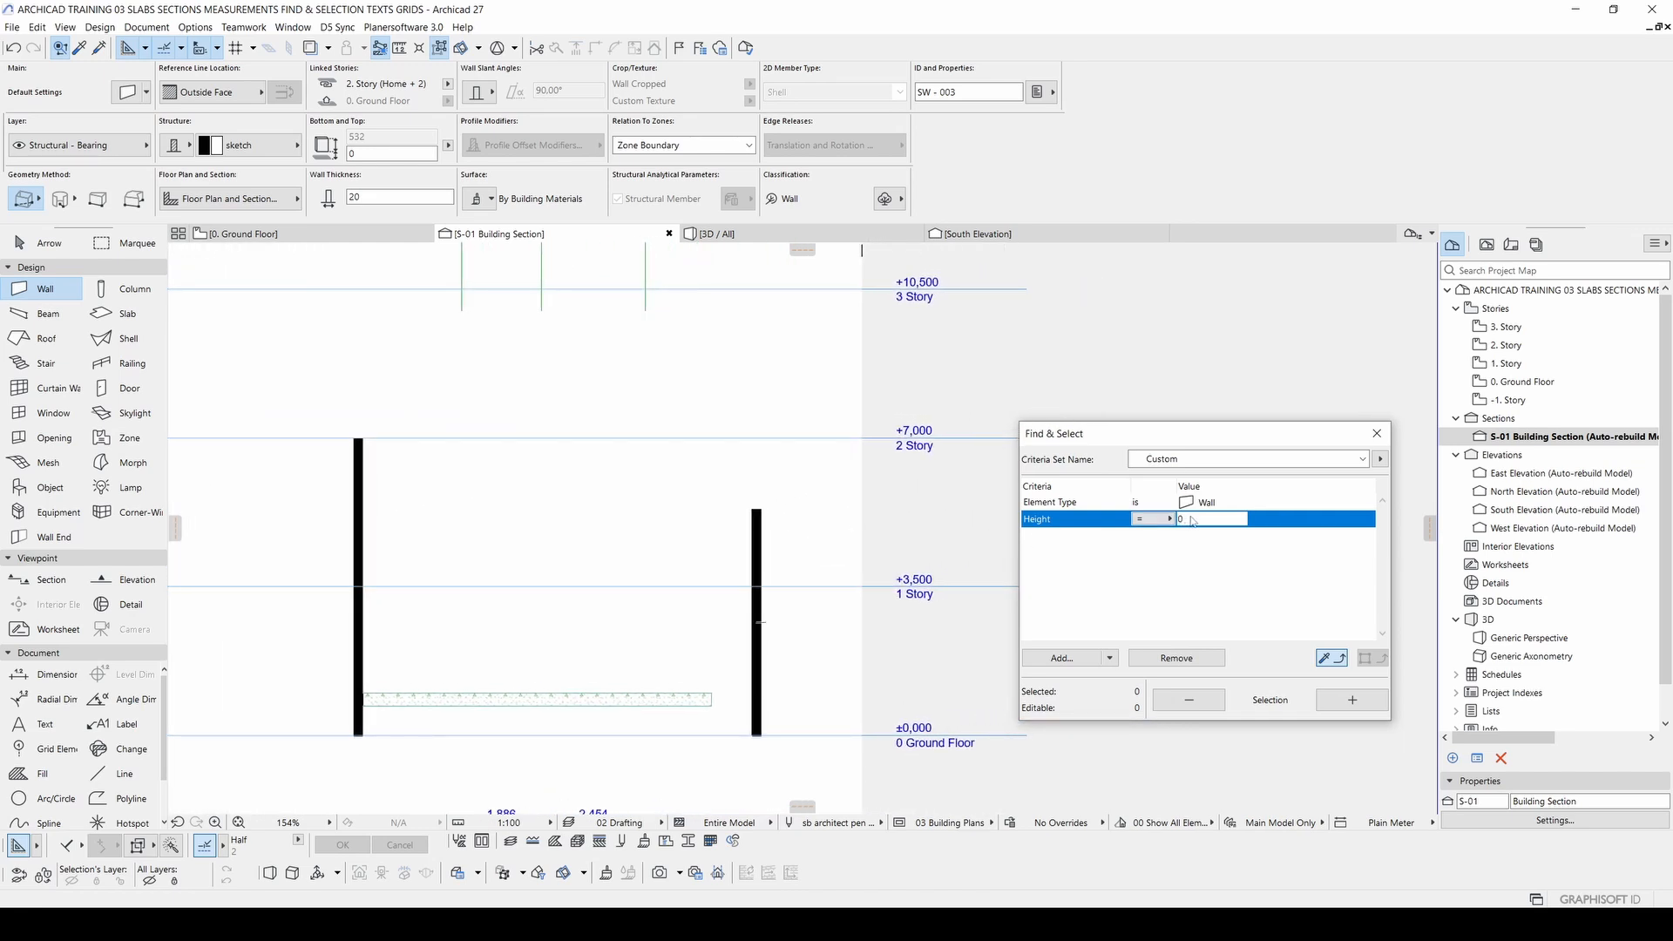
Step: Pick up the shortened wall's height as the Find & Select value, select the matching walls in the section, and clear the selection
{"action": "left_click", "coordinate": [1153, 520]}
{"action": "left_click", "coordinate": [1069, 572]}
{"action": "middle_click_drag", "start_coordinate": [700, 602], "coordinate": [768, 591]}
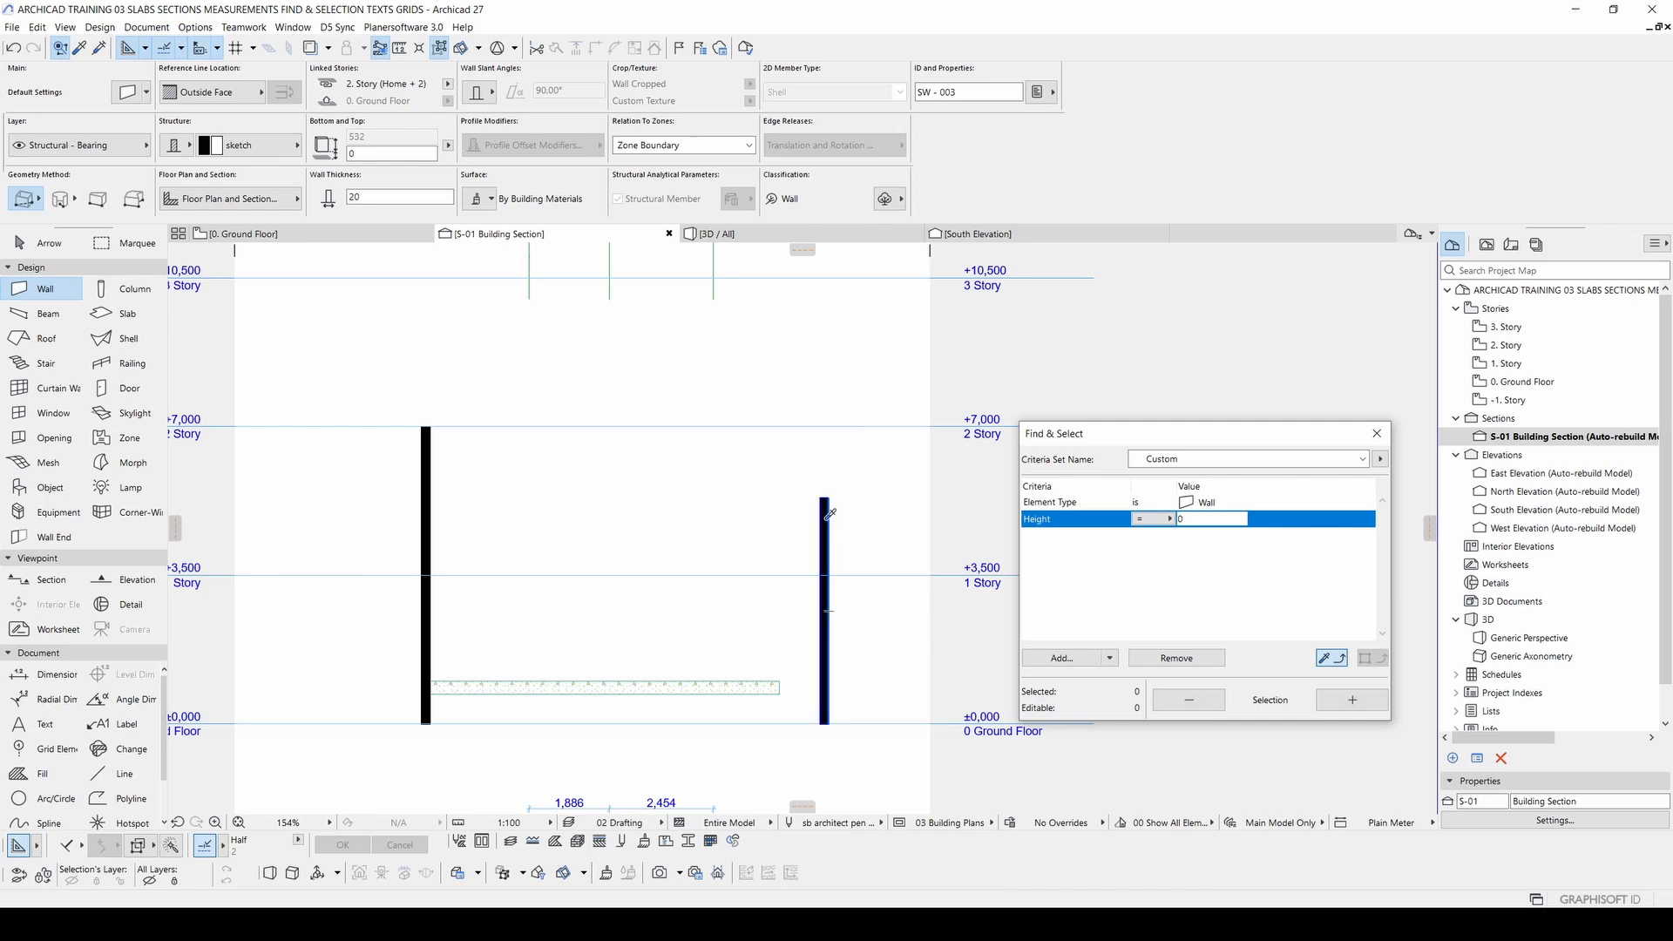
{"action": "middle_click_drag", "start_coordinate": [832, 493], "coordinate": [802, 505]}
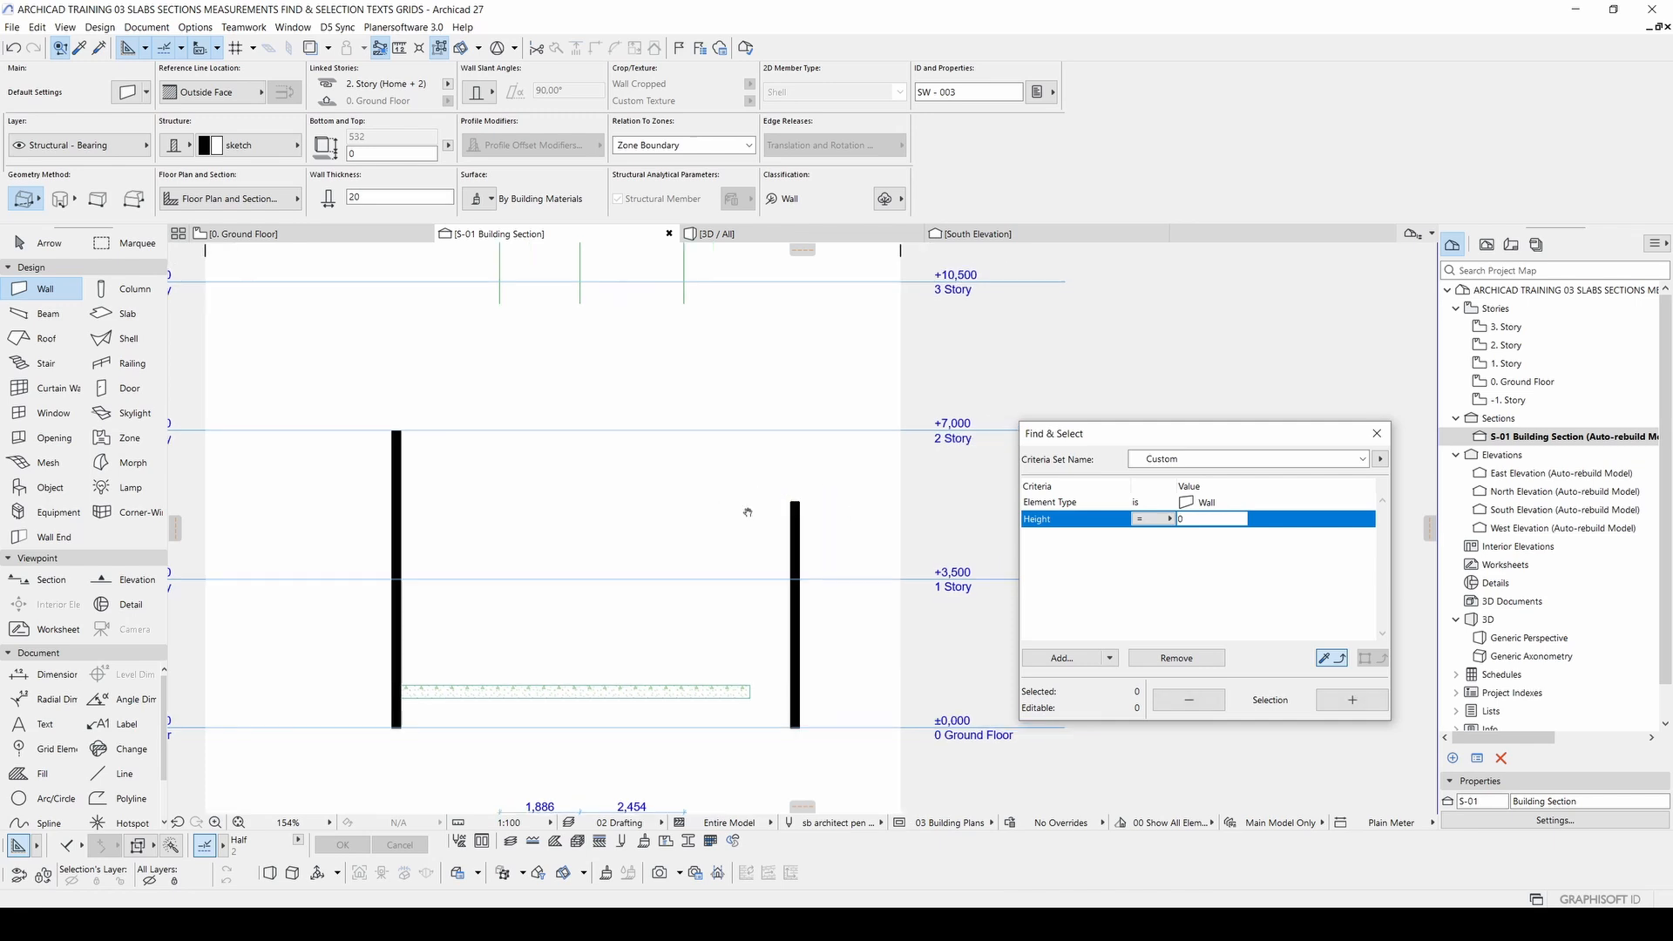
{"action": "left_click", "coordinate": [802, 504]}
{"action": "left_click", "coordinate": [1351, 700]}
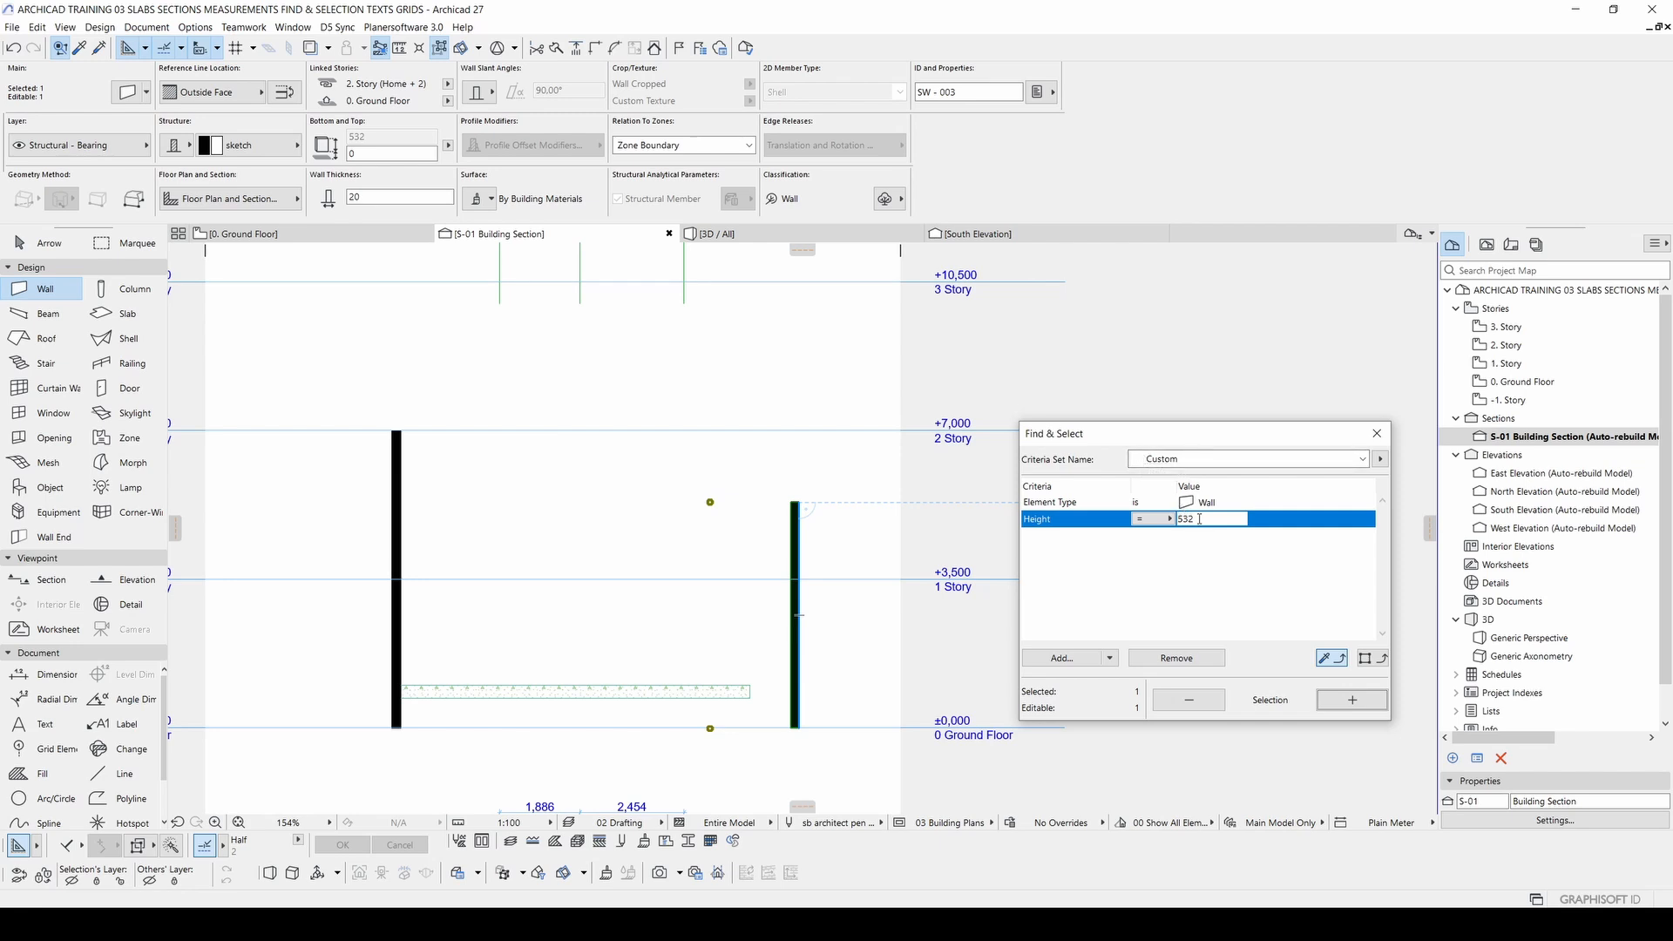
{"action": "middle_click_drag", "start_coordinate": [547, 489], "coordinate": [693, 530]}
{"action": "scroll", "coordinate": [693, 531], "scroll_direction": "down", "scroll_amount": 1}
{"action": "key", "text": "Escape"}
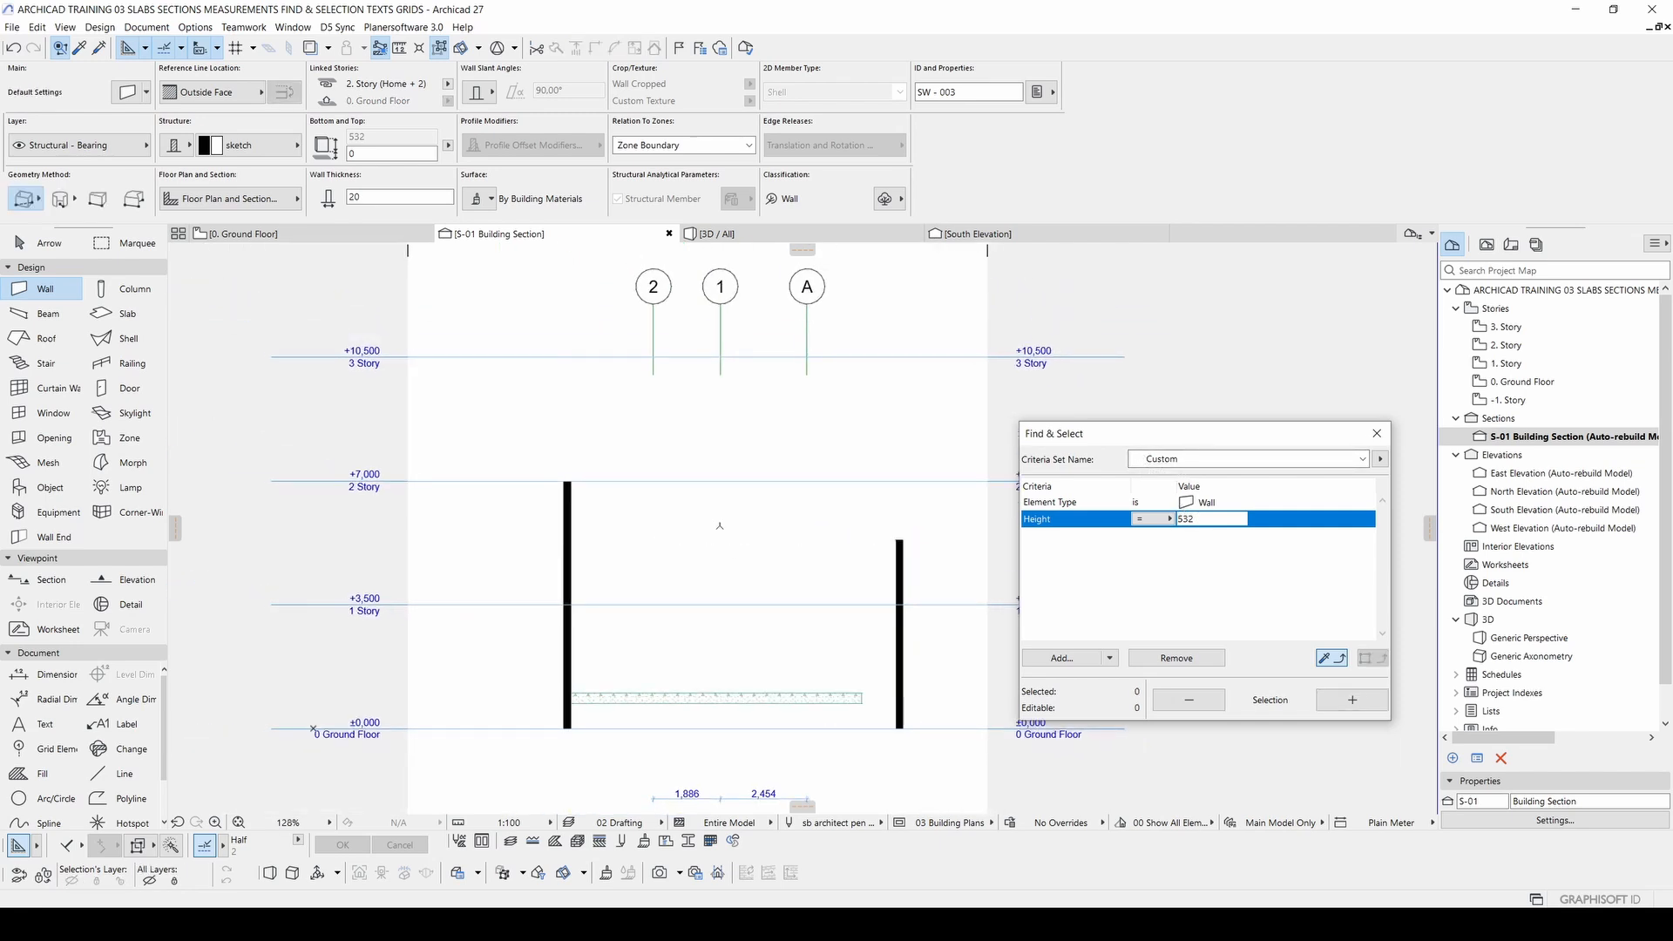
Step: Open the 3D view, select all walls with a height equal to 532, and clear the selection
{"action": "key", "text": "F3"}
{"action": "middle_click_drag", "start_coordinate": [888, 476], "coordinate": [837, 610], "text": "shift"}
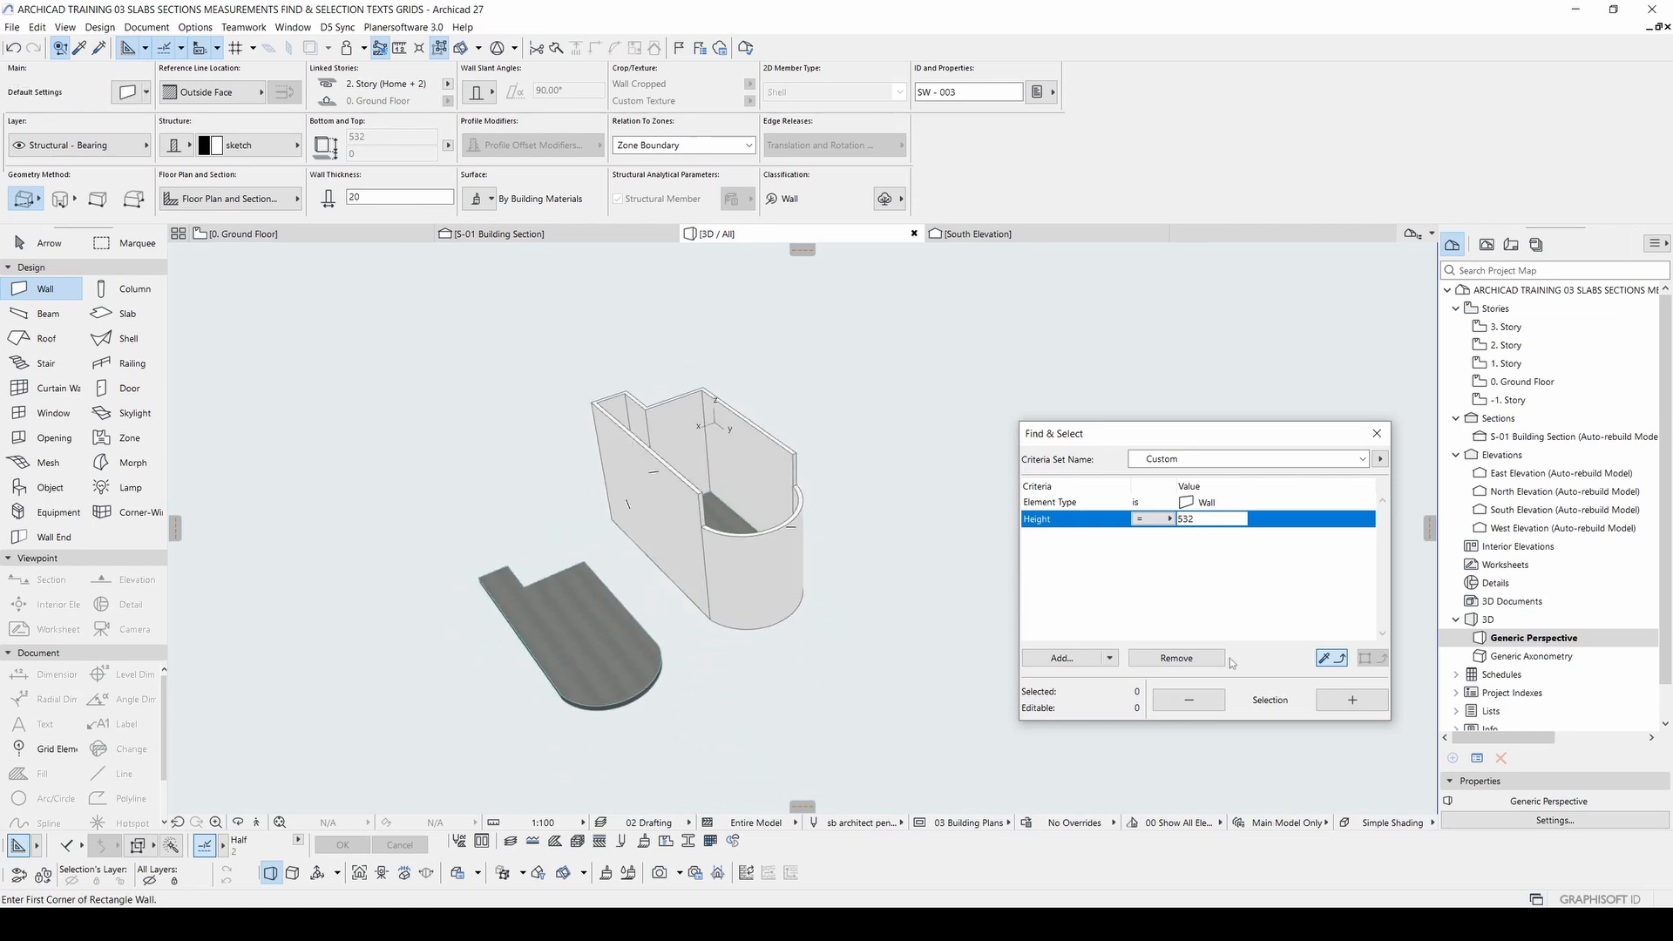
{"action": "left_click", "coordinate": [1375, 708]}
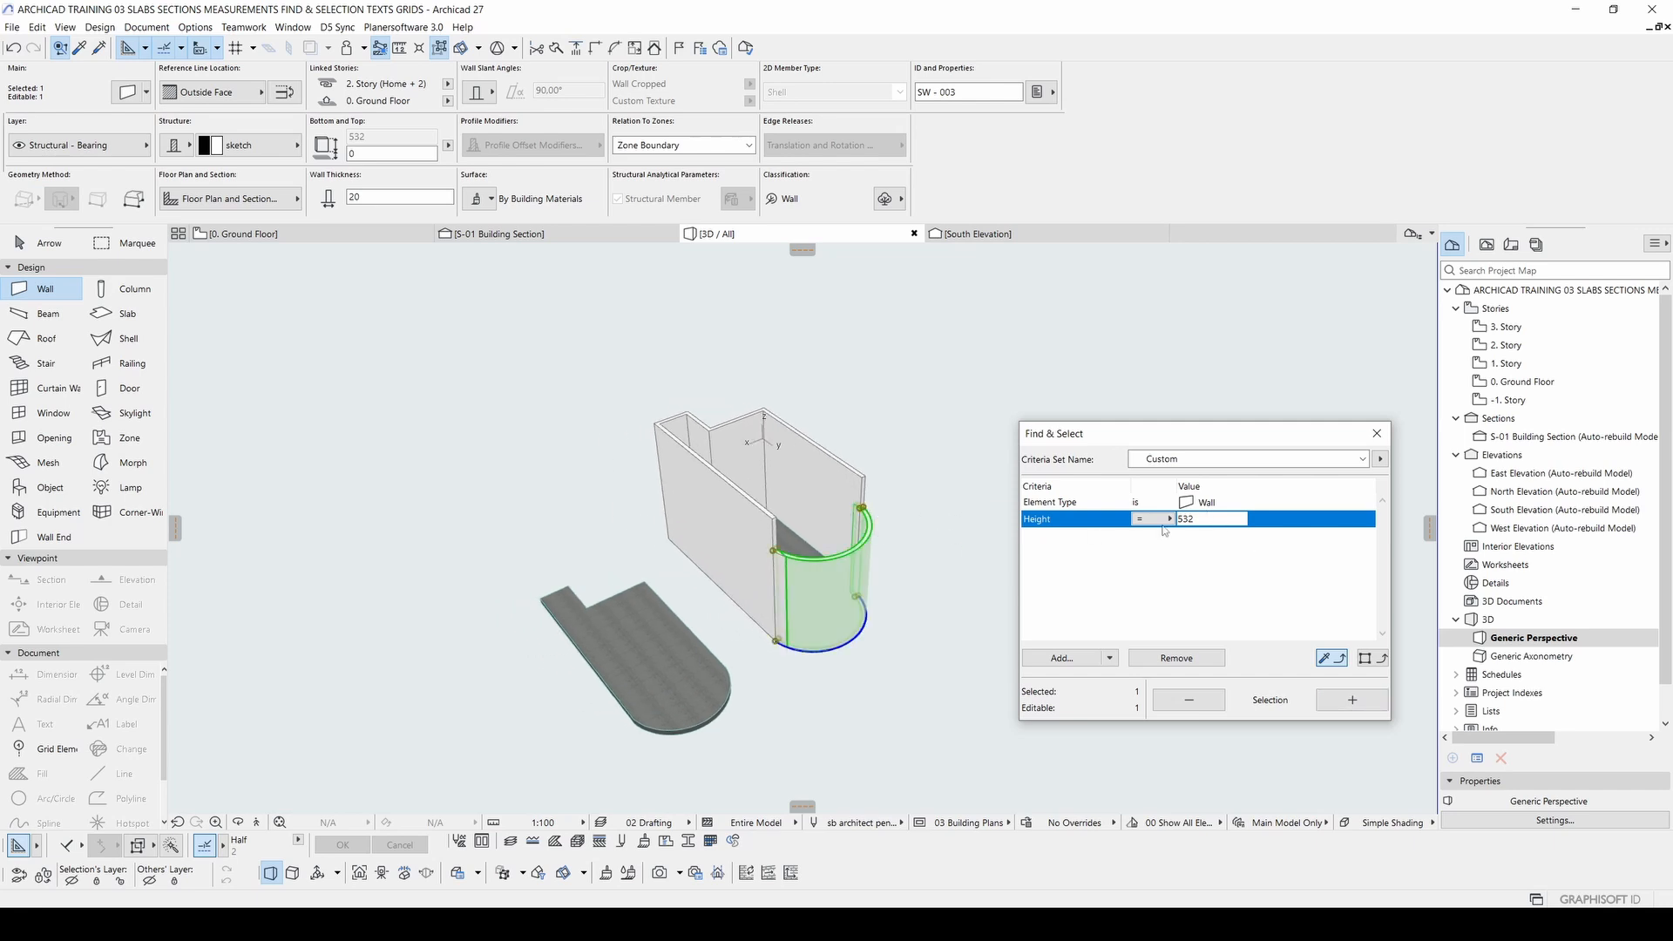
{"action": "key", "text": "Escape"}
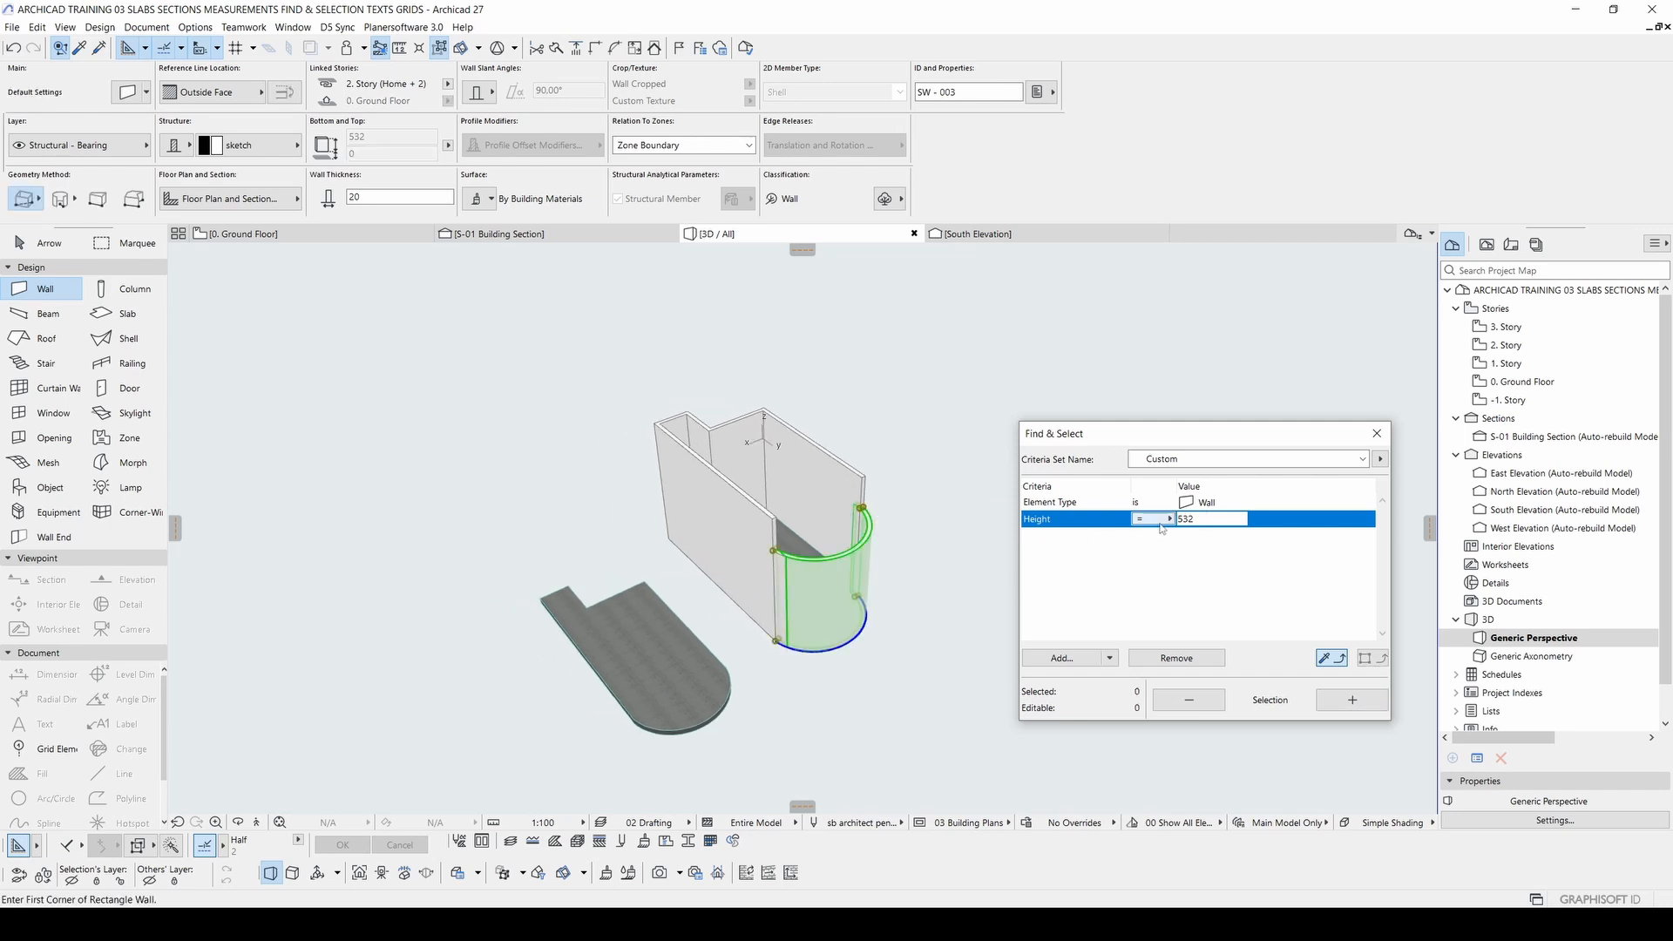
Step: Set the Height criterion to greater than 532, select the matching walls, and clear the selection
{"action": "left_click", "coordinate": [1155, 521]}
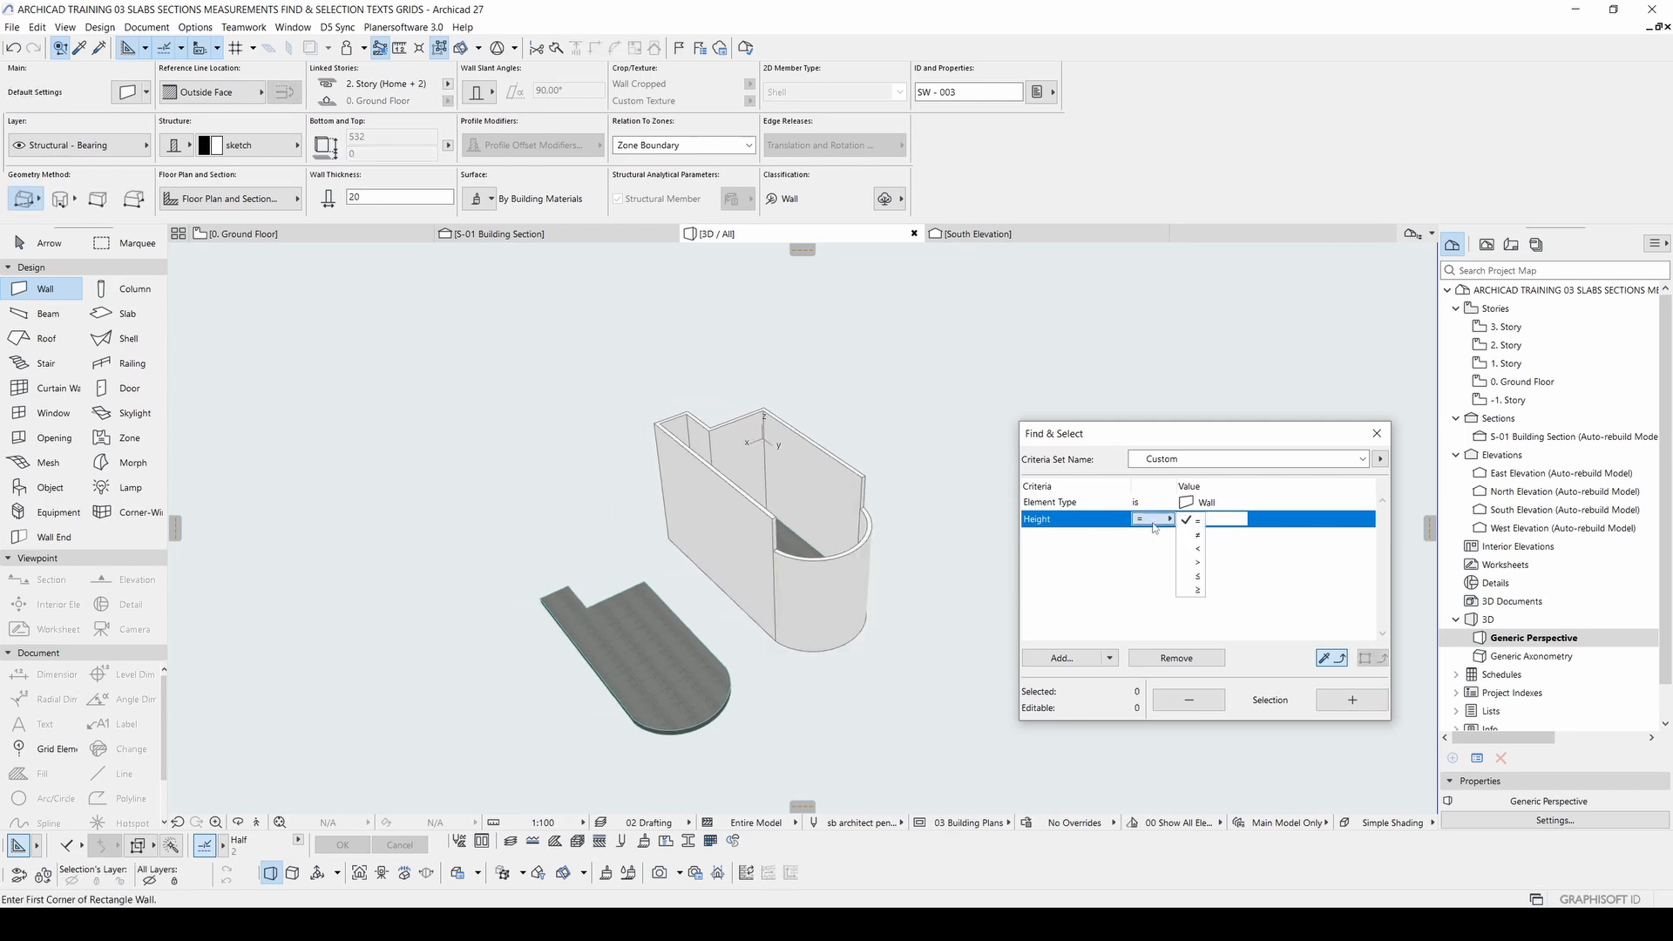
{"action": "left_click", "coordinate": [1198, 563]}
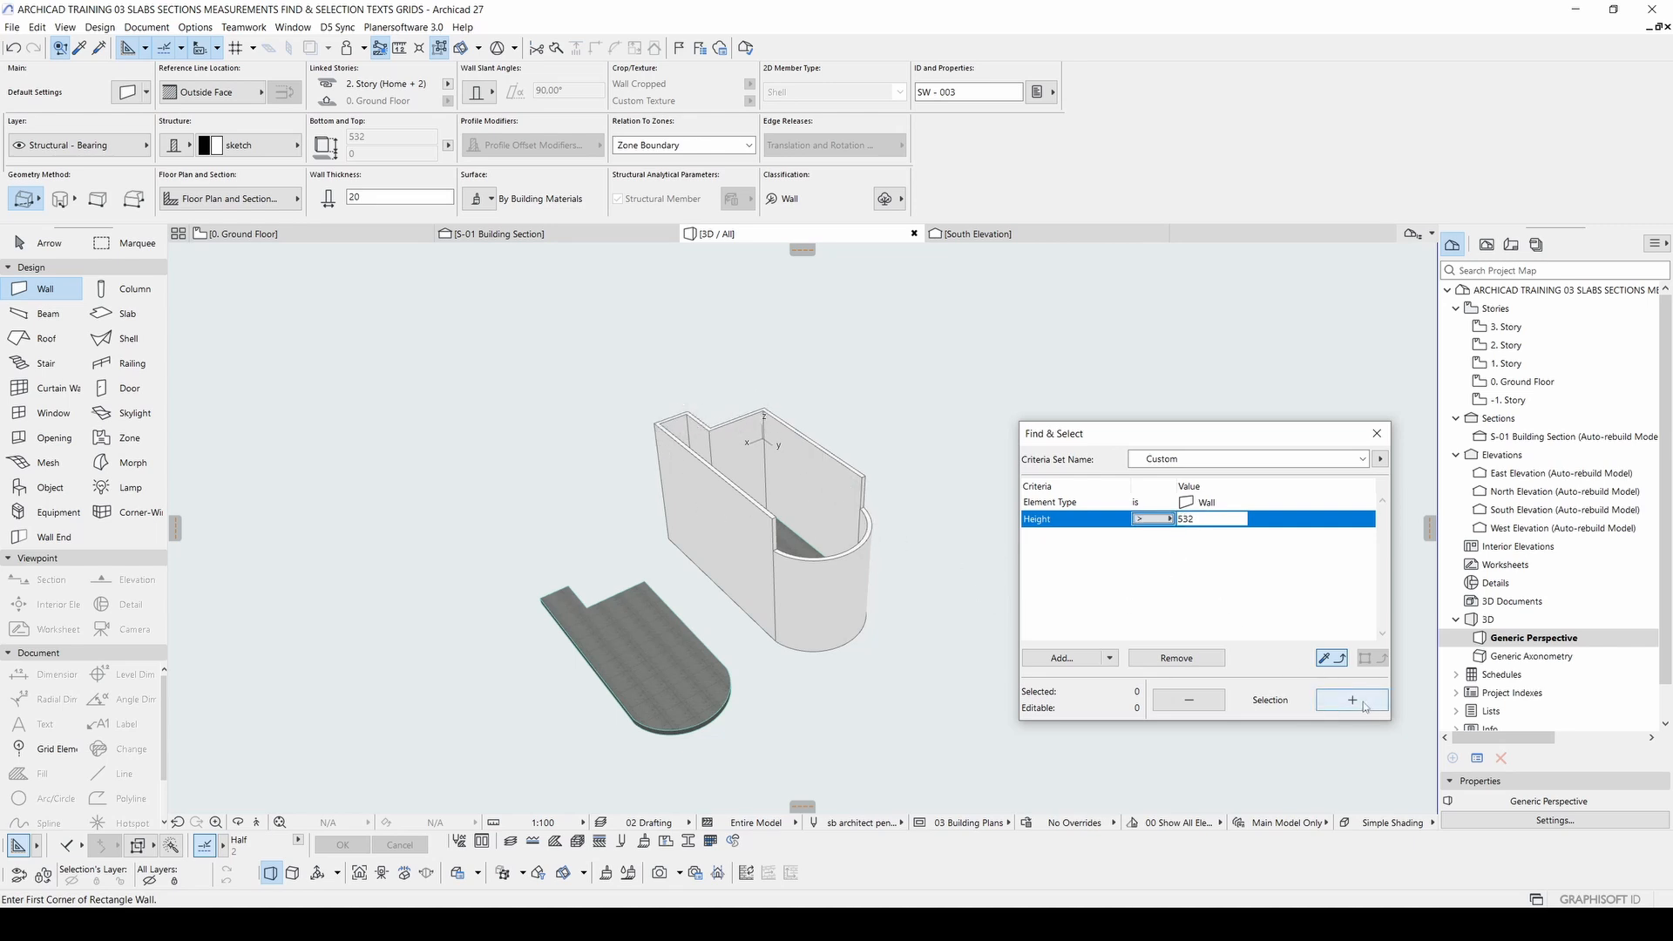
{"action": "left_click", "coordinate": [1351, 700]}
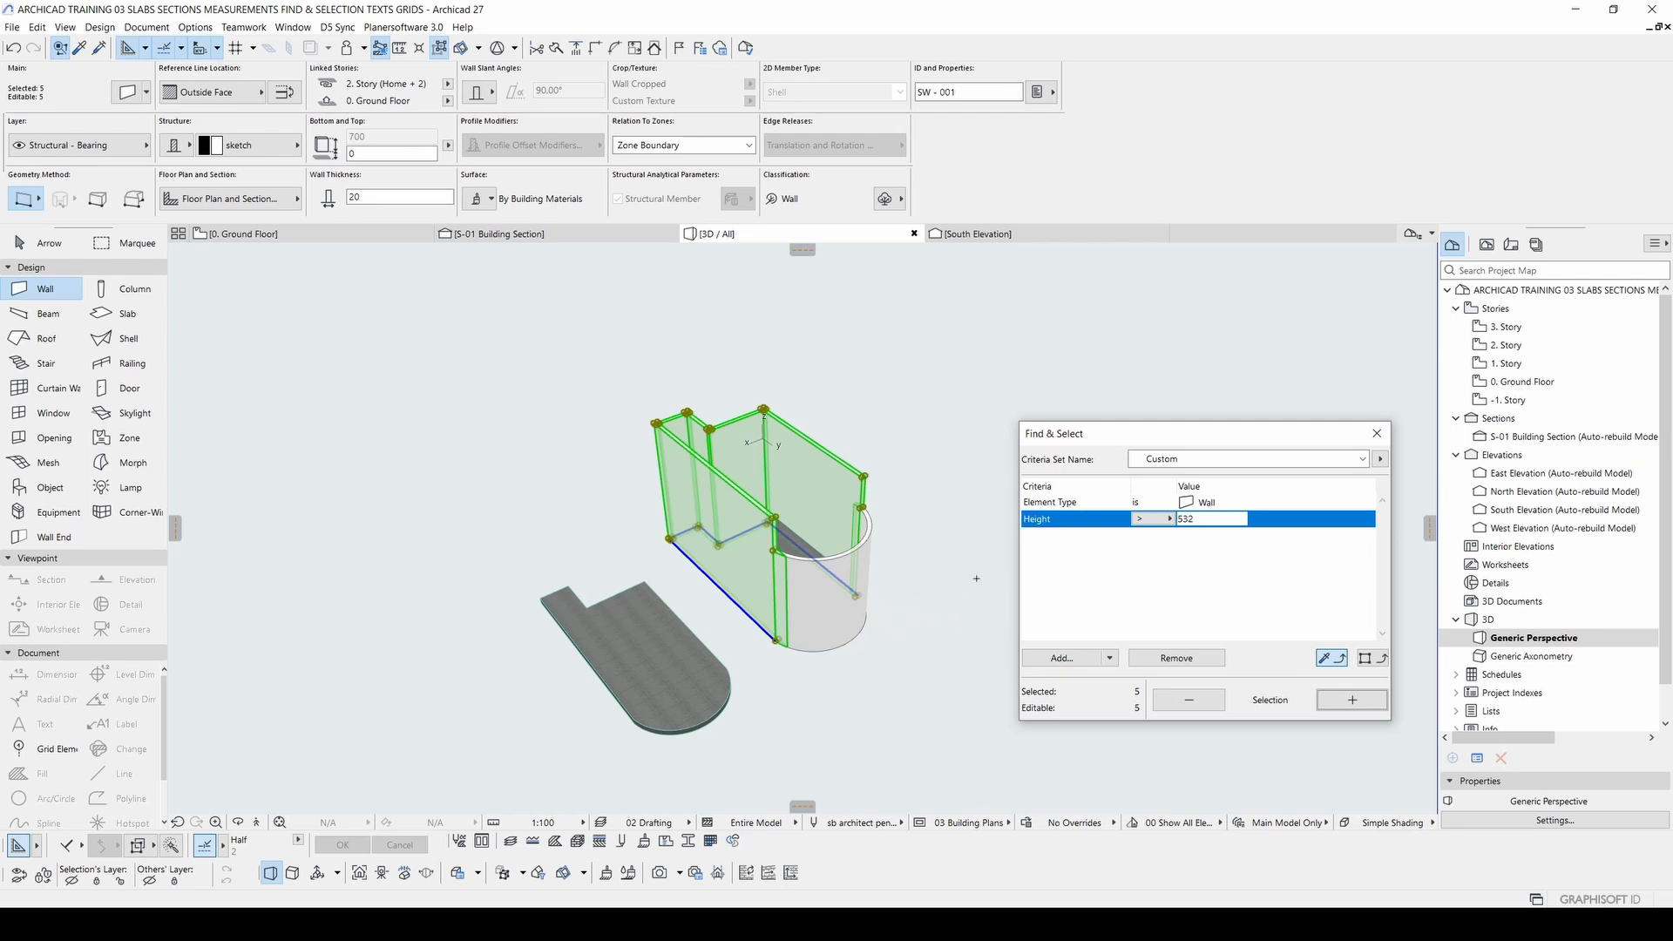
{"action": "left_click", "coordinate": [889, 568]}
Step: Set the Height criterion to not equal to 532 and select the matching walls in the 3D view
{"action": "left_click", "coordinate": [1162, 520]}
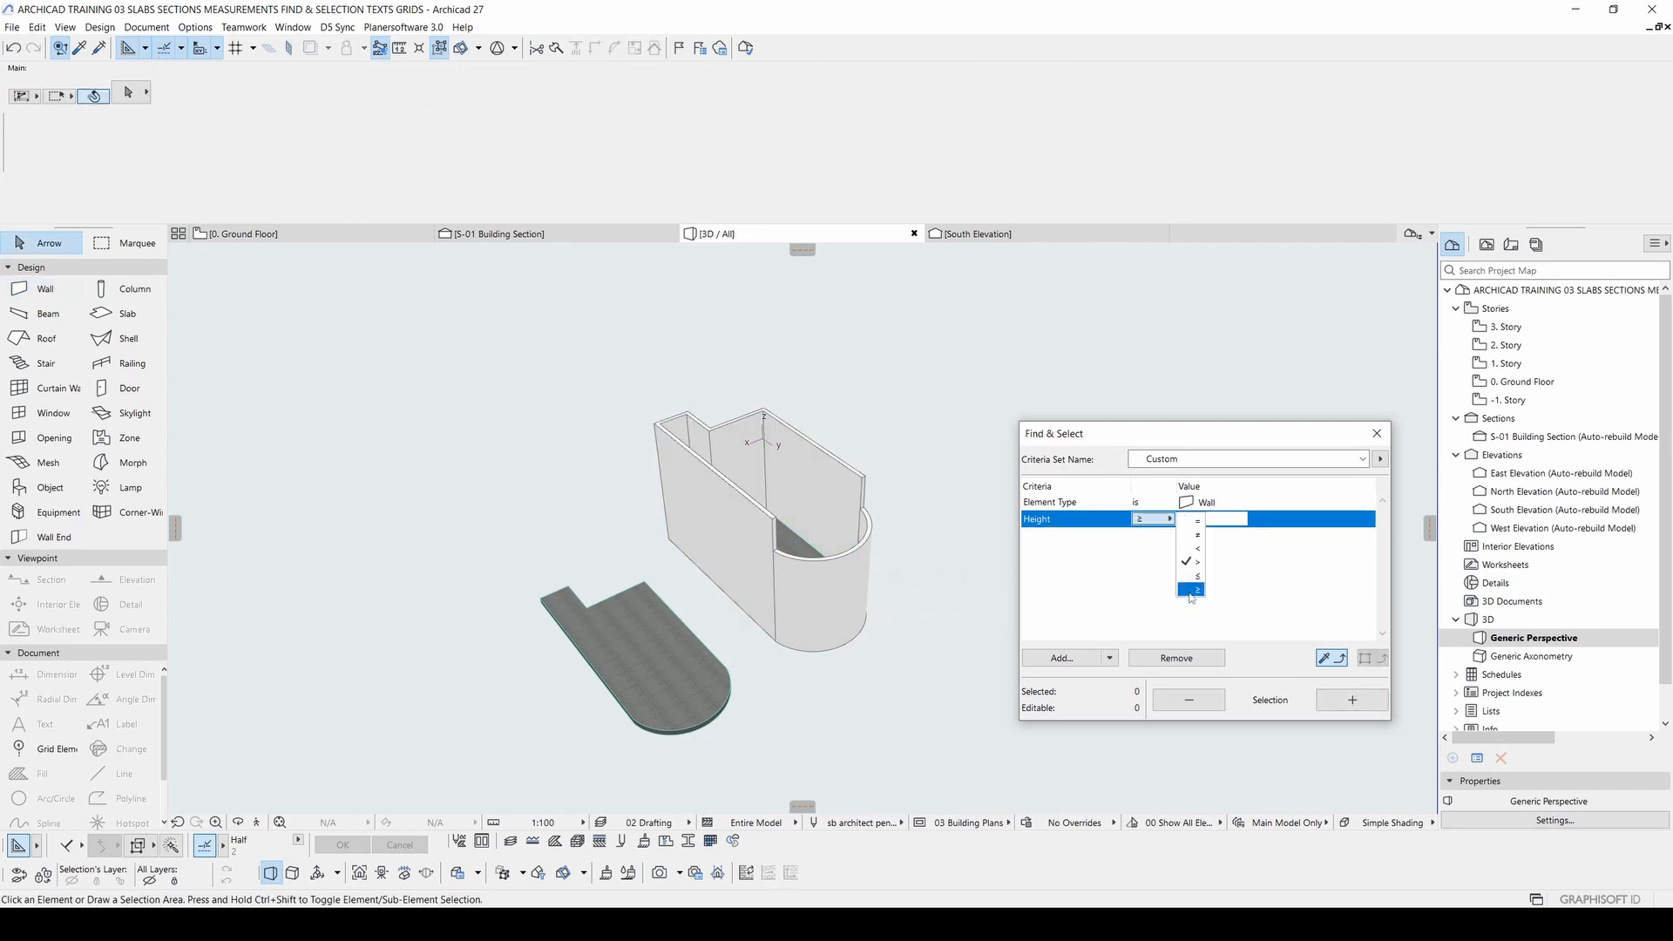
{"action": "left_click", "coordinate": [1199, 535]}
{"action": "left_click", "coordinate": [1352, 700]}
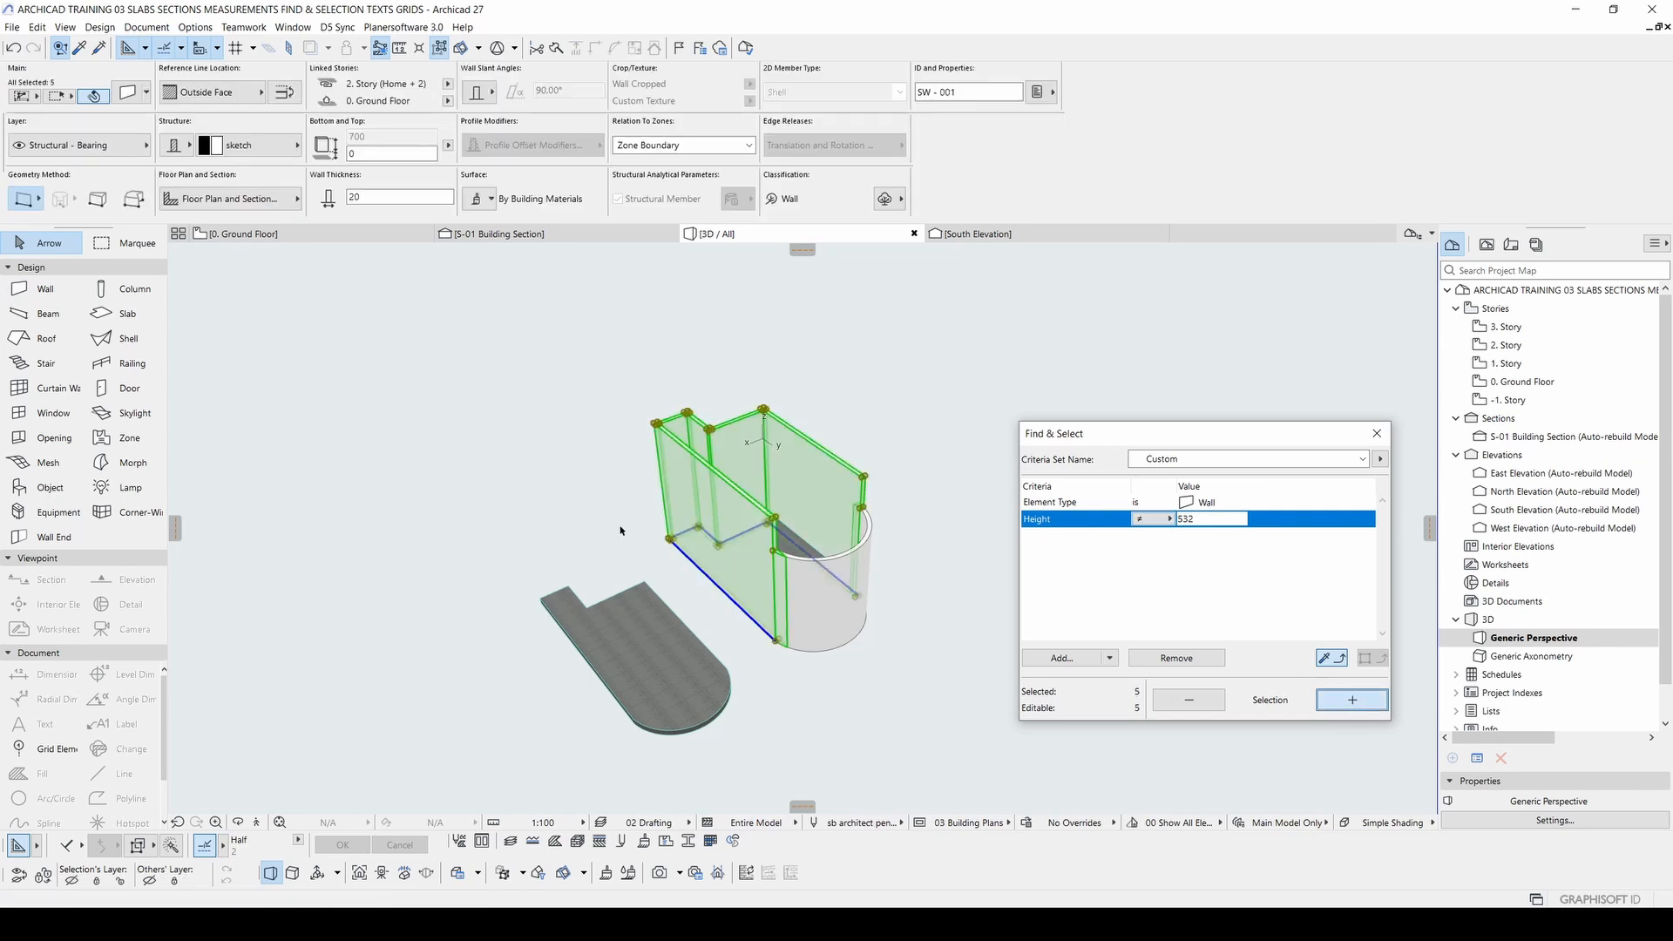
Step: Restore the Height operator to equals and pick up the settings of the separate slab beside the walls as Find & Select criteria
{"action": "left_click", "coordinate": [1153, 520]}
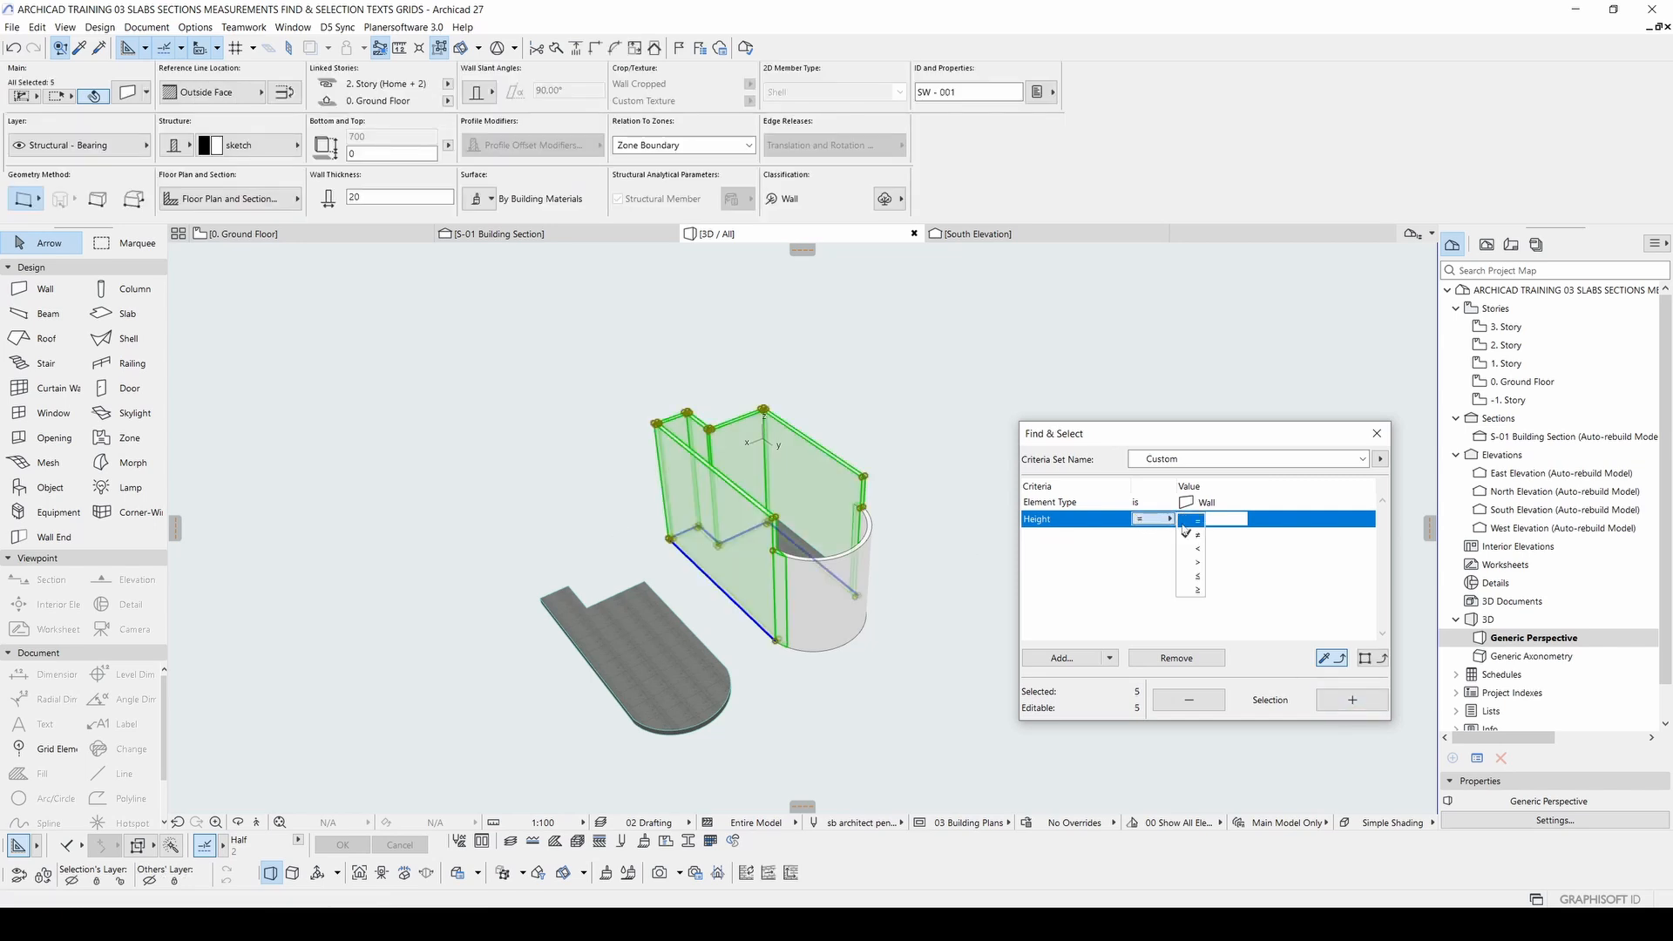
{"action": "left_click", "coordinate": [1168, 521]}
{"action": "key", "text": "Escape"}
{"action": "mouse_move", "coordinate": [842, 551]}
{"action": "middle_mouse_down", "text": "shift"}
{"action": "mouse_move", "coordinate": [831, 582]}
{"action": "mouse_move", "coordinate": [860, 582]}
{"action": "mouse_move", "coordinate": [787, 614]}
{"action": "mouse_move", "coordinate": [853, 521]}
{"action": "middle_mouse_up", "text": "shift"}
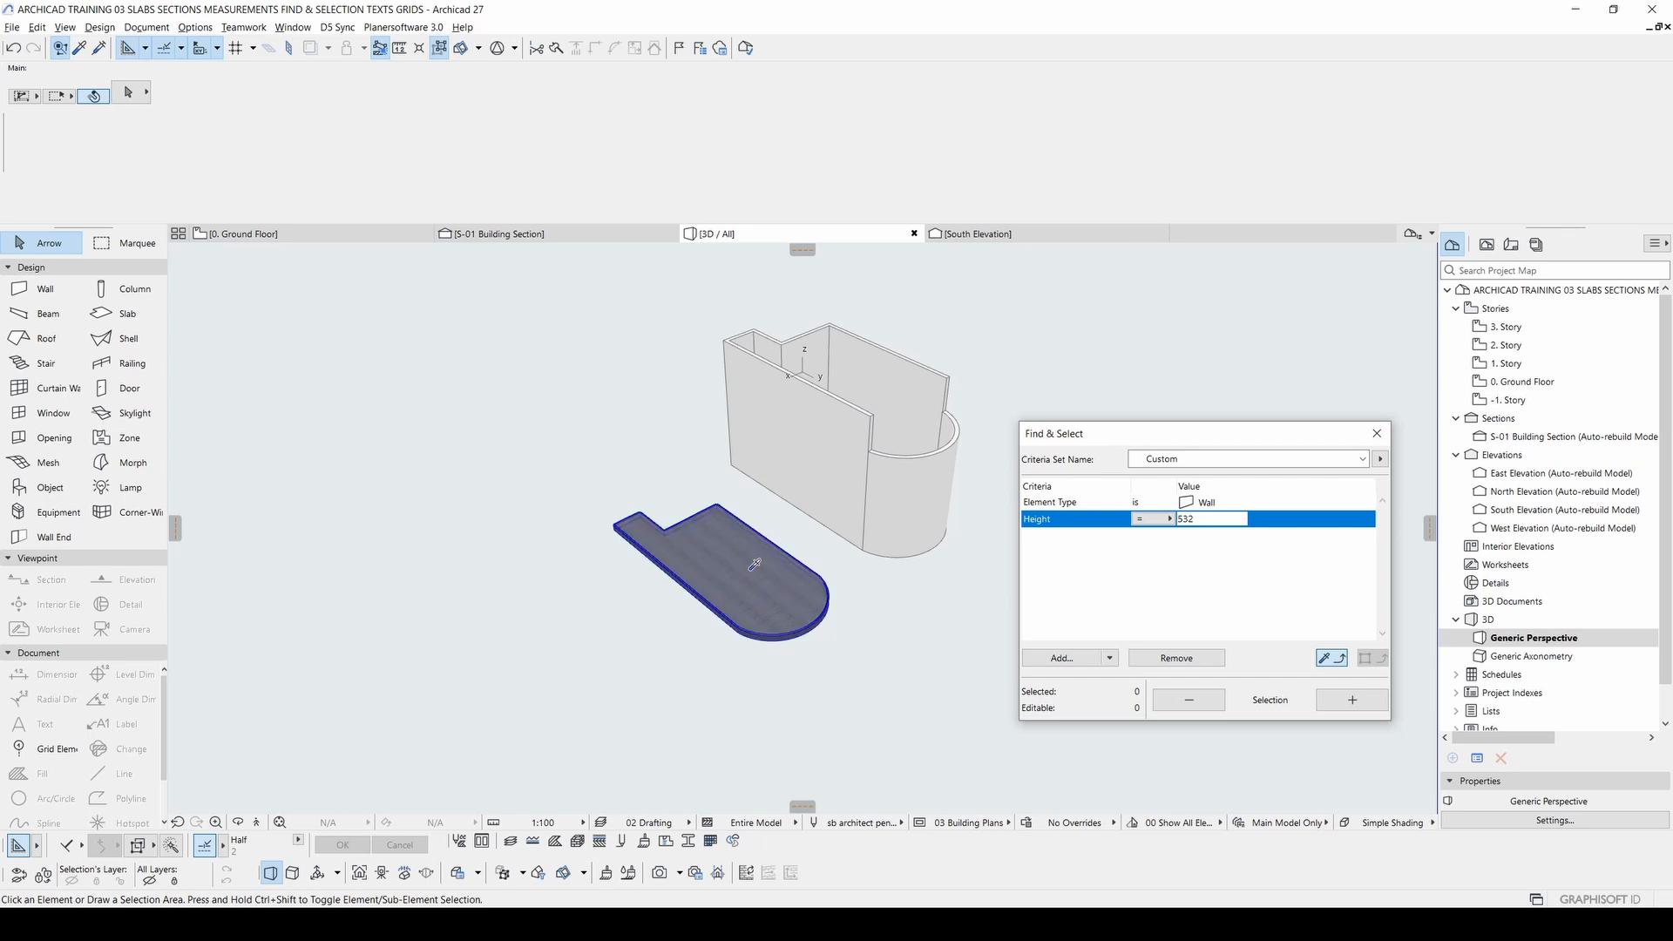
{"action": "left_click", "coordinate": [643, 524], "text": "alt"}
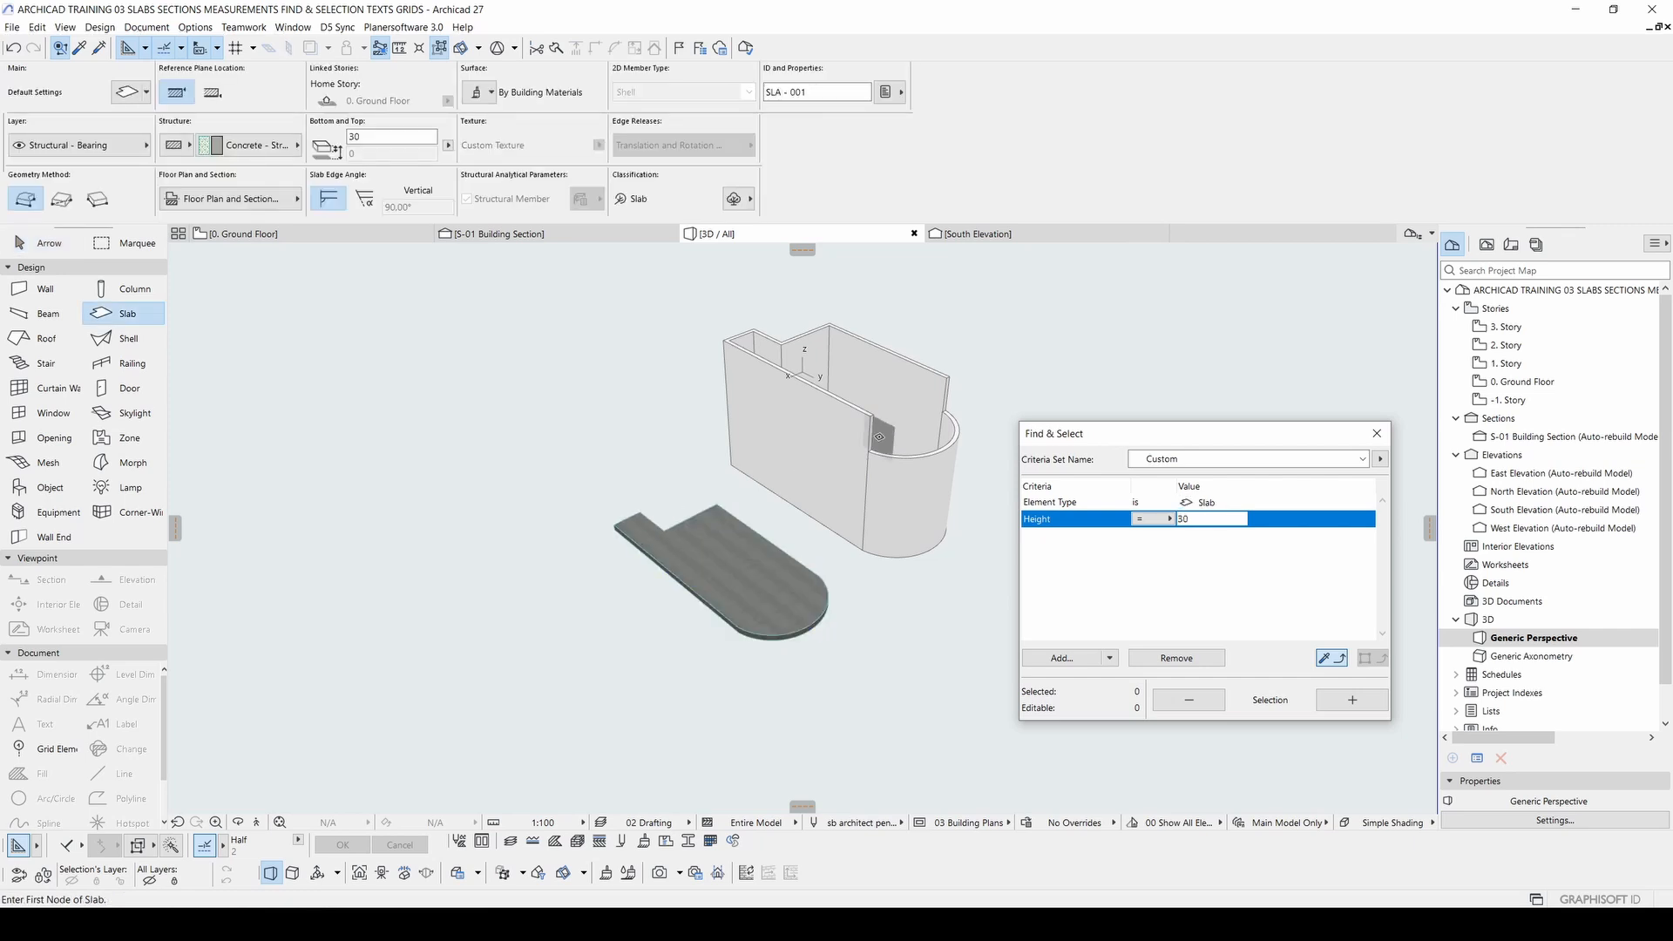
Step: Open the ground floor plan and pick up the section line's settings so the Find & Select element type is Section
{"action": "key", "text": "F2"}
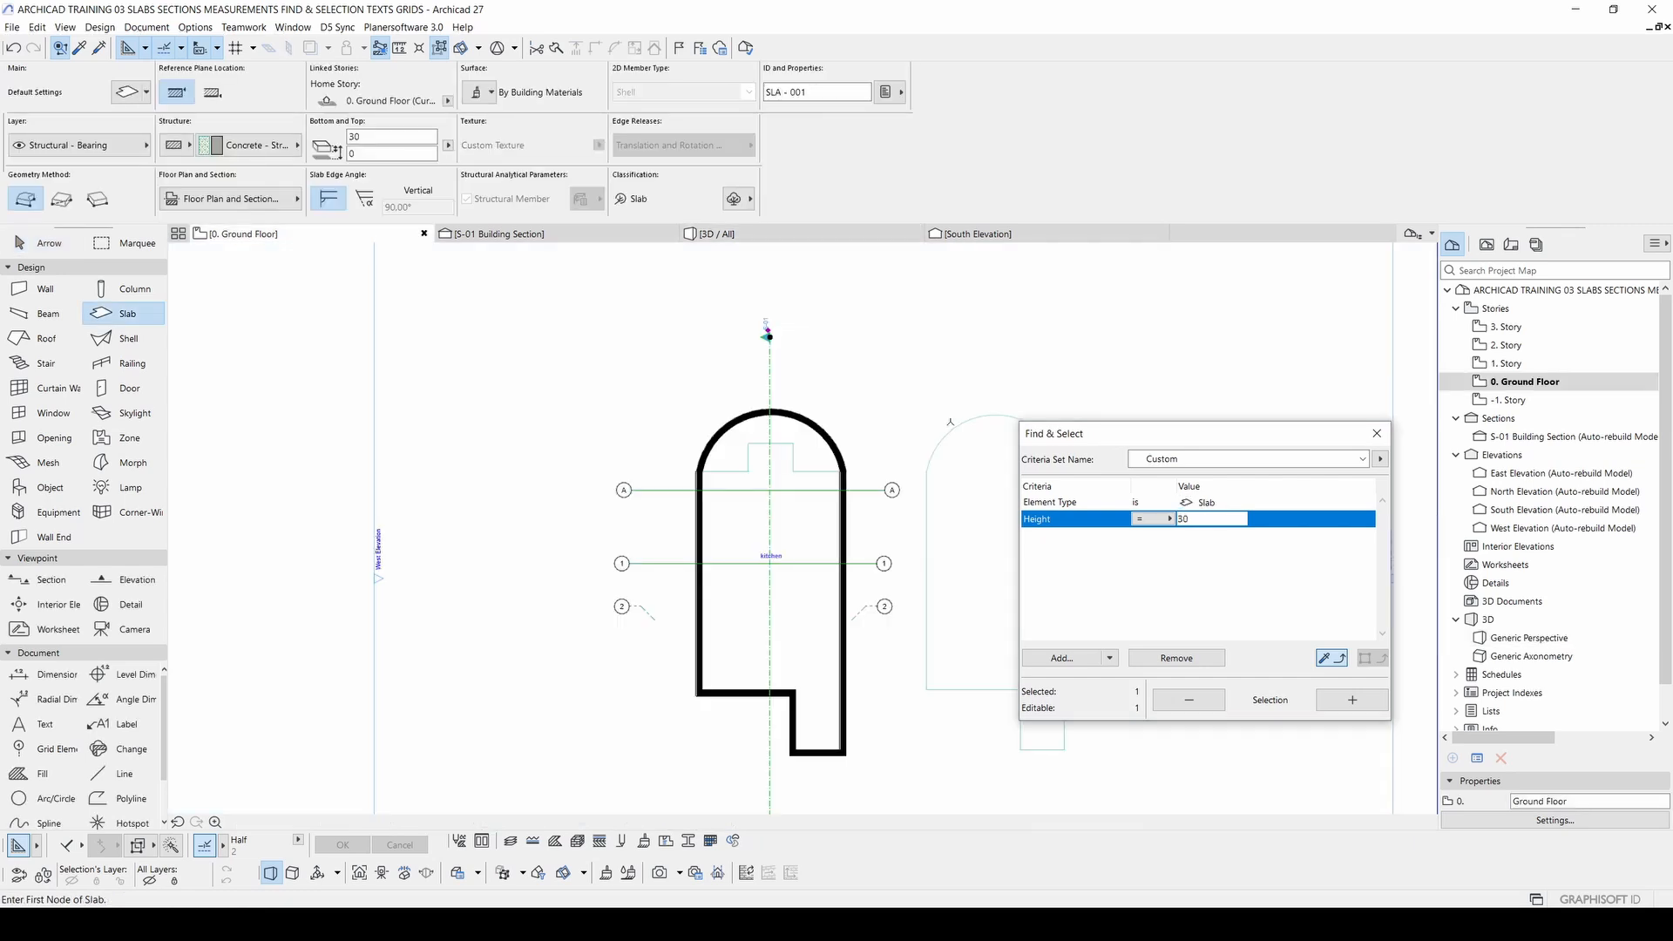
{"action": "key", "text": "Escape"}
{"action": "scroll", "coordinate": [802, 463], "scroll_direction": "down", "scroll_amount": 5}
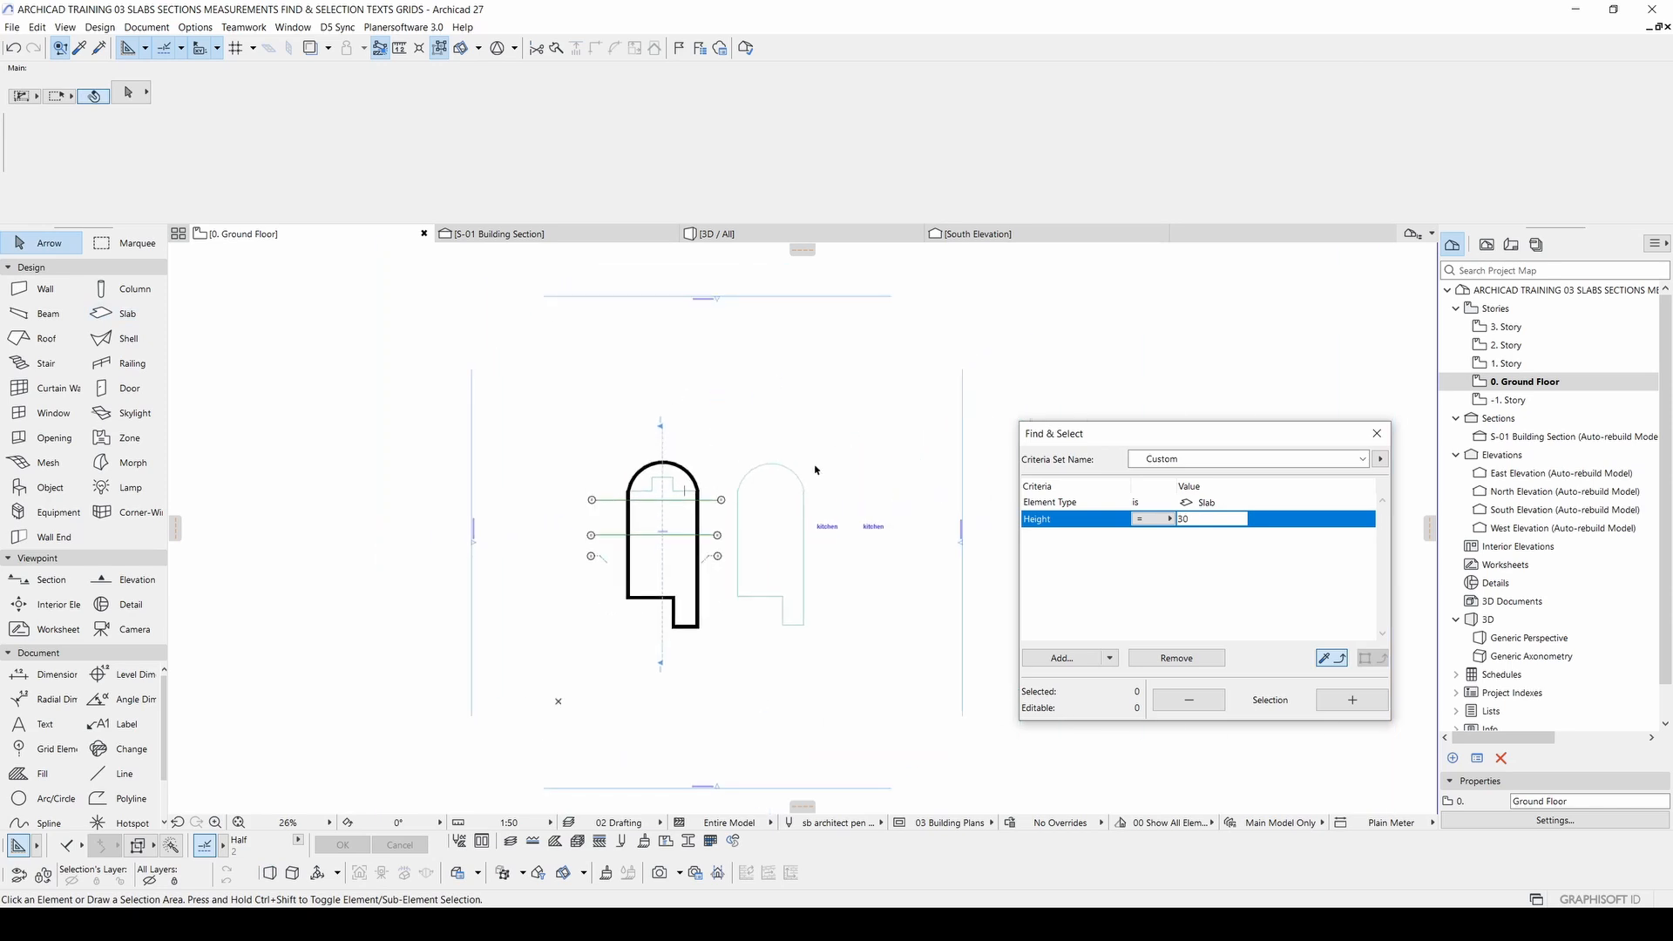
{"action": "left_click", "coordinate": [963, 408], "text": "alt"}
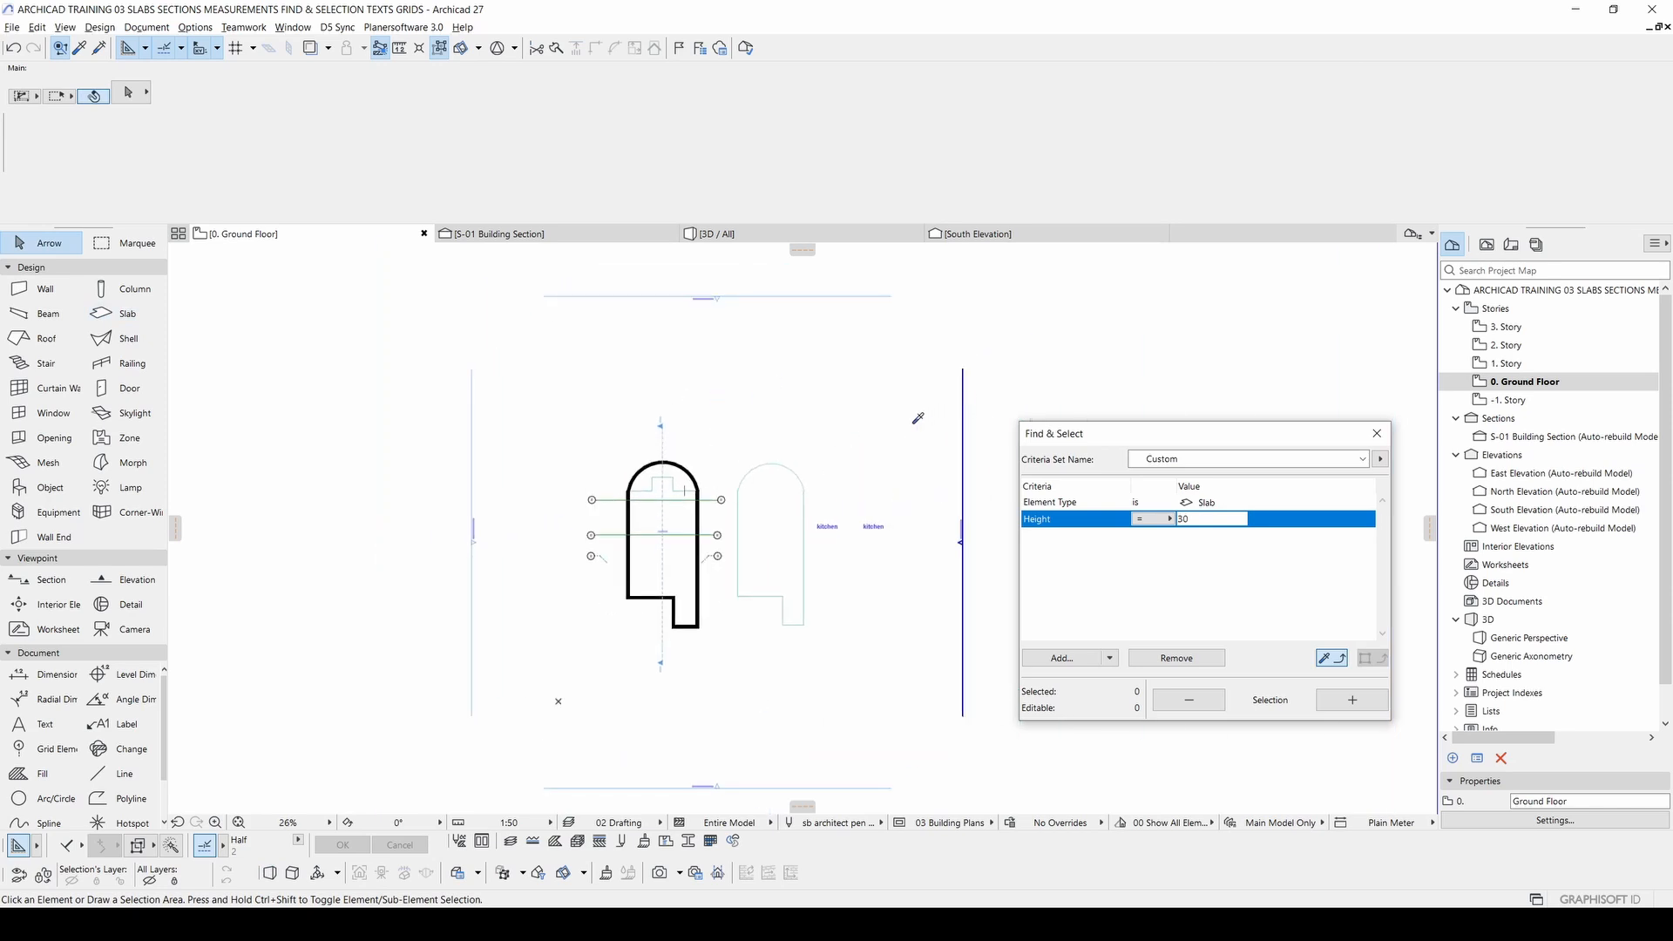
{"action": "left_click", "coordinate": [661, 424], "text": "alt"}
{"action": "key", "text": "Escape"}
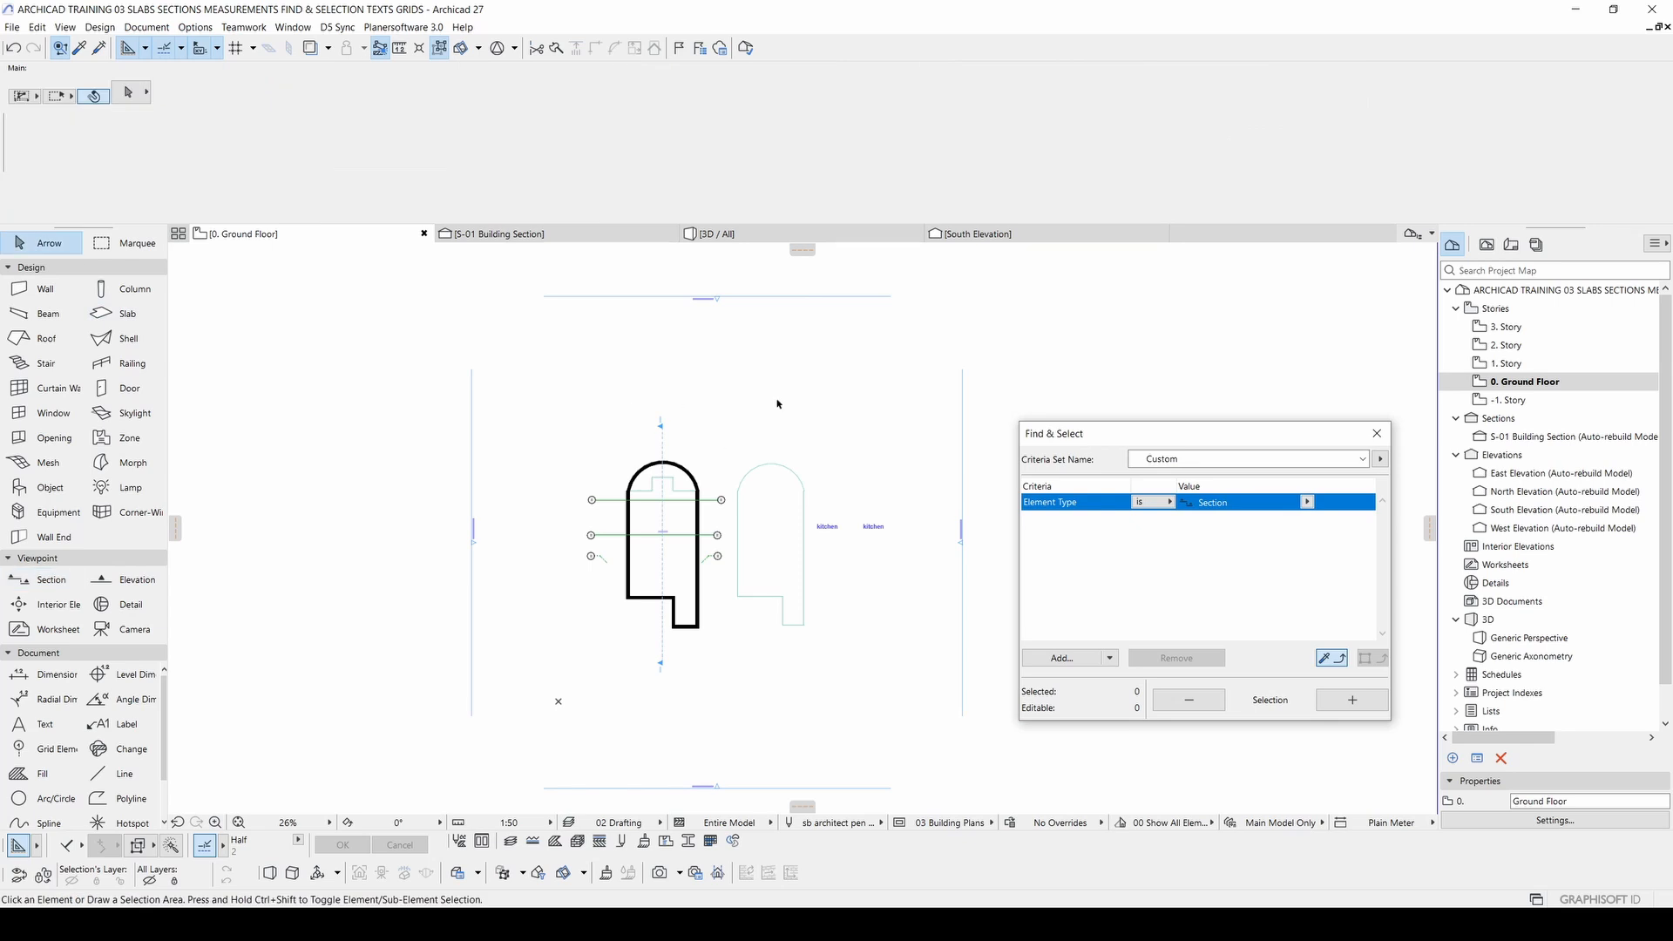